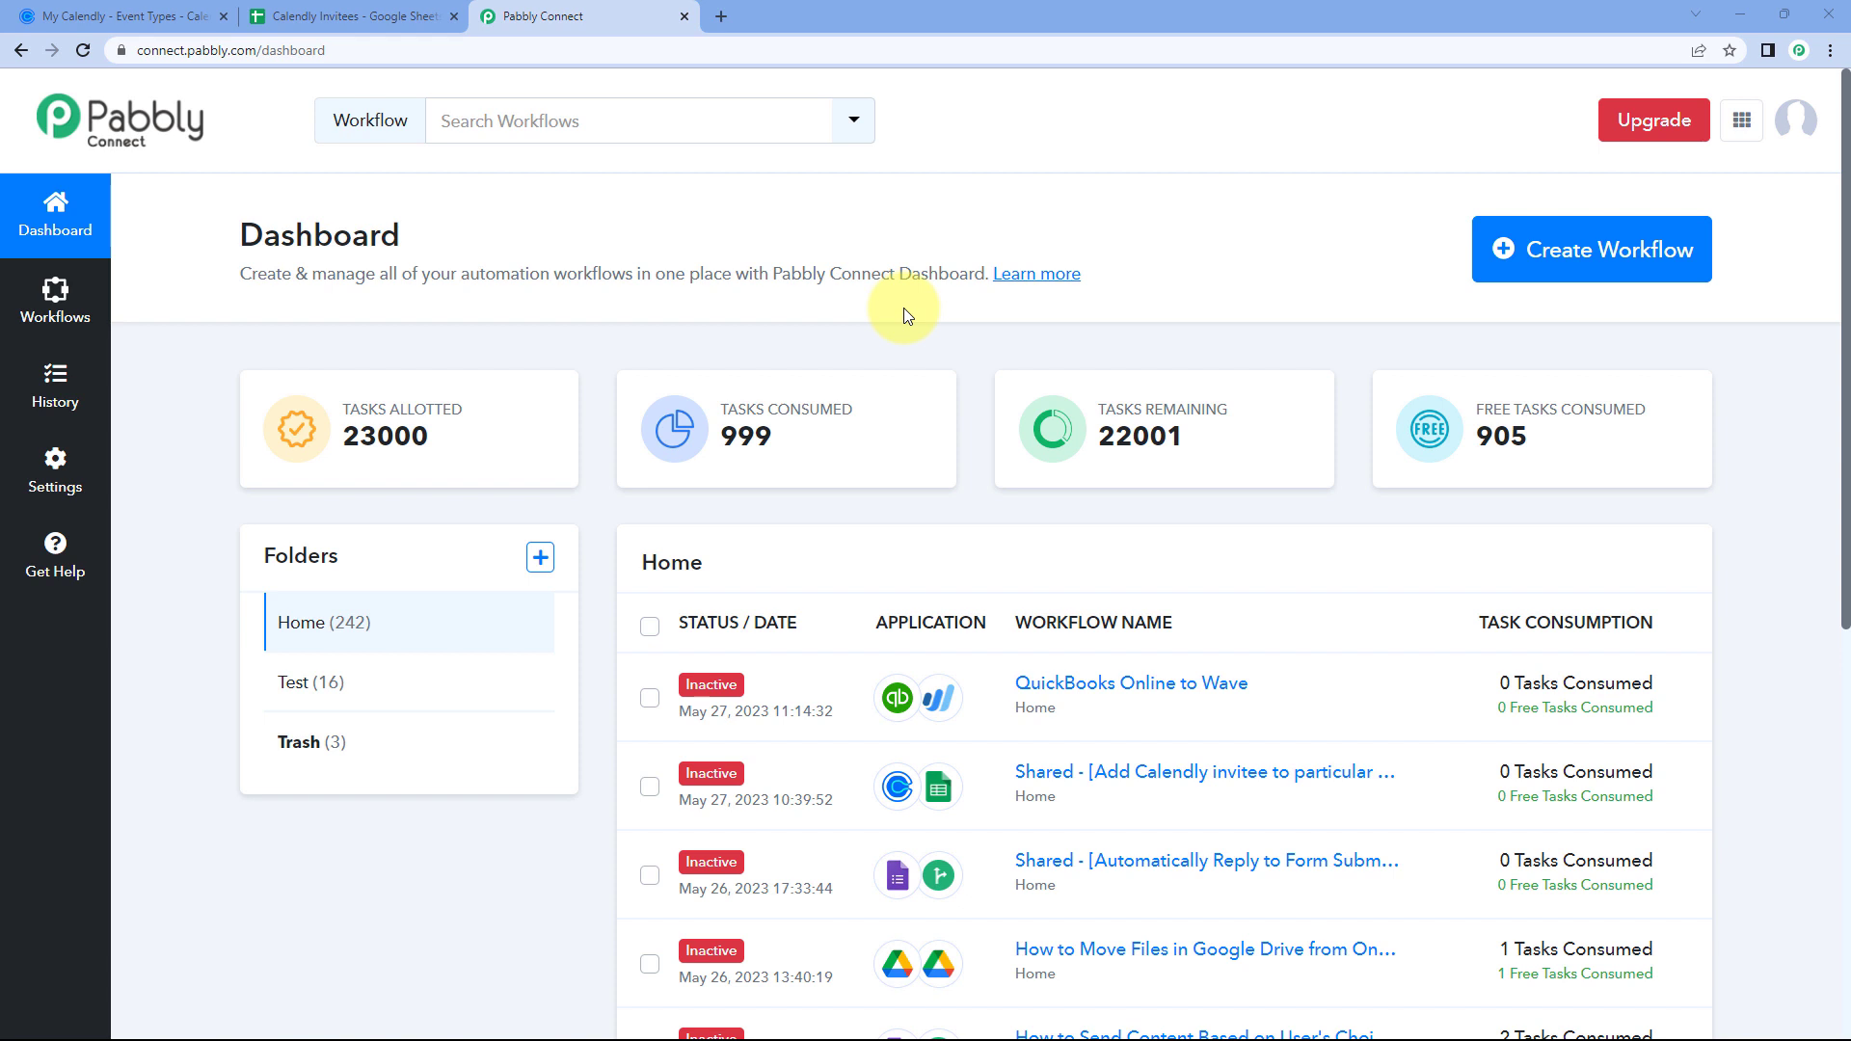
- Create a workflow named Calendly to Google Sheets and open its trigger step for choosing an application
click(1639, 272)
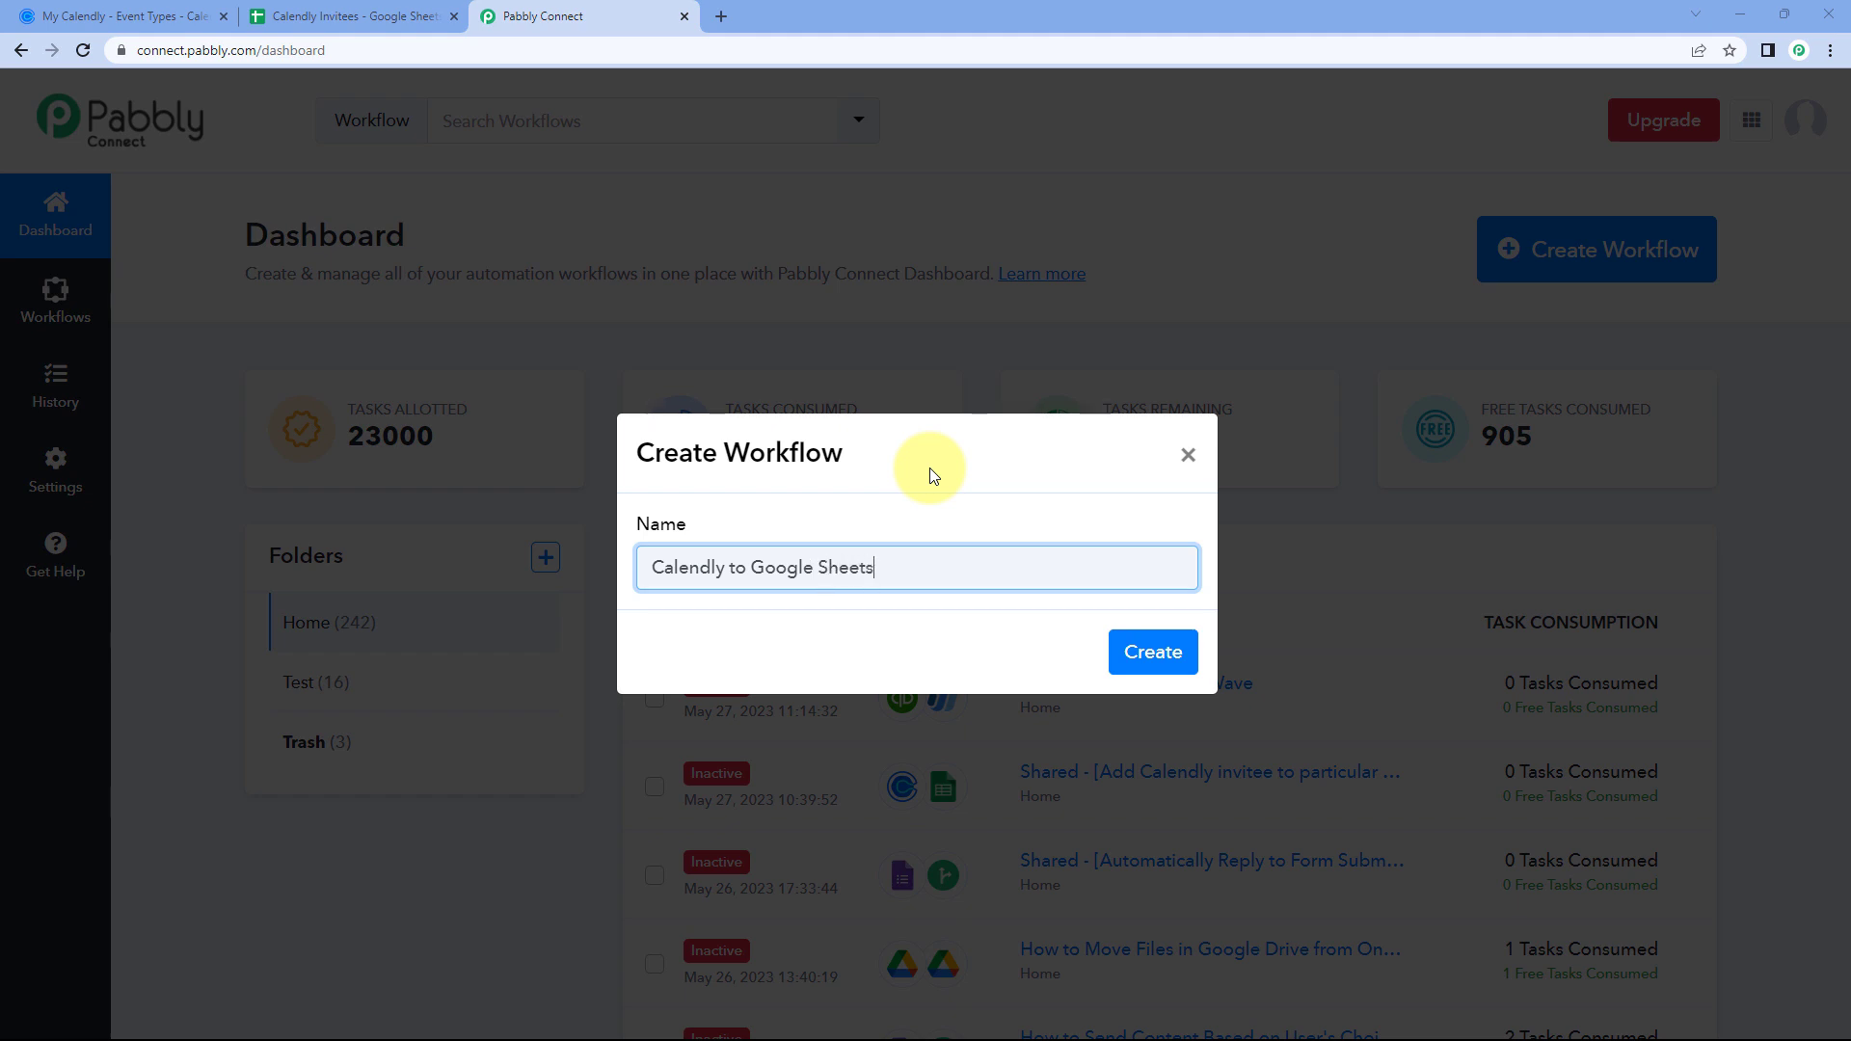
click(1128, 650)
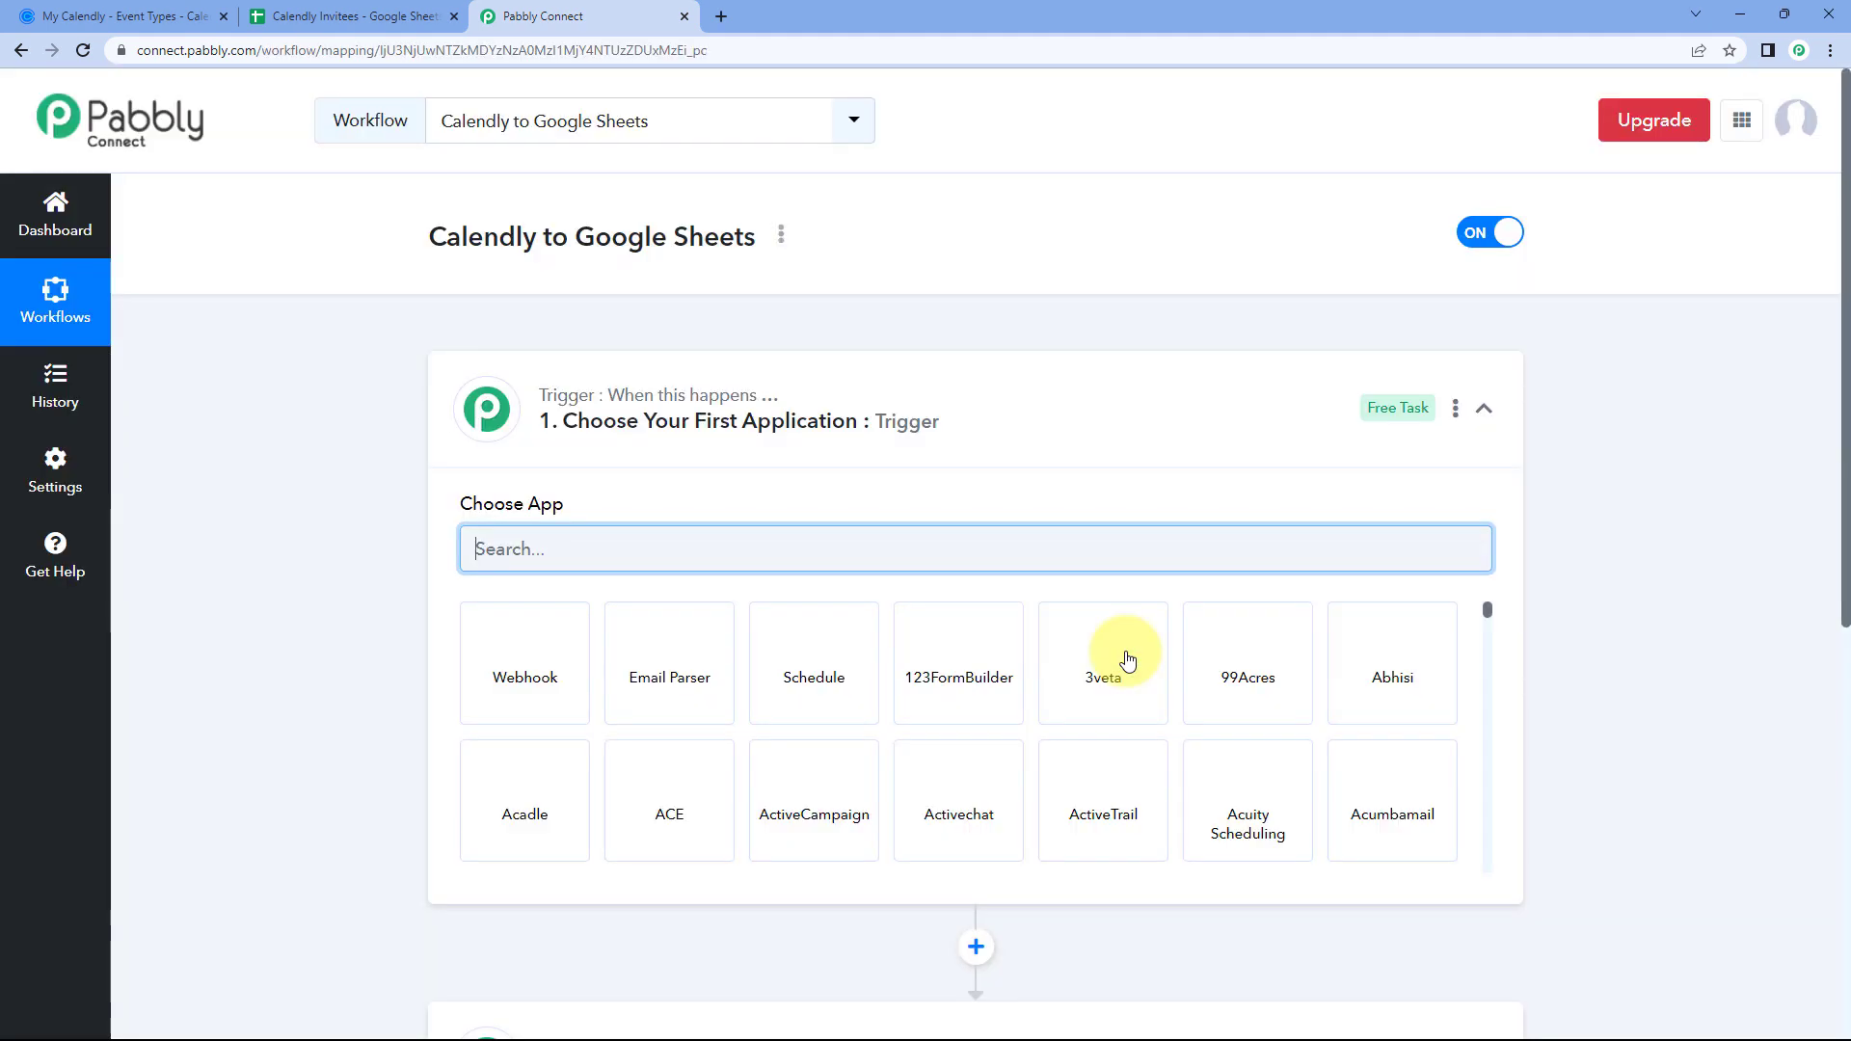
click(933, 367)
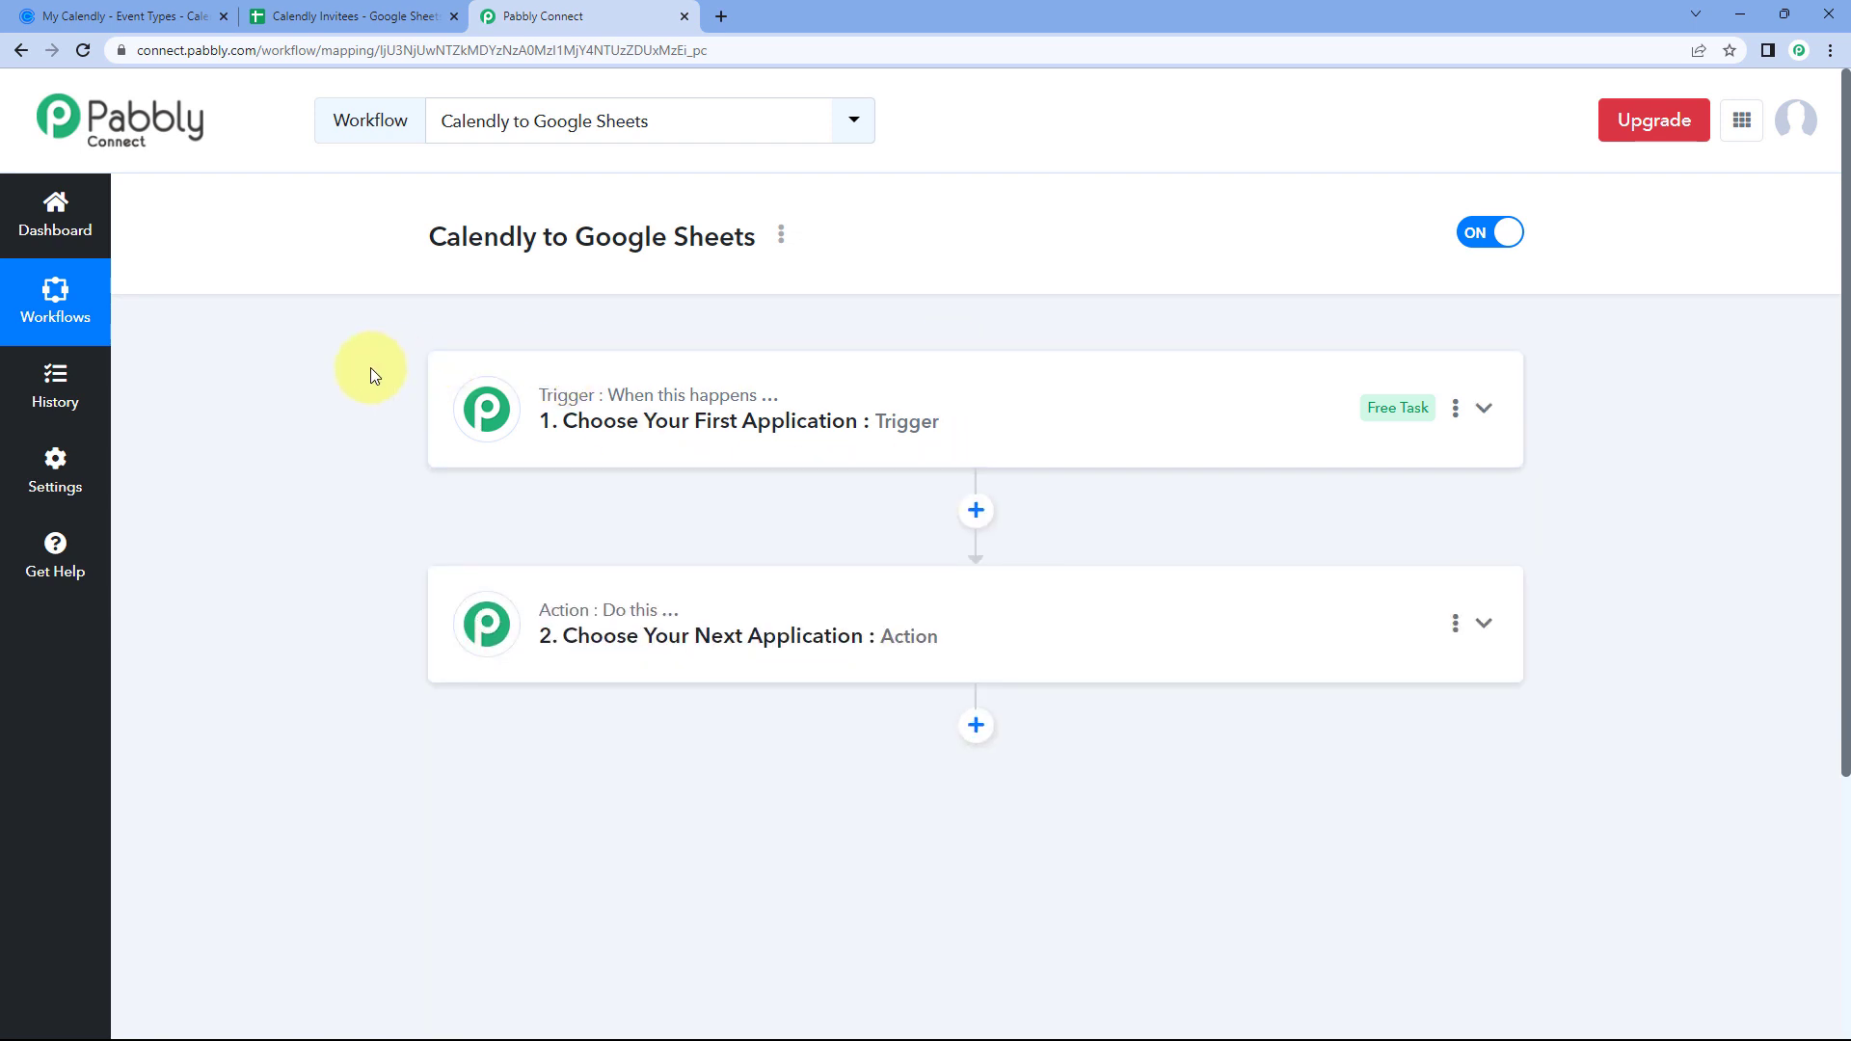
scroll(374, 375, down, 1)
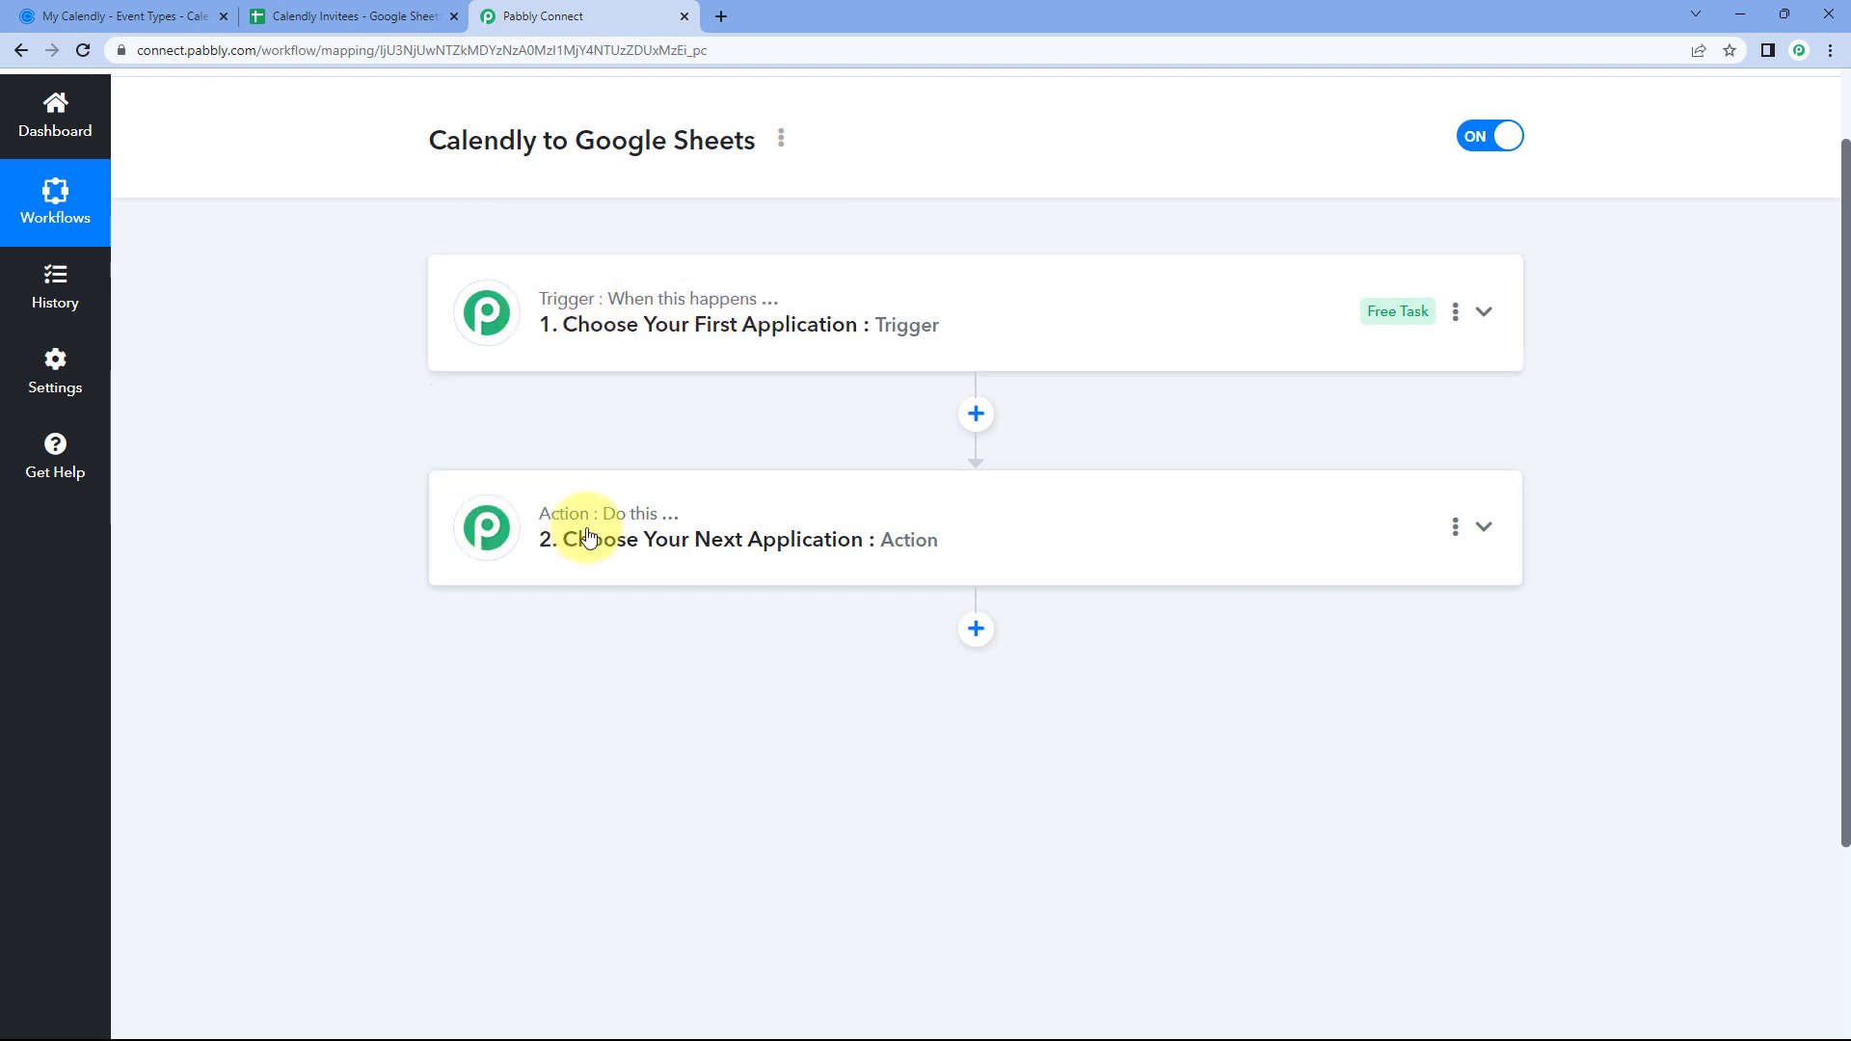
click(749, 339)
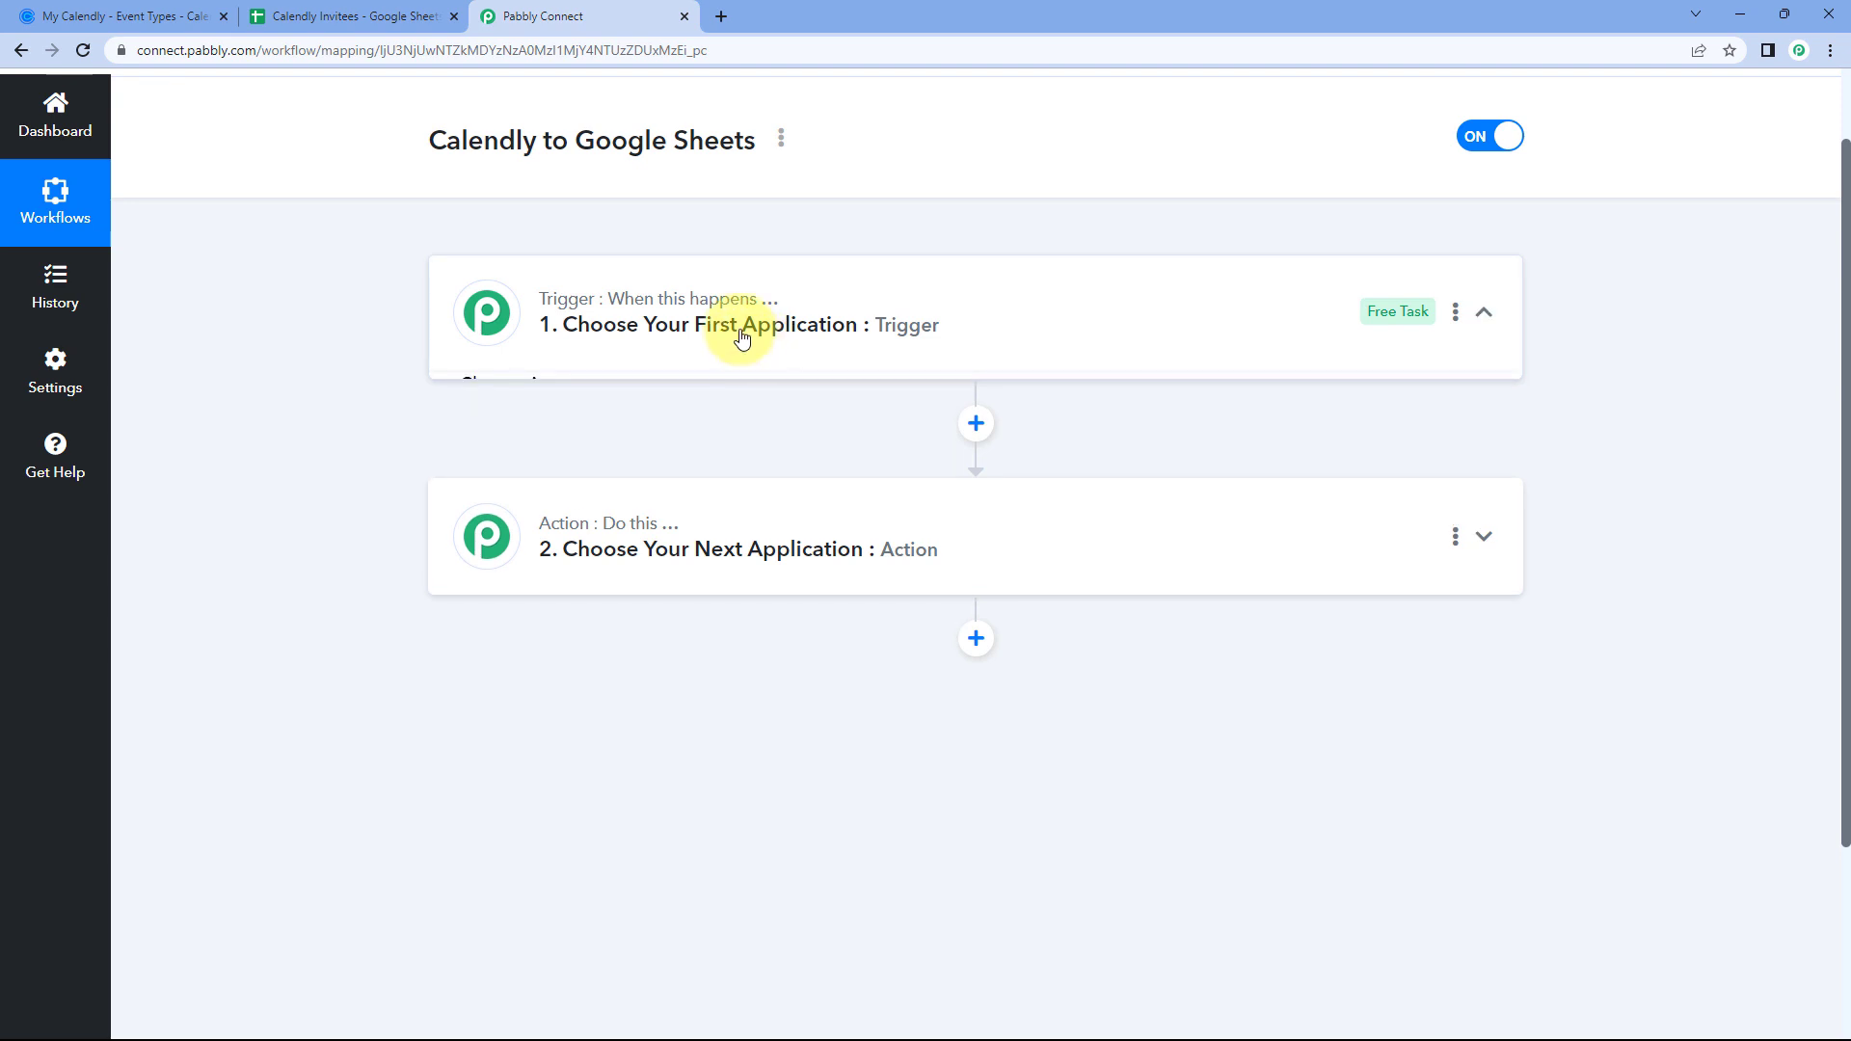
scroll(402, 448, down, 1)
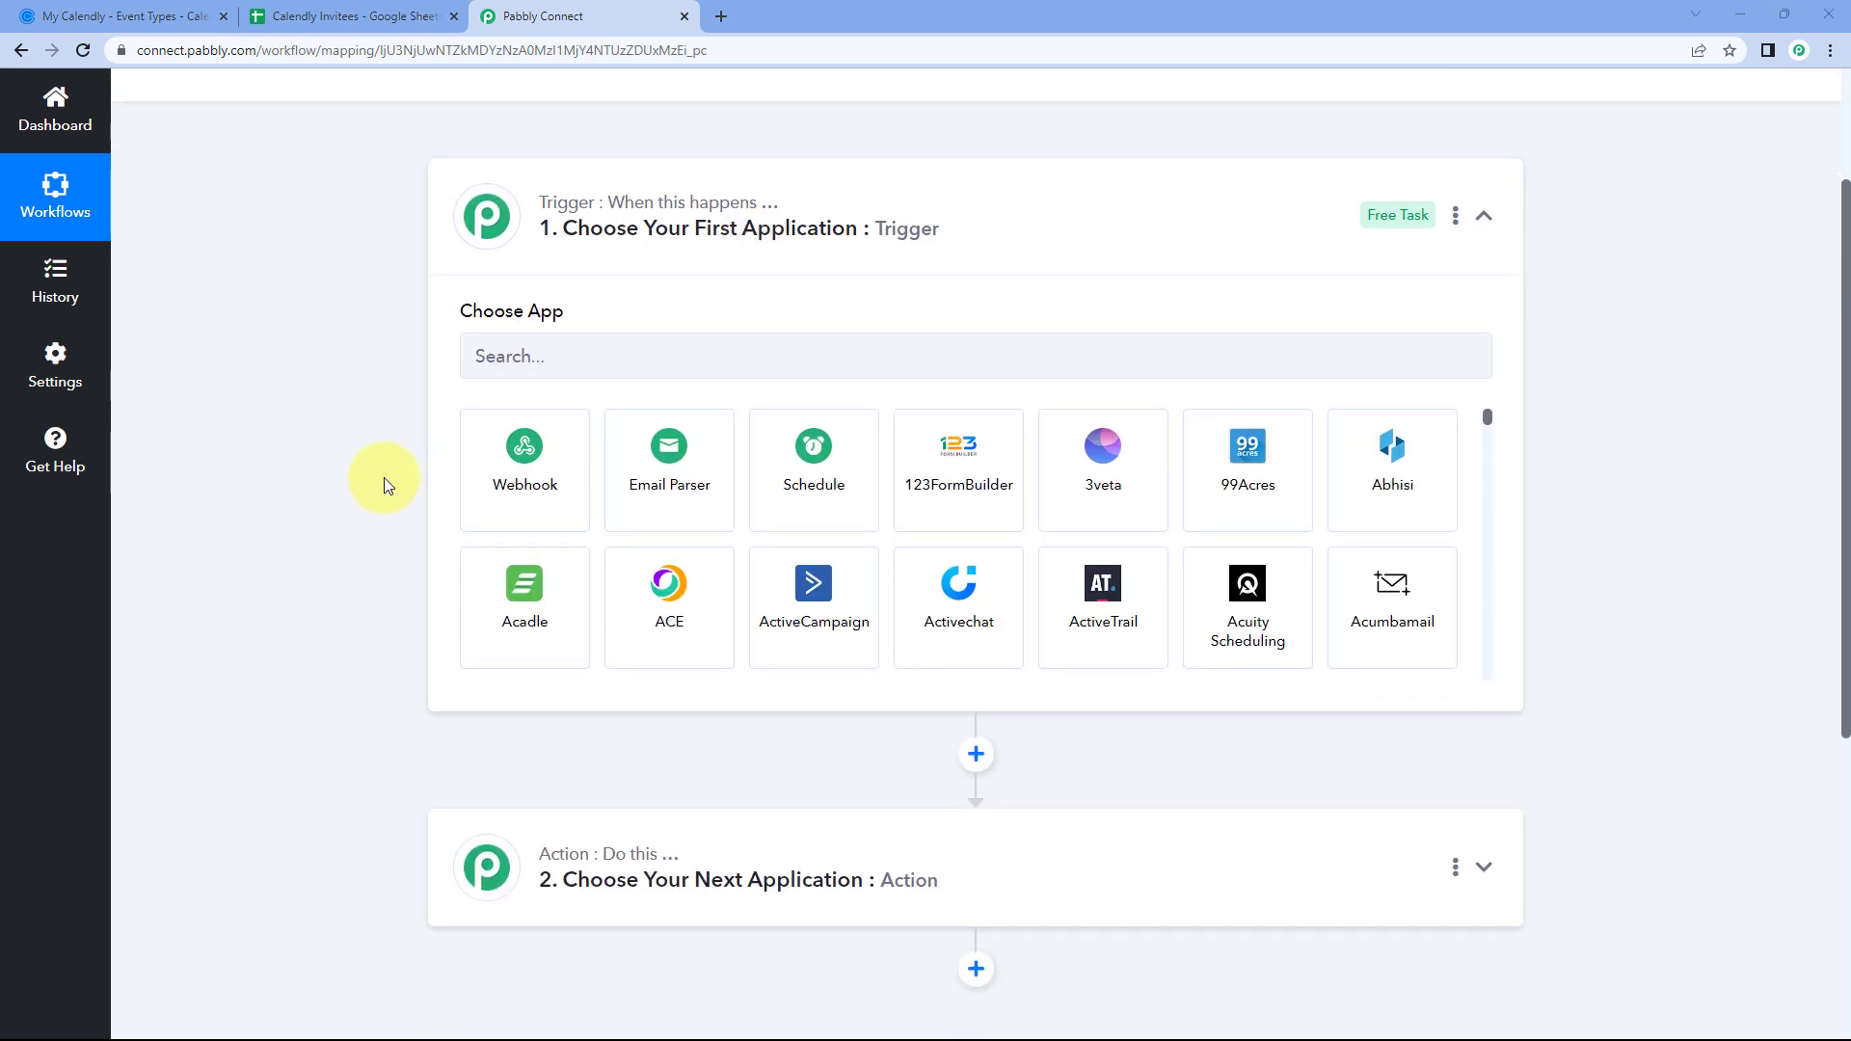
- Compare the Calendly event types with the Pabbly Connect Demo and Automation Setup sheets and column headings in the Calendly Invitees spreadsheet
click(124, 14)
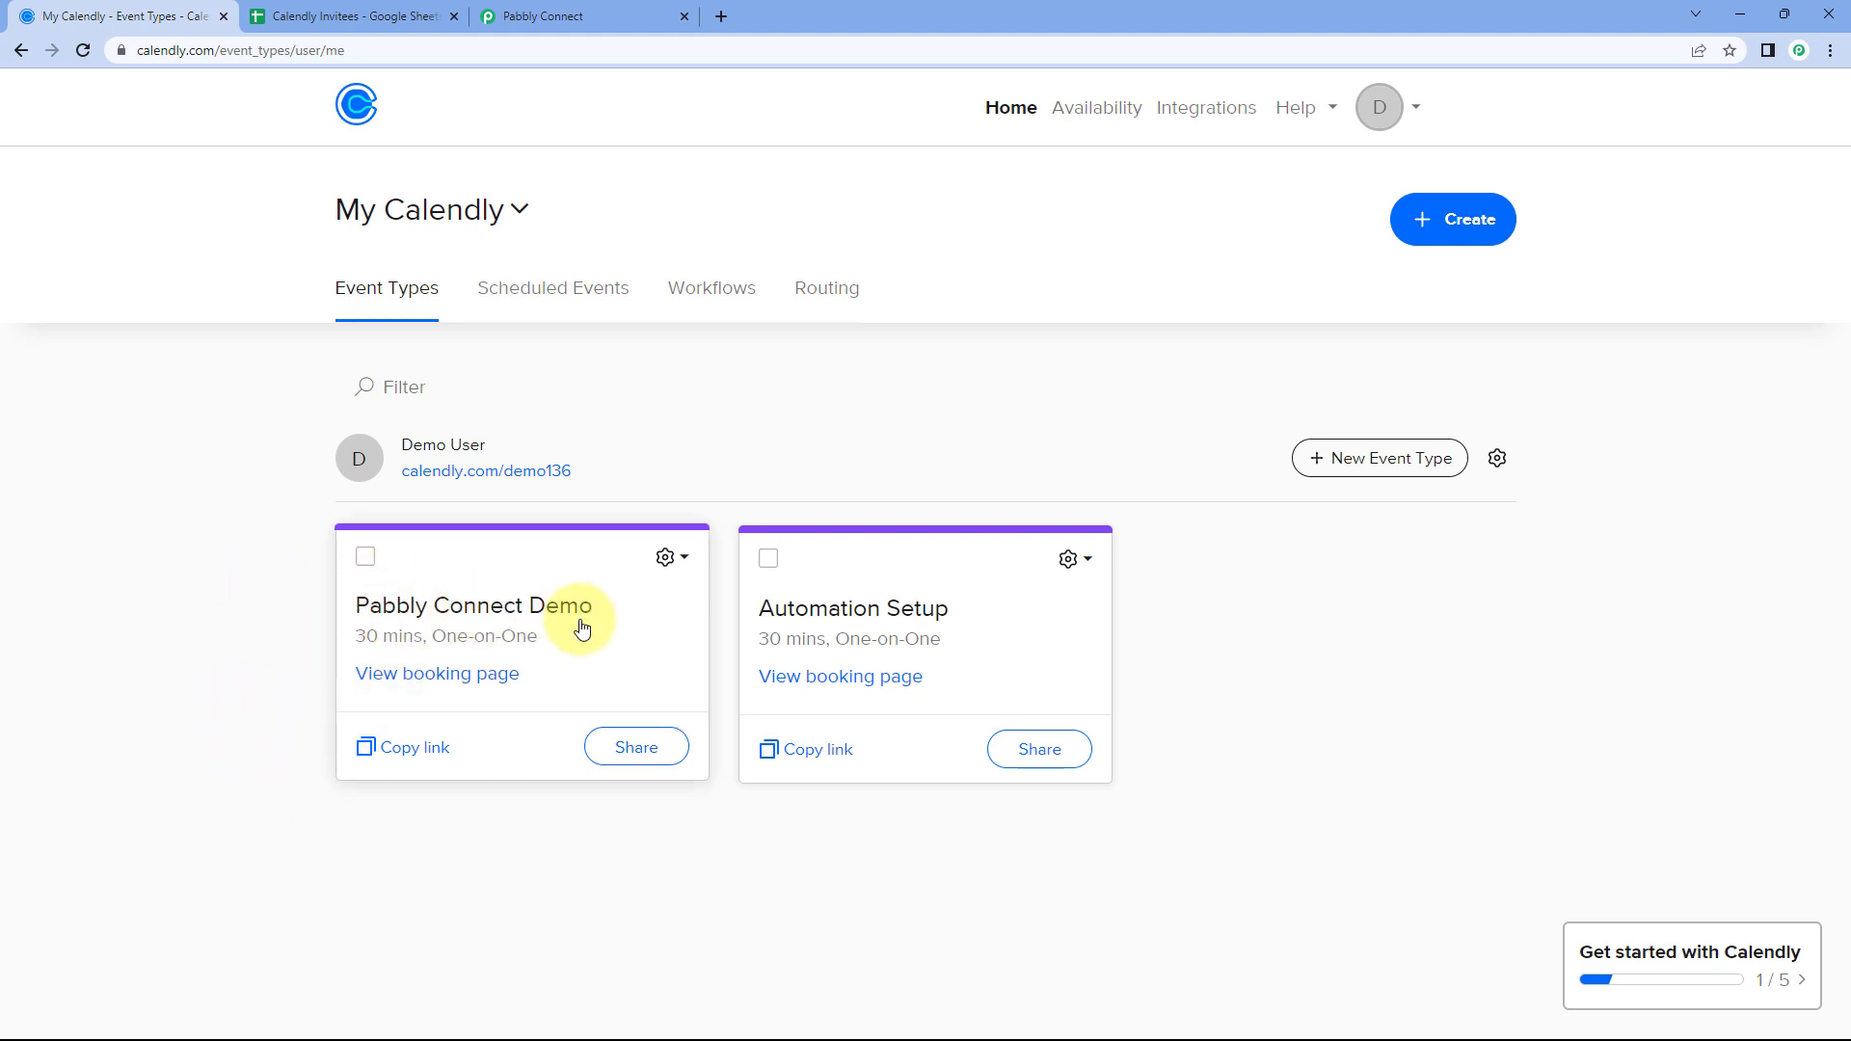
click(385, 12)
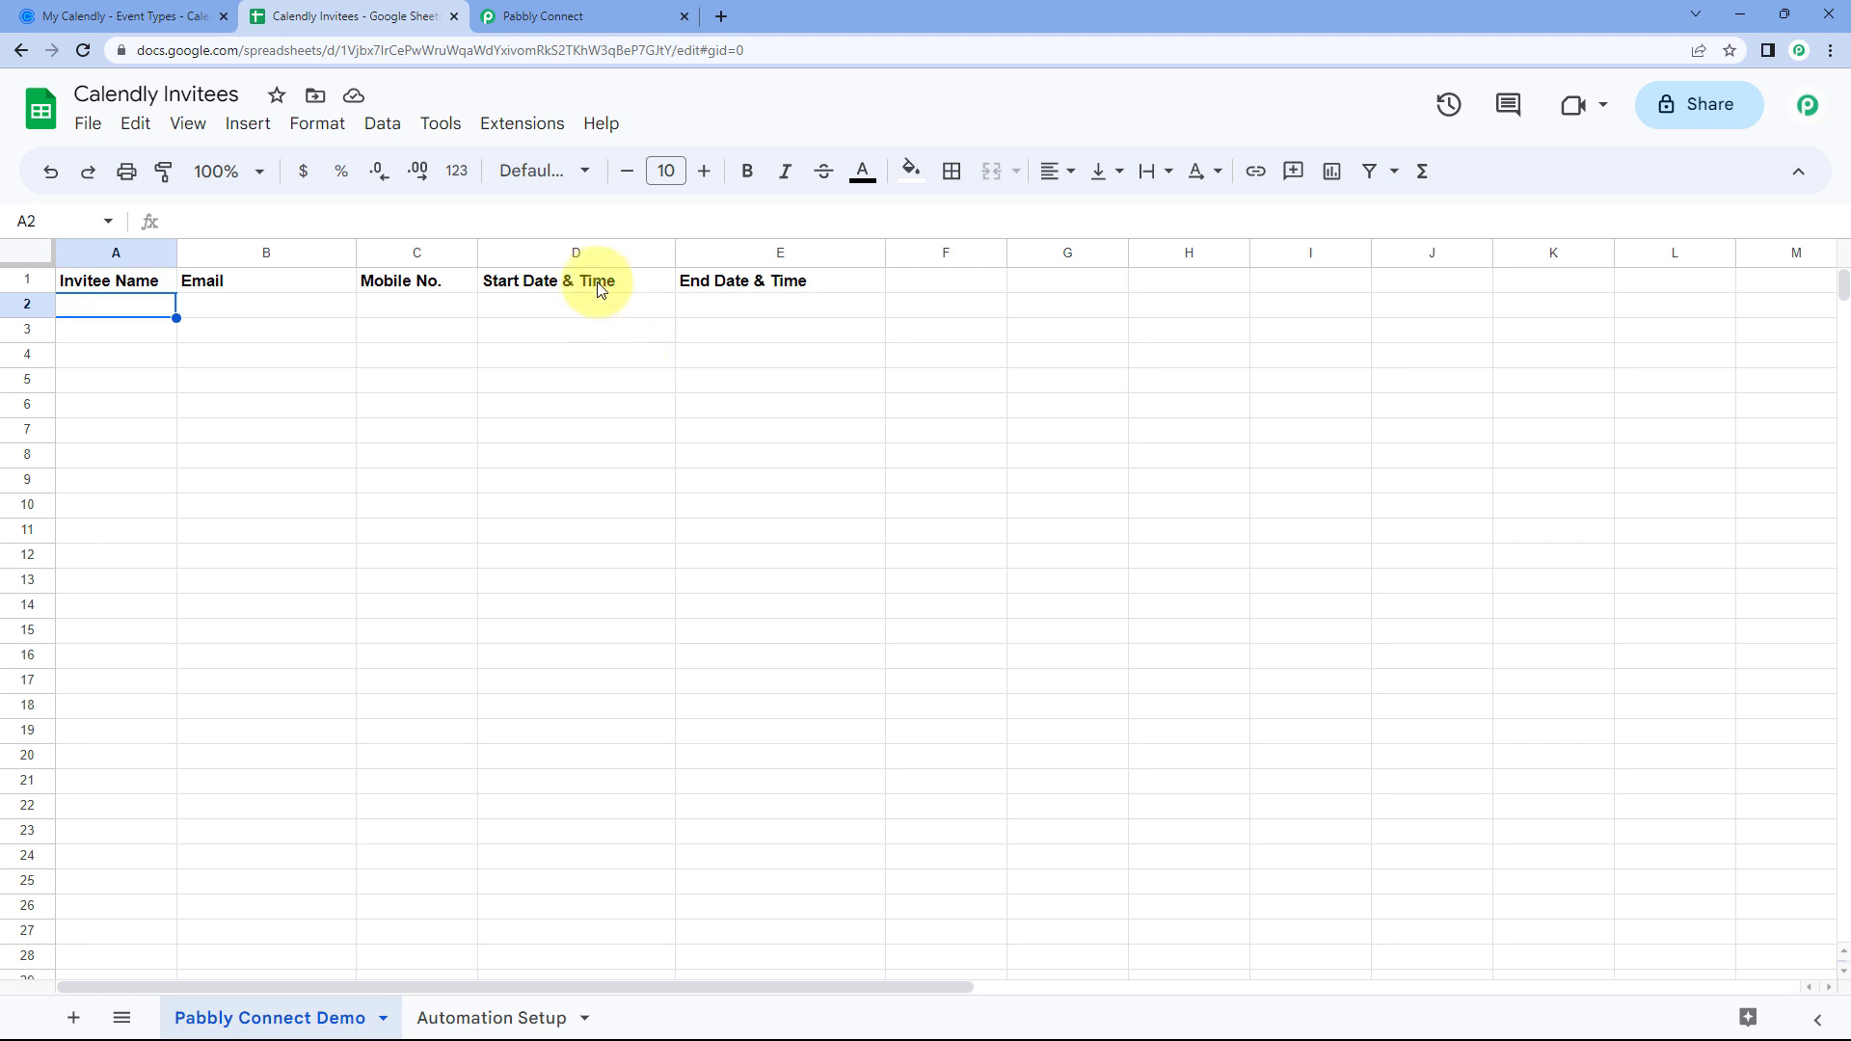
click(178, 15)
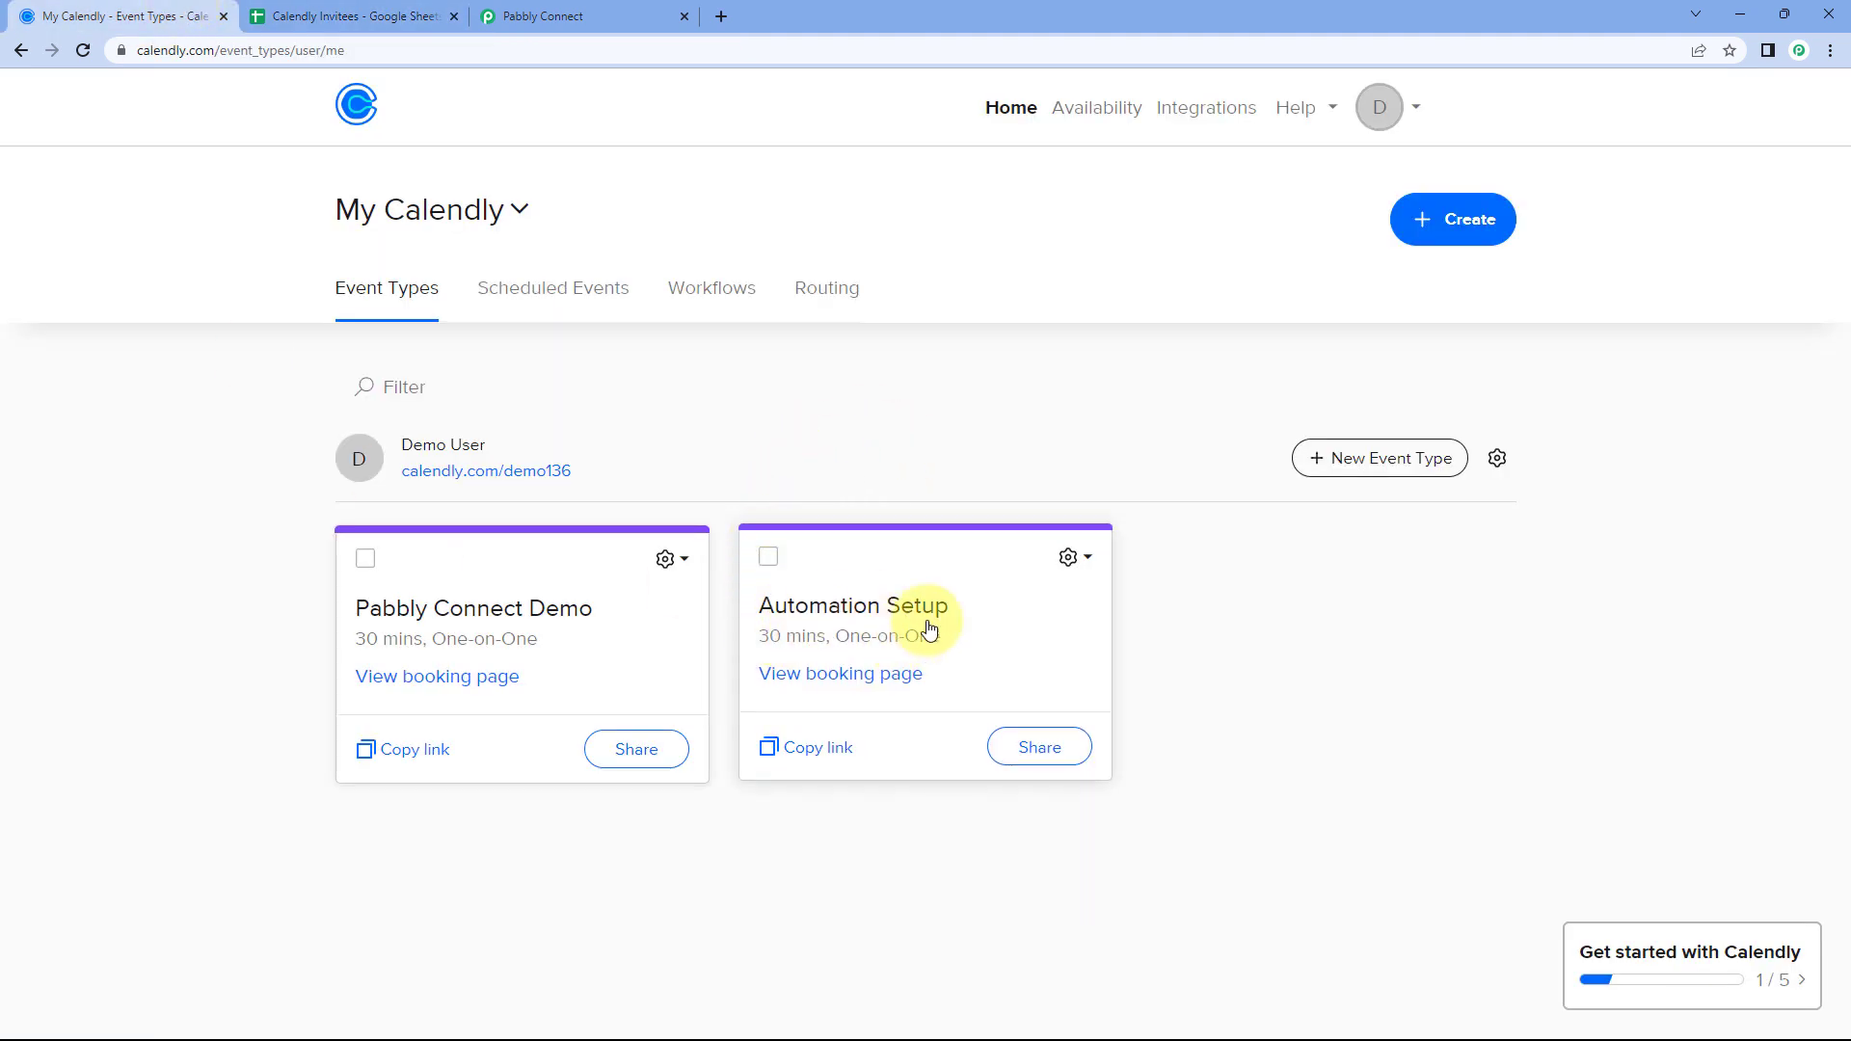
click(424, 15)
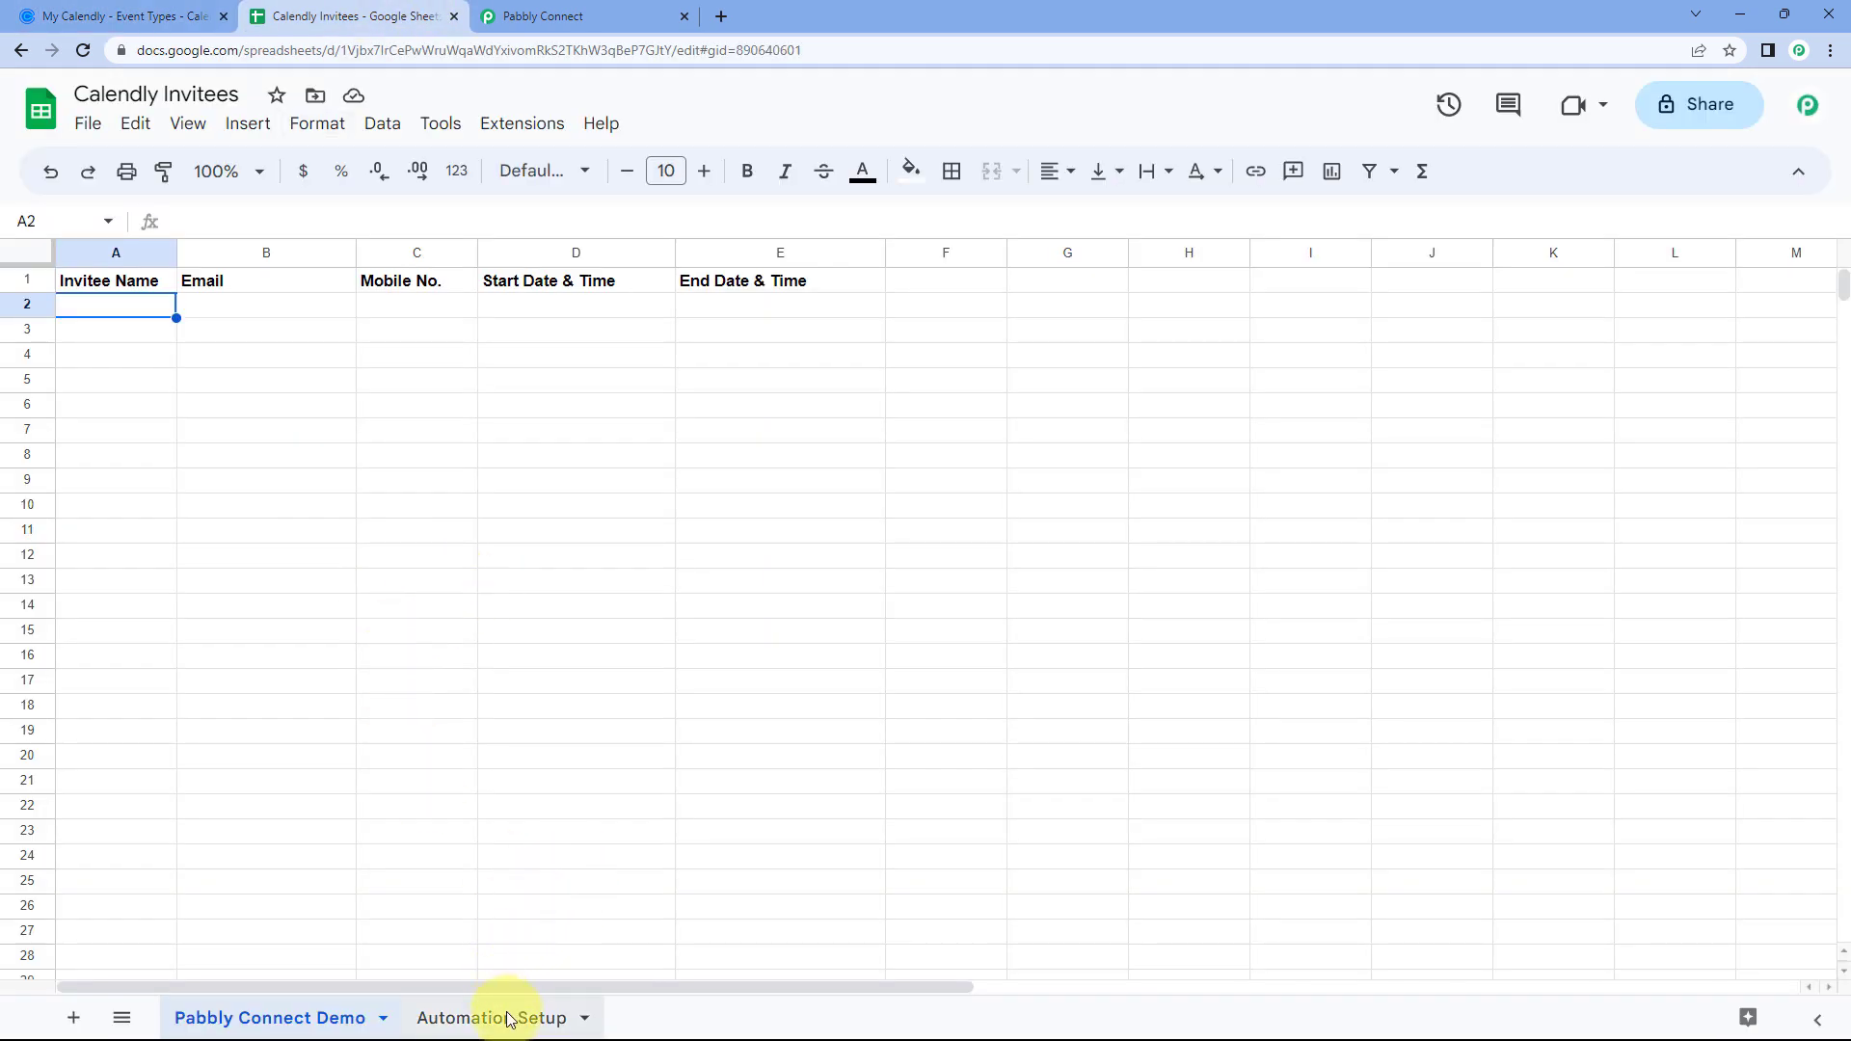
click(510, 1020)
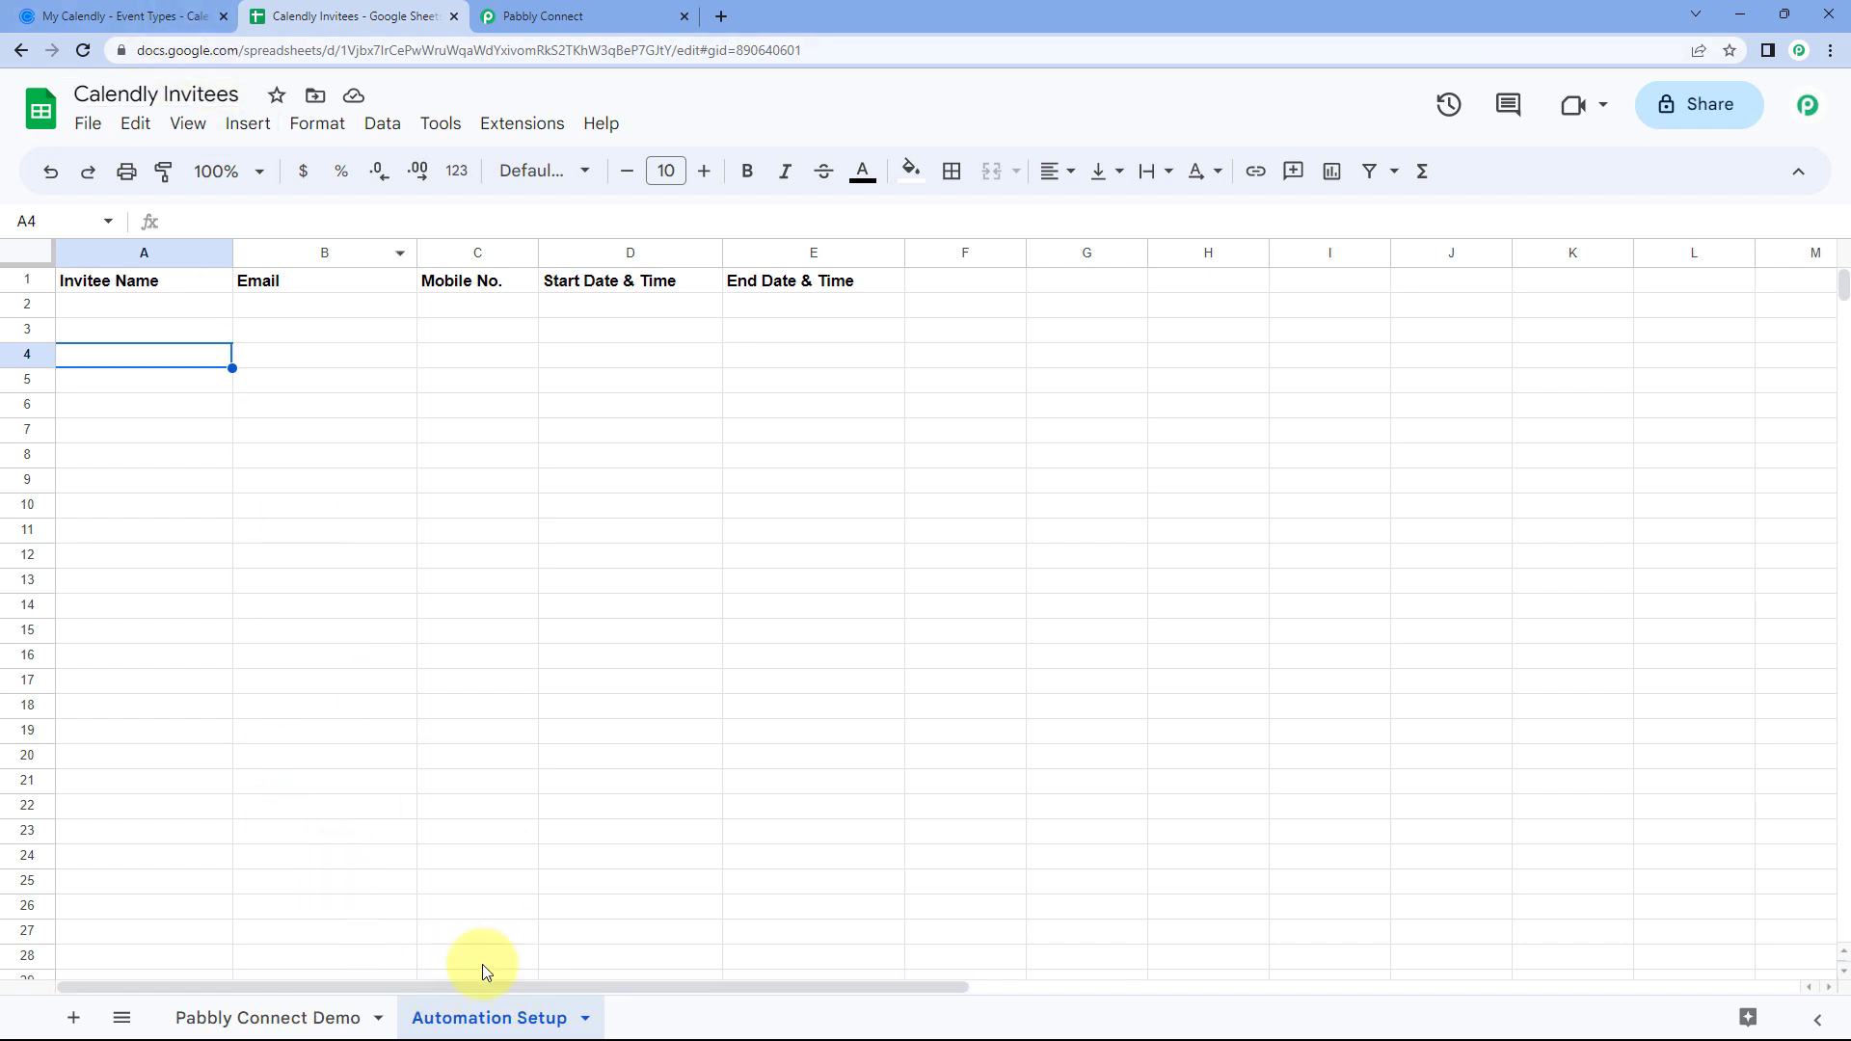
click(87, 17)
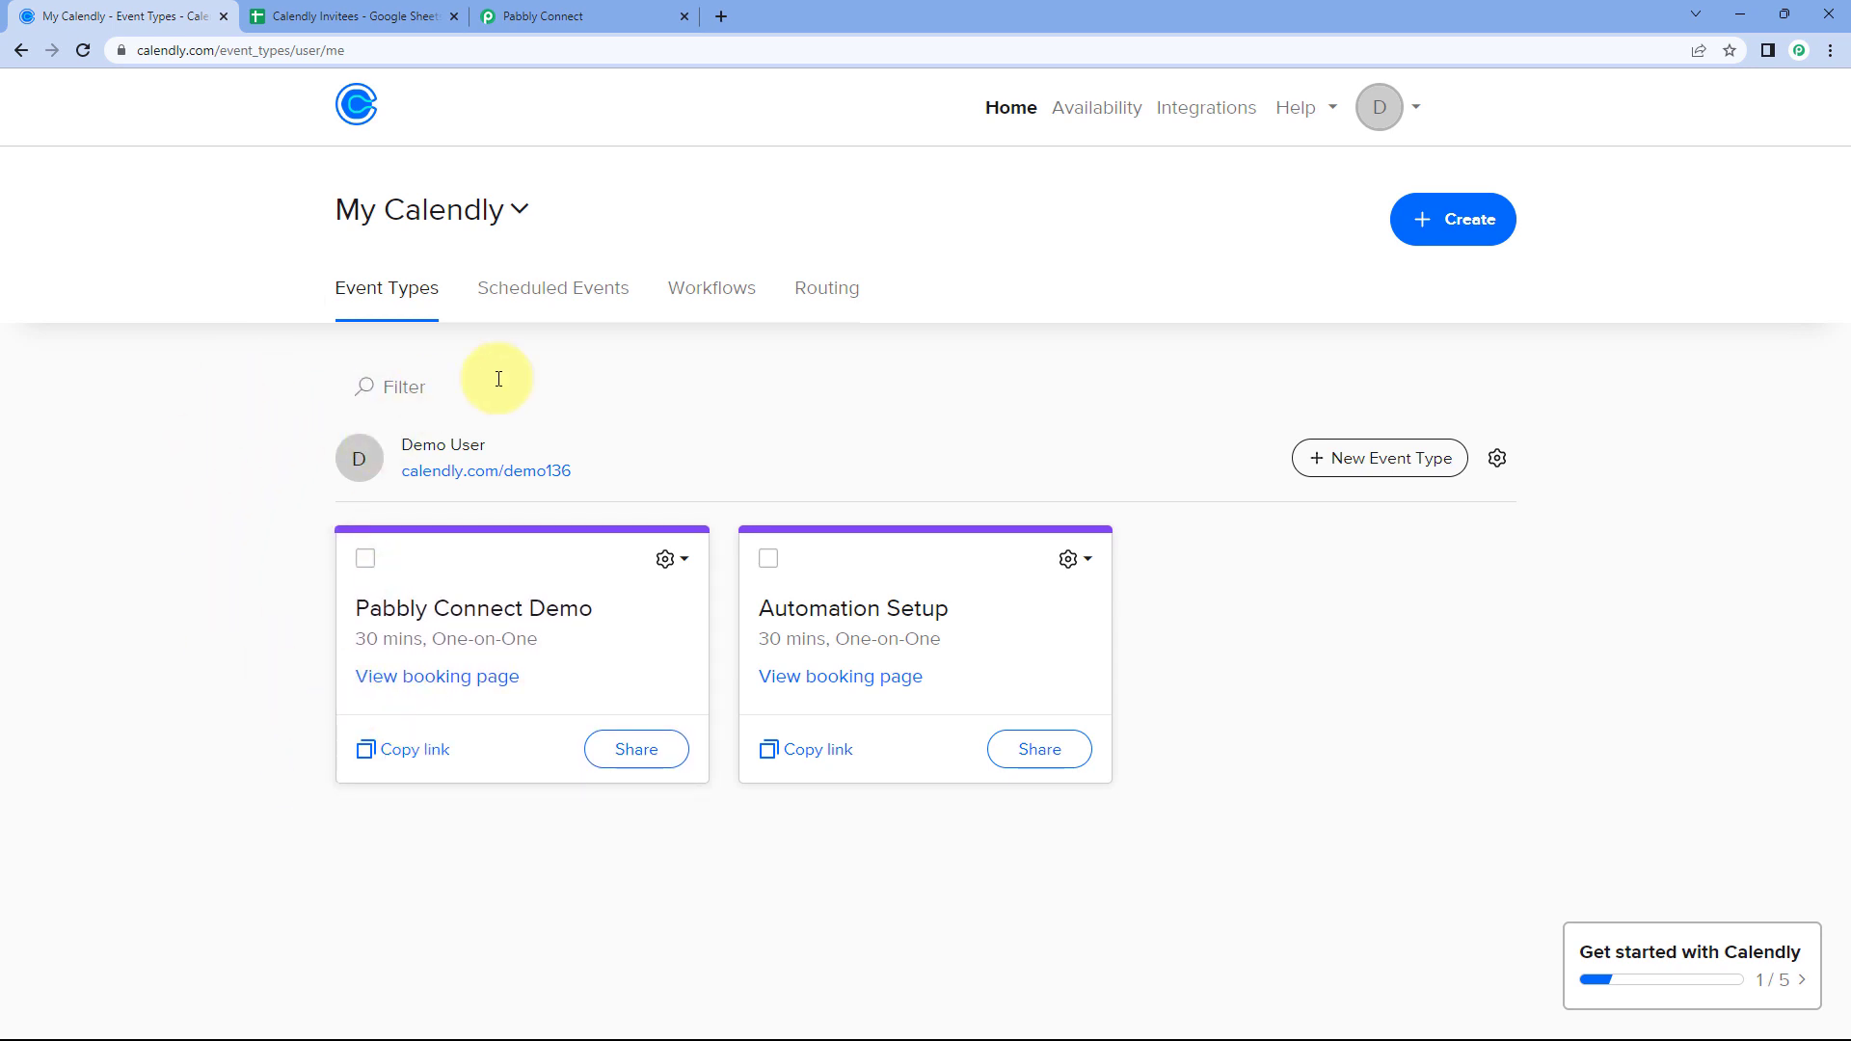
click(388, 11)
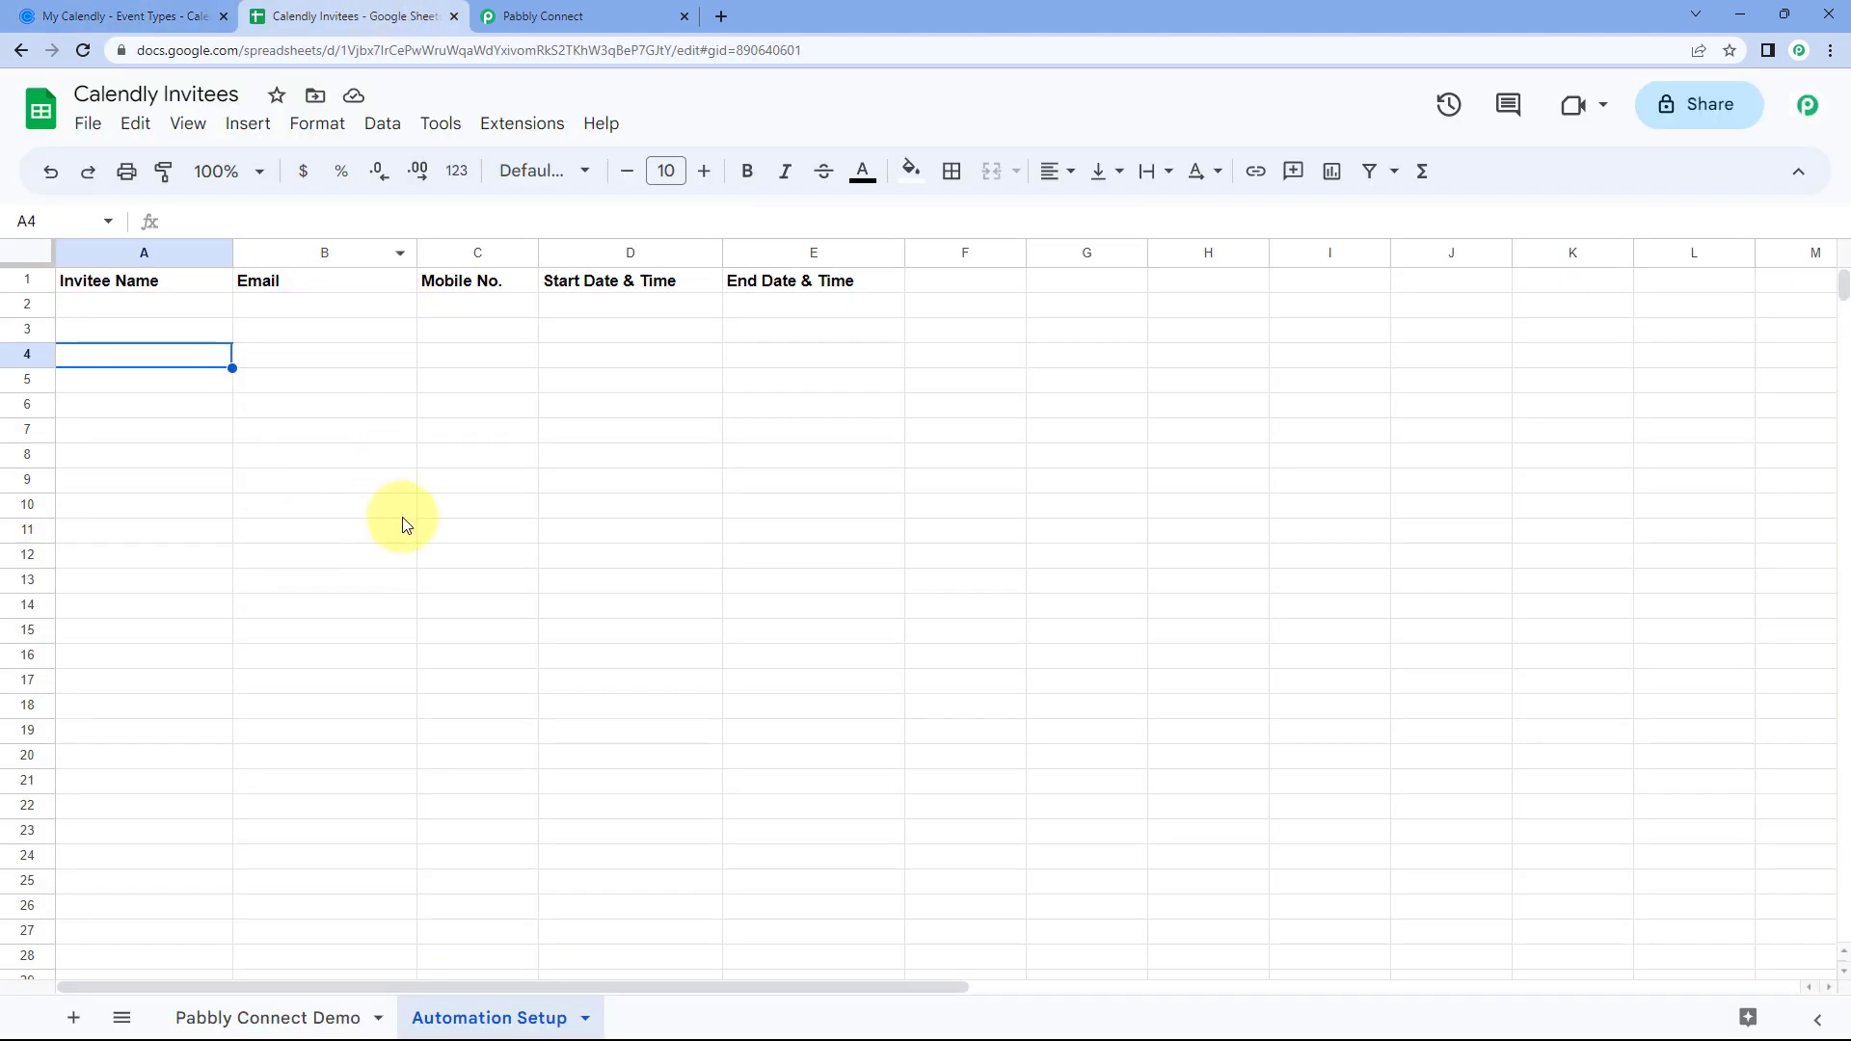
click(281, 1012)
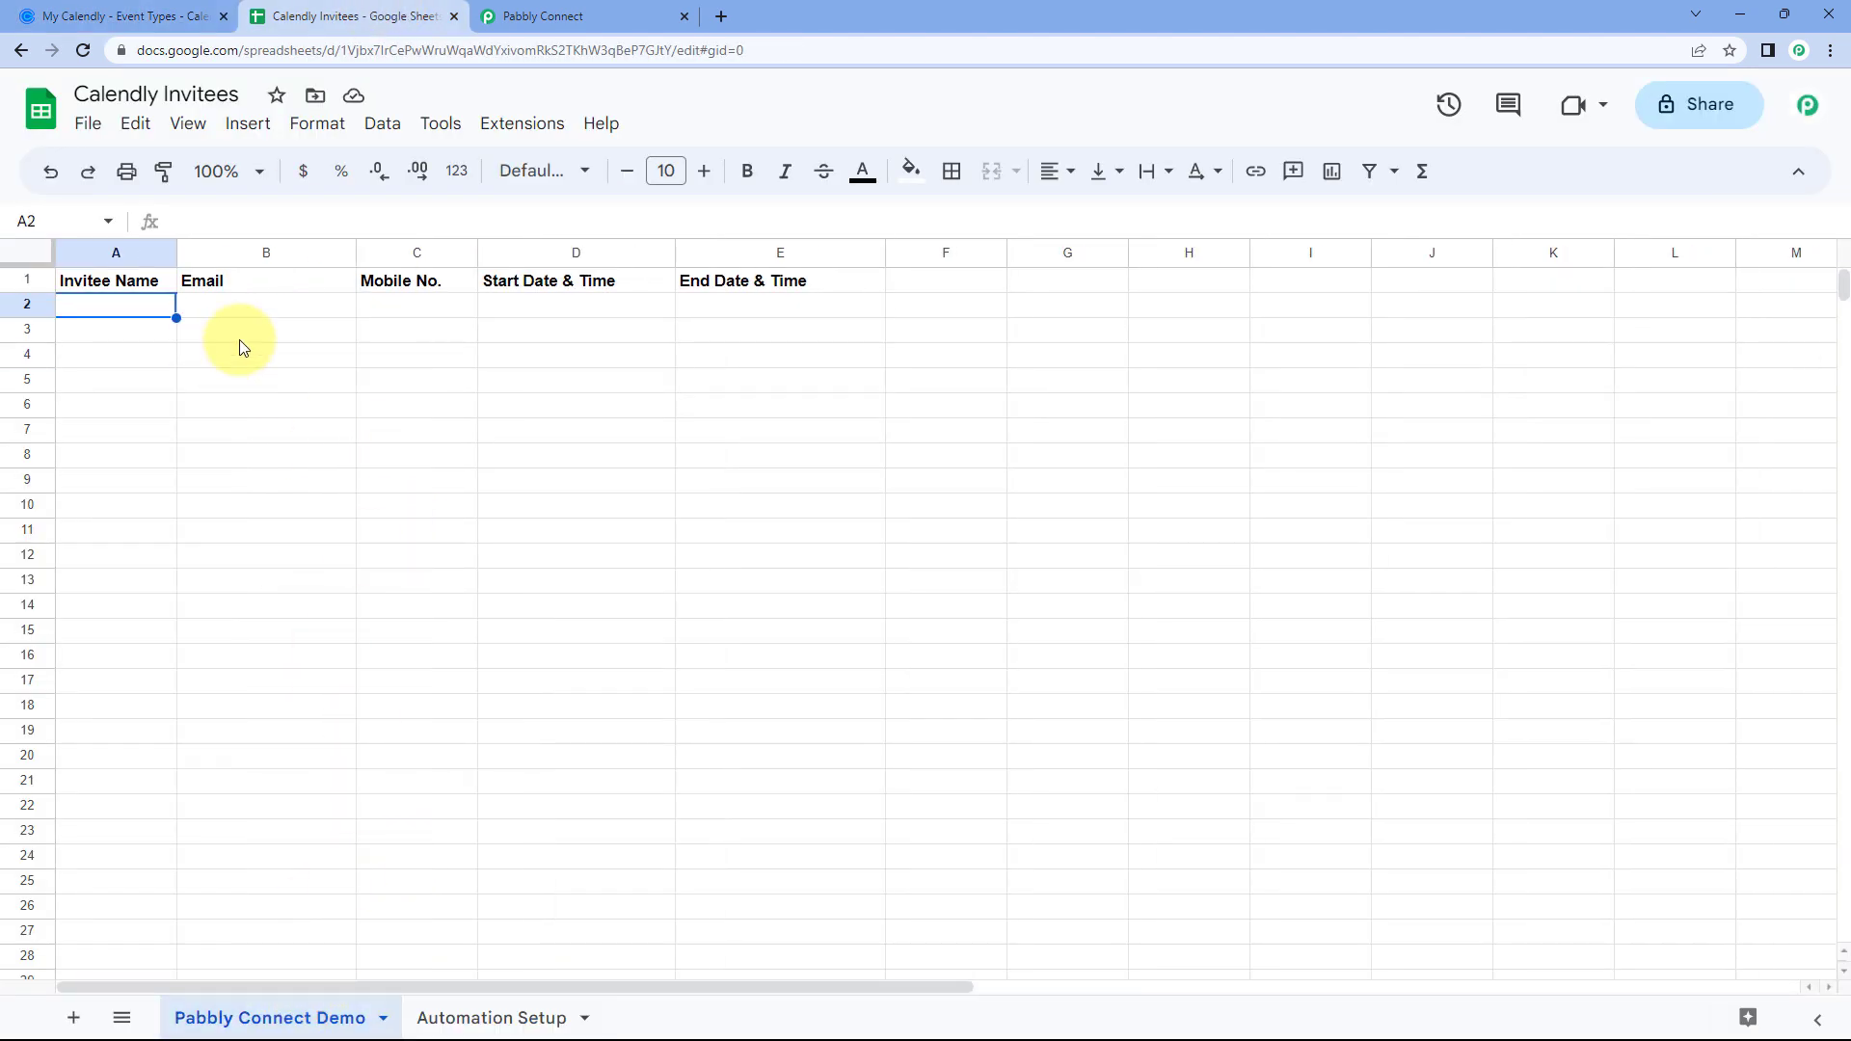
click(92, 16)
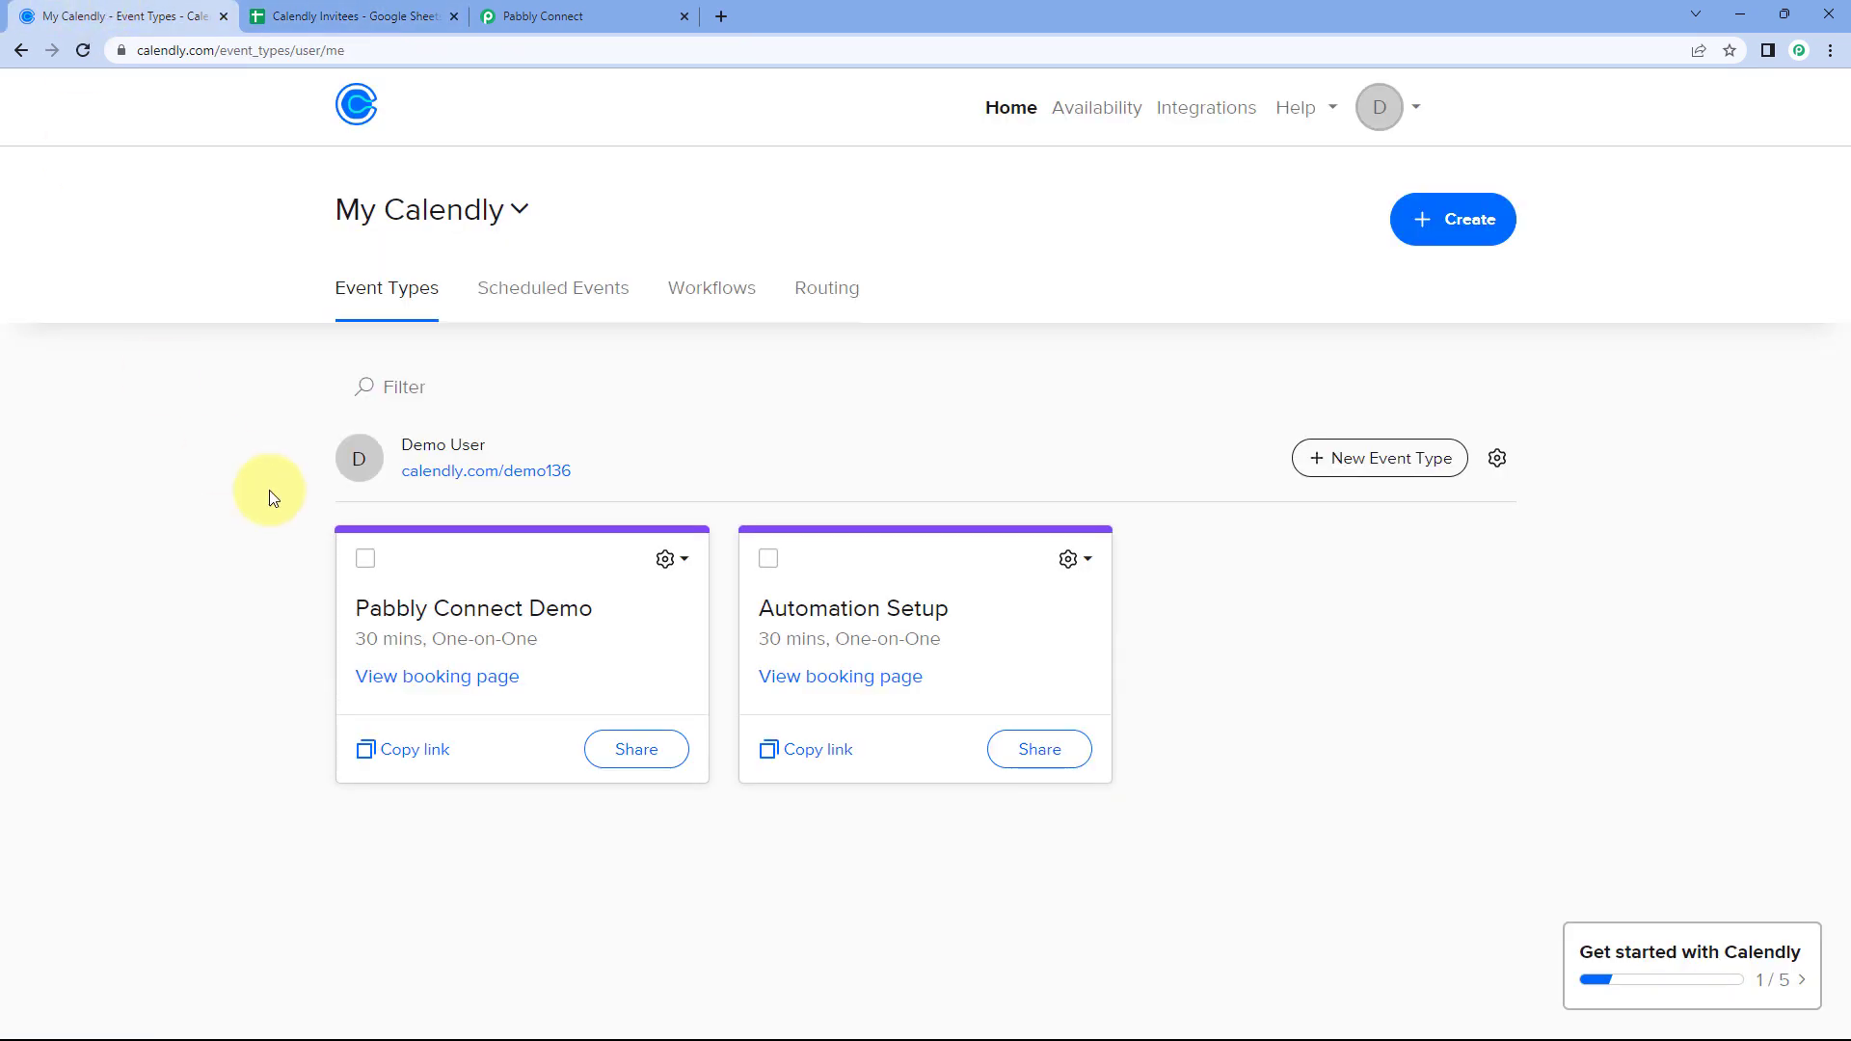
click(352, 14)
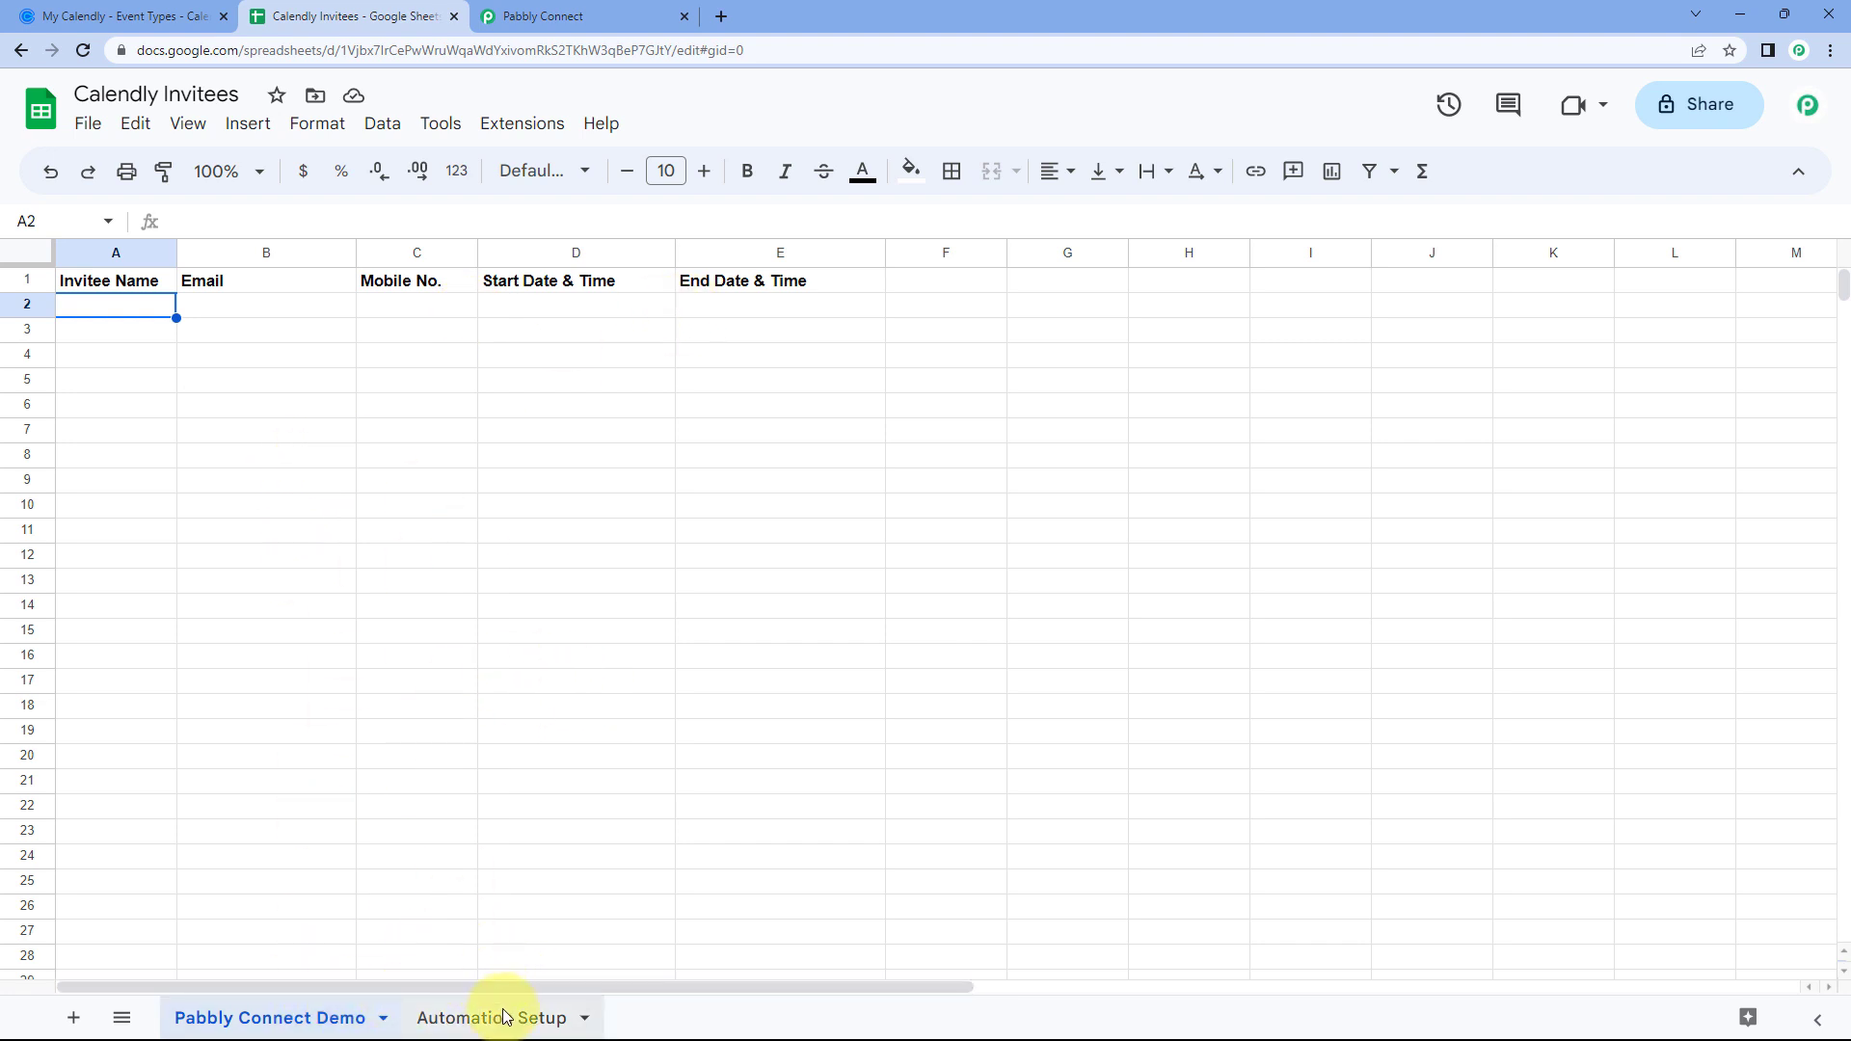
click(197, 10)
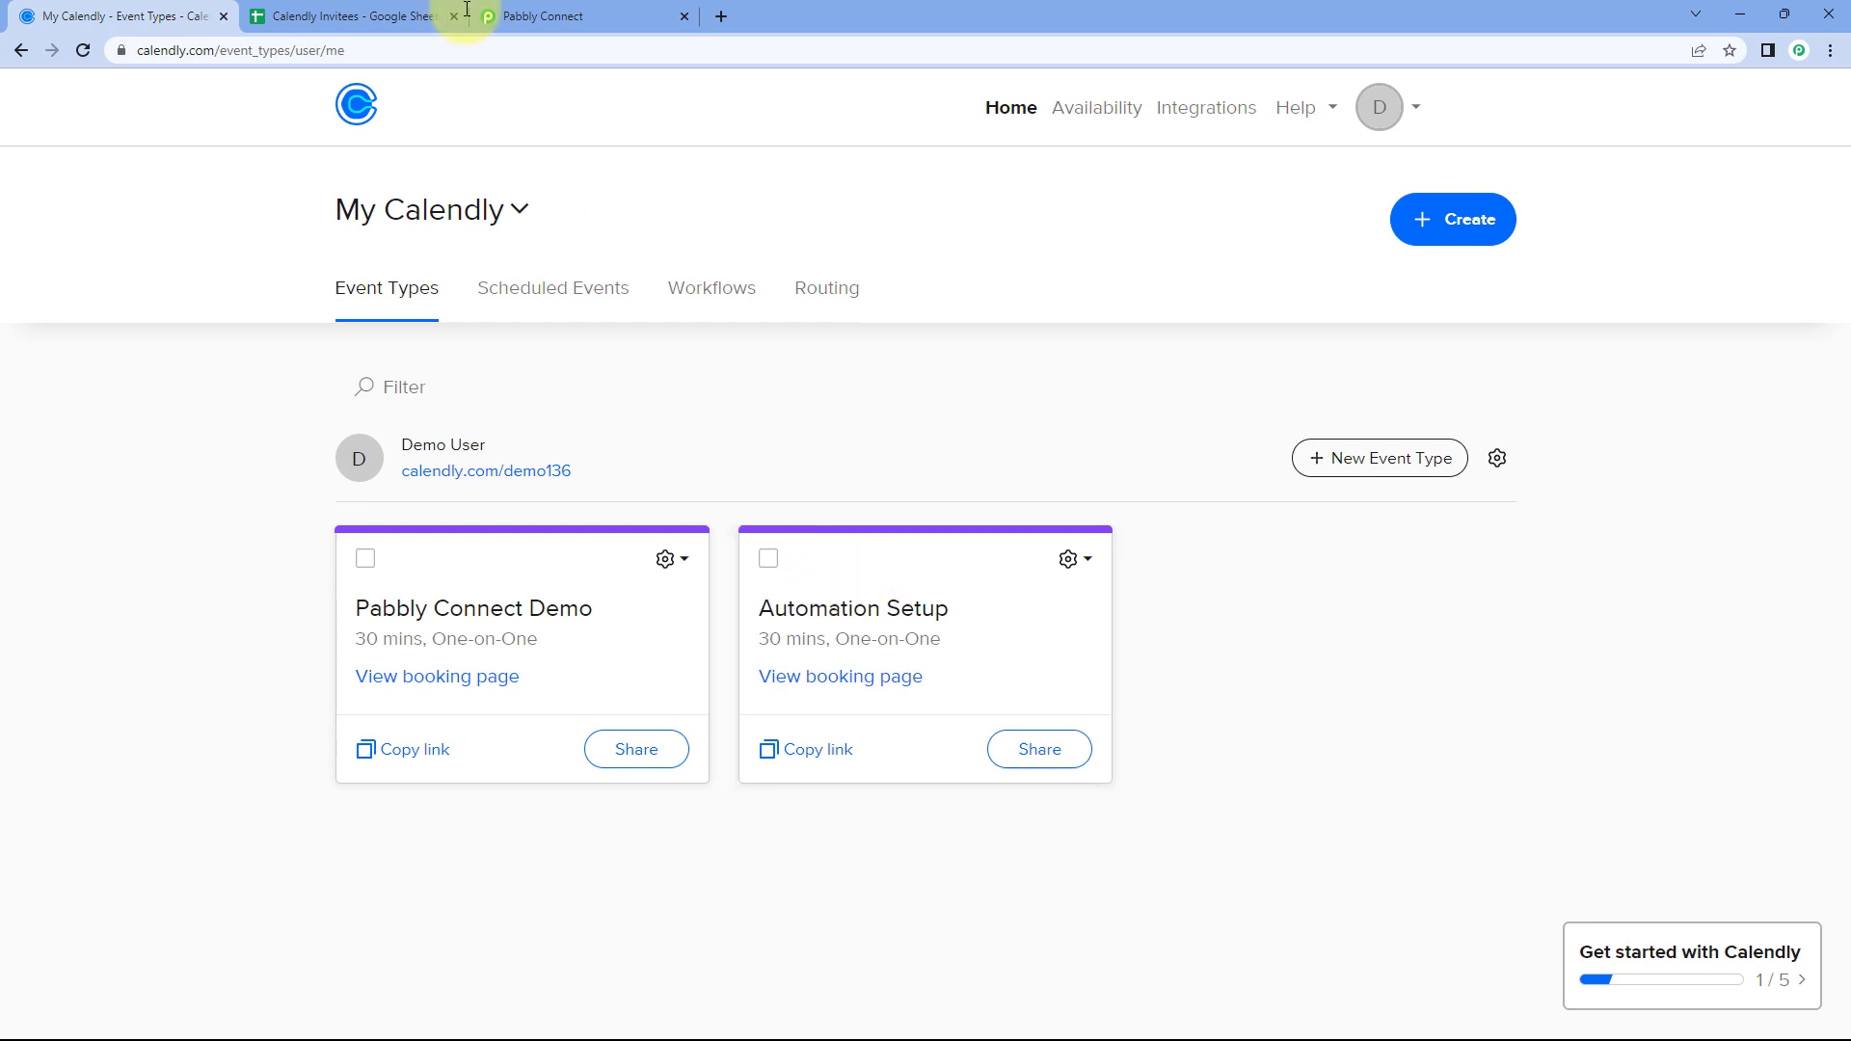
click(400, 10)
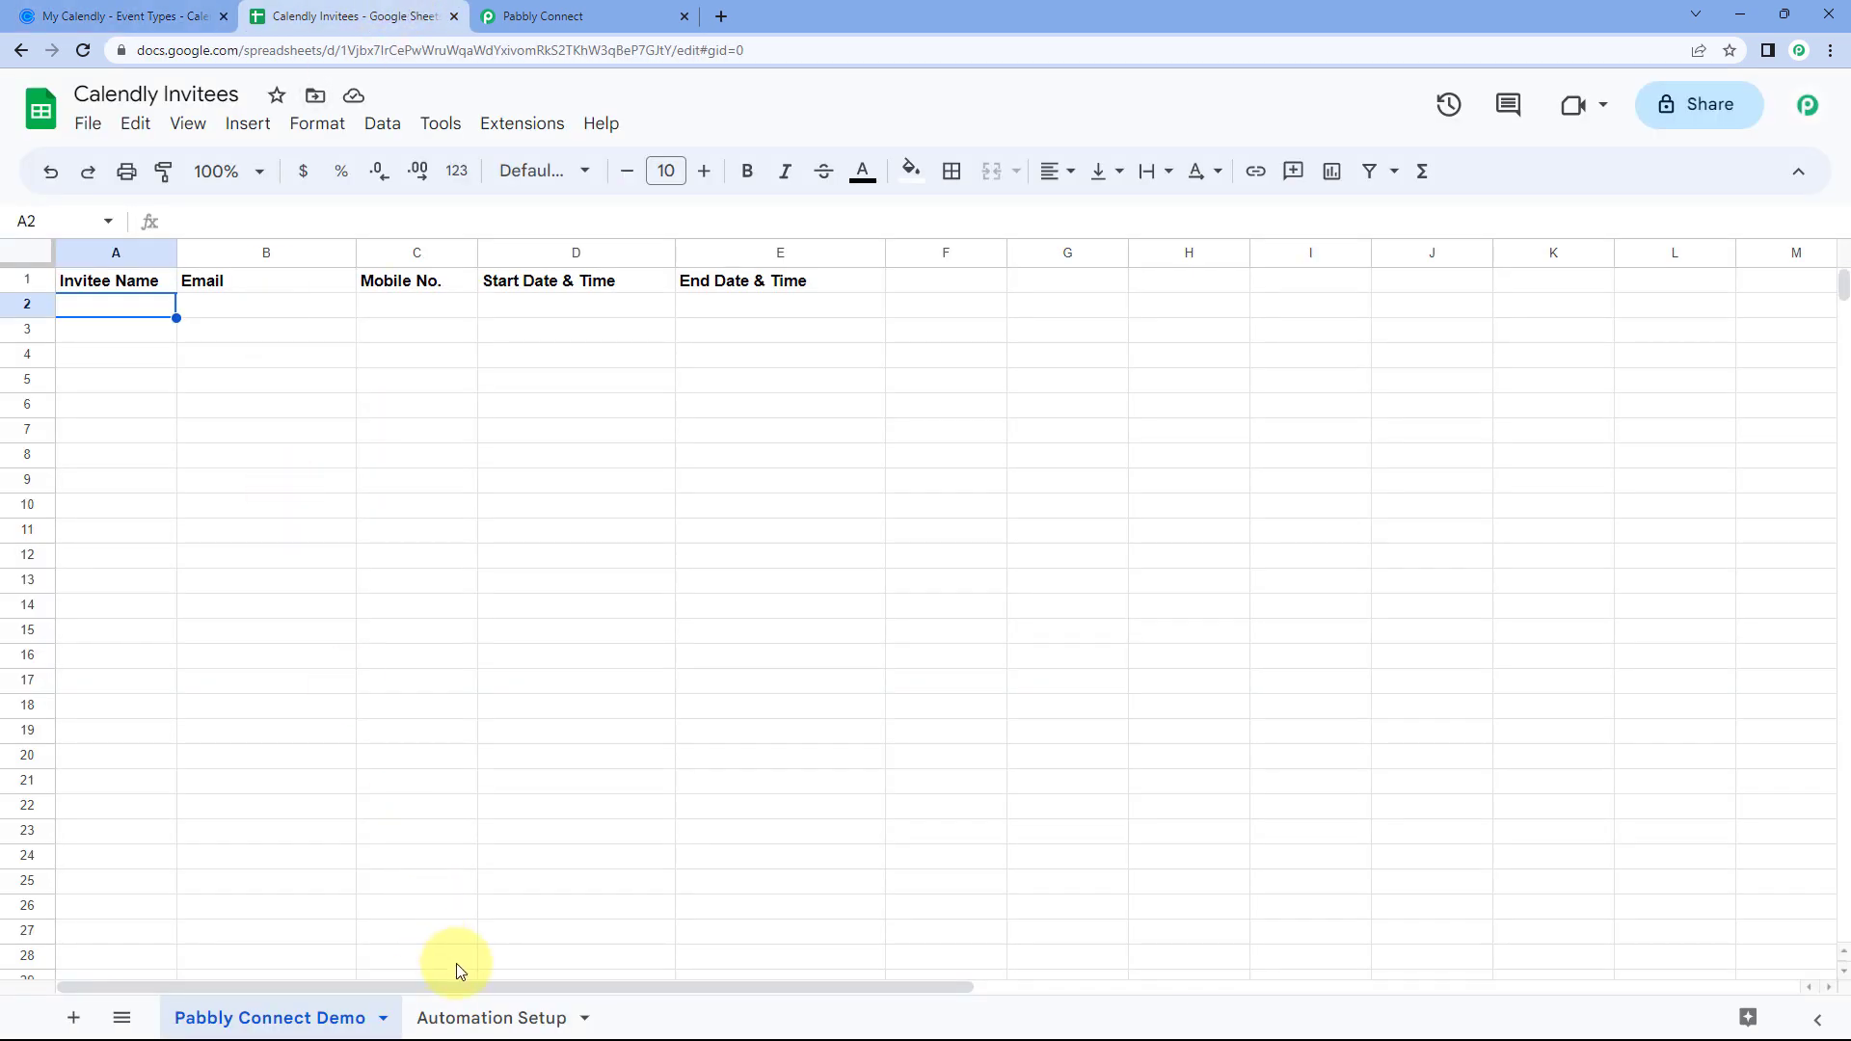
click(487, 1015)
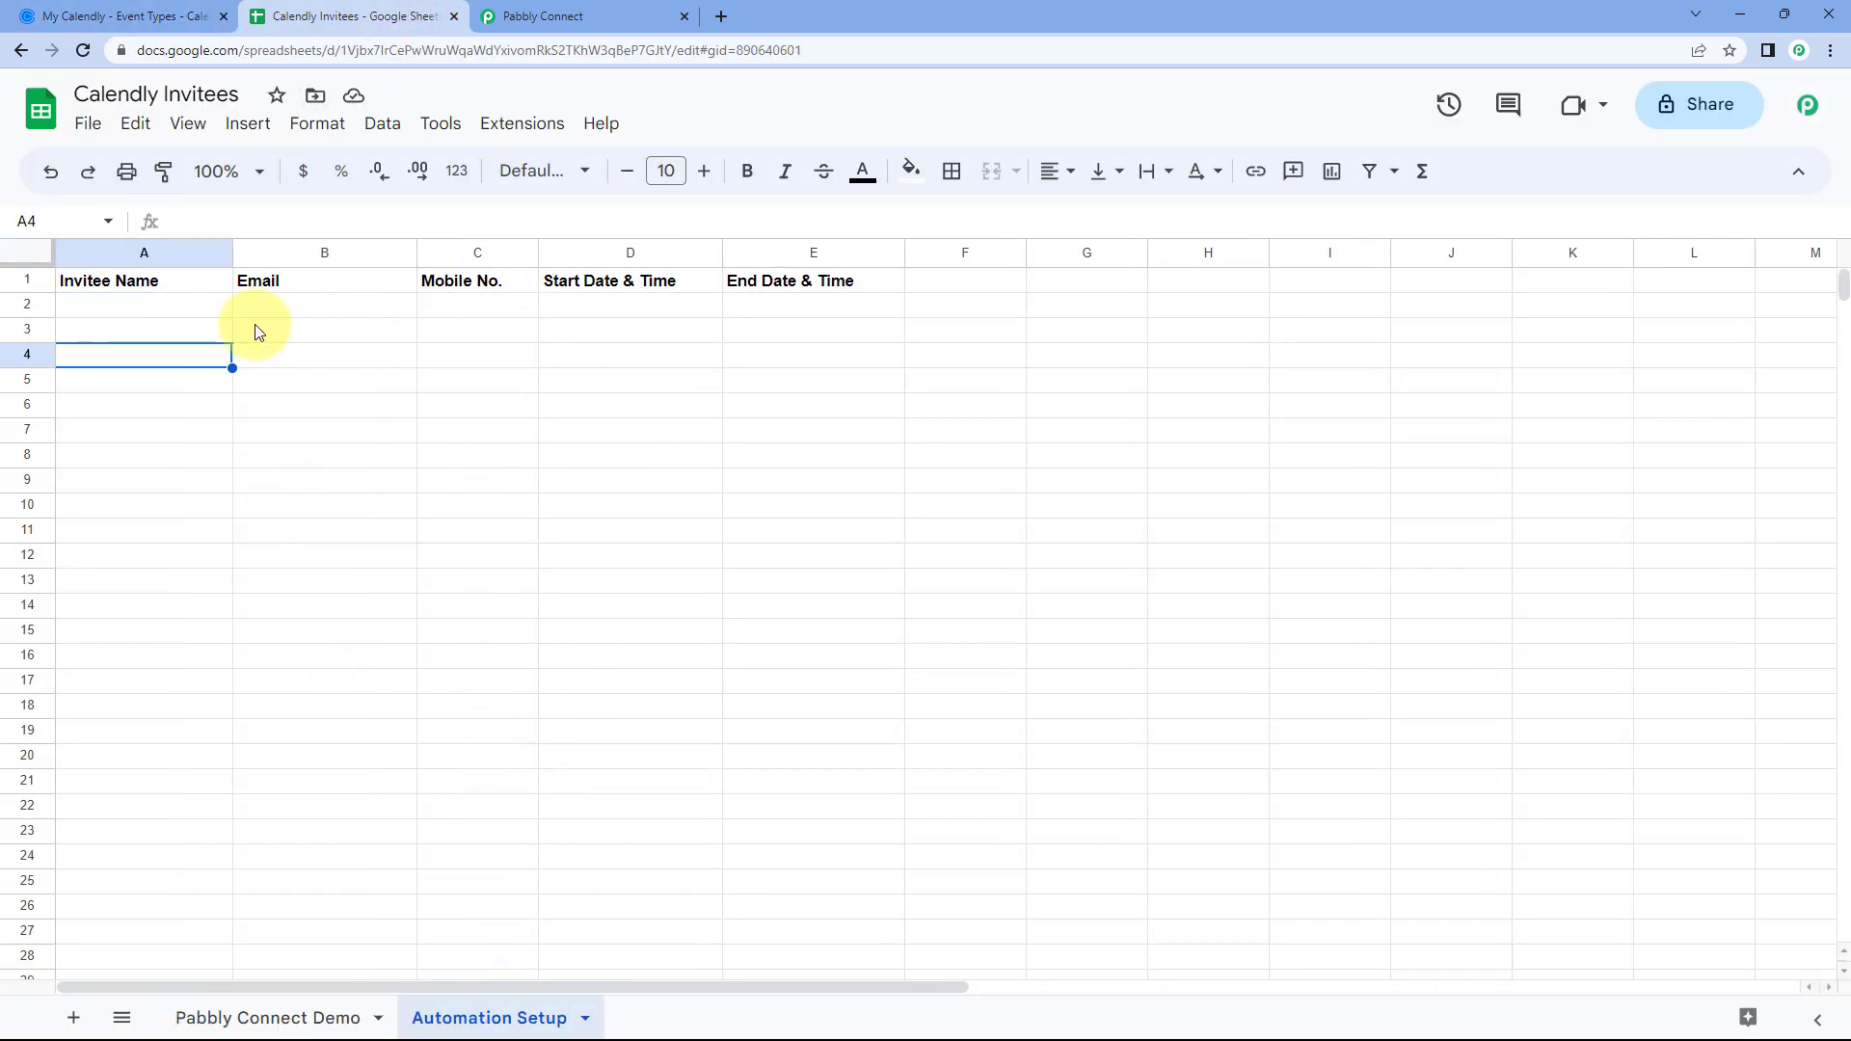
click(299, 1012)
click(126, 16)
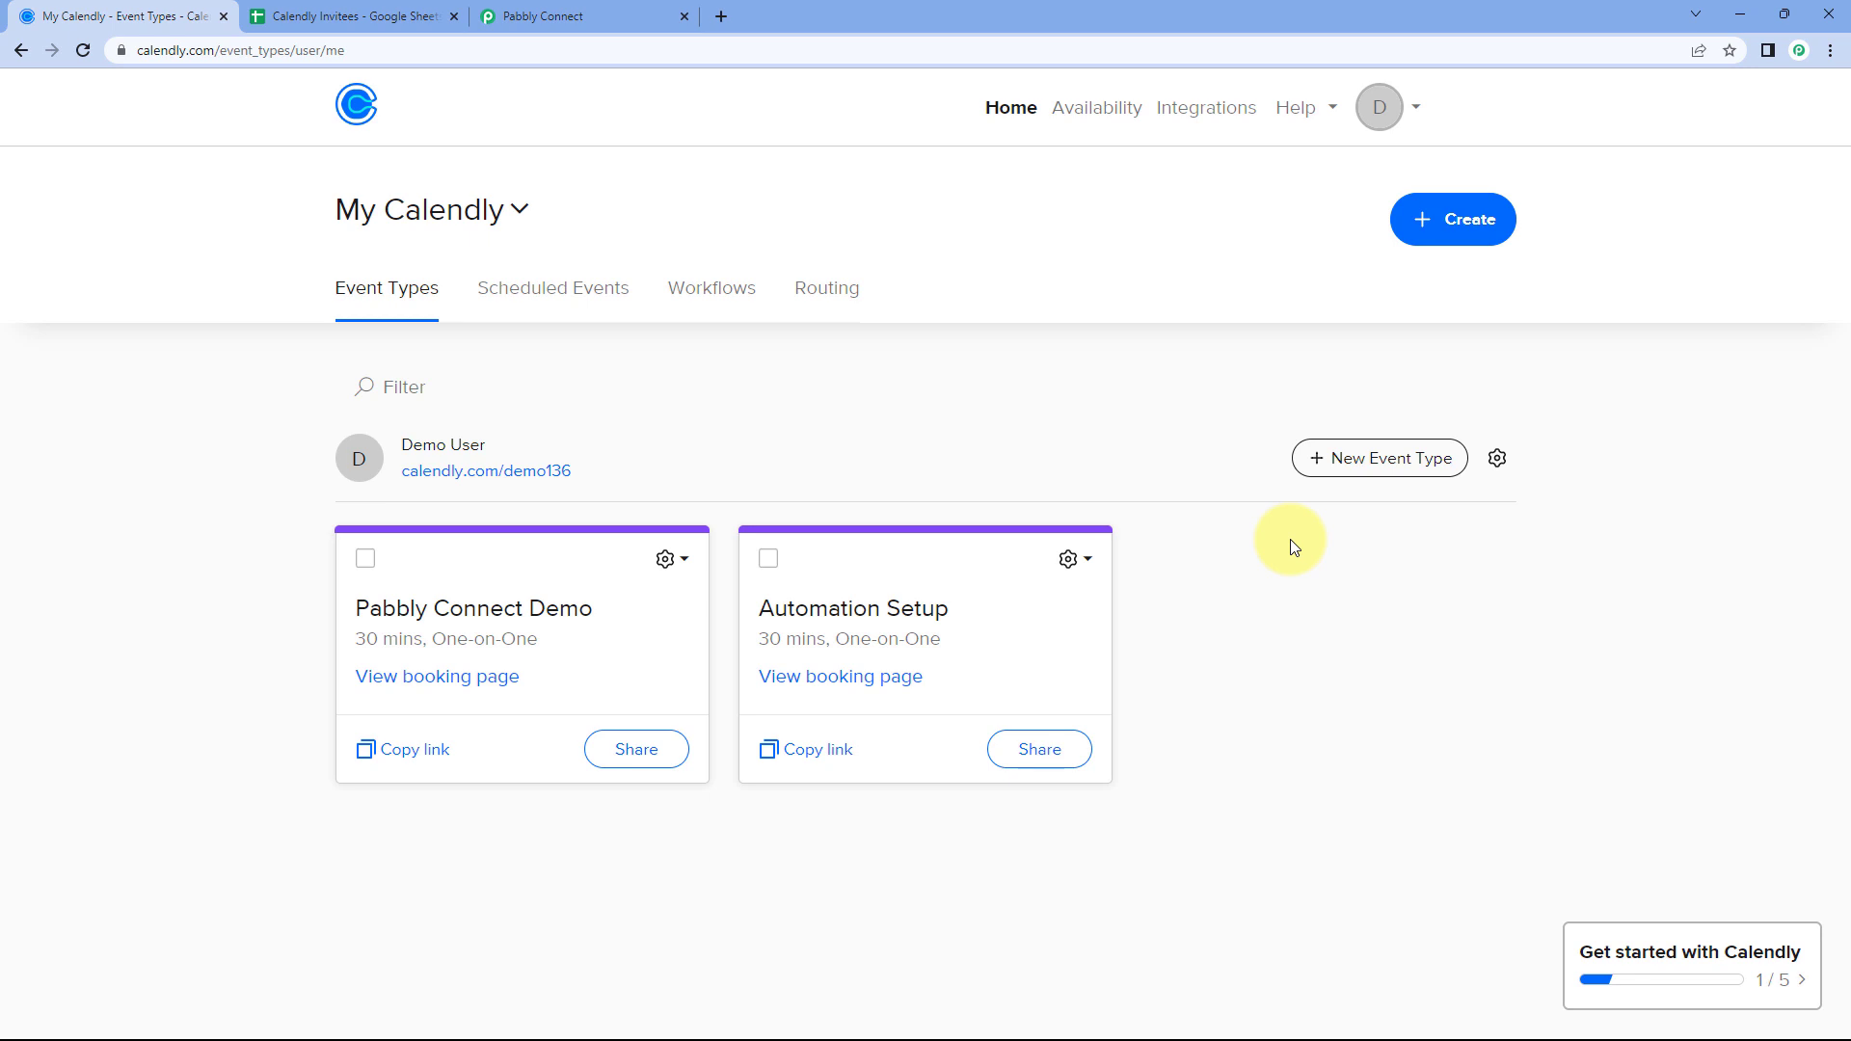
click(396, 13)
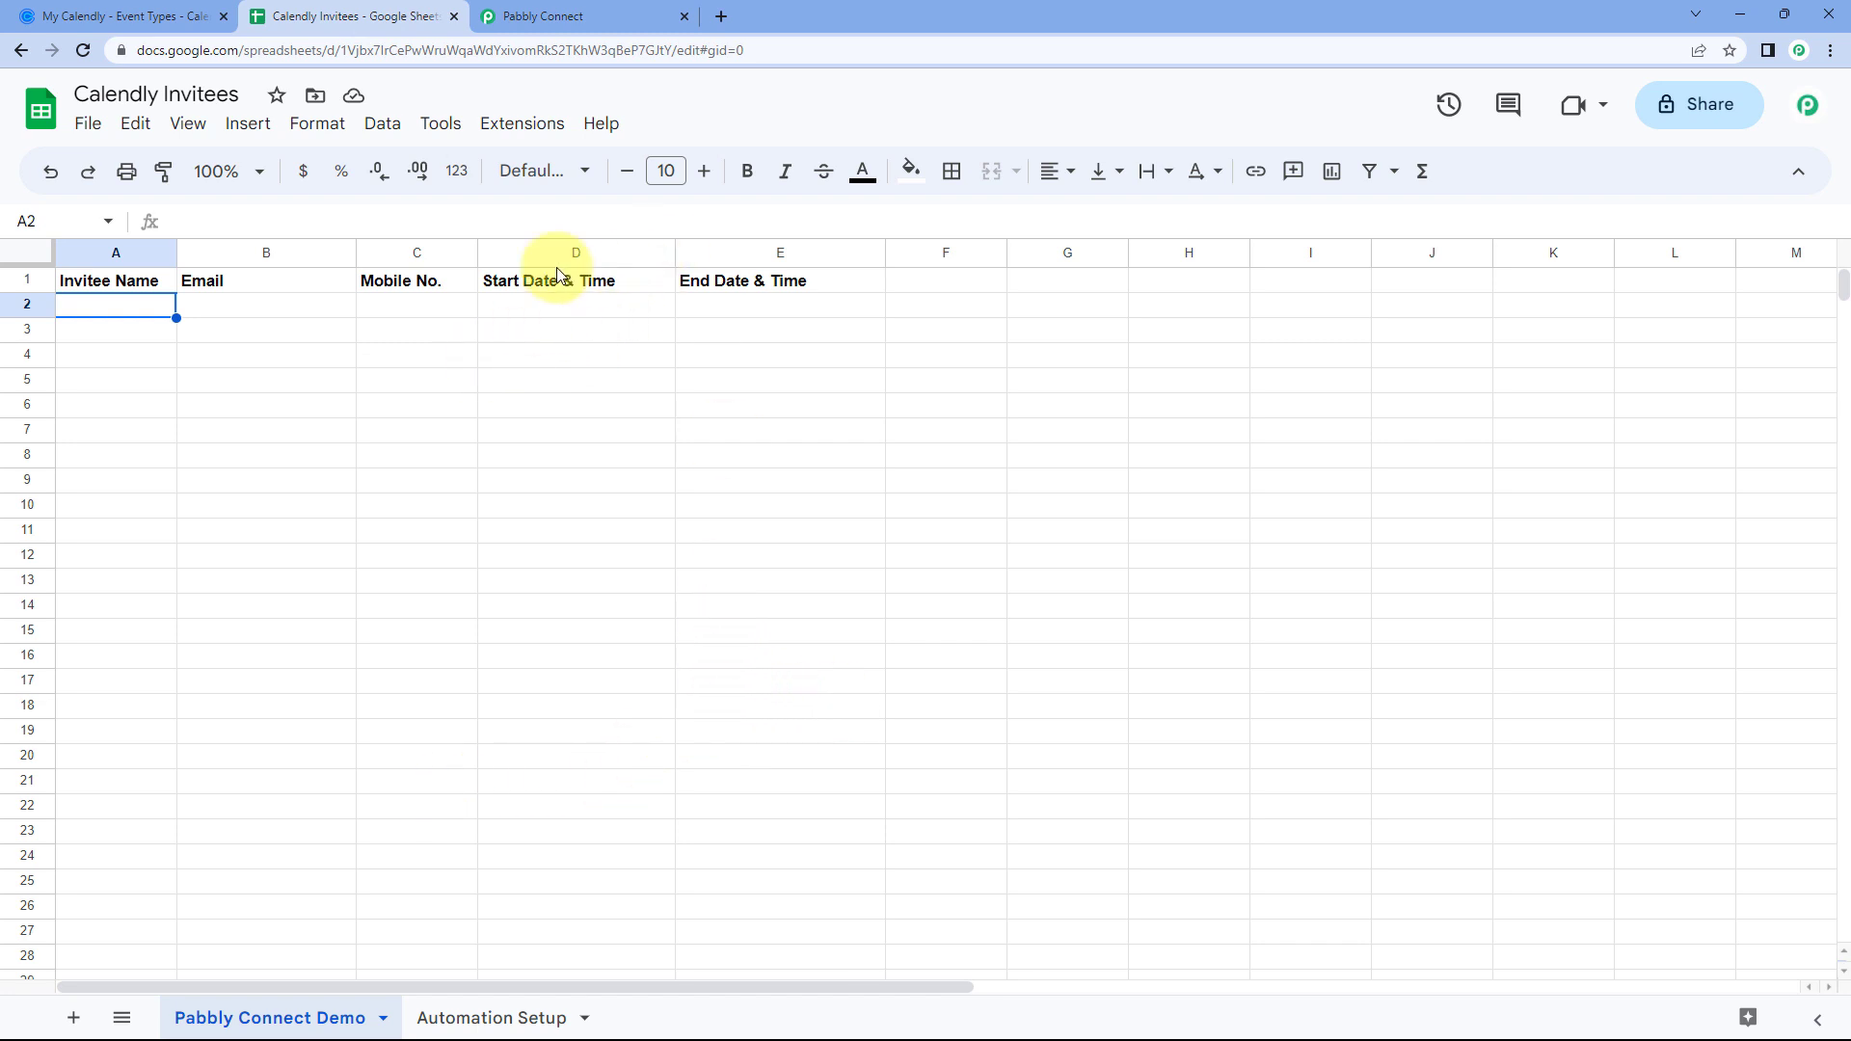
click(537, 13)
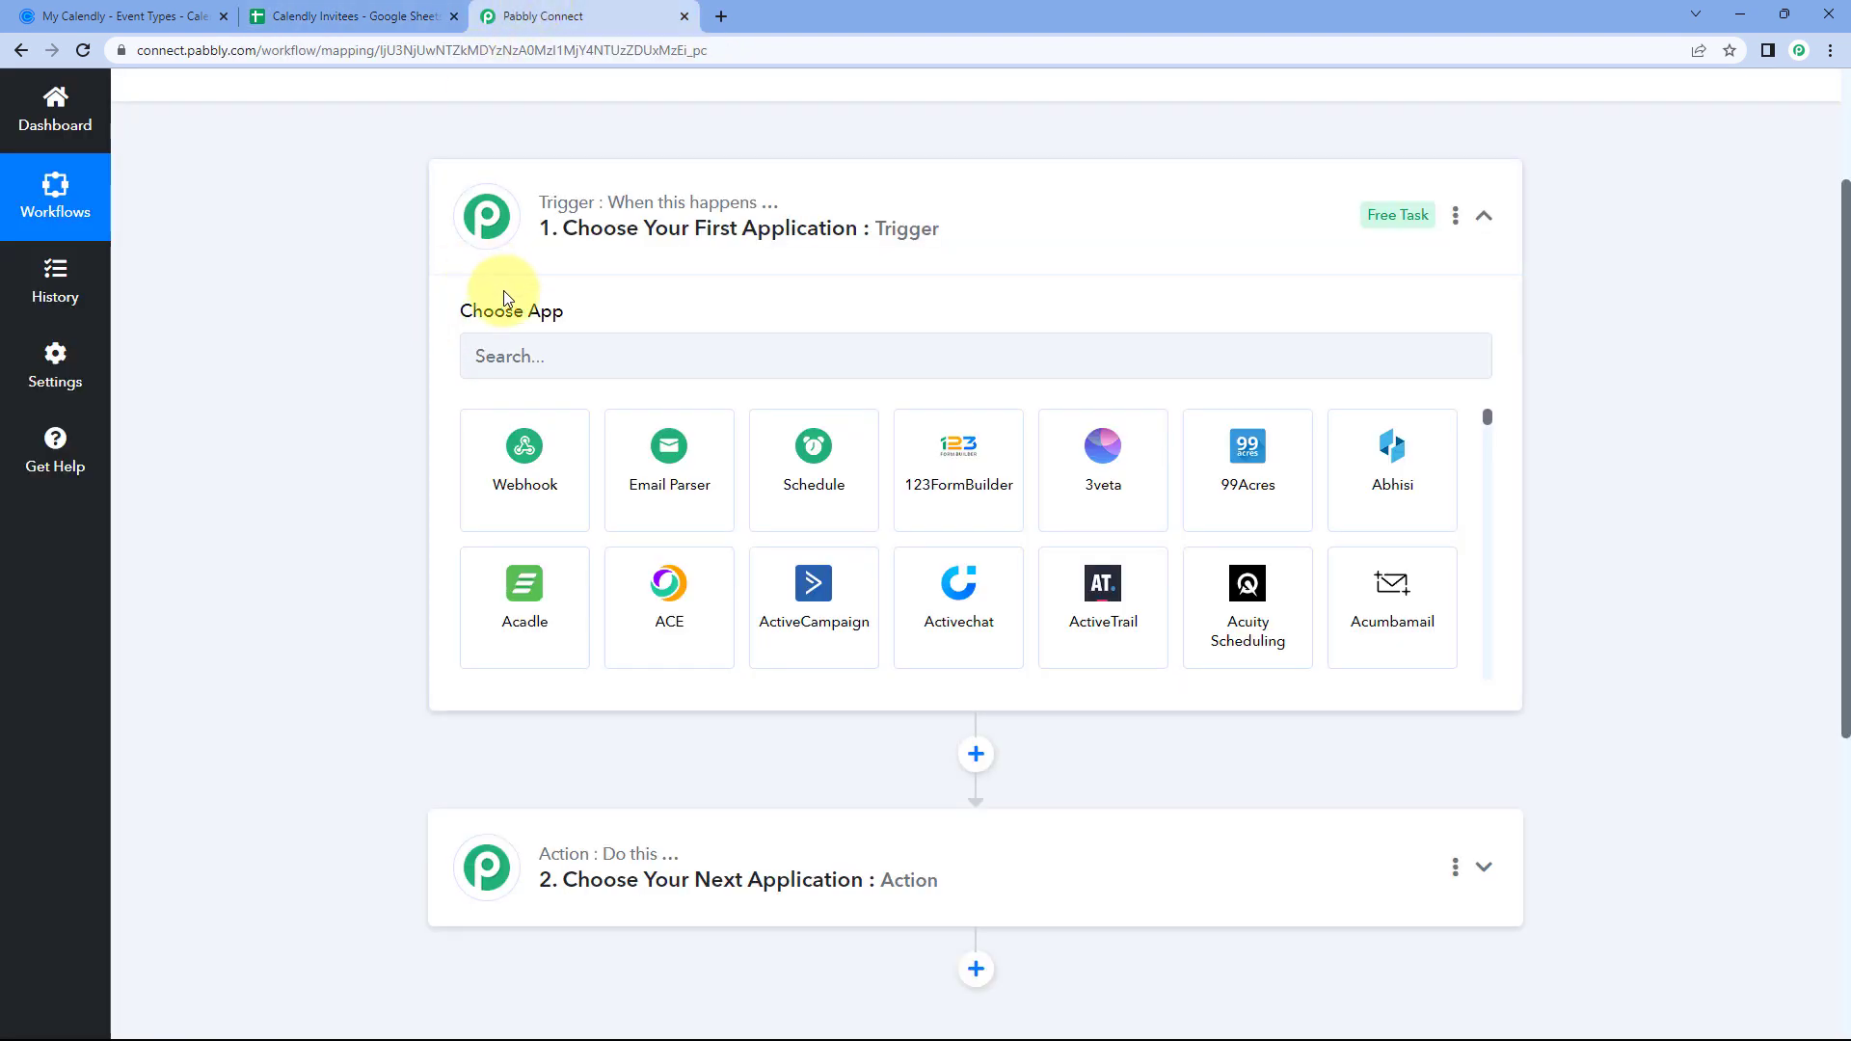
click(122, 15)
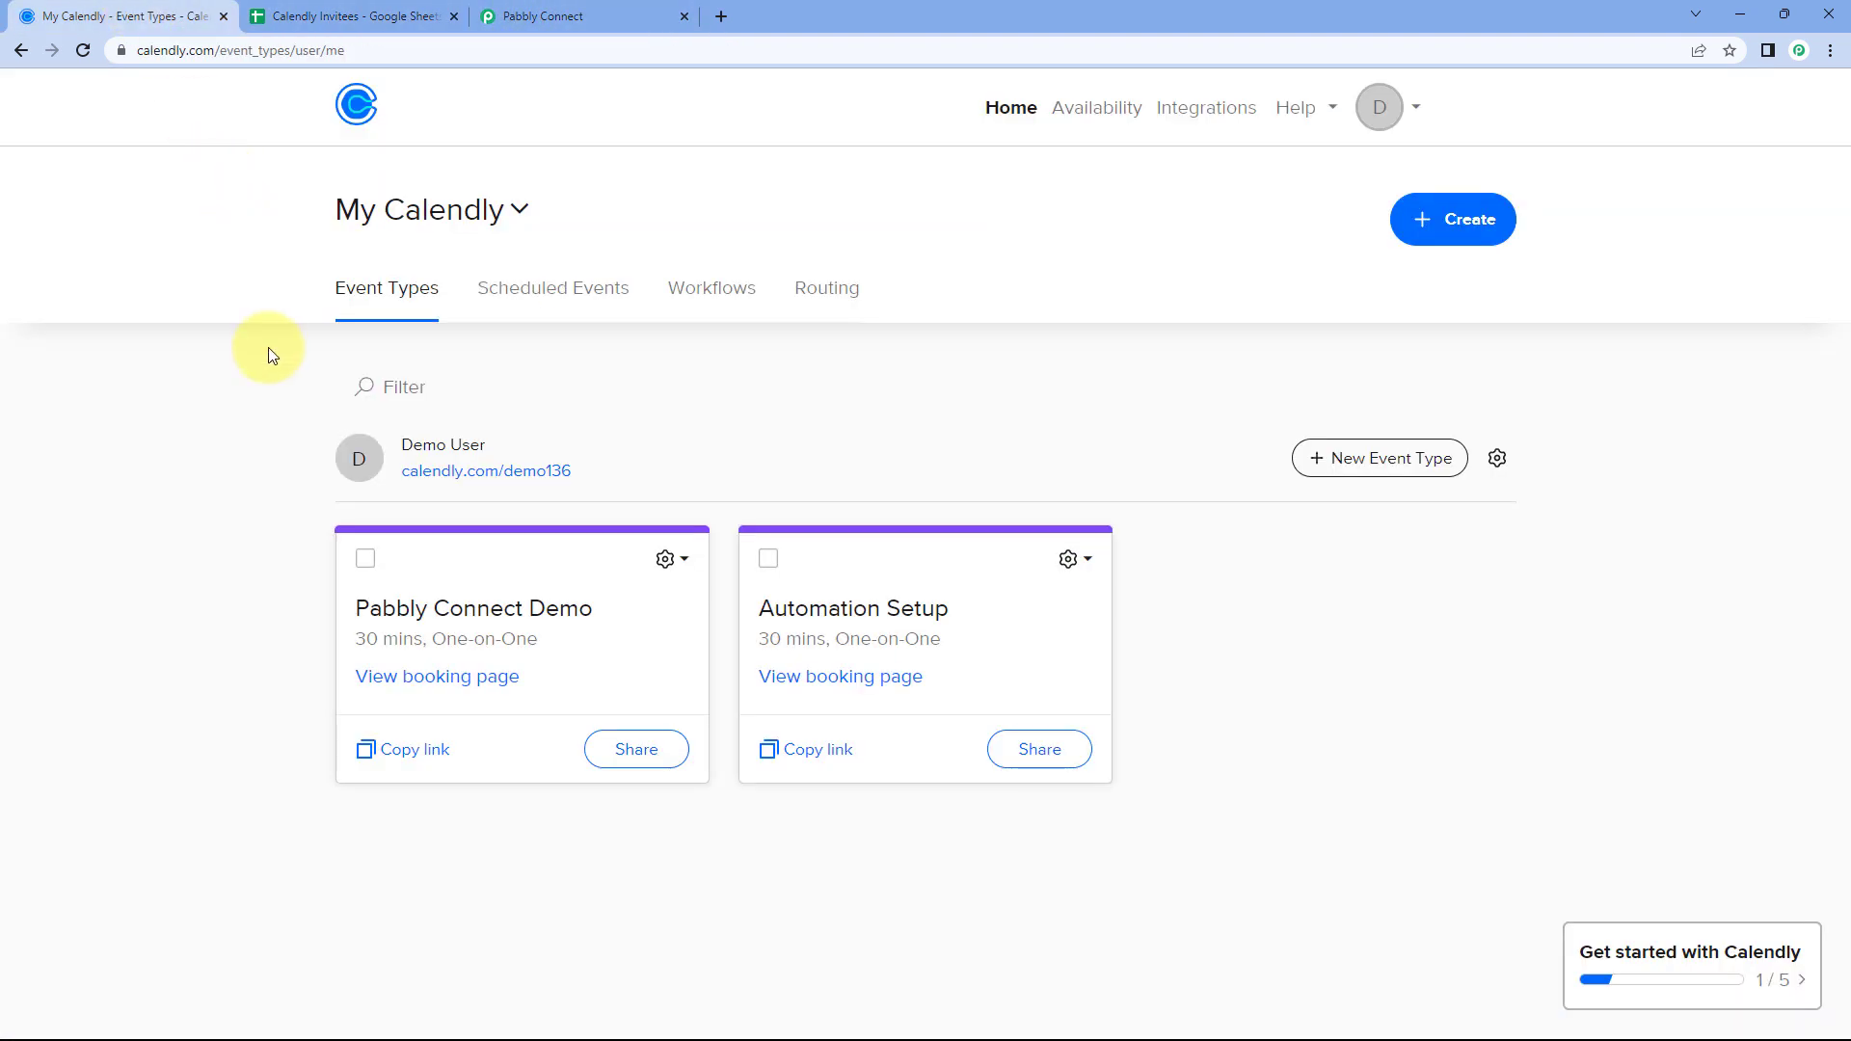
- Switch to Pabbly Connect and choose Calendly as the workflow's trigger application
click(527, 13)
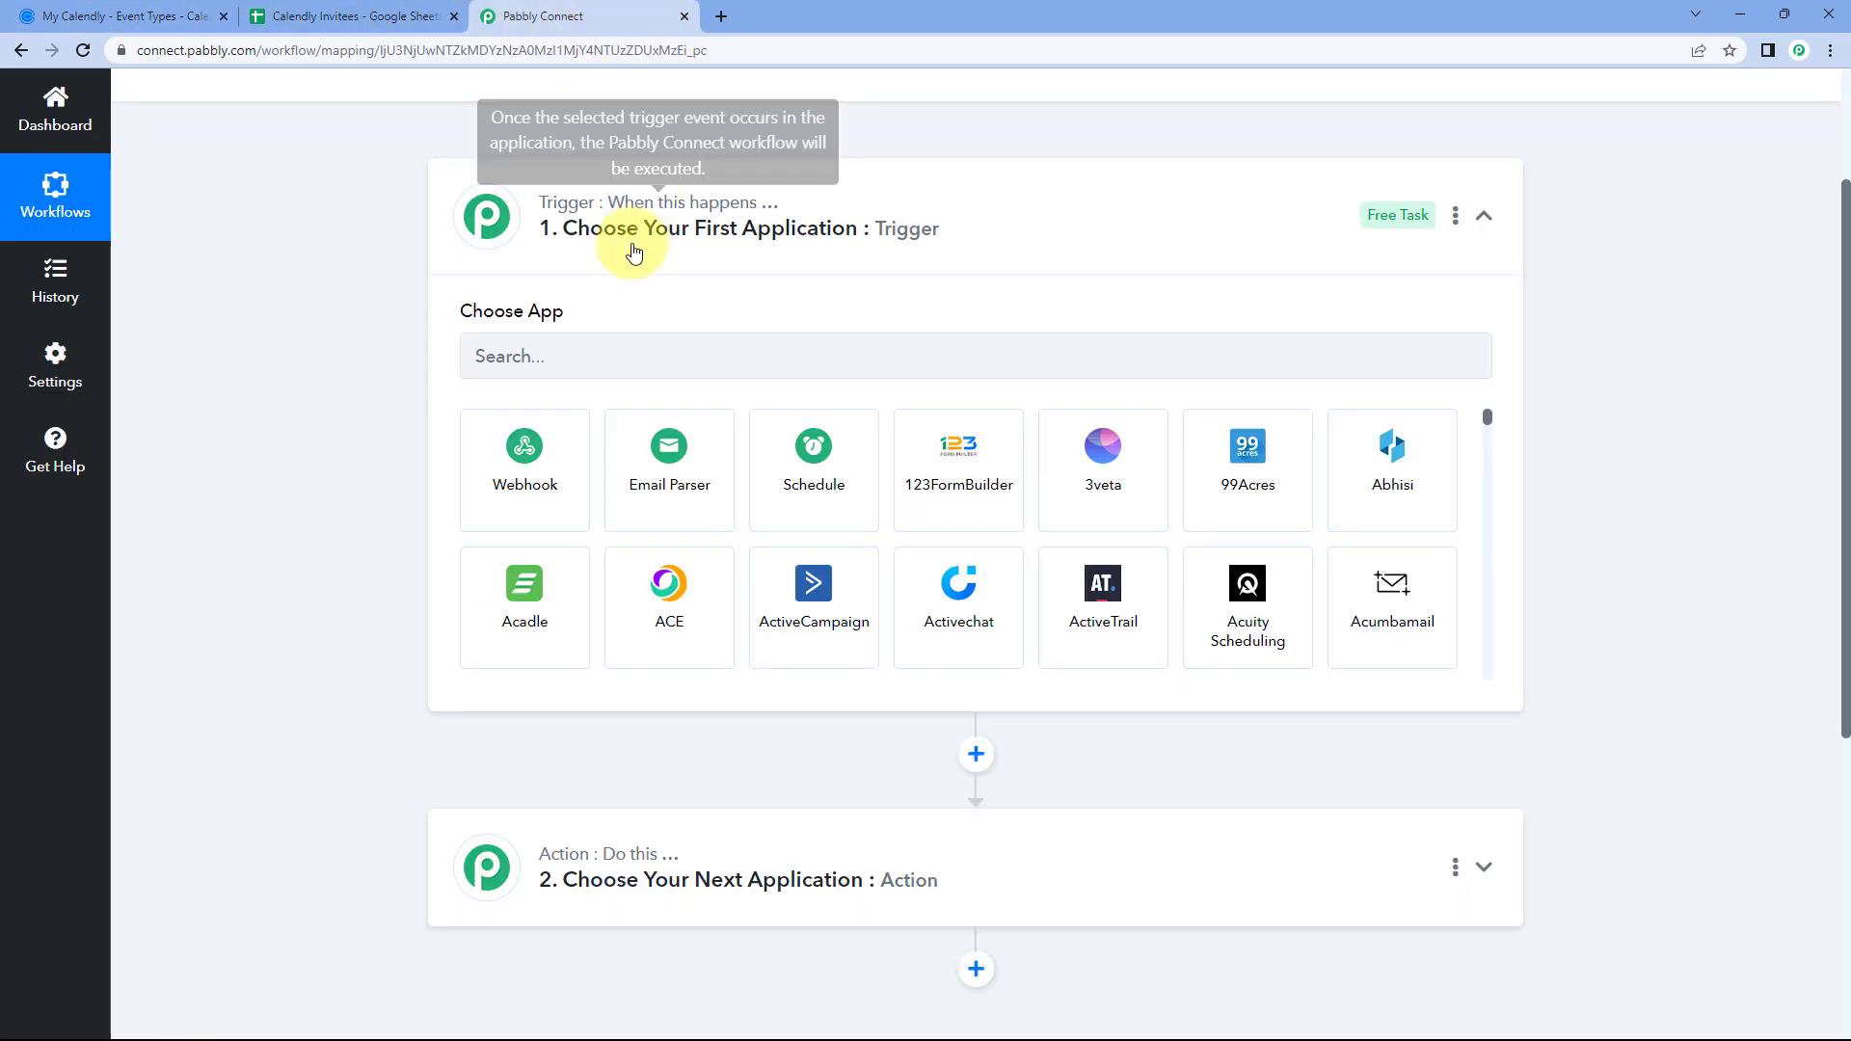
click(586, 362)
text(Cale)
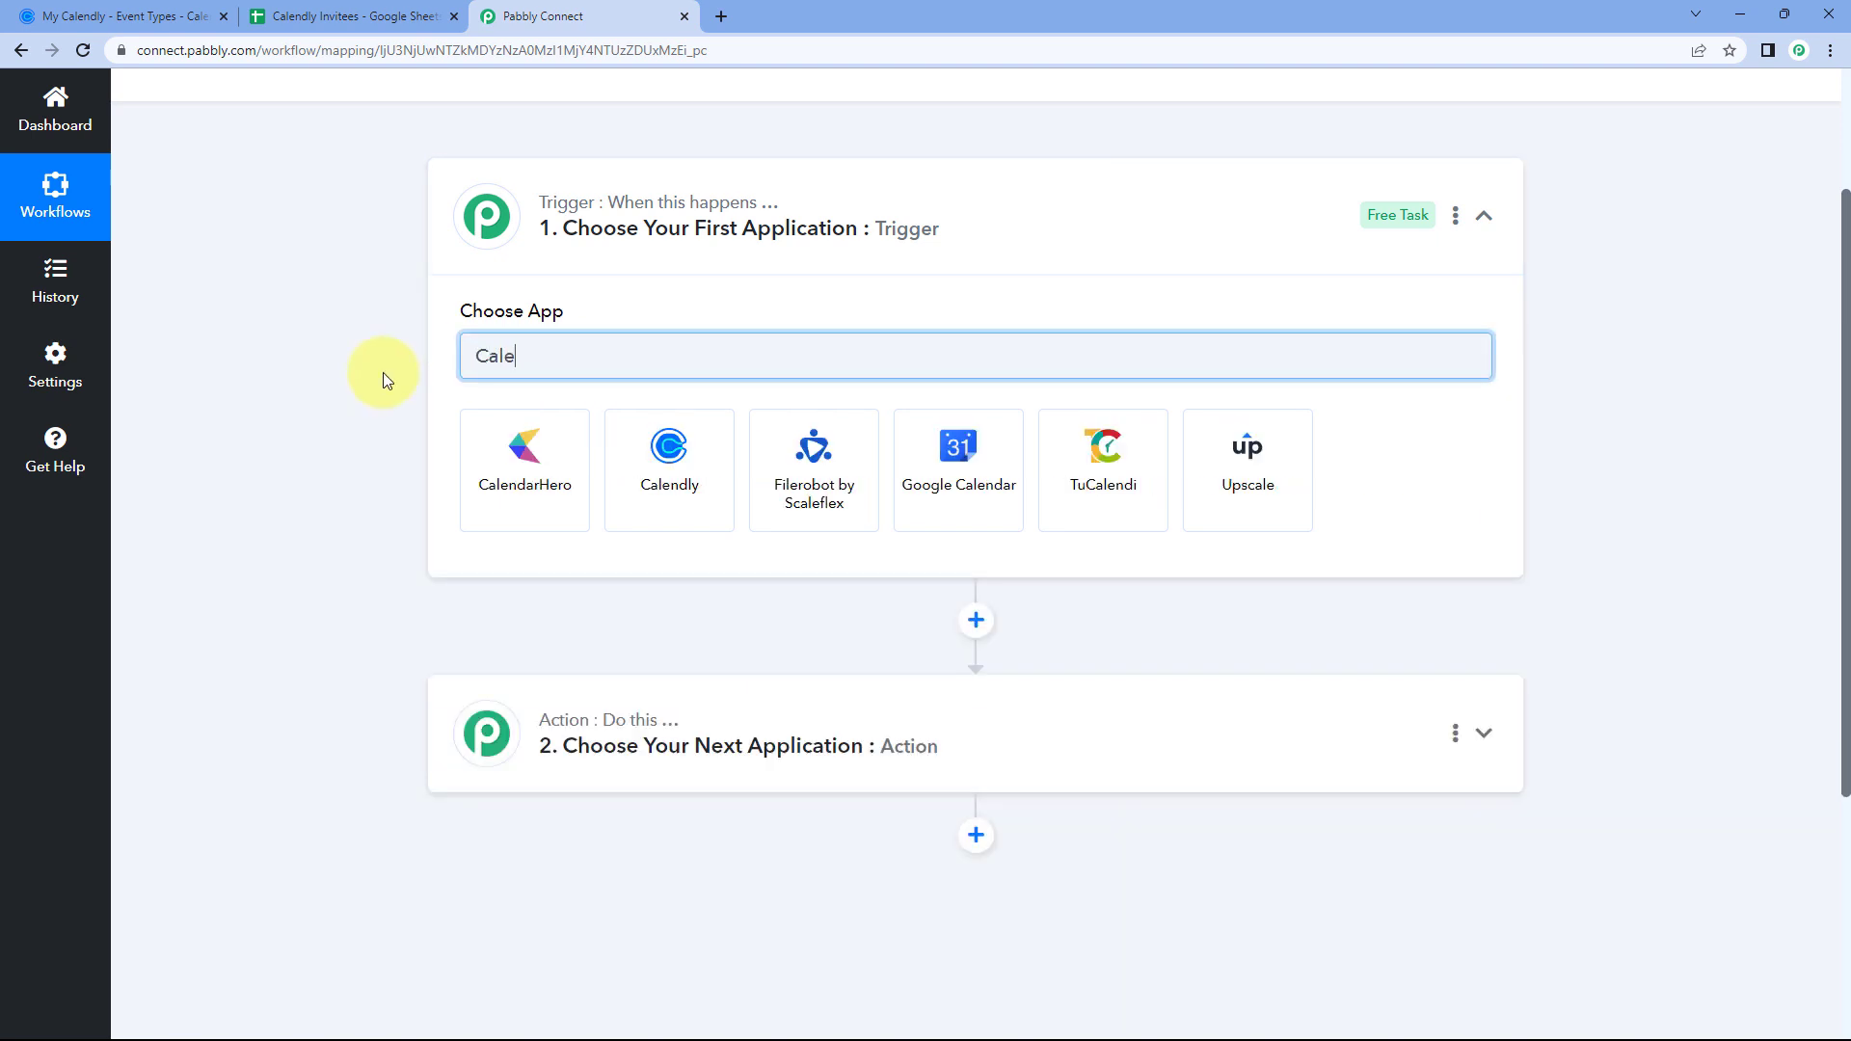
click(686, 468)
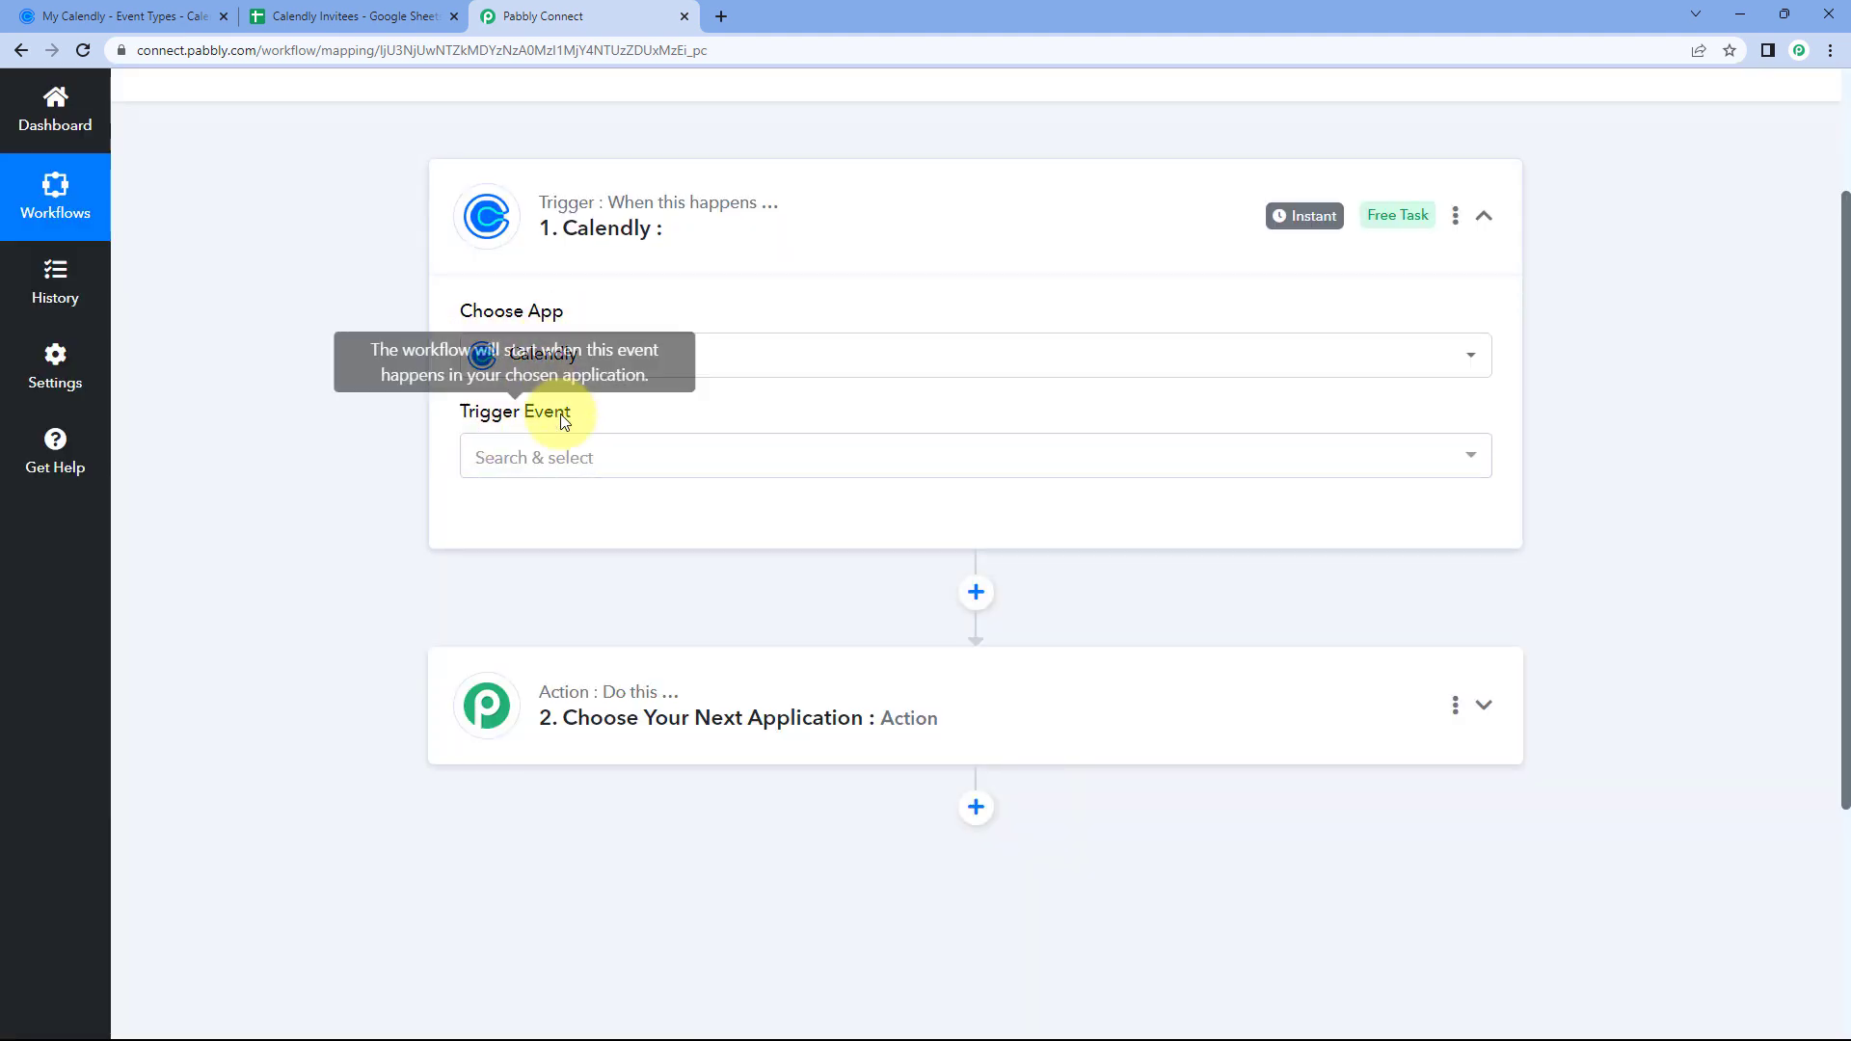
- Set the Calendly trigger event to Invitee Created (User)
click(613, 465)
scroll(414, 491, up, 1)
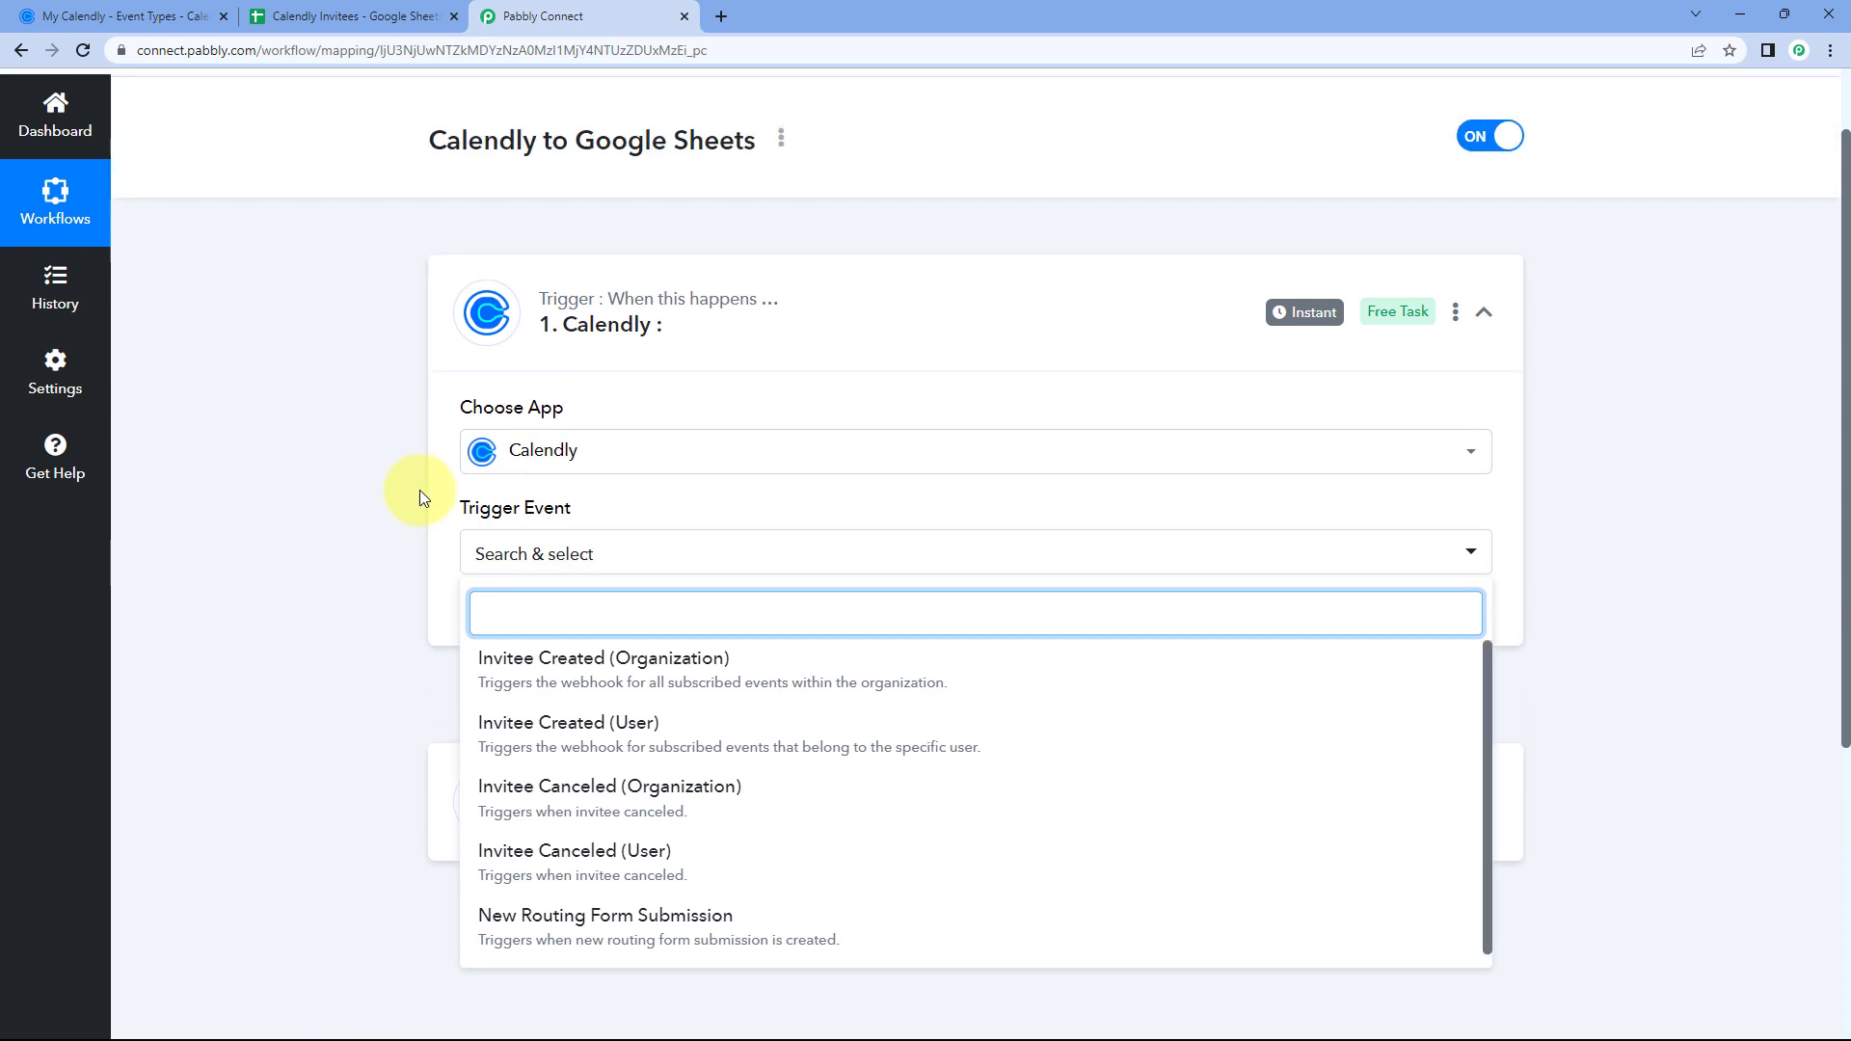
scroll(538, 434, down, 2)
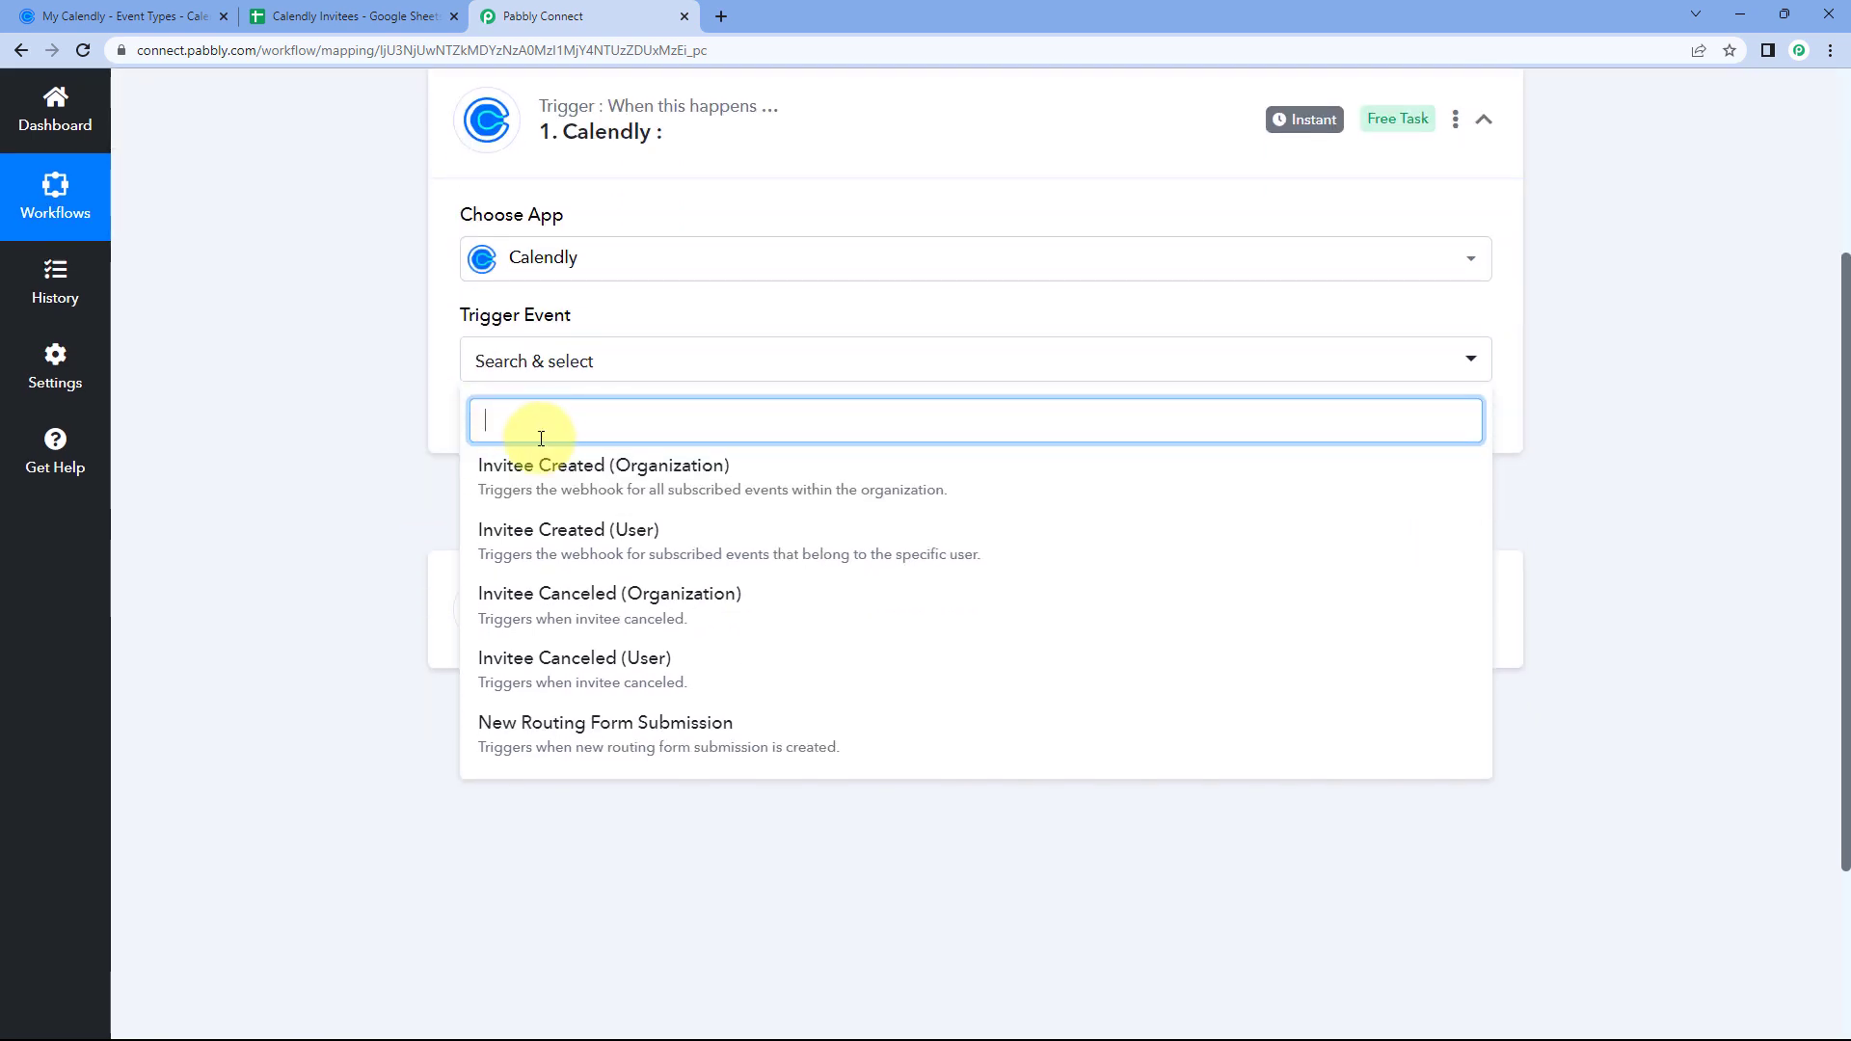
click(583, 551)
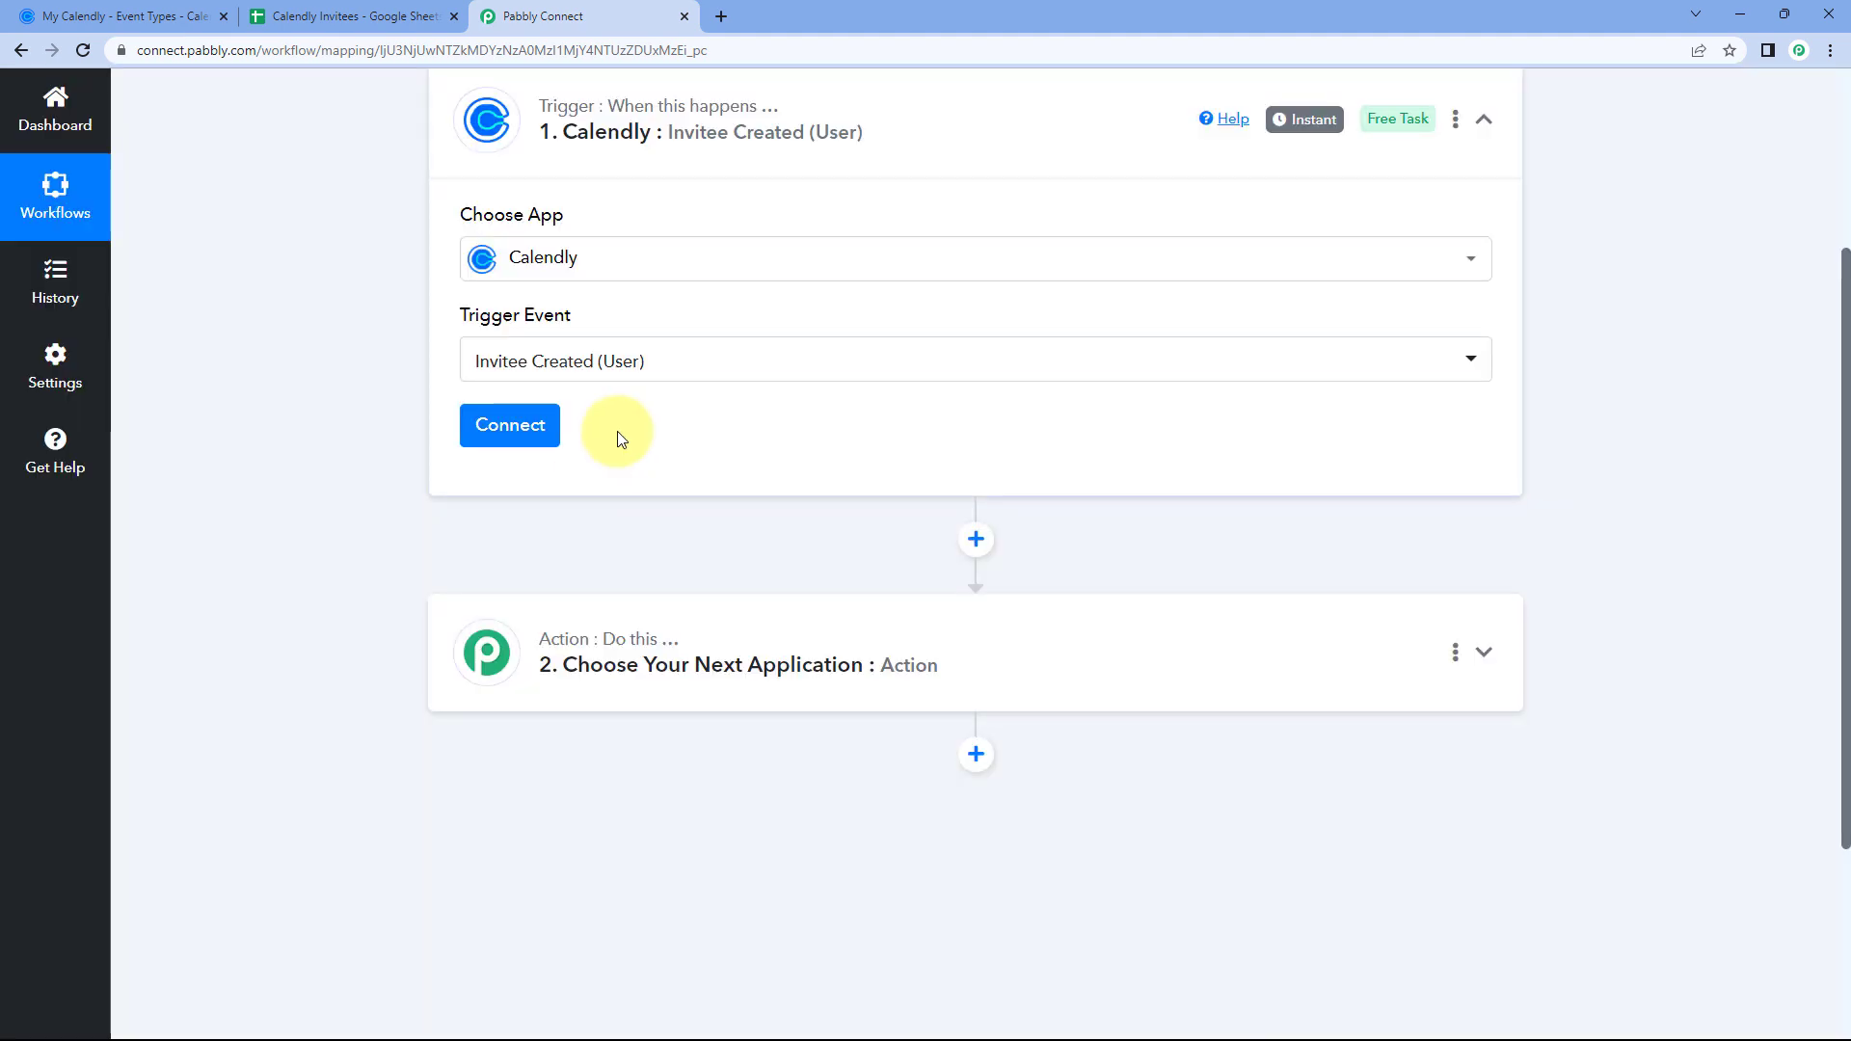
- Add a new Calendly connection for the trigger and authenticate it with the Calendly account
click(525, 427)
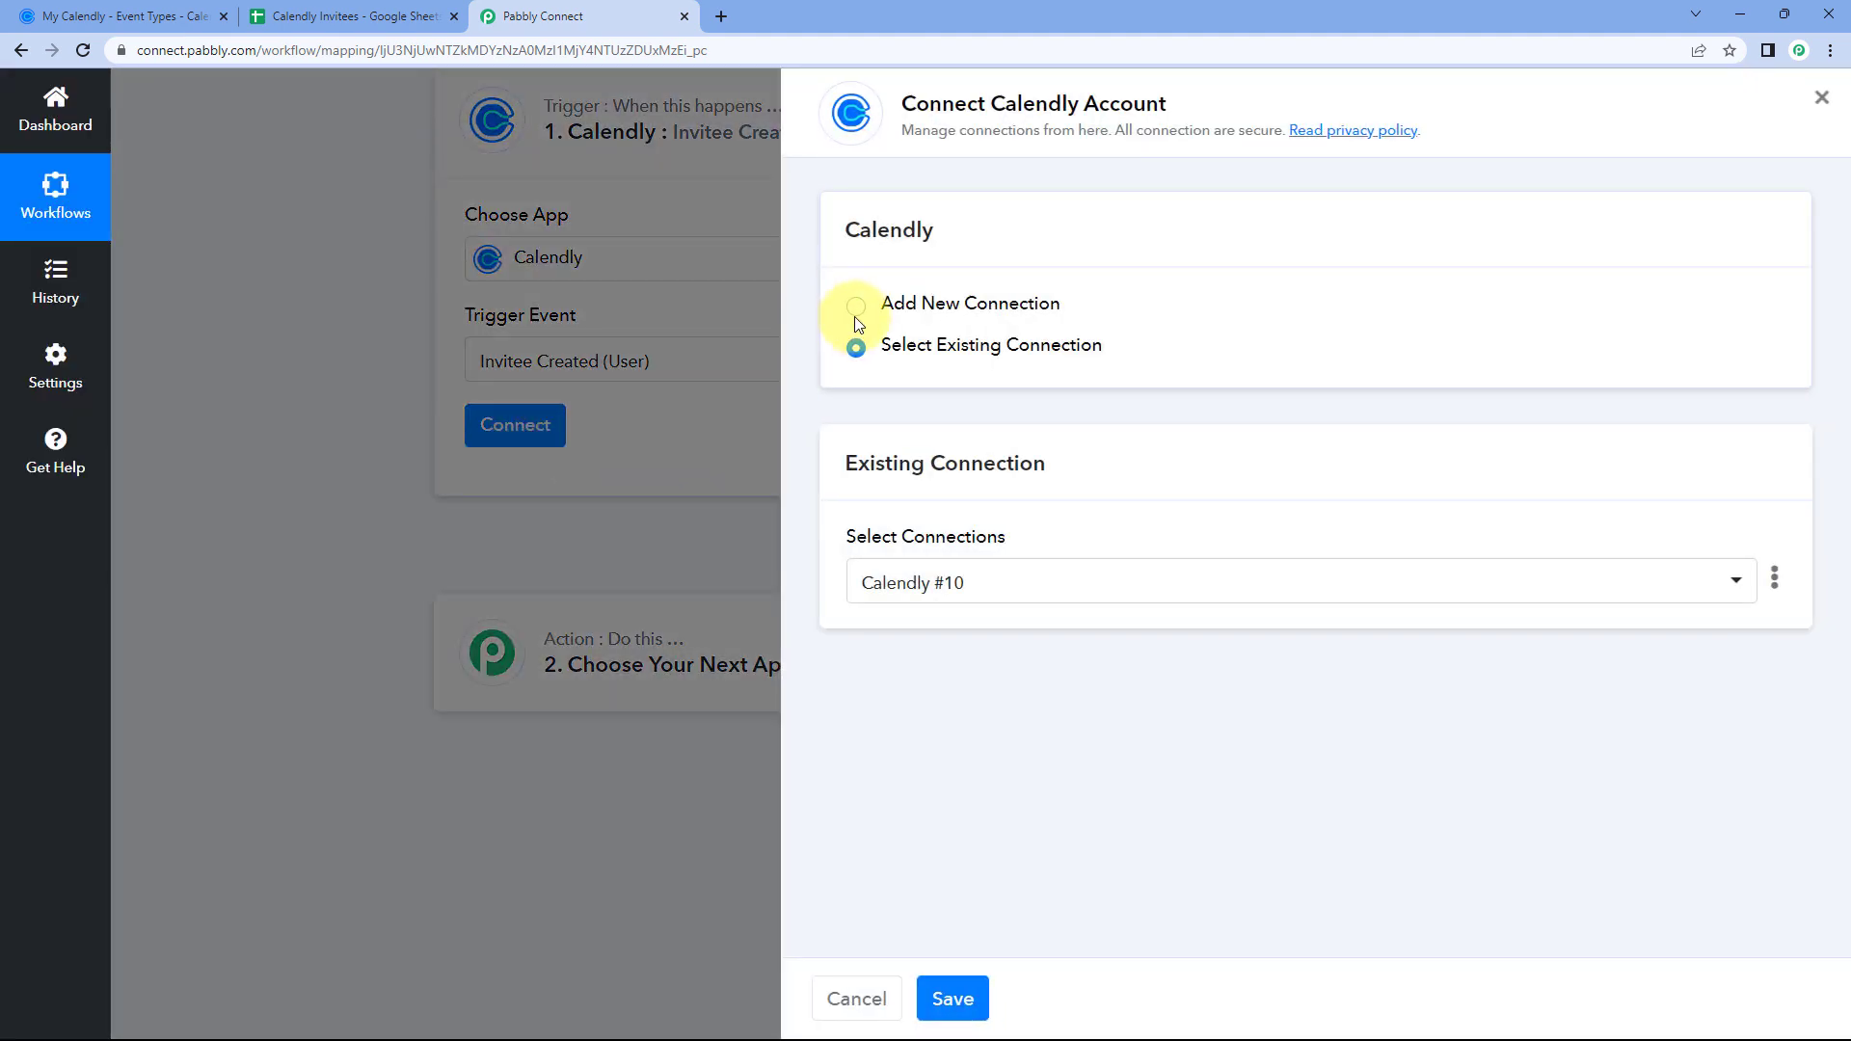
click(874, 304)
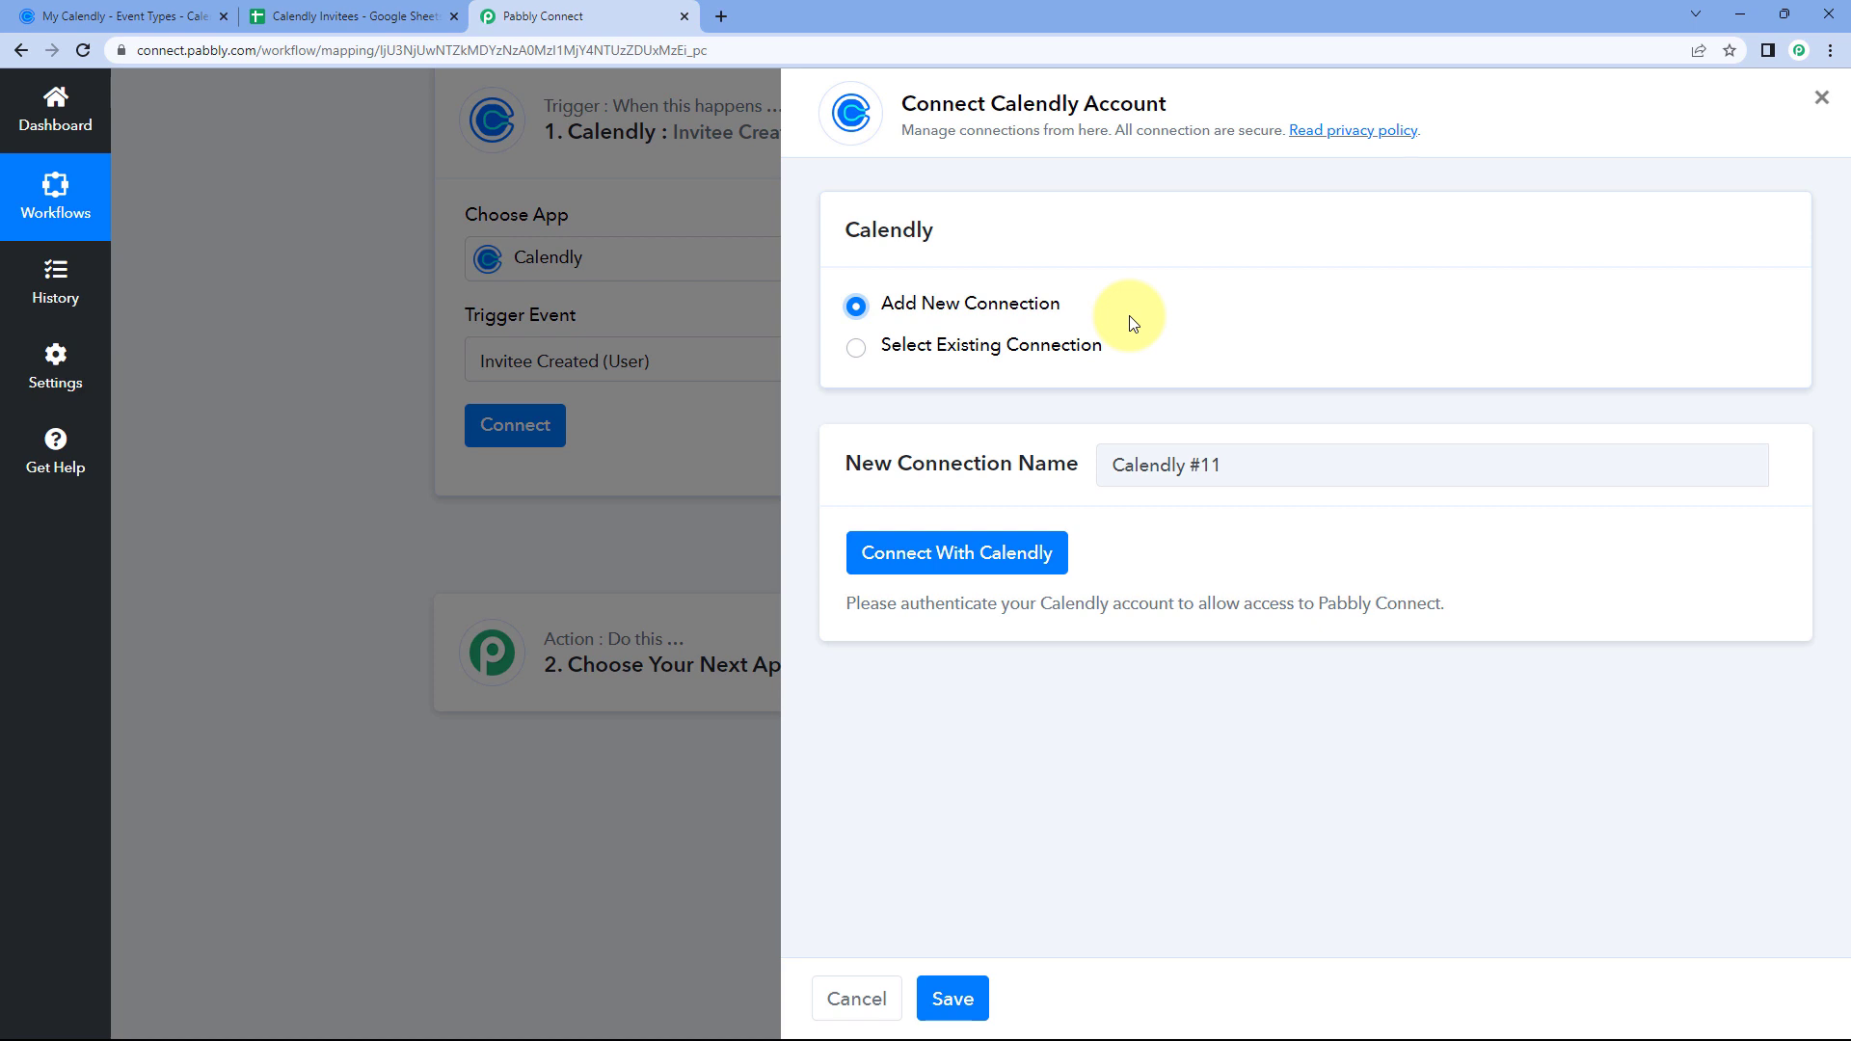
click(954, 557)
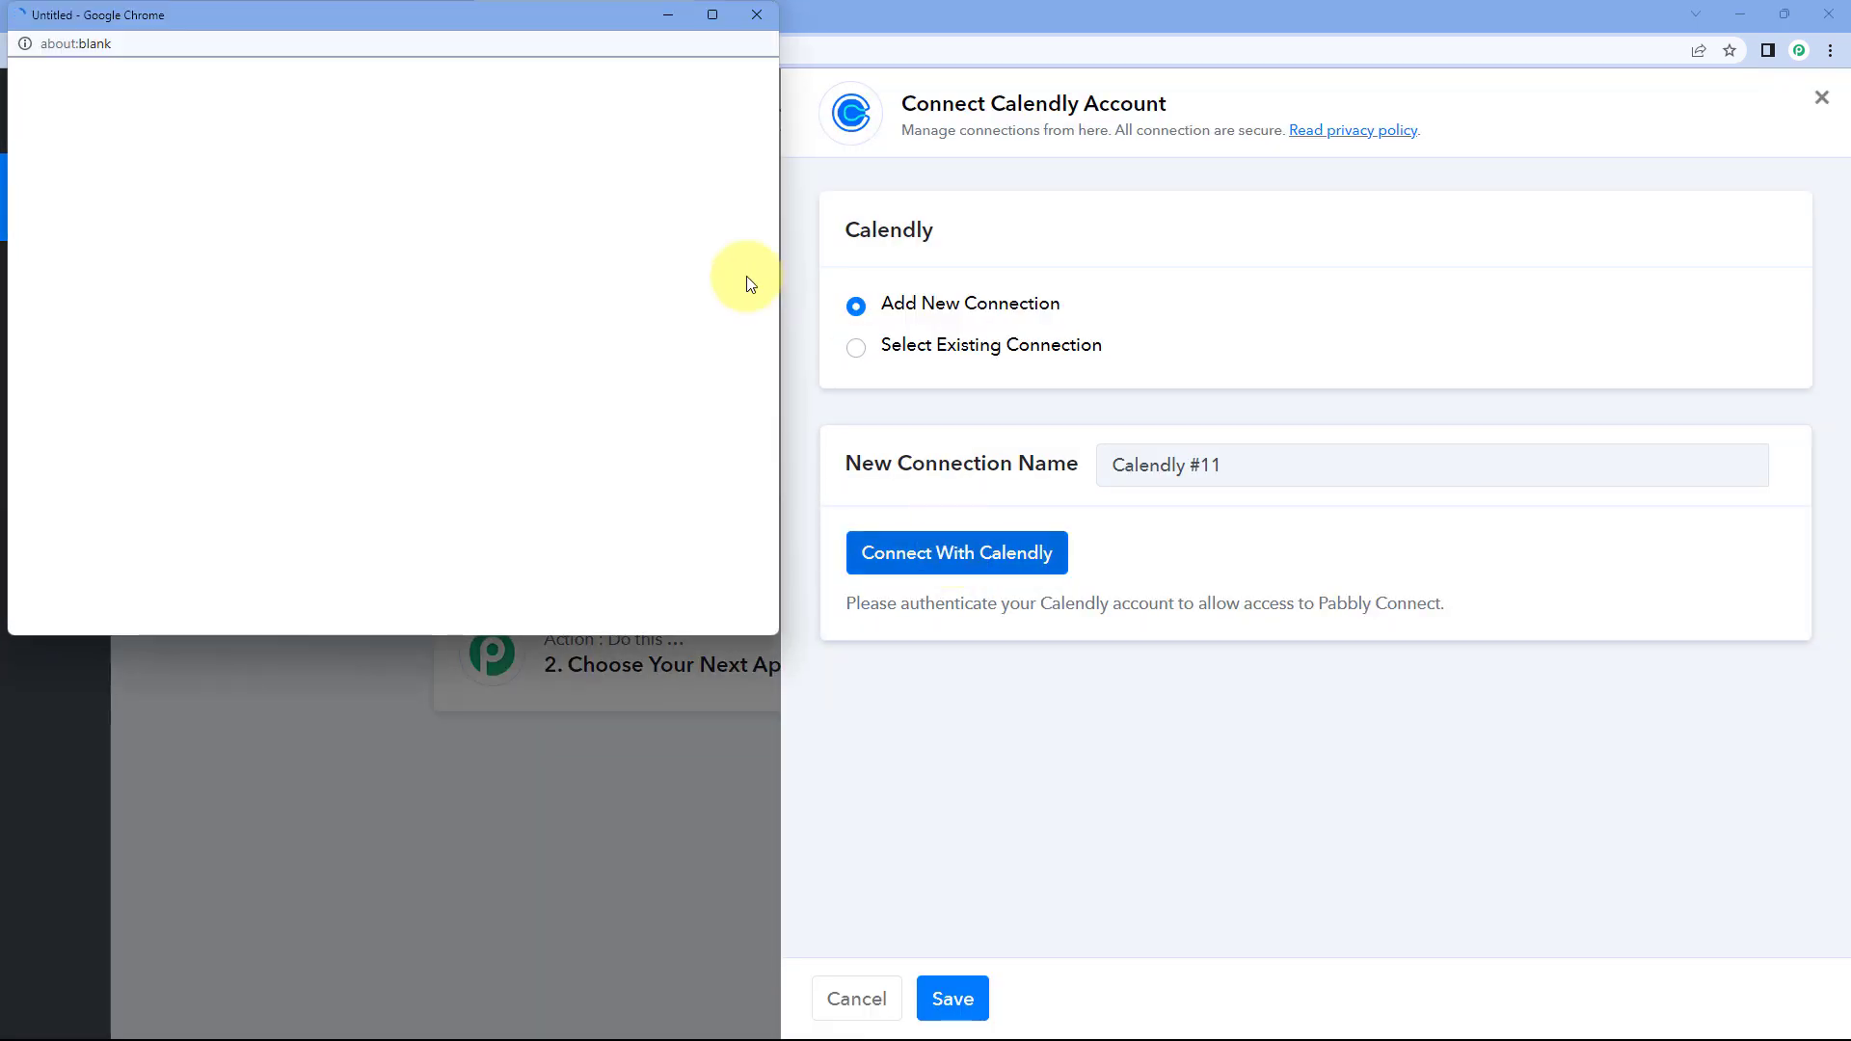
drag(351, 11, 345, 86)
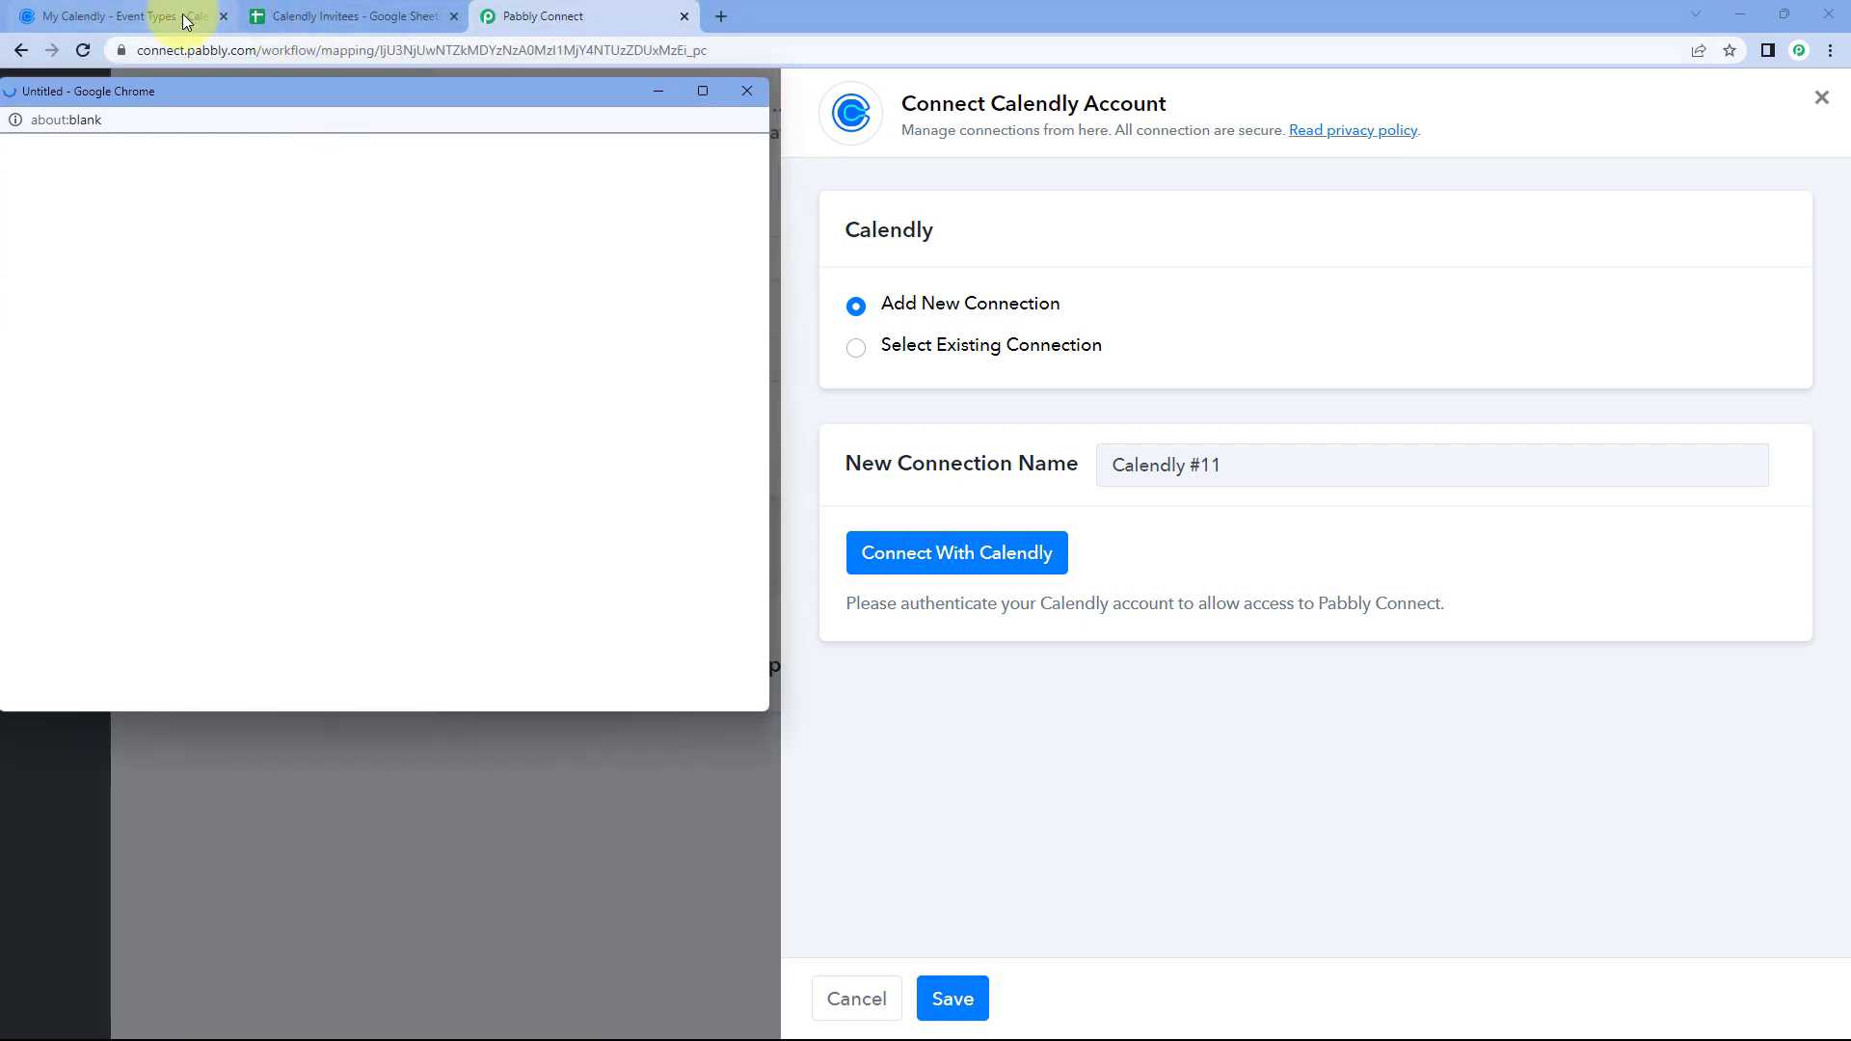
click(172, 17)
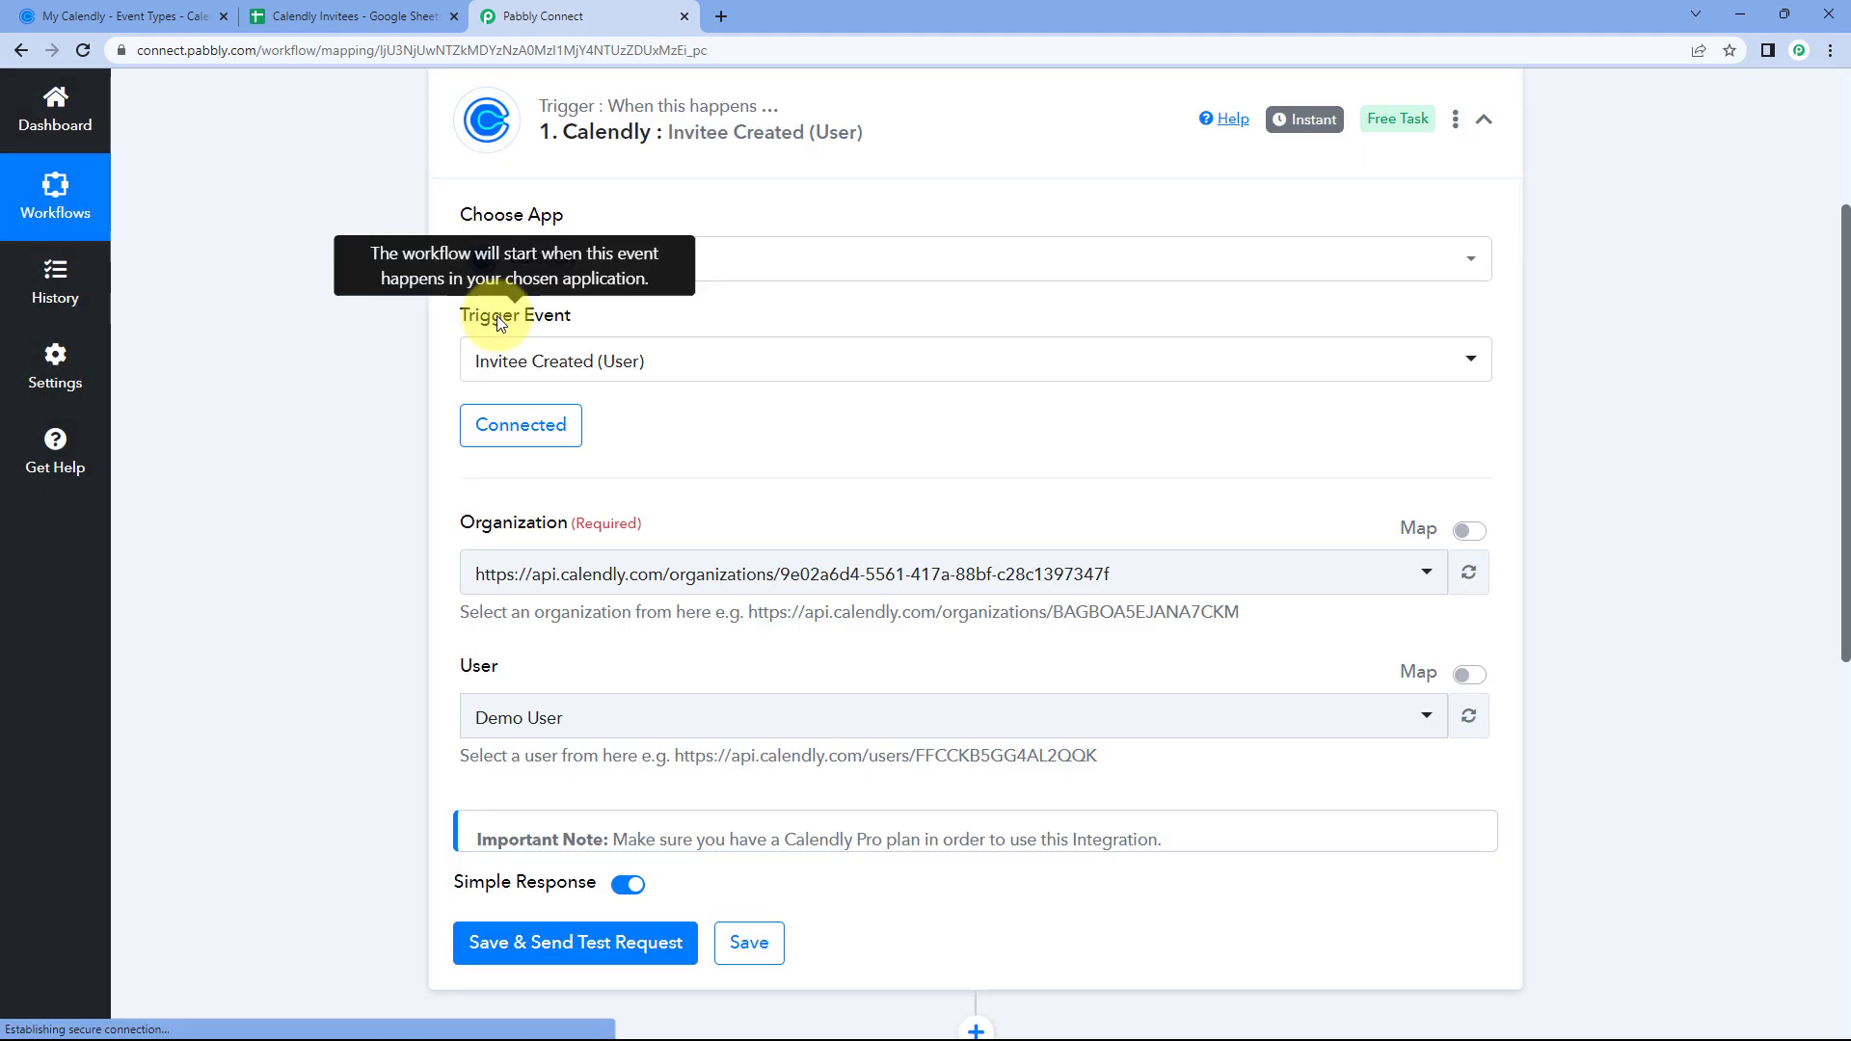
scroll(689, 494, down, 1)
scroll(675, 473, up, 1)
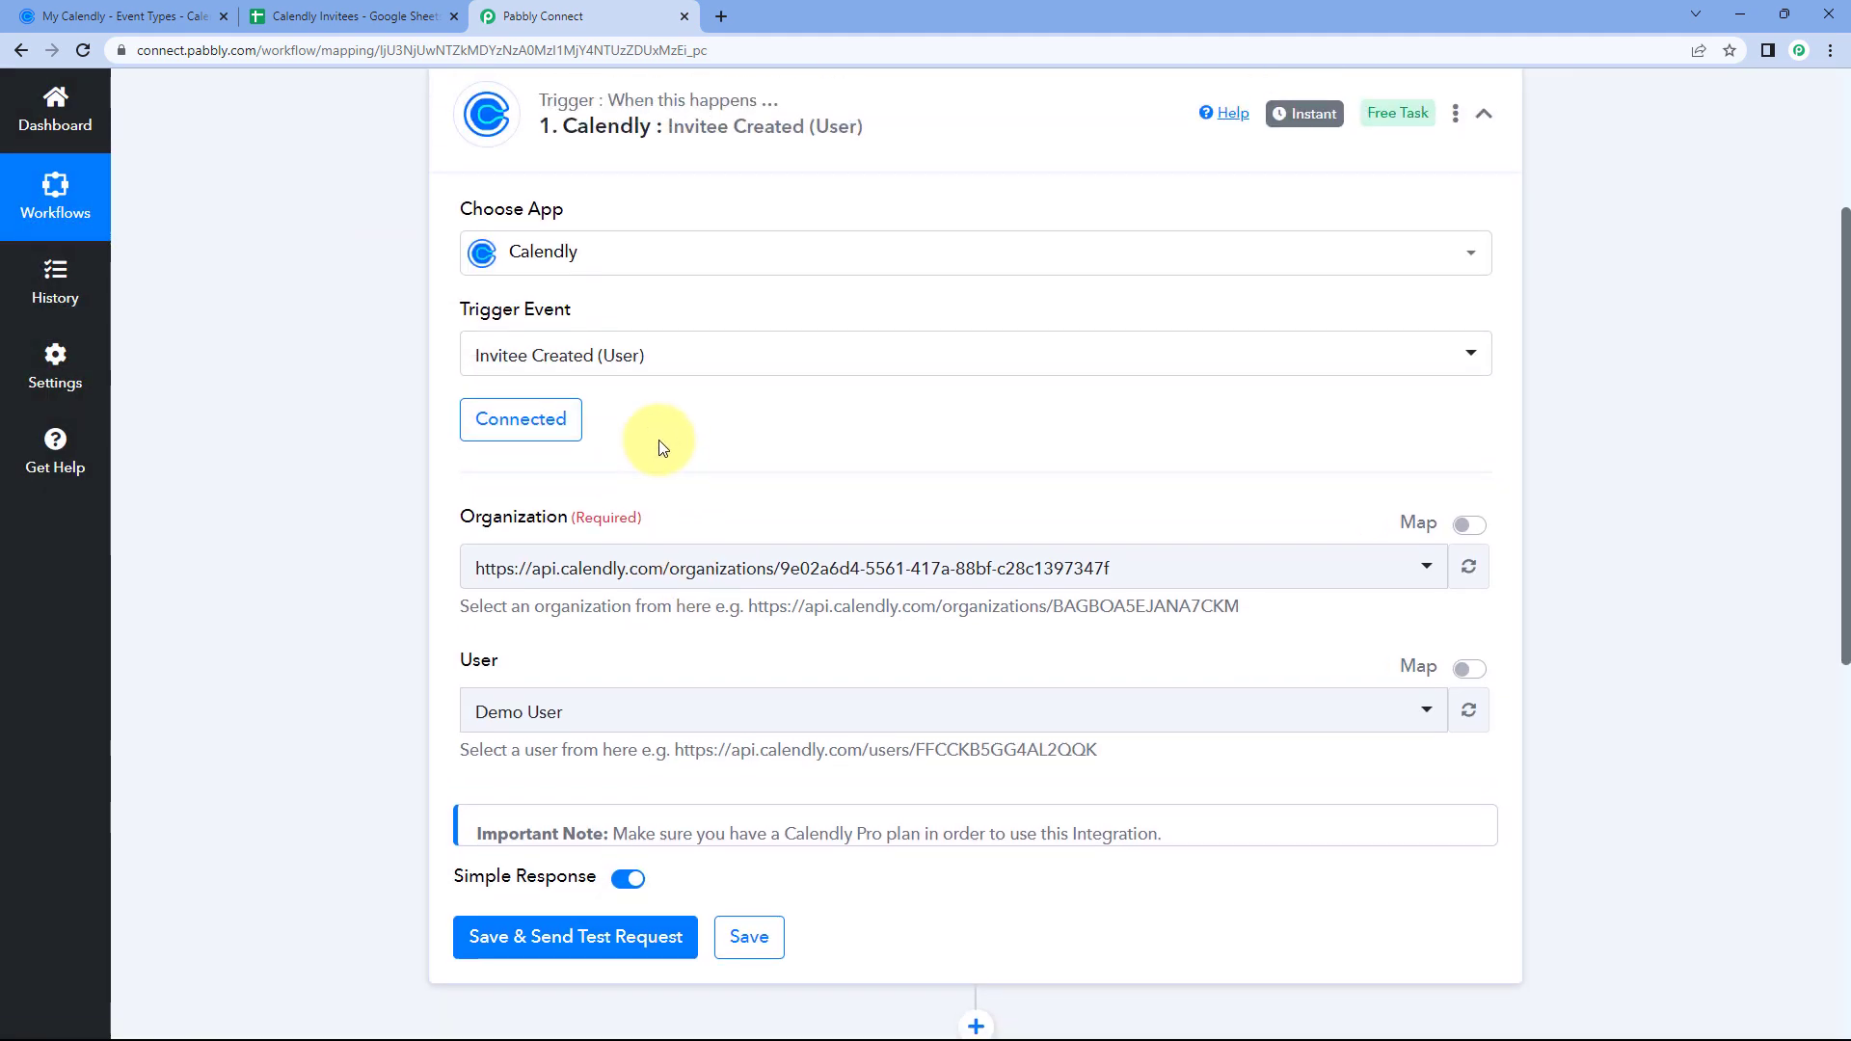
- Select the connected Calendly organization and its user for the Invitee Created trigger
scroll(617, 385, down, 3)
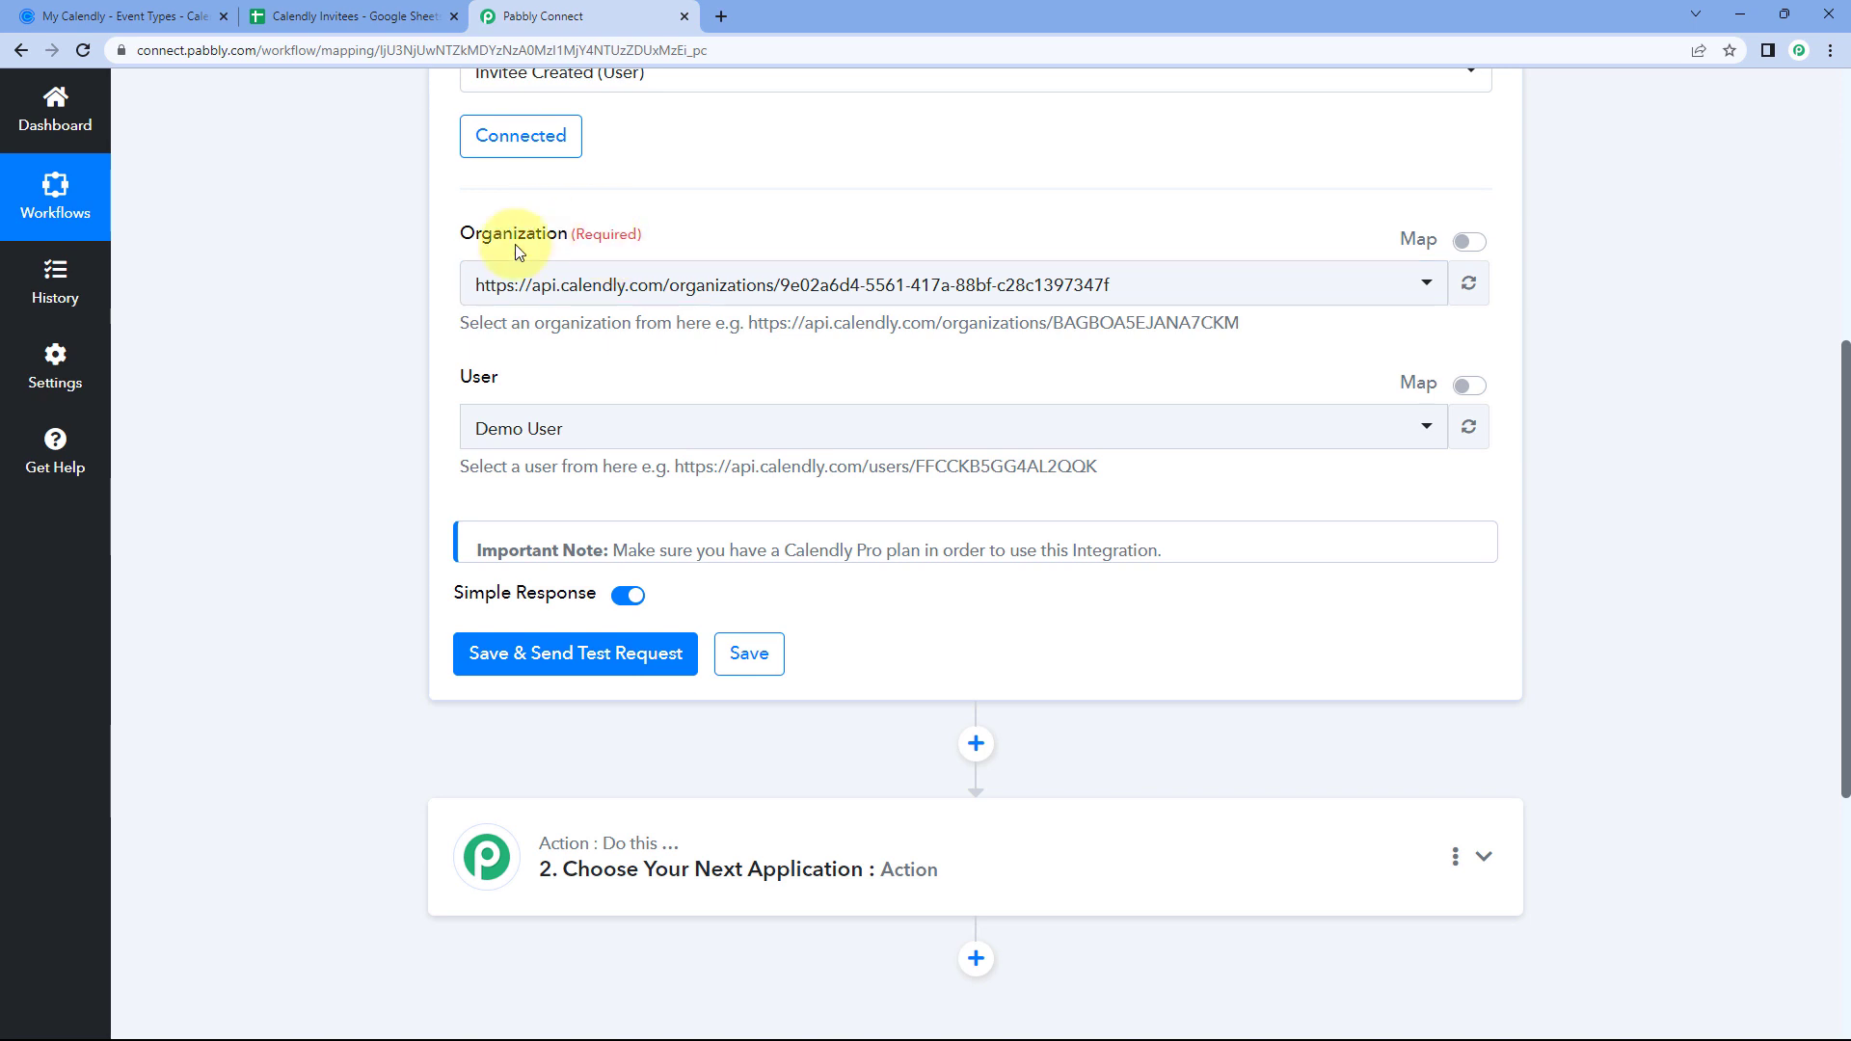
click(801, 289)
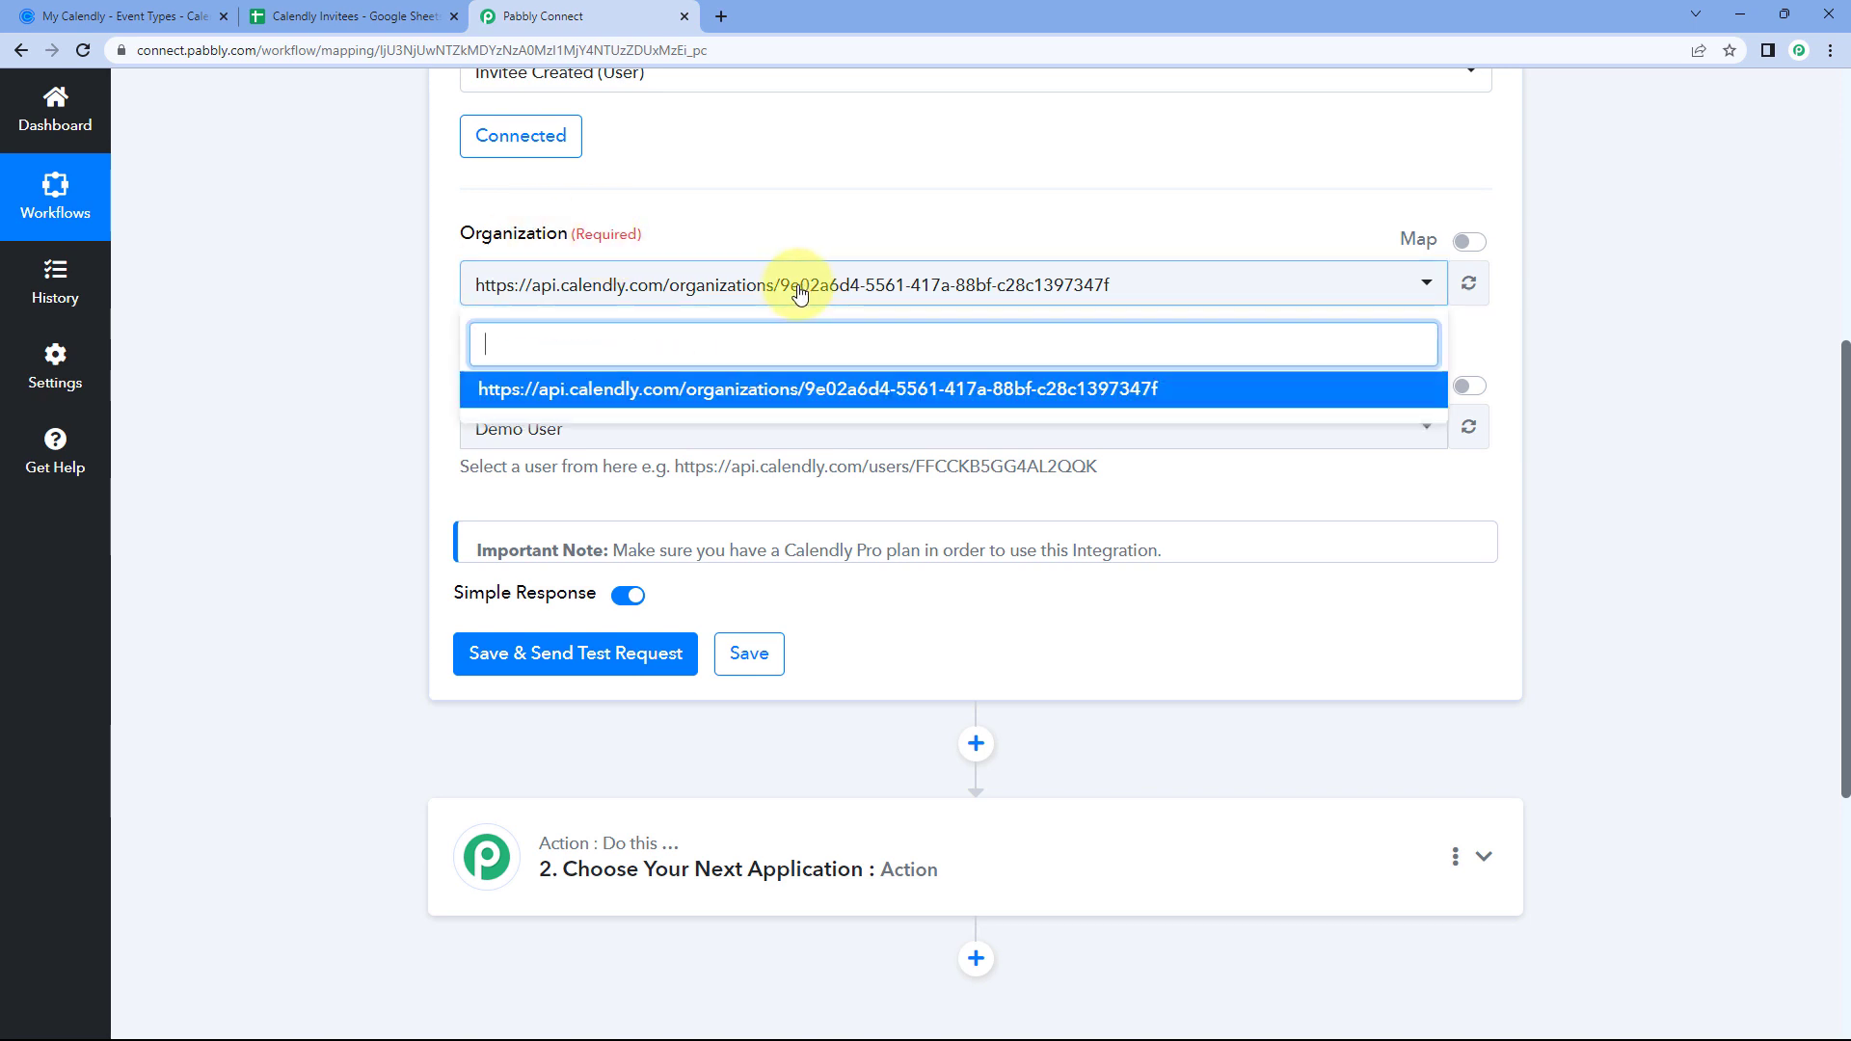
click(756, 397)
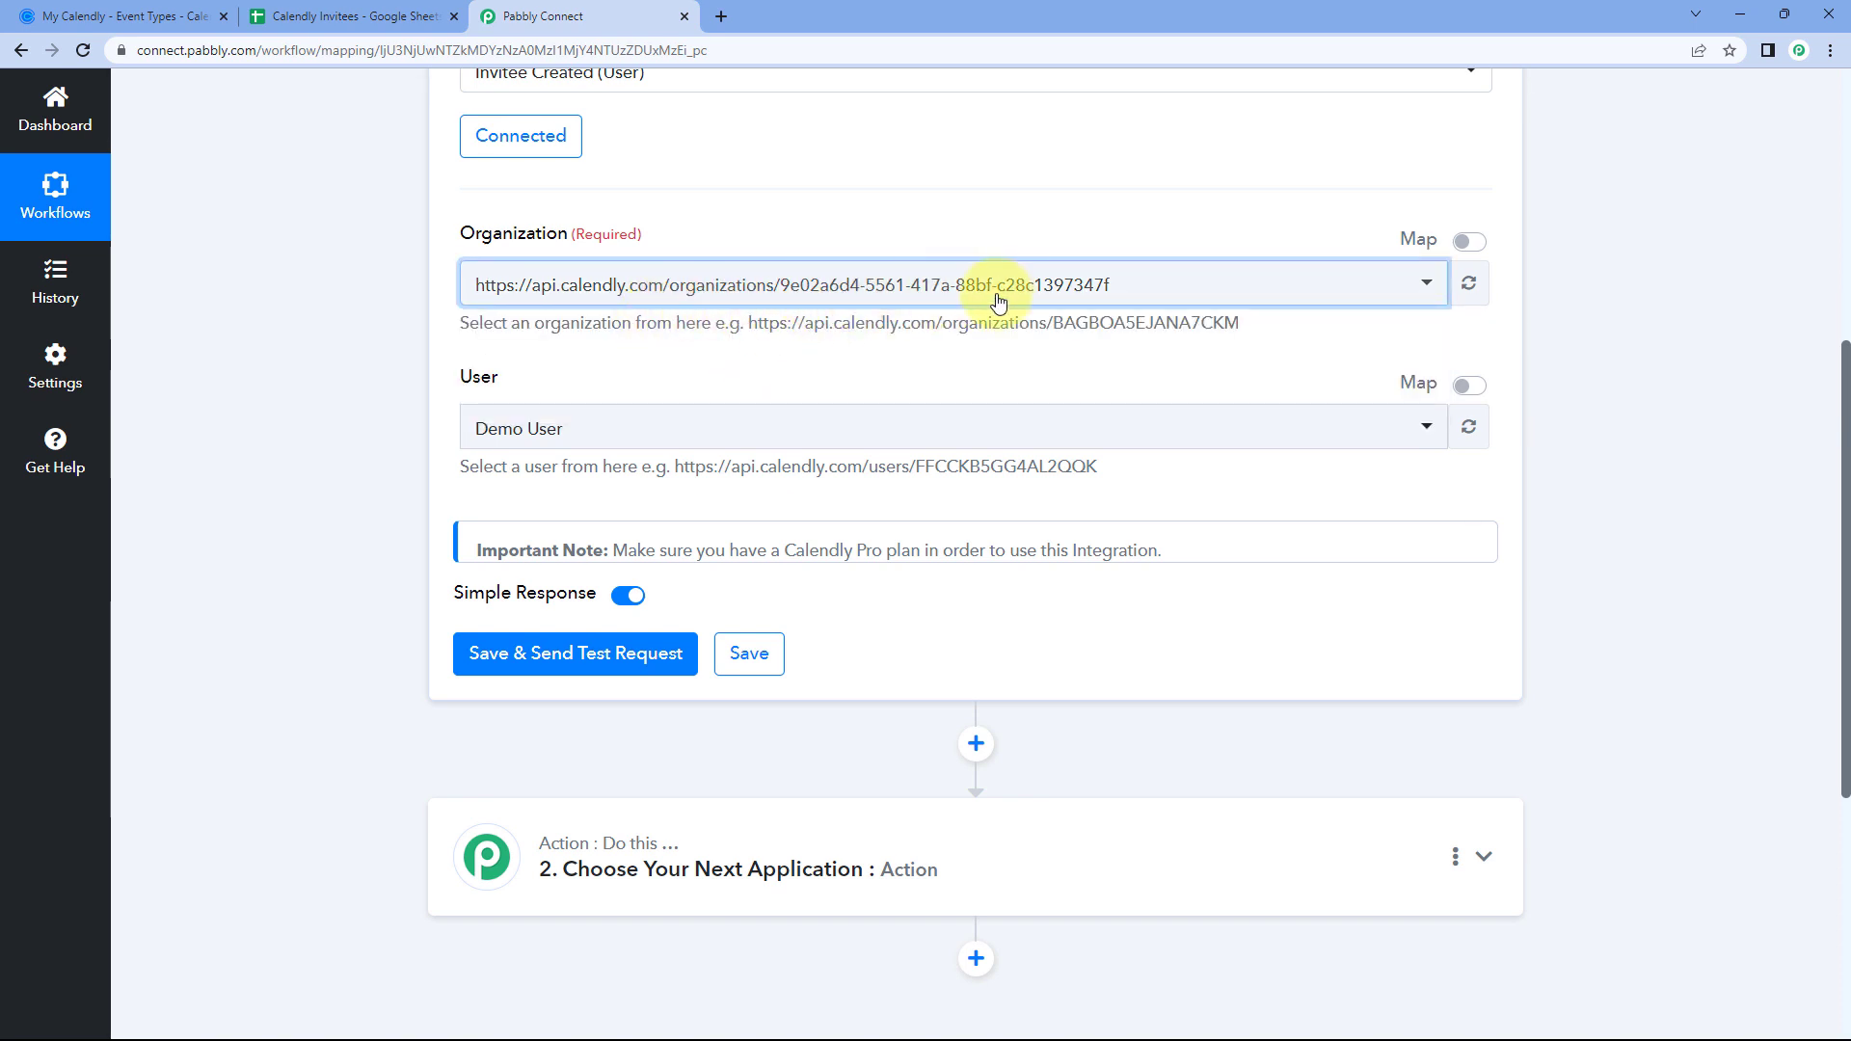
scroll(825, 342, up, 1)
scroll(616, 400, down, 2)
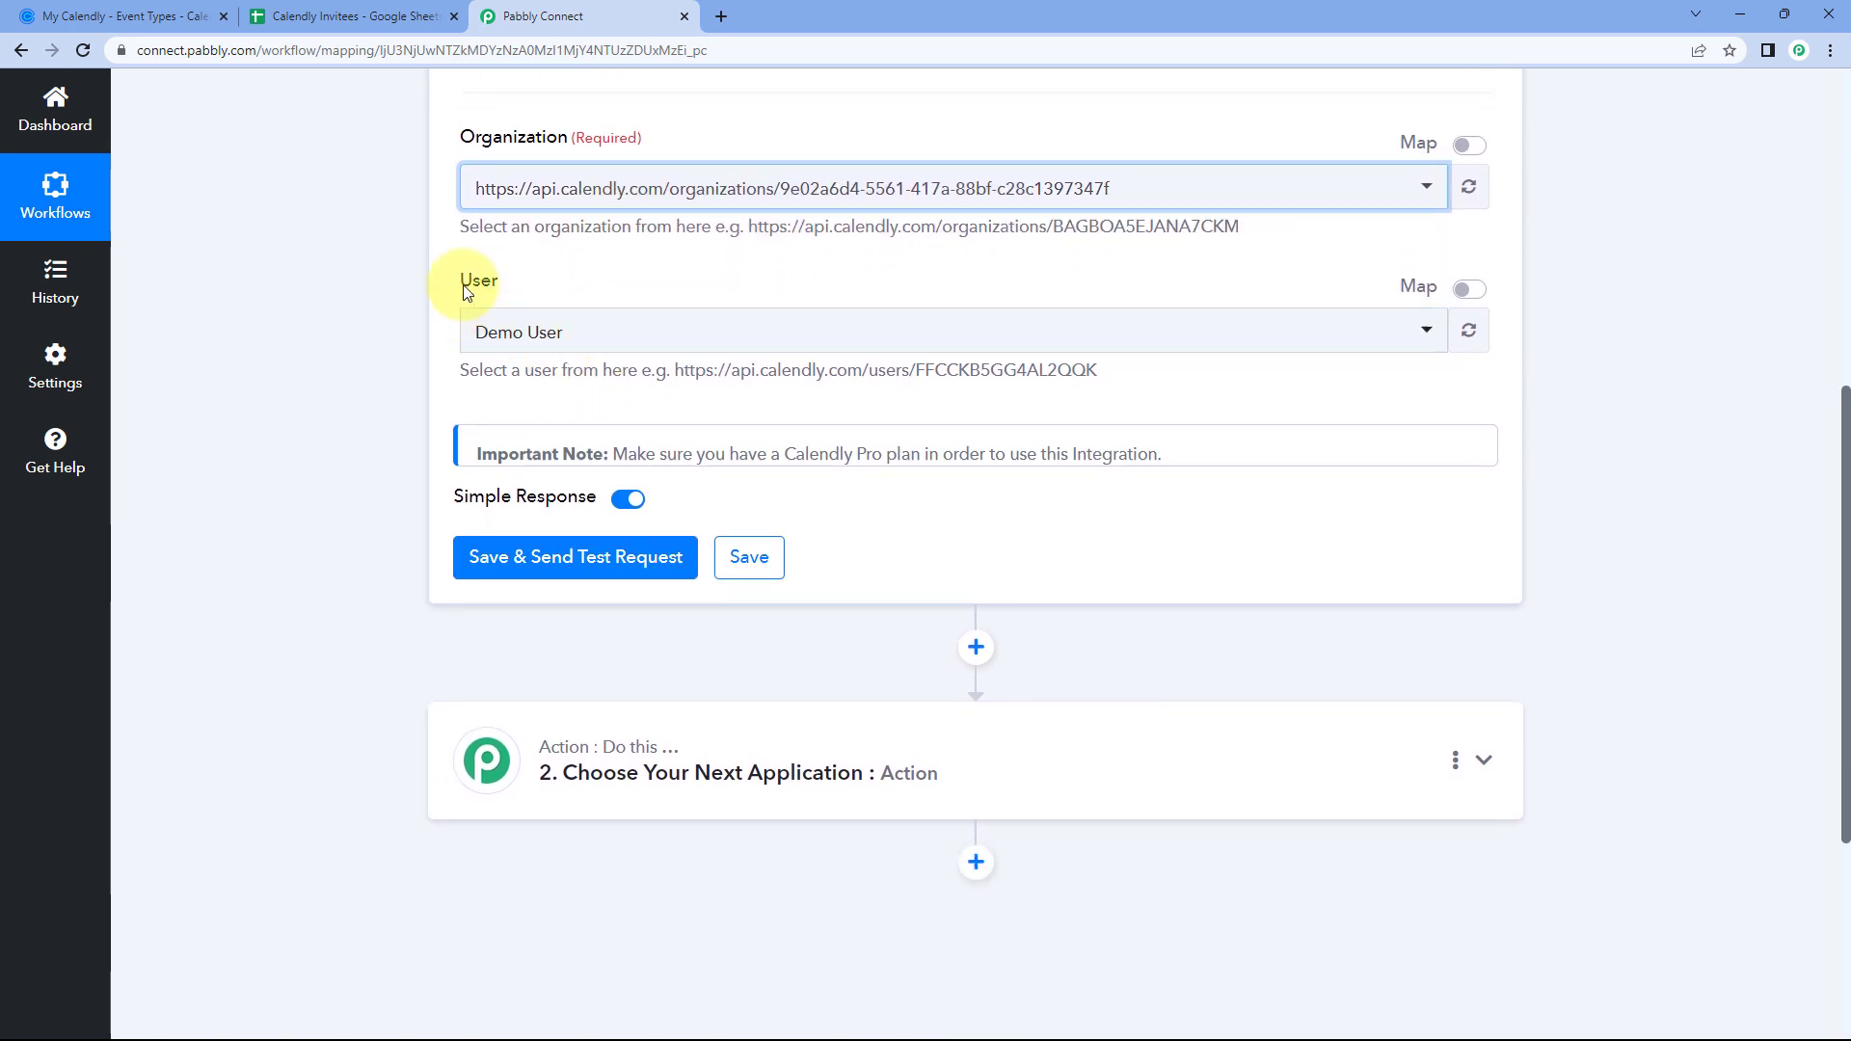
click(723, 337)
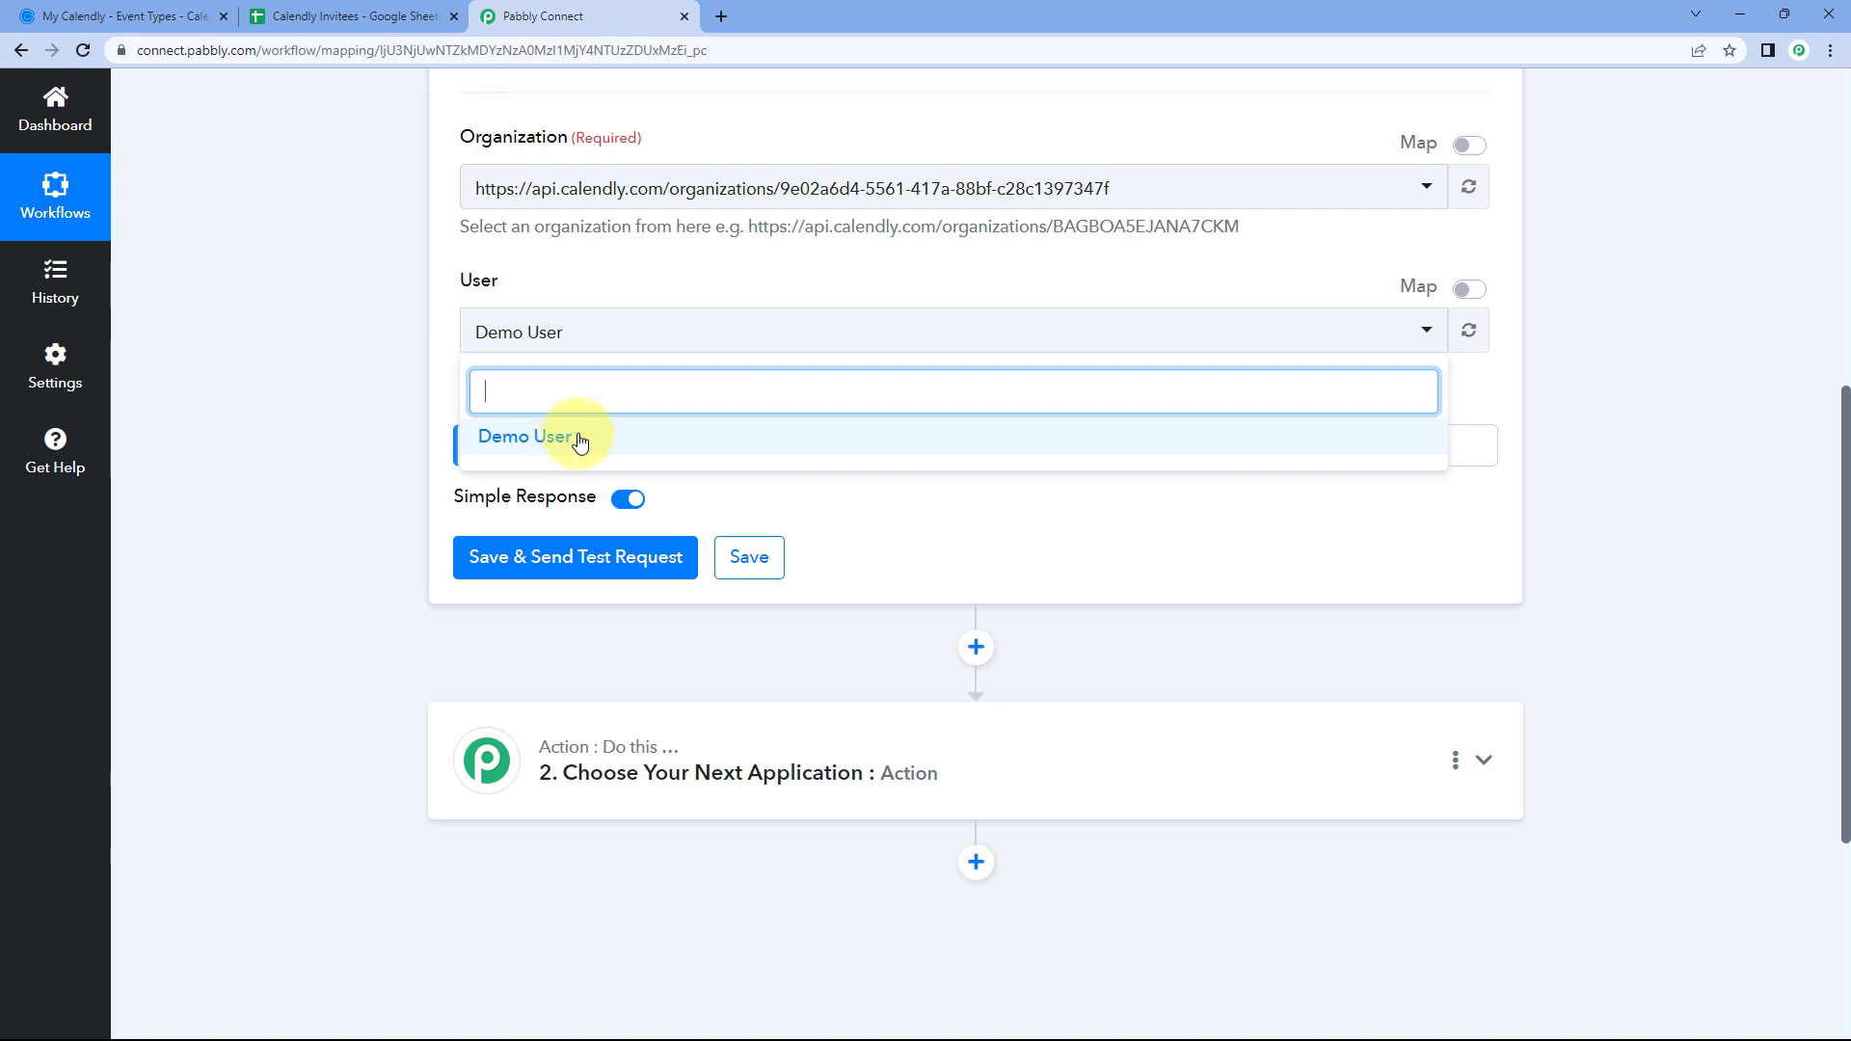
click(708, 440)
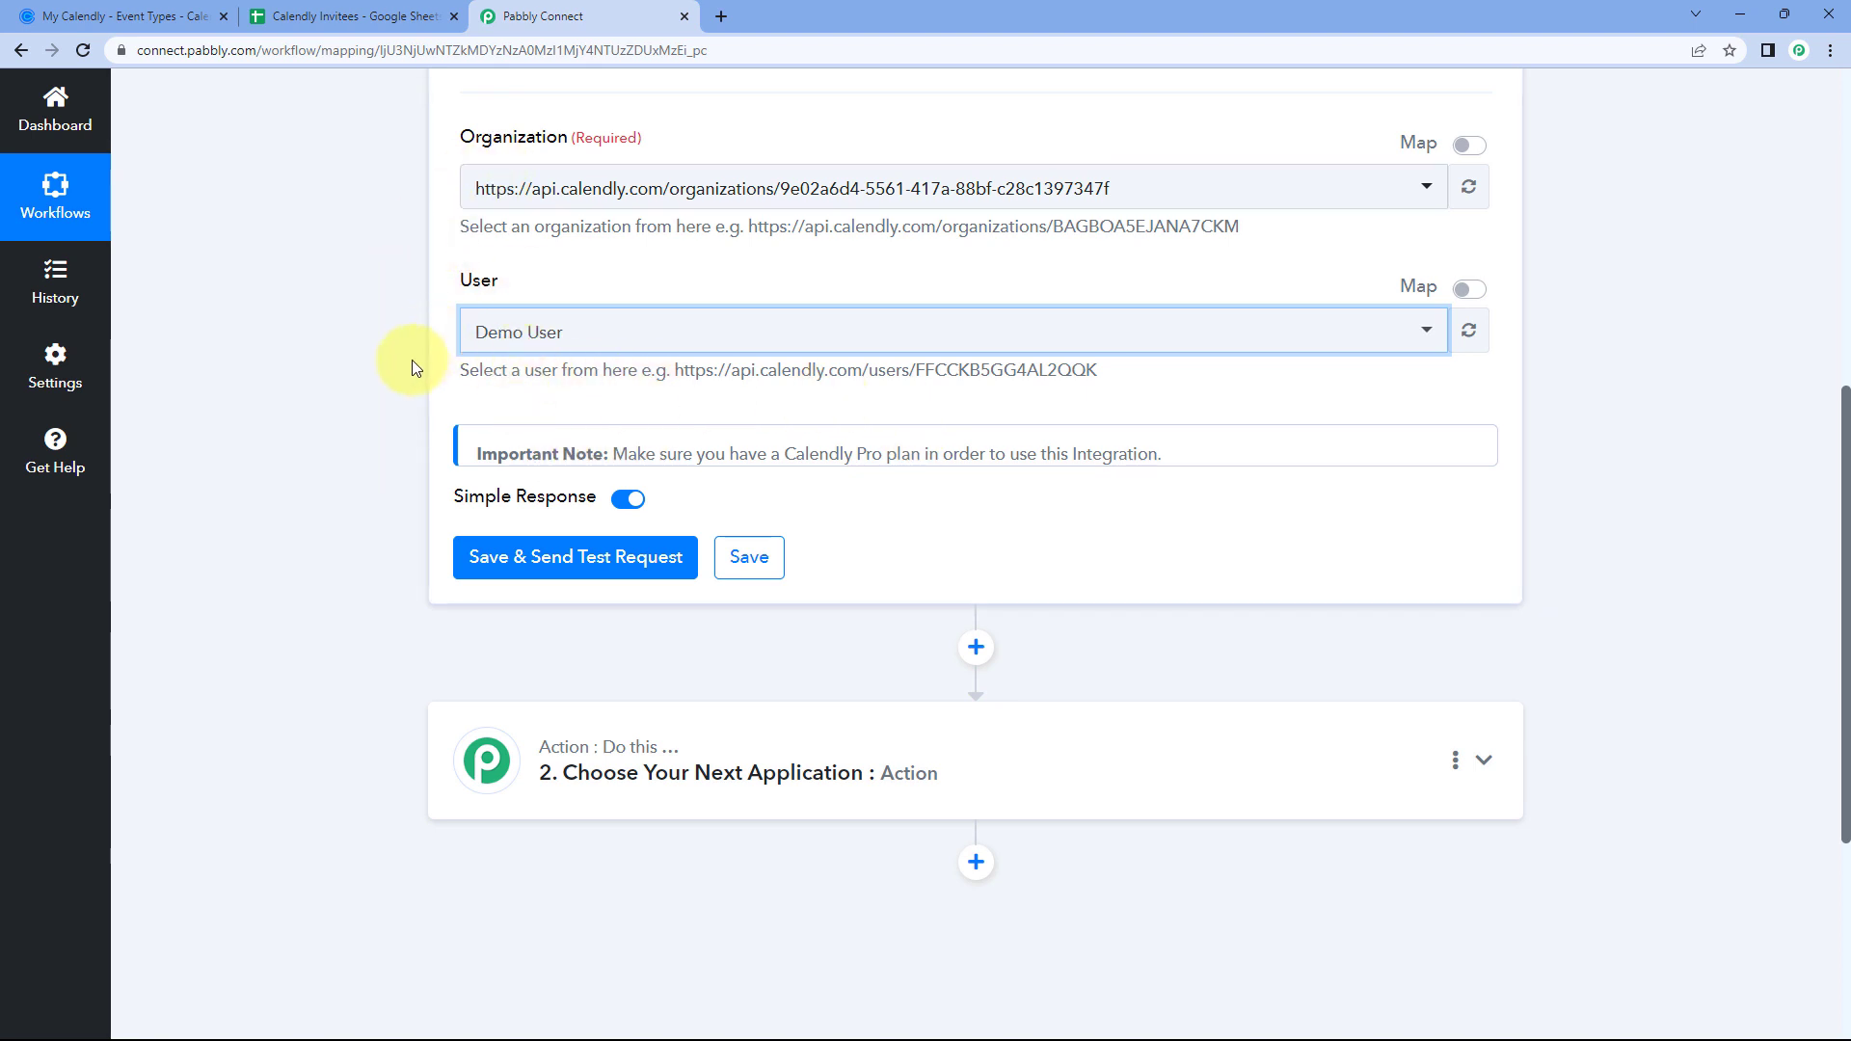
- Save the Calendly trigger and send a test request to start listening for a new booking
click(577, 564)
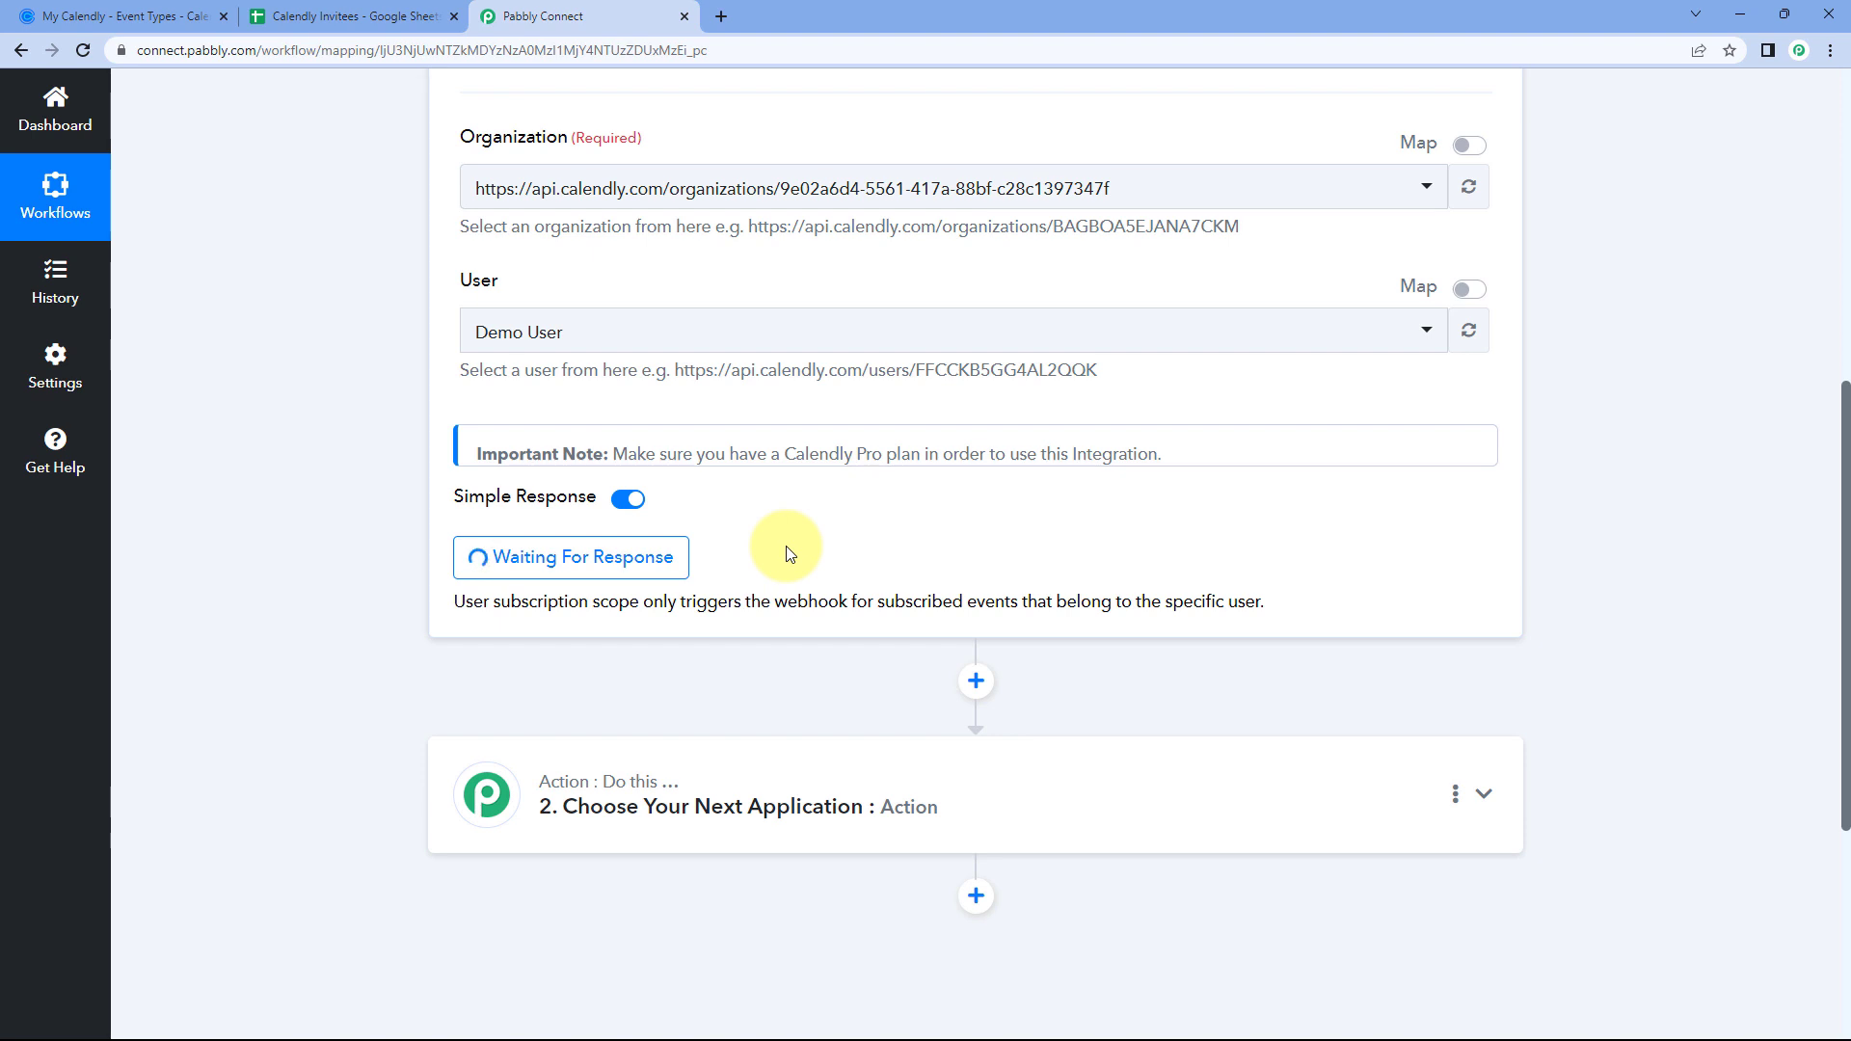
scroll(785, 540, up, 1)
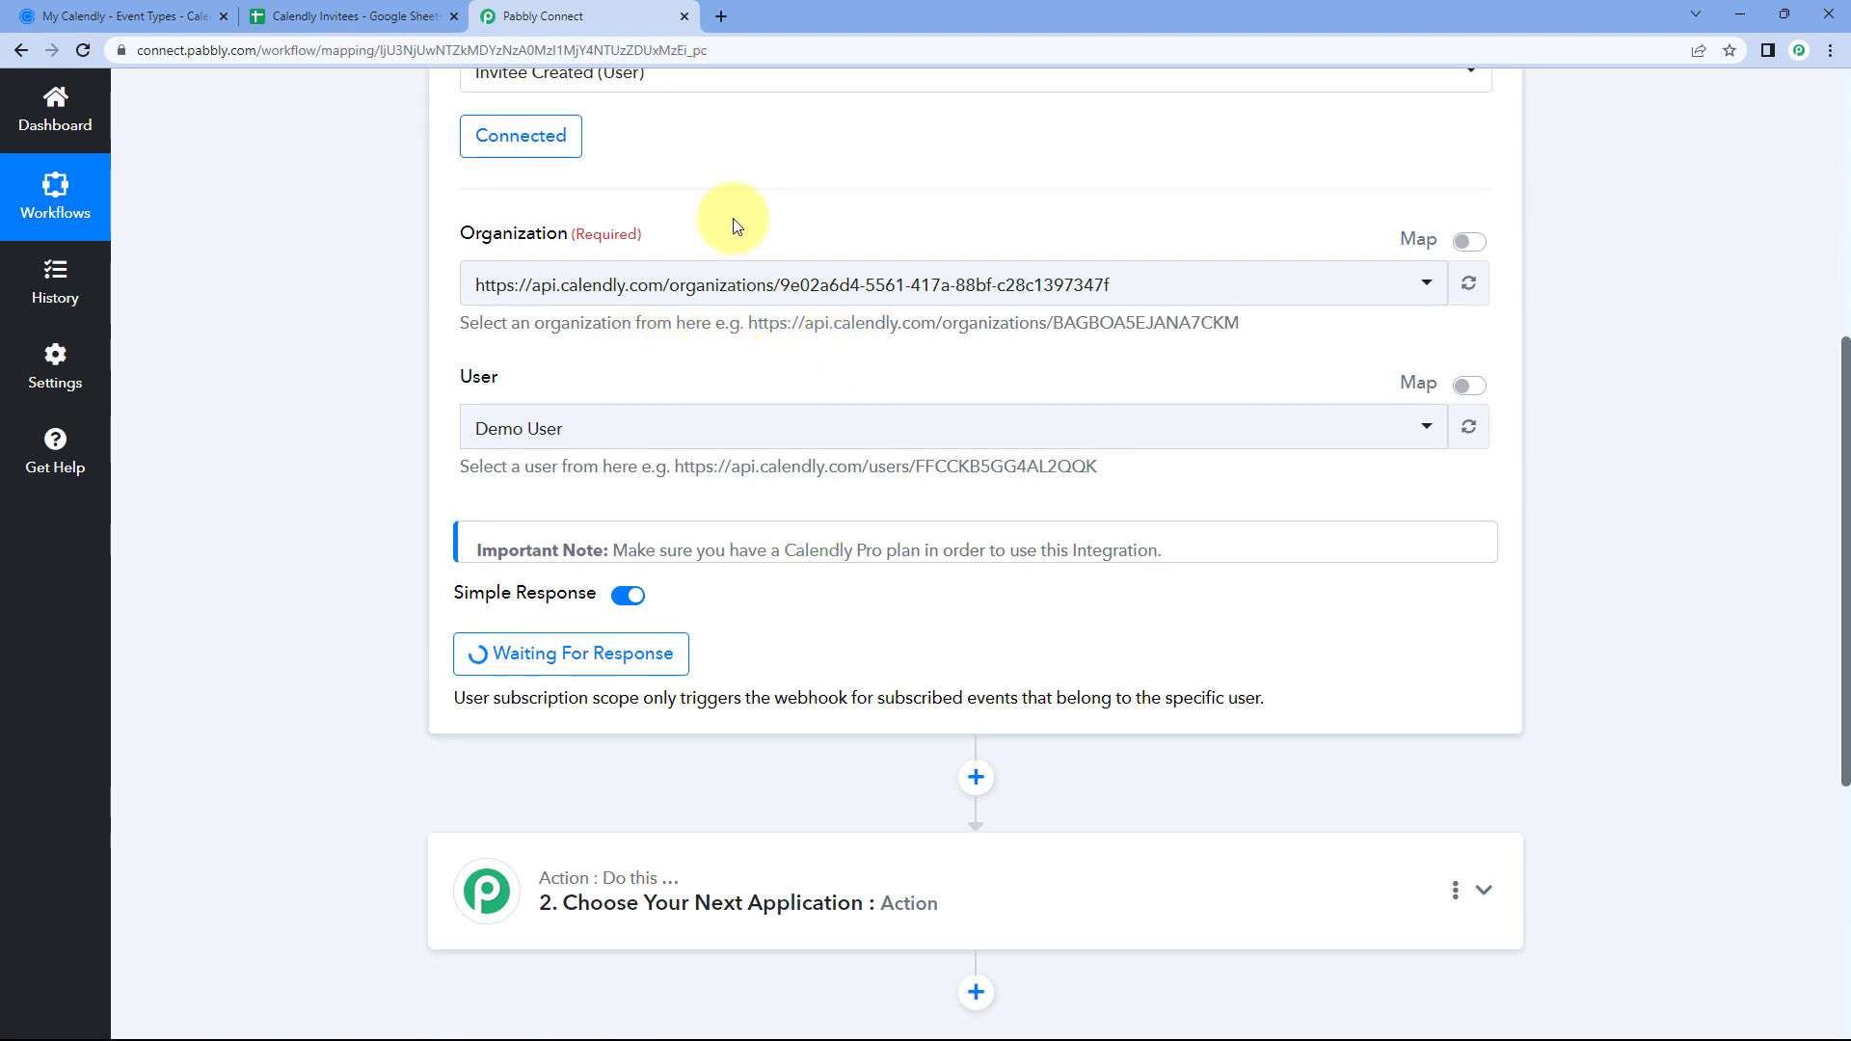
click(123, 15)
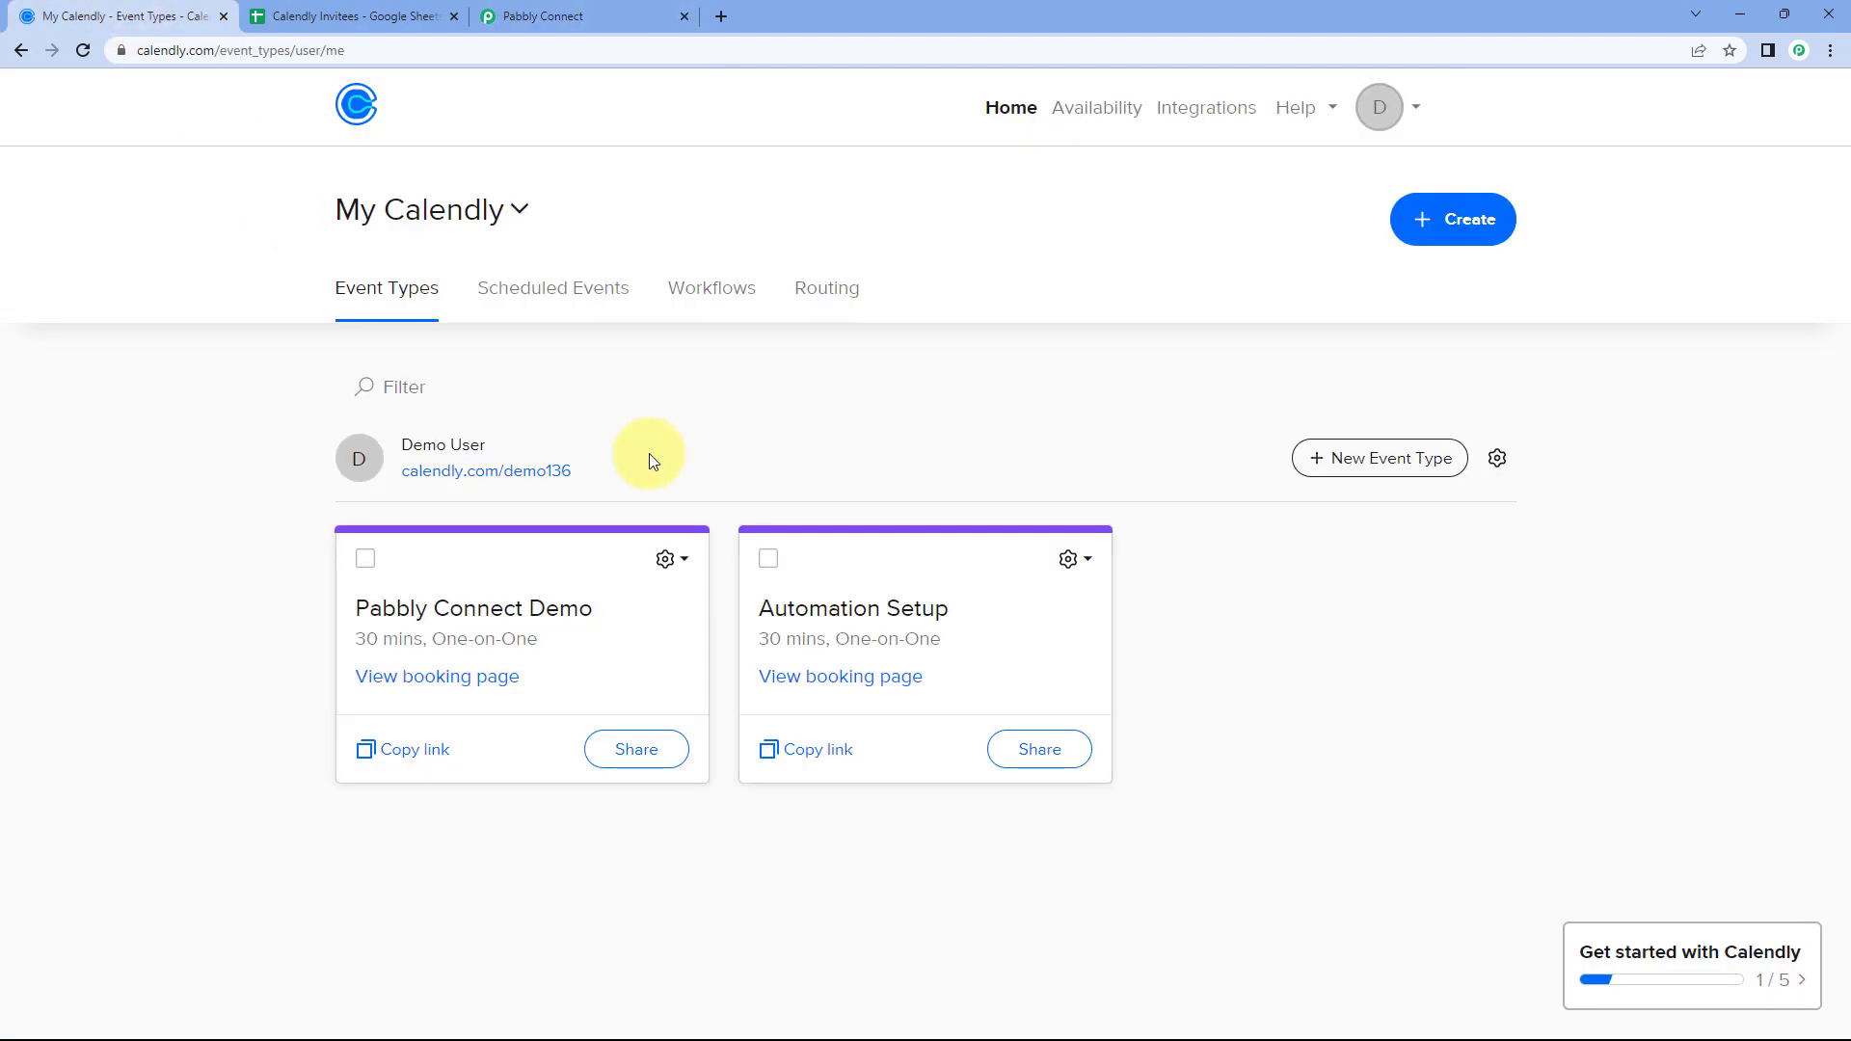
click(627, 12)
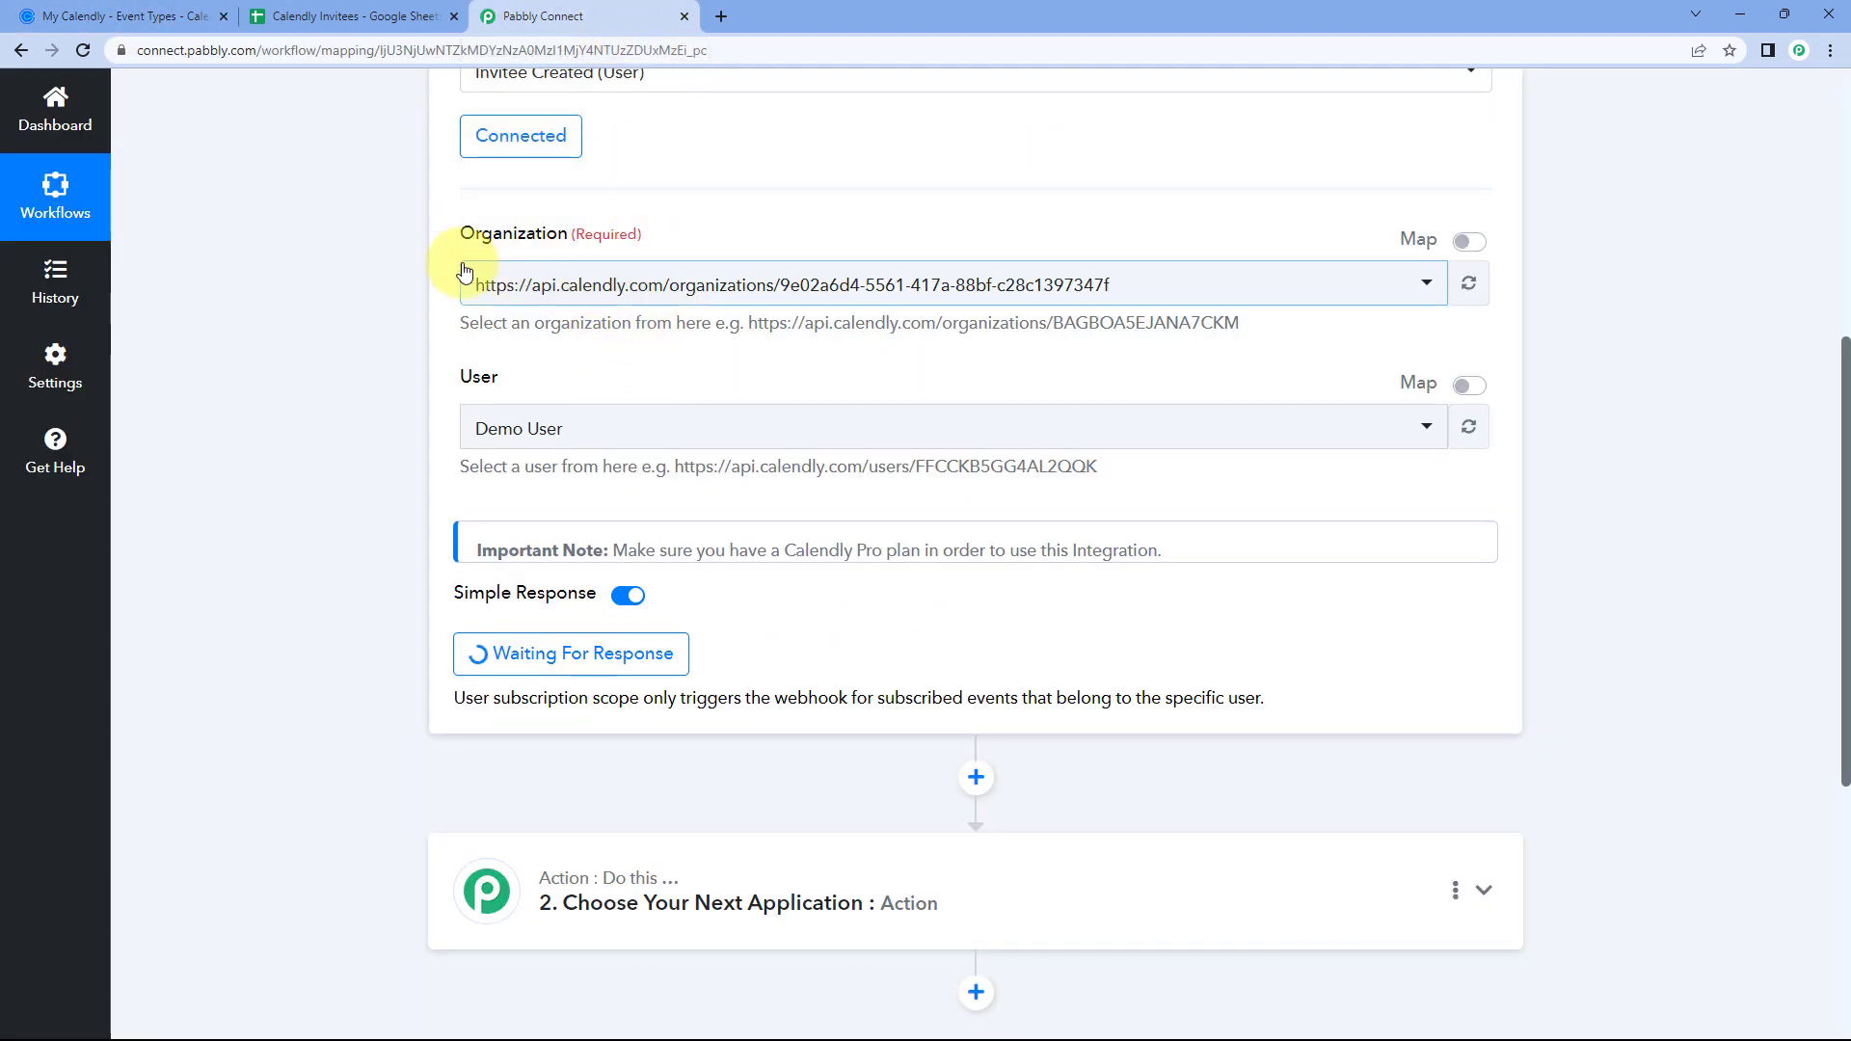
- Open the Pabbly Connect Demo booking page in a new browser tab and choose 11:00am on Monday, May 29, 2023
click(162, 12)
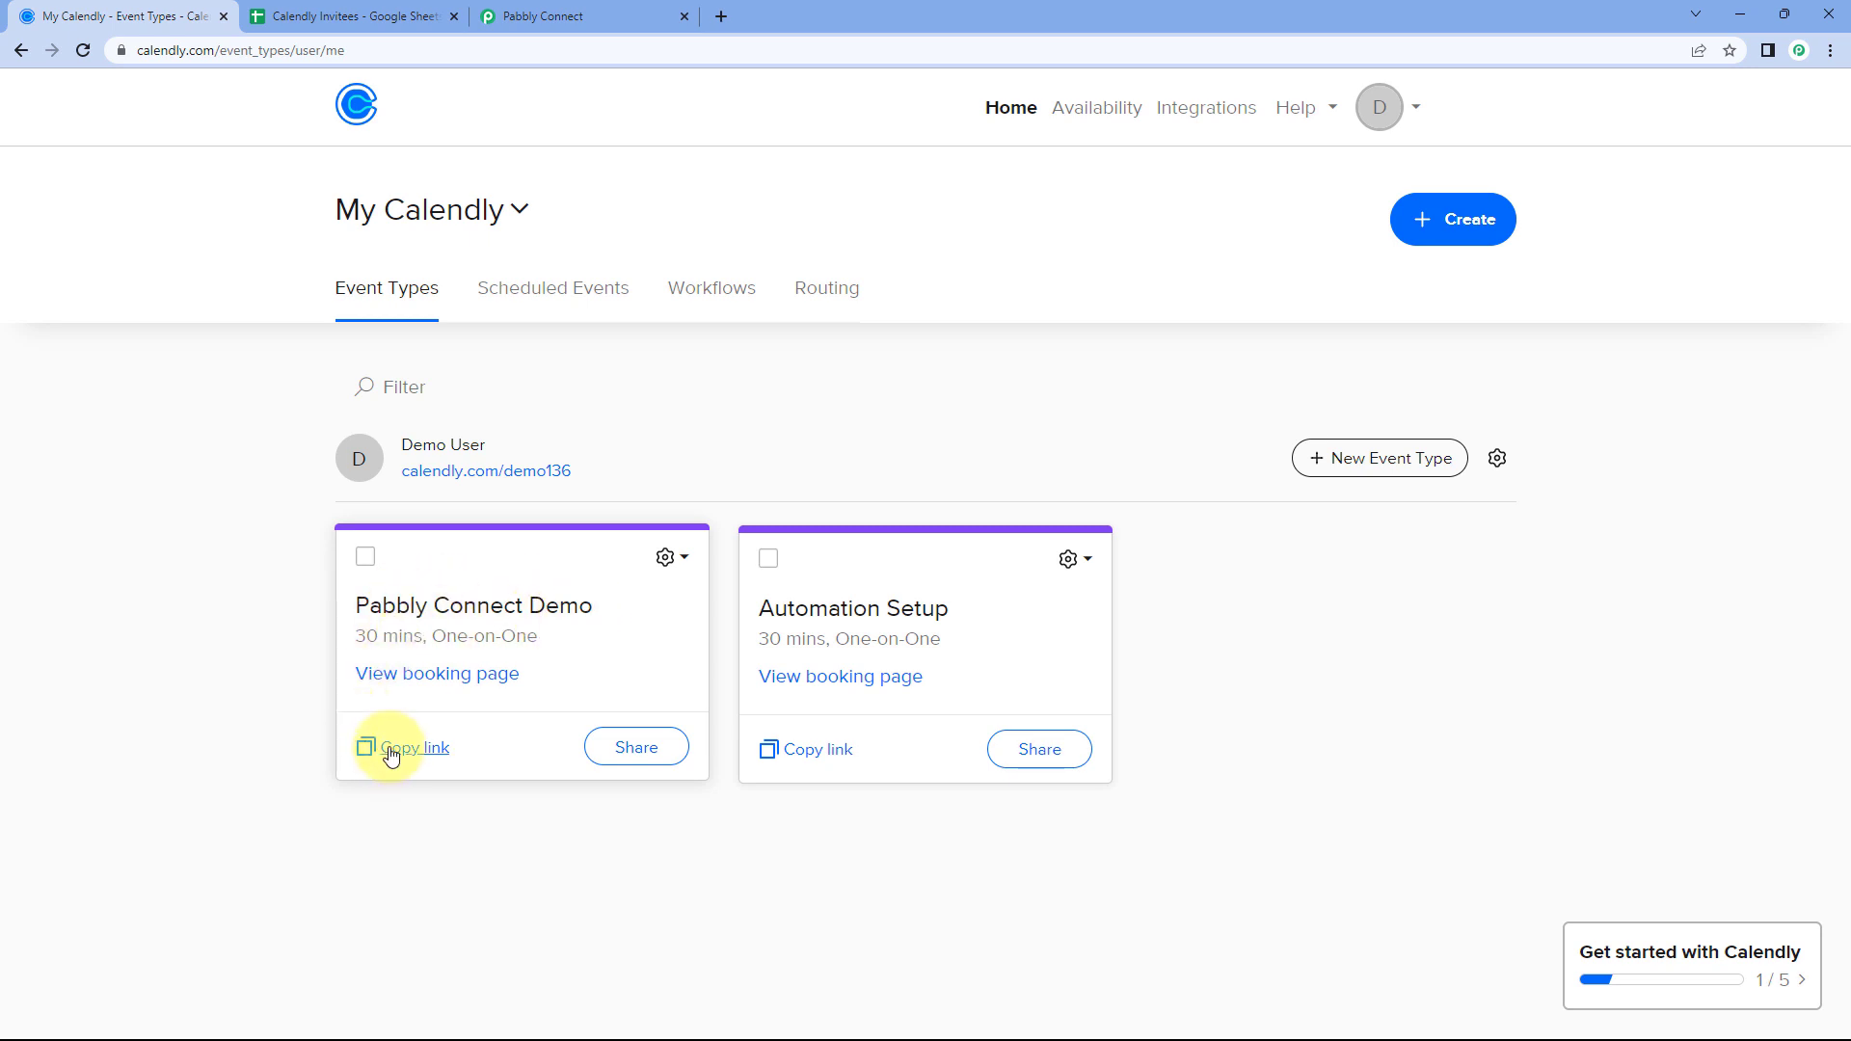
click(723, 22)
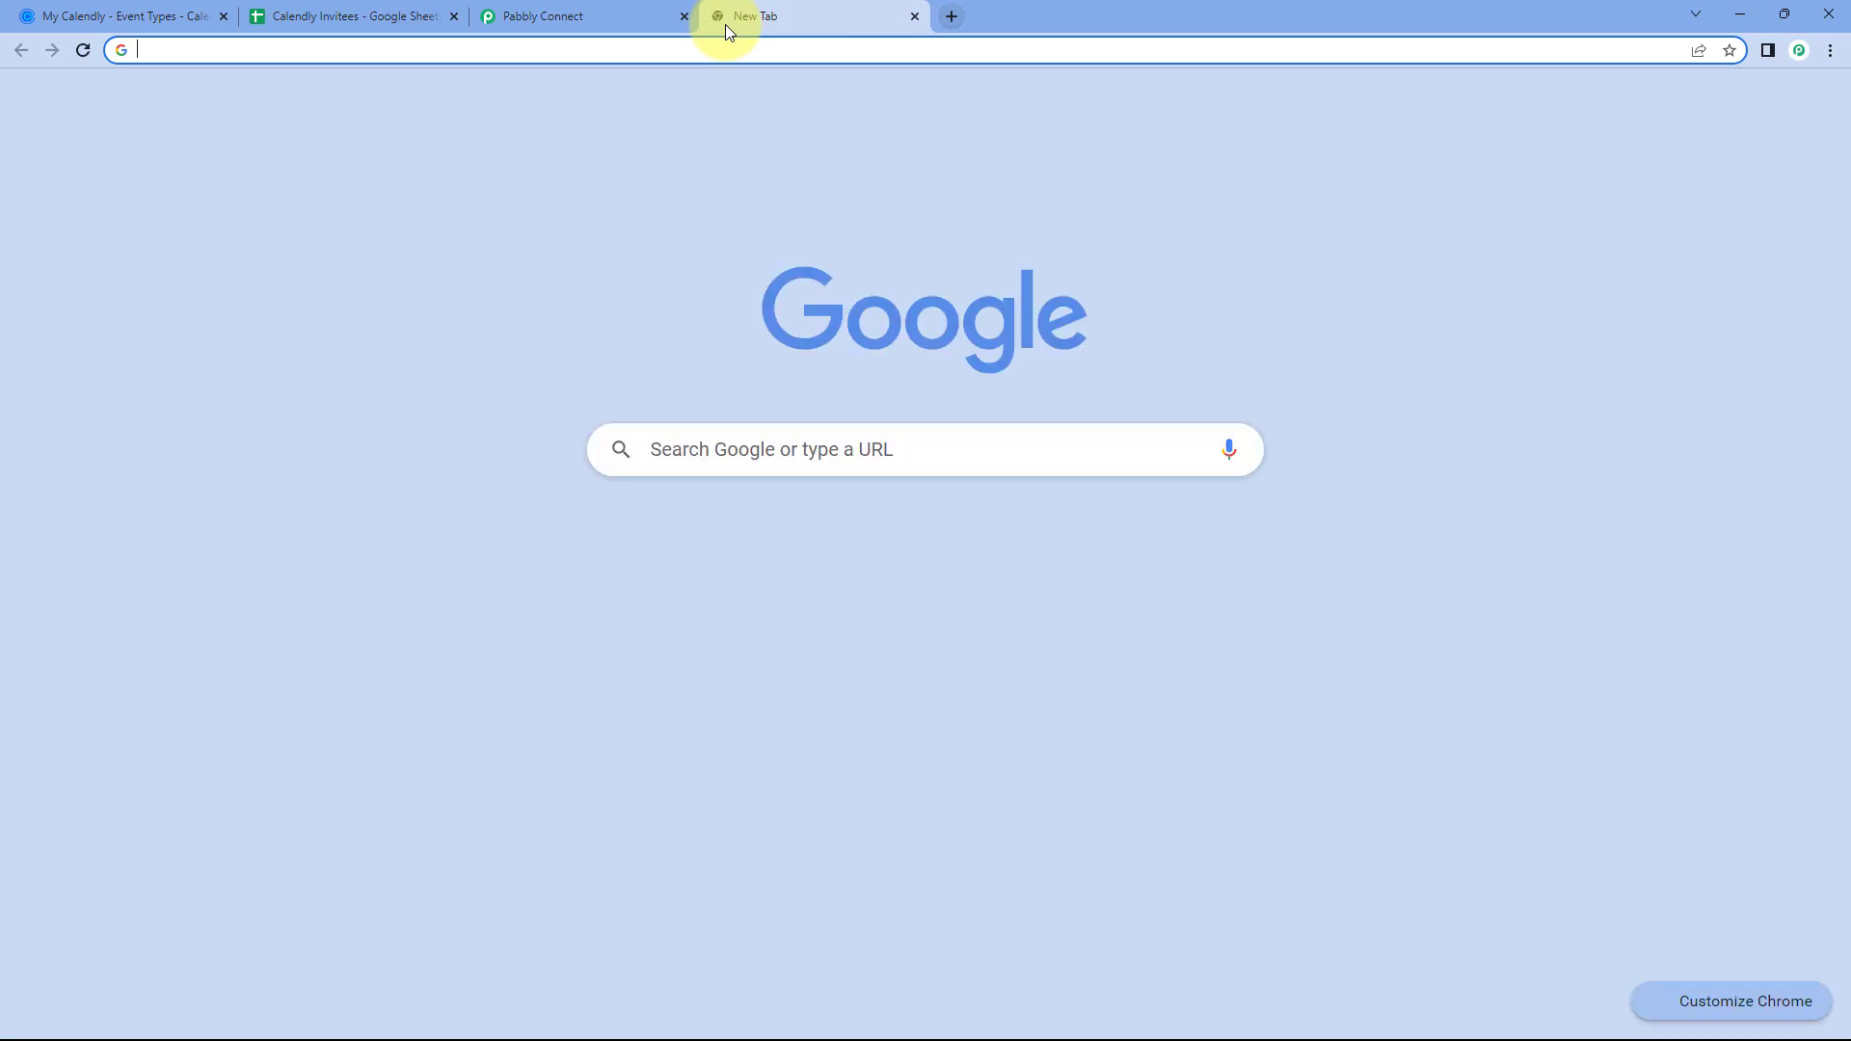
text(calendly.com/demo136/pabbly-connect-demo)
key(Return)
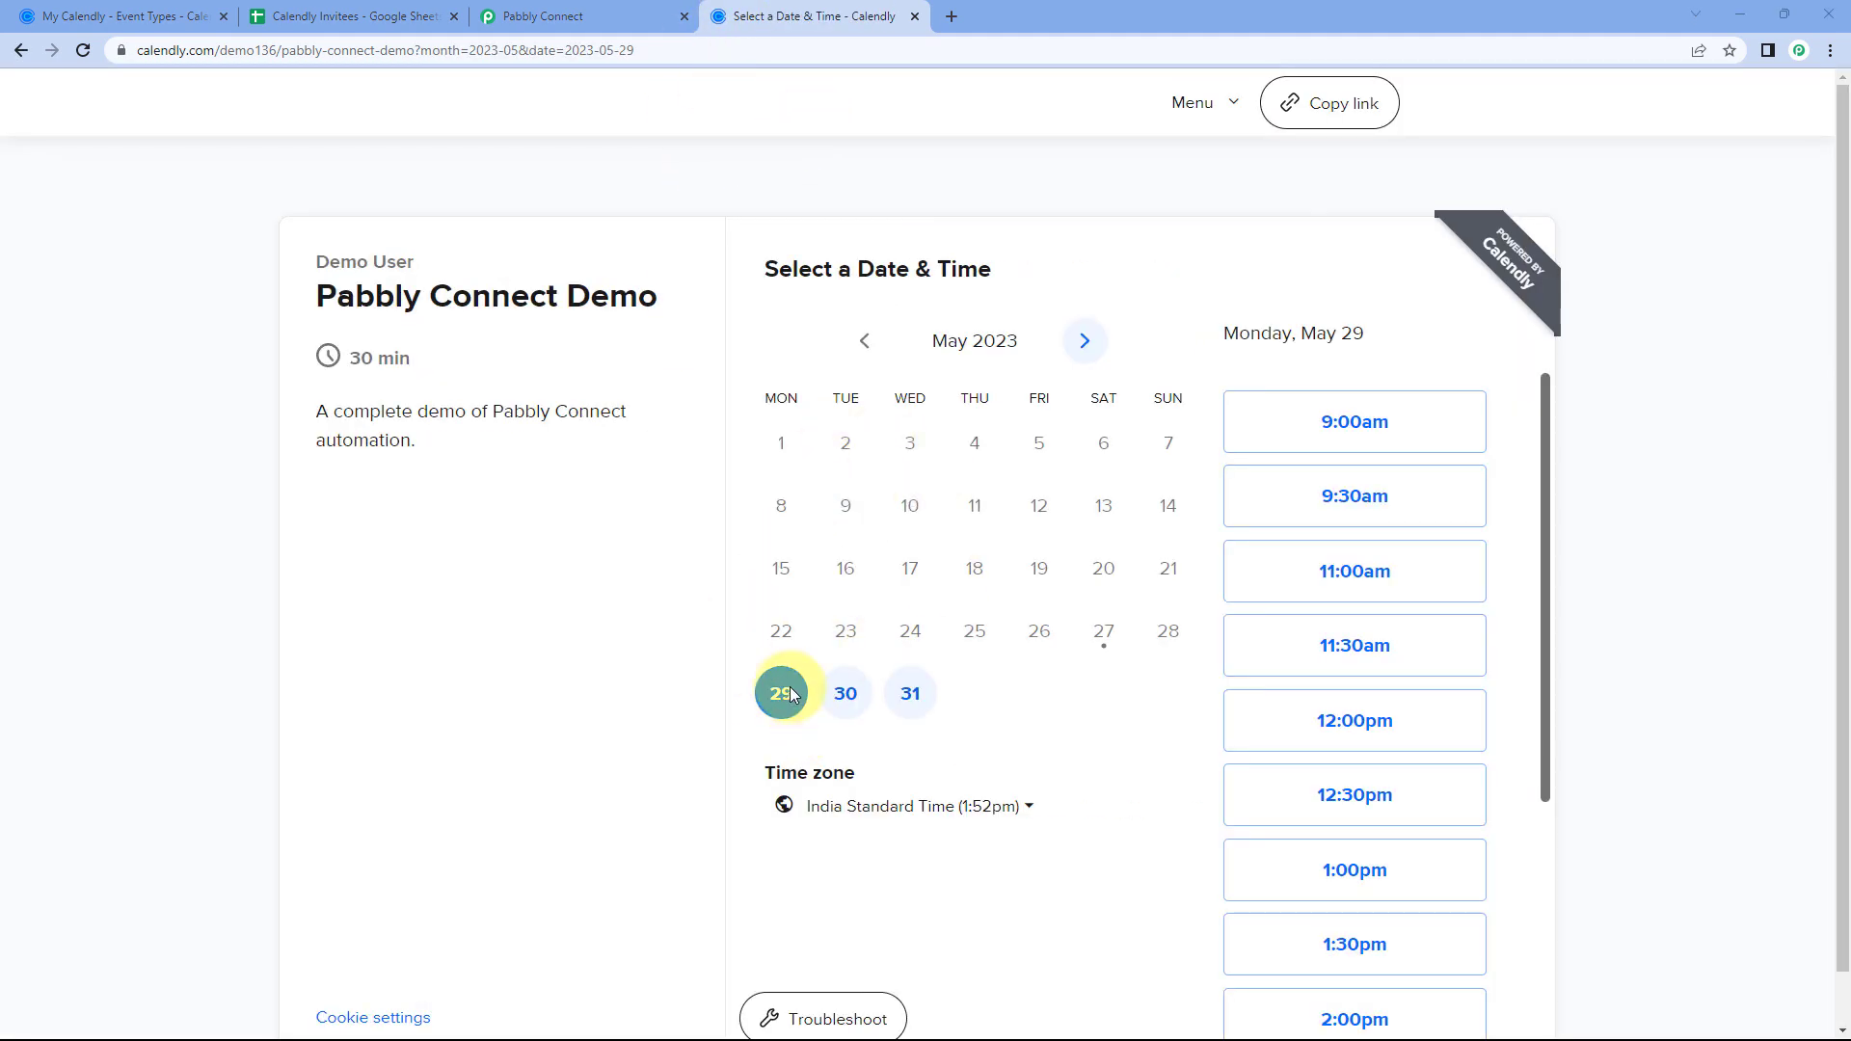
click(1354, 572)
click(1419, 571)
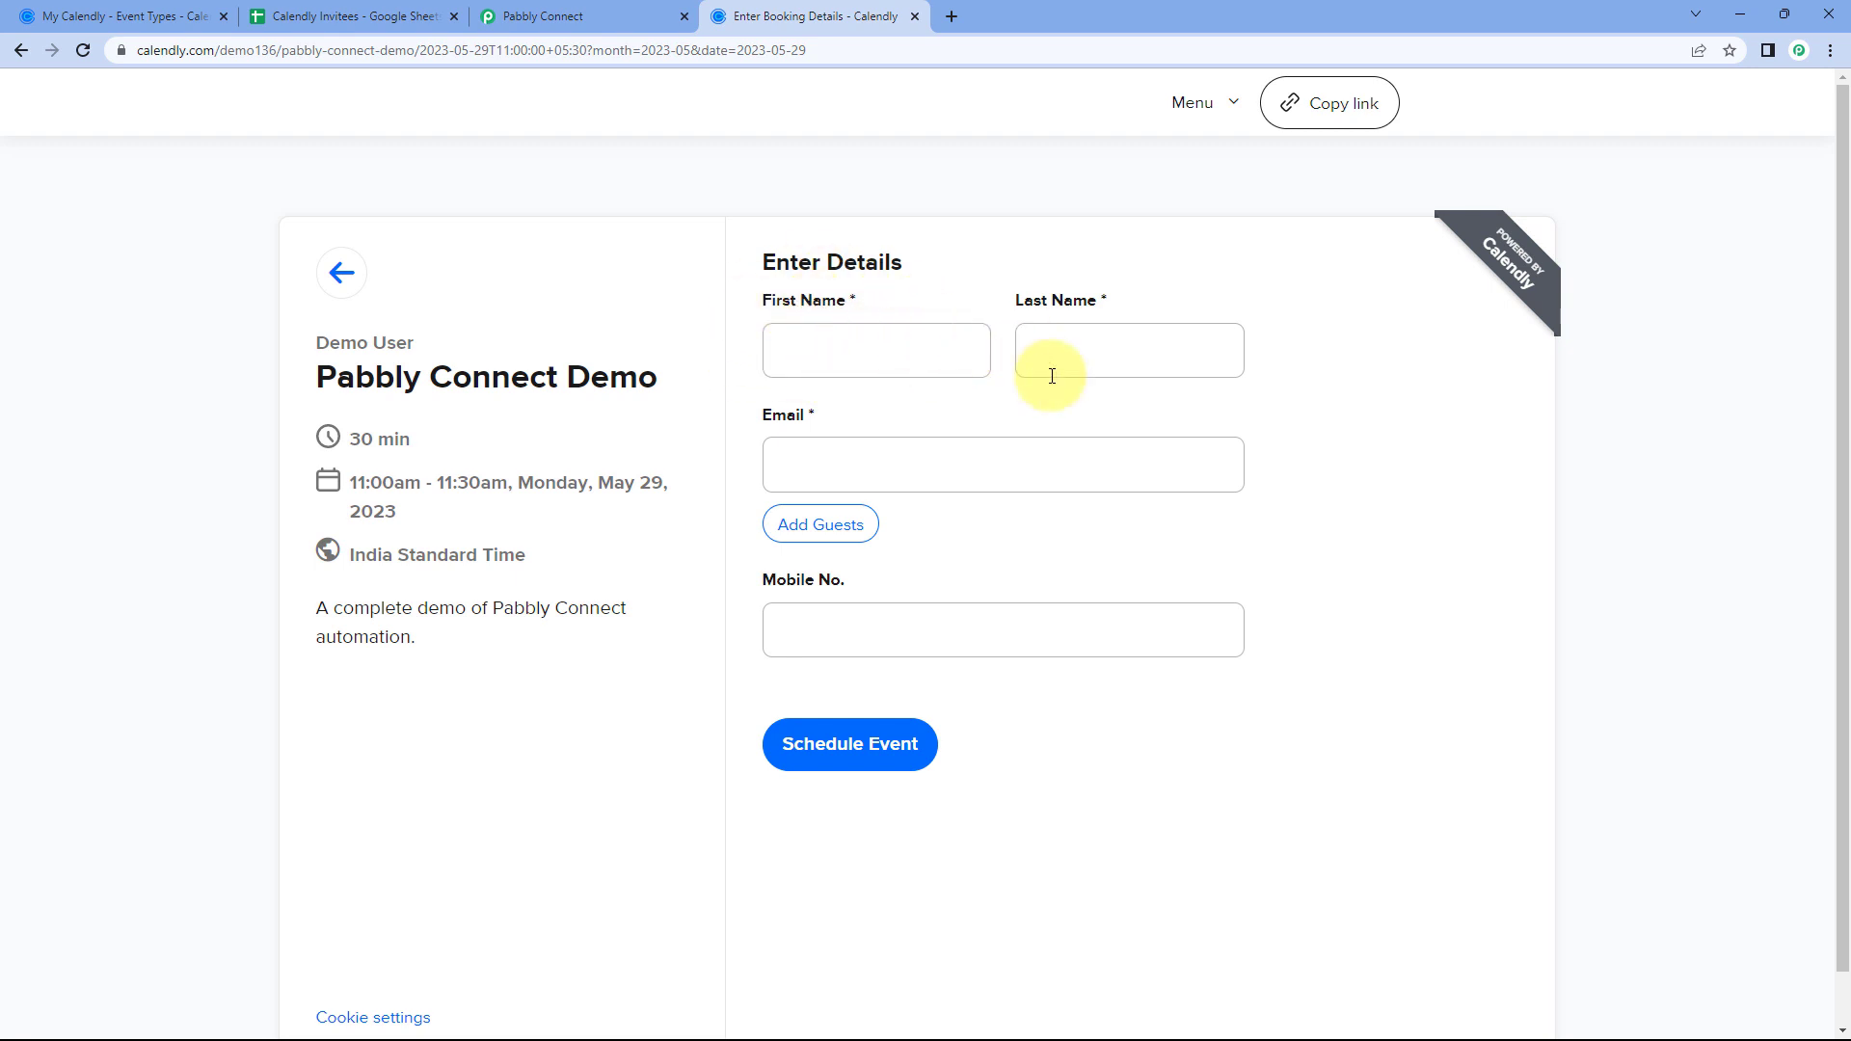
- Fill in the invitee's first name, last name, email and mobile number, and schedule the event
click(856, 353)
text(Demo)
key(Tab)
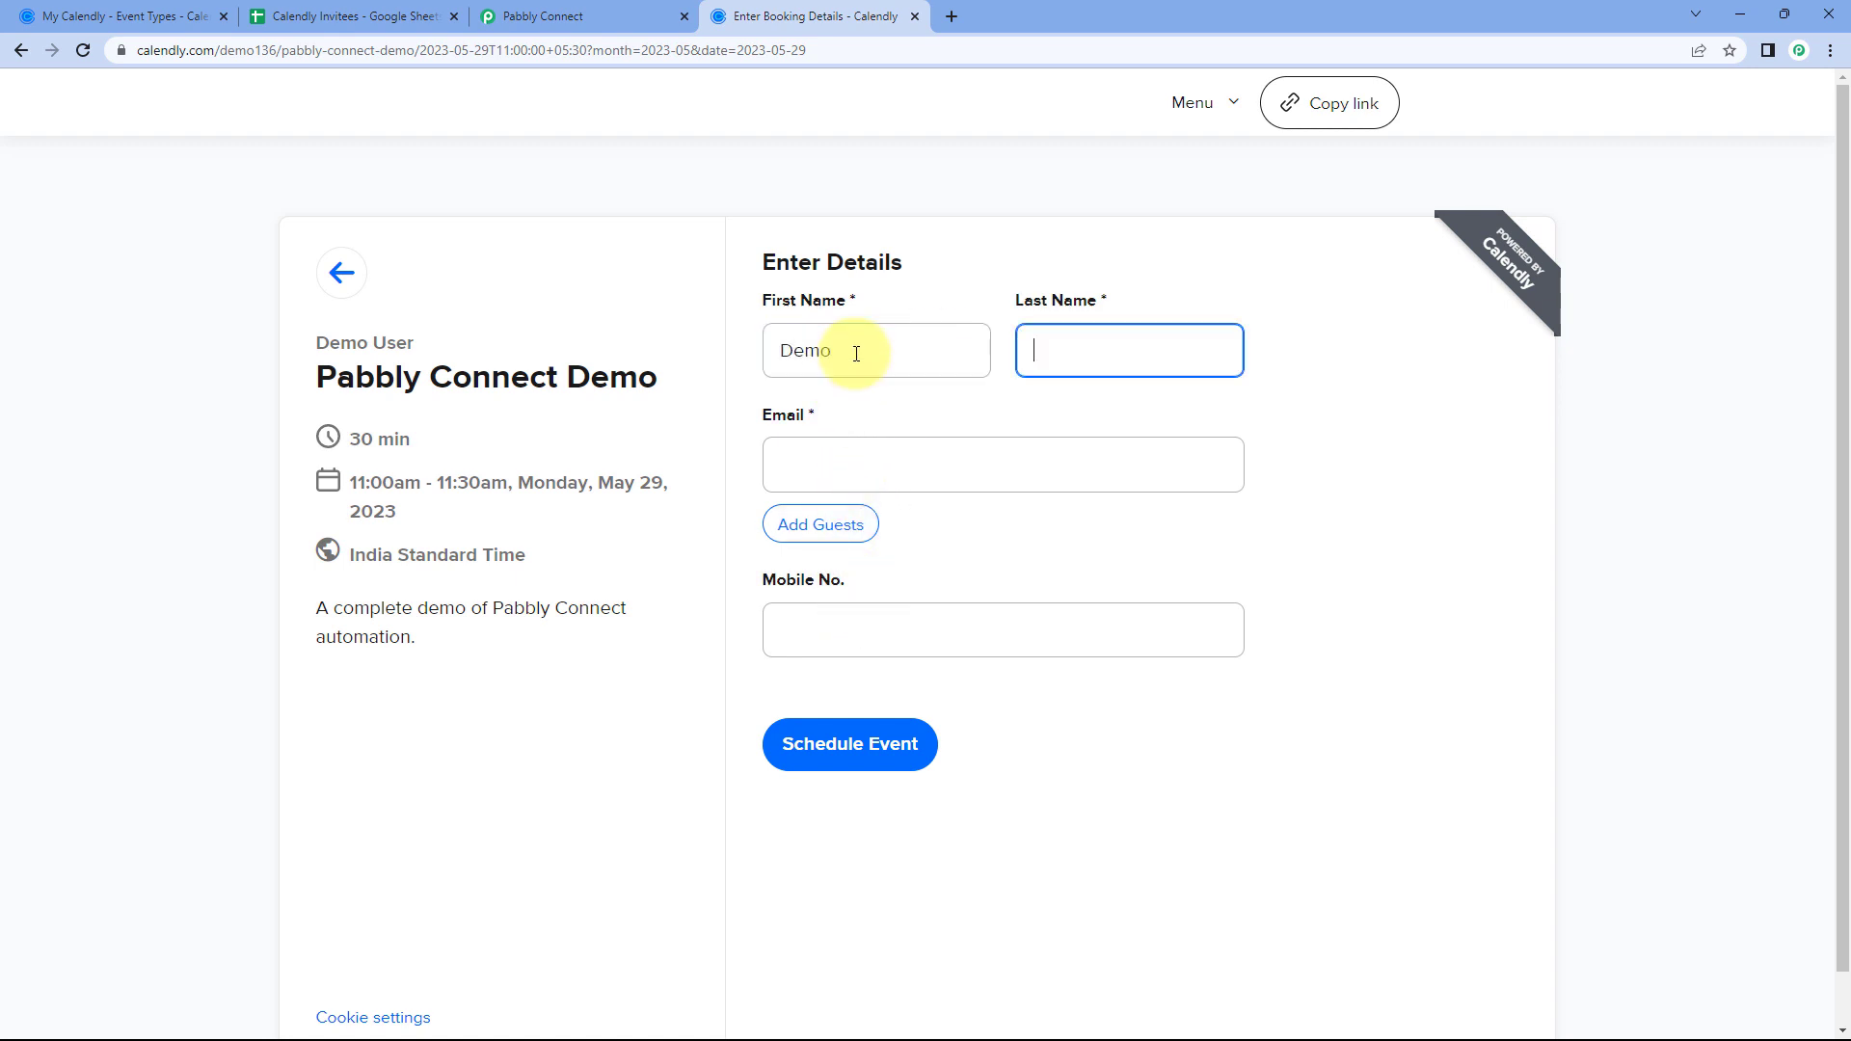
text(User)
key(Tab)
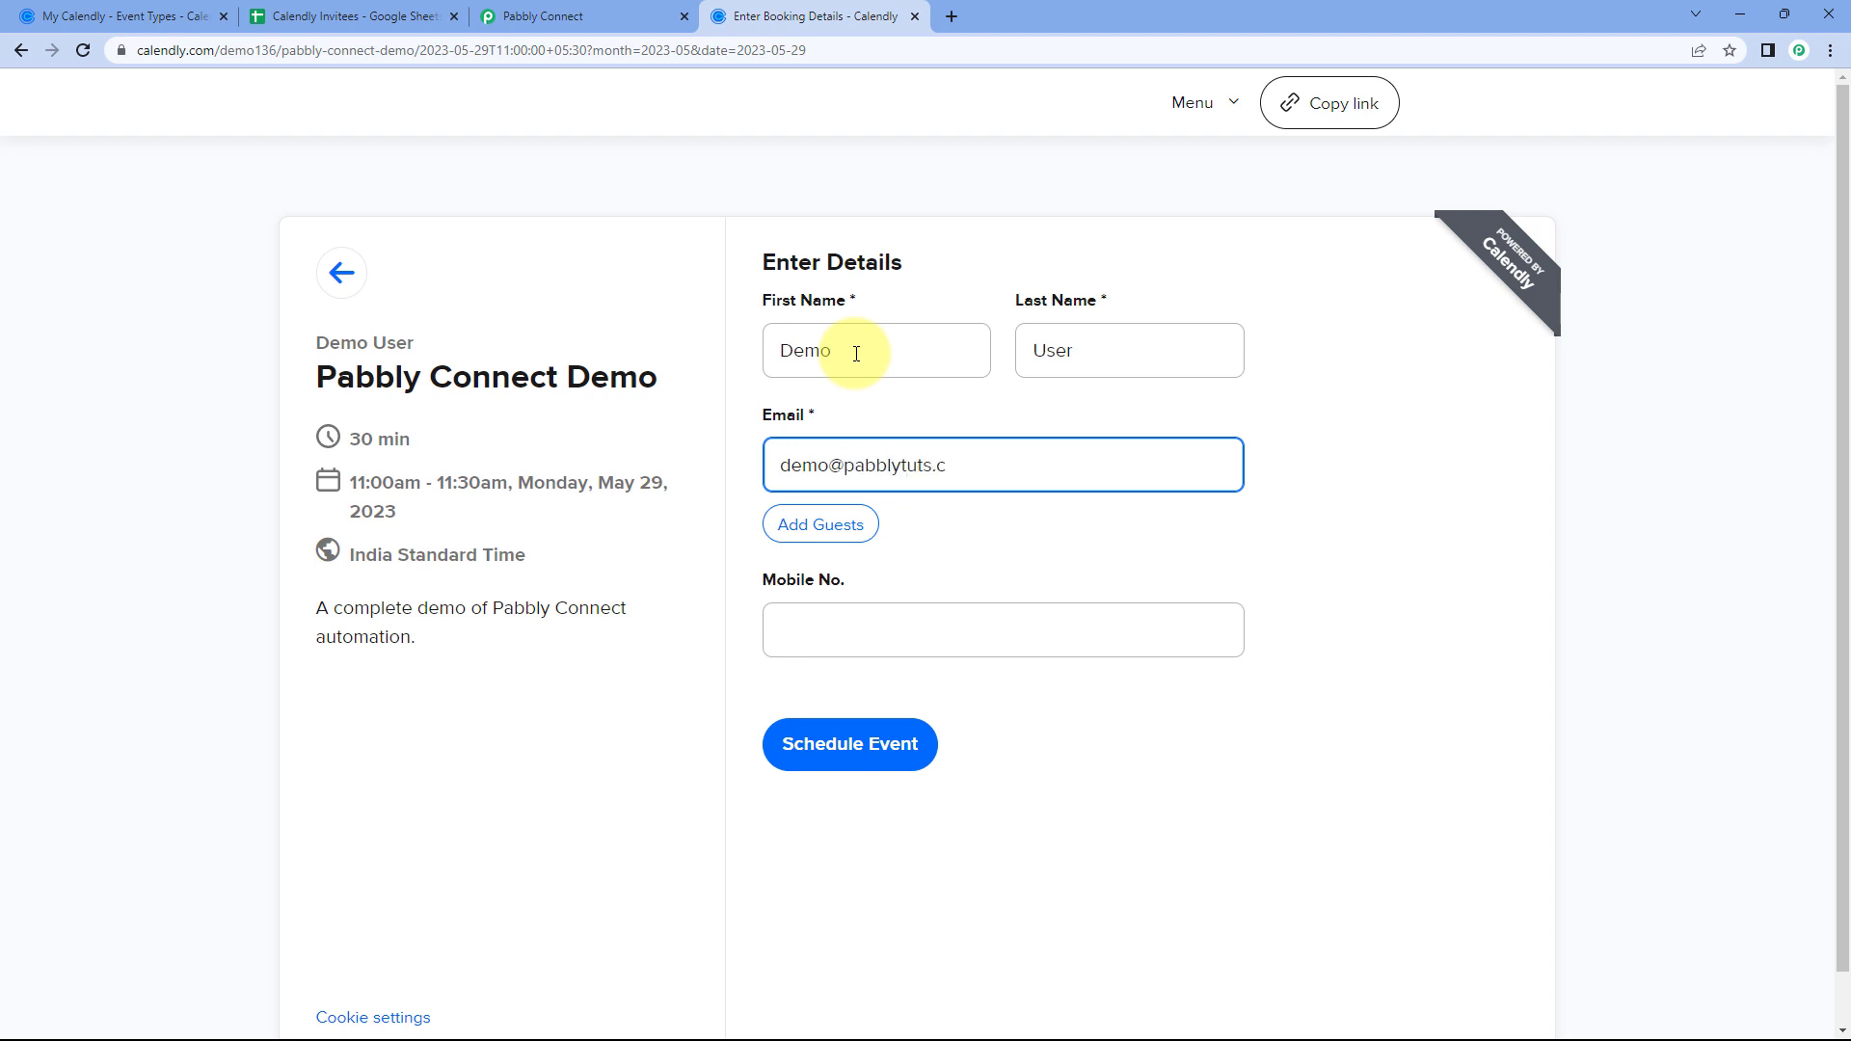
key(Tab)
key(Tab)
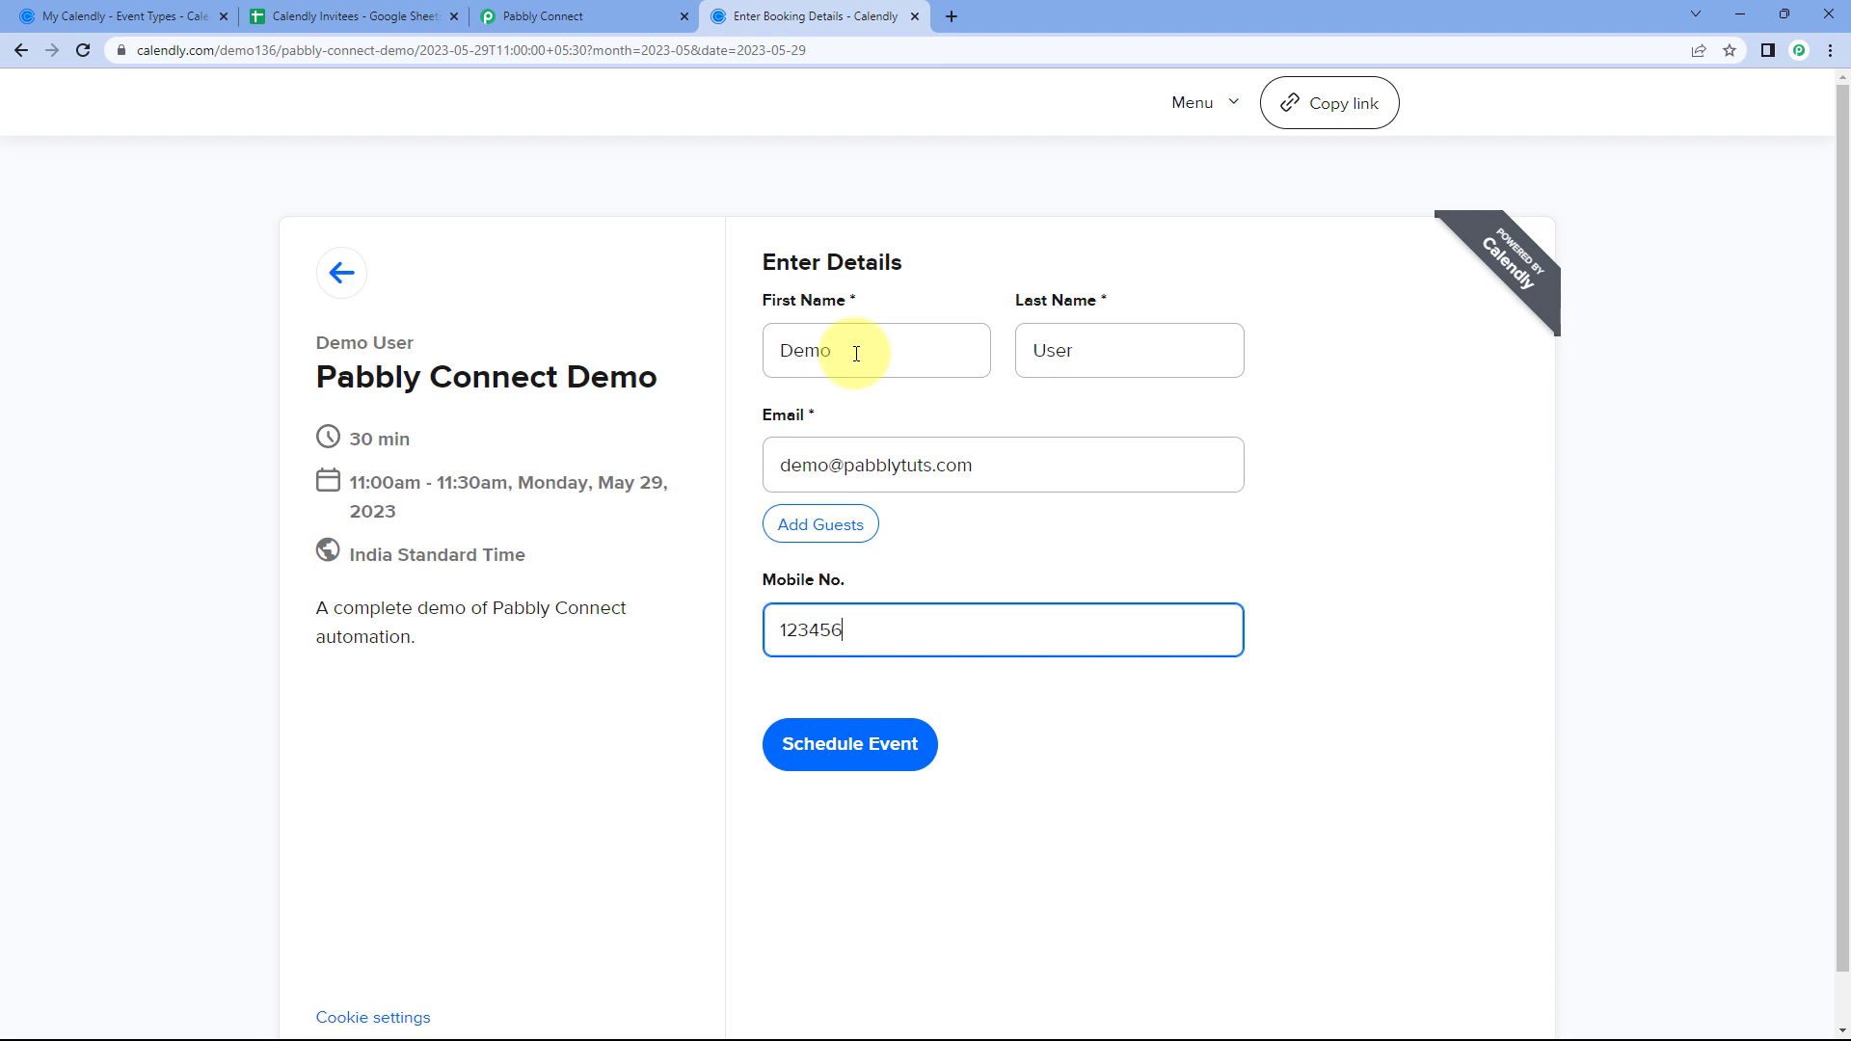
click(868, 747)
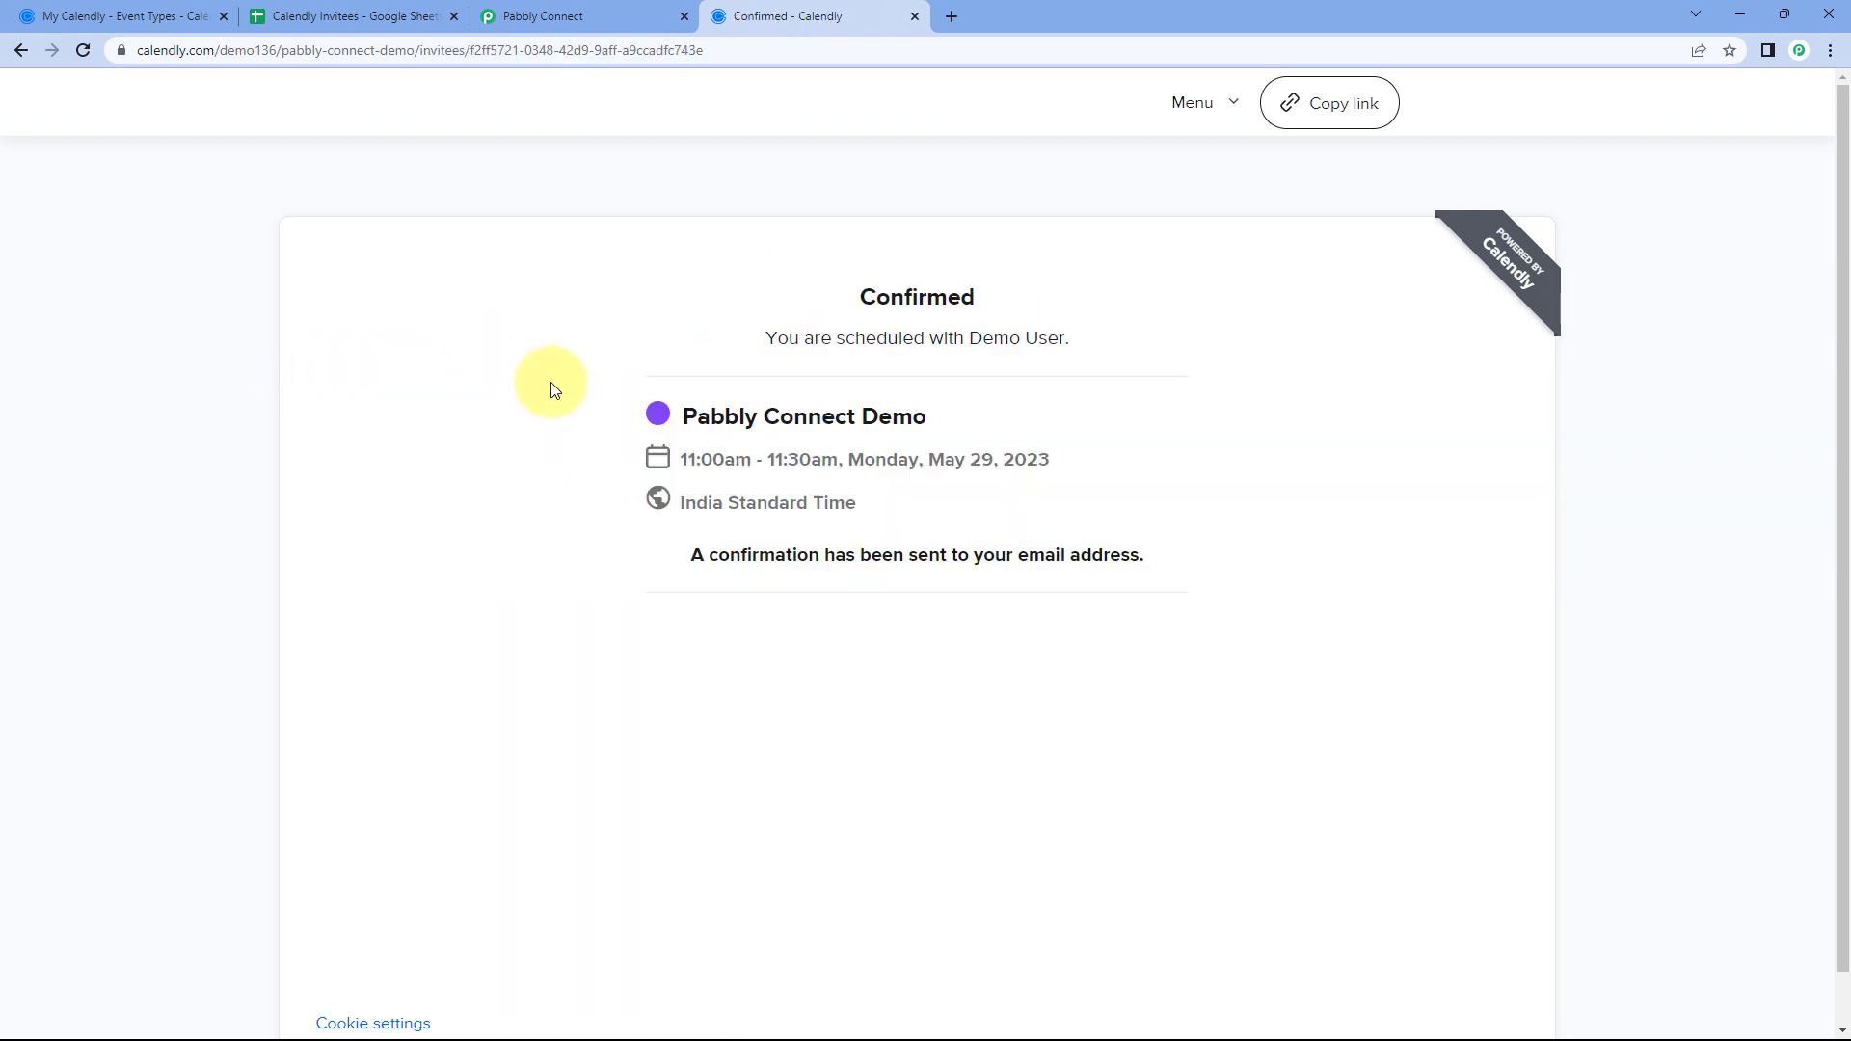
- Check the event type on the booking confirmation and return to the Pabbly Connect workflow
drag(920, 418, 681, 401)
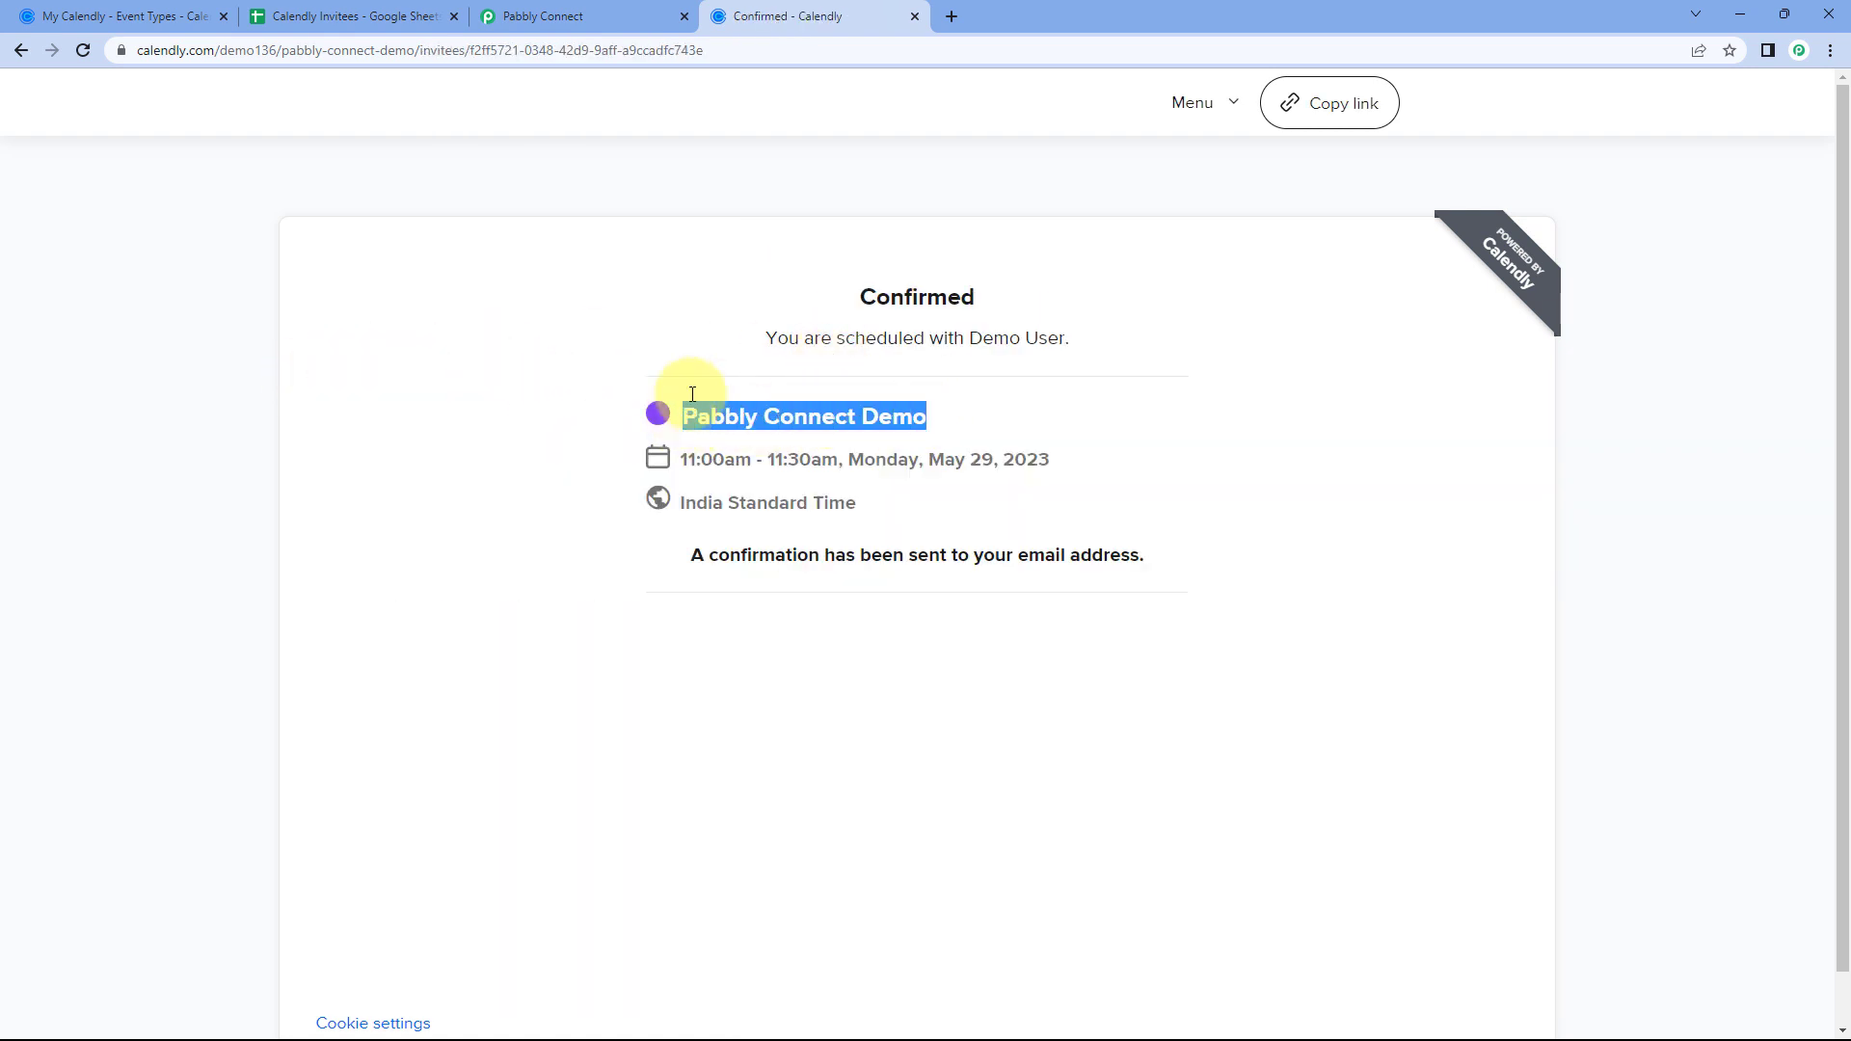
click(736, 341)
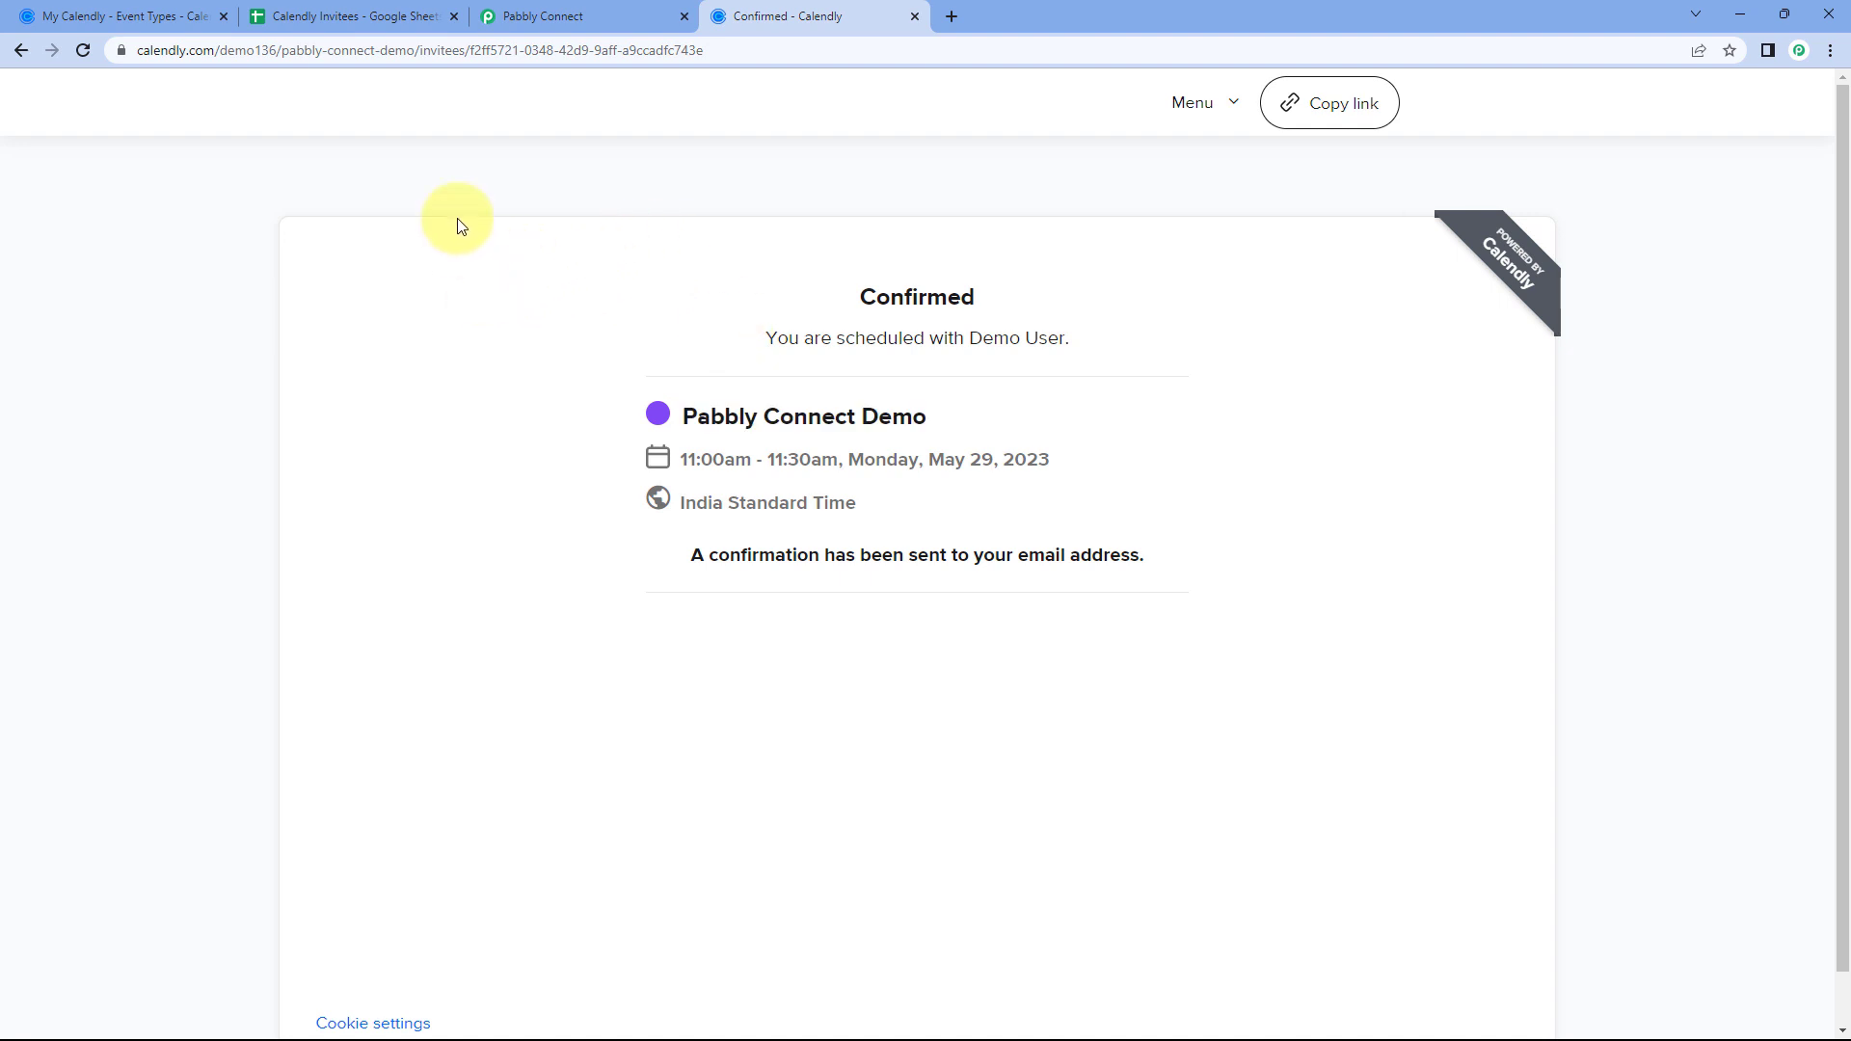
click(128, 11)
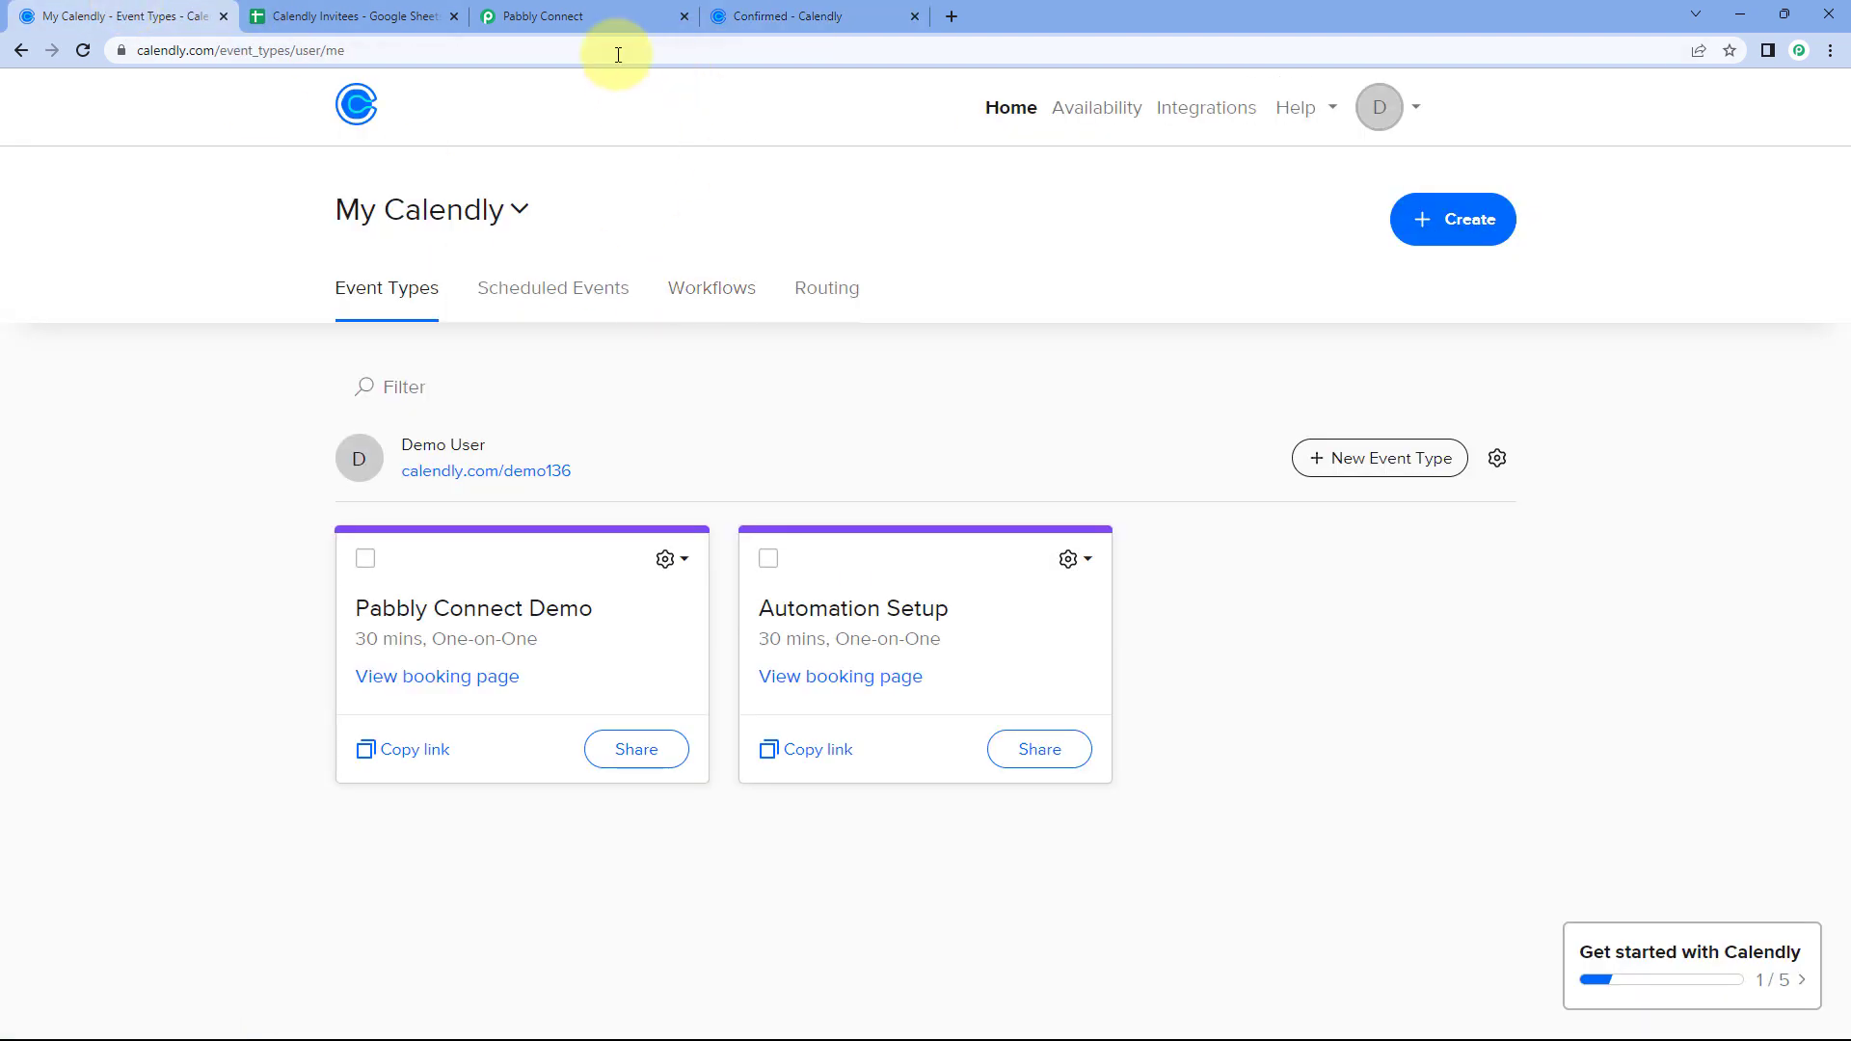
click(617, 19)
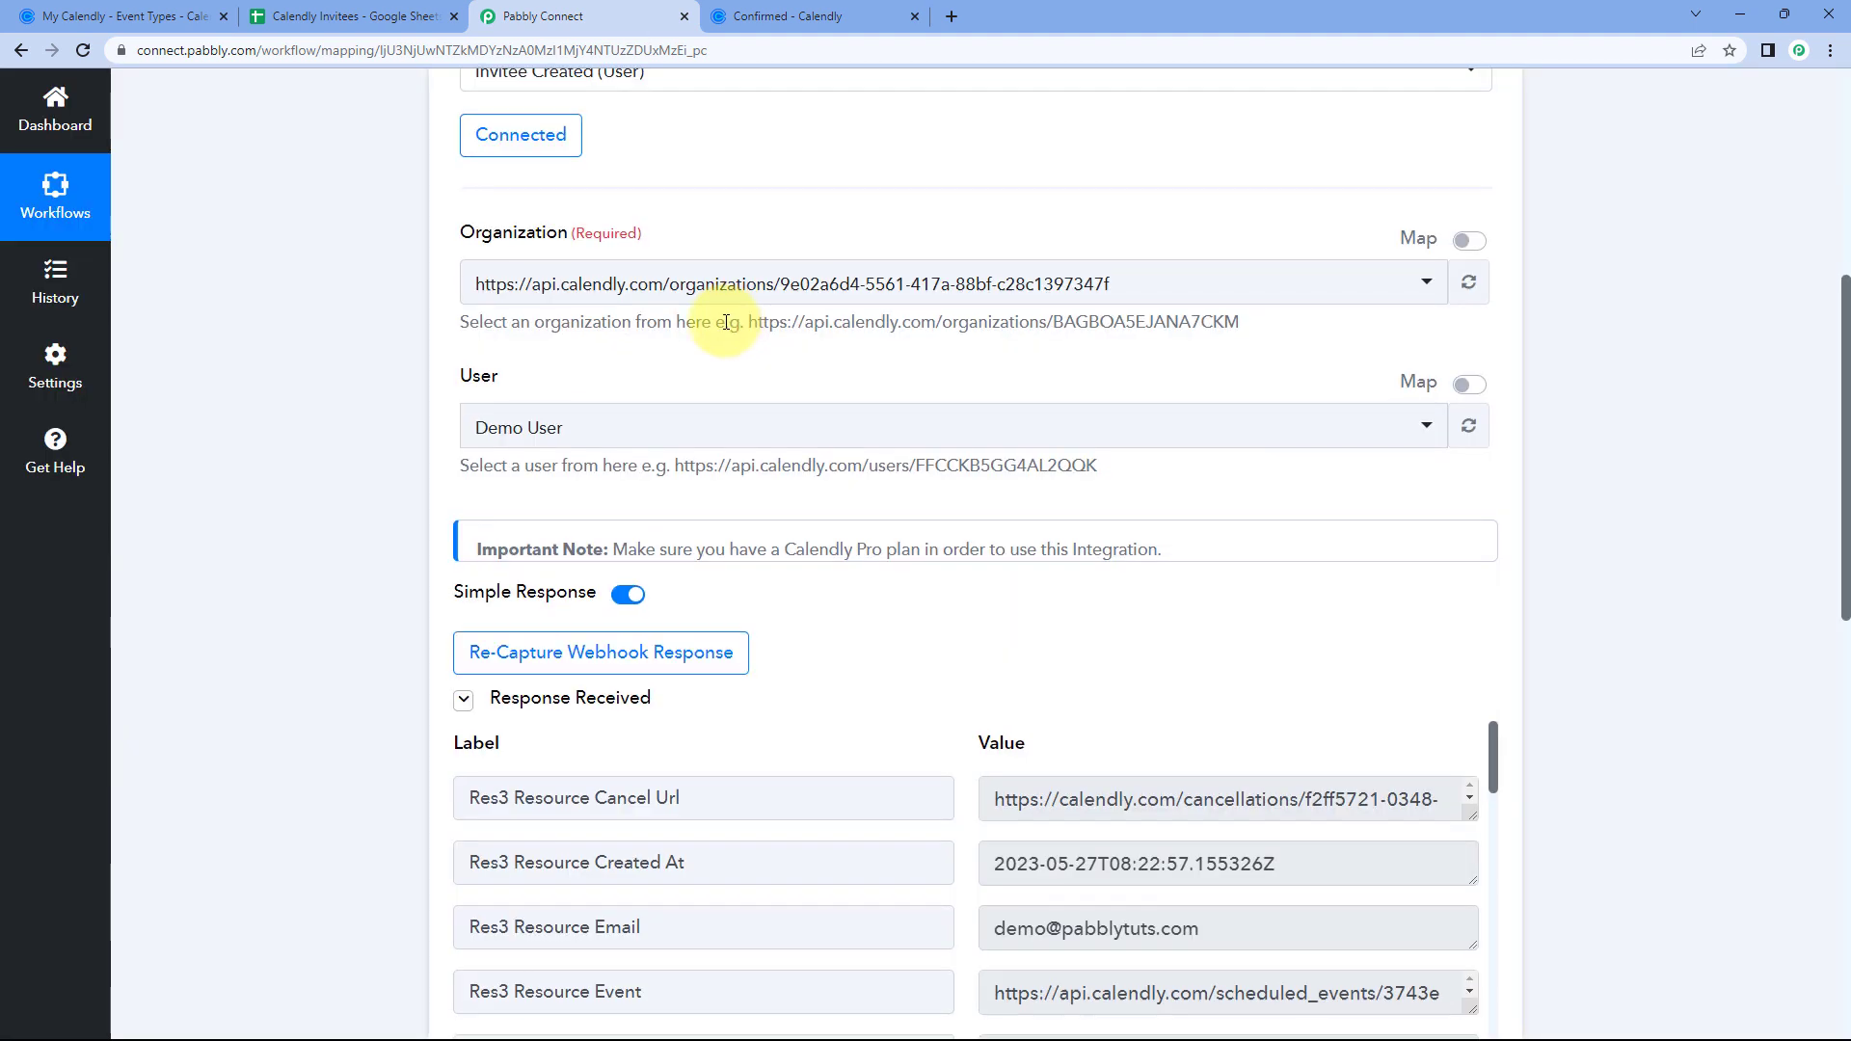
- Review the captured trigger response for the invitee's email, first name, last name, full name and mobile number
scroll(733, 289, down, 3)
scroll(841, 366, down, 1)
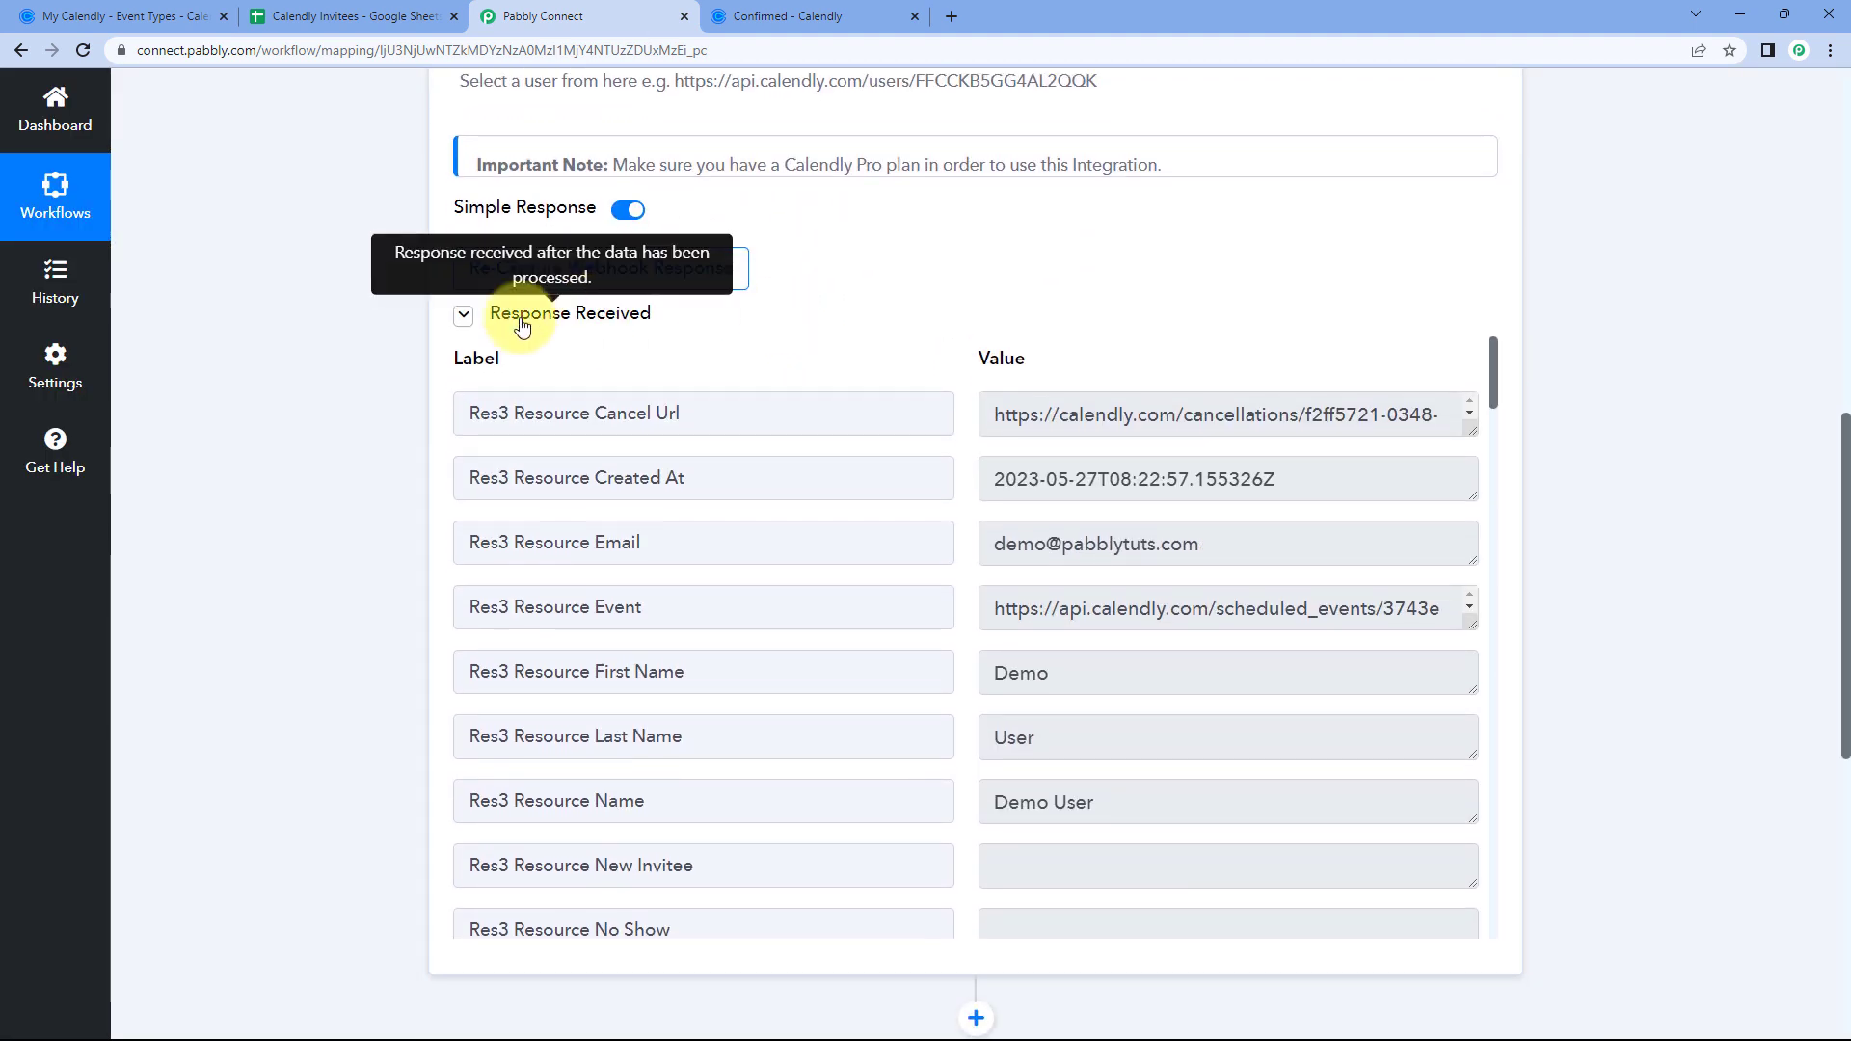
scroll(917, 319, down, 1)
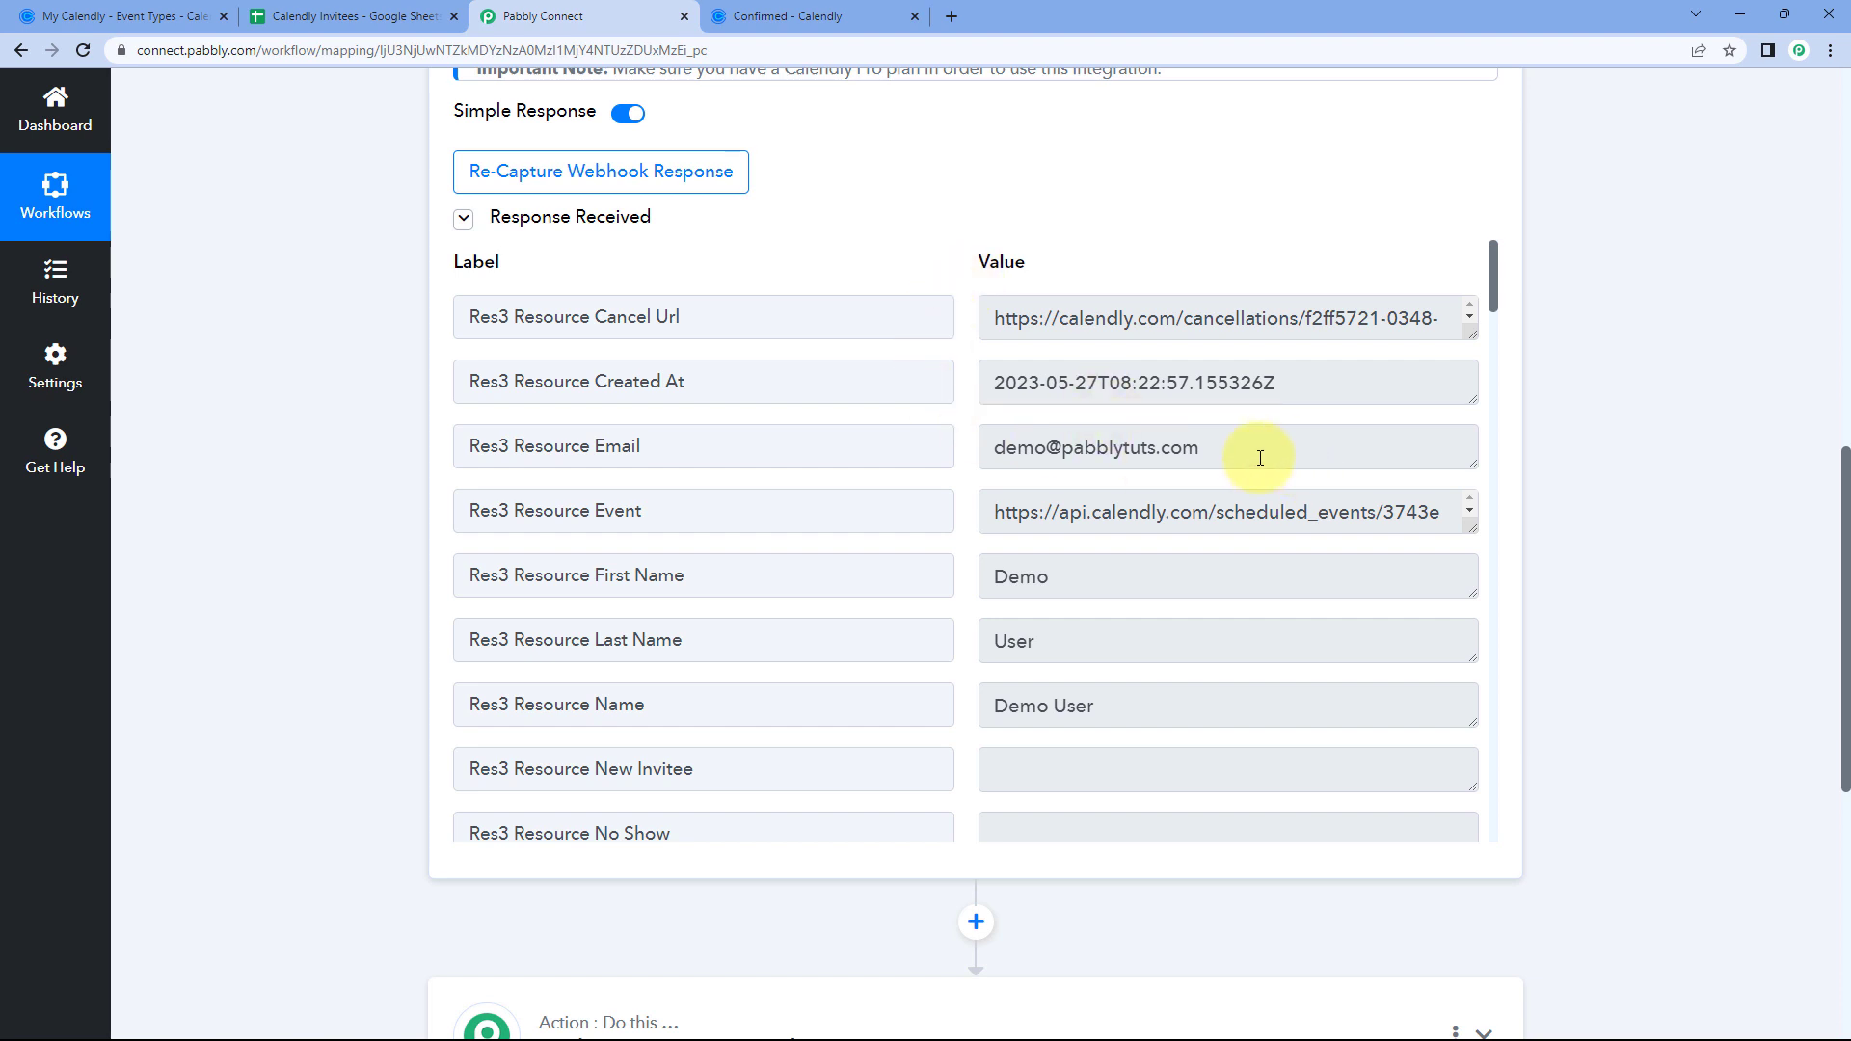
drag(1261, 458, 958, 446)
click(960, 448)
scroll(964, 455, down, 1)
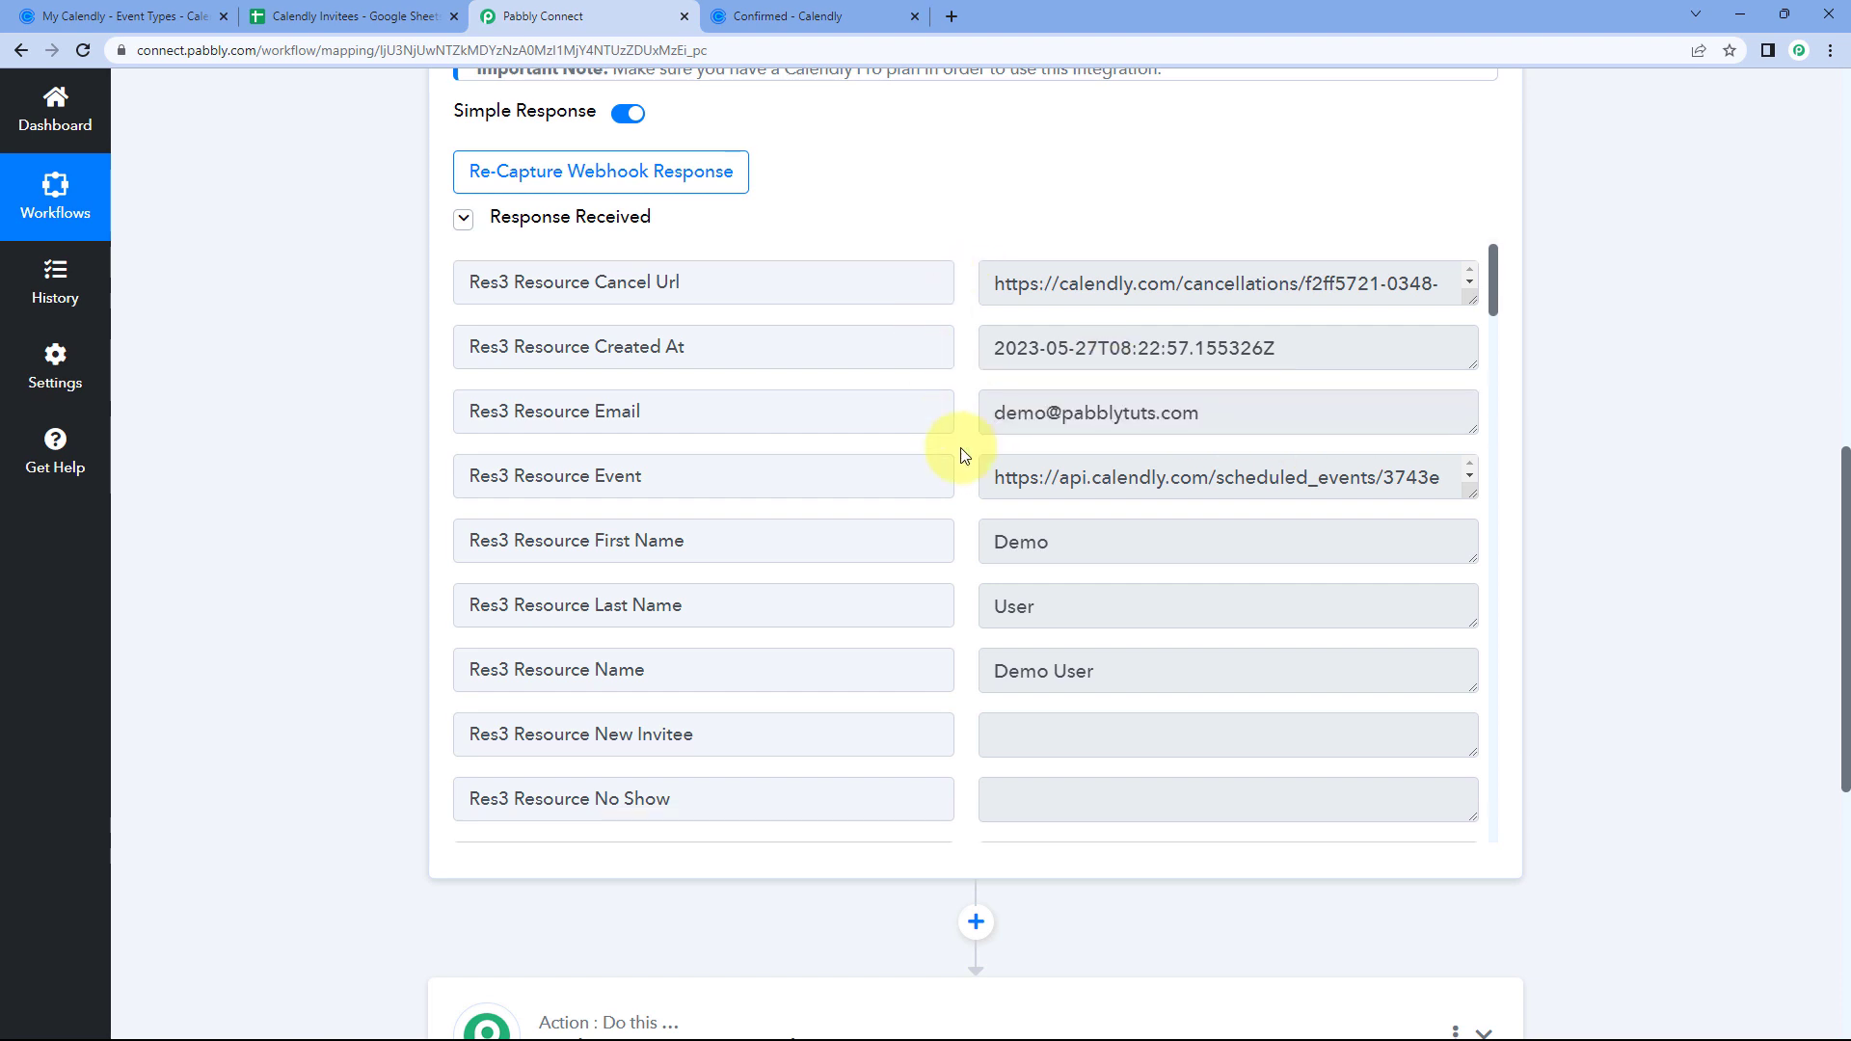
scroll(962, 455, down, 3)
drag(1110, 389, 946, 392)
drag(1050, 444, 965, 453)
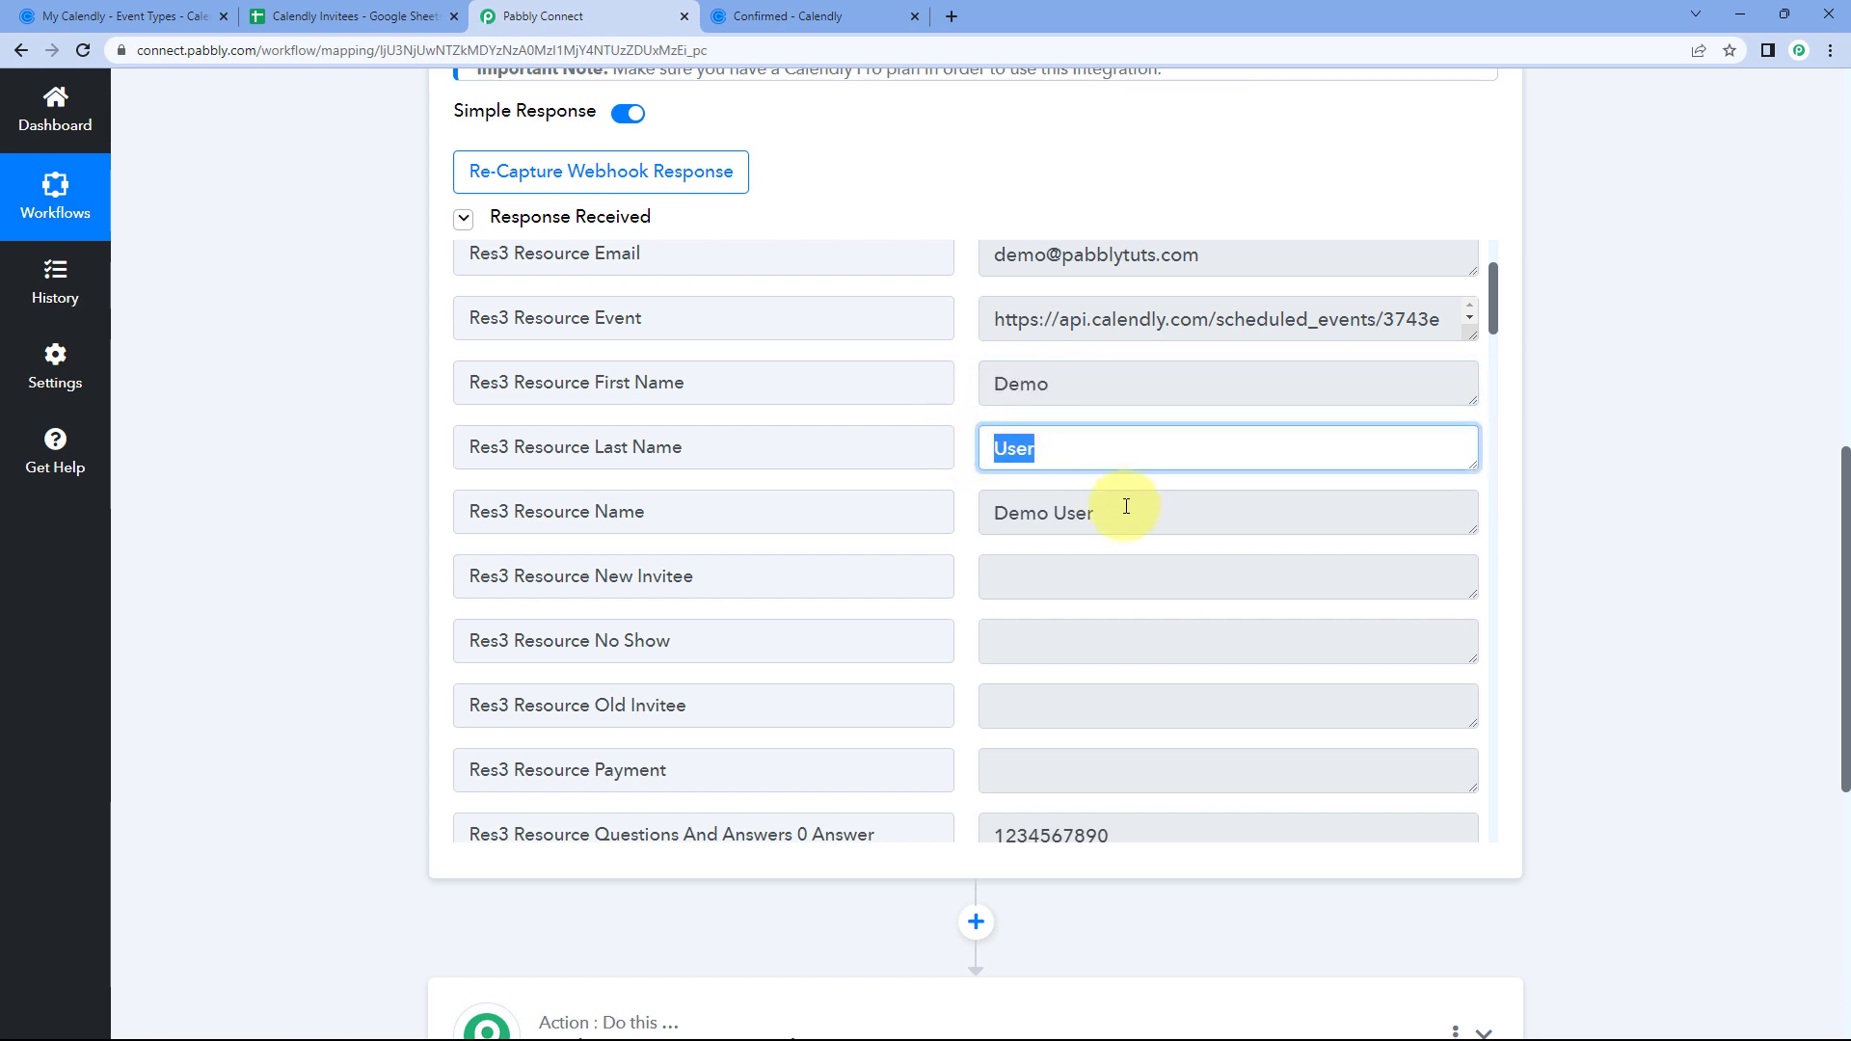
drag(1126, 507, 962, 483)
click(968, 476)
scroll(954, 456, down, 3)
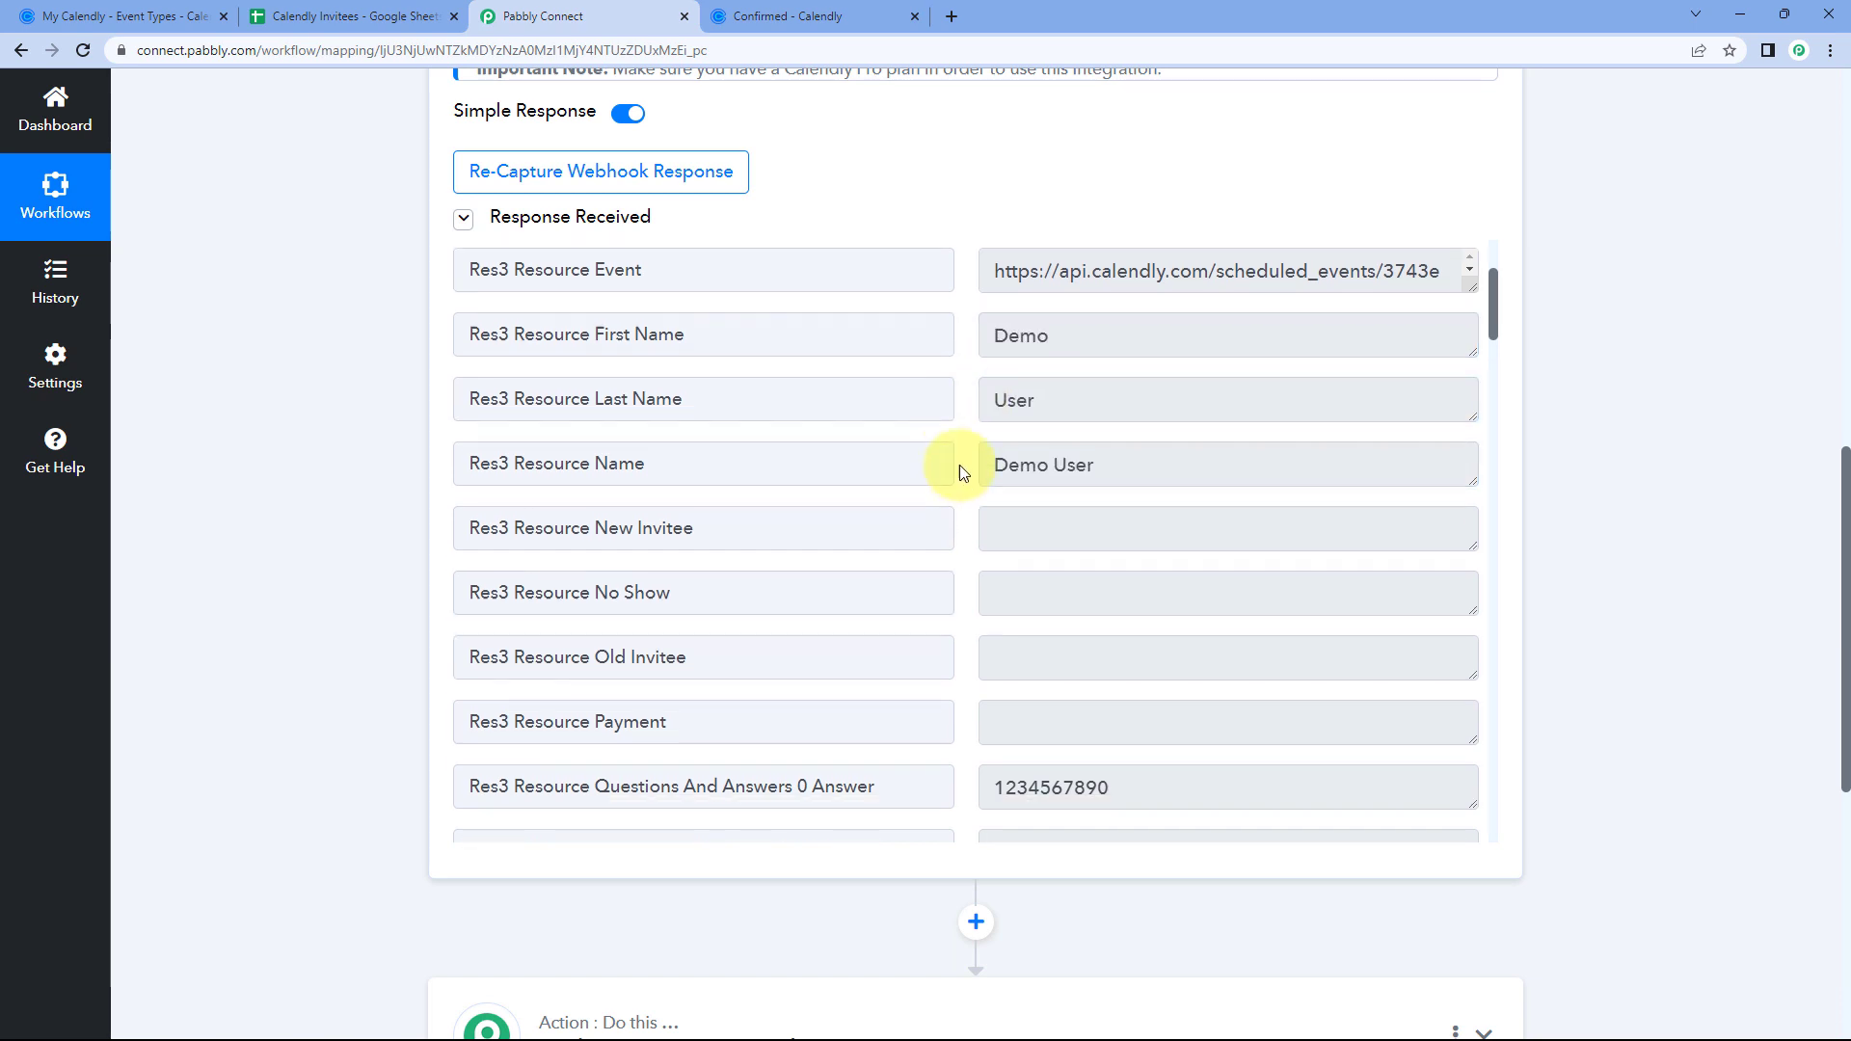
scroll(965, 471, down, 1)
drag(1116, 521, 966, 547)
click(966, 547)
scroll(969, 554, down, 1)
- Examine the event's end time, name and start time in the captured trigger response
scroll(969, 554, down, 15)
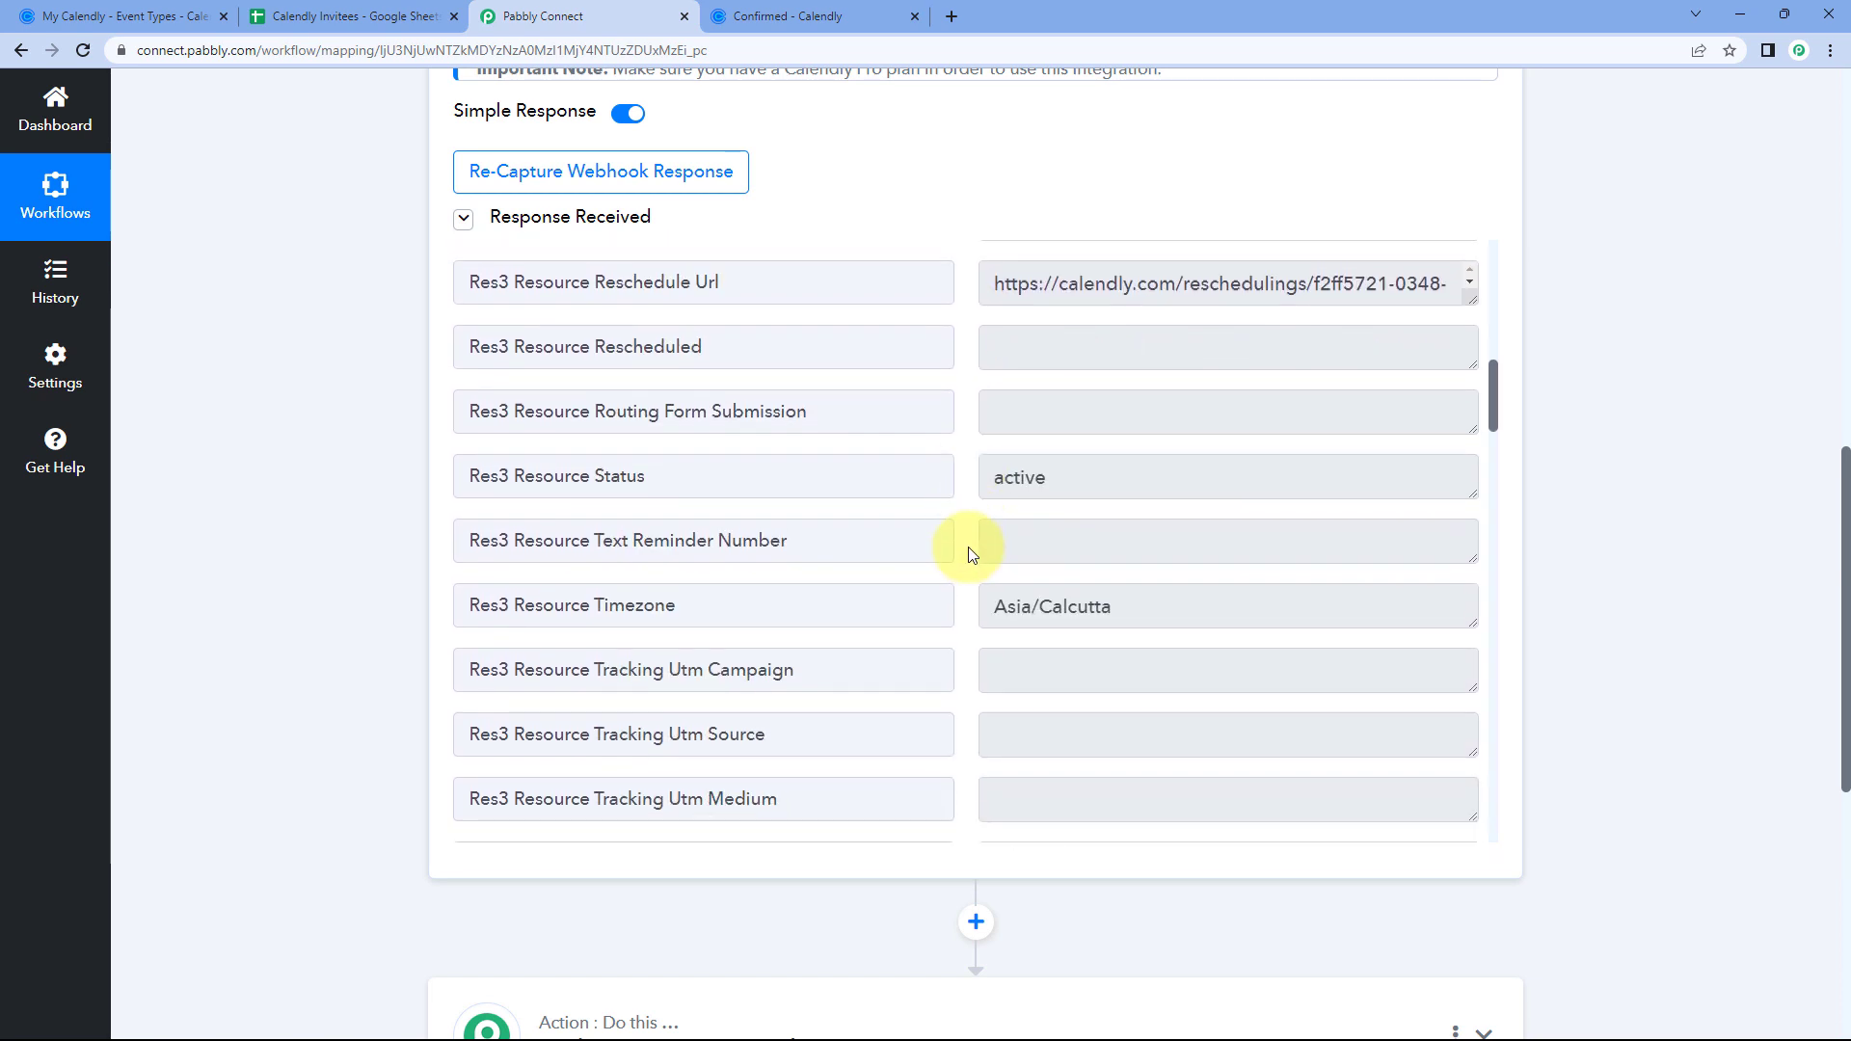
scroll(969, 555, down, 7)
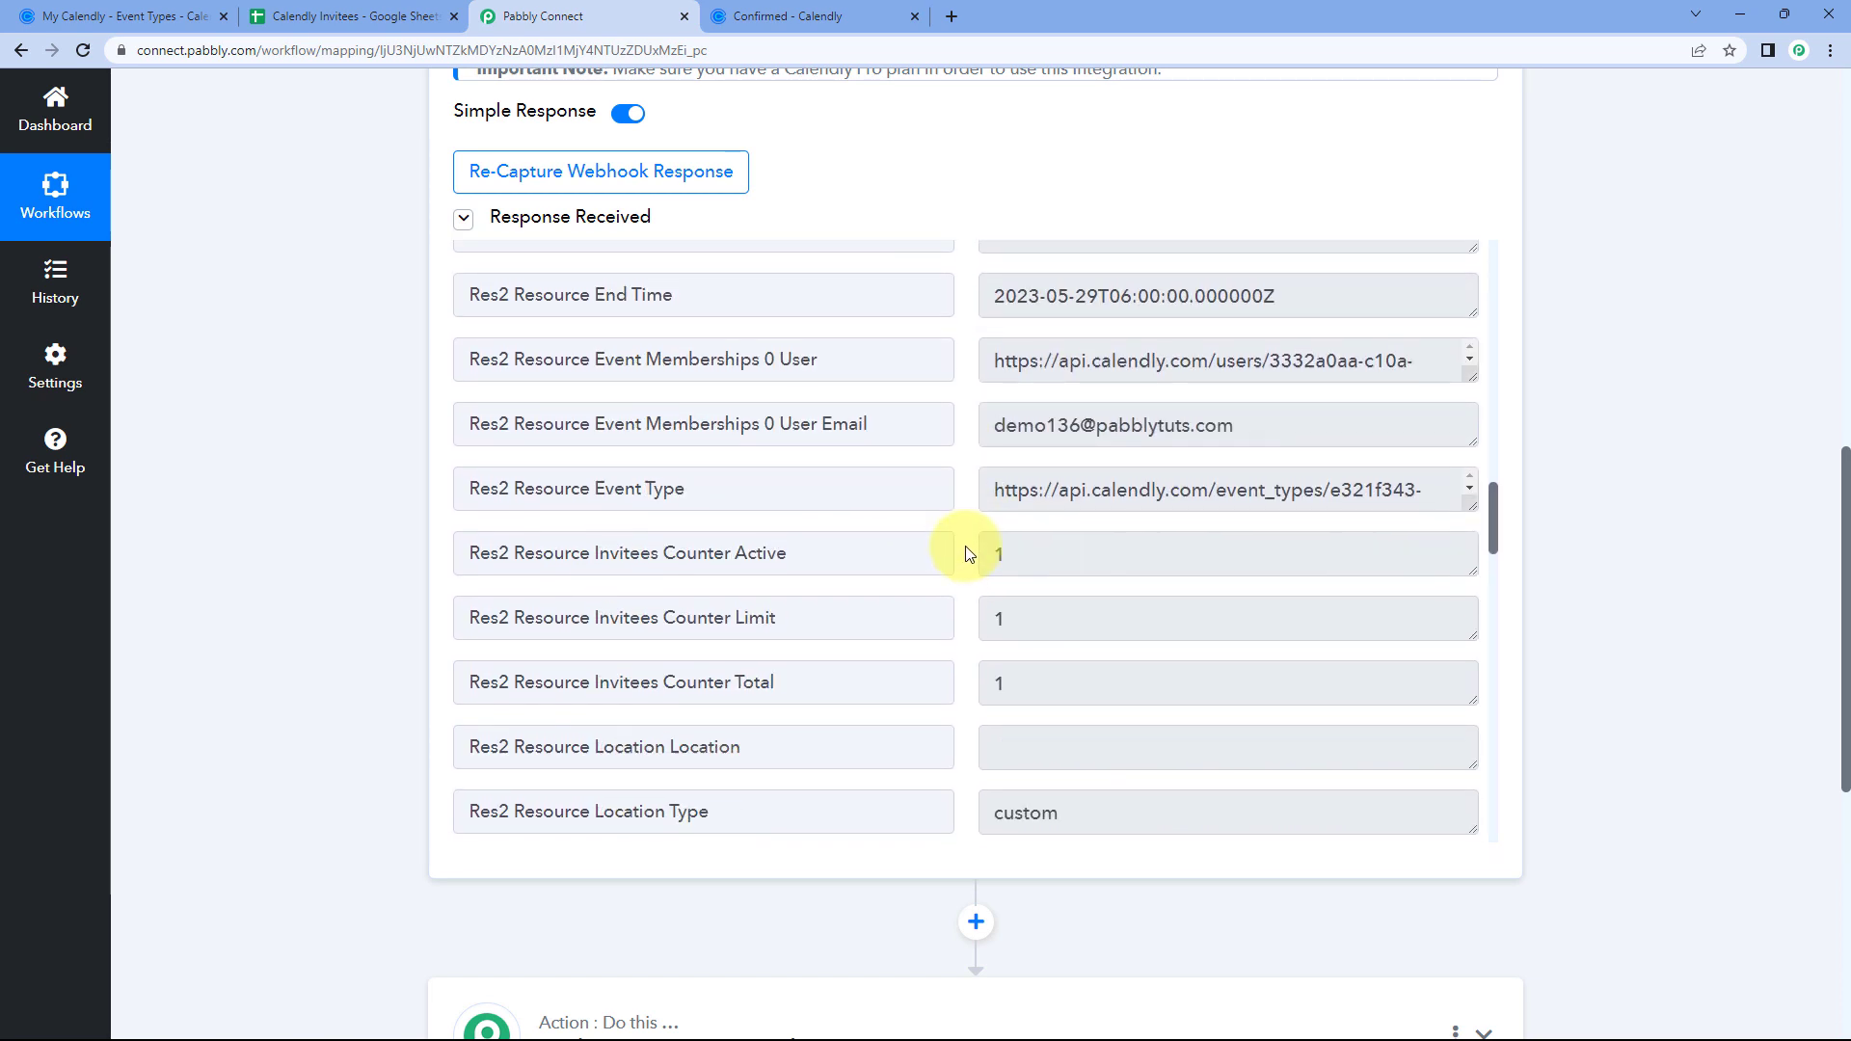
scroll(967, 547, up, 7)
drag(1296, 681, 1014, 675)
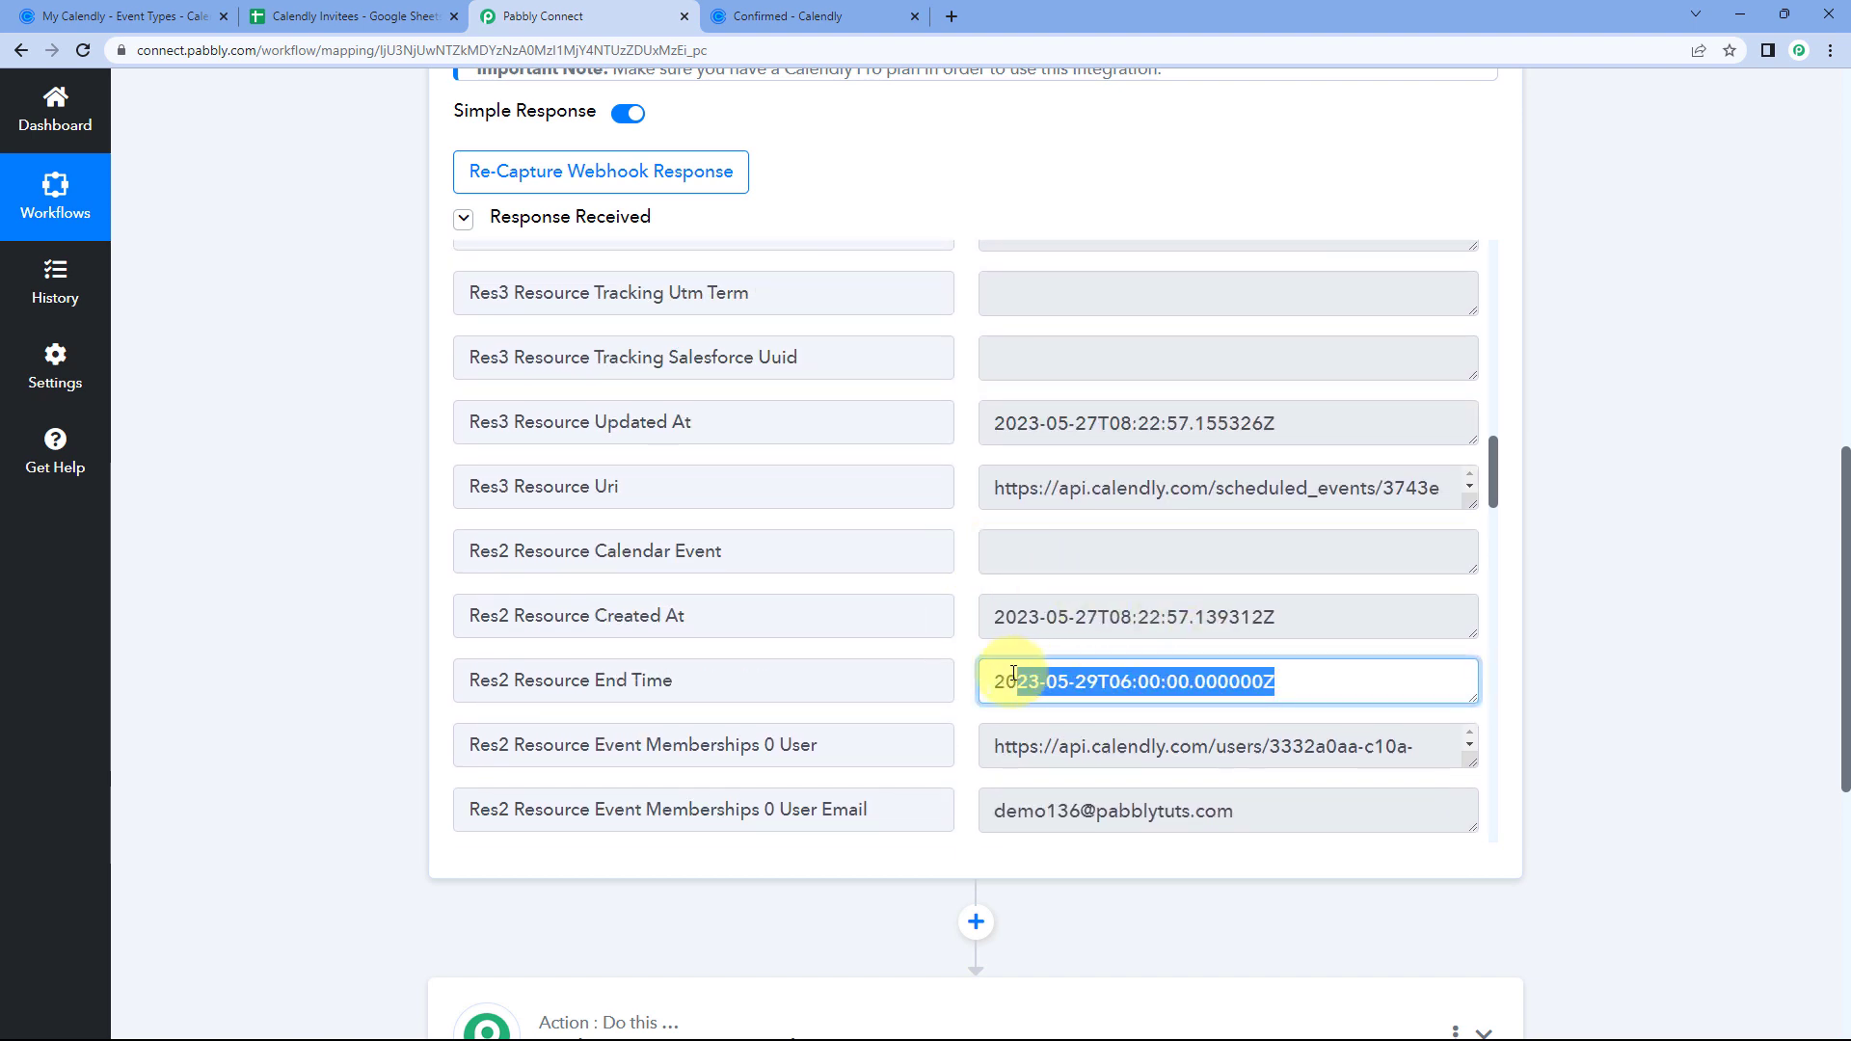
click(962, 671)
scroll(962, 669, down, 8)
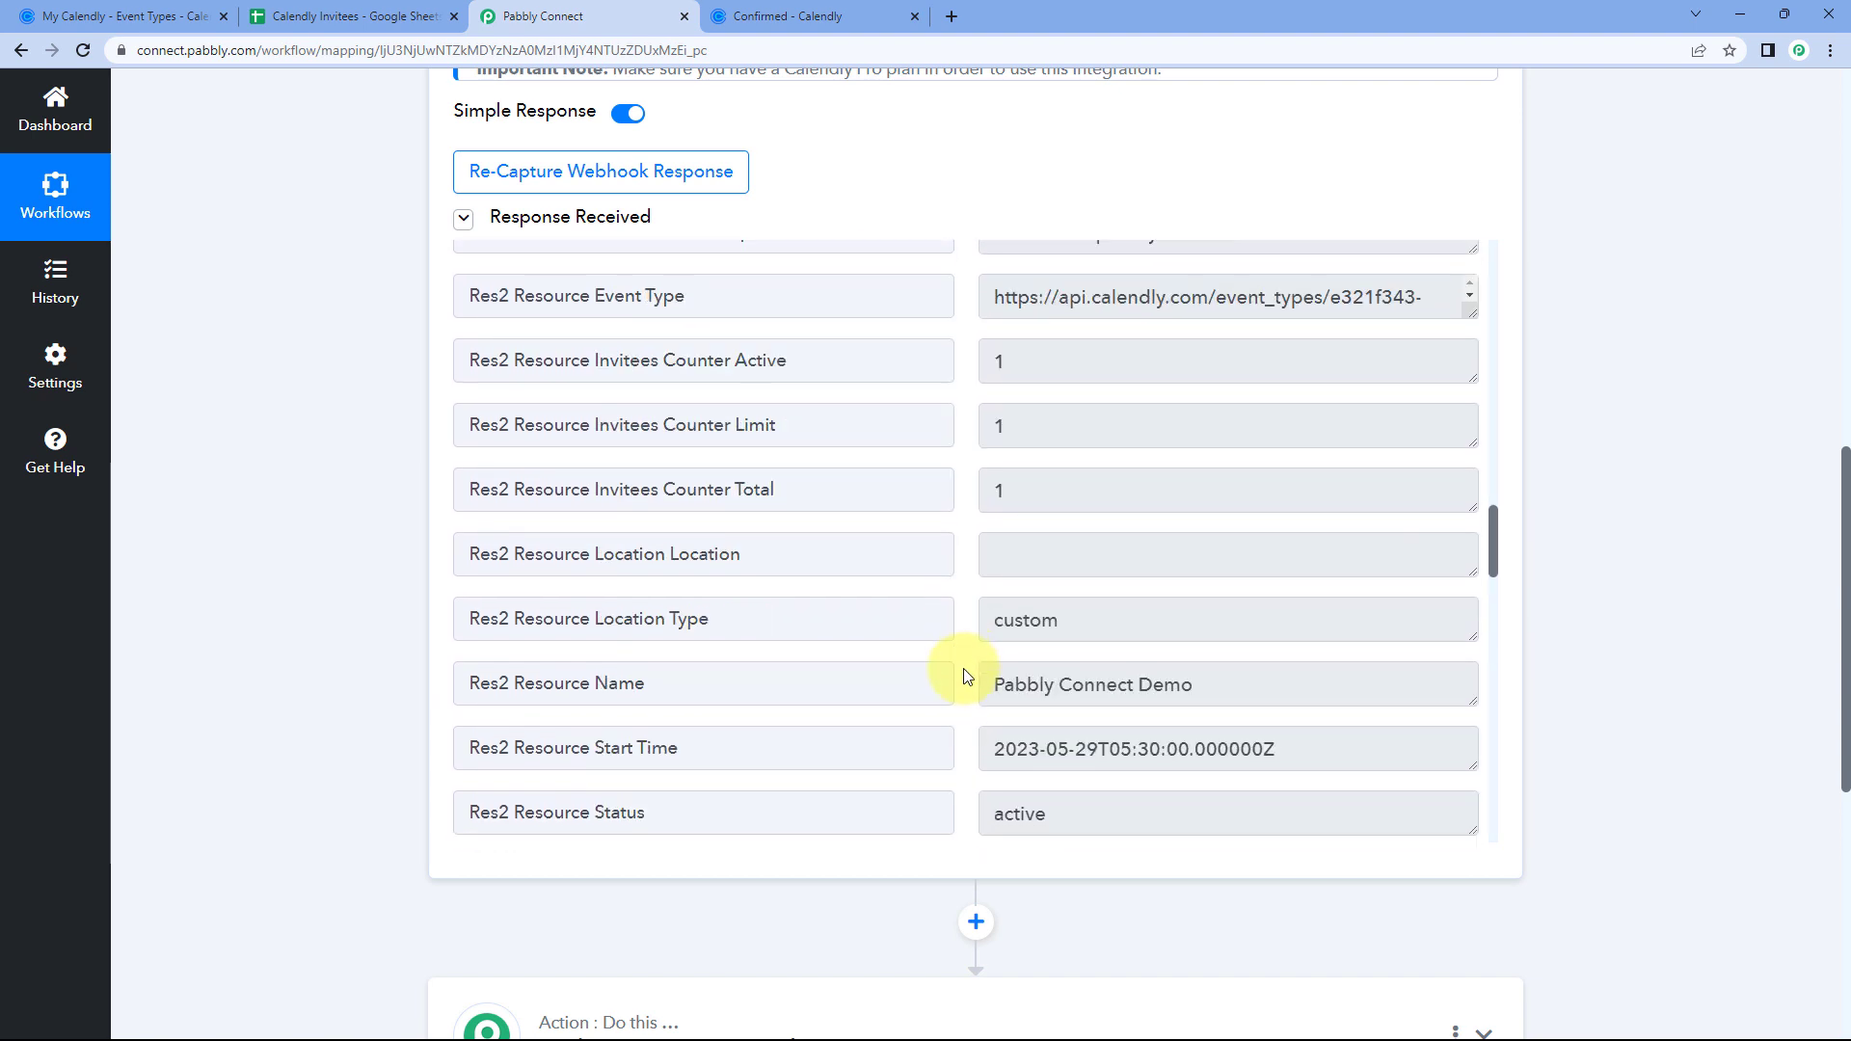
drag(995, 556, 1283, 558)
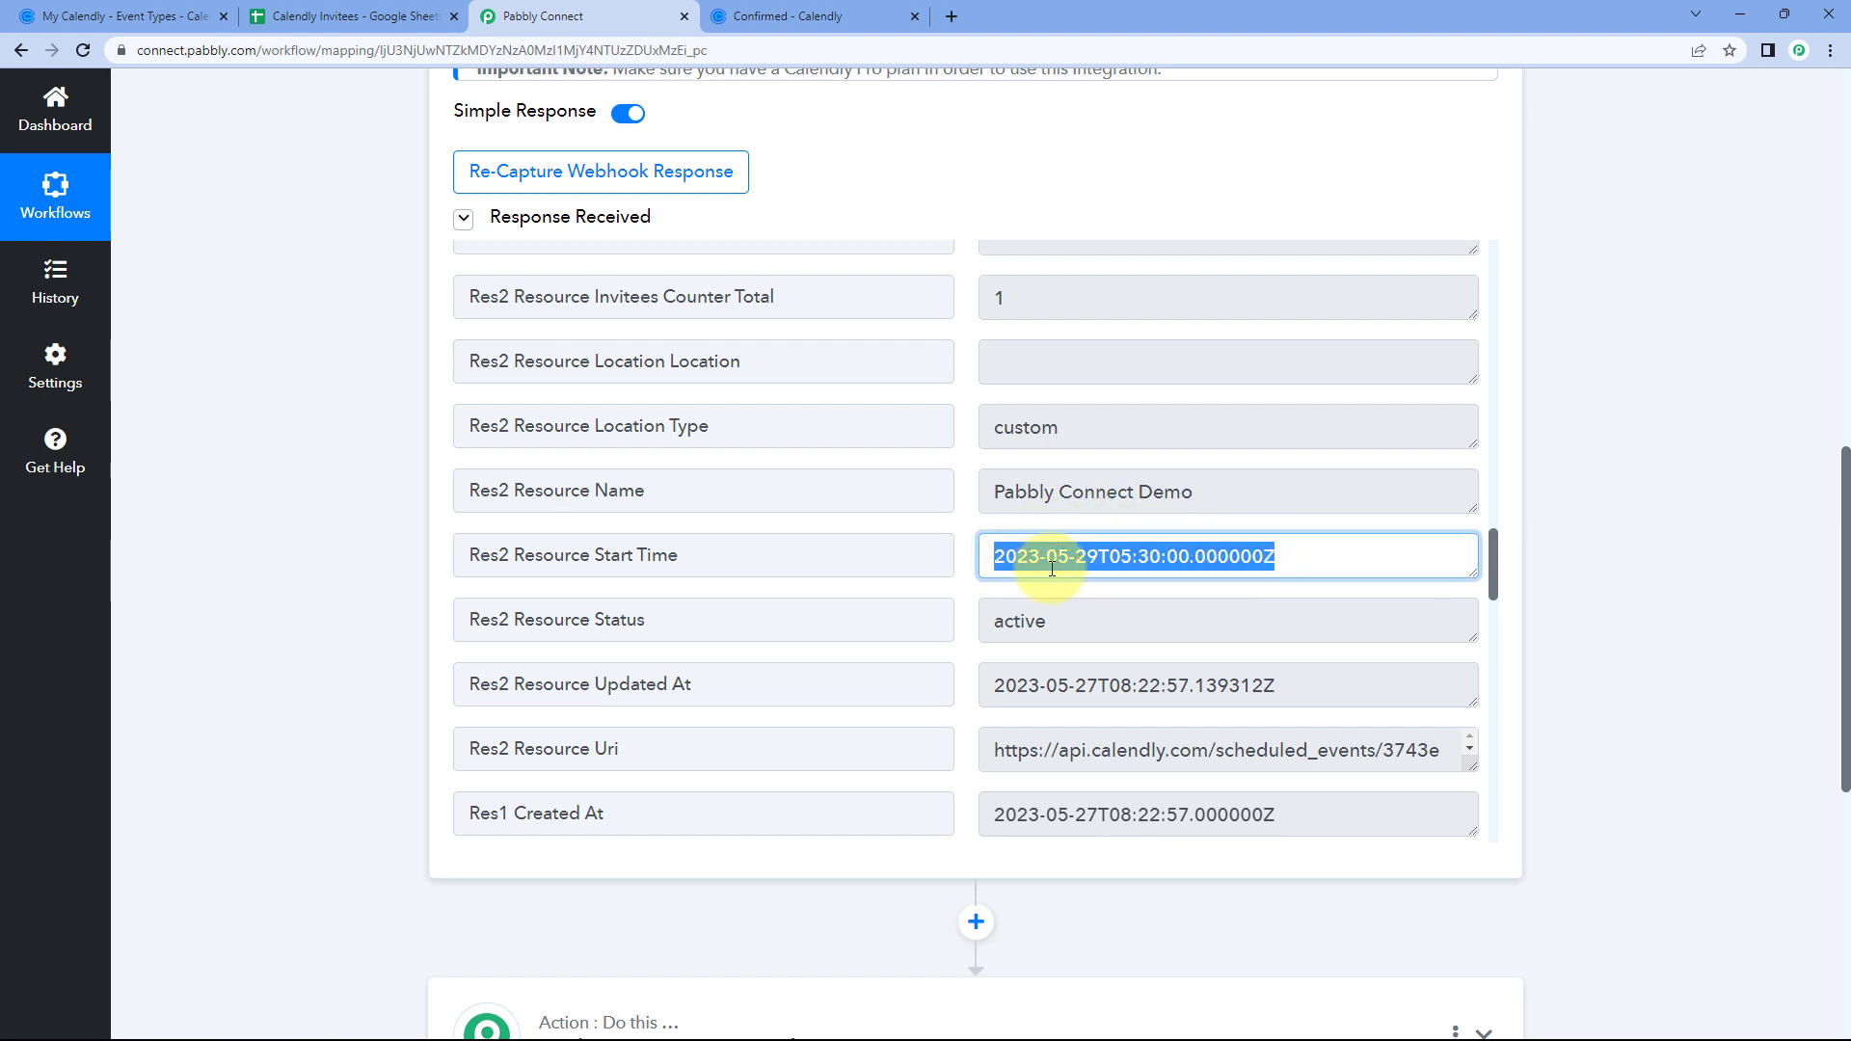
click(1079, 544)
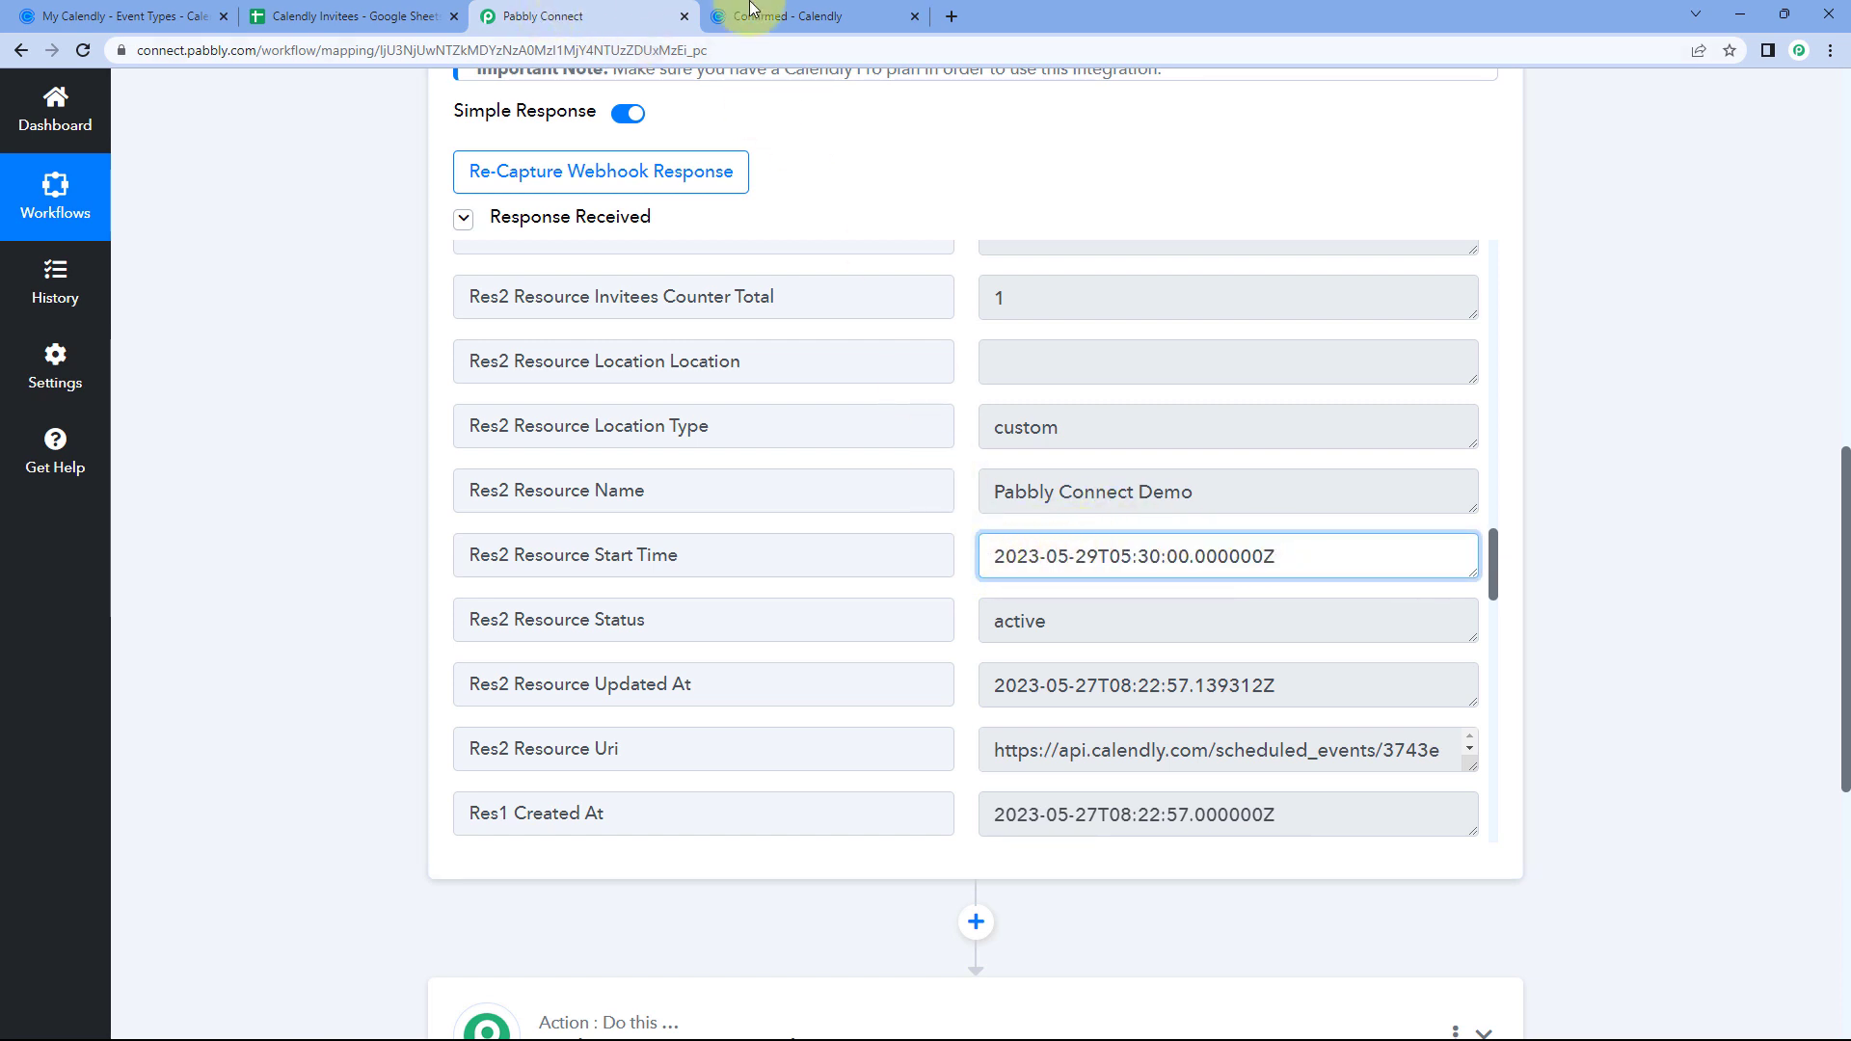
- Compare the response's start time with the date and time on the Calendly booking confirmation
click(788, 16)
drag(928, 460, 991, 461)
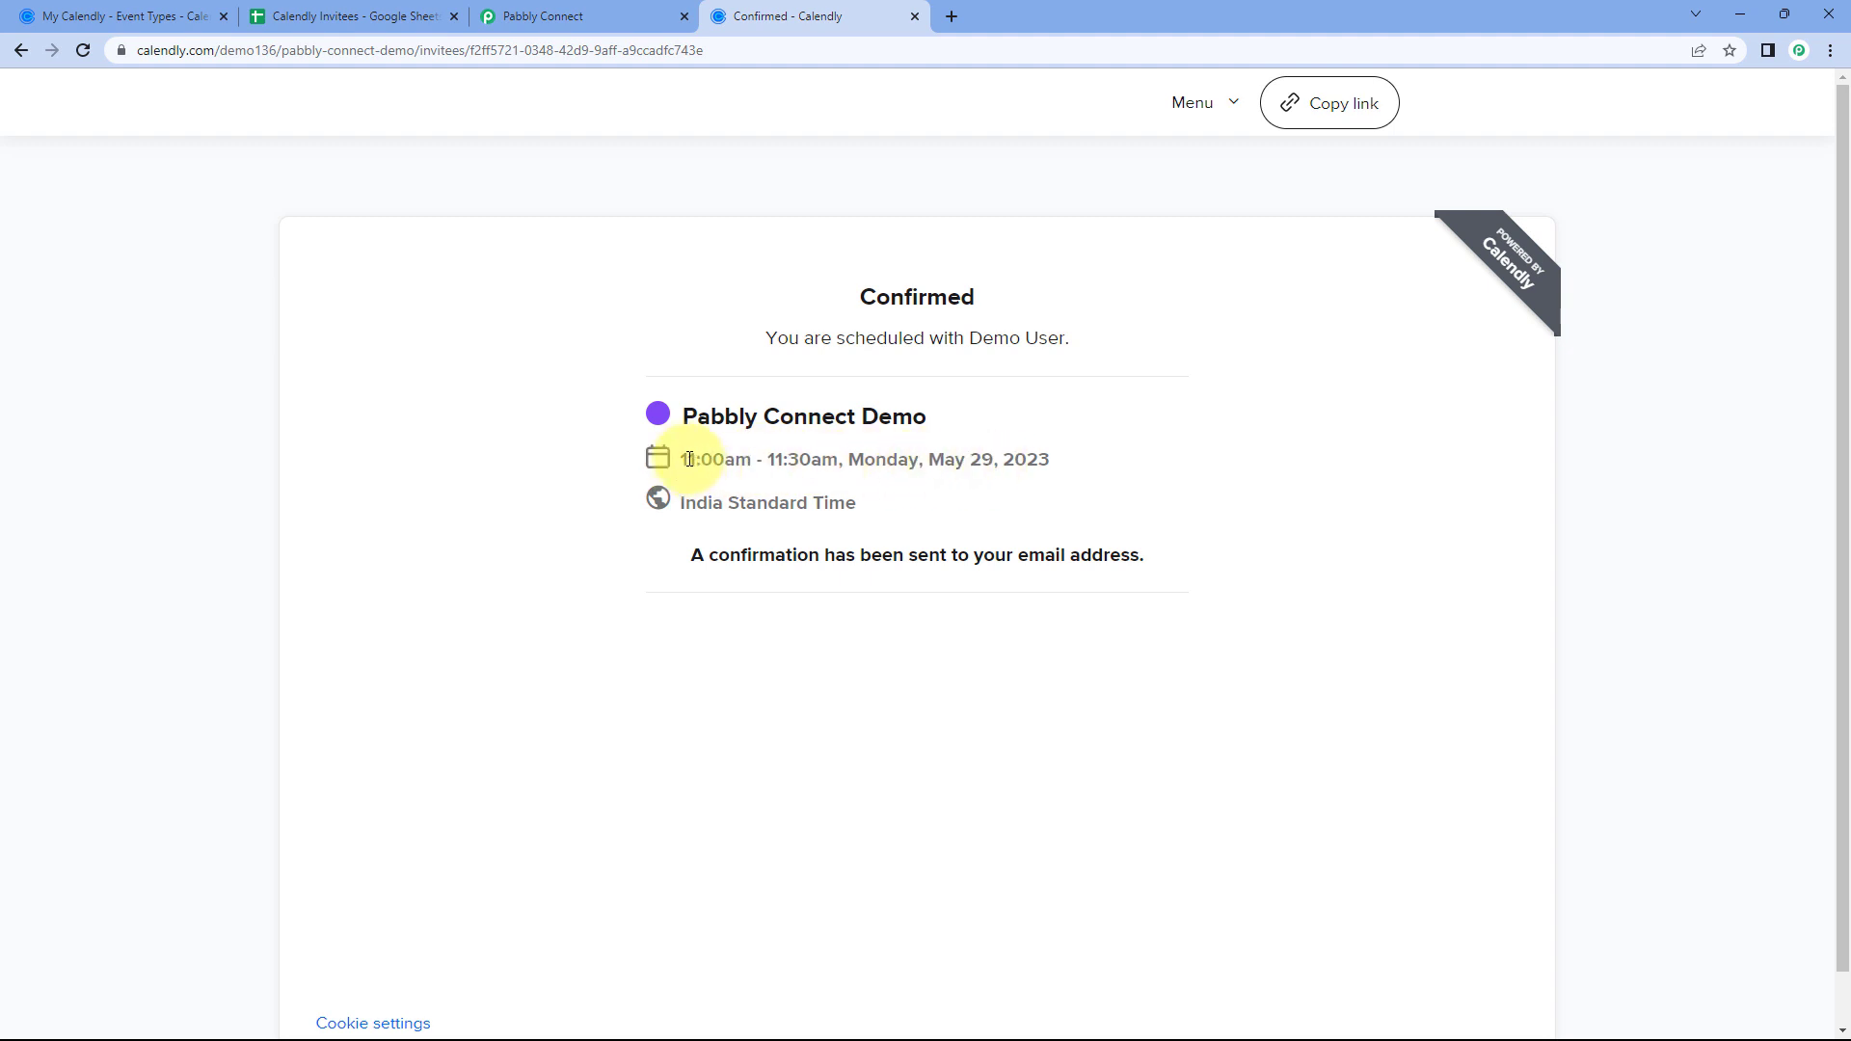
drag(687, 460, 839, 460)
click(540, 16)
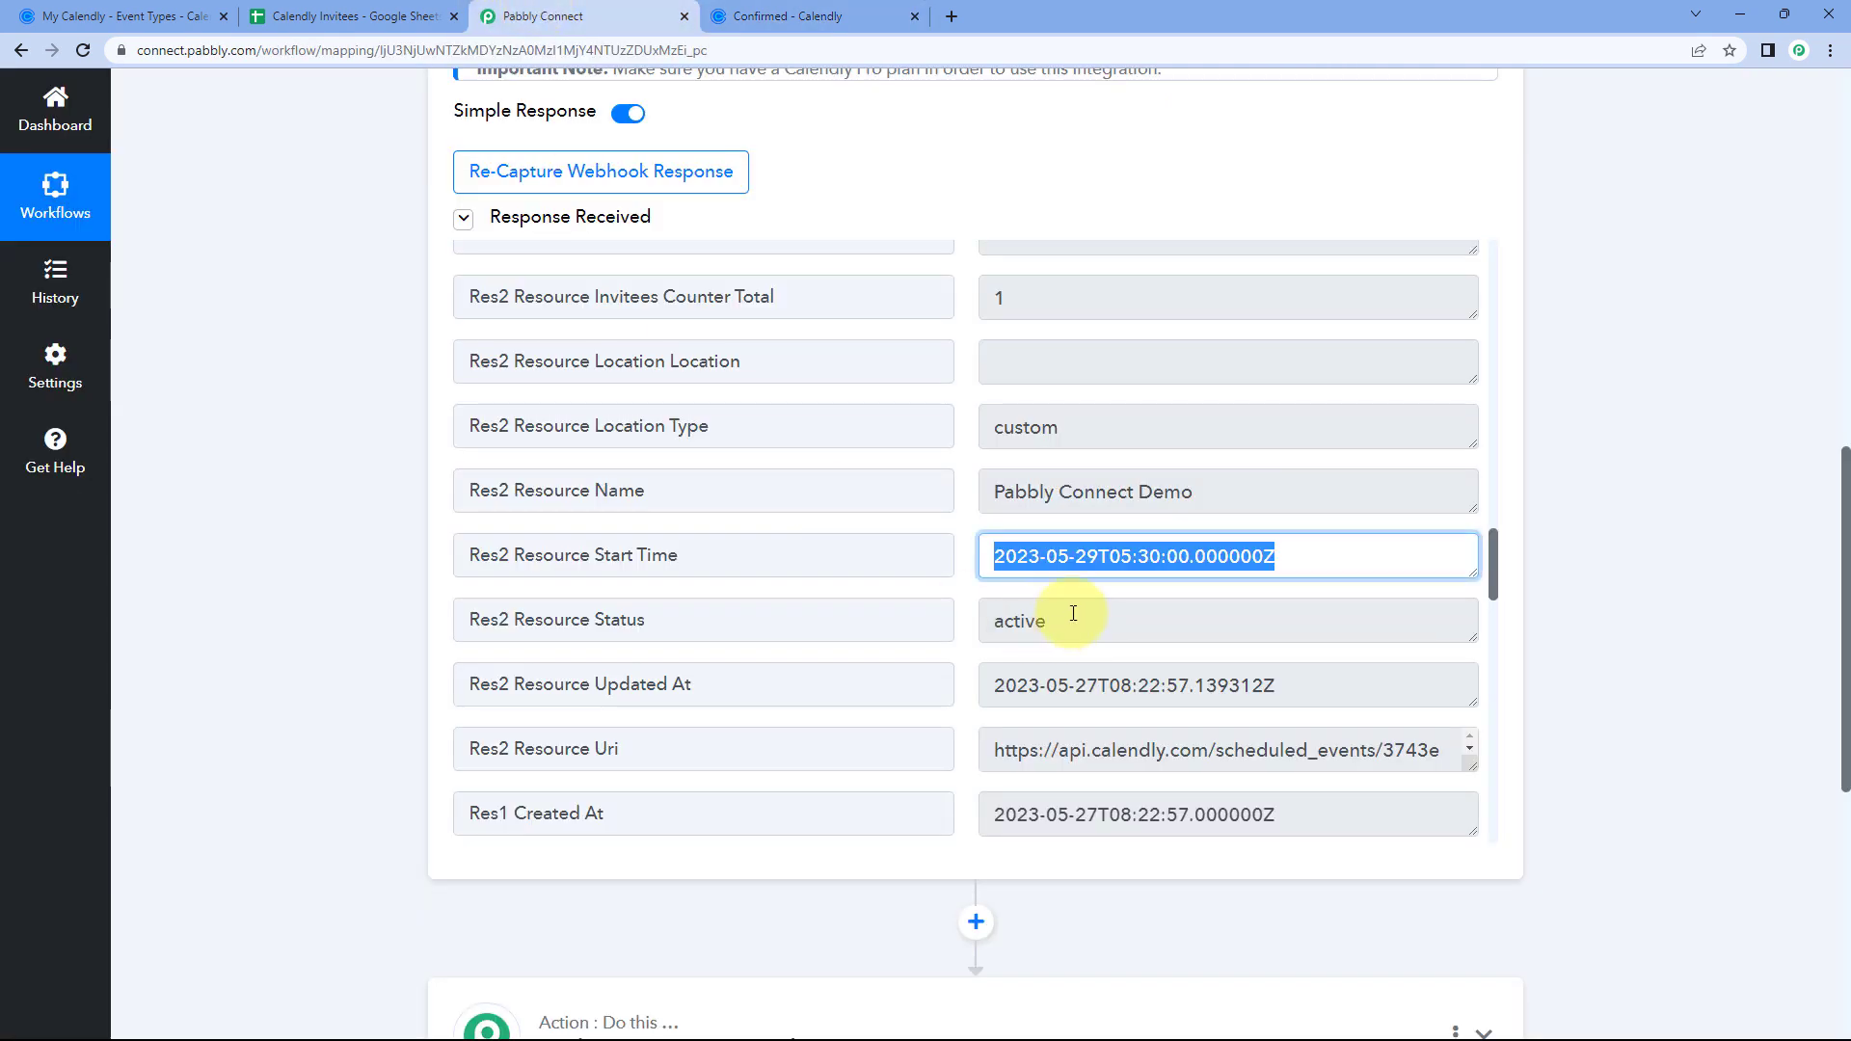
- Examine the date part and the time part of the Res2 Resource Start Time value
click(1030, 566)
drag(994, 559, 1092, 558)
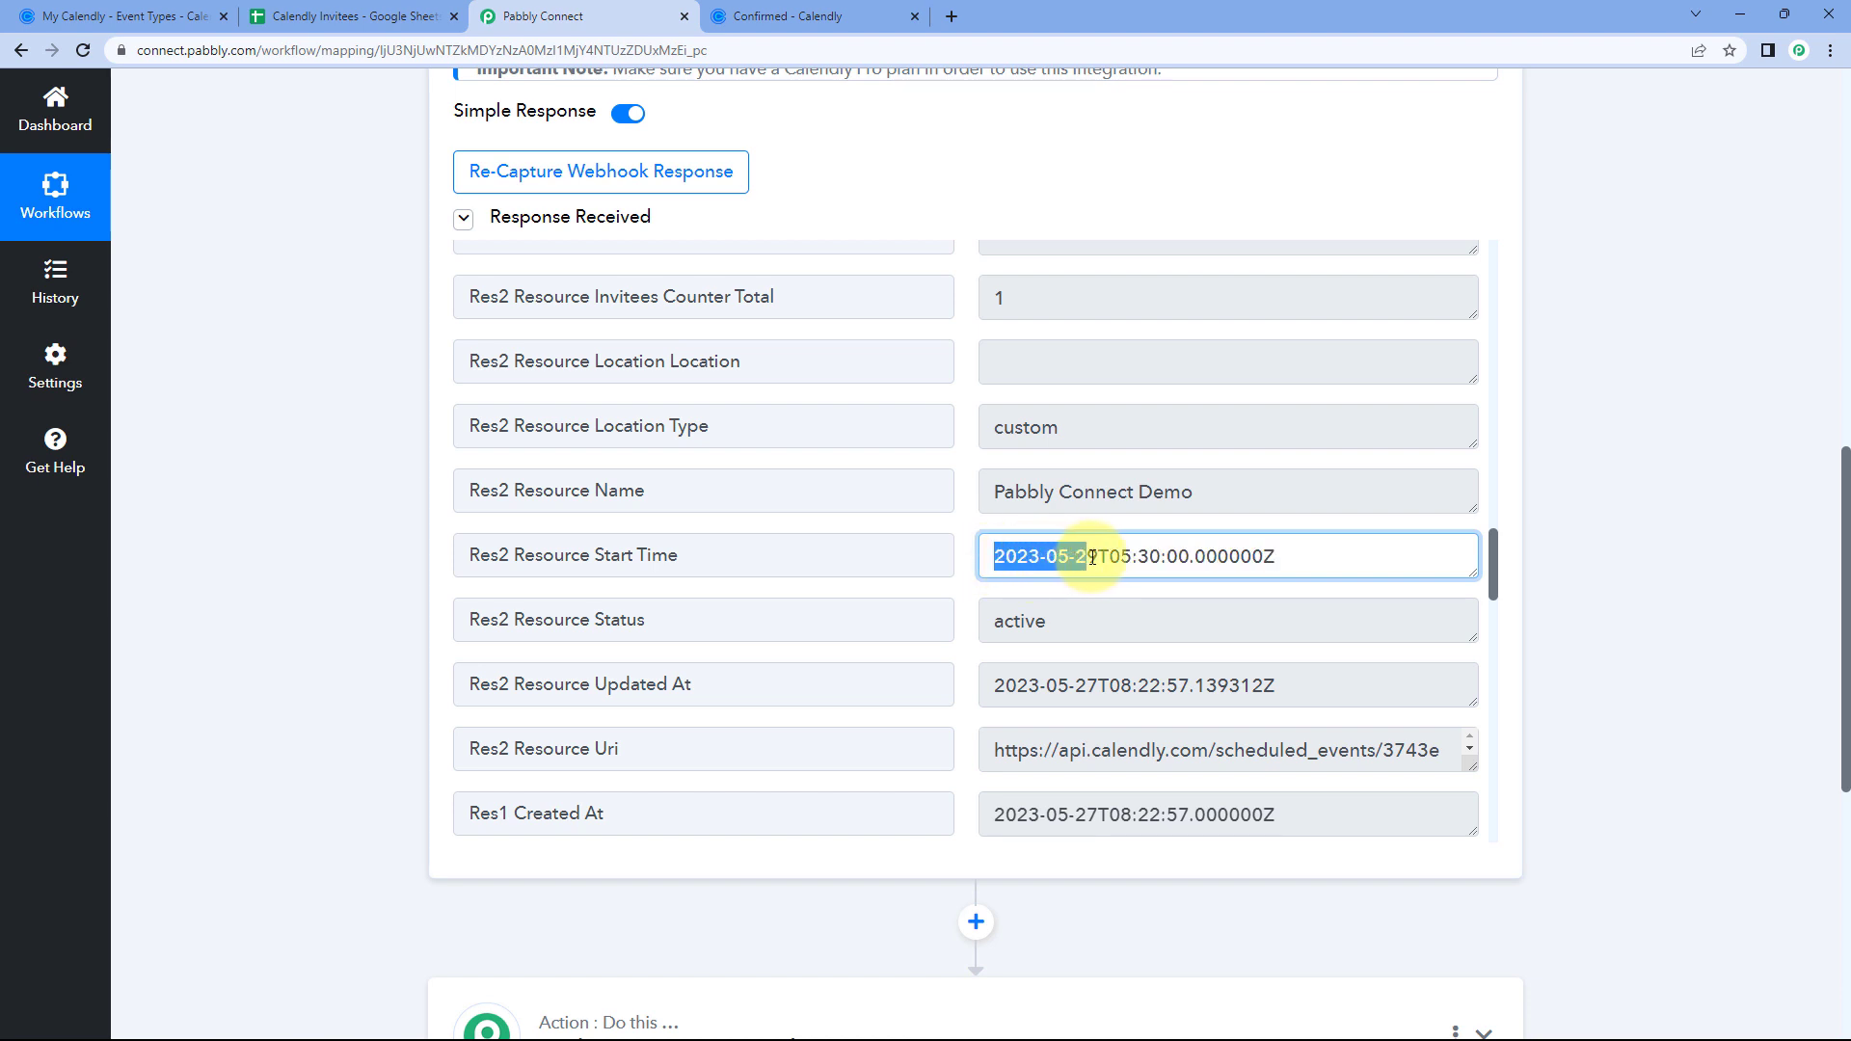
click(1108, 562)
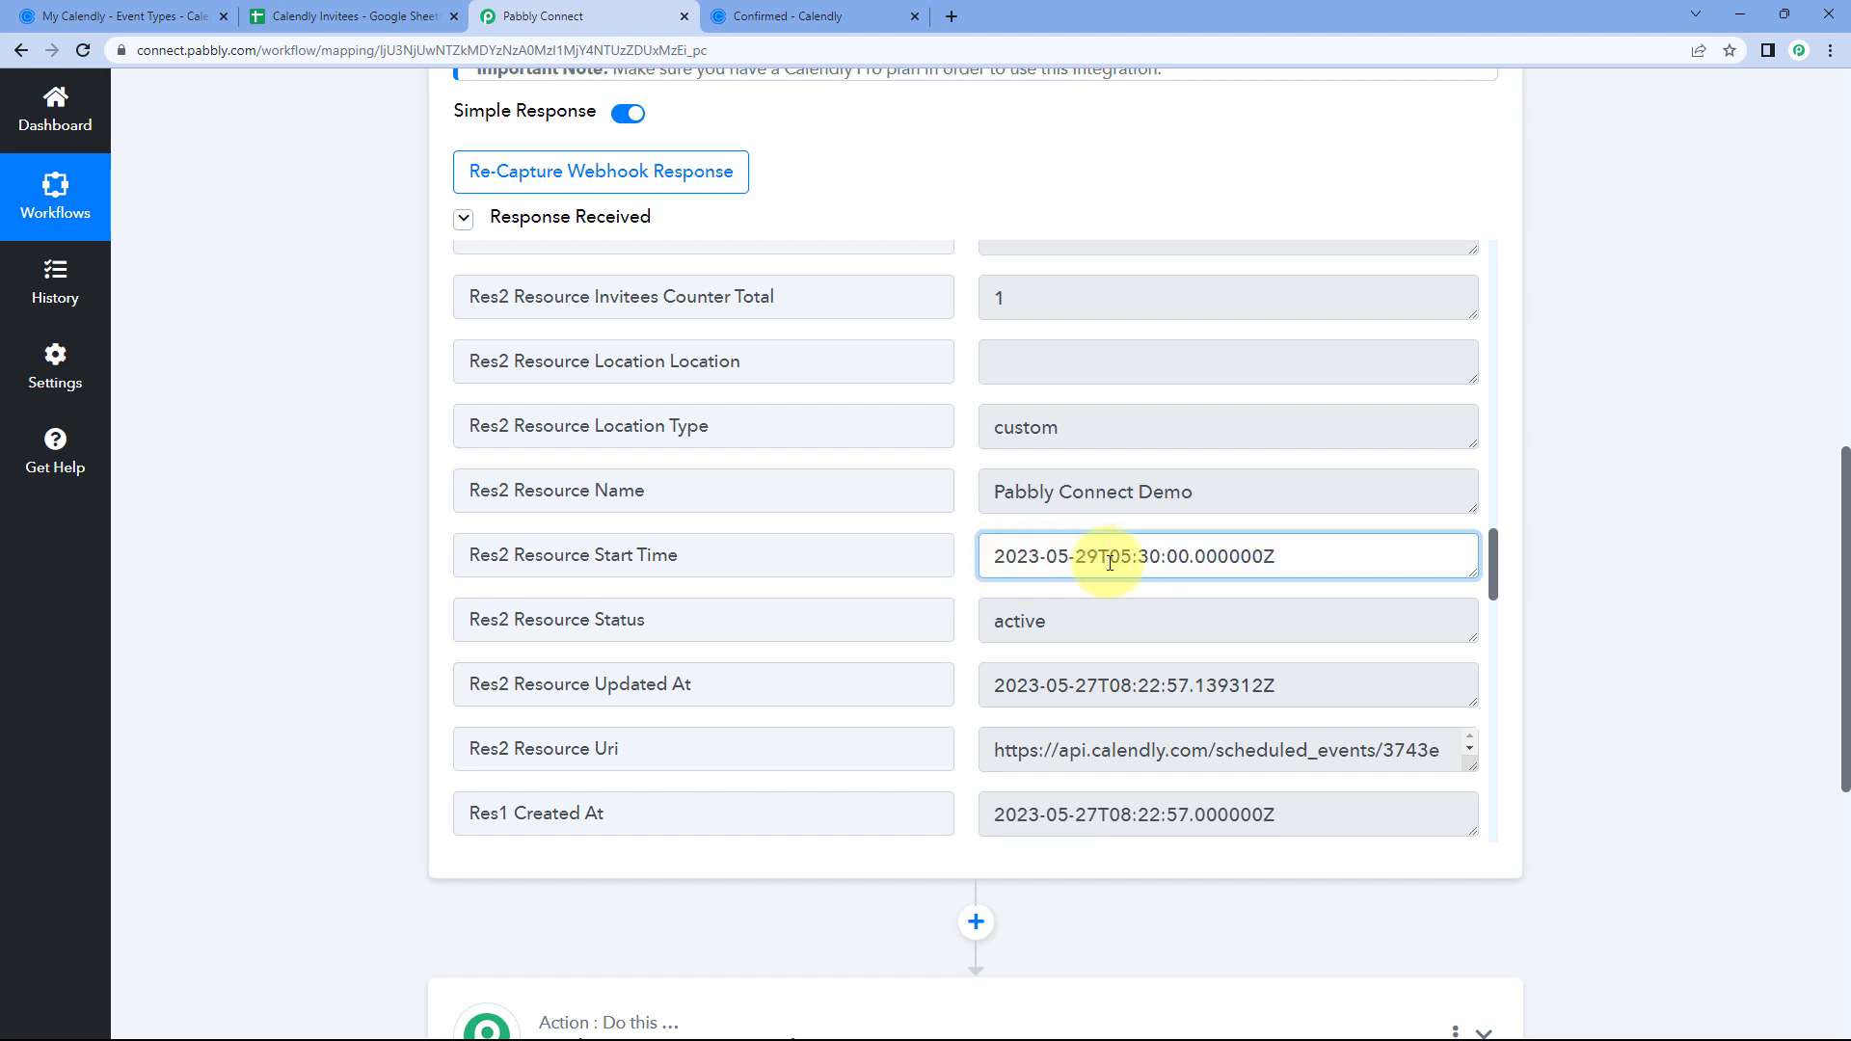
drag(1109, 559, 1214, 558)
click(1174, 518)
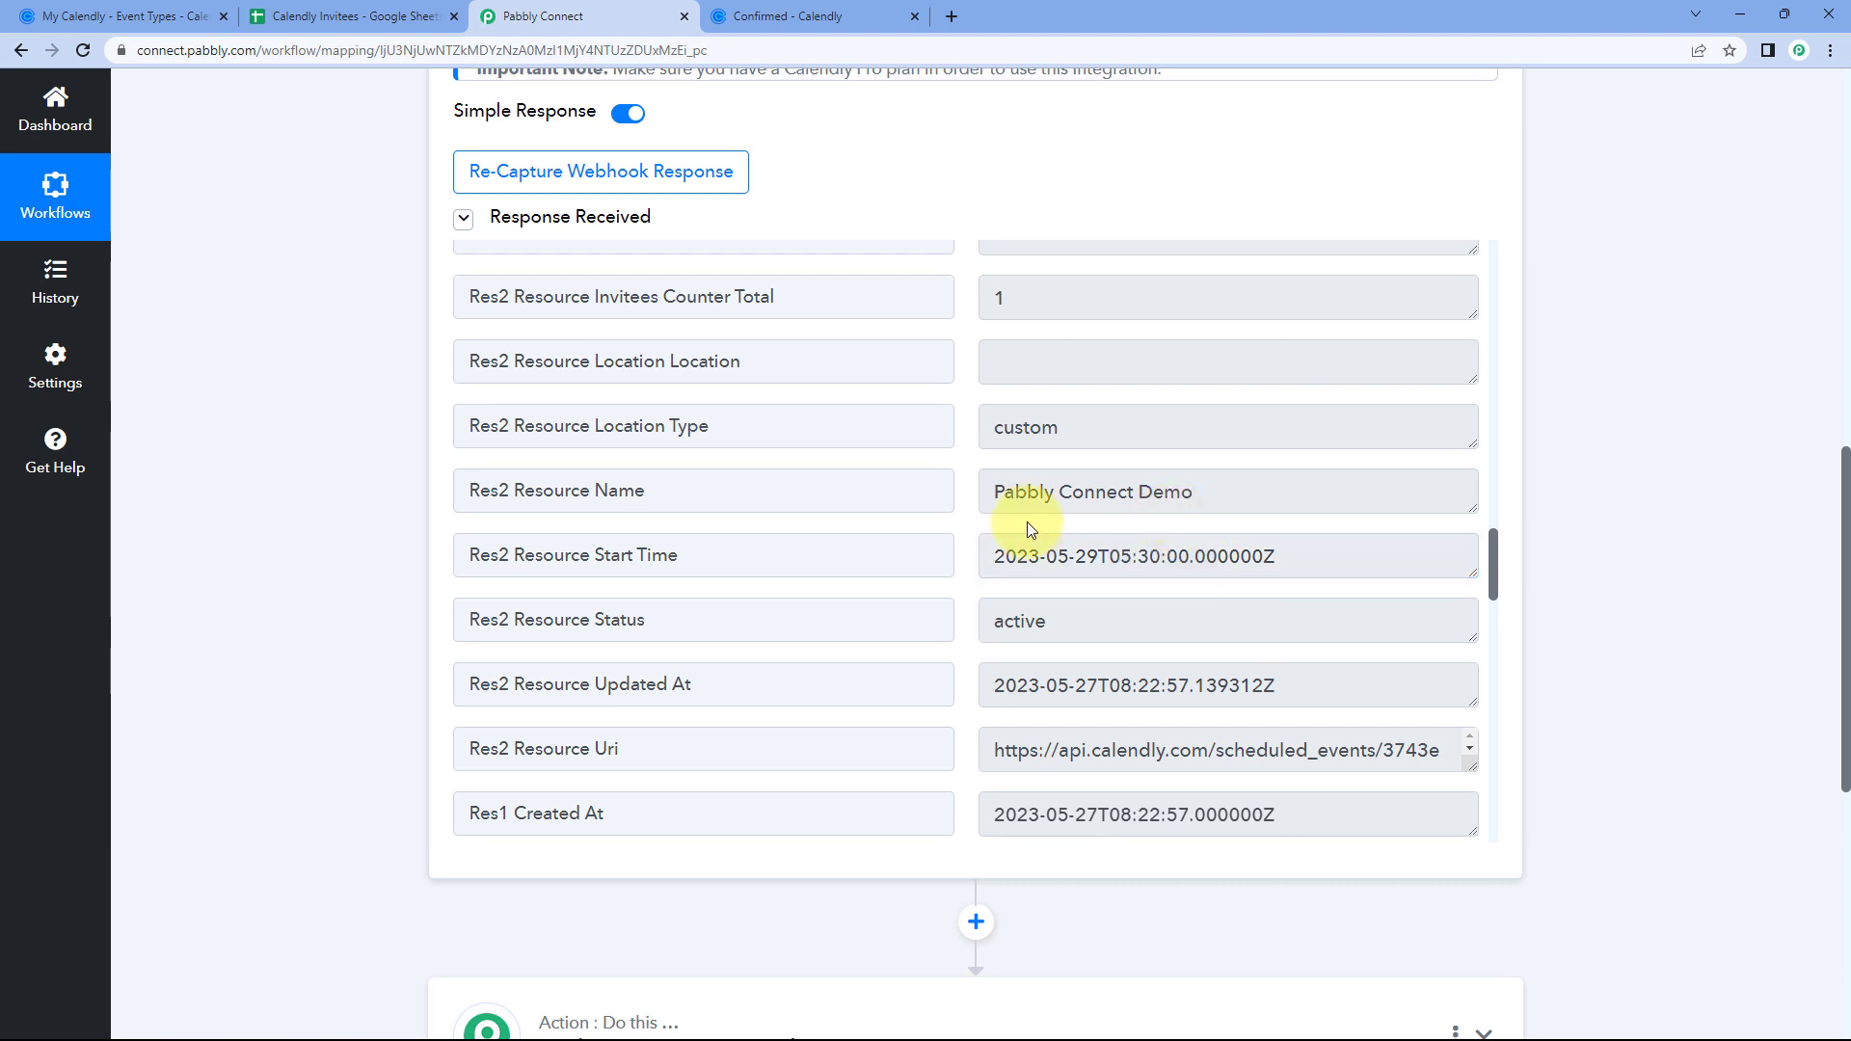
- Check the time zone and booked time slot on the Calendly booking confirmation, and return to the Pabbly Connect workflow
click(904, 12)
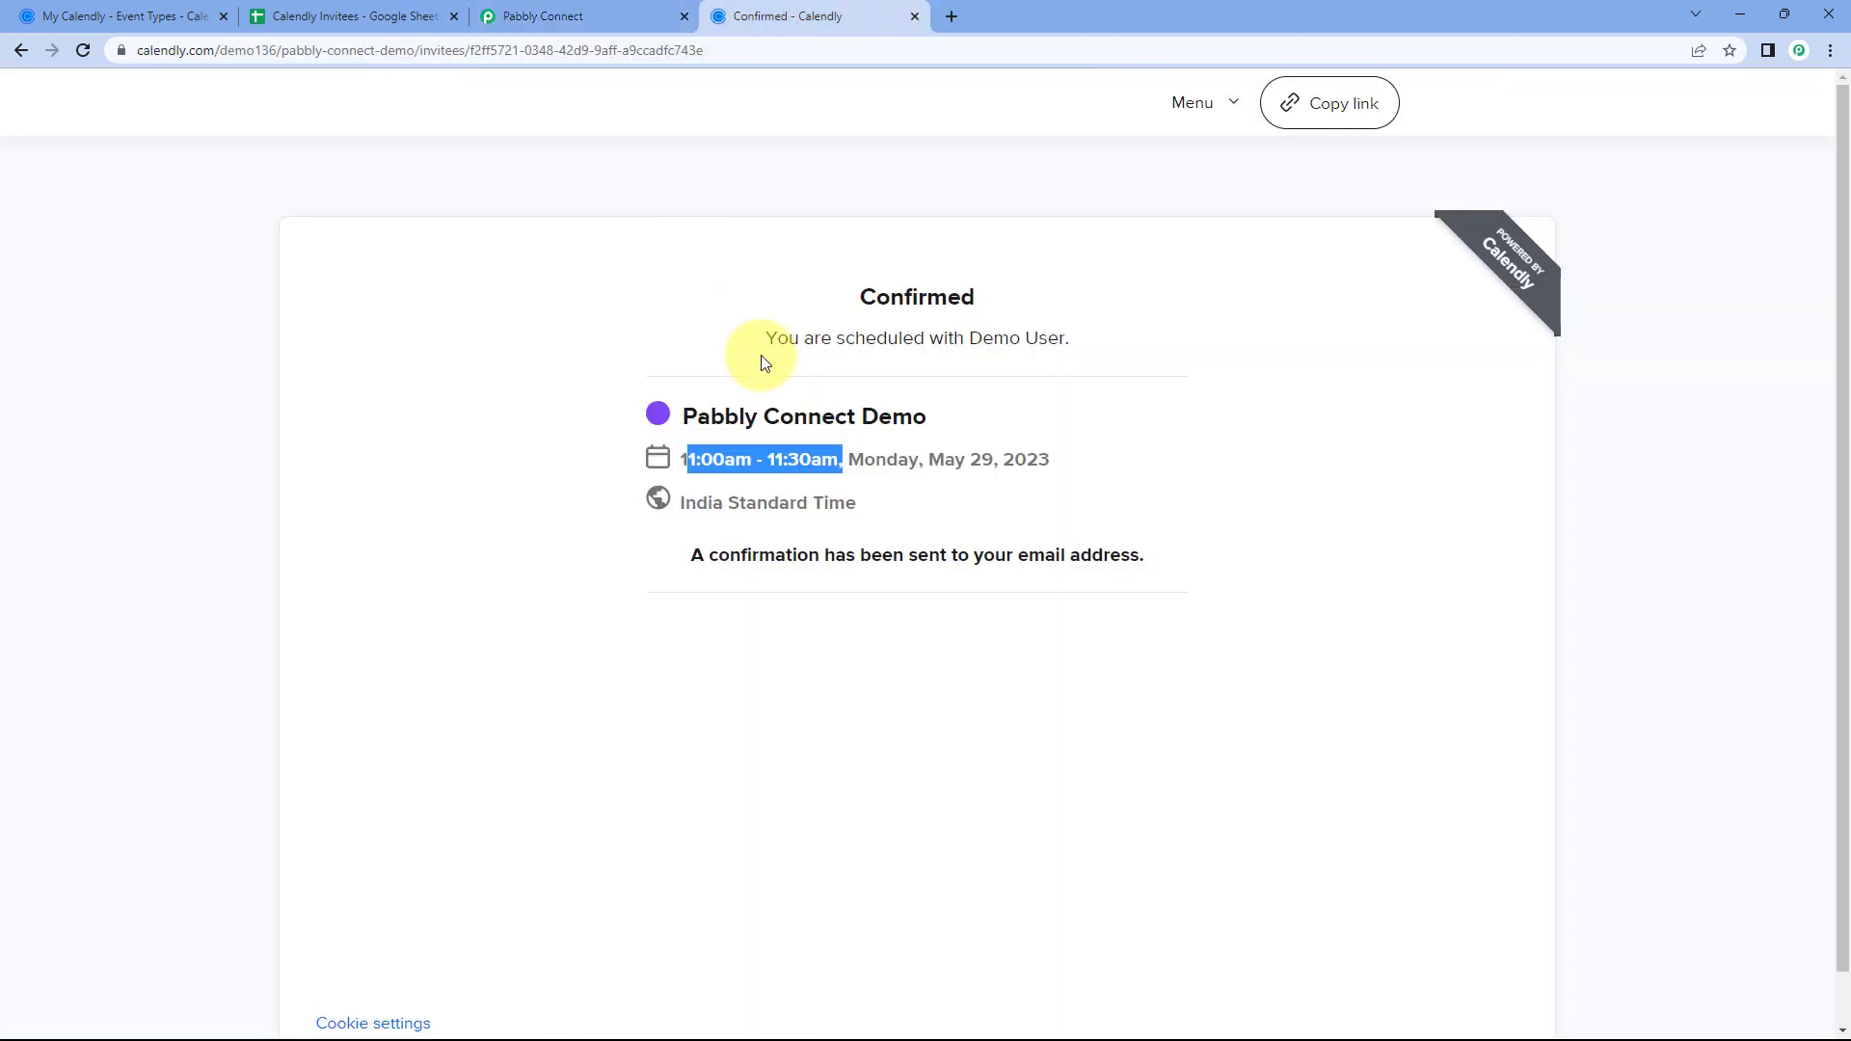
click(789, 490)
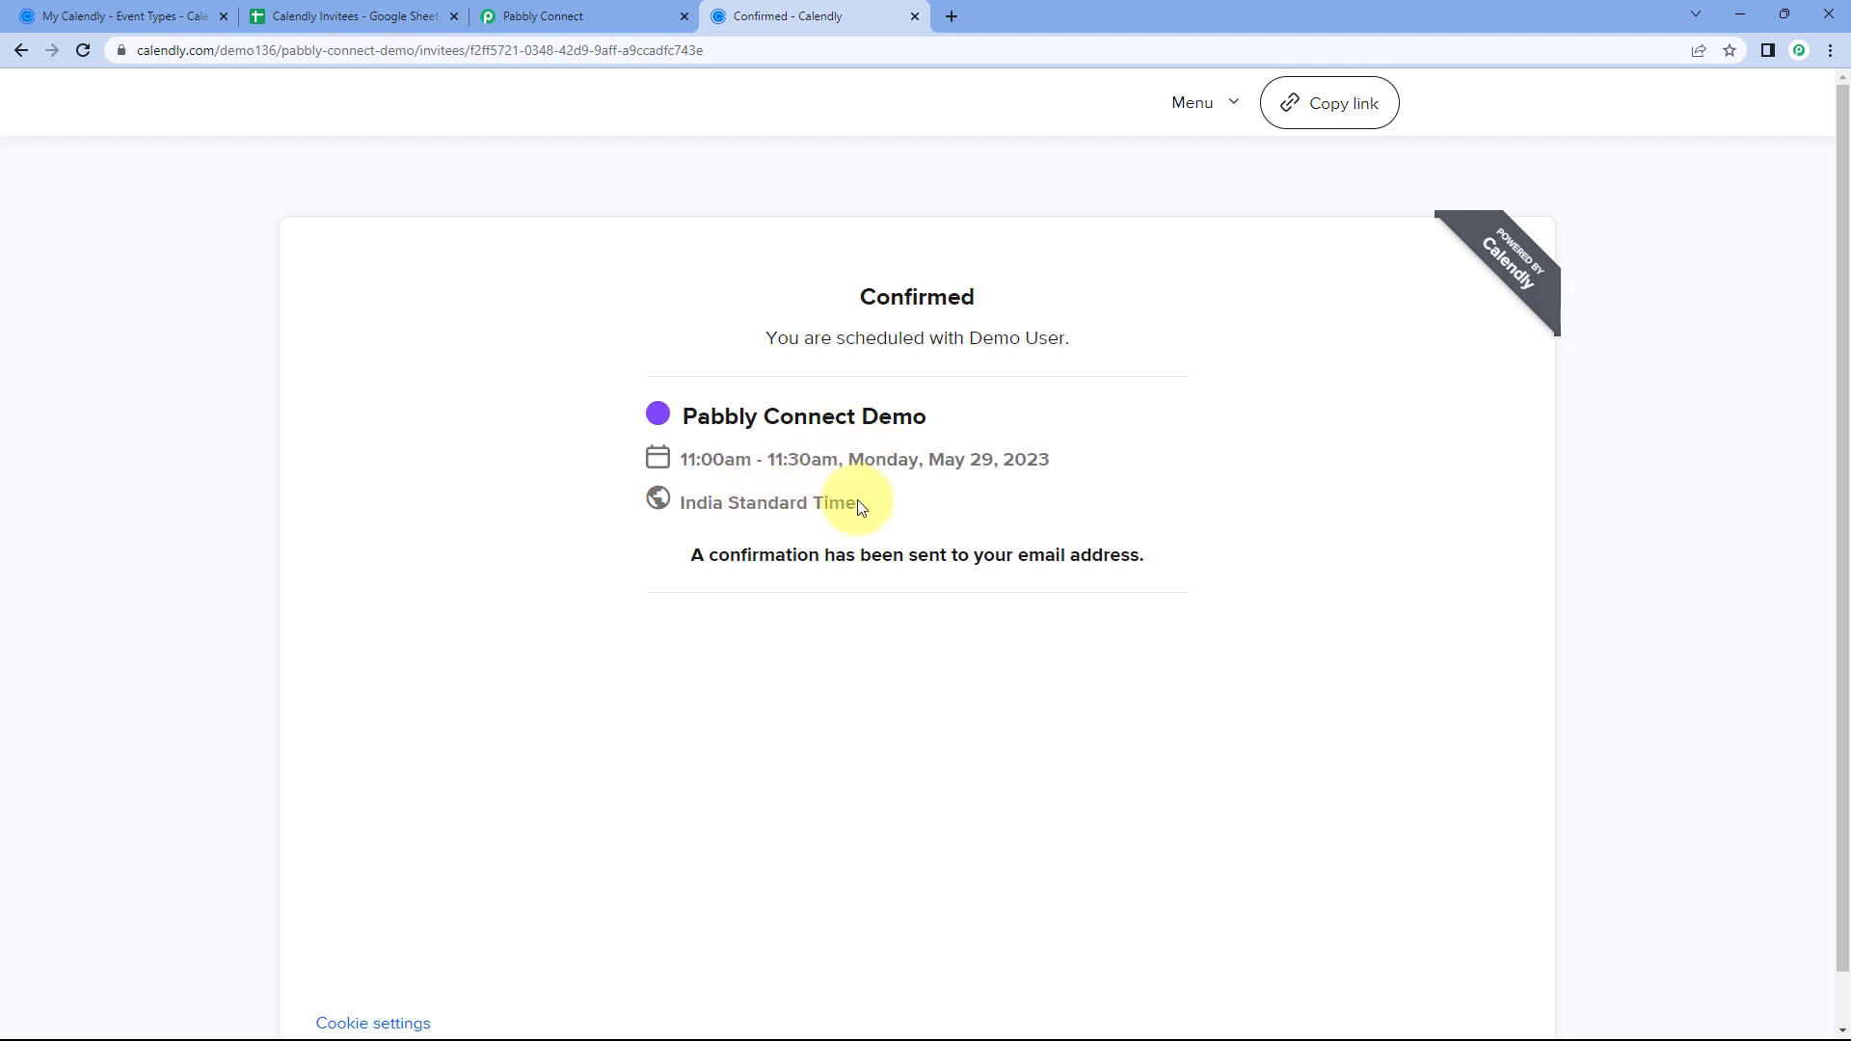
drag(859, 502, 680, 509)
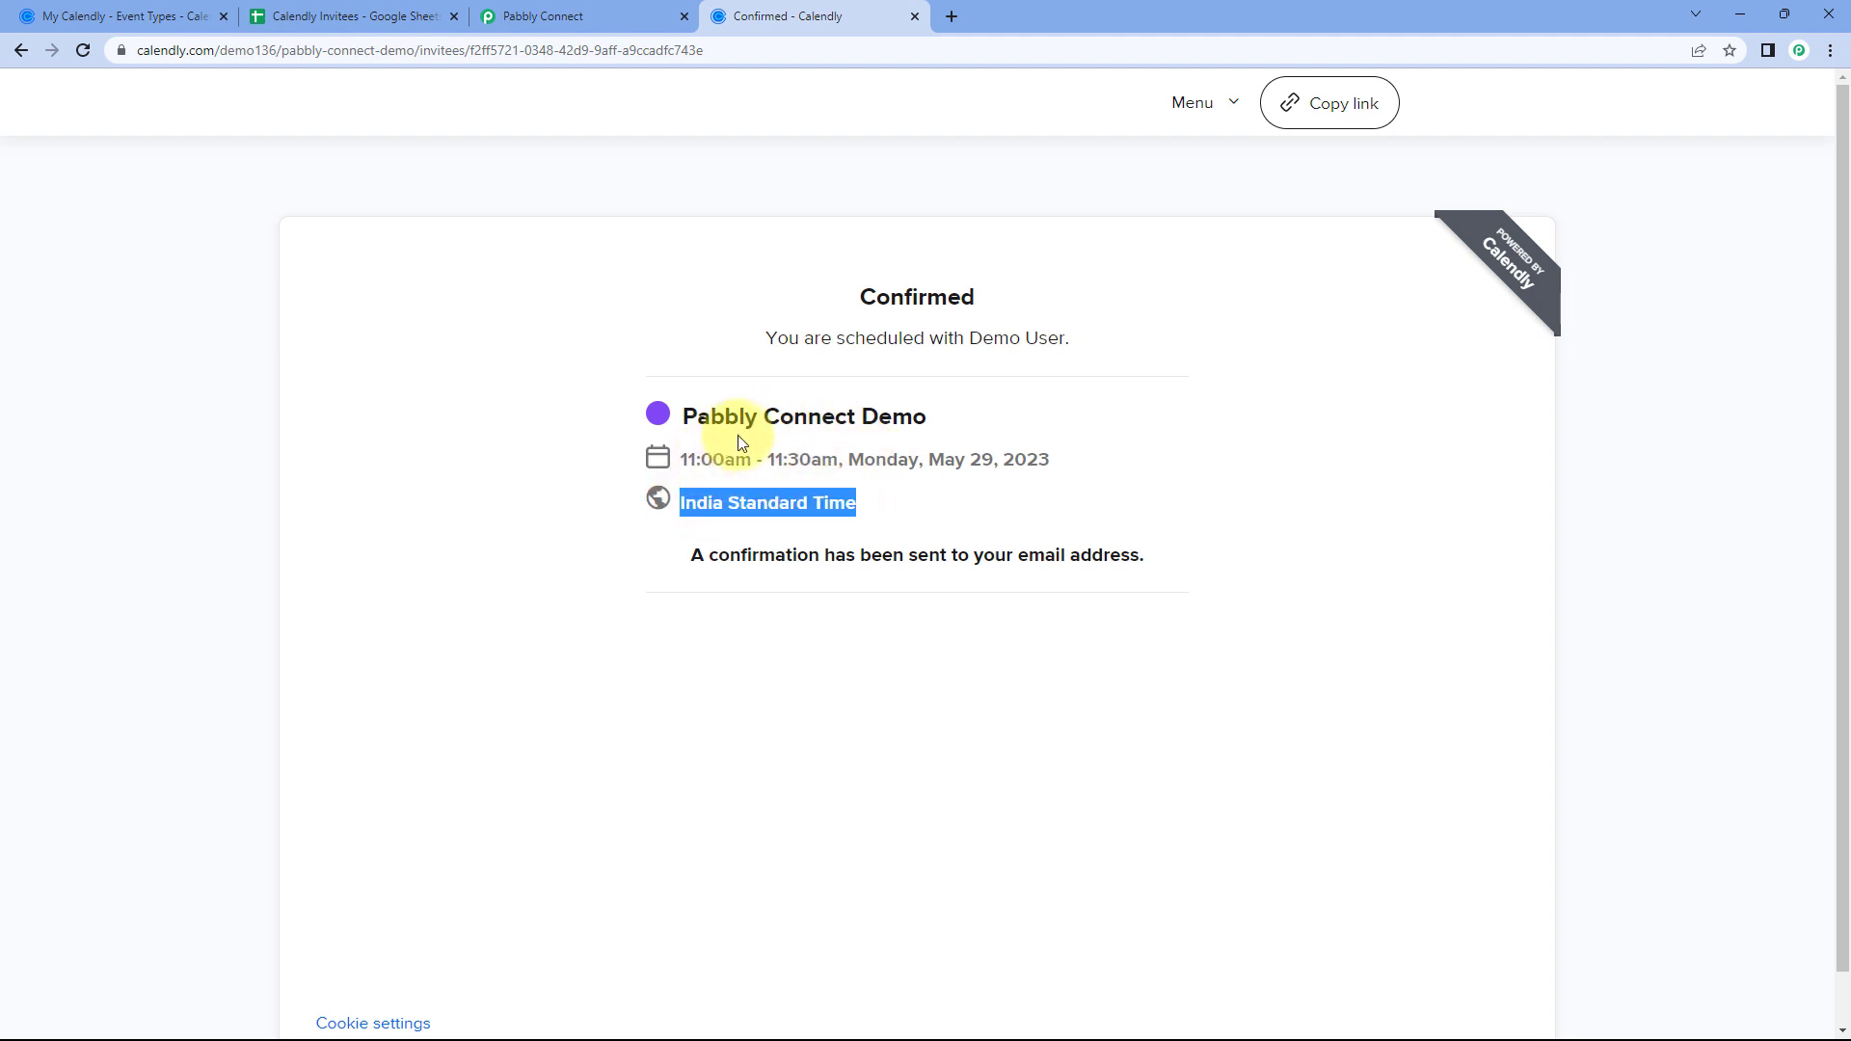
drag(682, 459, 837, 458)
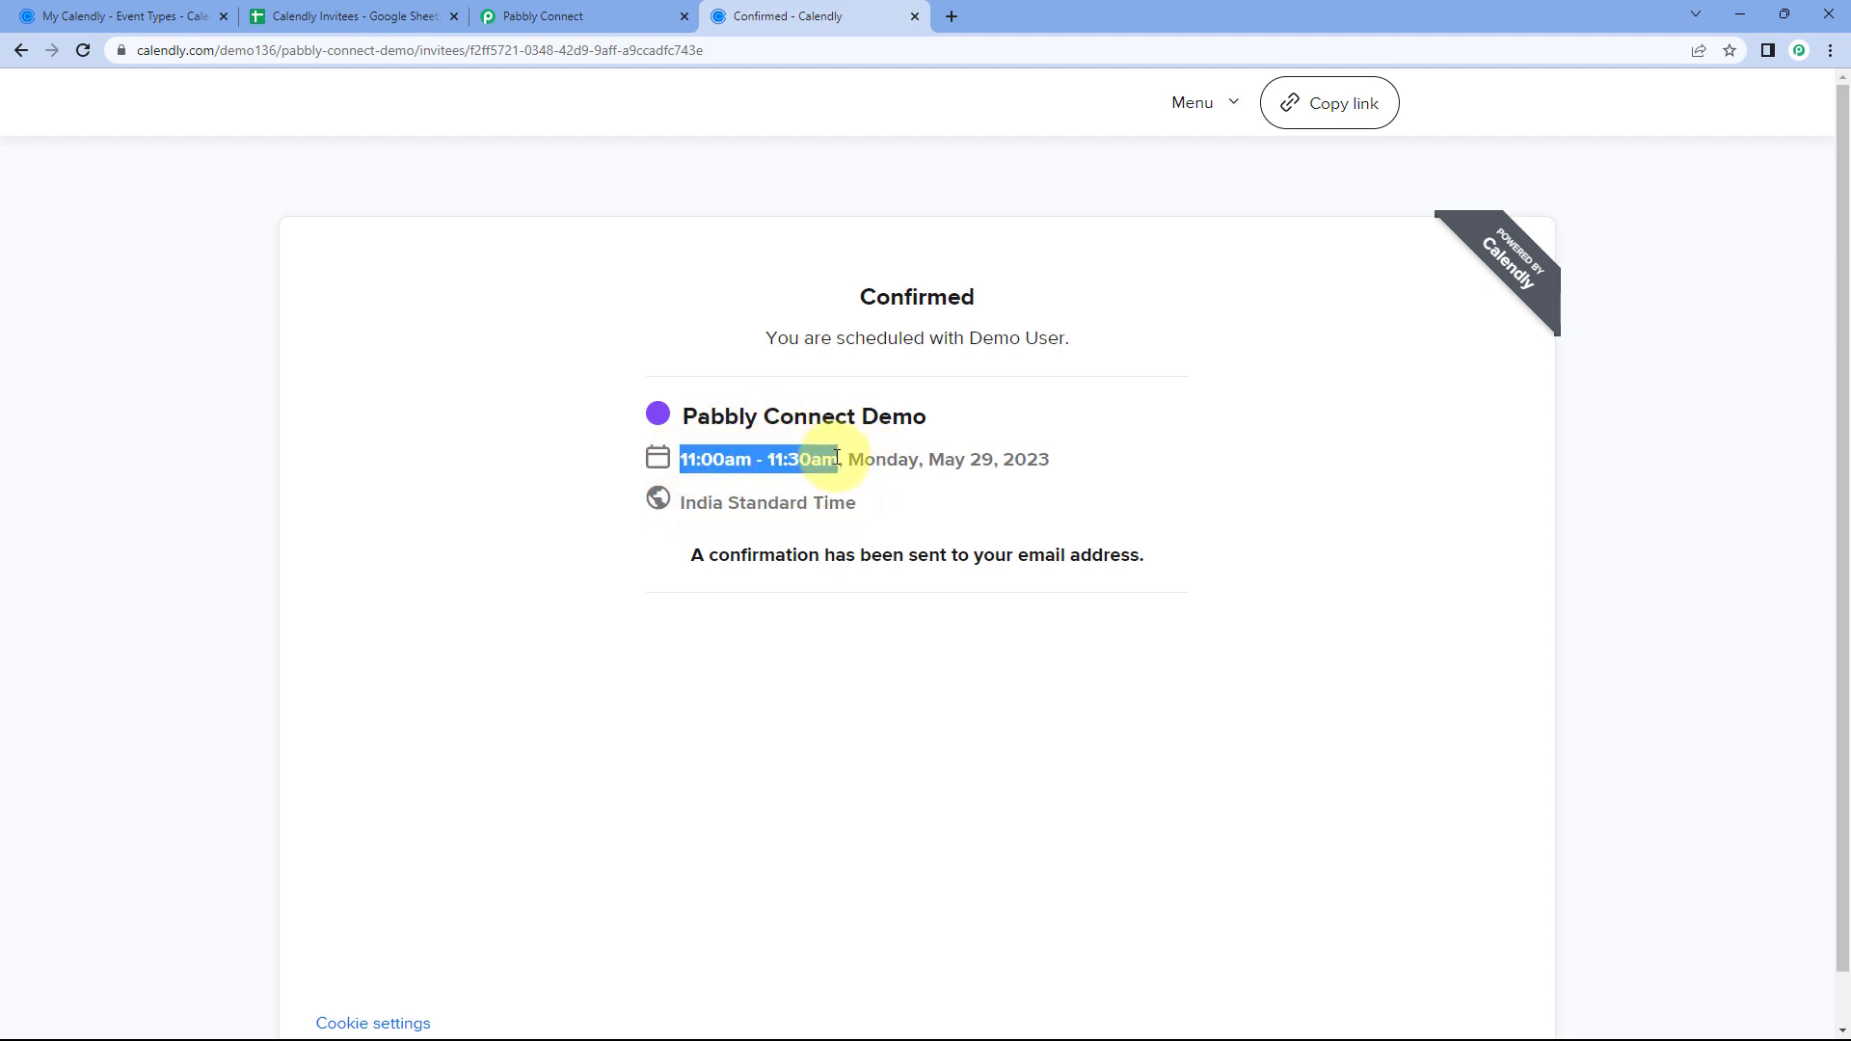
click(579, 19)
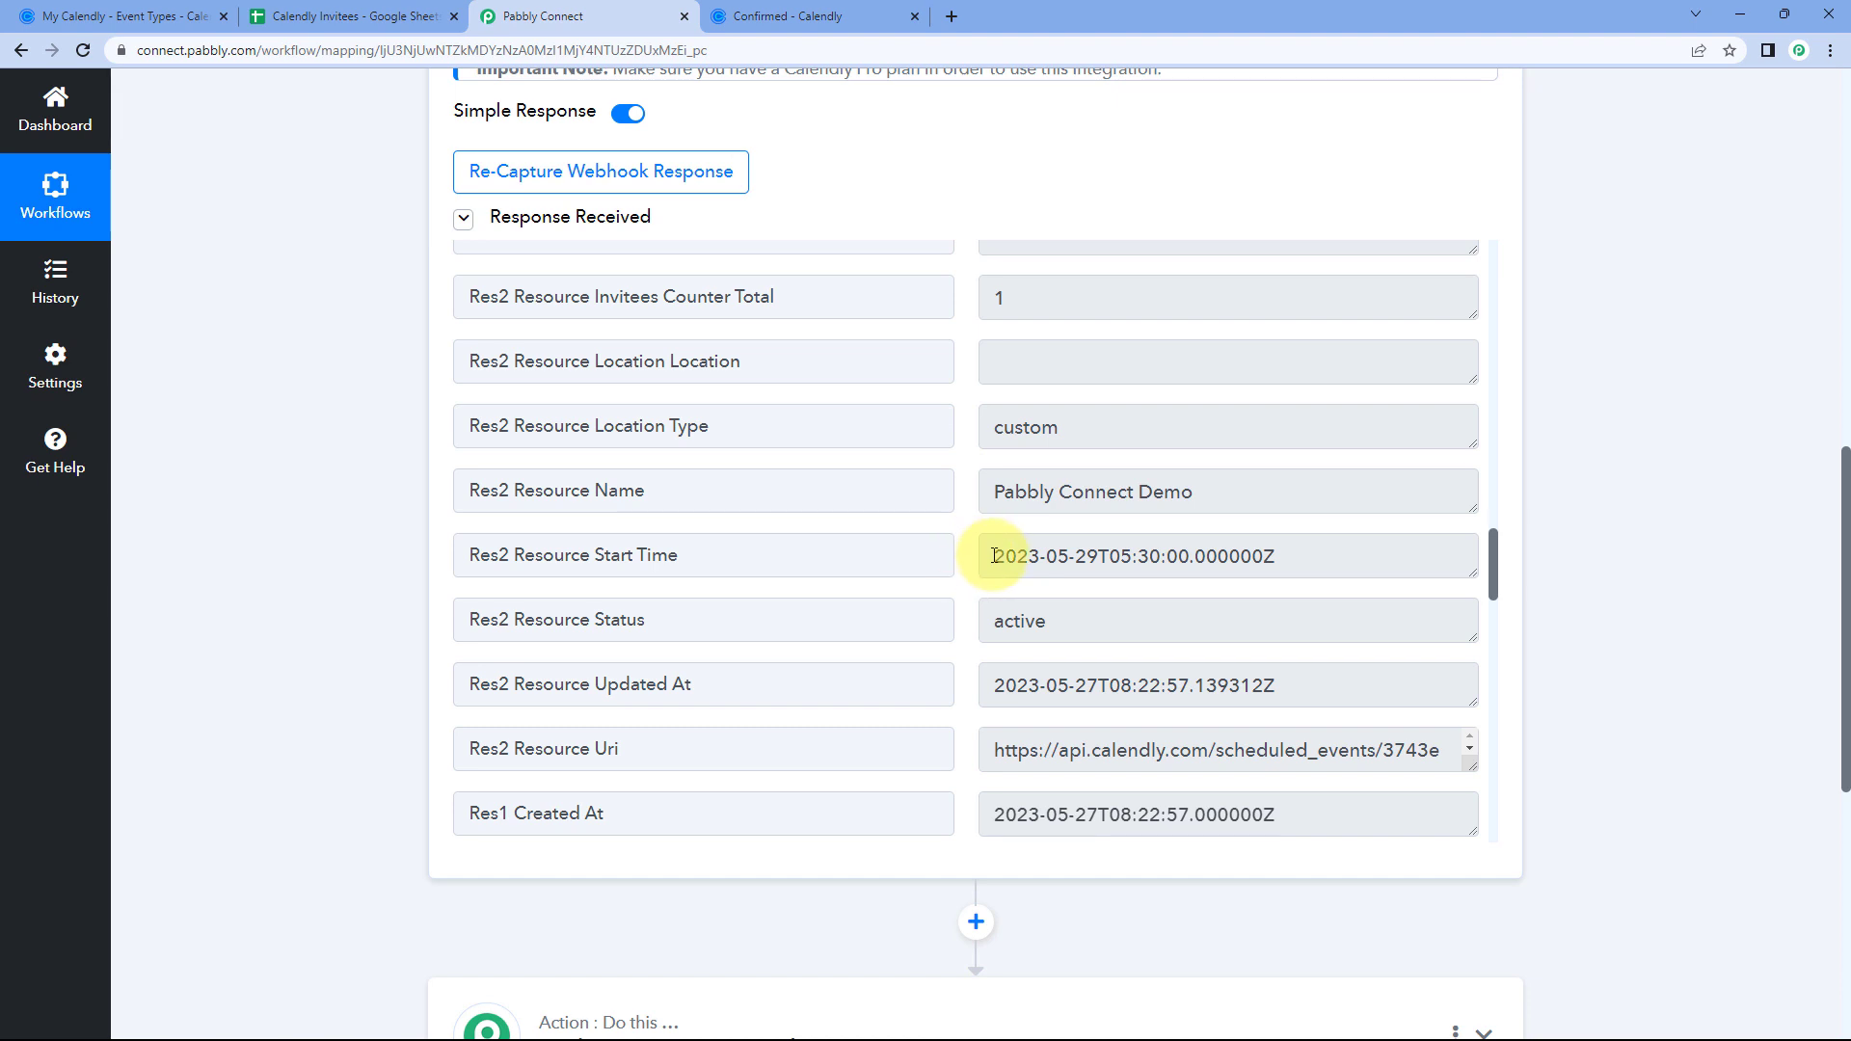
- Review the full start time and end time values in the captured trigger response
drag(994, 556, 1297, 556)
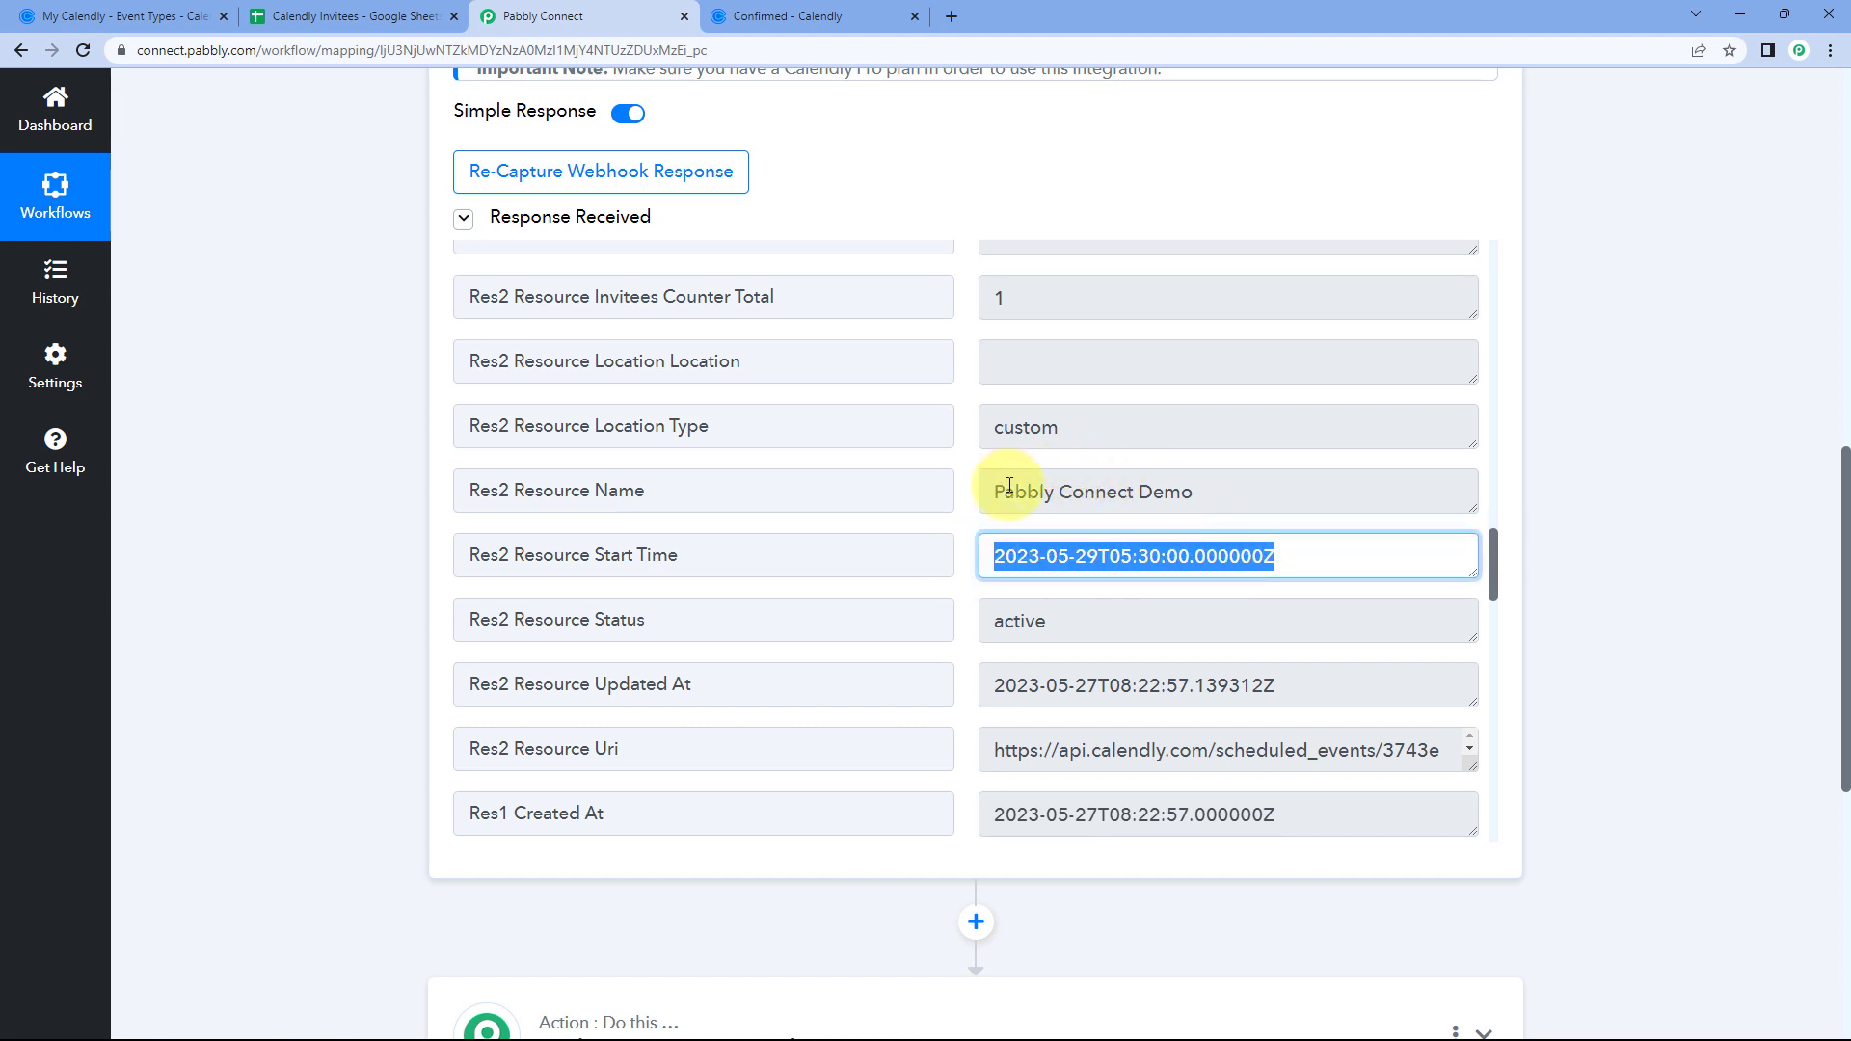
scroll(984, 455, up, 4)
scroll(985, 455, up, 2)
drag(992, 393, 1305, 392)
click(970, 488)
scroll(969, 488, down, 1)
scroll(969, 490, down, 6)
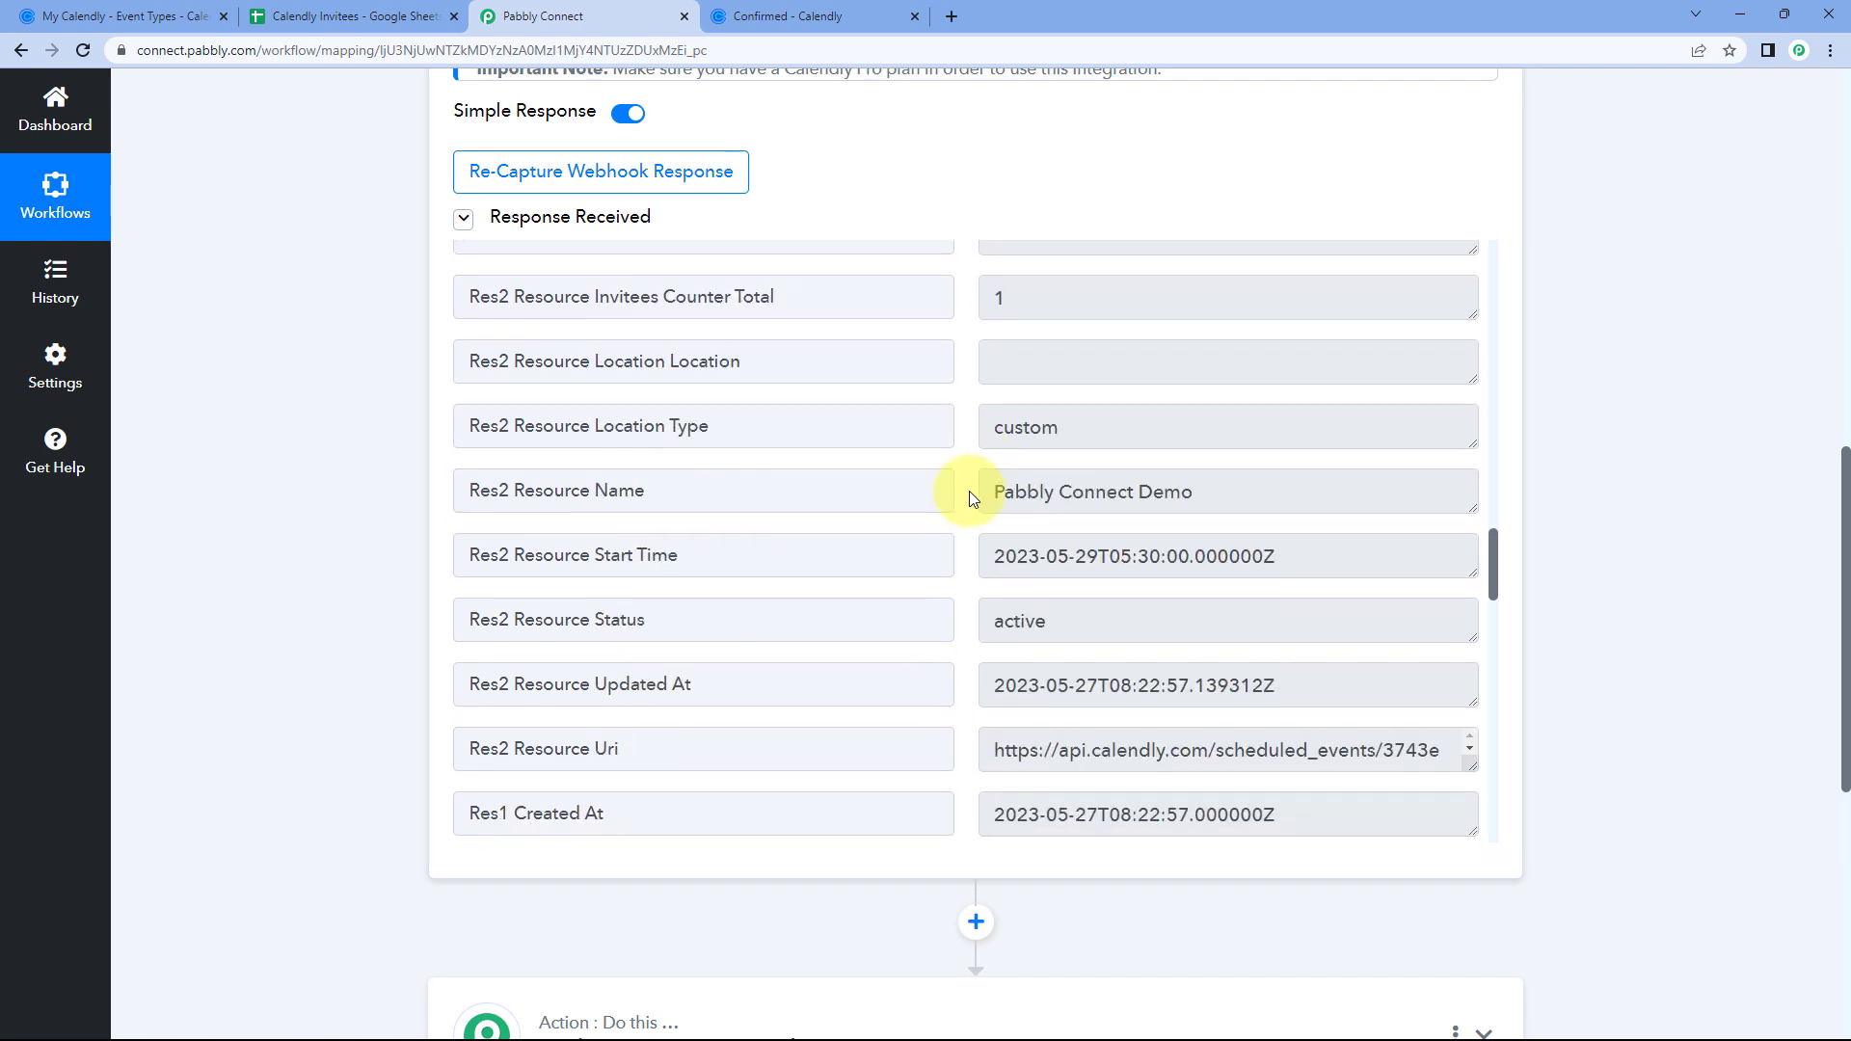
- Inspect the hours and minutes in the Res2 Resource Start Time and Res2 Resource End Time values
drag(994, 459, 1189, 460)
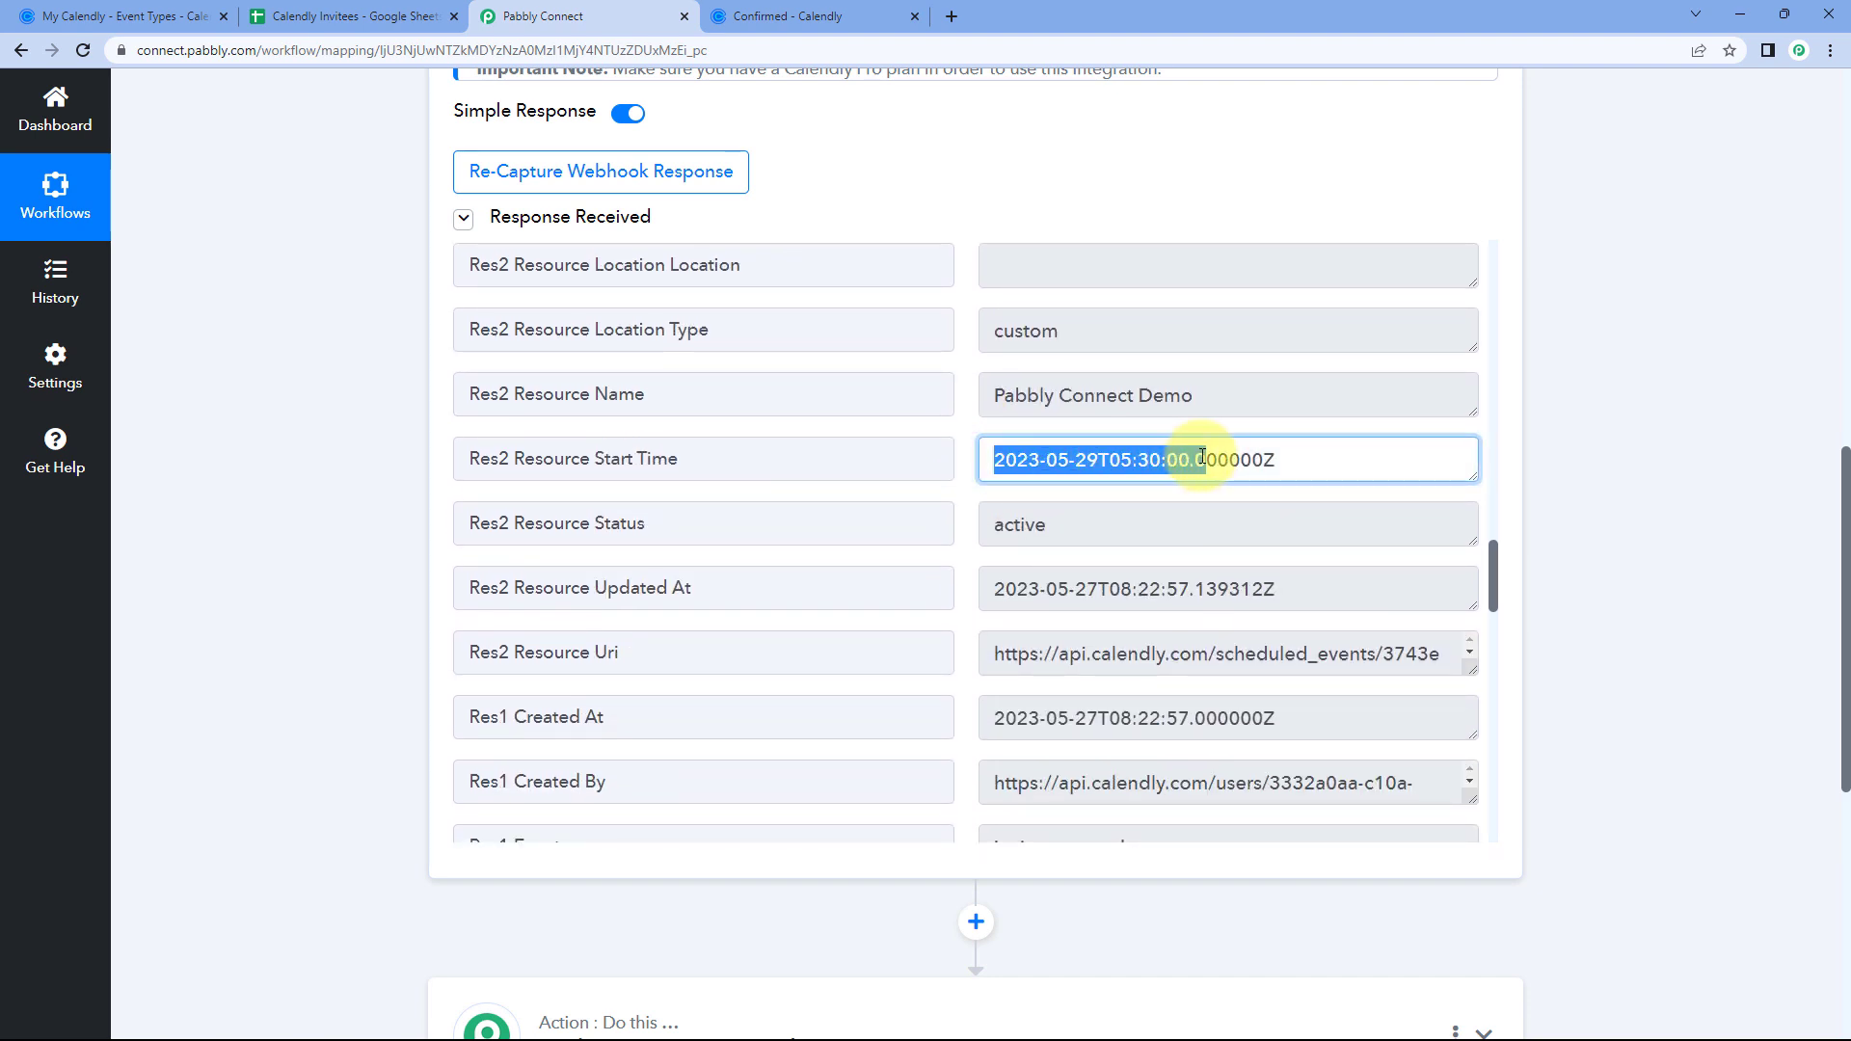
click(1102, 462)
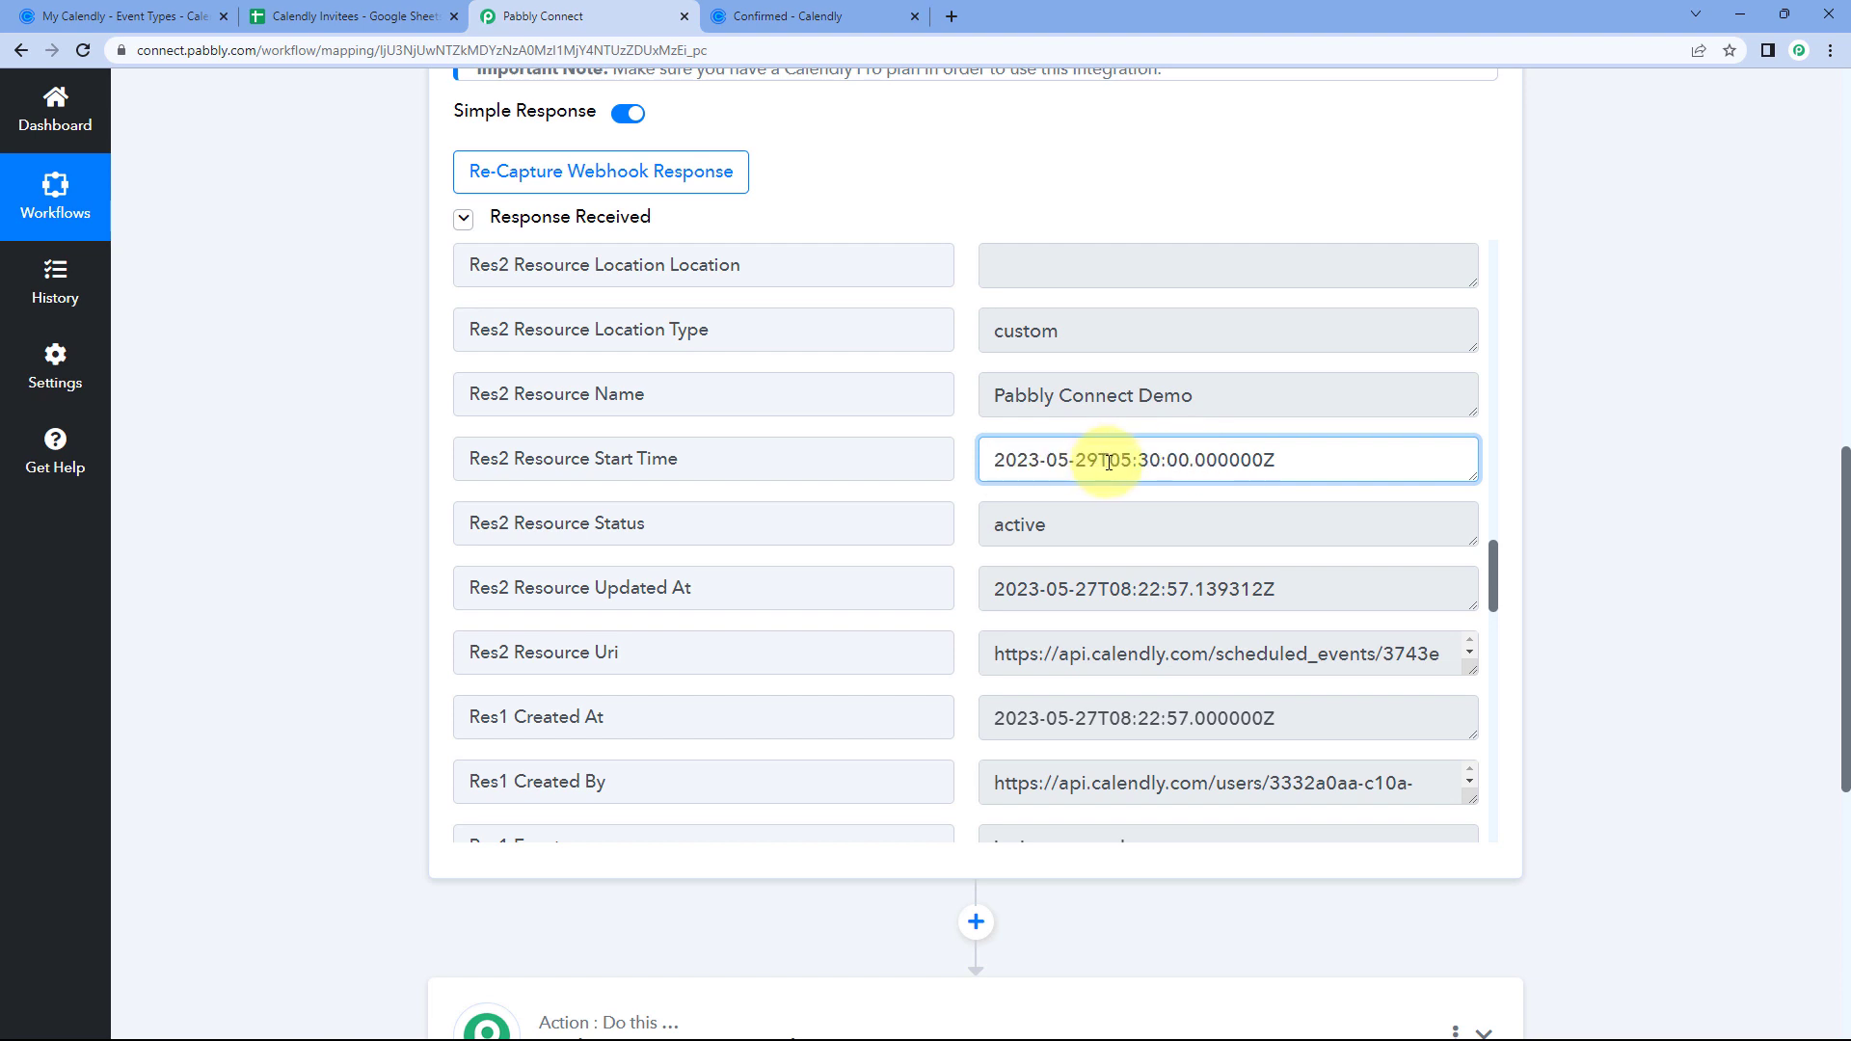
drag(1108, 462, 1243, 462)
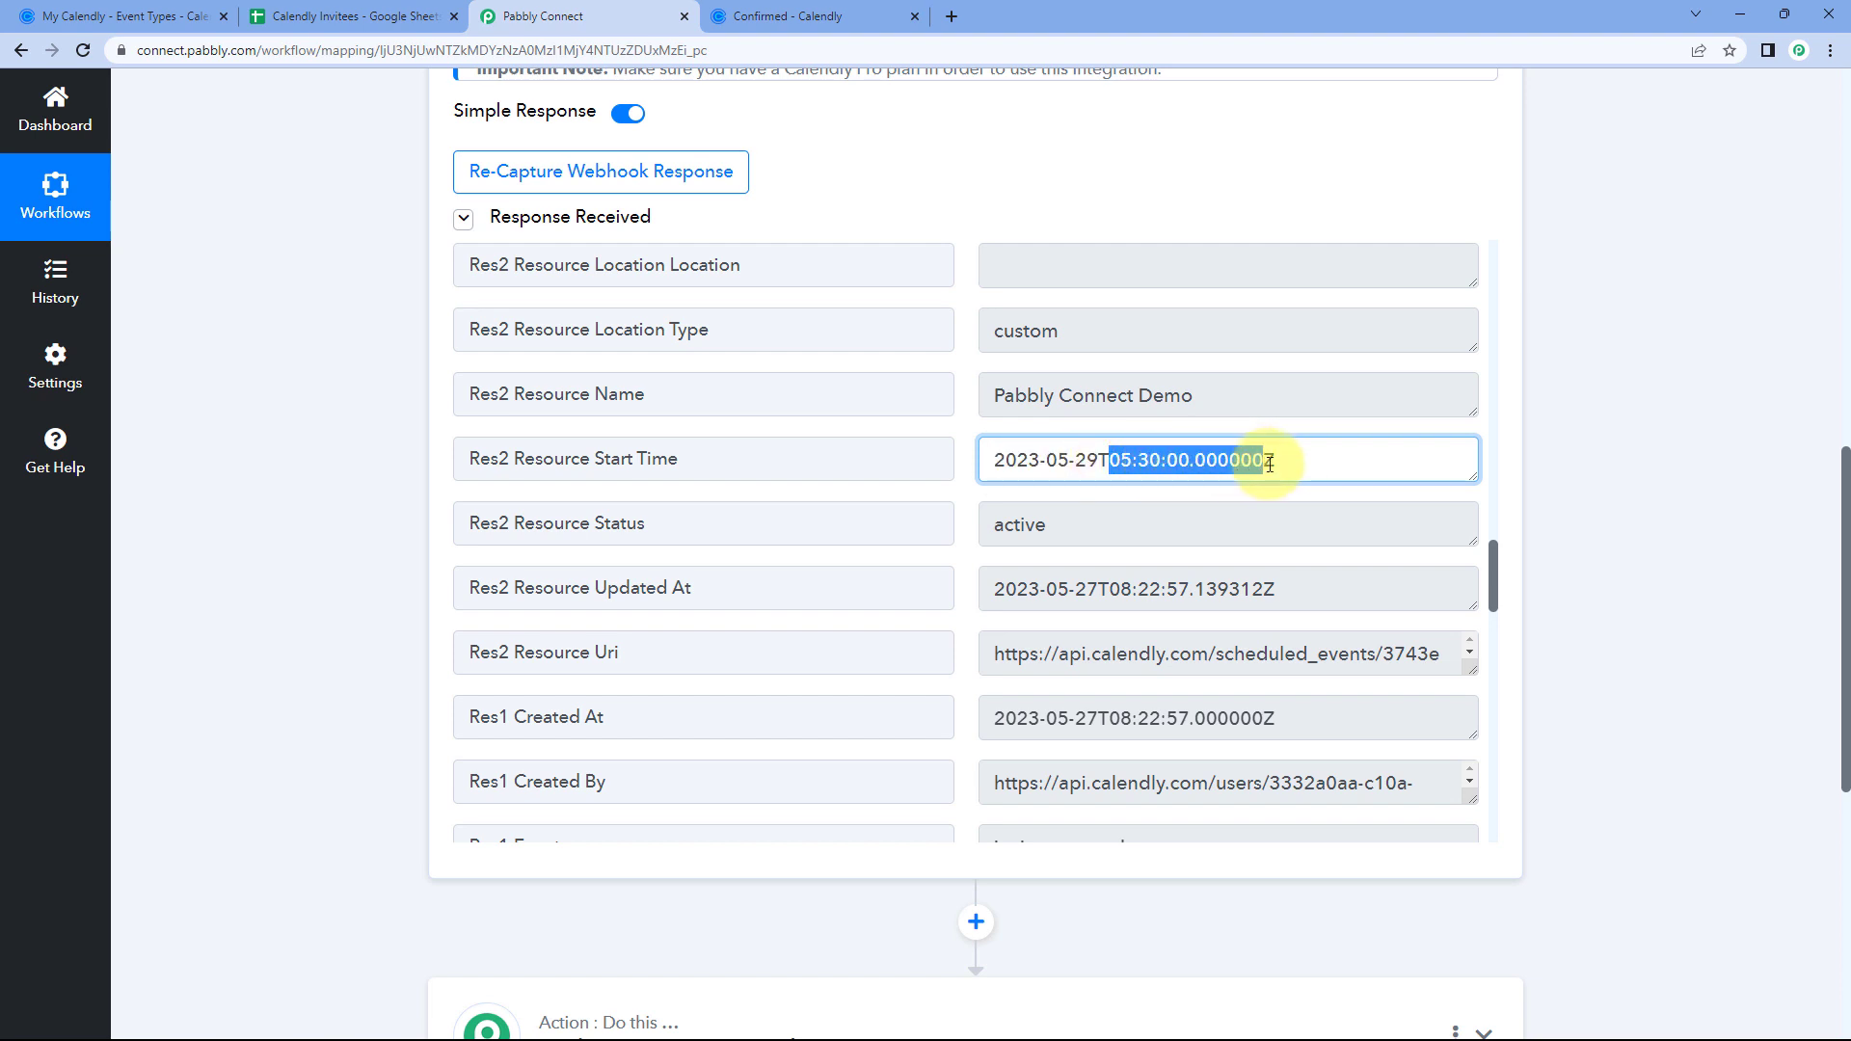
click(1115, 466)
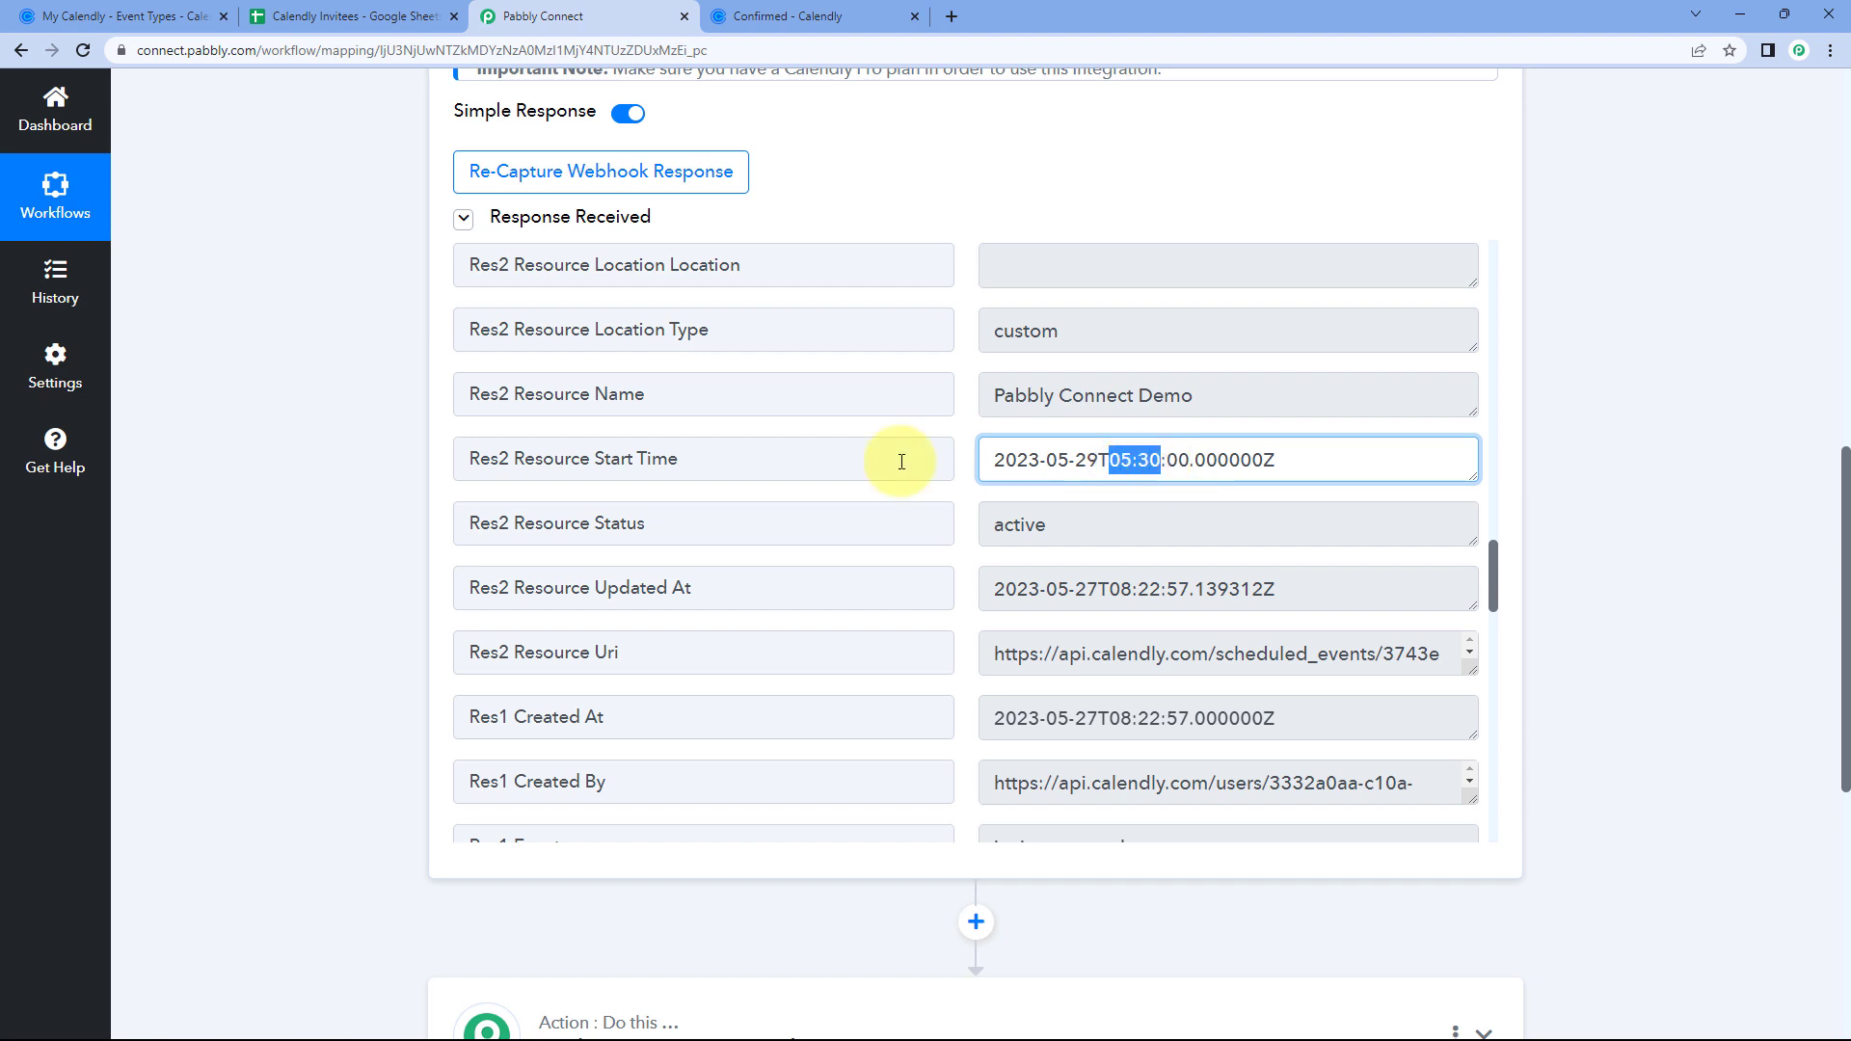
scroll(859, 458, up, 6)
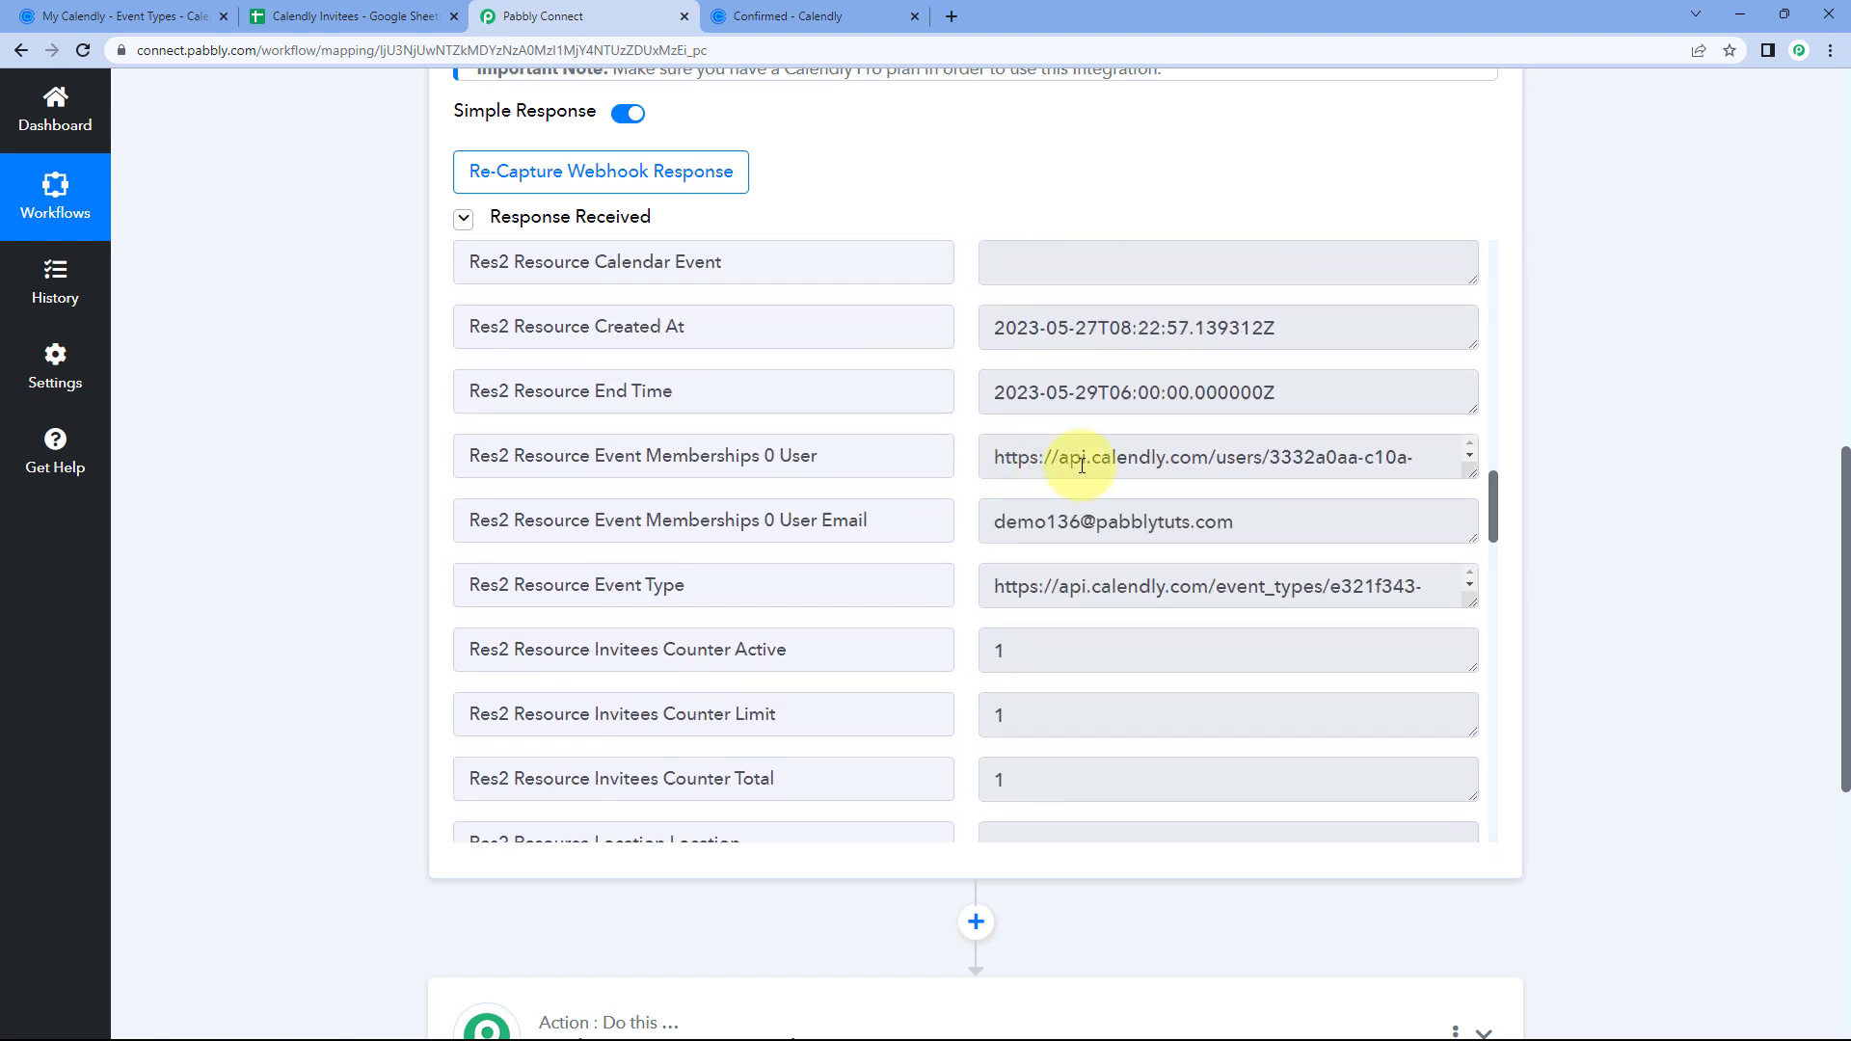
drag(1110, 394, 1159, 396)
drag(718, 396, 578, 401)
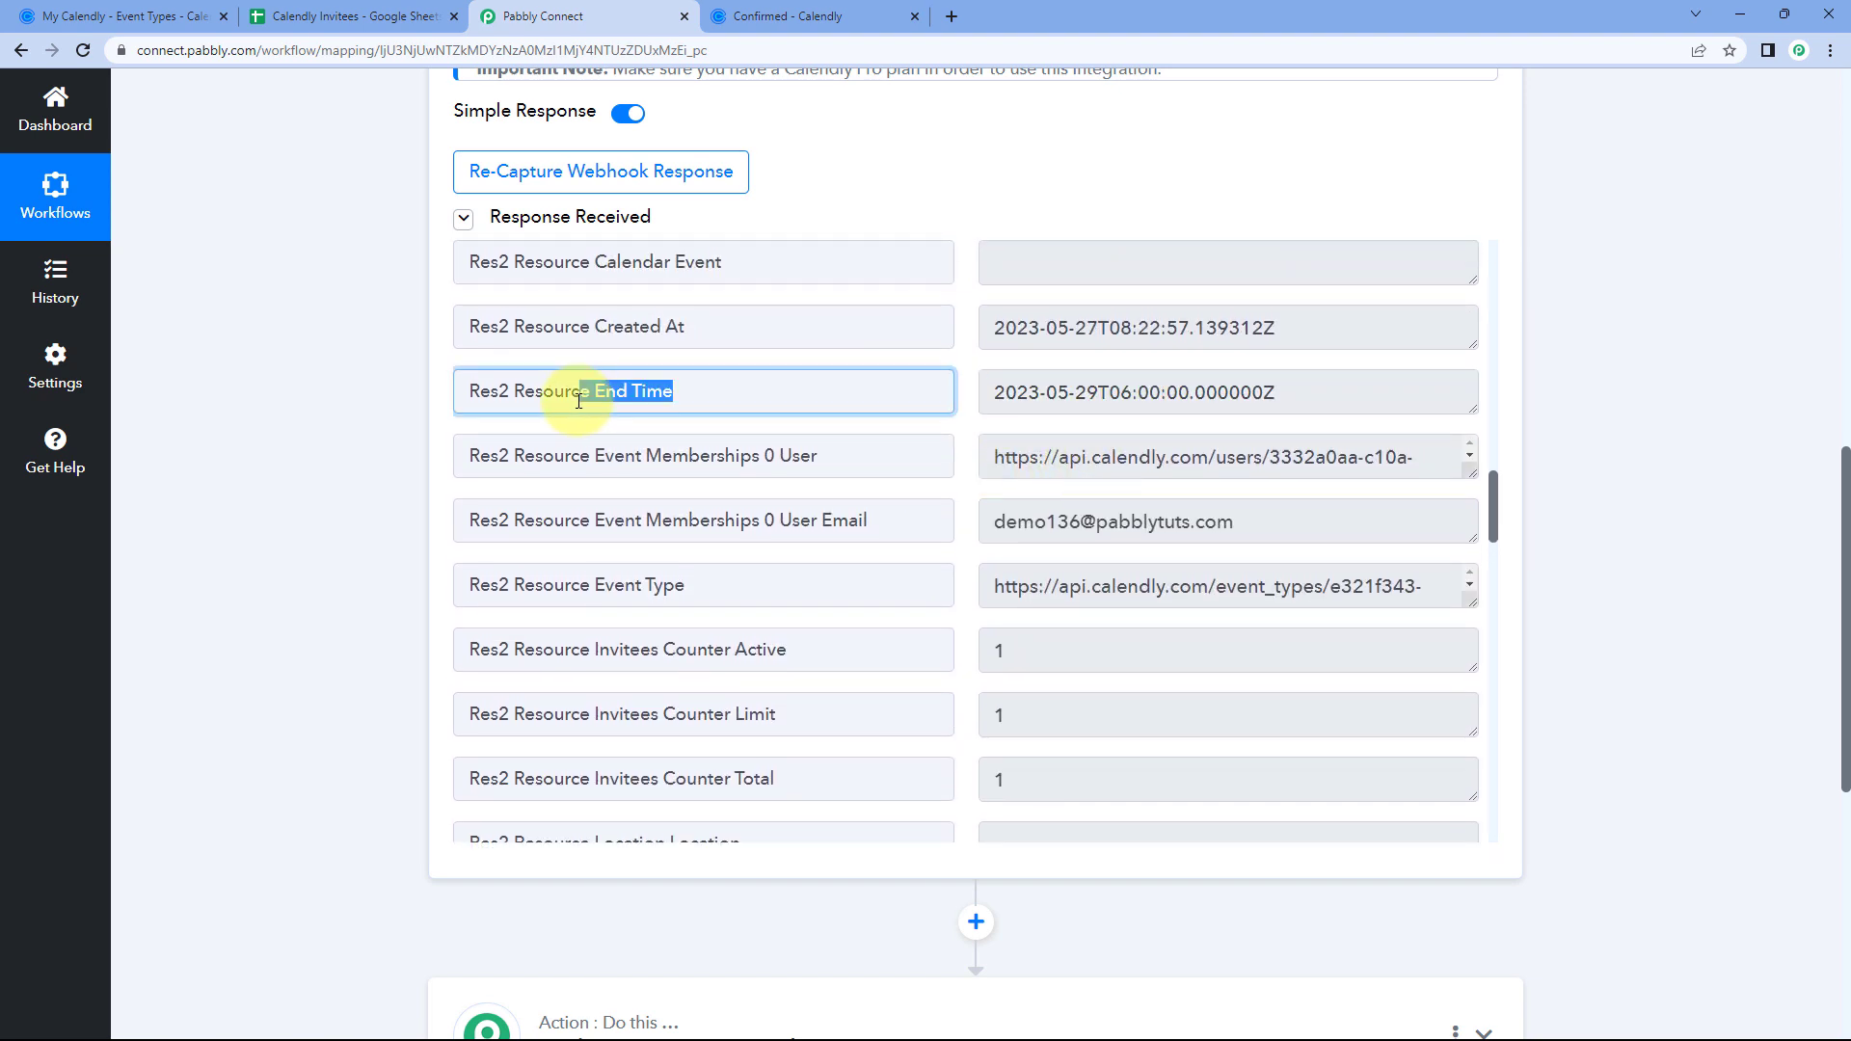
click(975, 406)
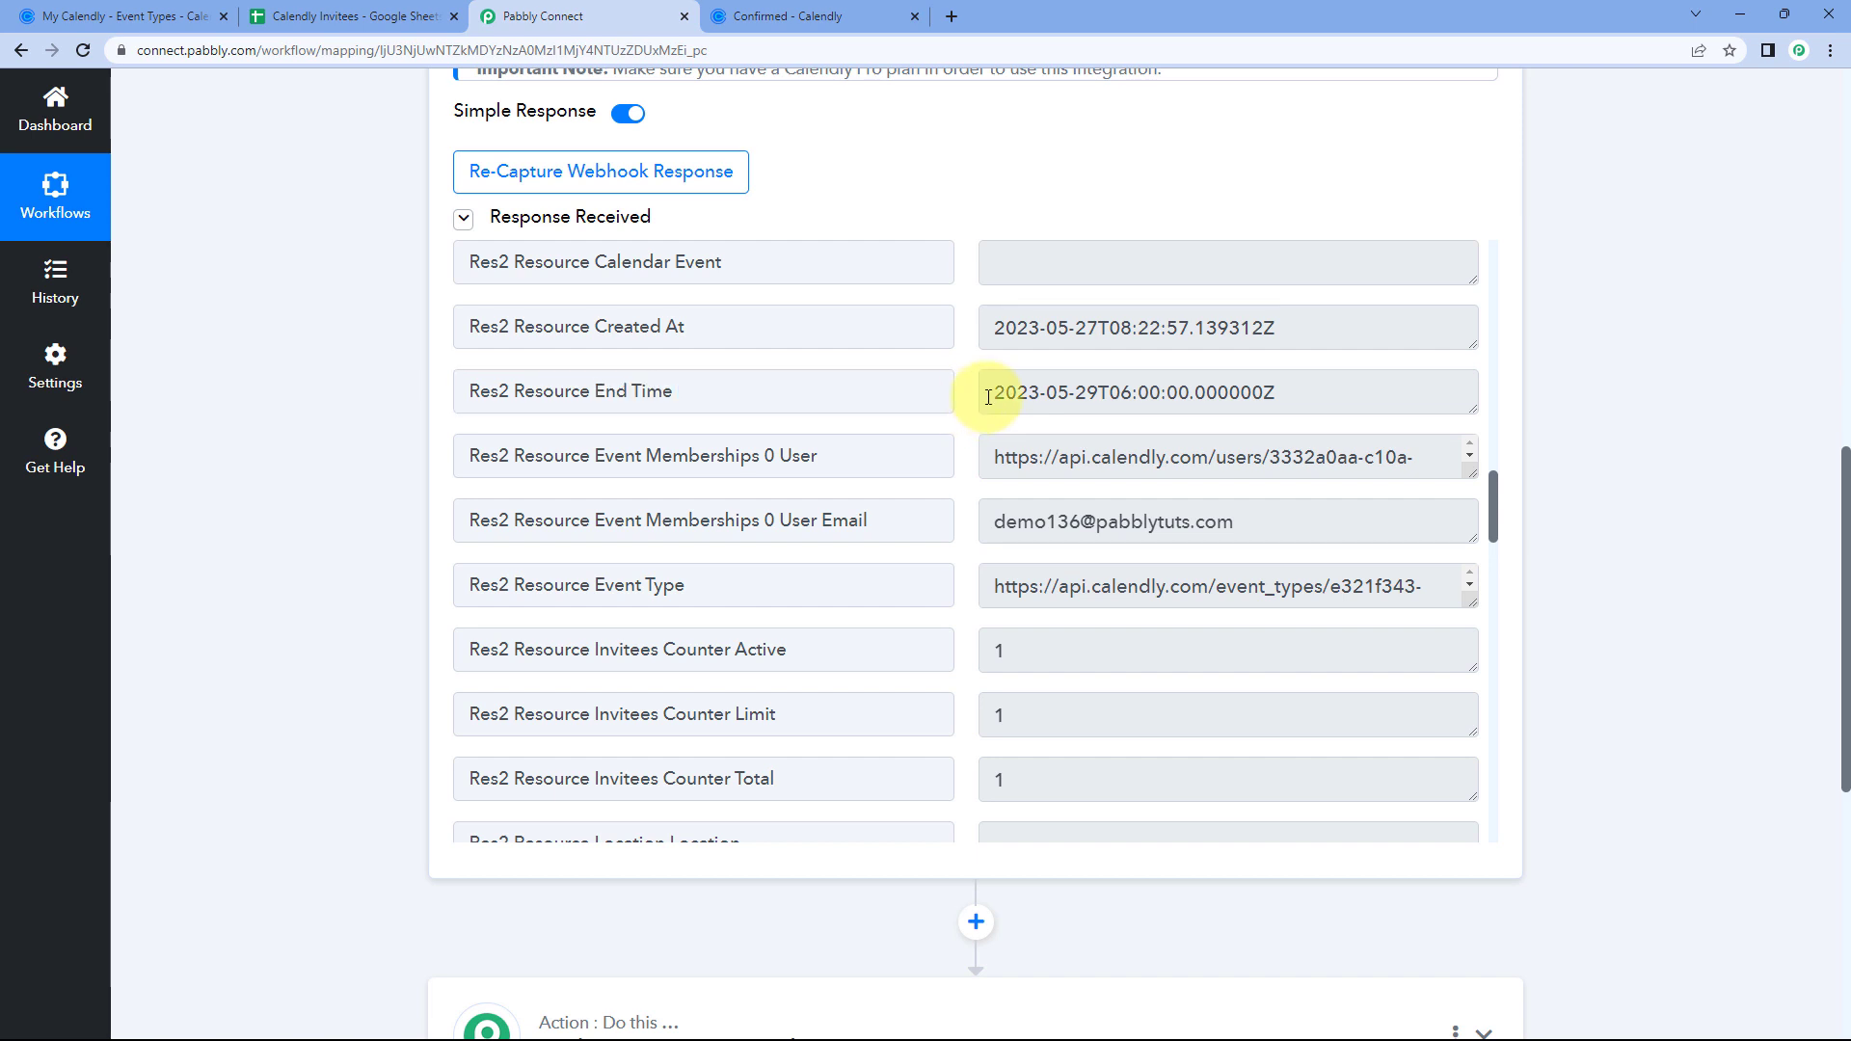
drag(988, 392, 1267, 393)
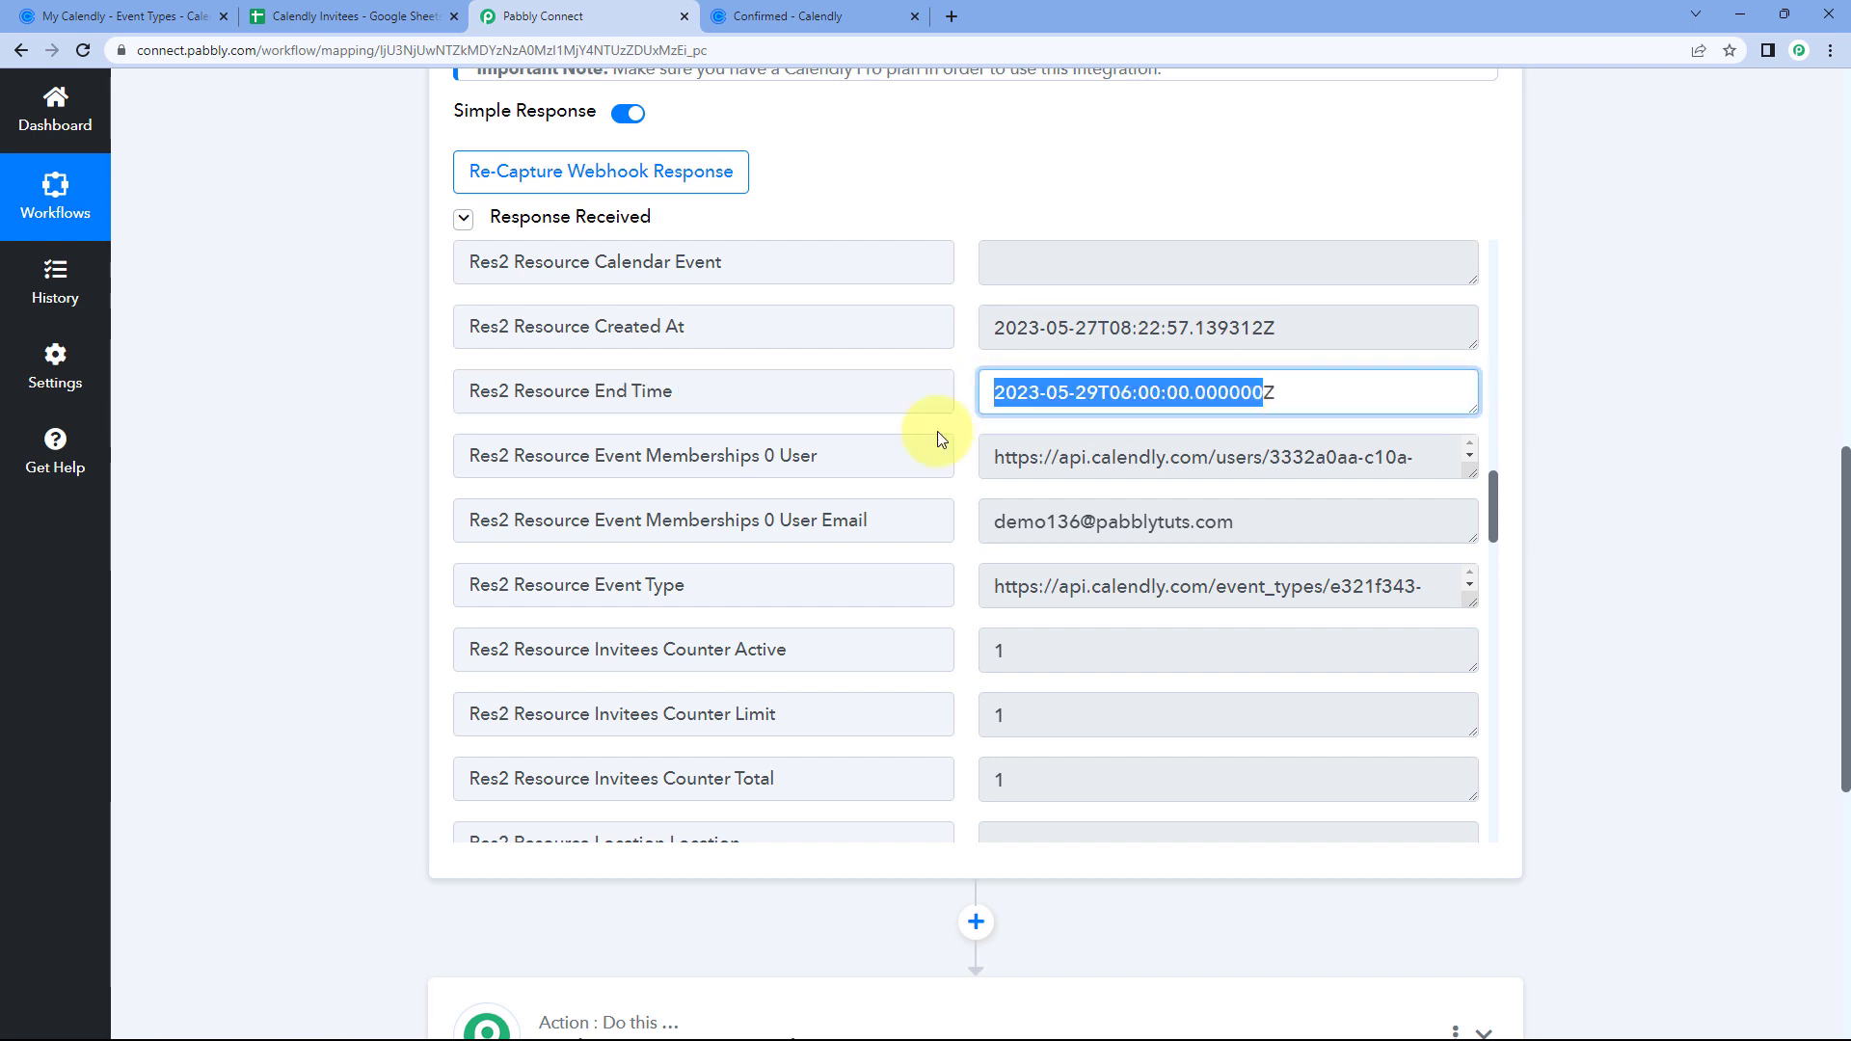
- Check the start time again and examine the event name in the Res2 Resource Name field
scroll(945, 436, up, 1)
scroll(960, 467, down, 7)
drag(993, 460, 1289, 455)
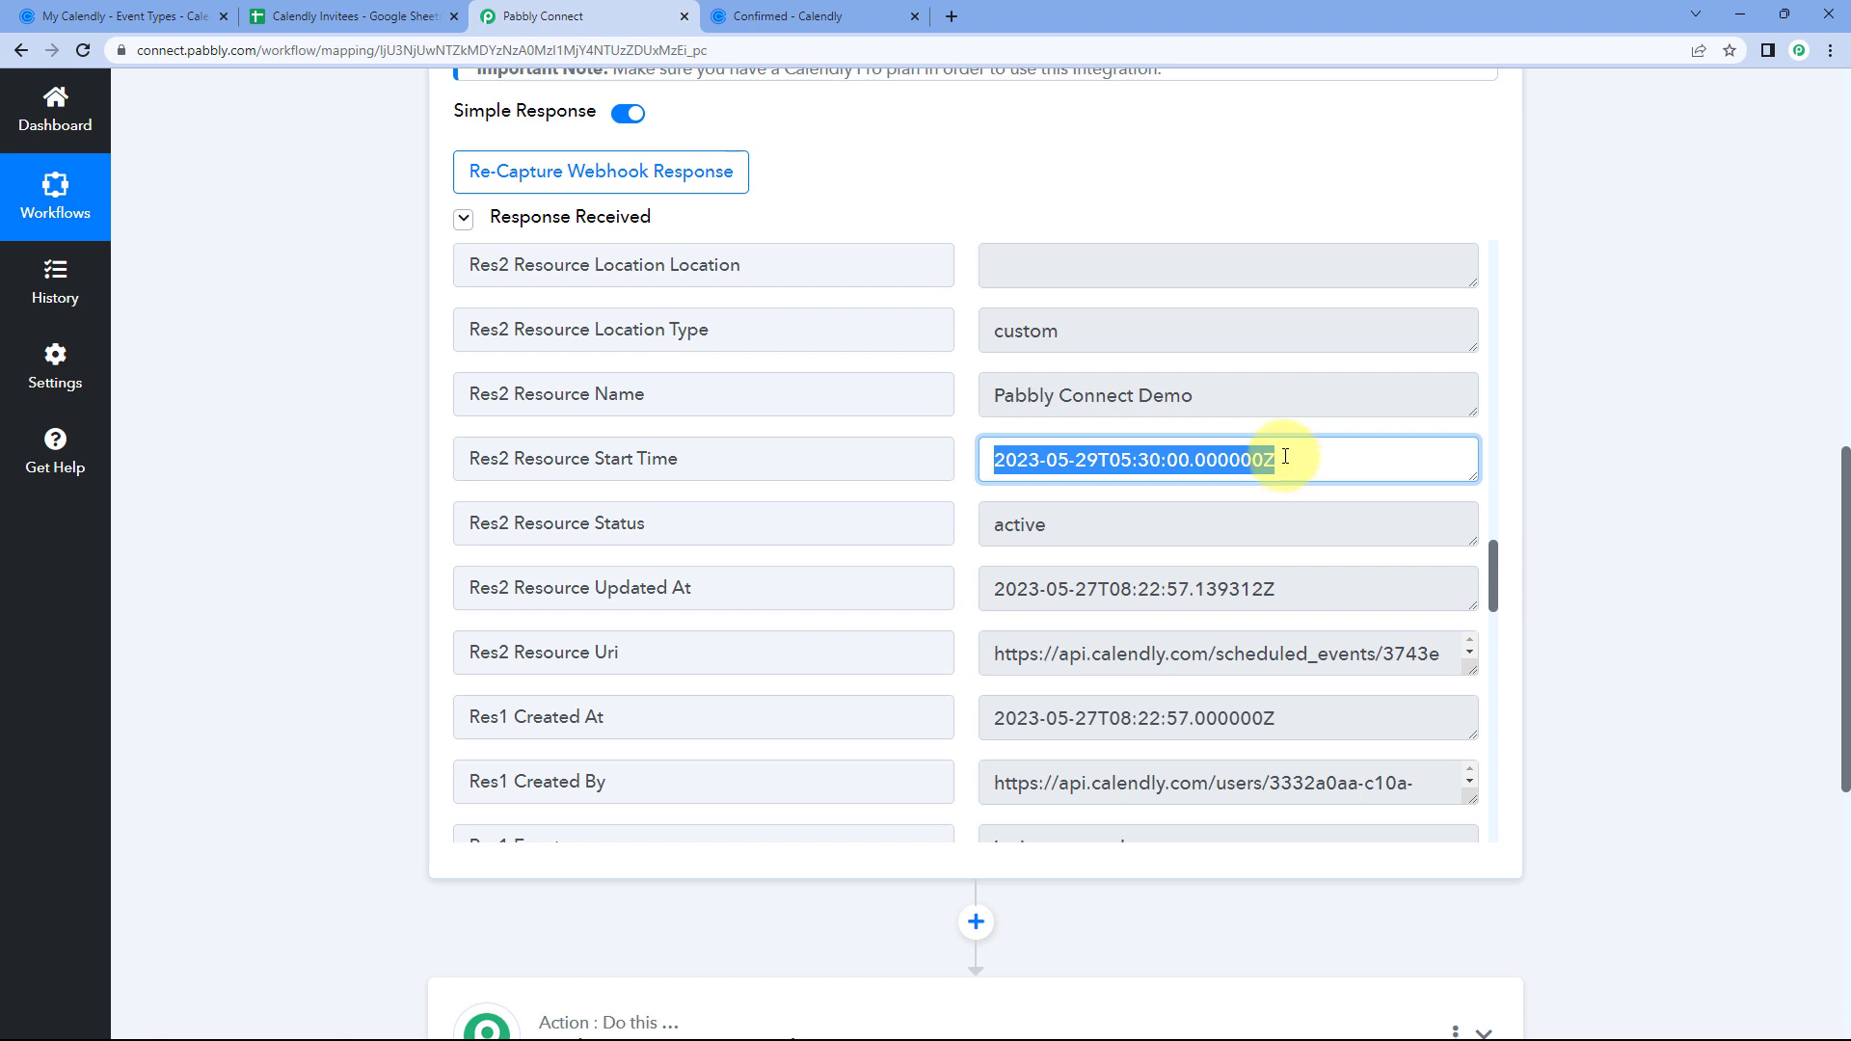
click(1008, 454)
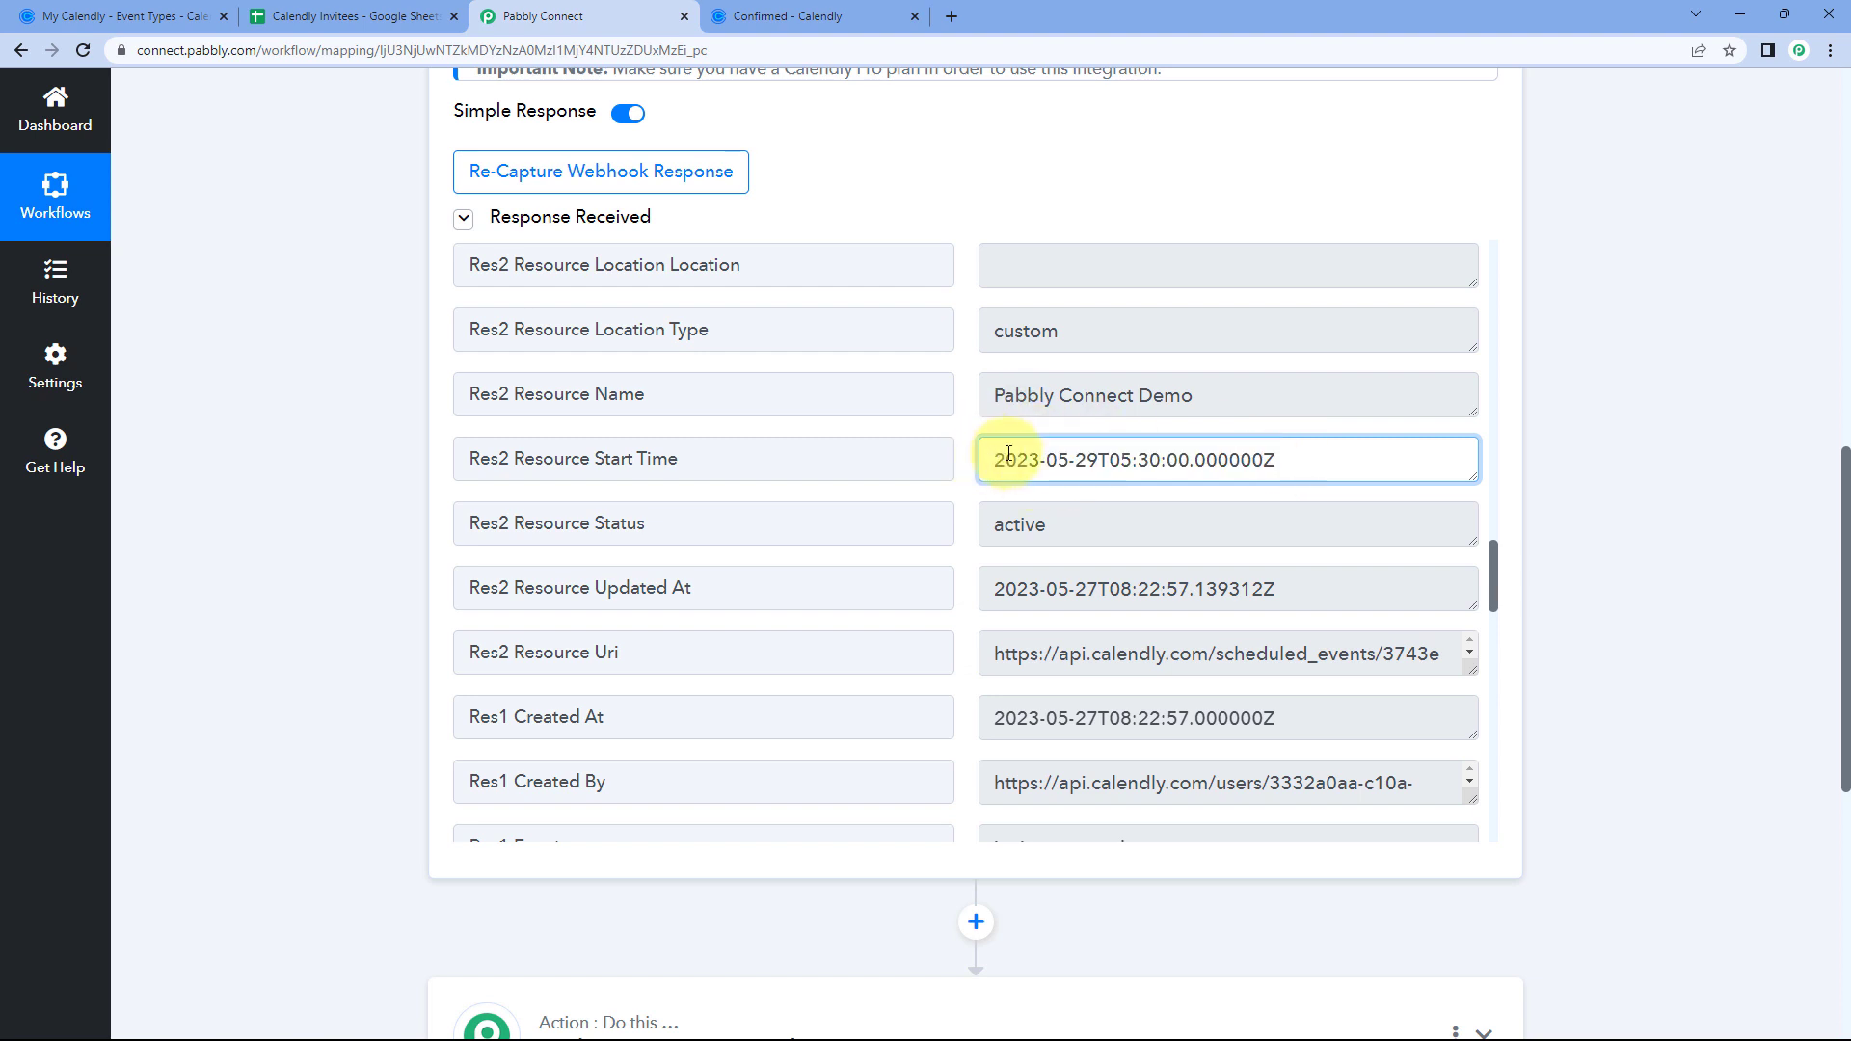
drag(993, 384, 1240, 392)
click(968, 390)
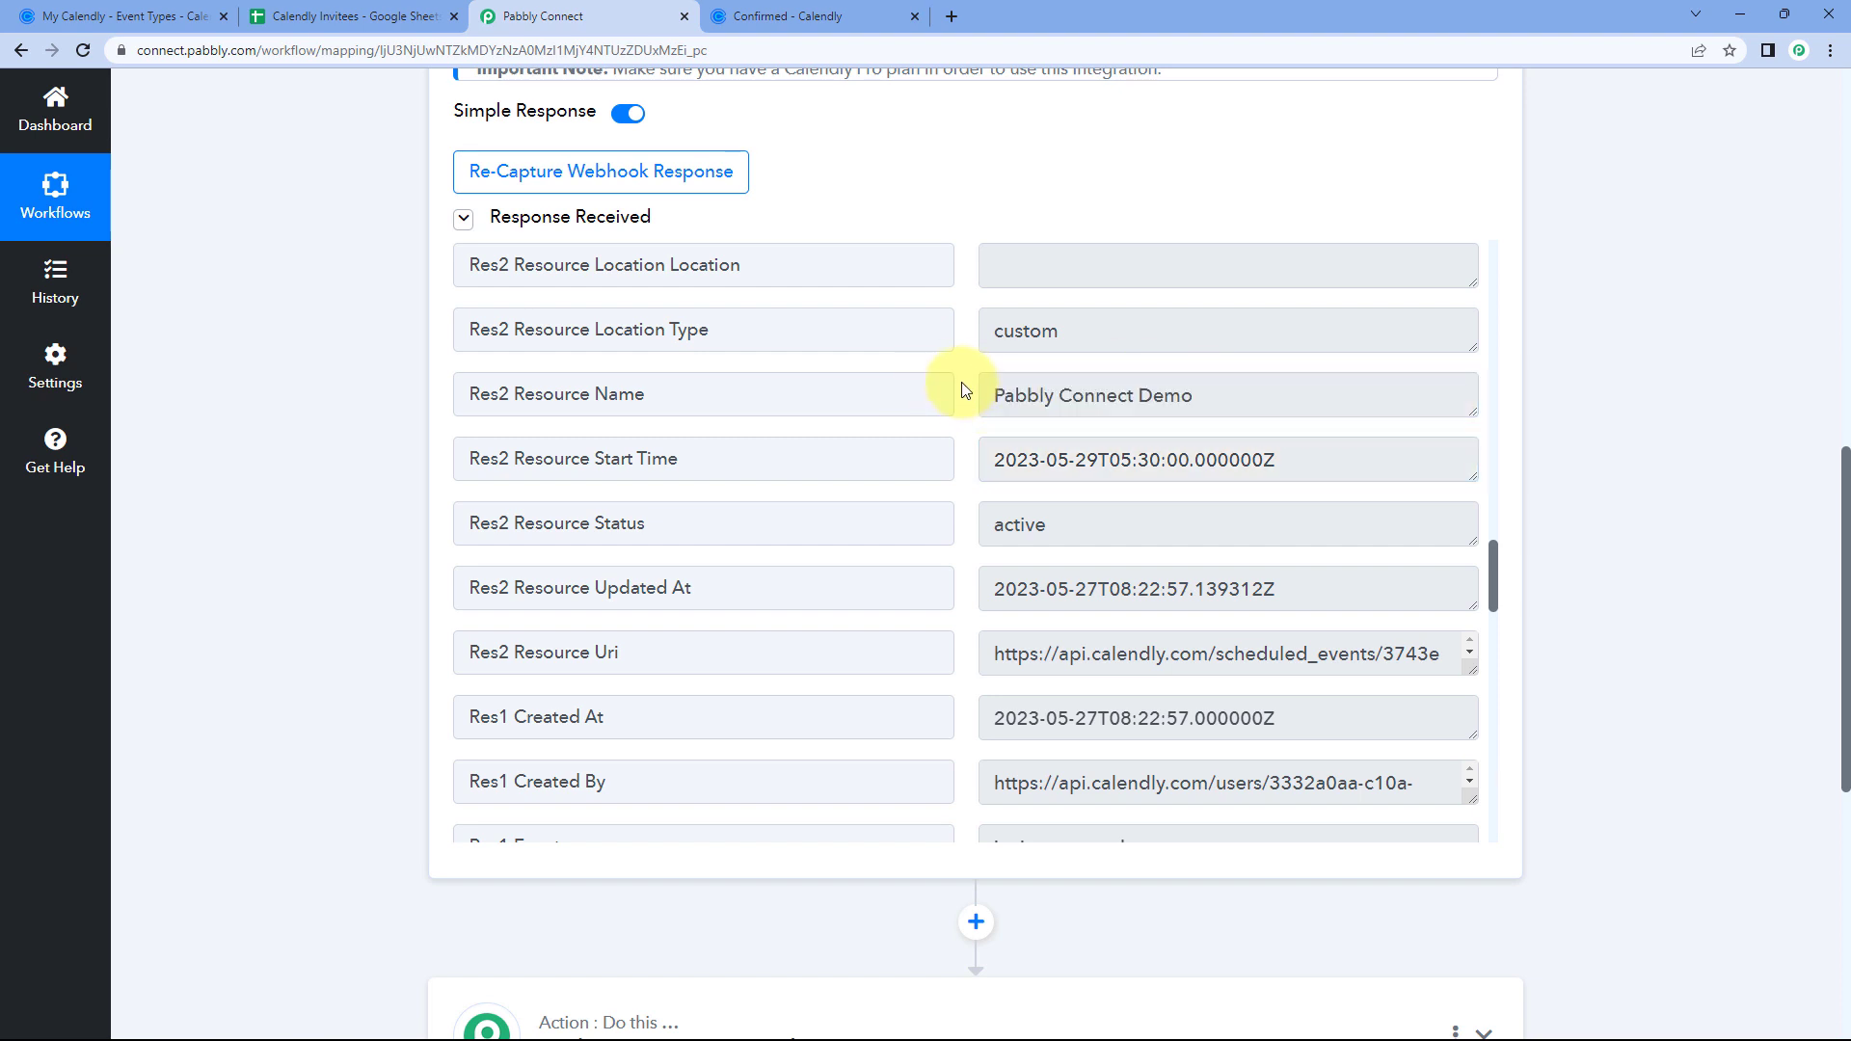
drag(986, 398, 1201, 397)
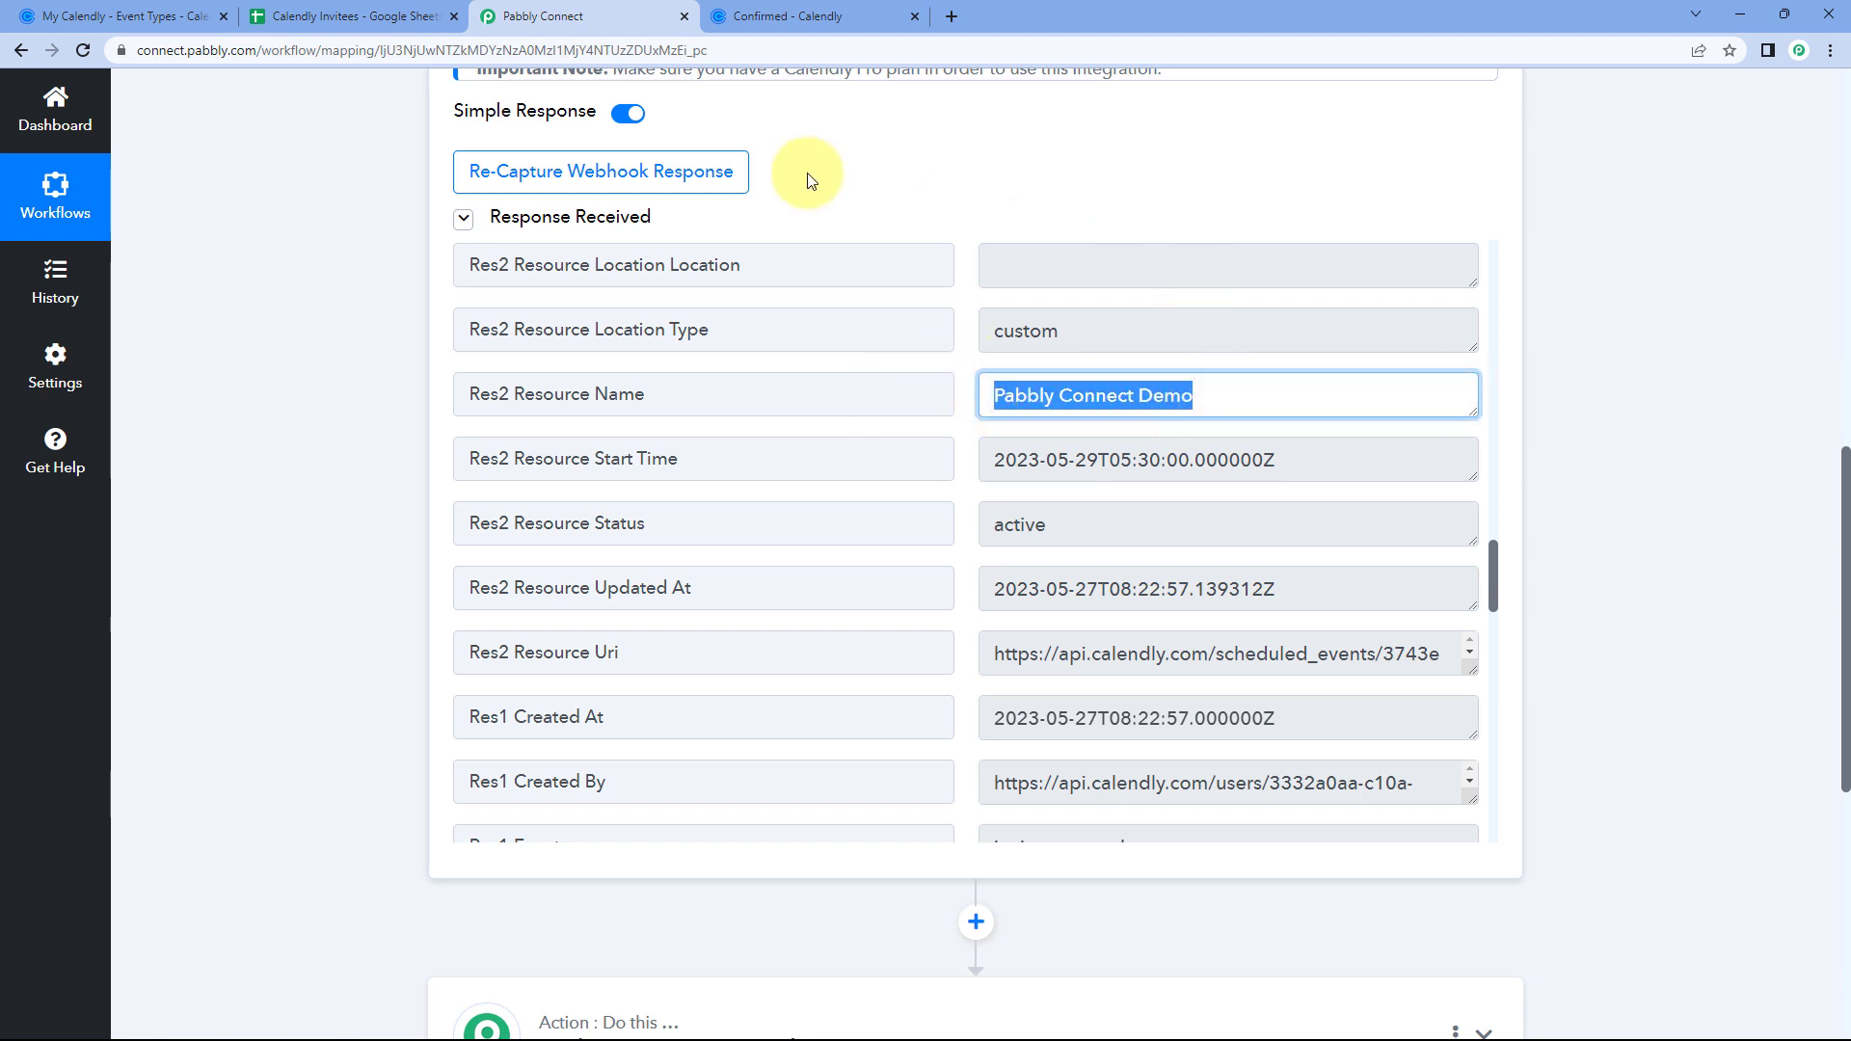
click(969, 392)
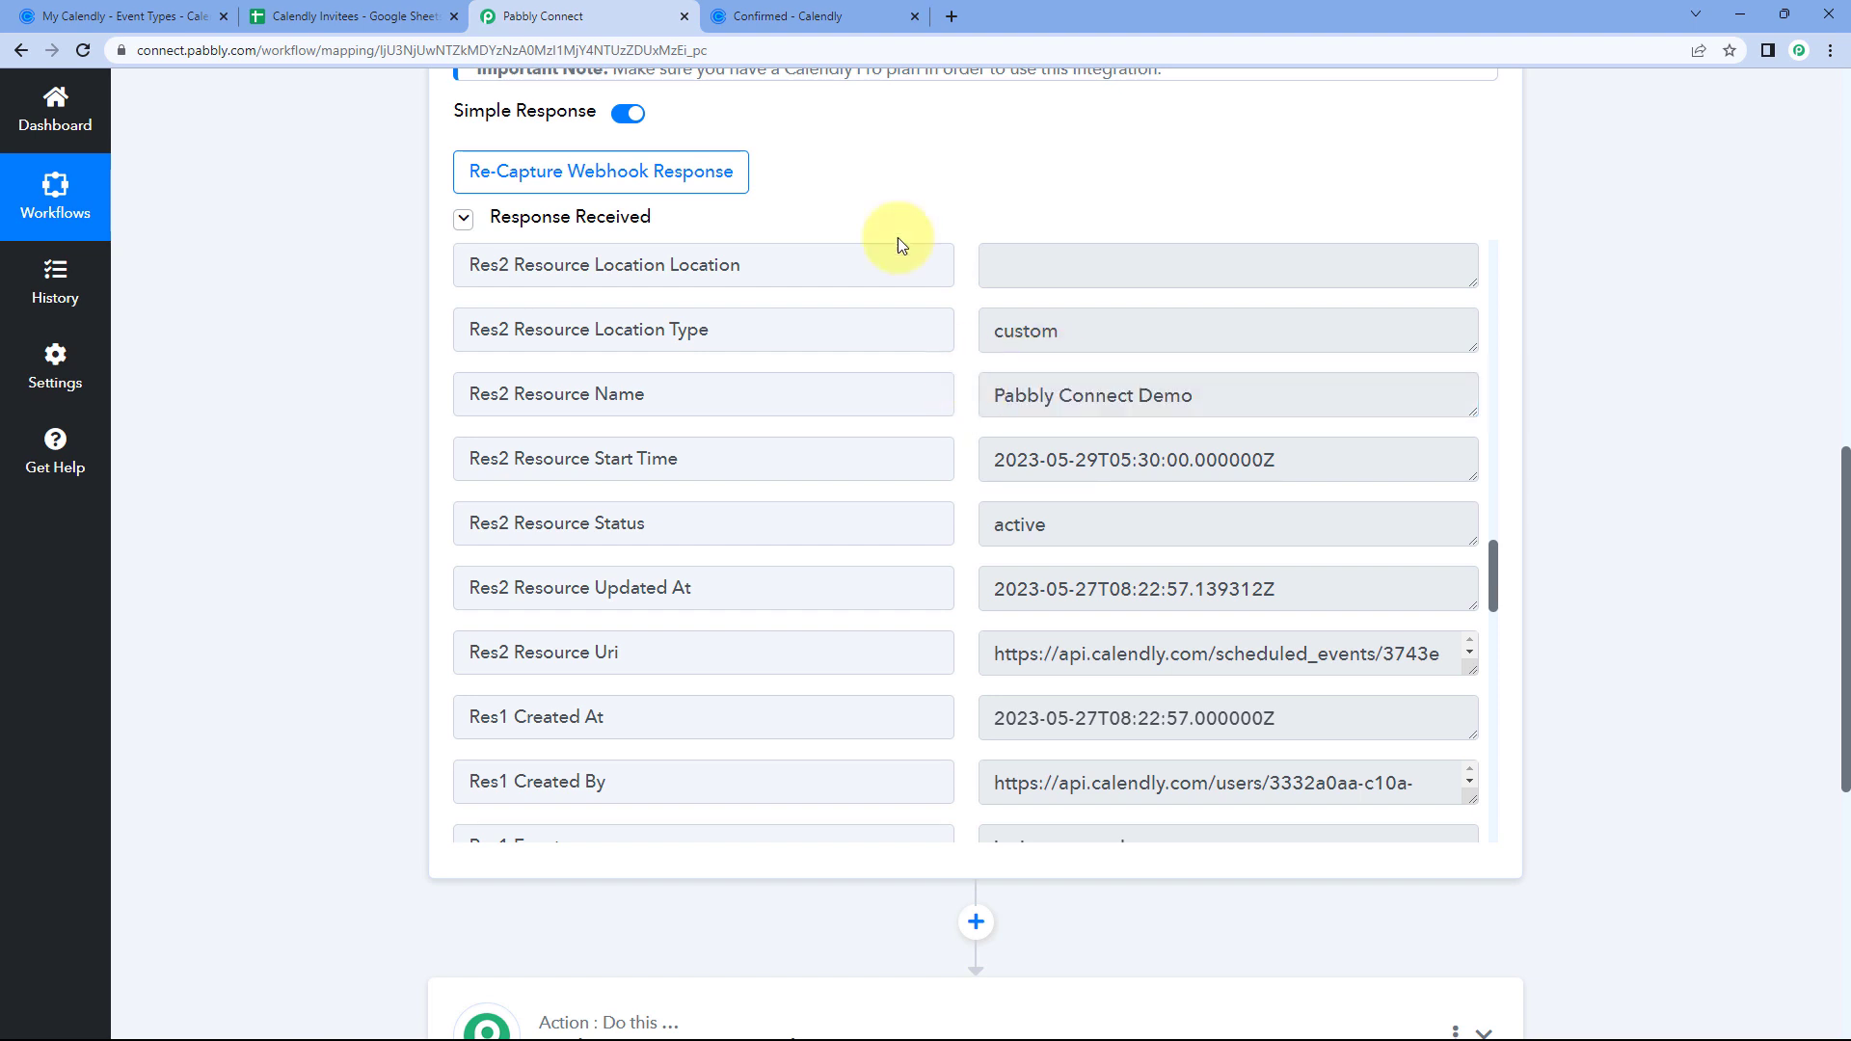
- Compare the event name in the response with the Pabbly Connect Demo sheet of the Calendly Invitees spreadsheet
click(356, 17)
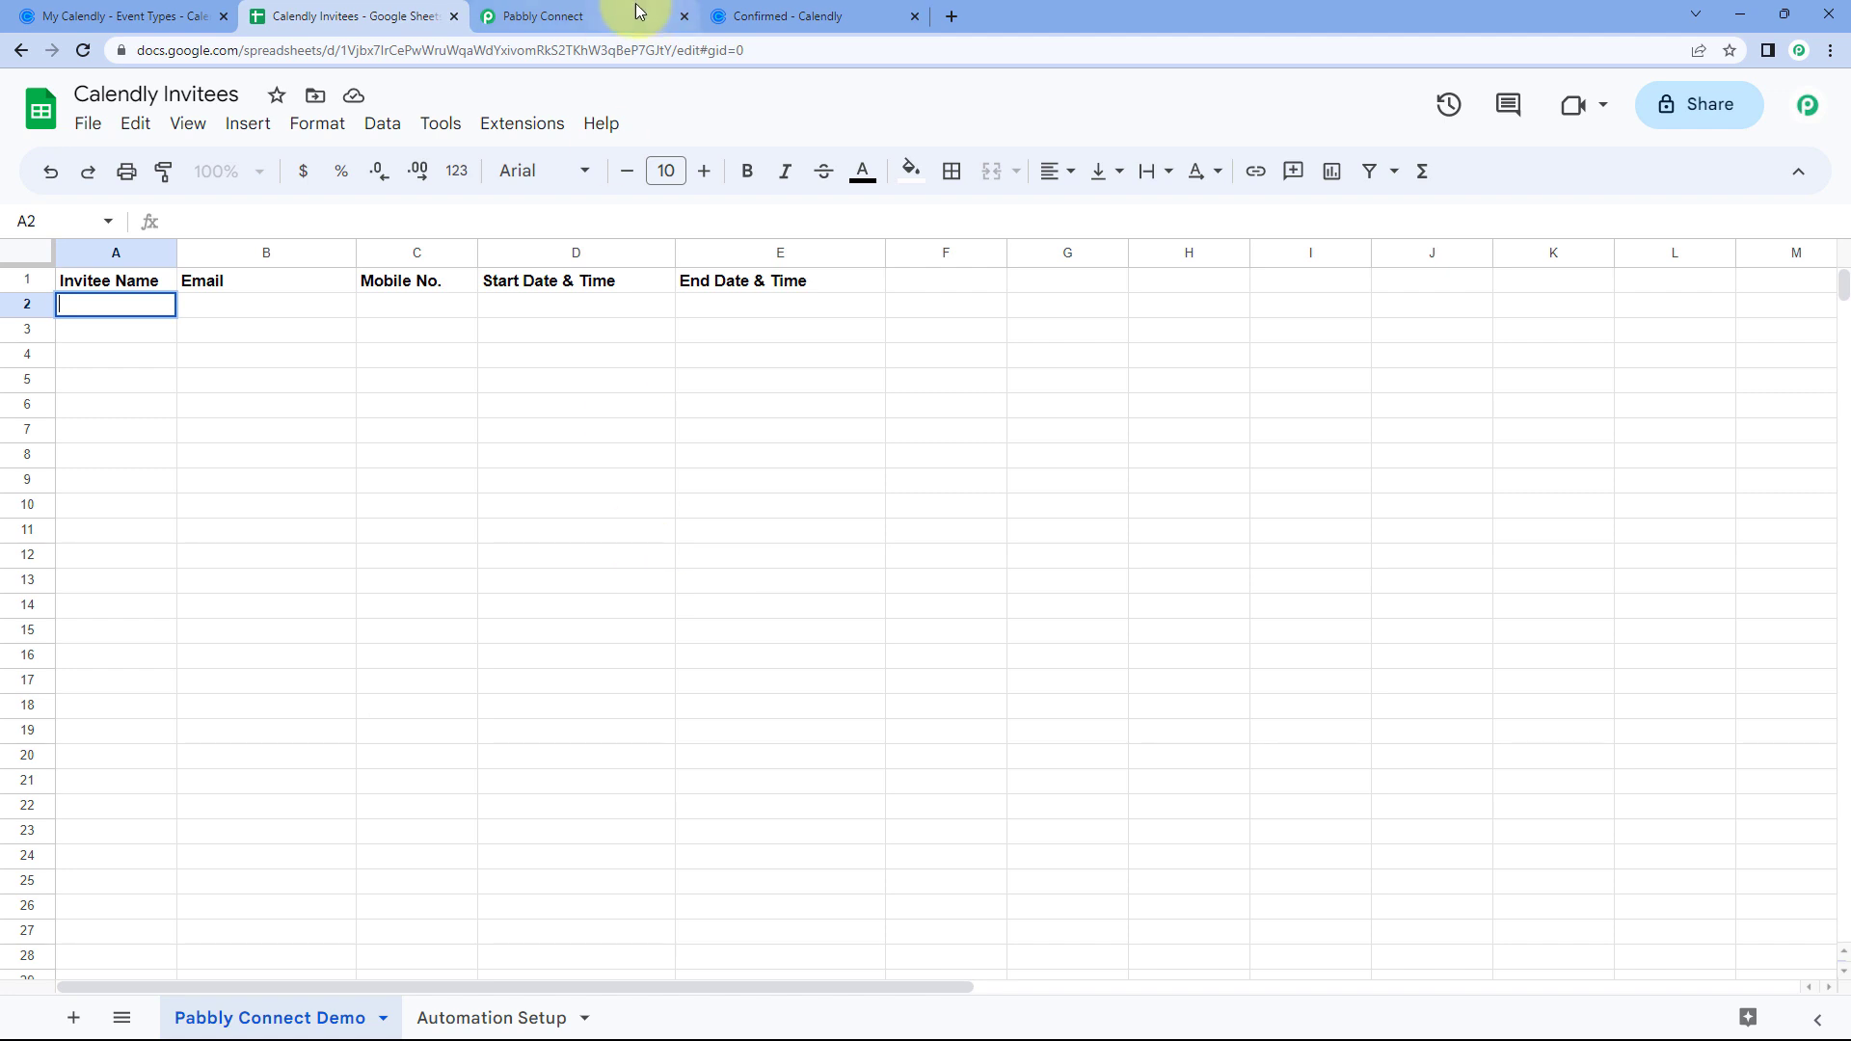
click(598, 17)
drag(1201, 396, 994, 396)
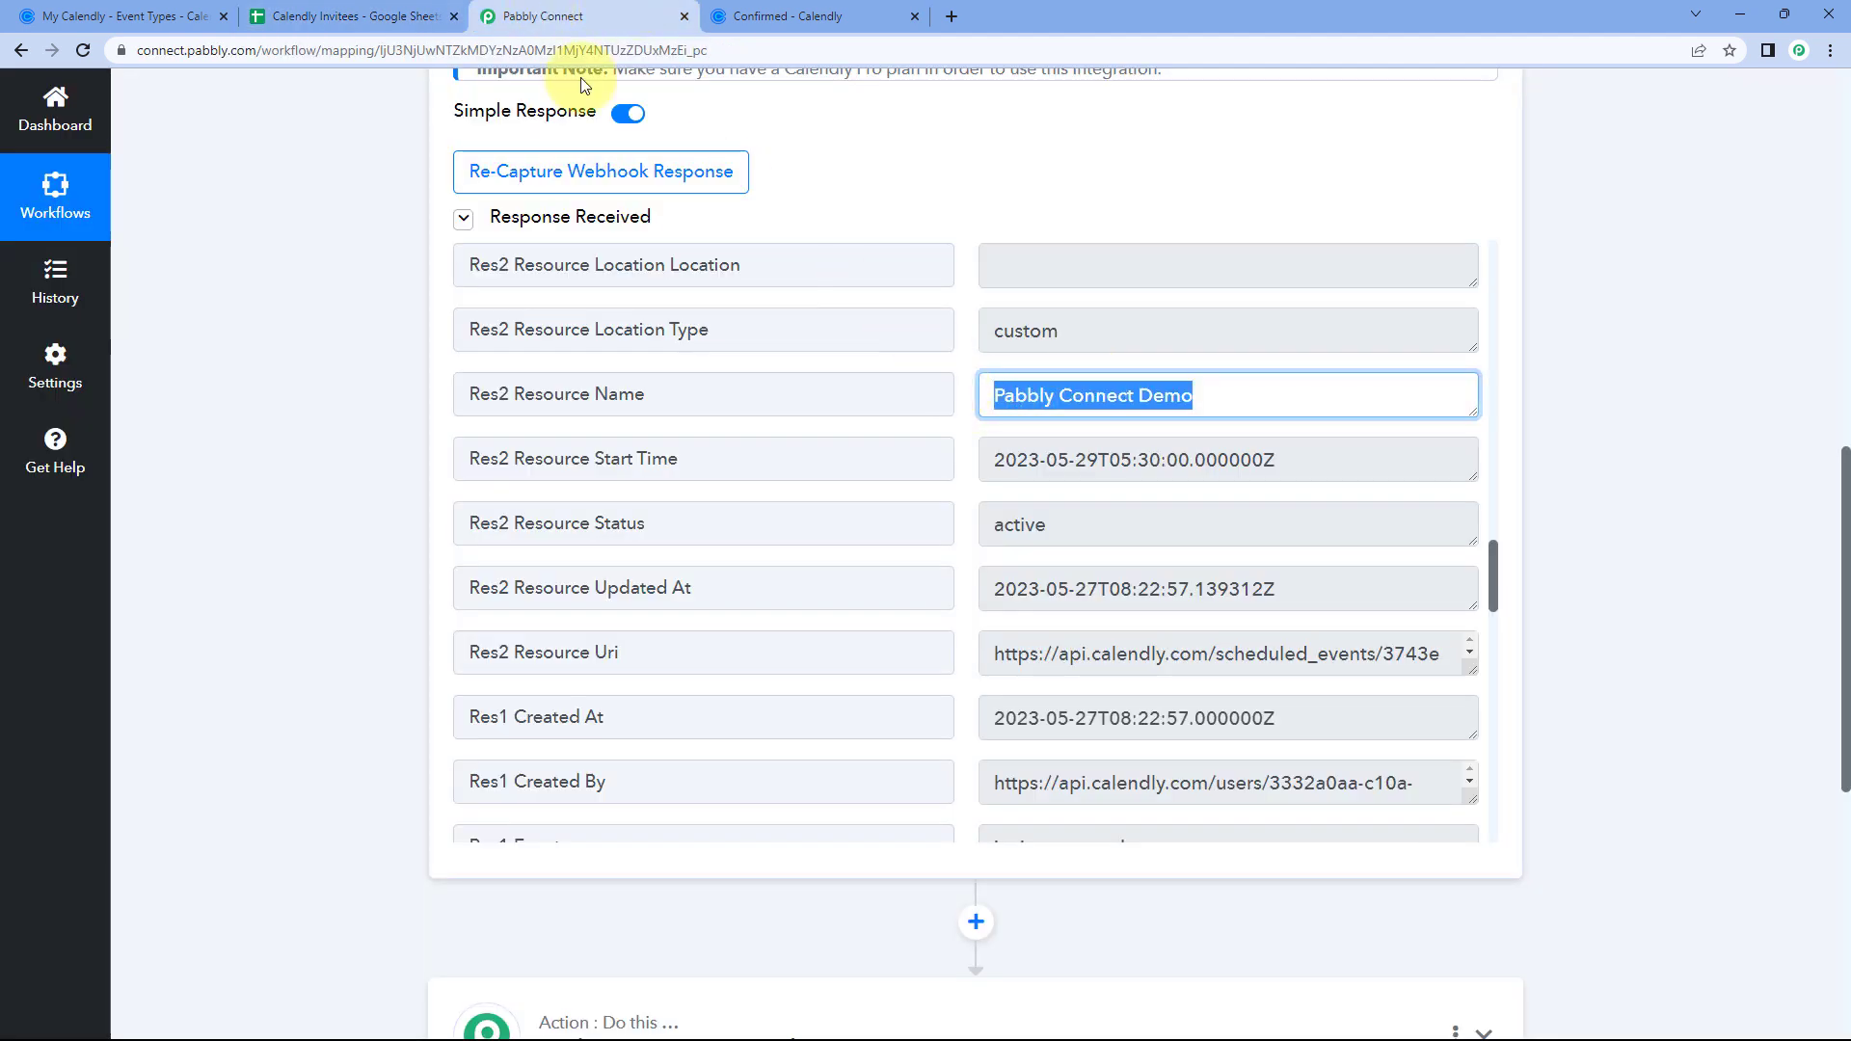
click(352, 16)
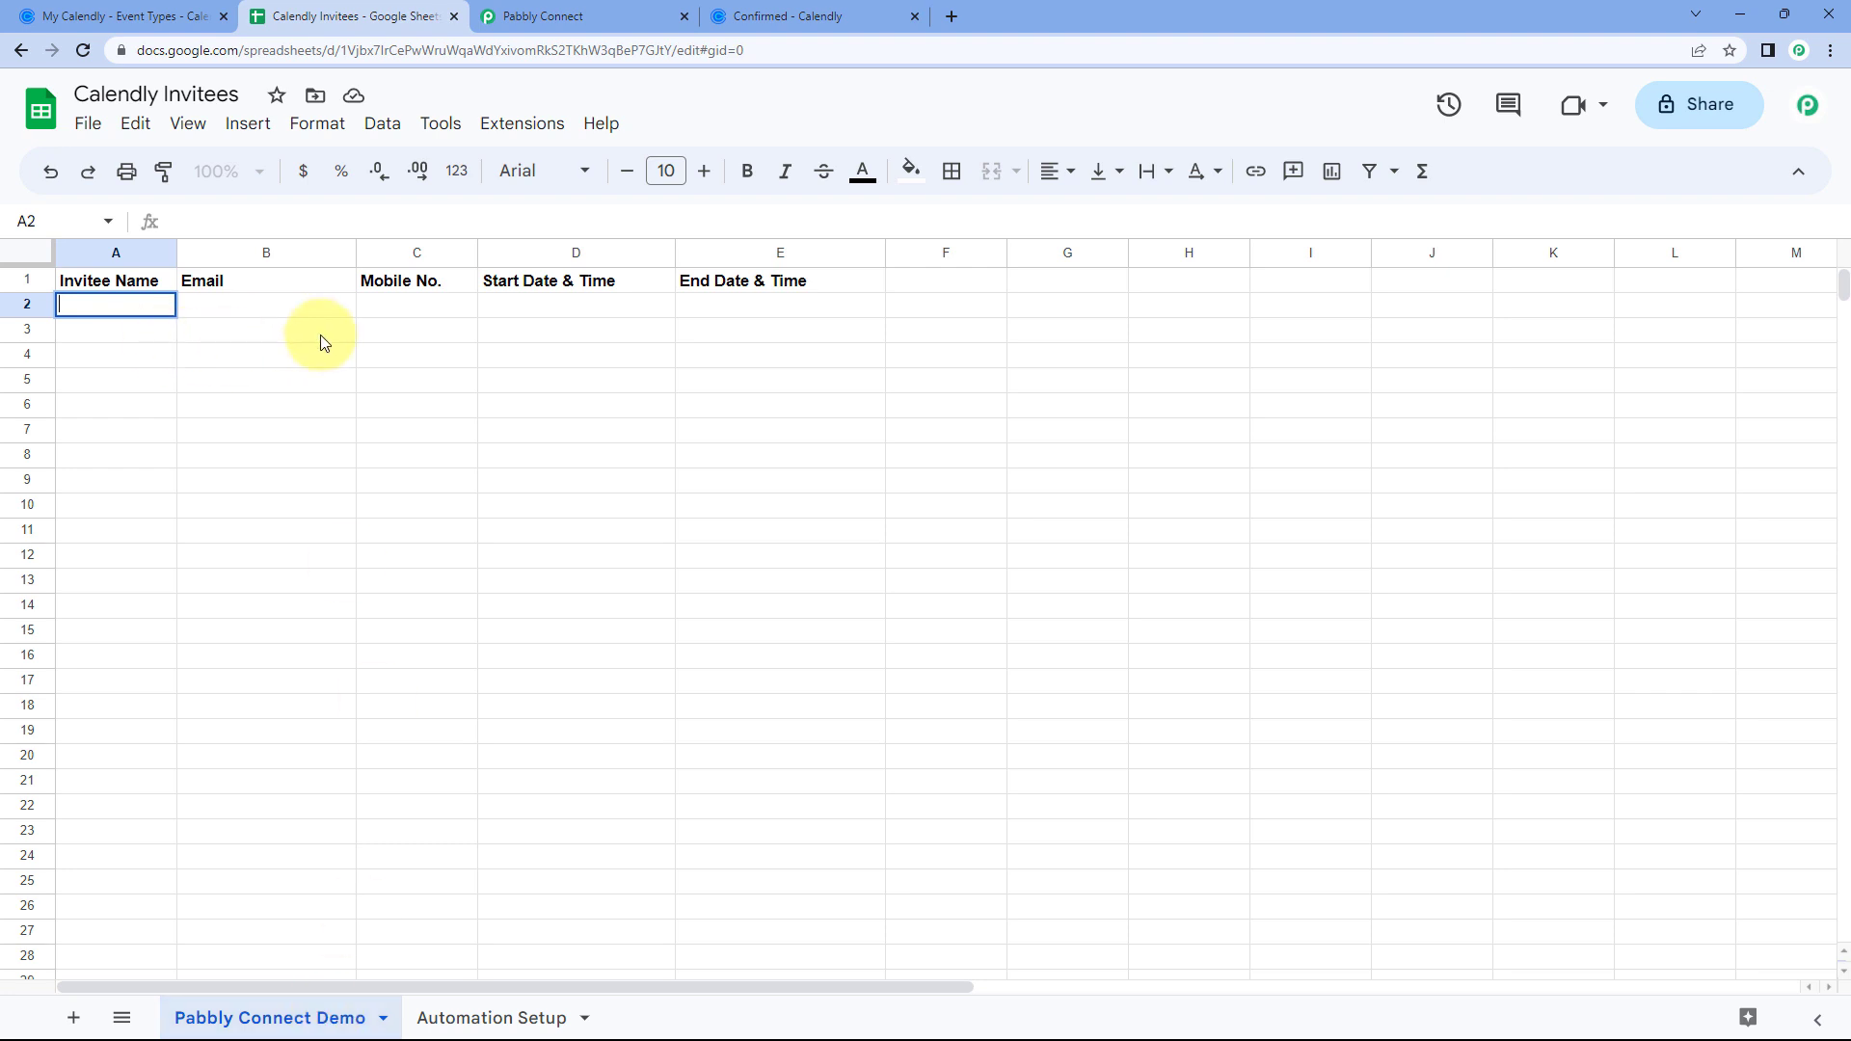
click(622, 10)
click(319, 16)
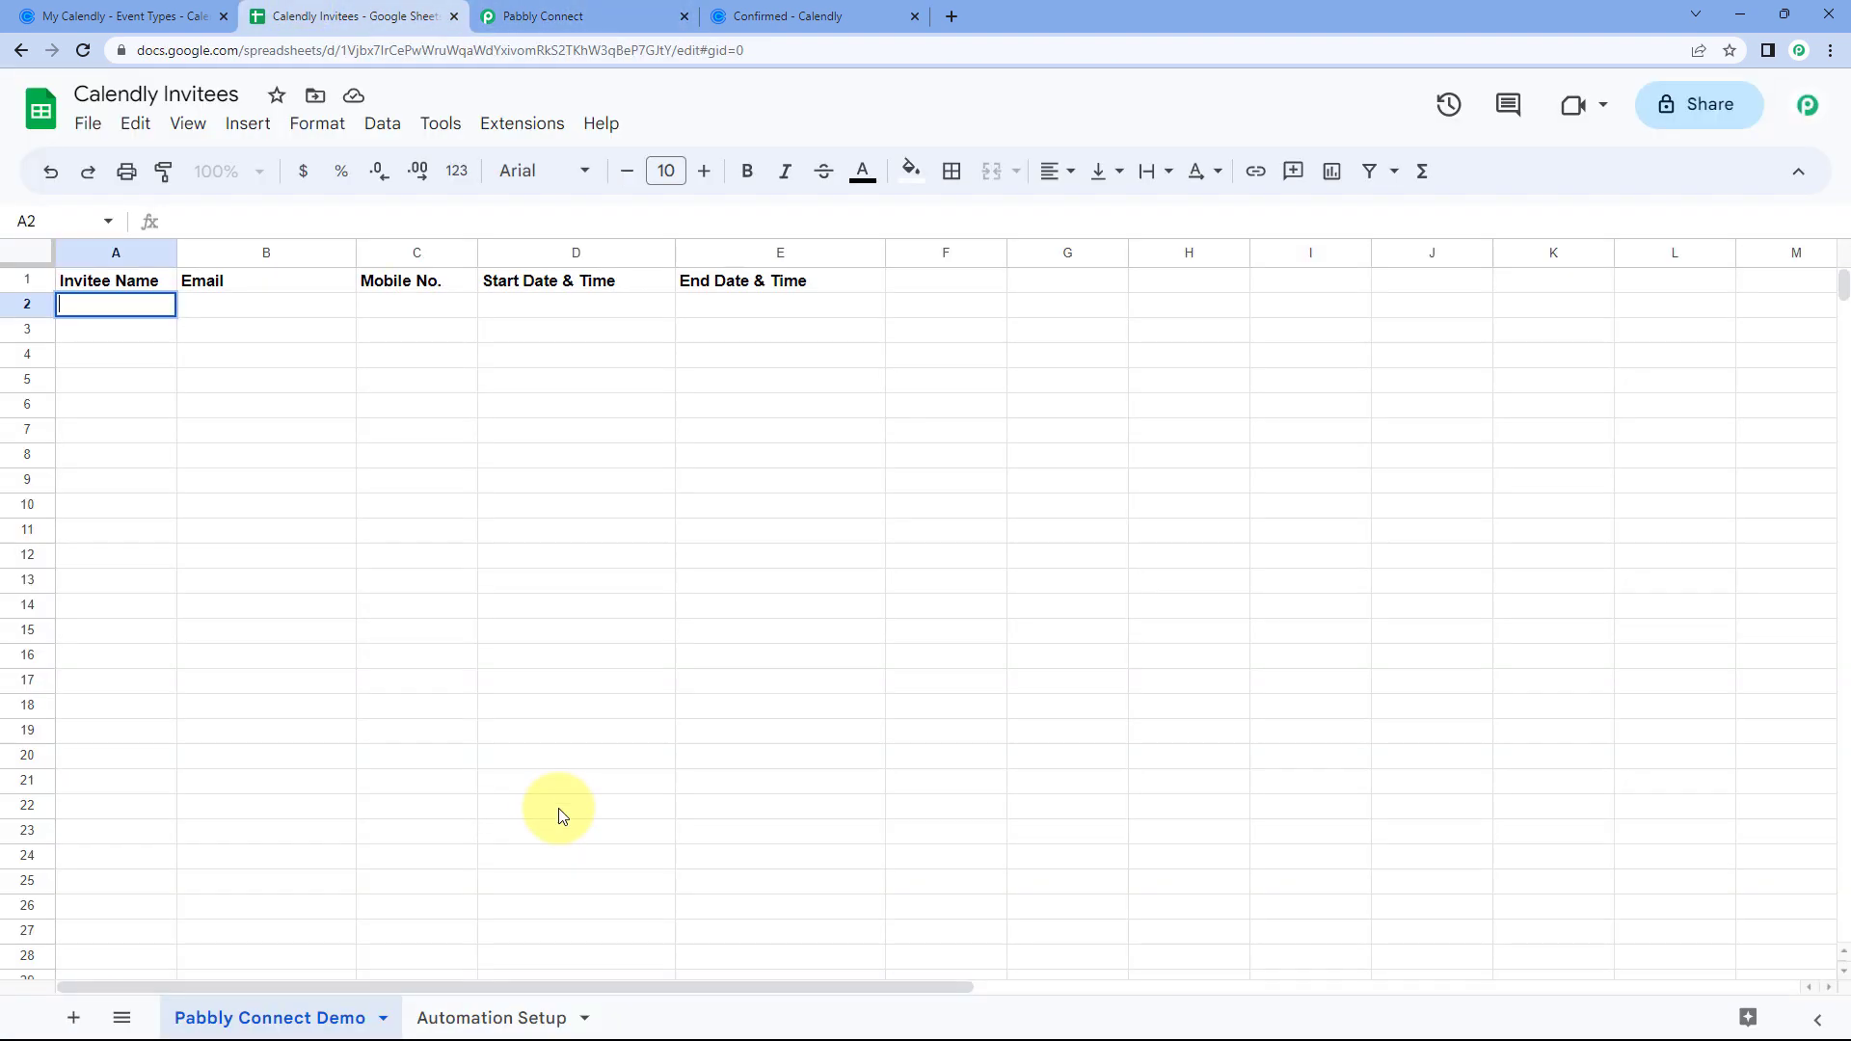
- View the Automation Setup sheet and its row 2 cells under the headers, and return to the Pabbly Connect workflow
click(505, 1015)
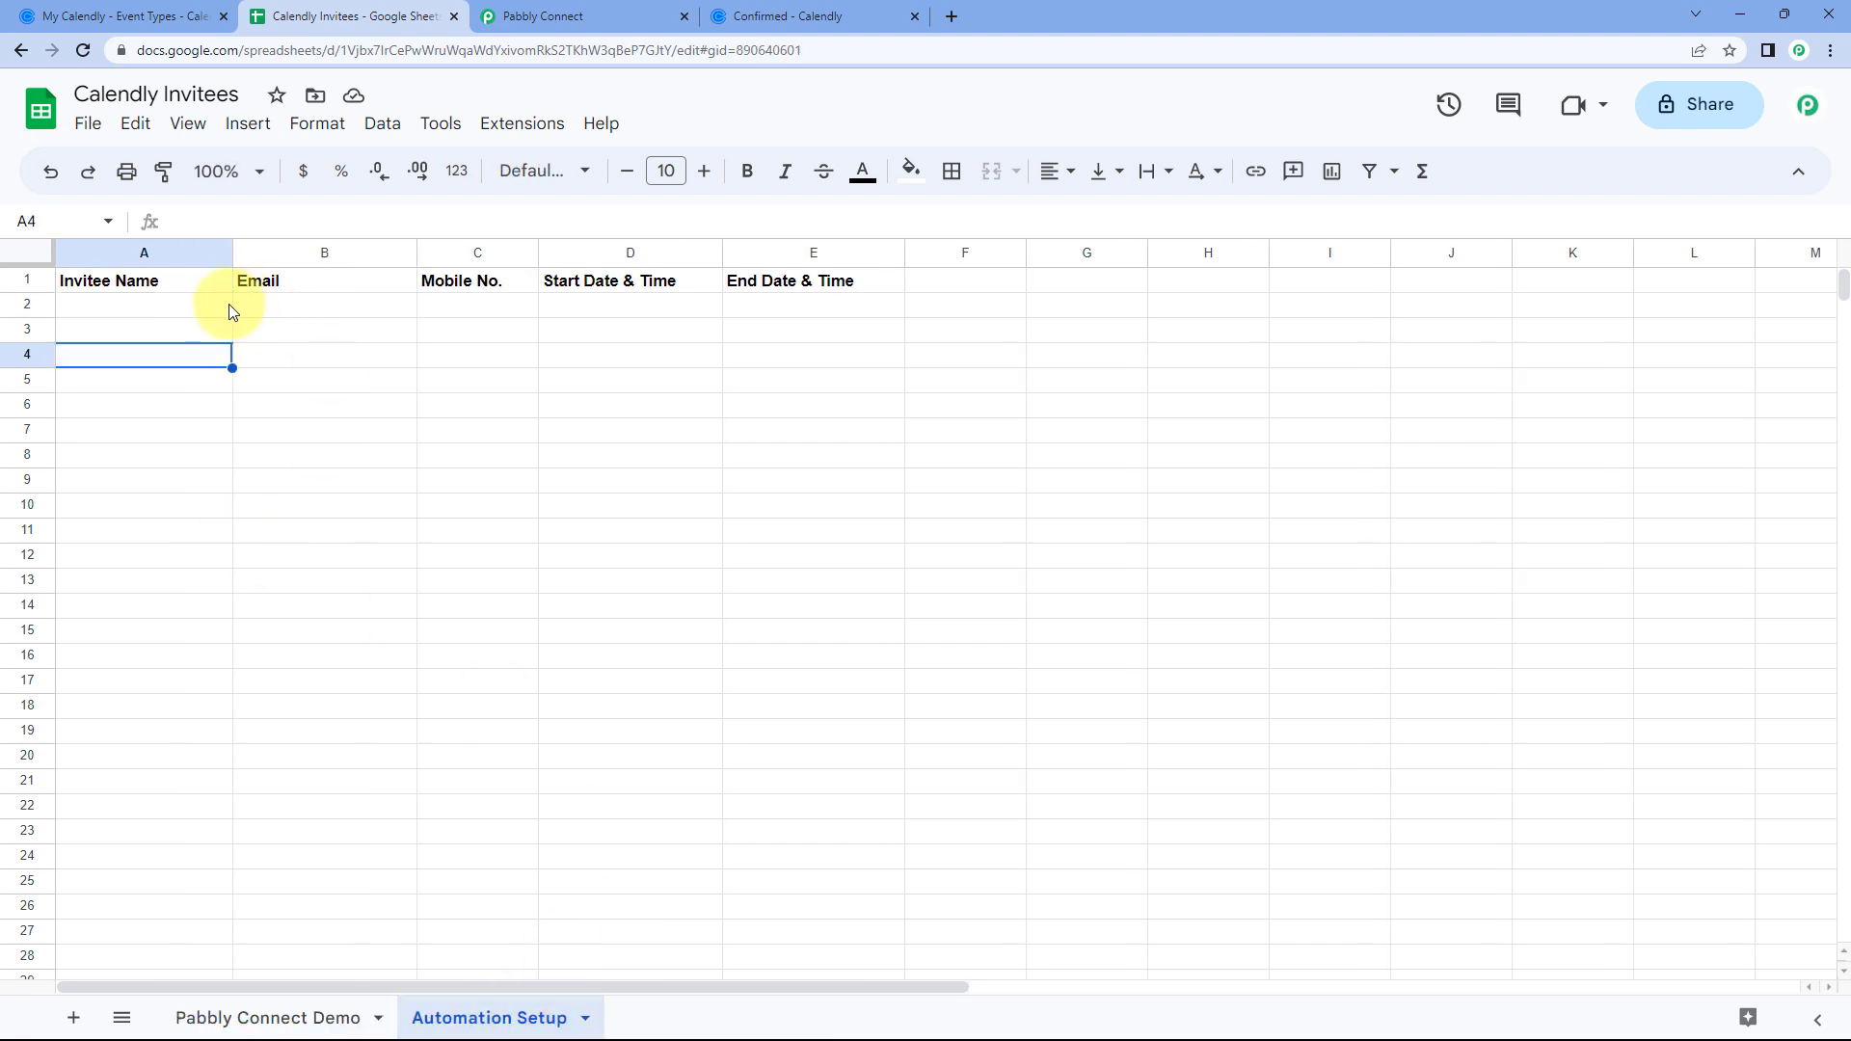
drag(179, 304, 768, 306)
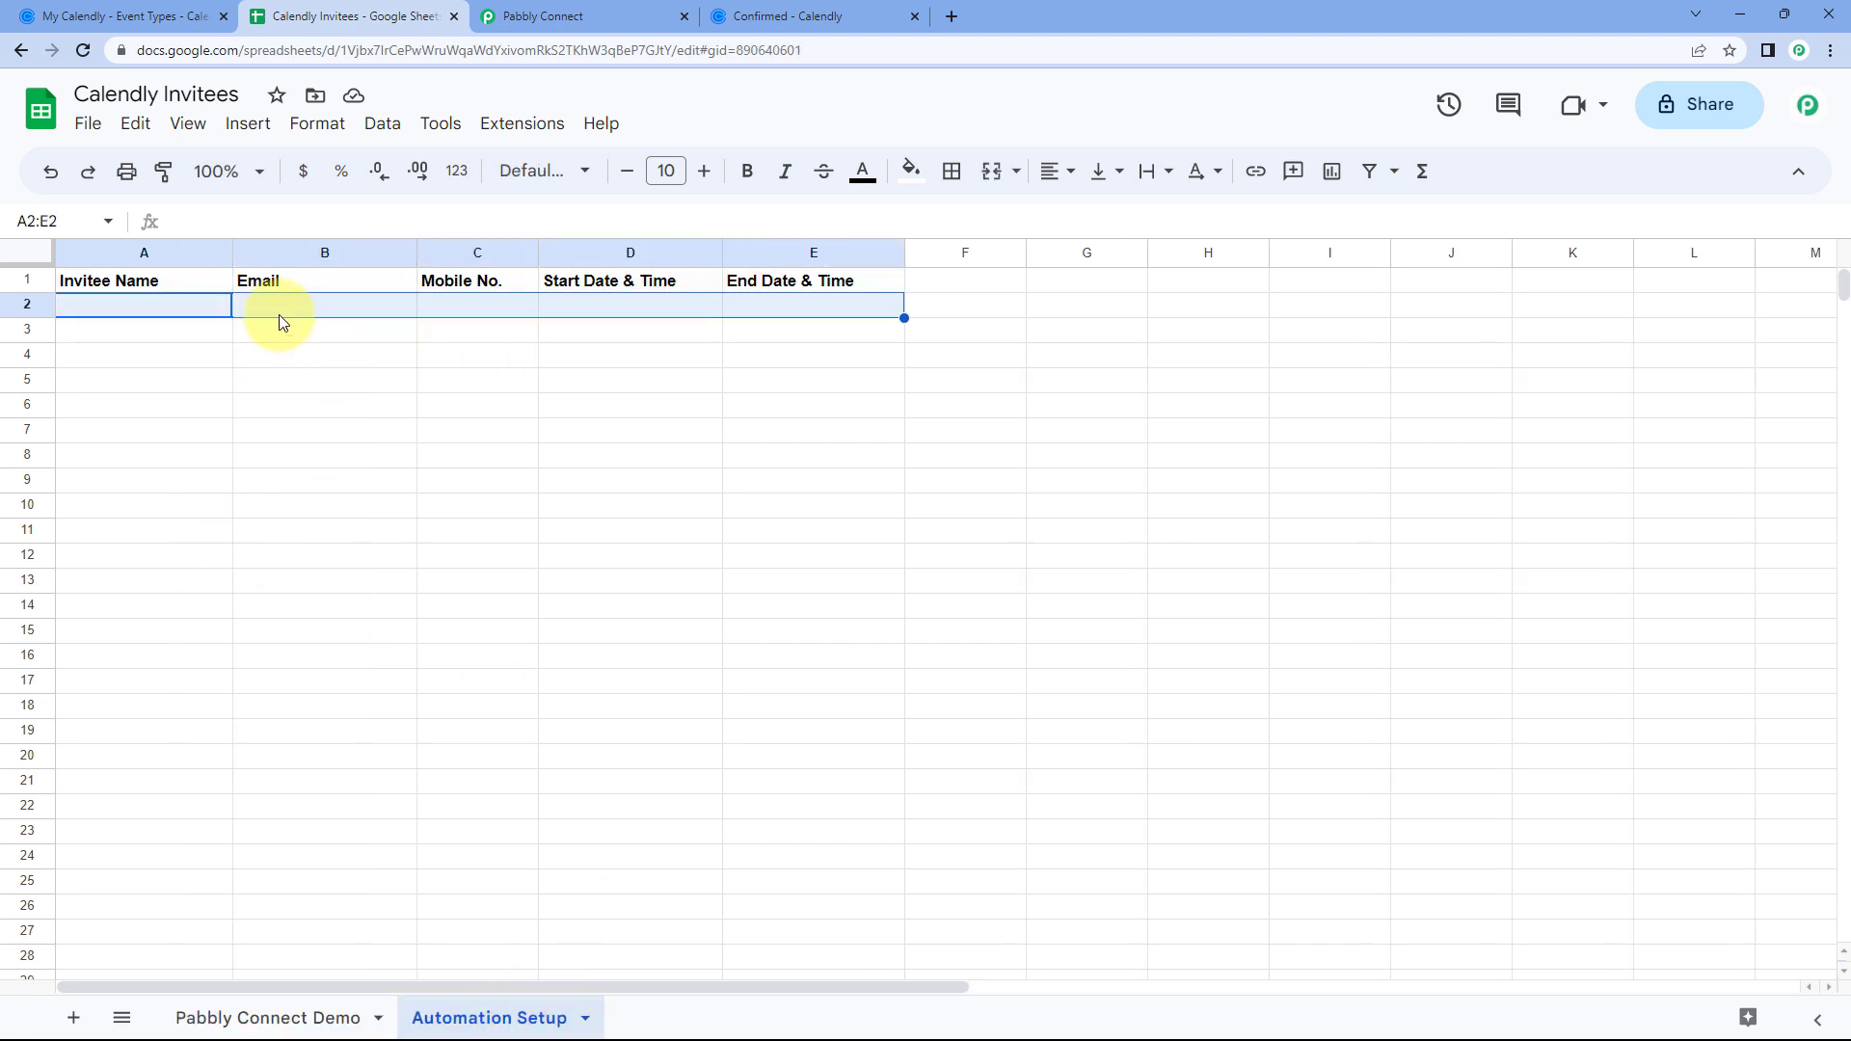
click(198, 307)
click(564, 13)
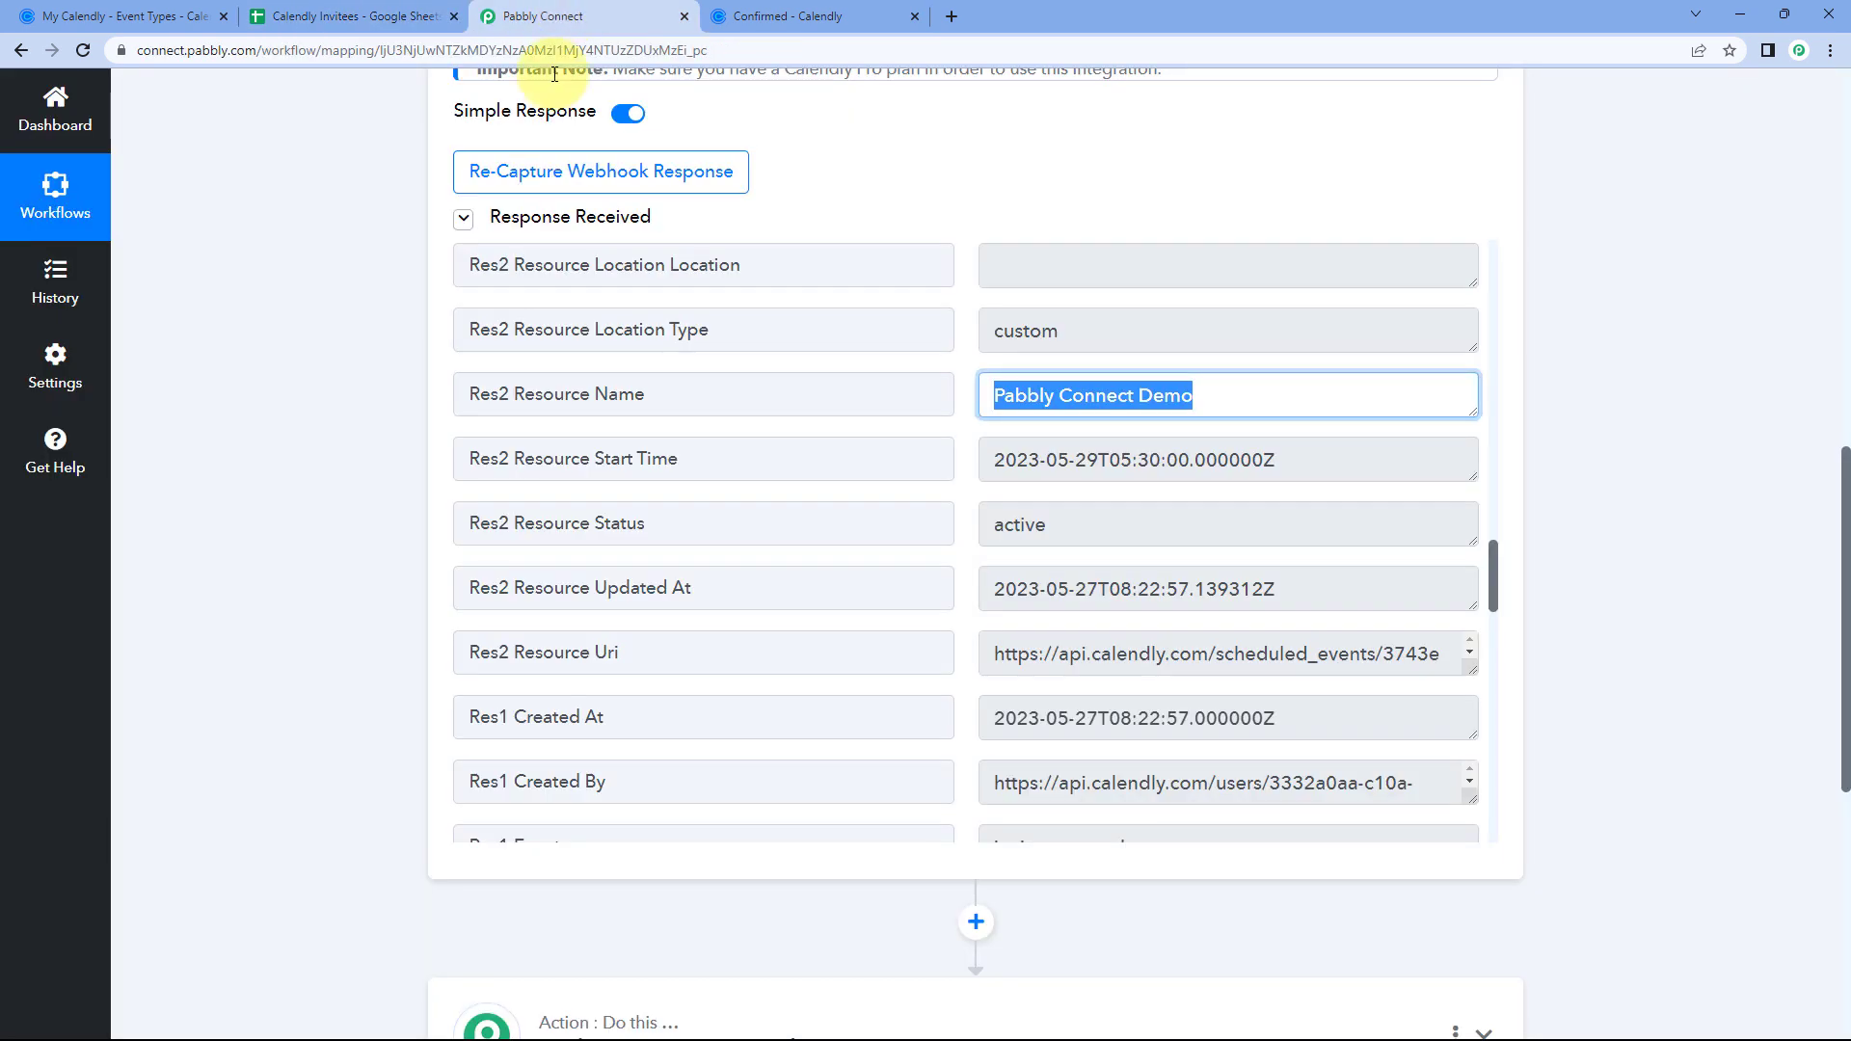
- Recheck the date-time format of the response's start time and end time
click(972, 414)
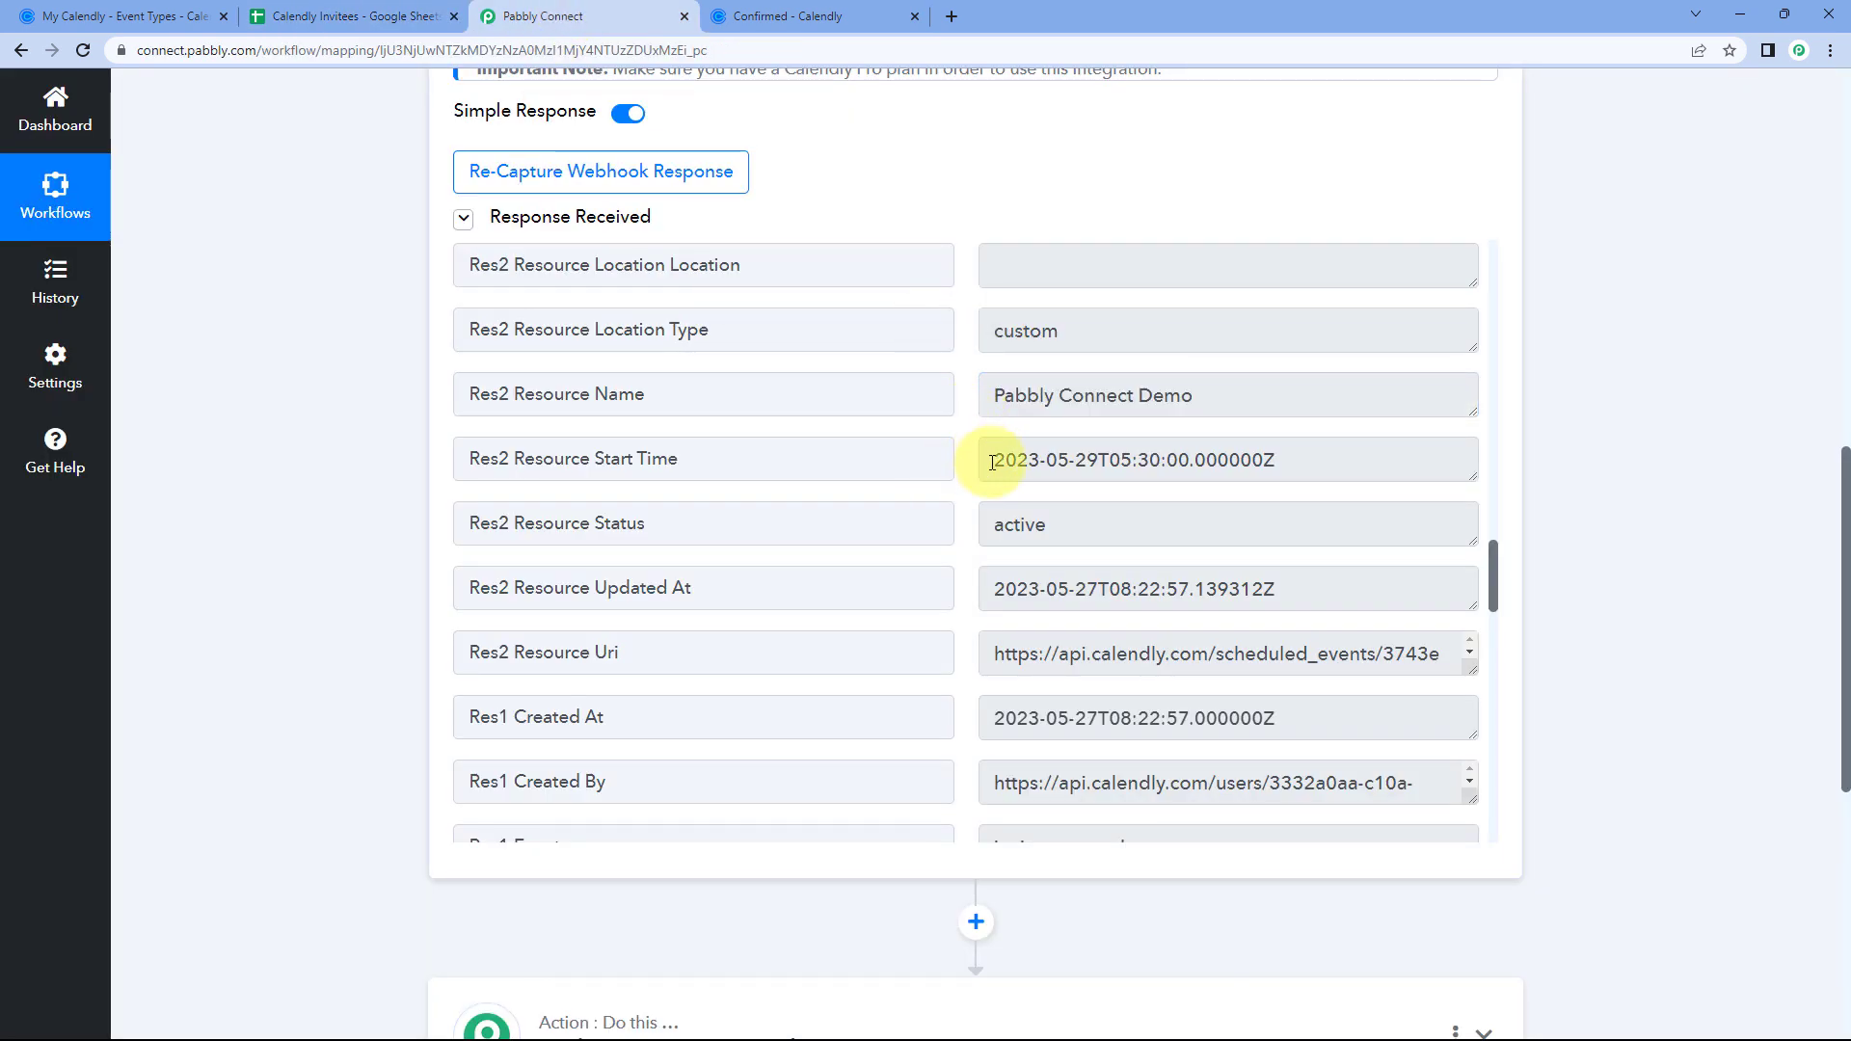
drag(993, 463, 1293, 463)
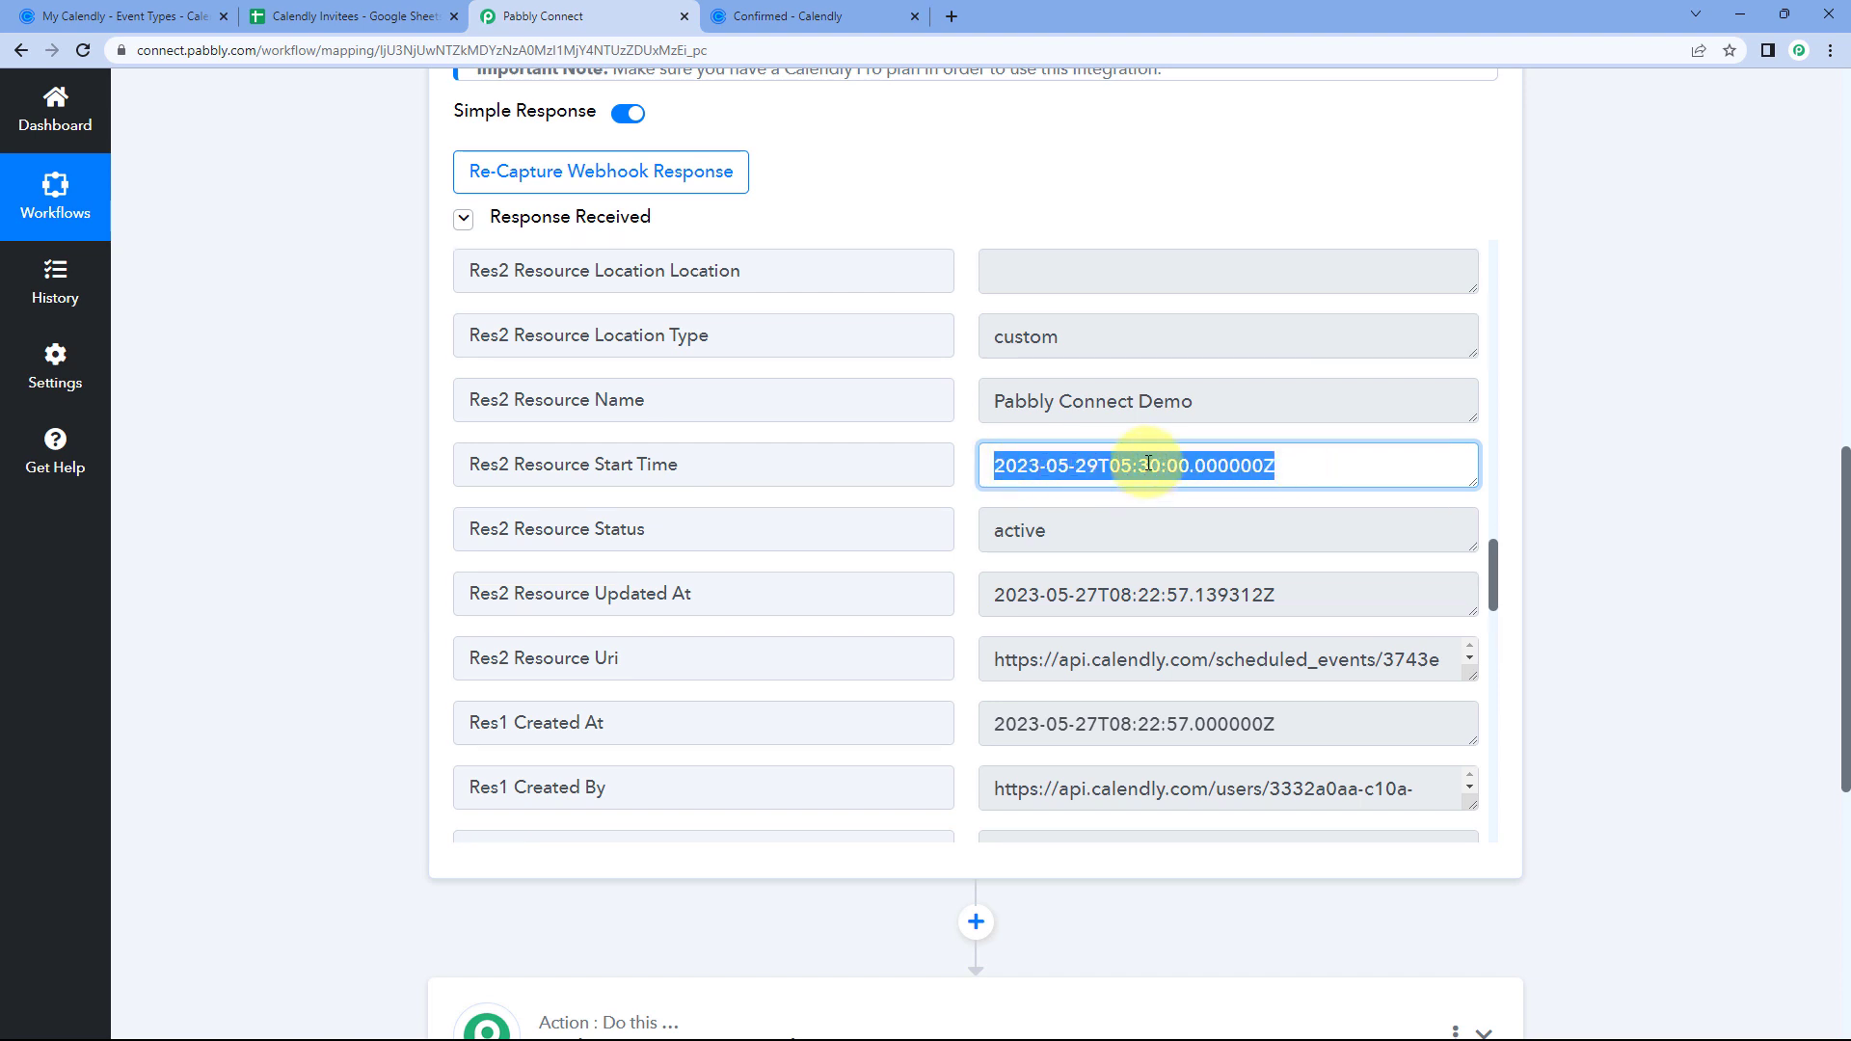
scroll(1186, 443, up, 5)
drag(1343, 303, 1012, 297)
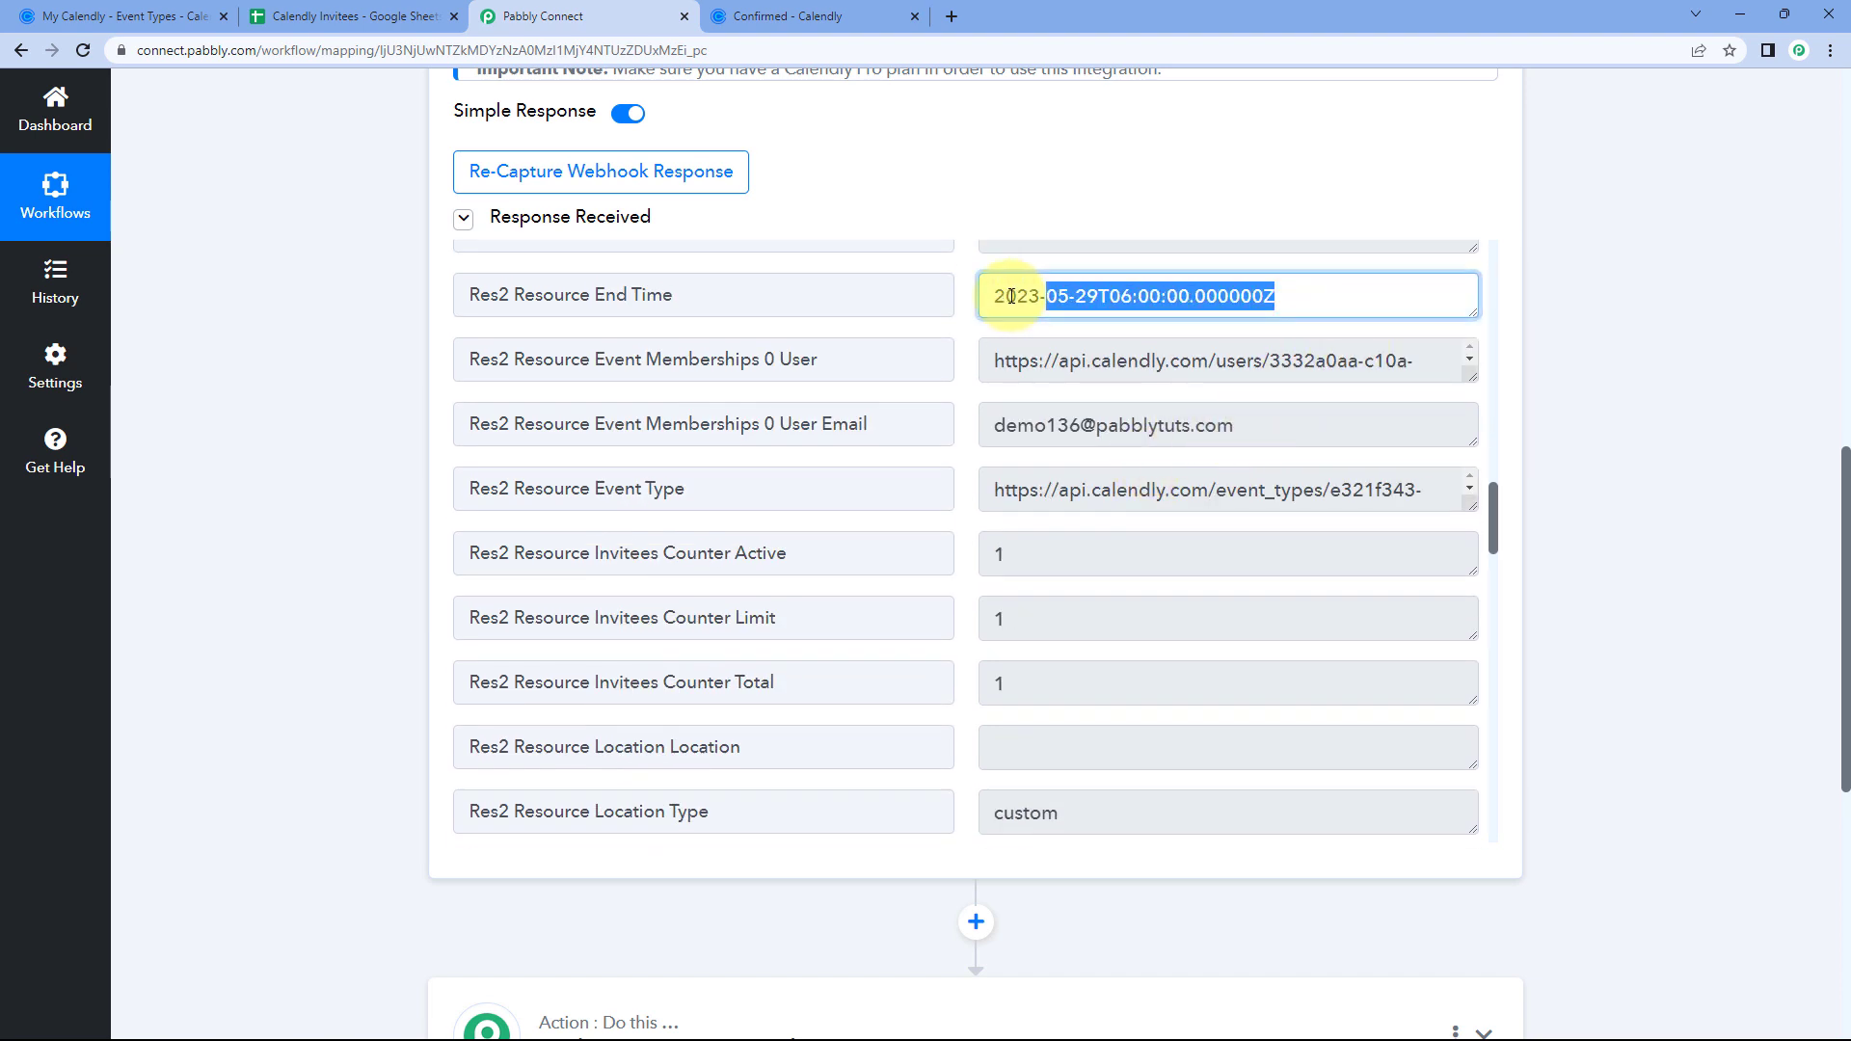
click(942, 330)
- Expand the workflow's second step, the action, to show its app selection
scroll(327, 471, down, 4)
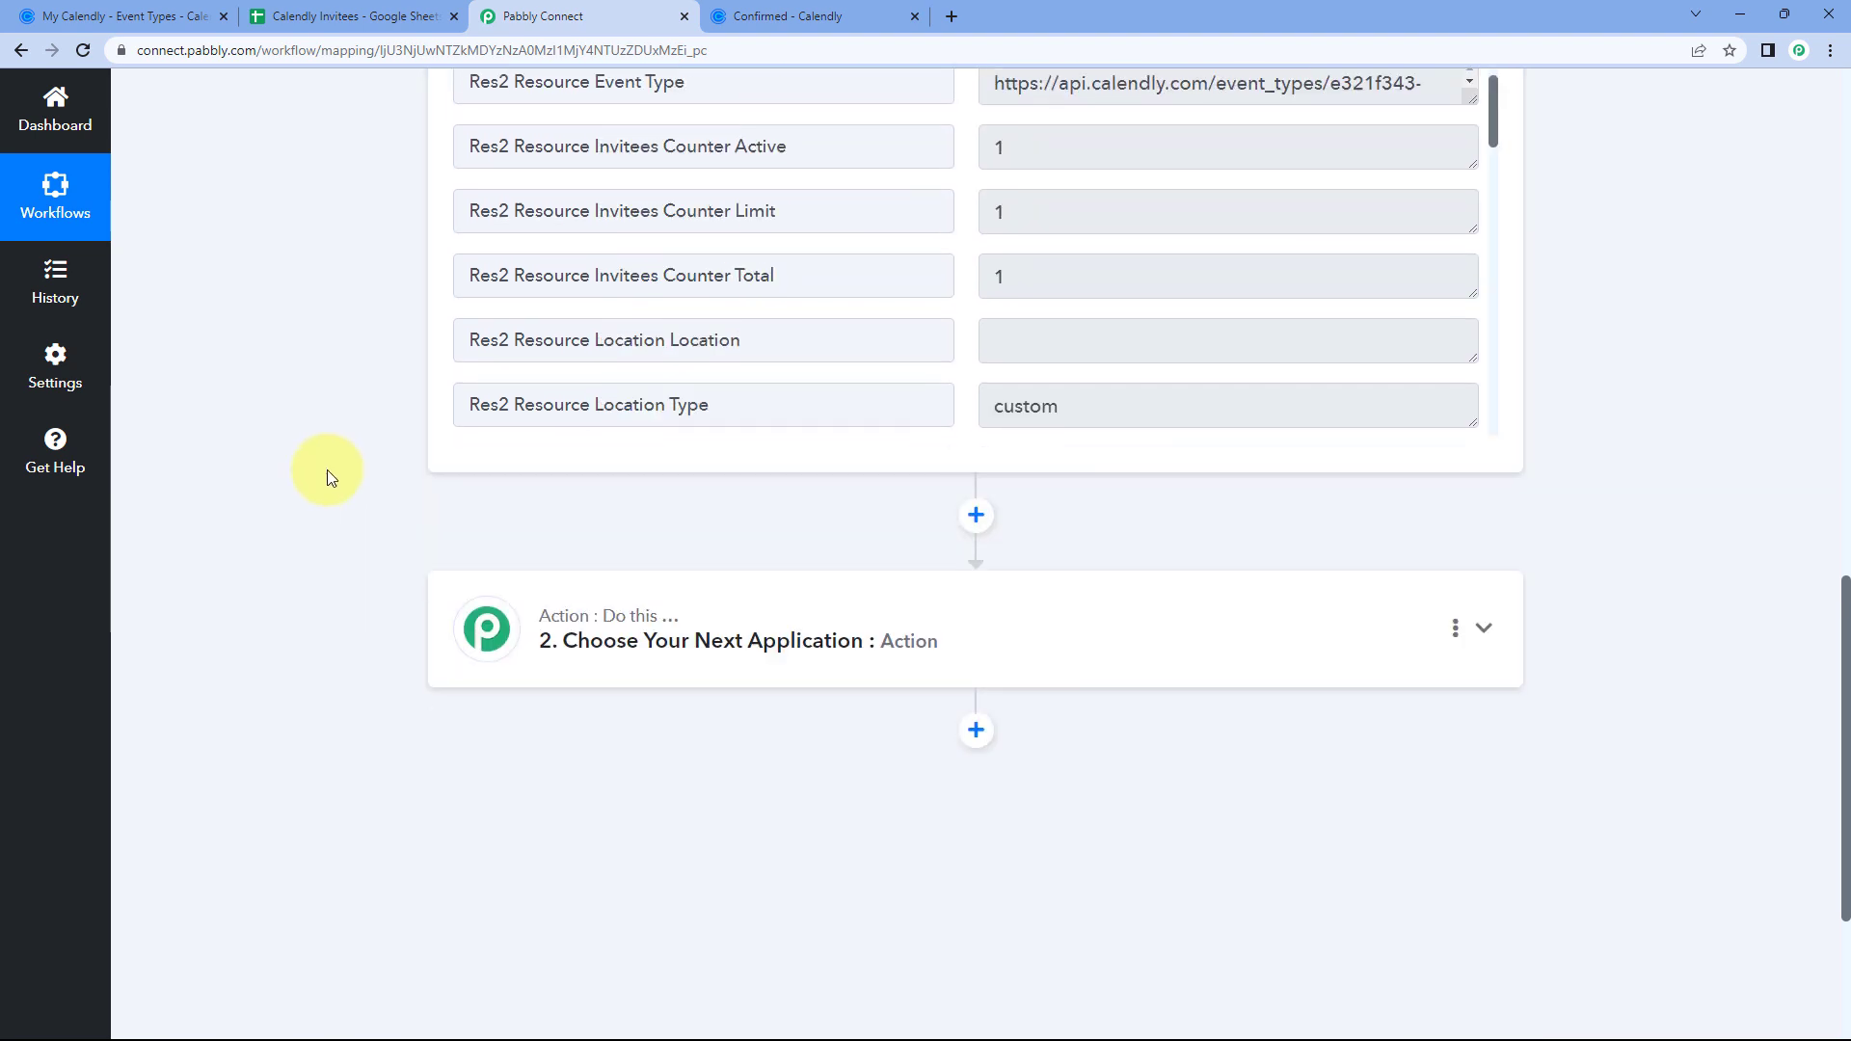
scroll(327, 470, down, 3)
click(517, 385)
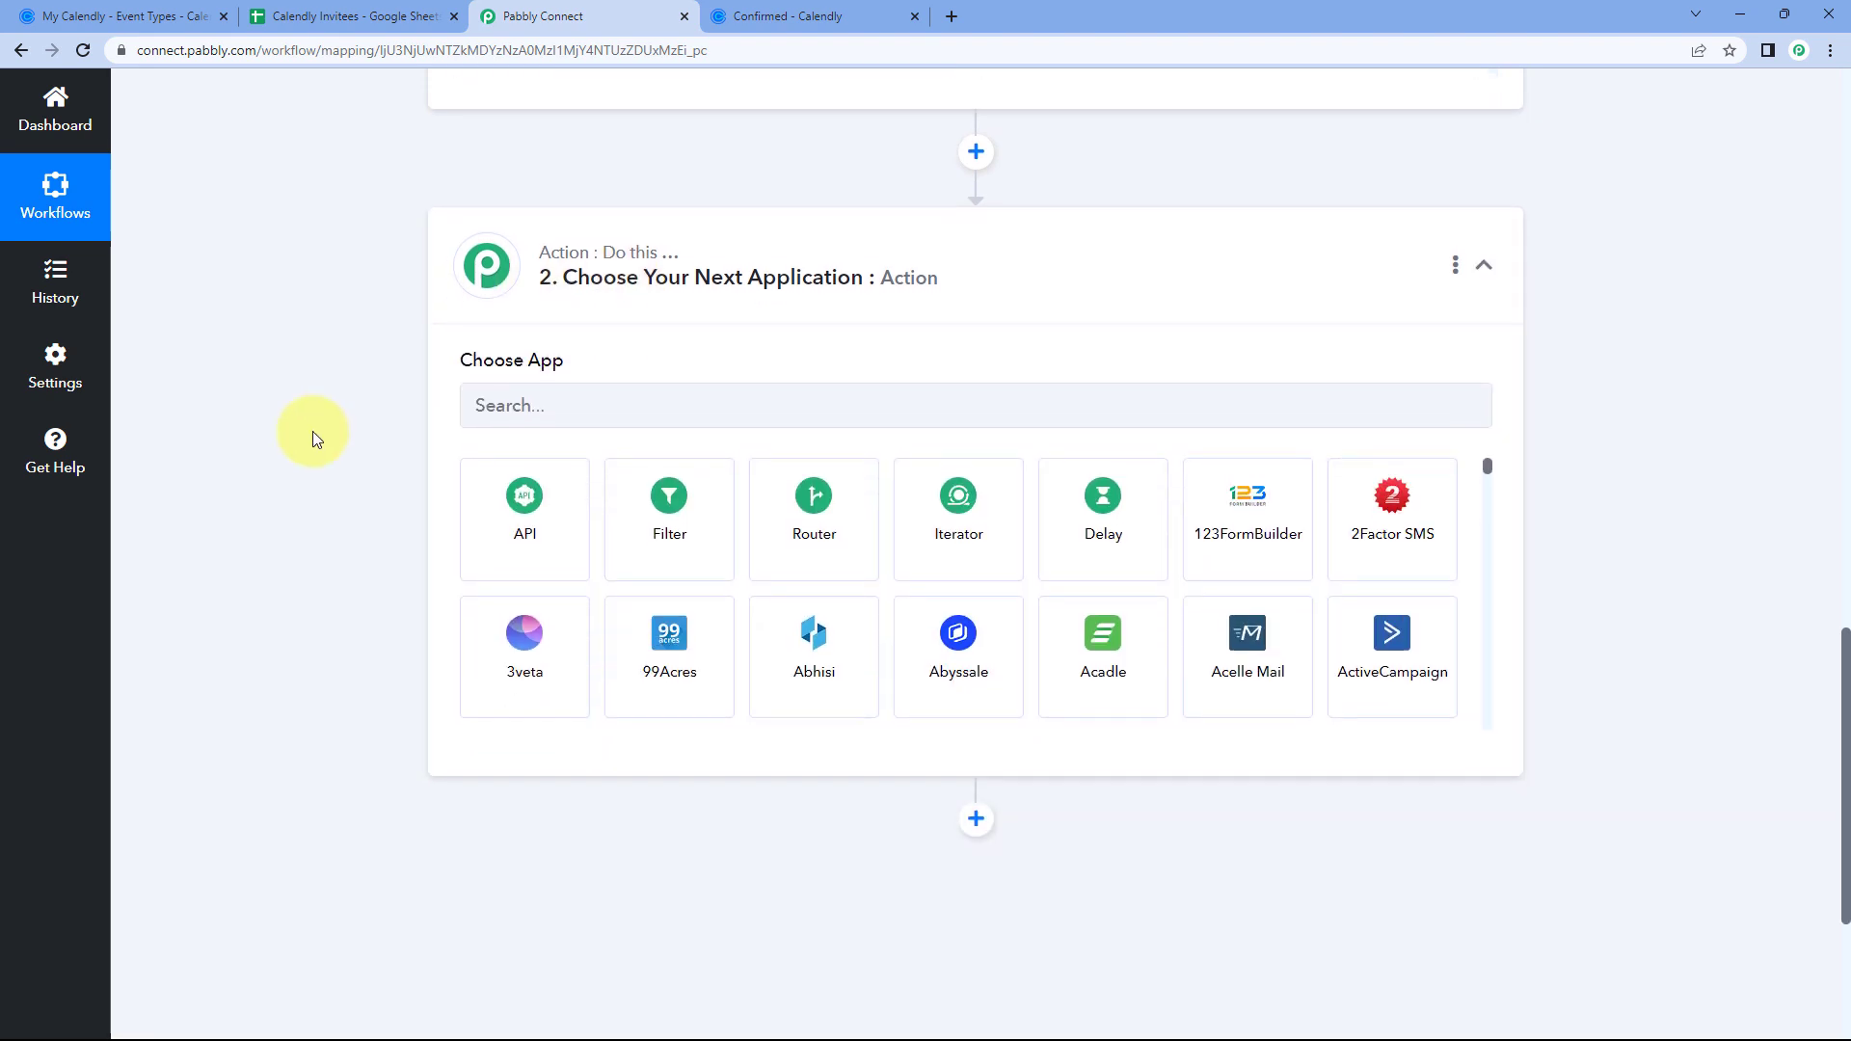
- Set the second step's app to Date/Time Formatter by Pabbly
scroll(312, 431, down, 1)
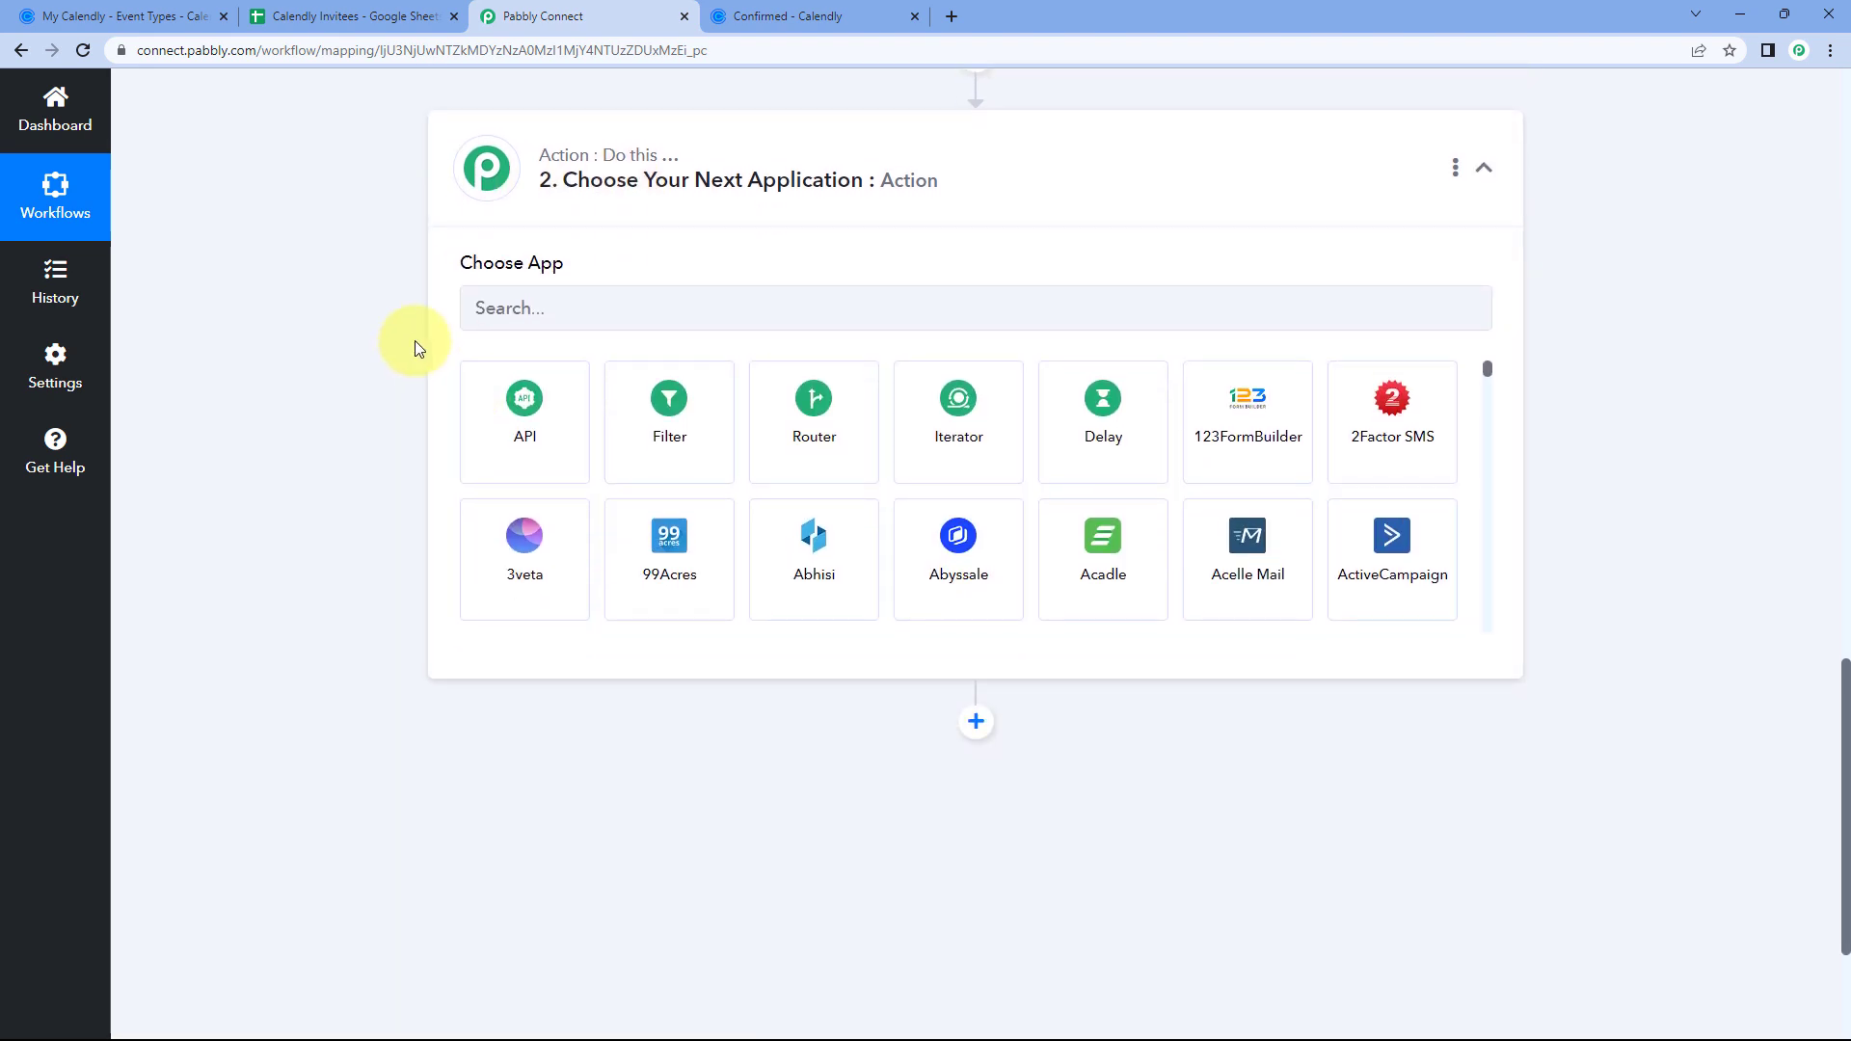
click(537, 306)
text(Date)
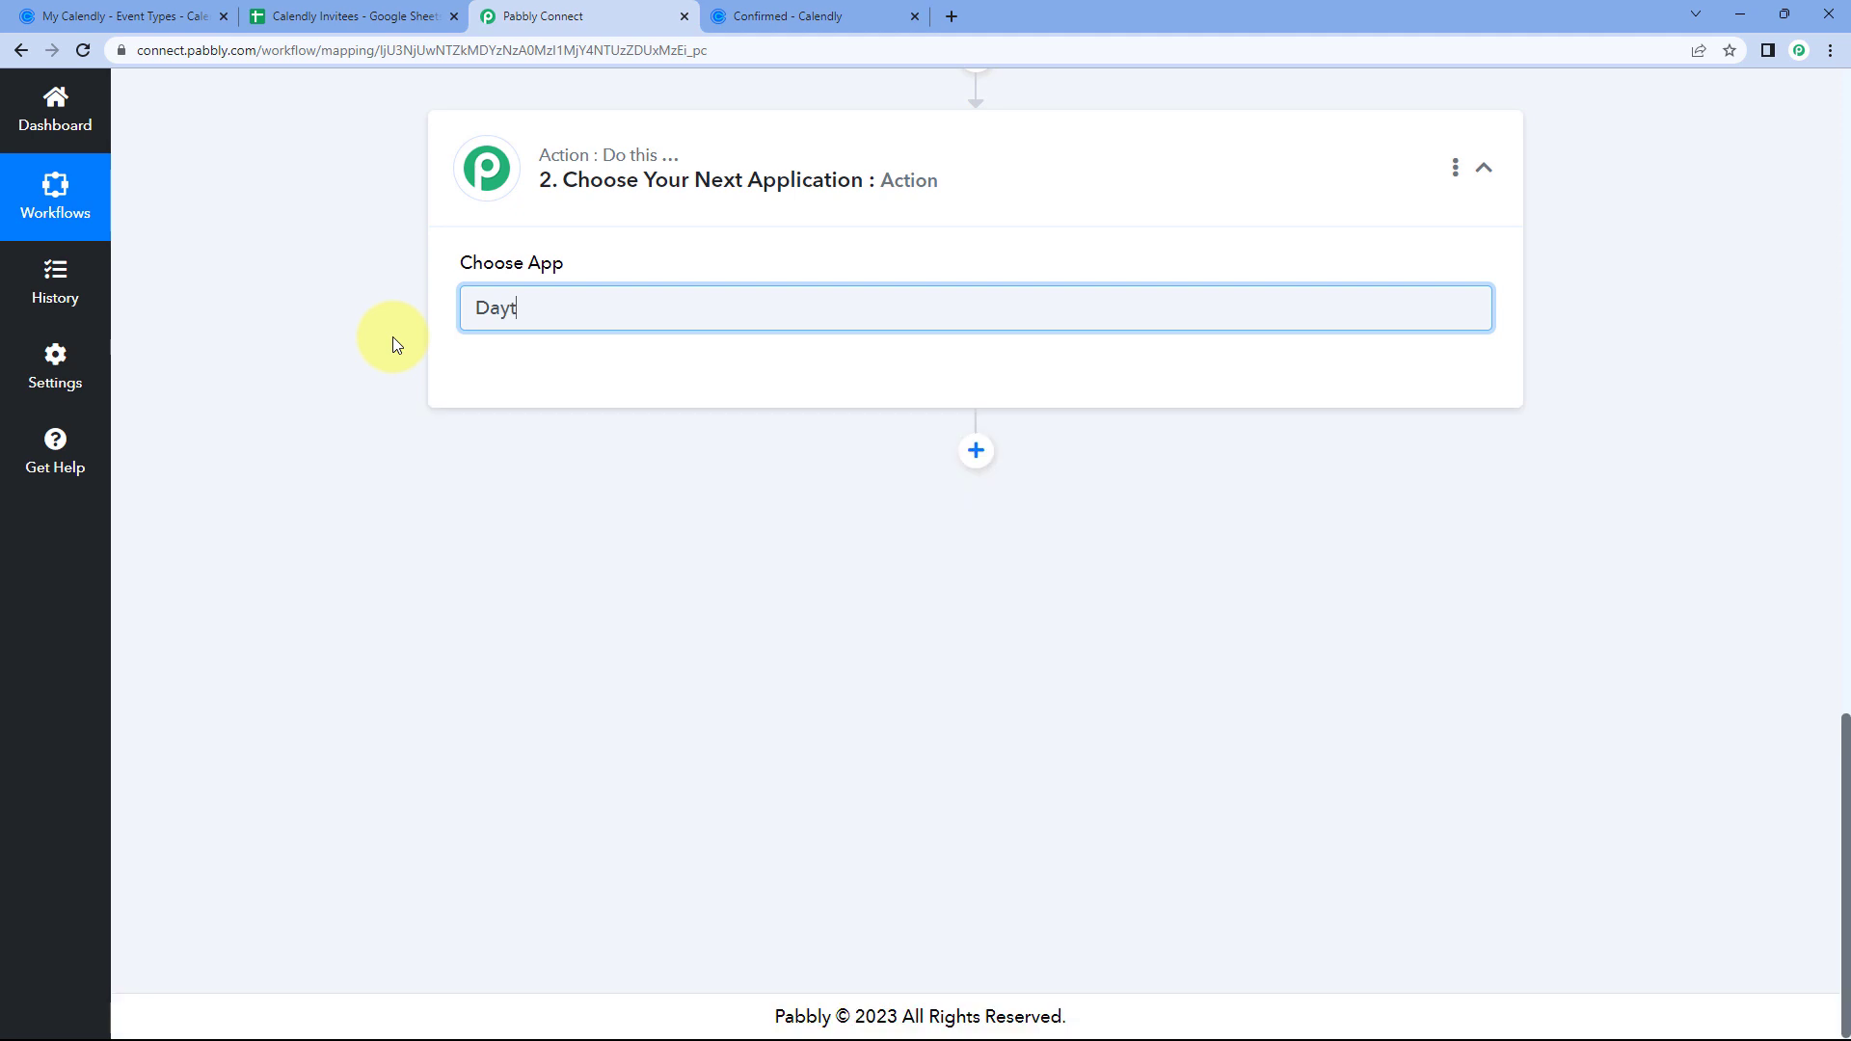
click(498, 412)
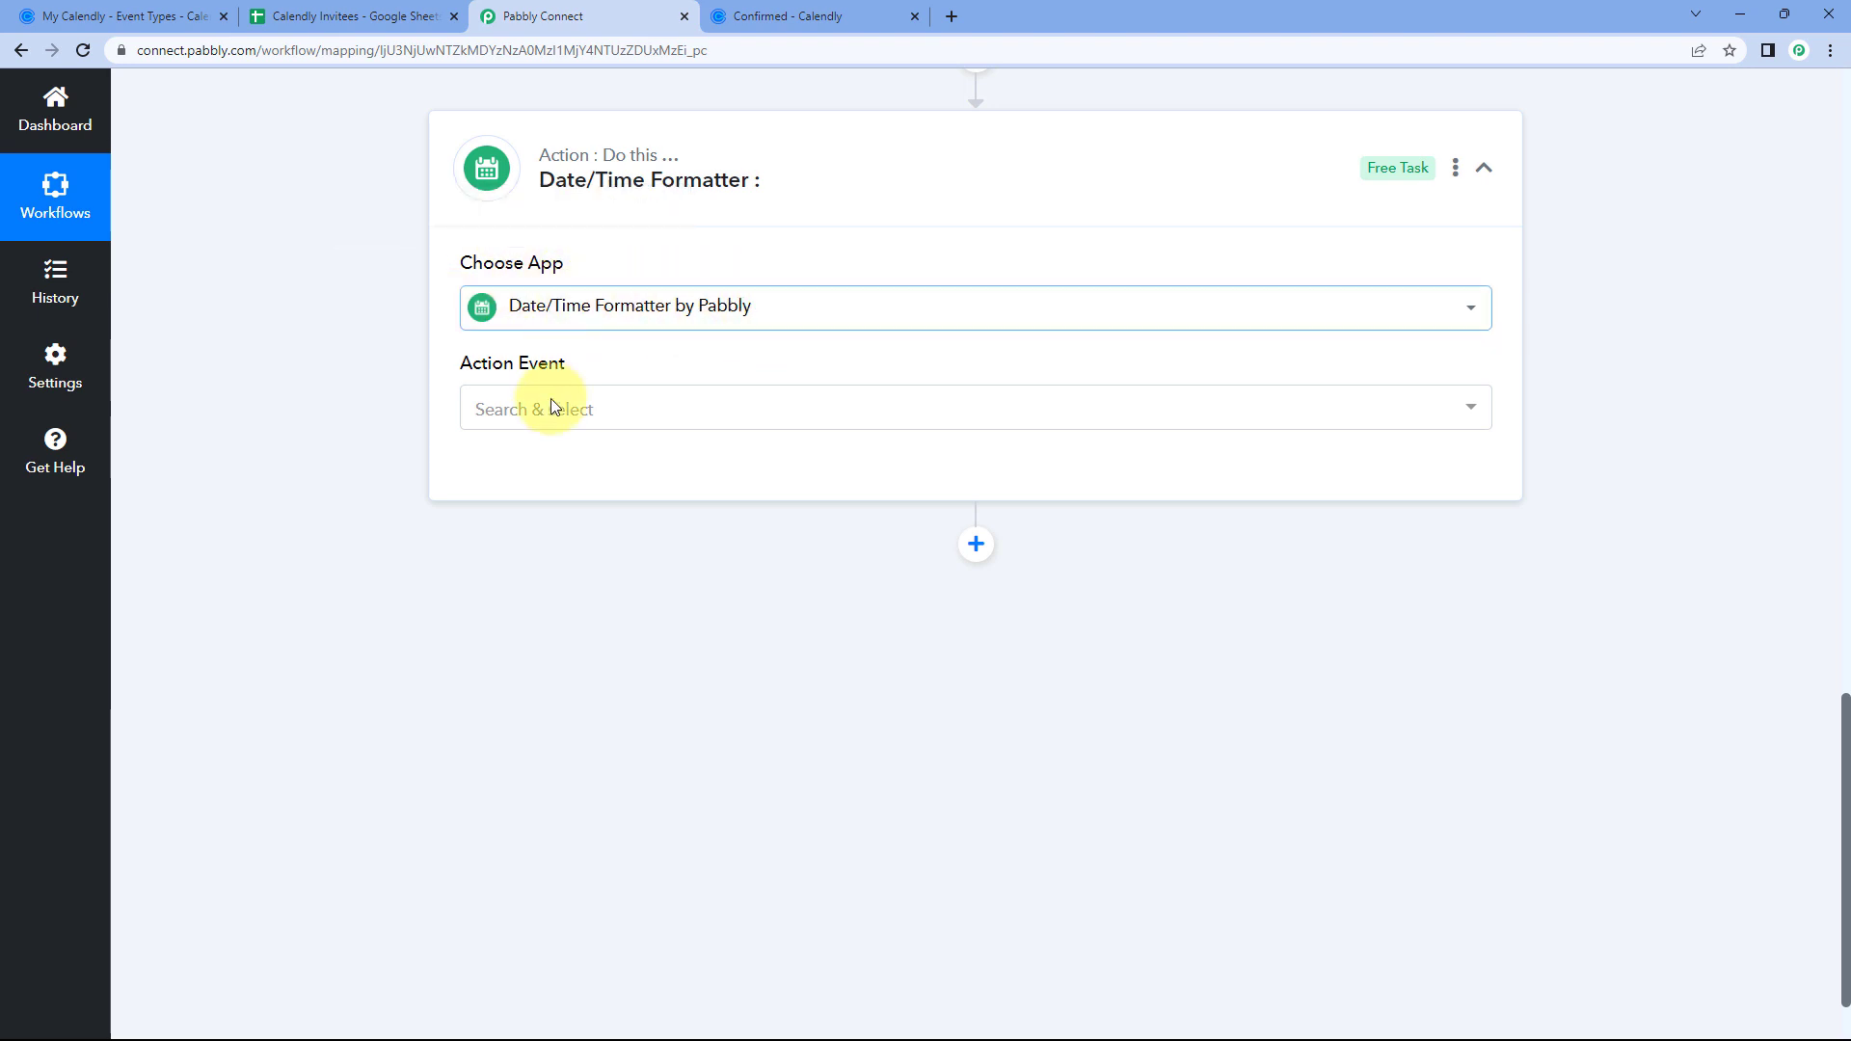
- Look through the action events offered by the Date/Time Formatter, and close the list without choosing one
click(622, 407)
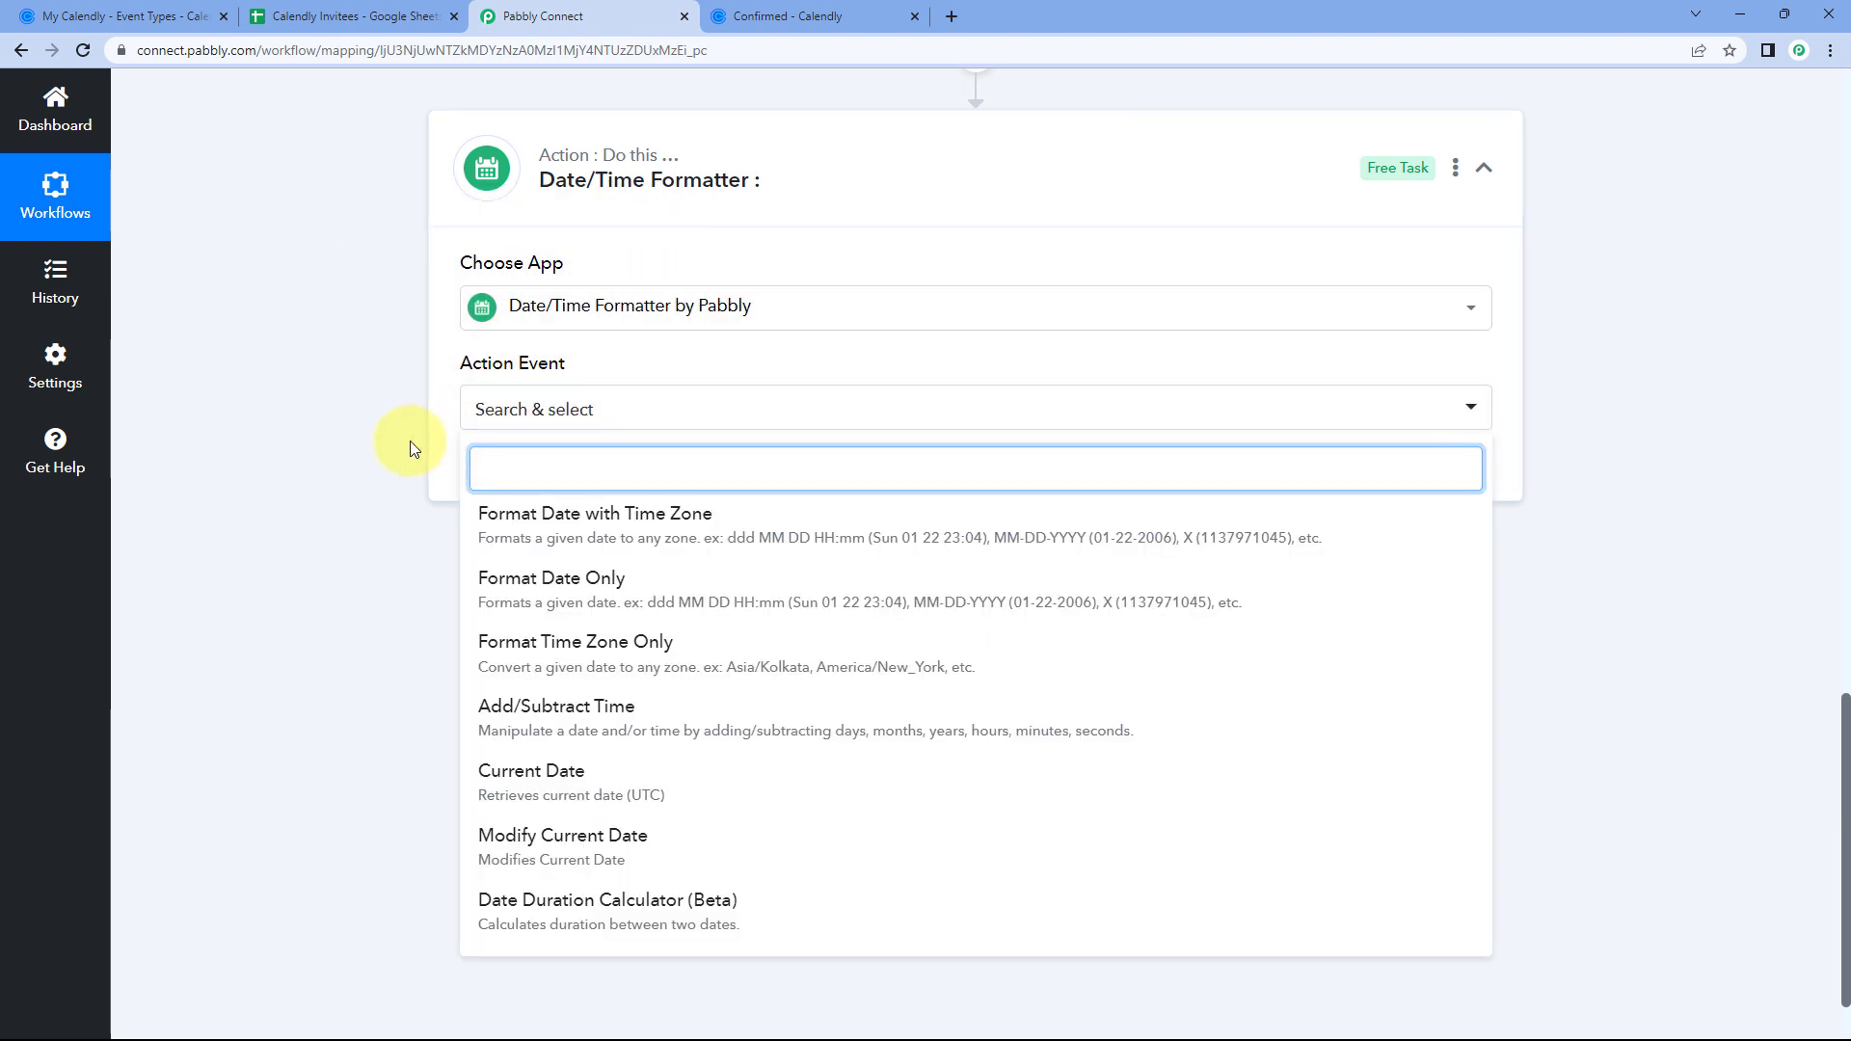
scroll(410, 444, up, 1)
scroll(410, 448, down, 2)
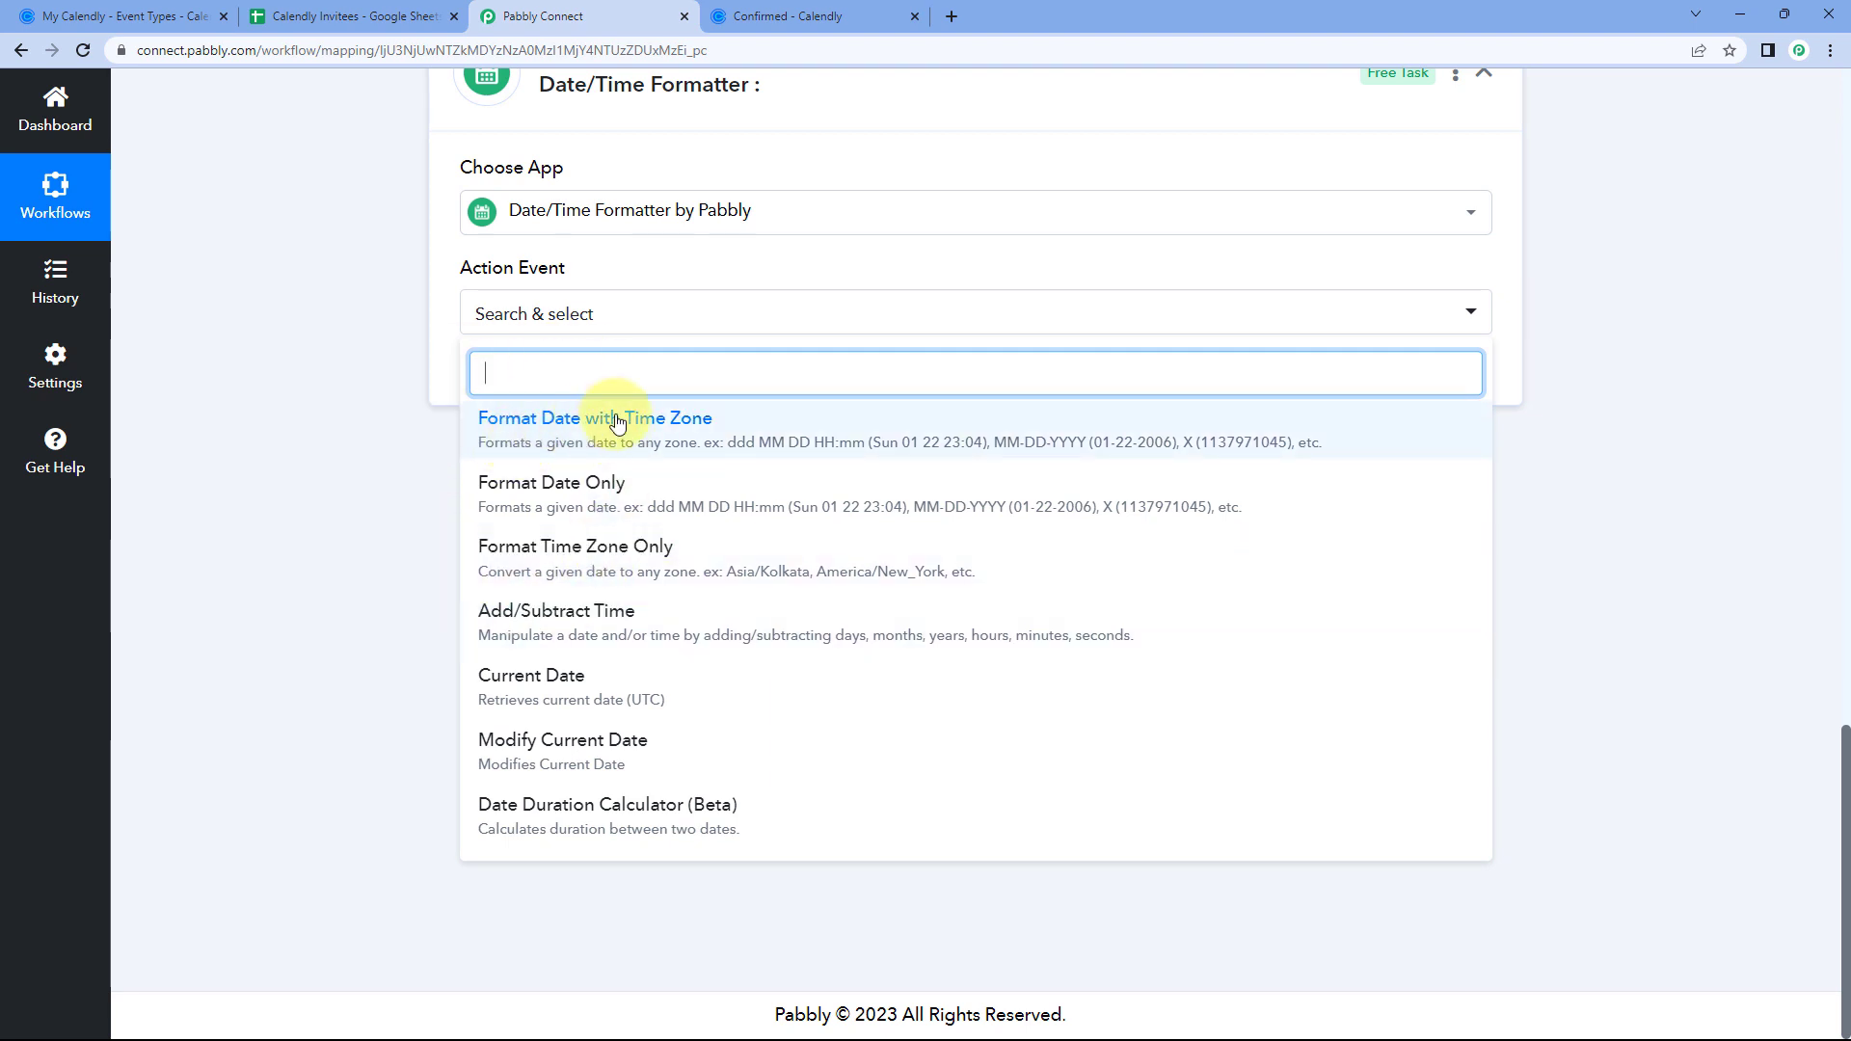
click(383, 391)
- Examine the date and time portions of Res2 Resource End Time in the Calendly trigger response
scroll(386, 393, up, 10)
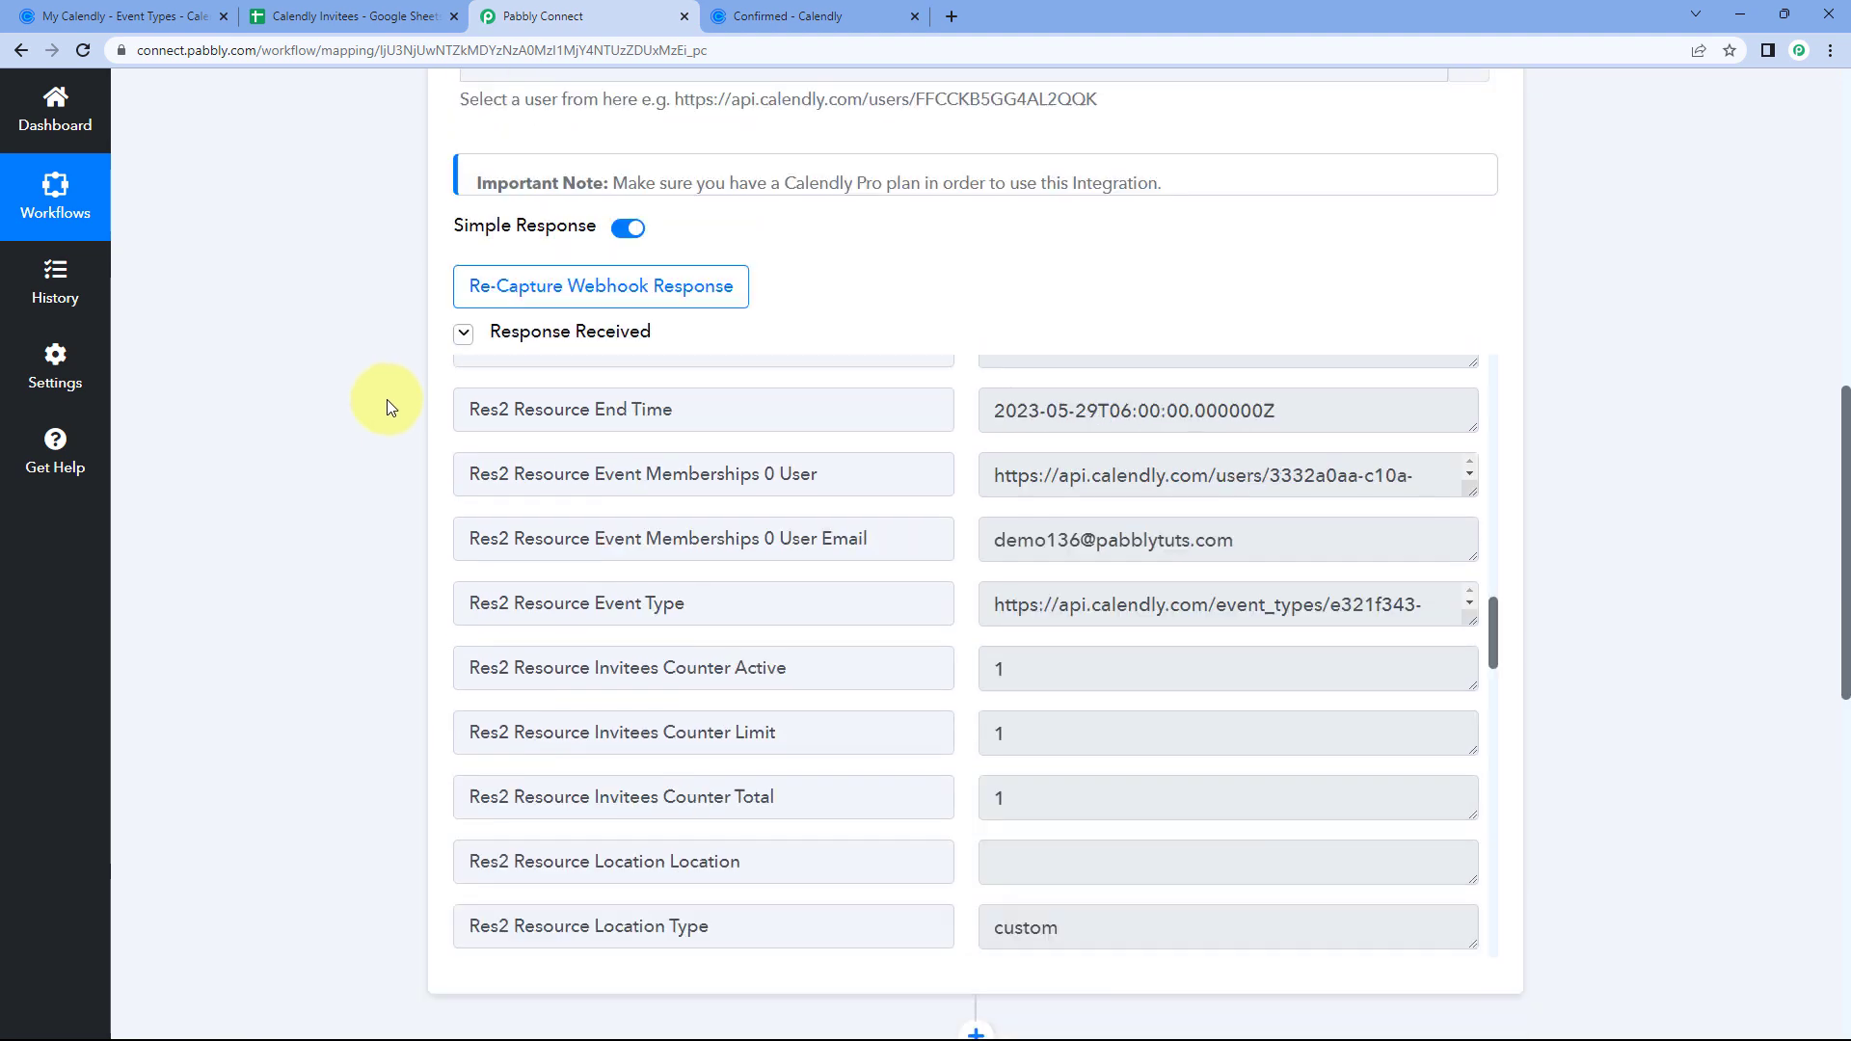
scroll(994, 521, up, 1)
drag(993, 584, 1292, 587)
click(1097, 590)
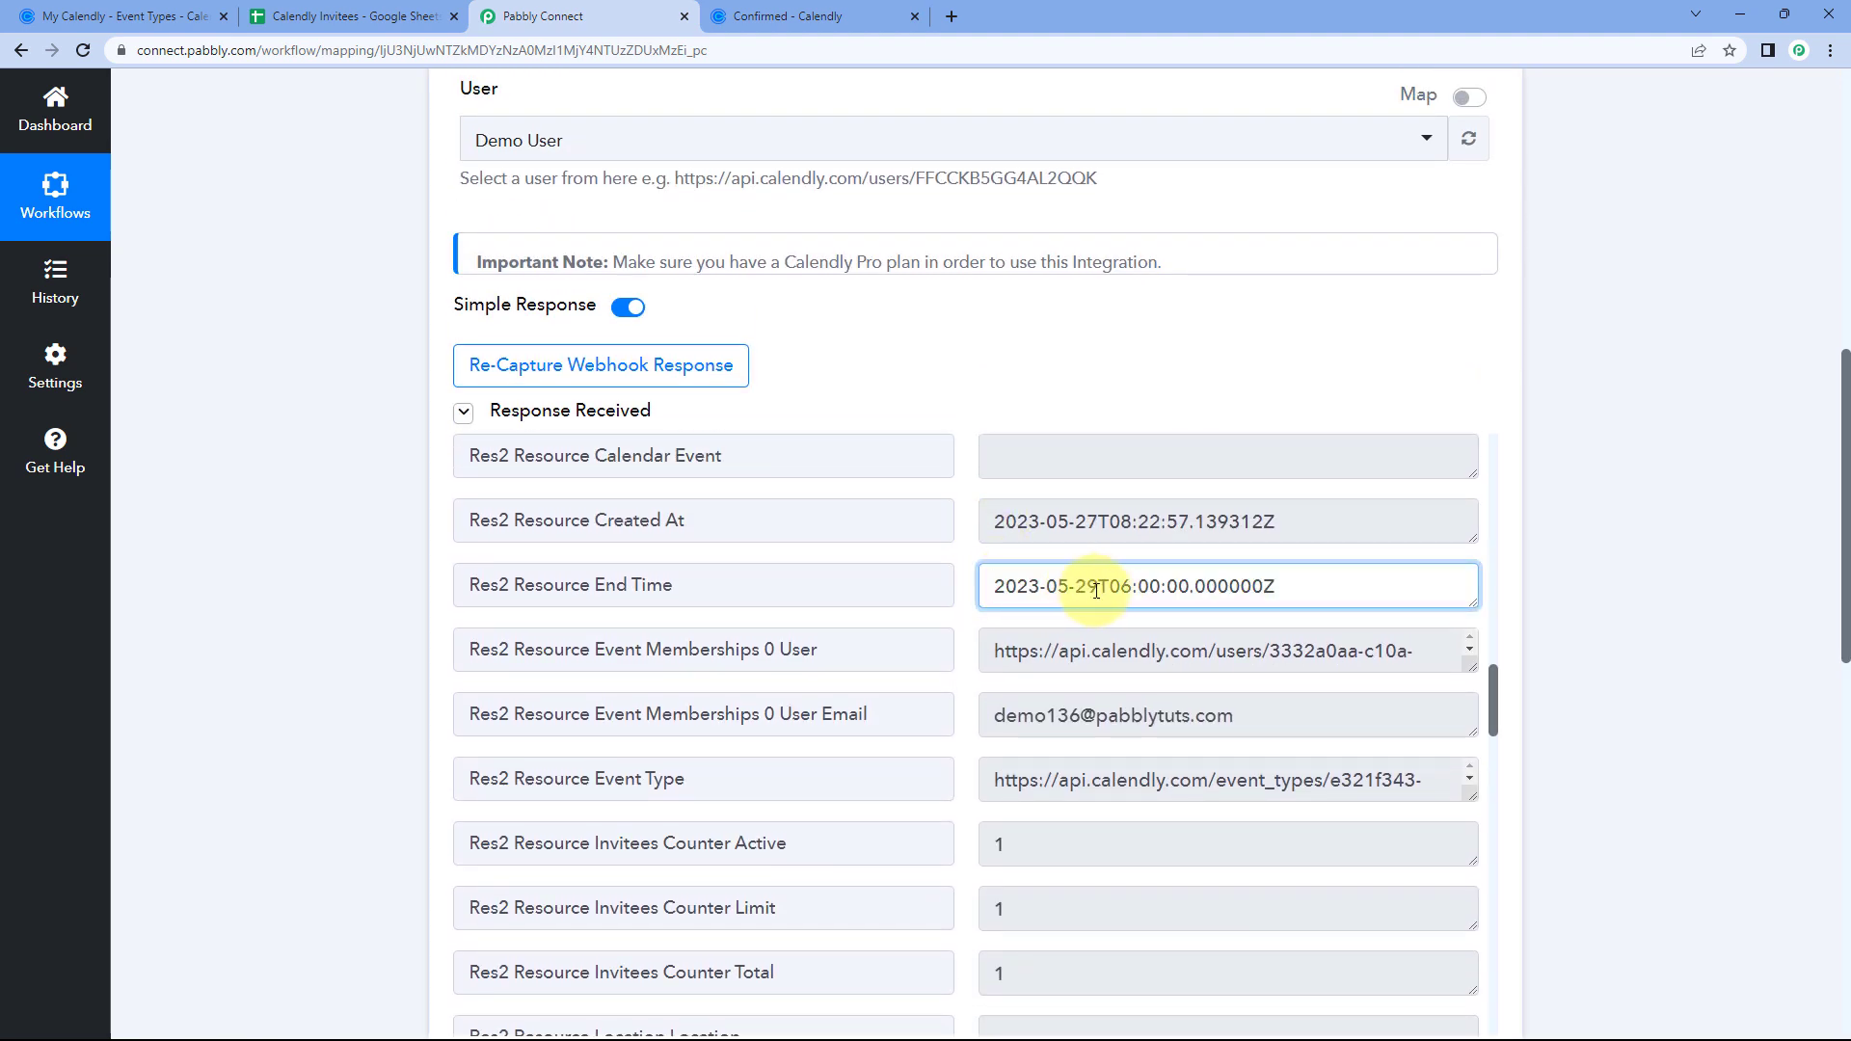
drag(993, 587, 1277, 586)
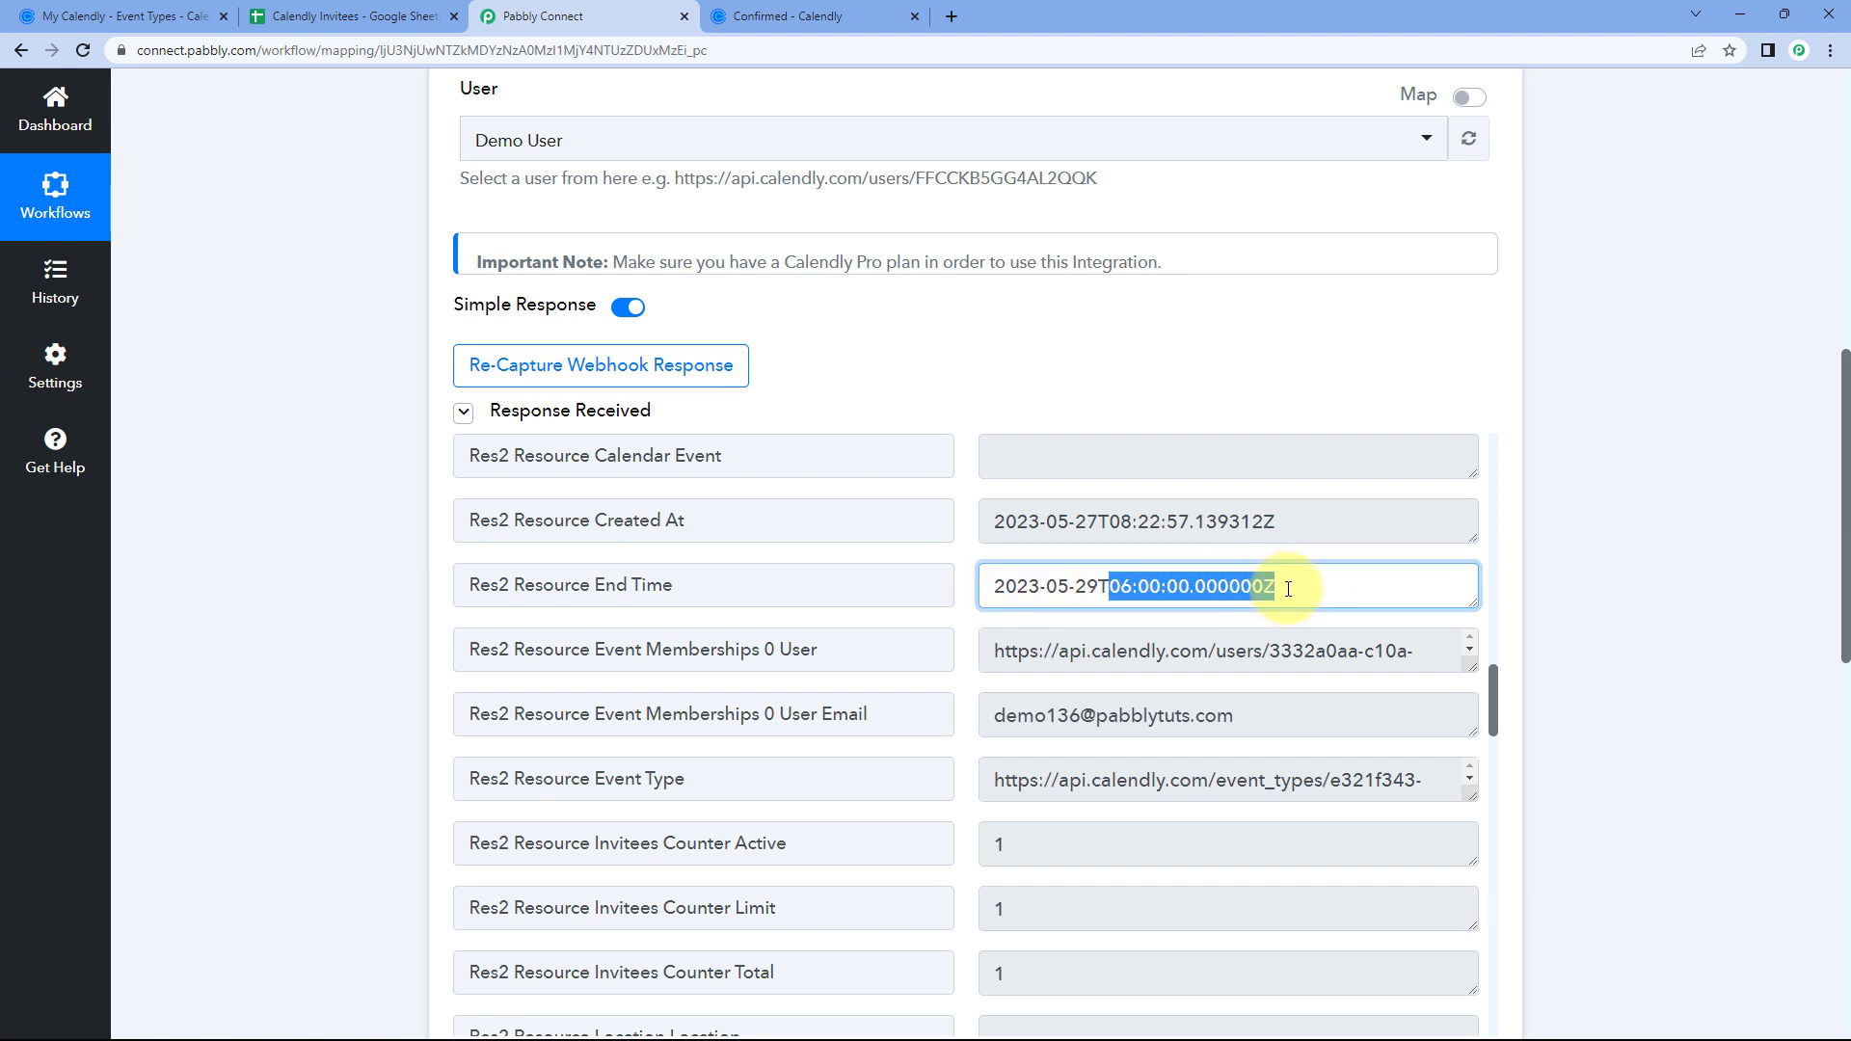
click(954, 572)
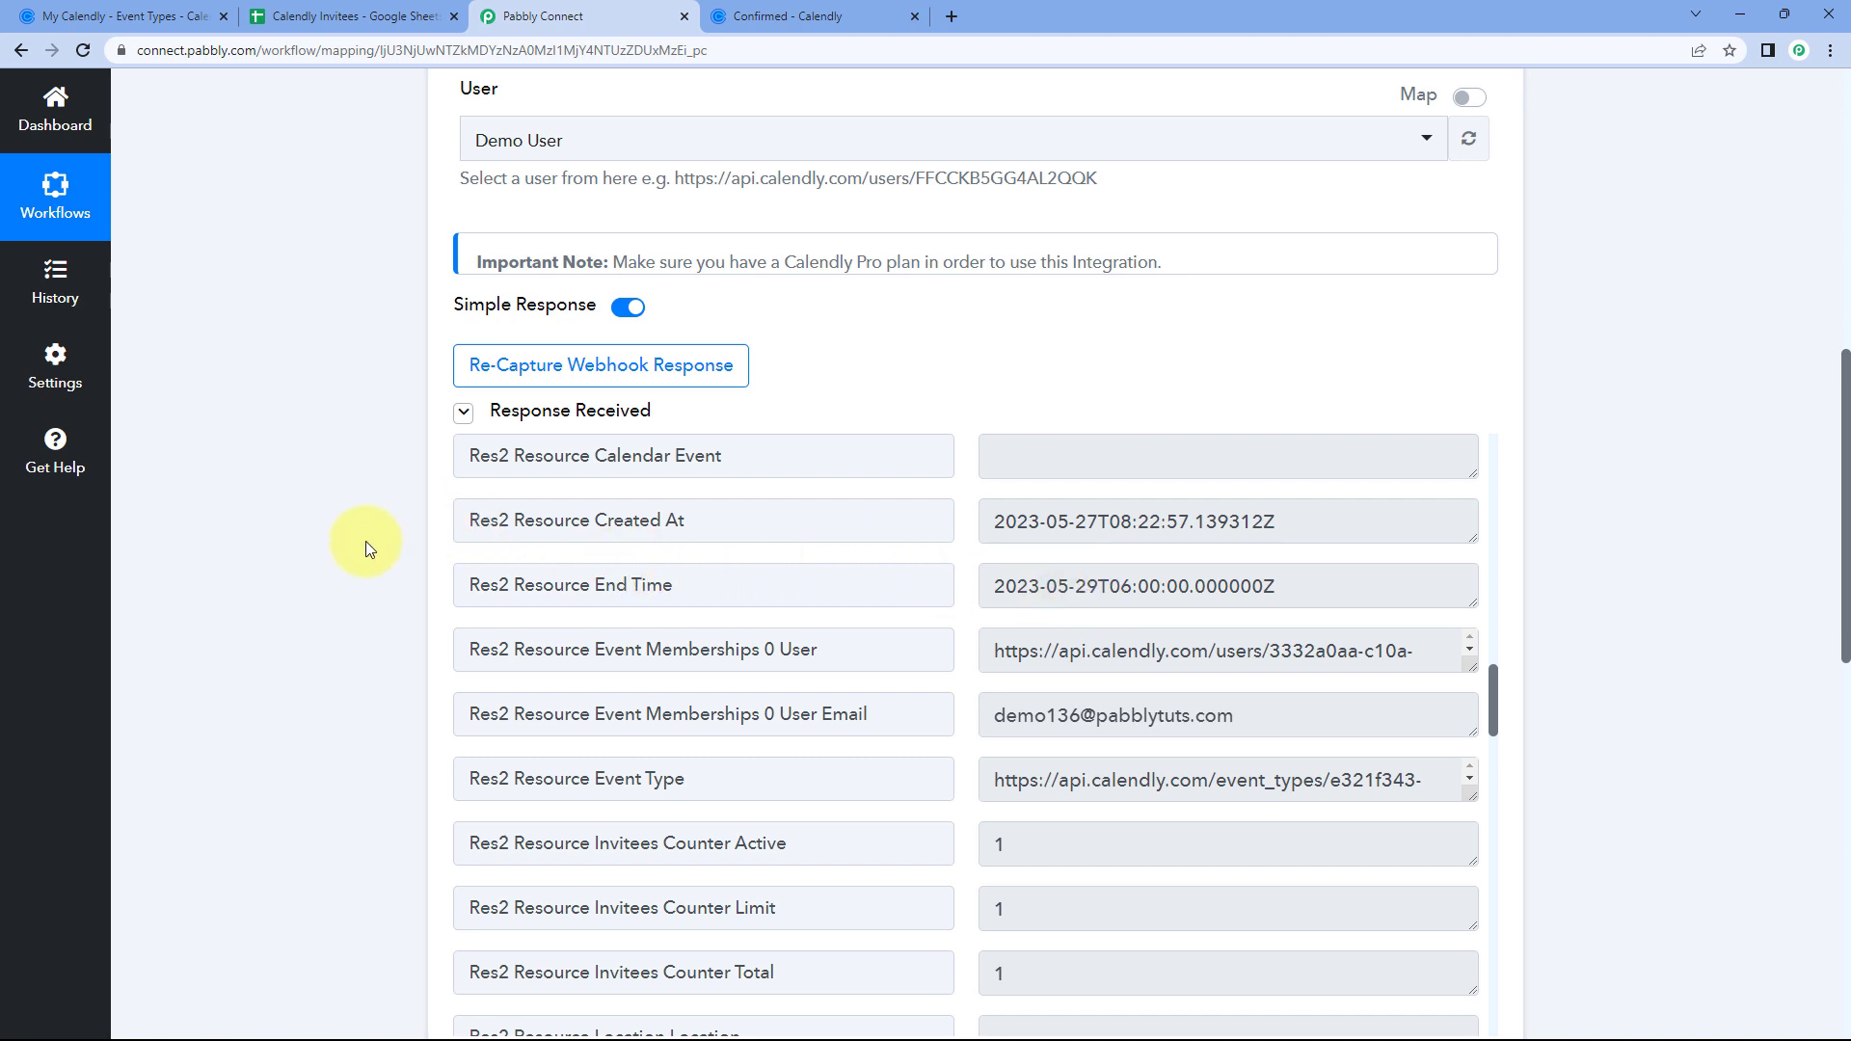
- Set the Date/Time Formatter's action event to Format Date with Time Zone and connect it
scroll(367, 543, down, 9)
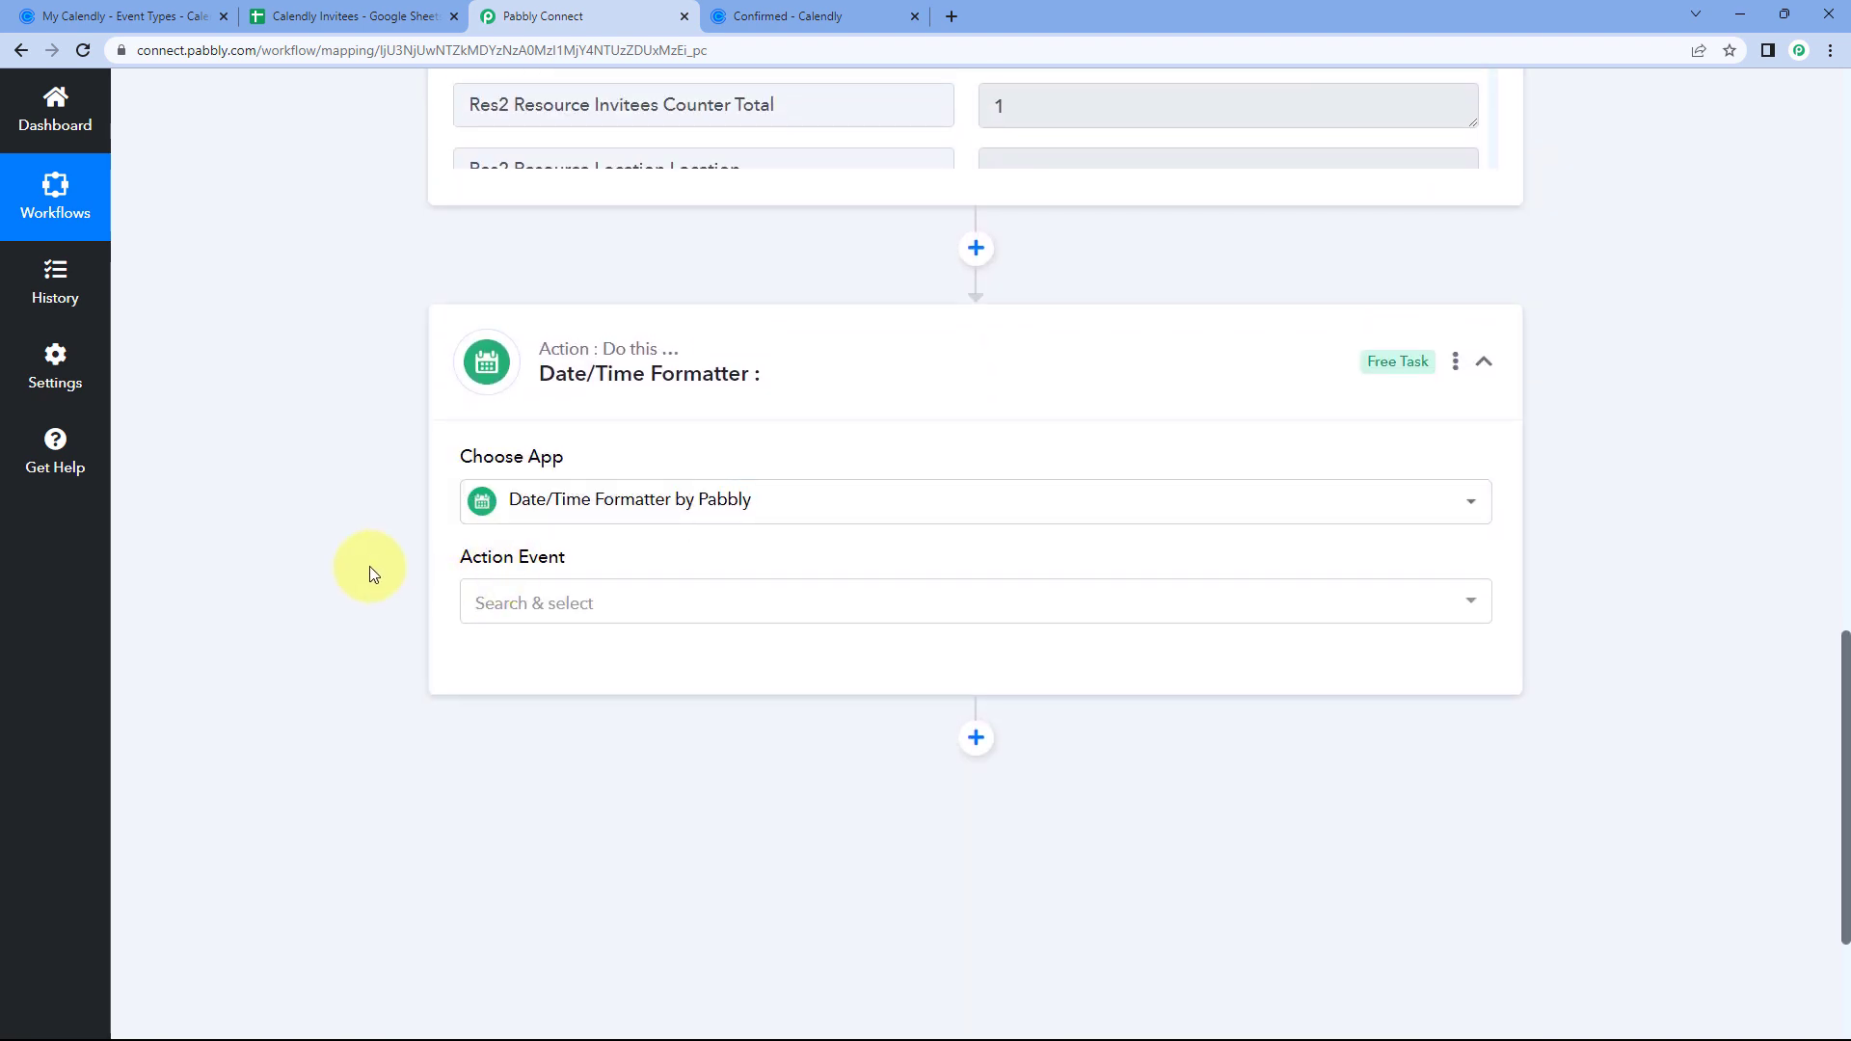
scroll(373, 571, down, 3)
click(611, 317)
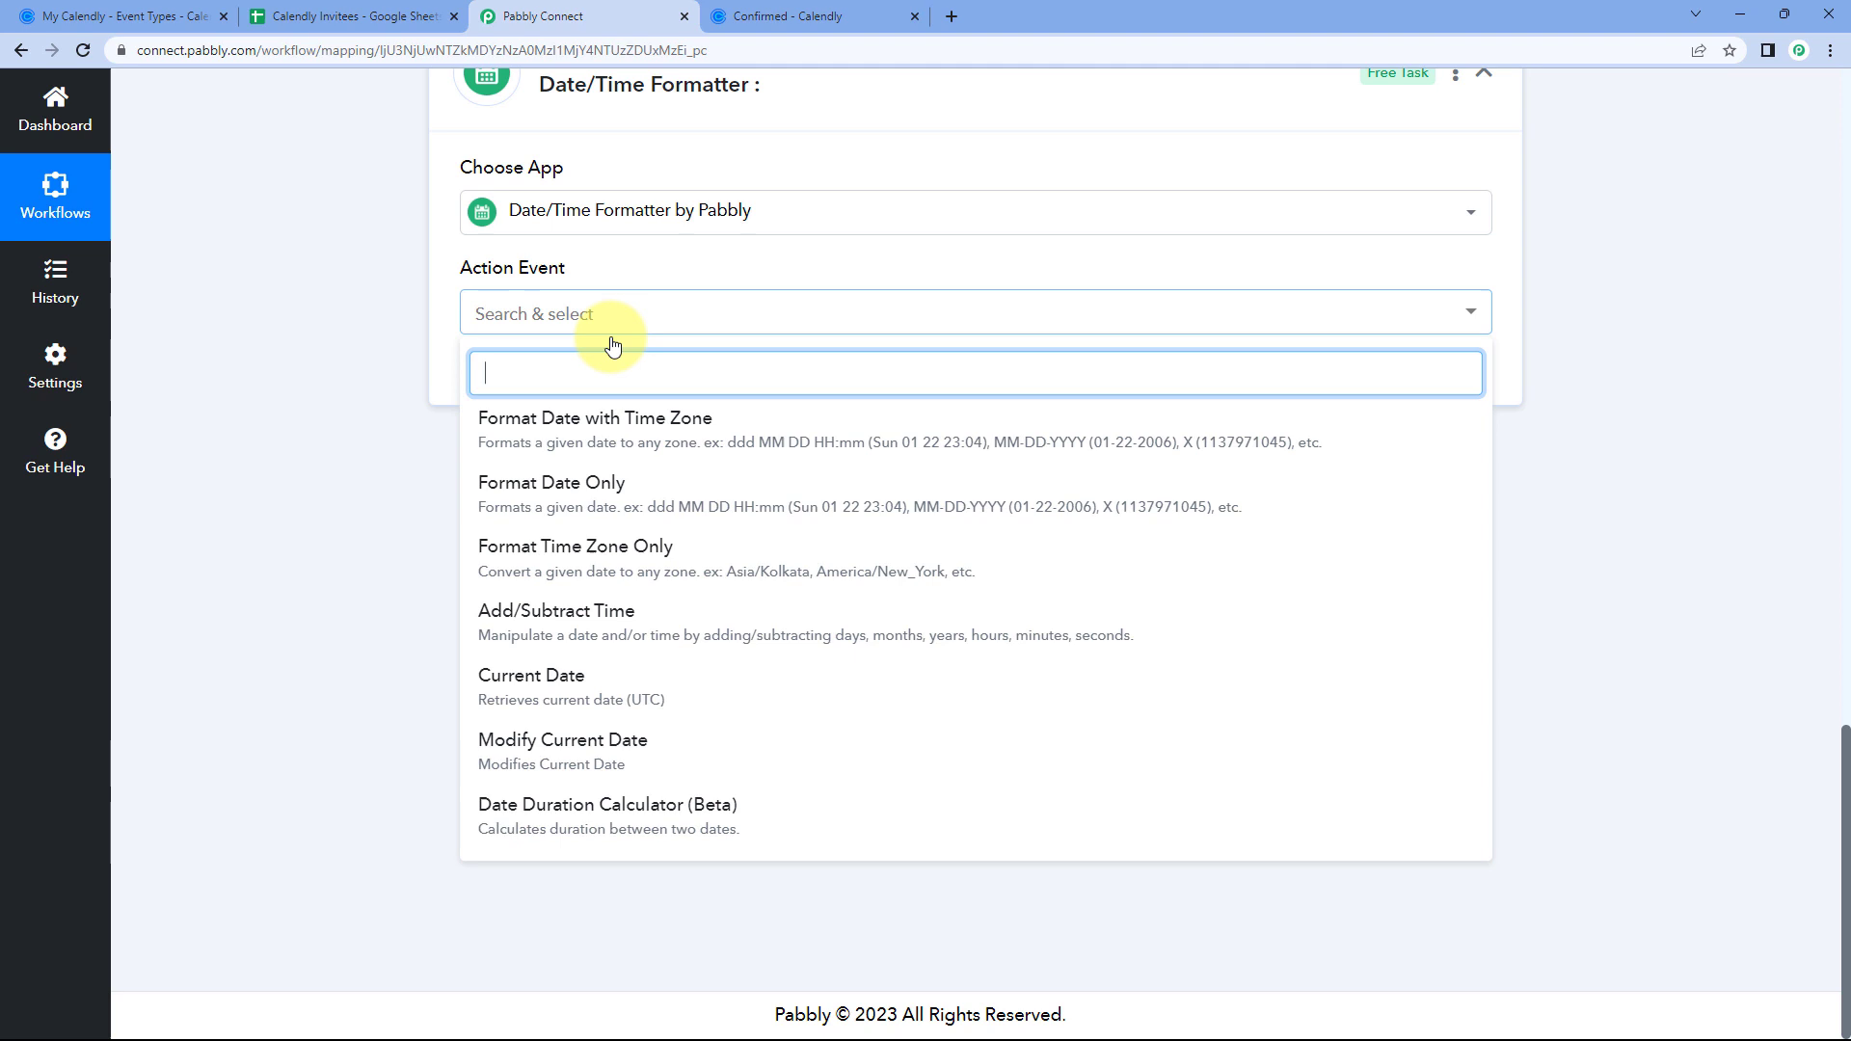
click(604, 450)
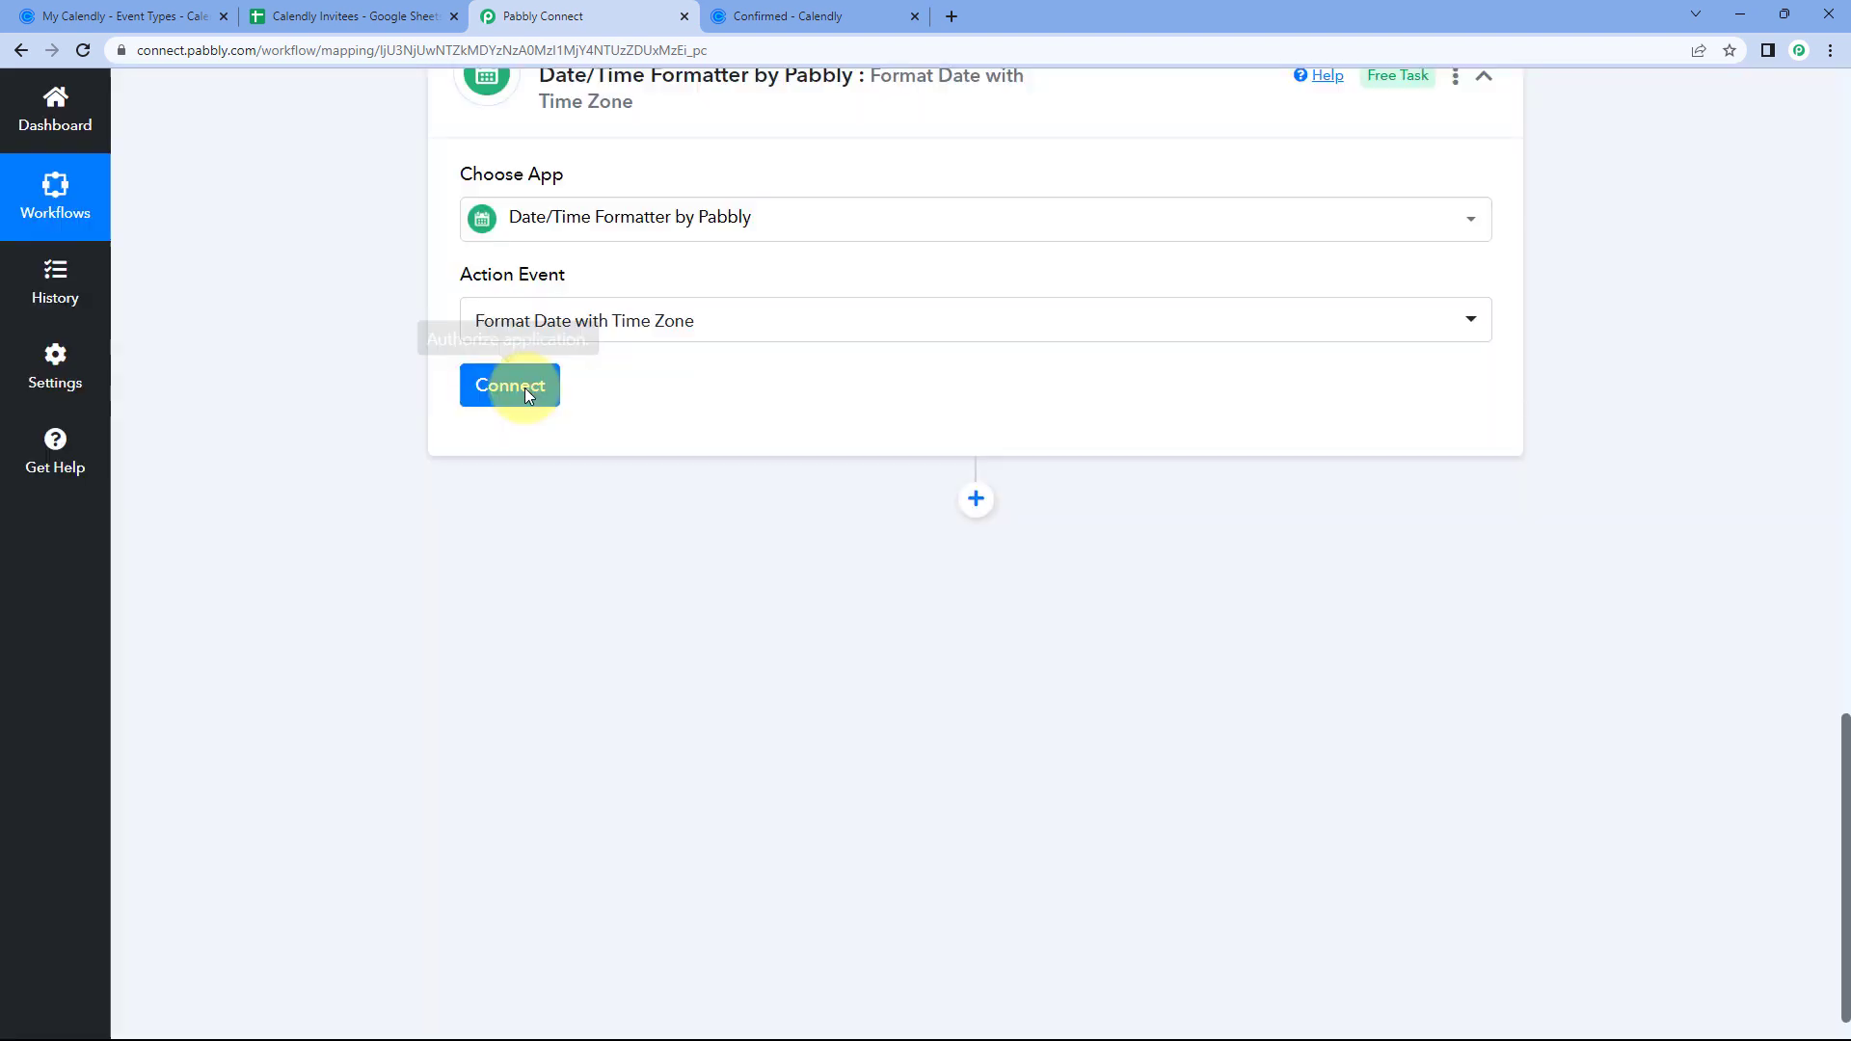
click(525, 388)
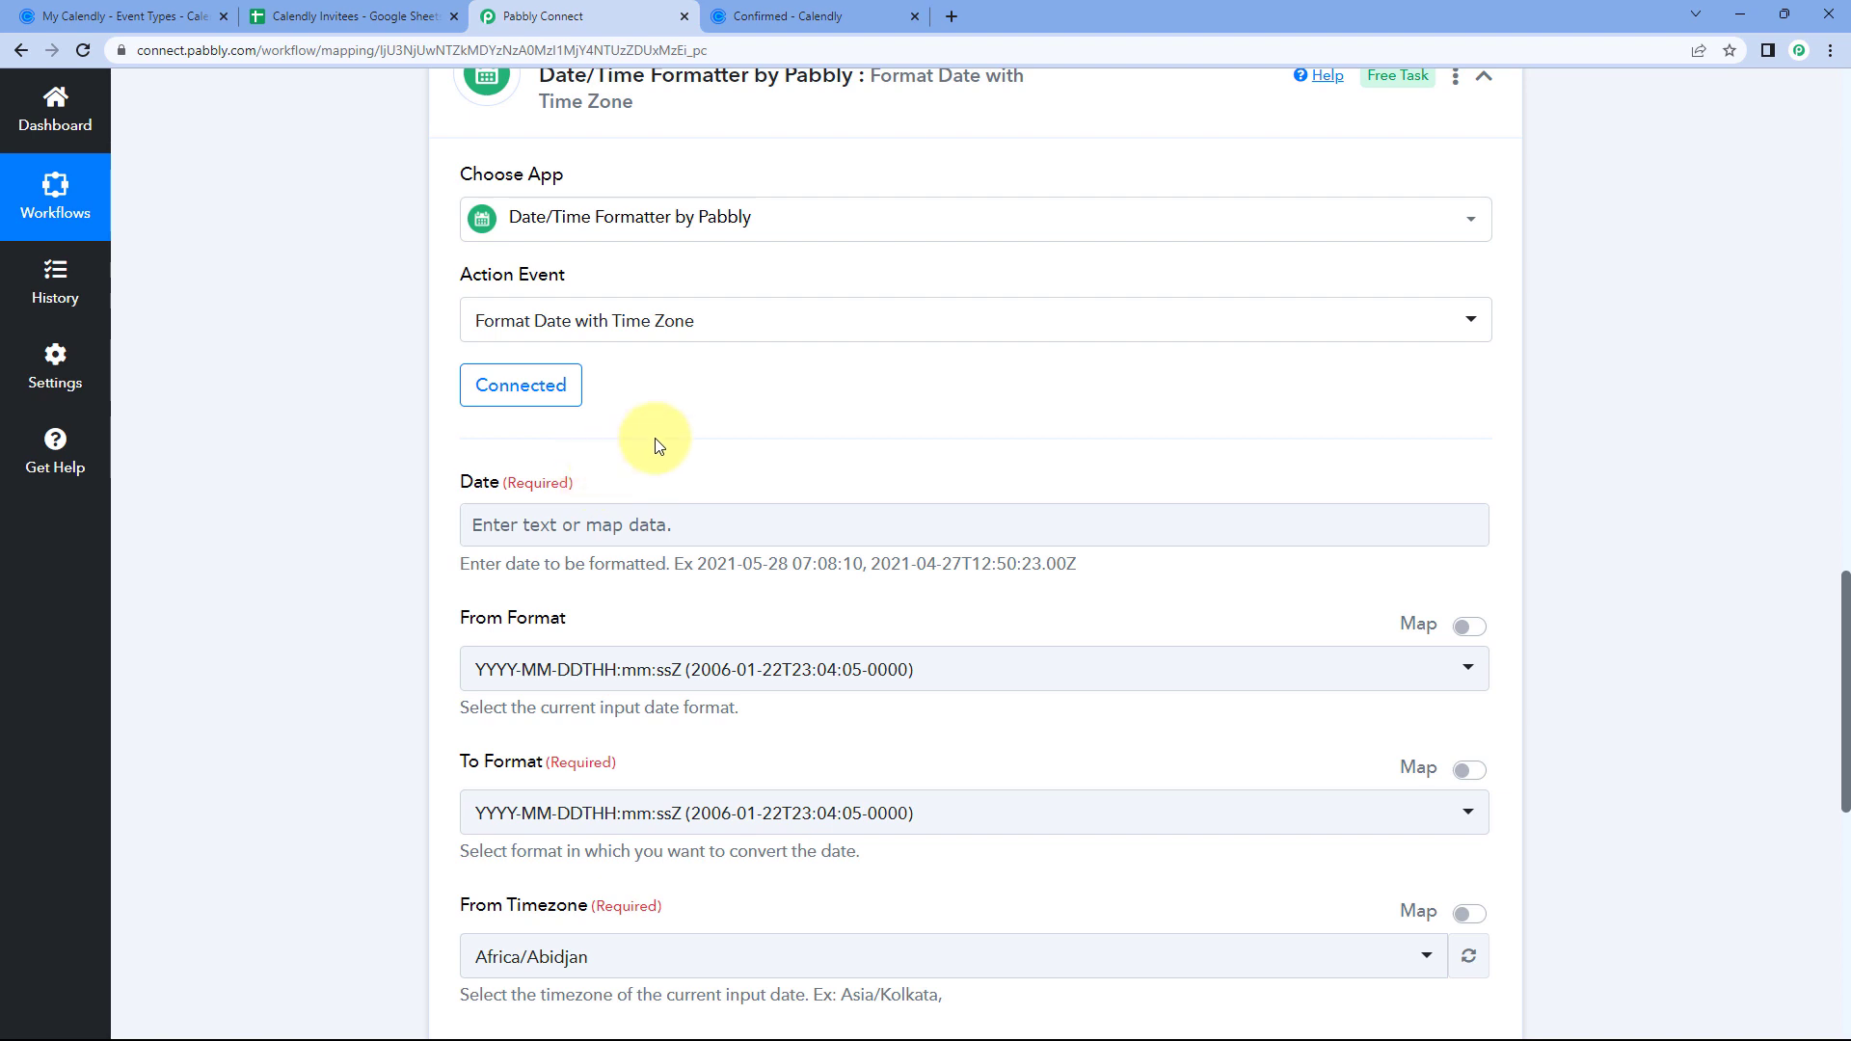
- Compare Res2 Resource Start Time in the trigger response with the booked time on the Calendly confirmation page
scroll(752, 434, up, 9)
scroll(995, 500, down, 6)
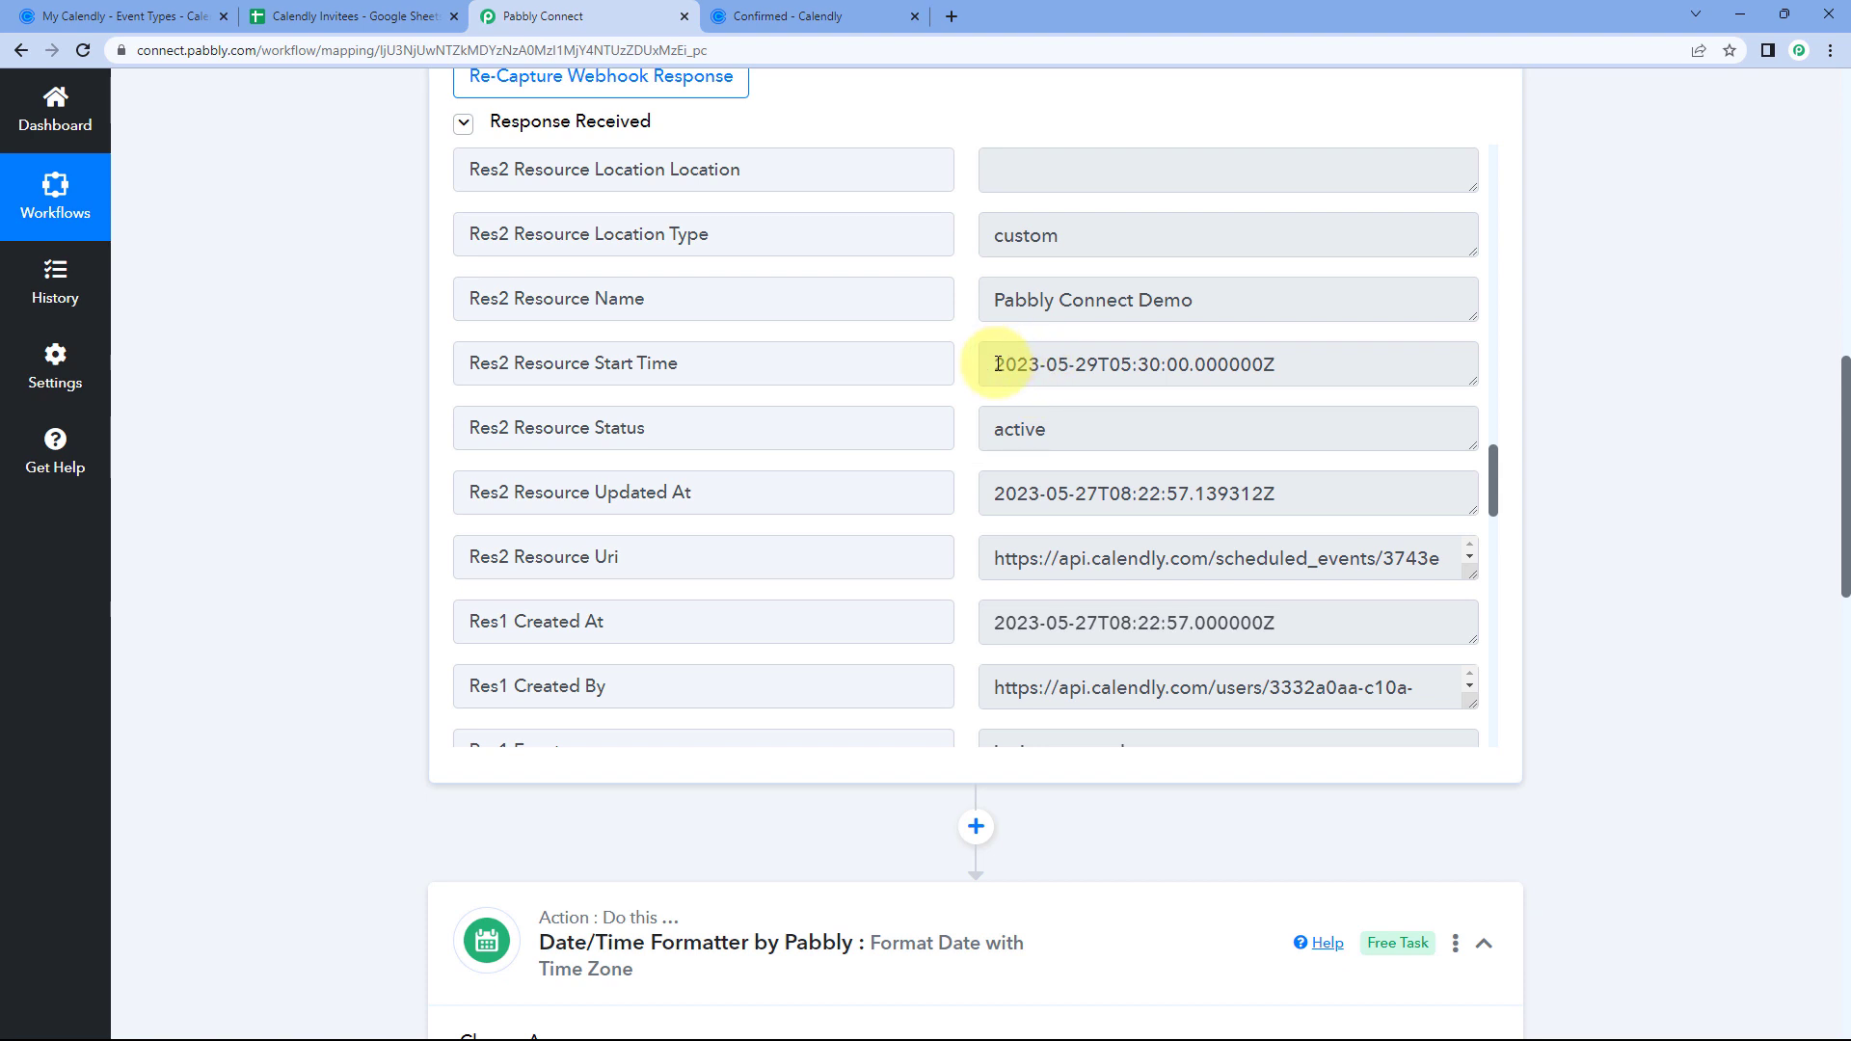
mouse_move(997, 363)
mouse_down()
mouse_move(1289, 370)
mouse_move(970, 370)
mouse_up()
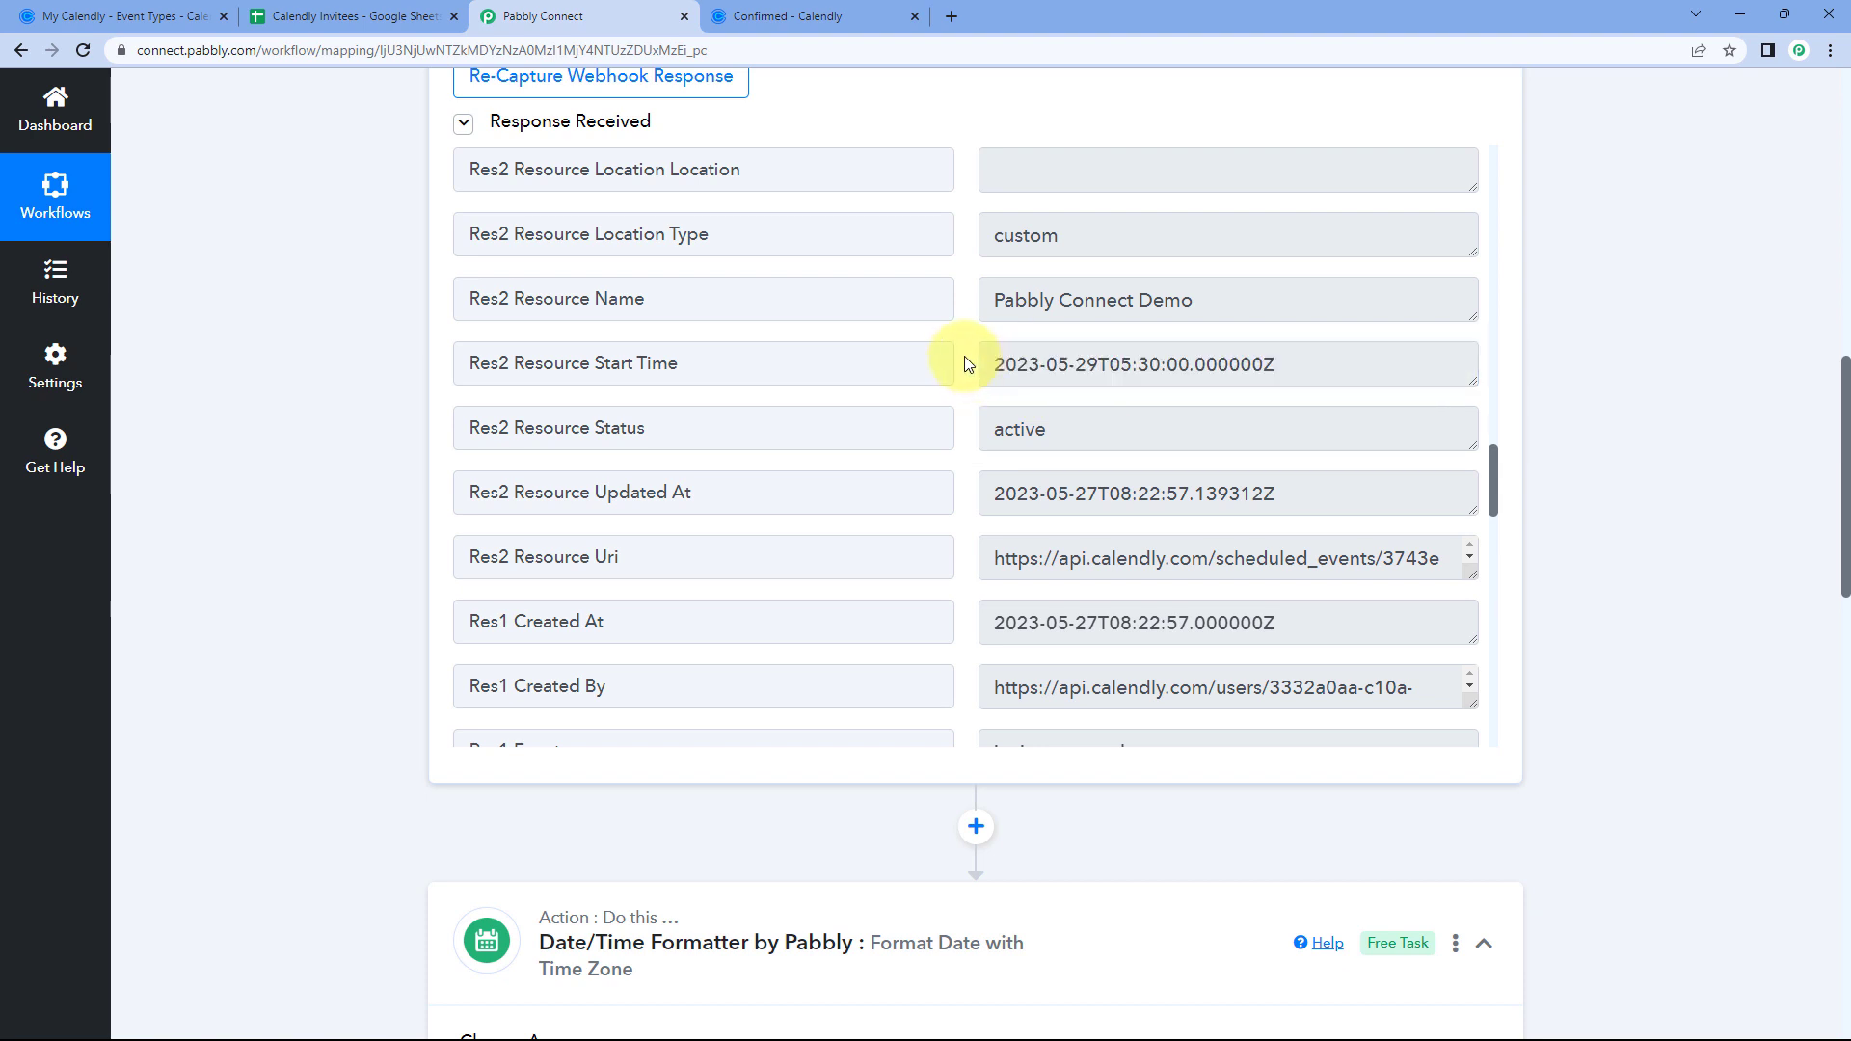
click(810, 14)
click(794, 323)
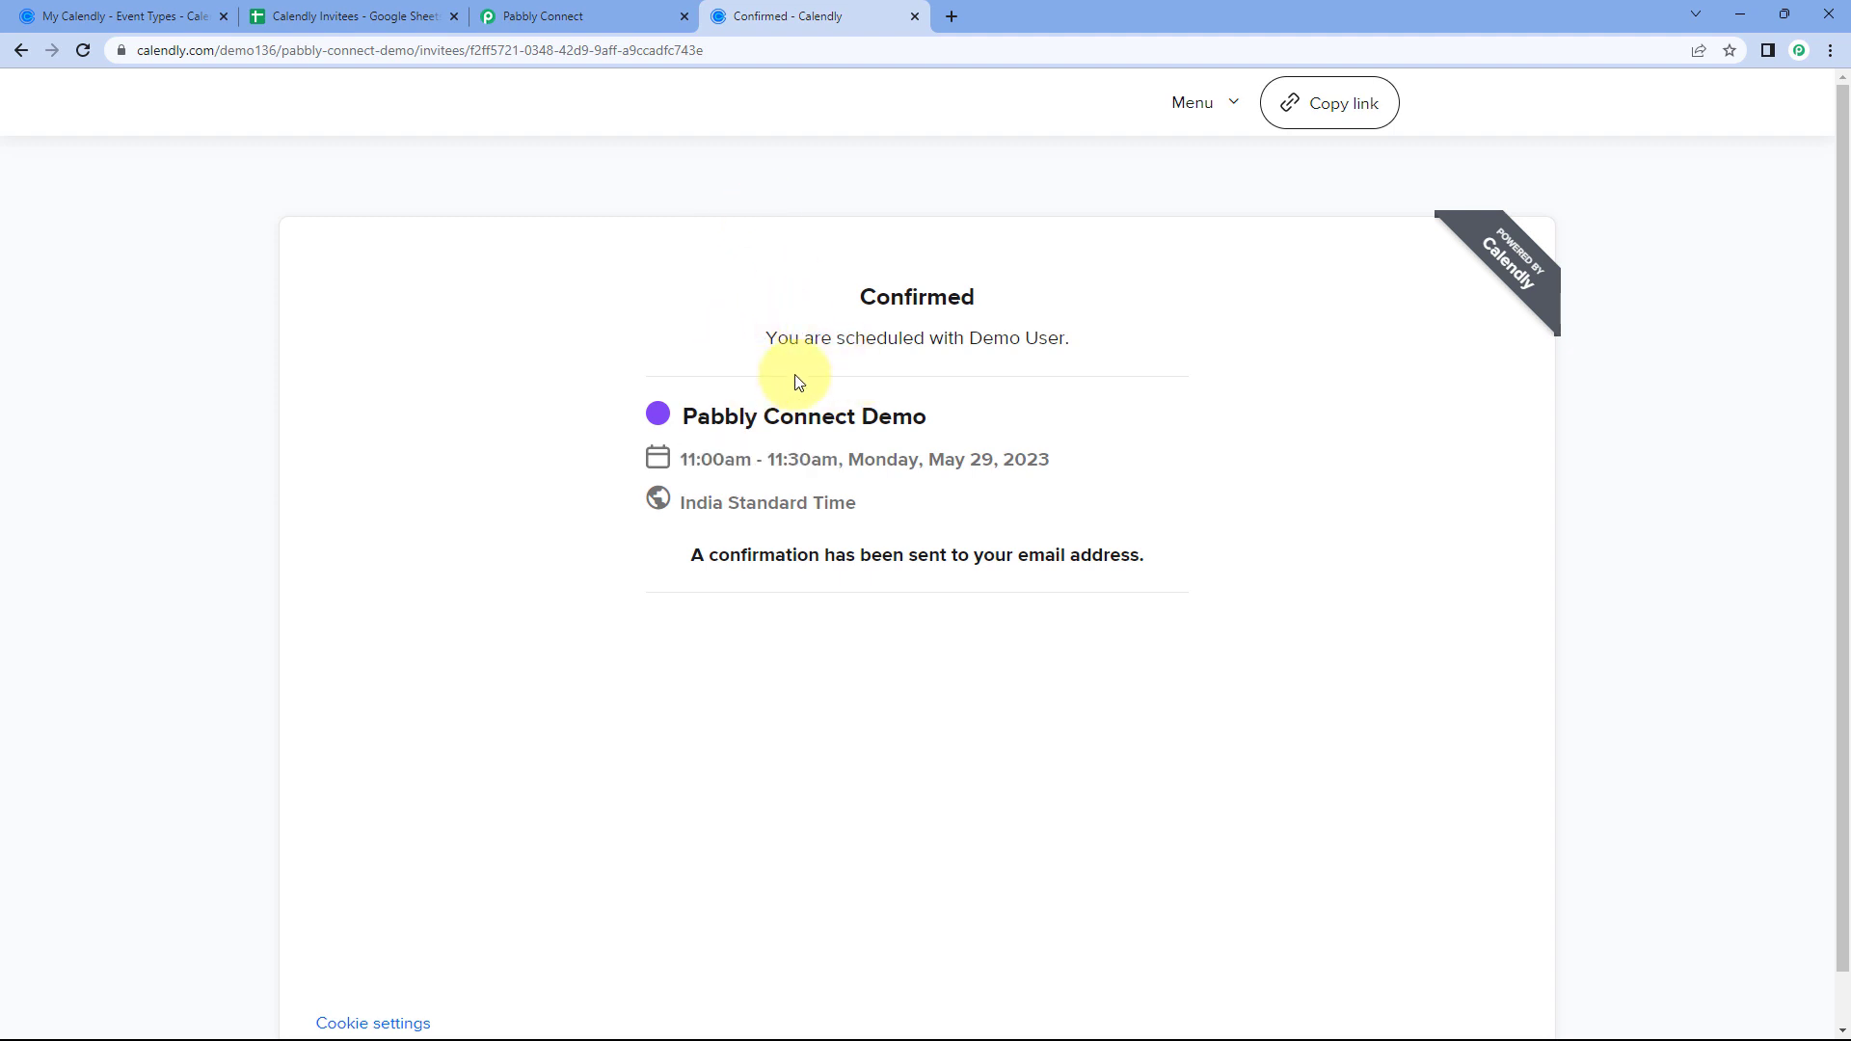
click(578, 16)
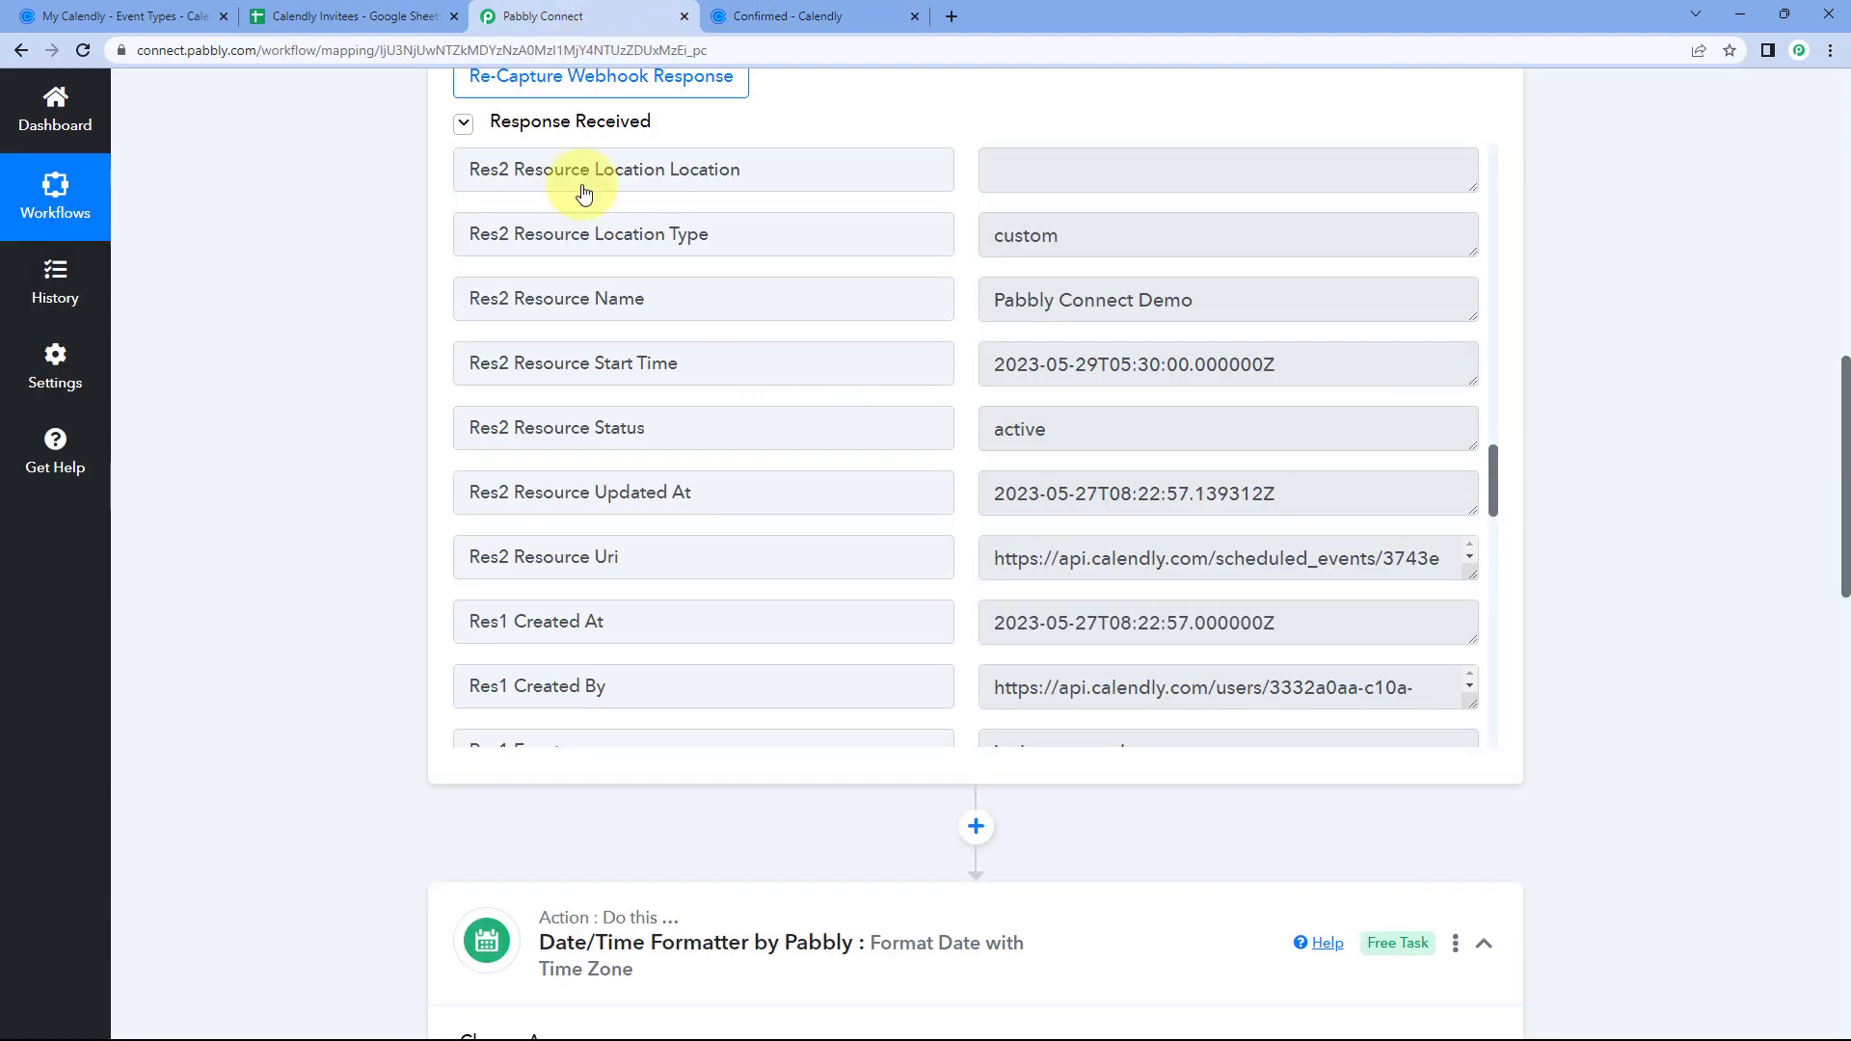
drag(988, 376, 1293, 372)
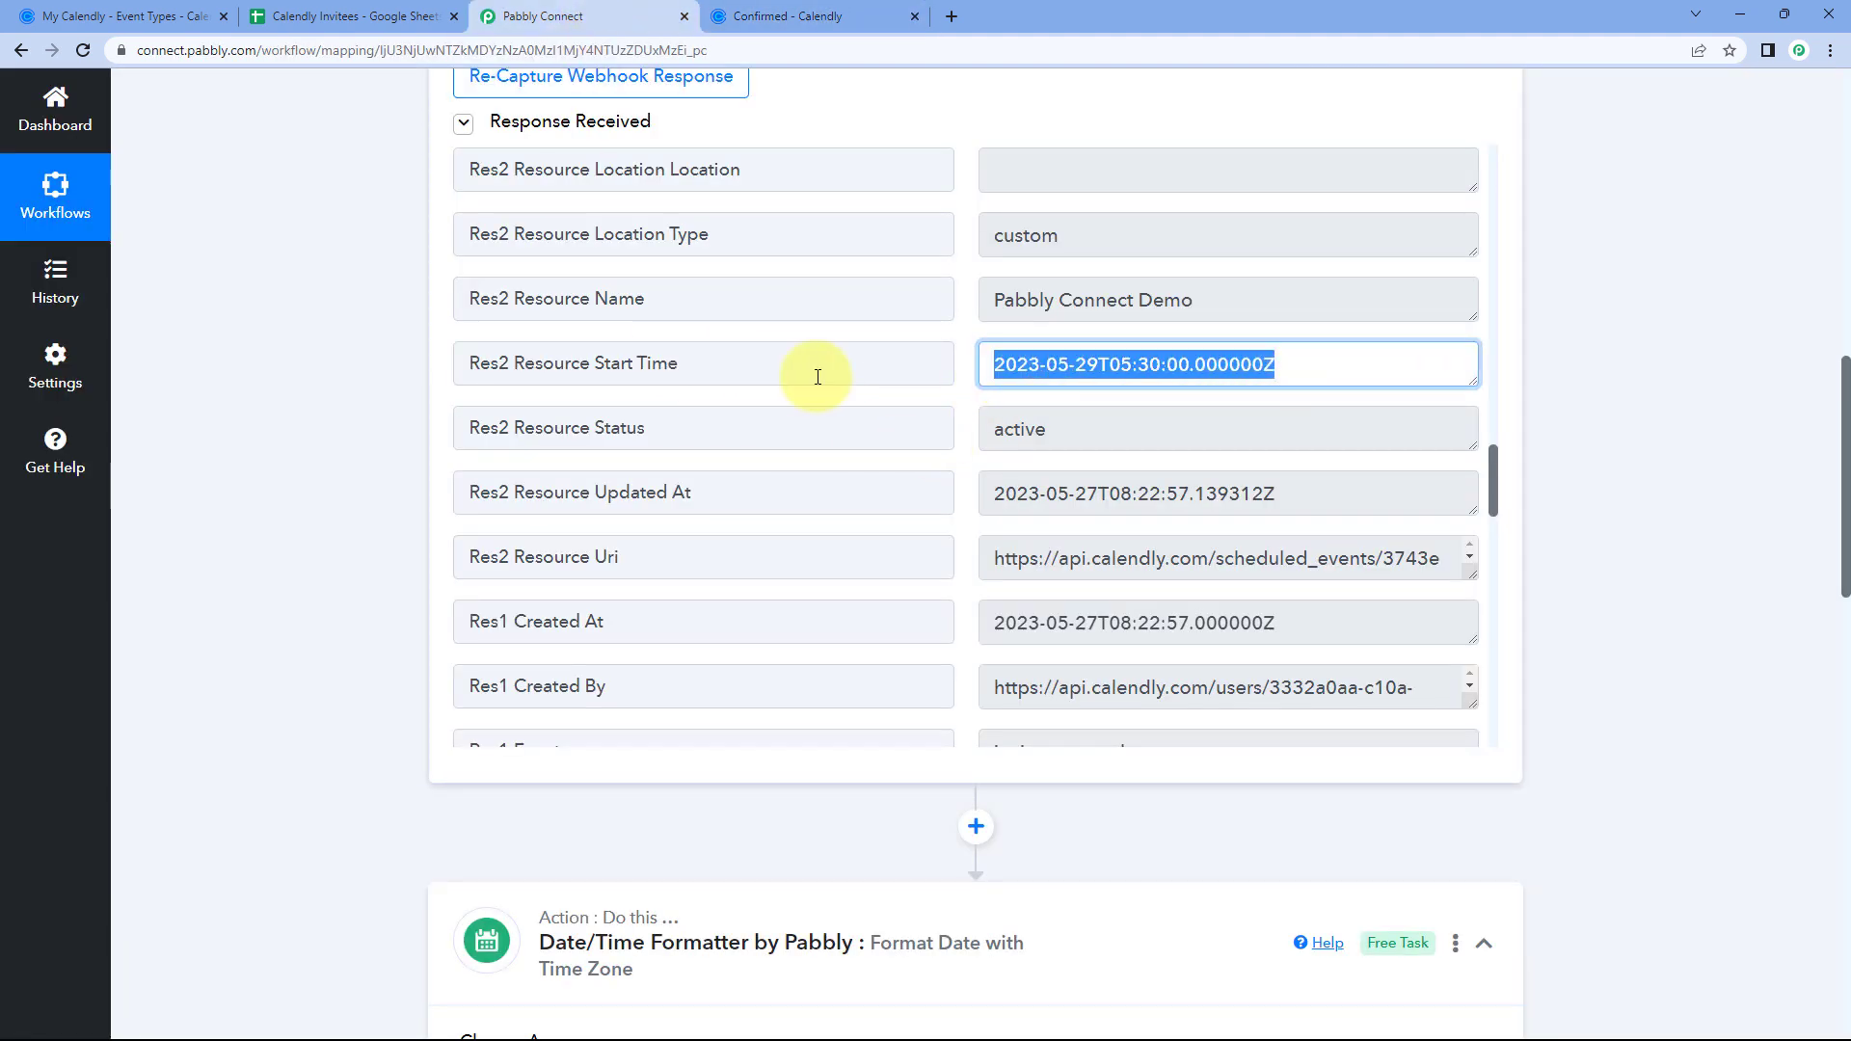
drag(678, 364, 609, 369)
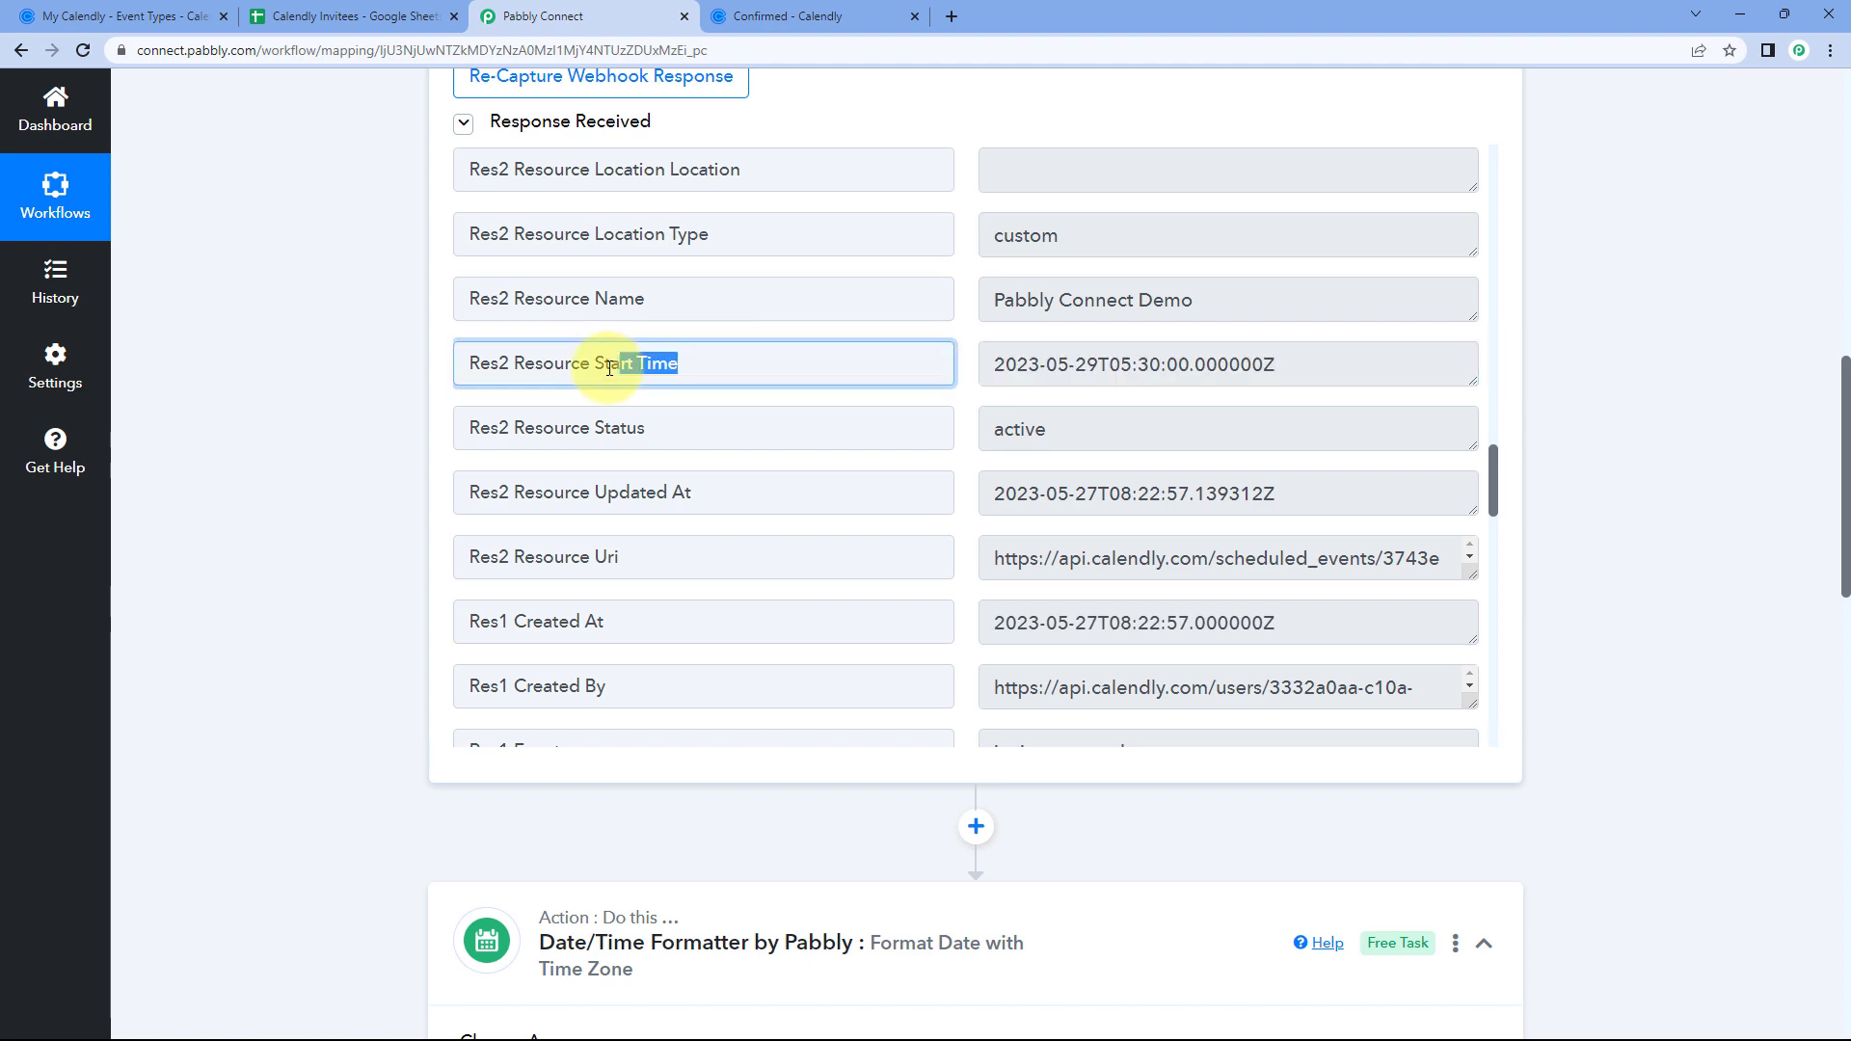
click(971, 376)
- Map the formatter's Date field to Res2 Resource Start Time from the Calendly Invitee Created step
scroll(297, 480, down, 10)
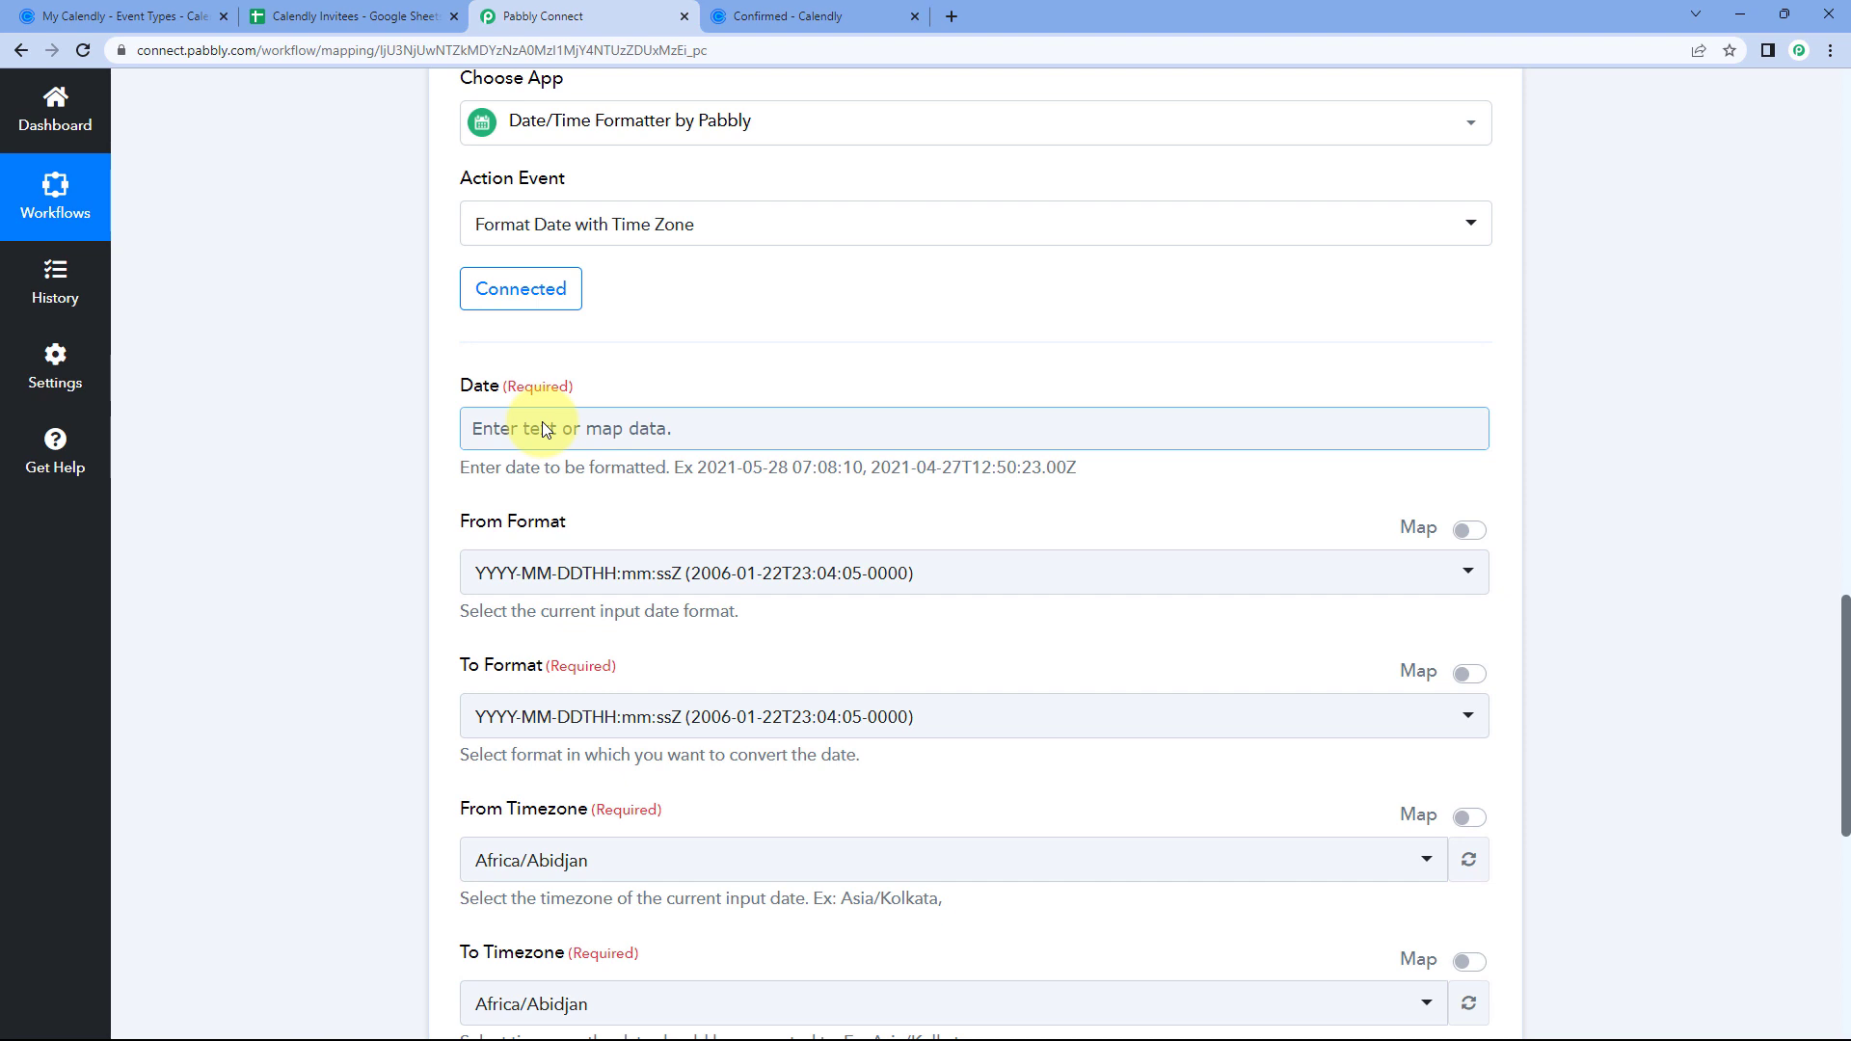
scroll(536, 430, down, 1)
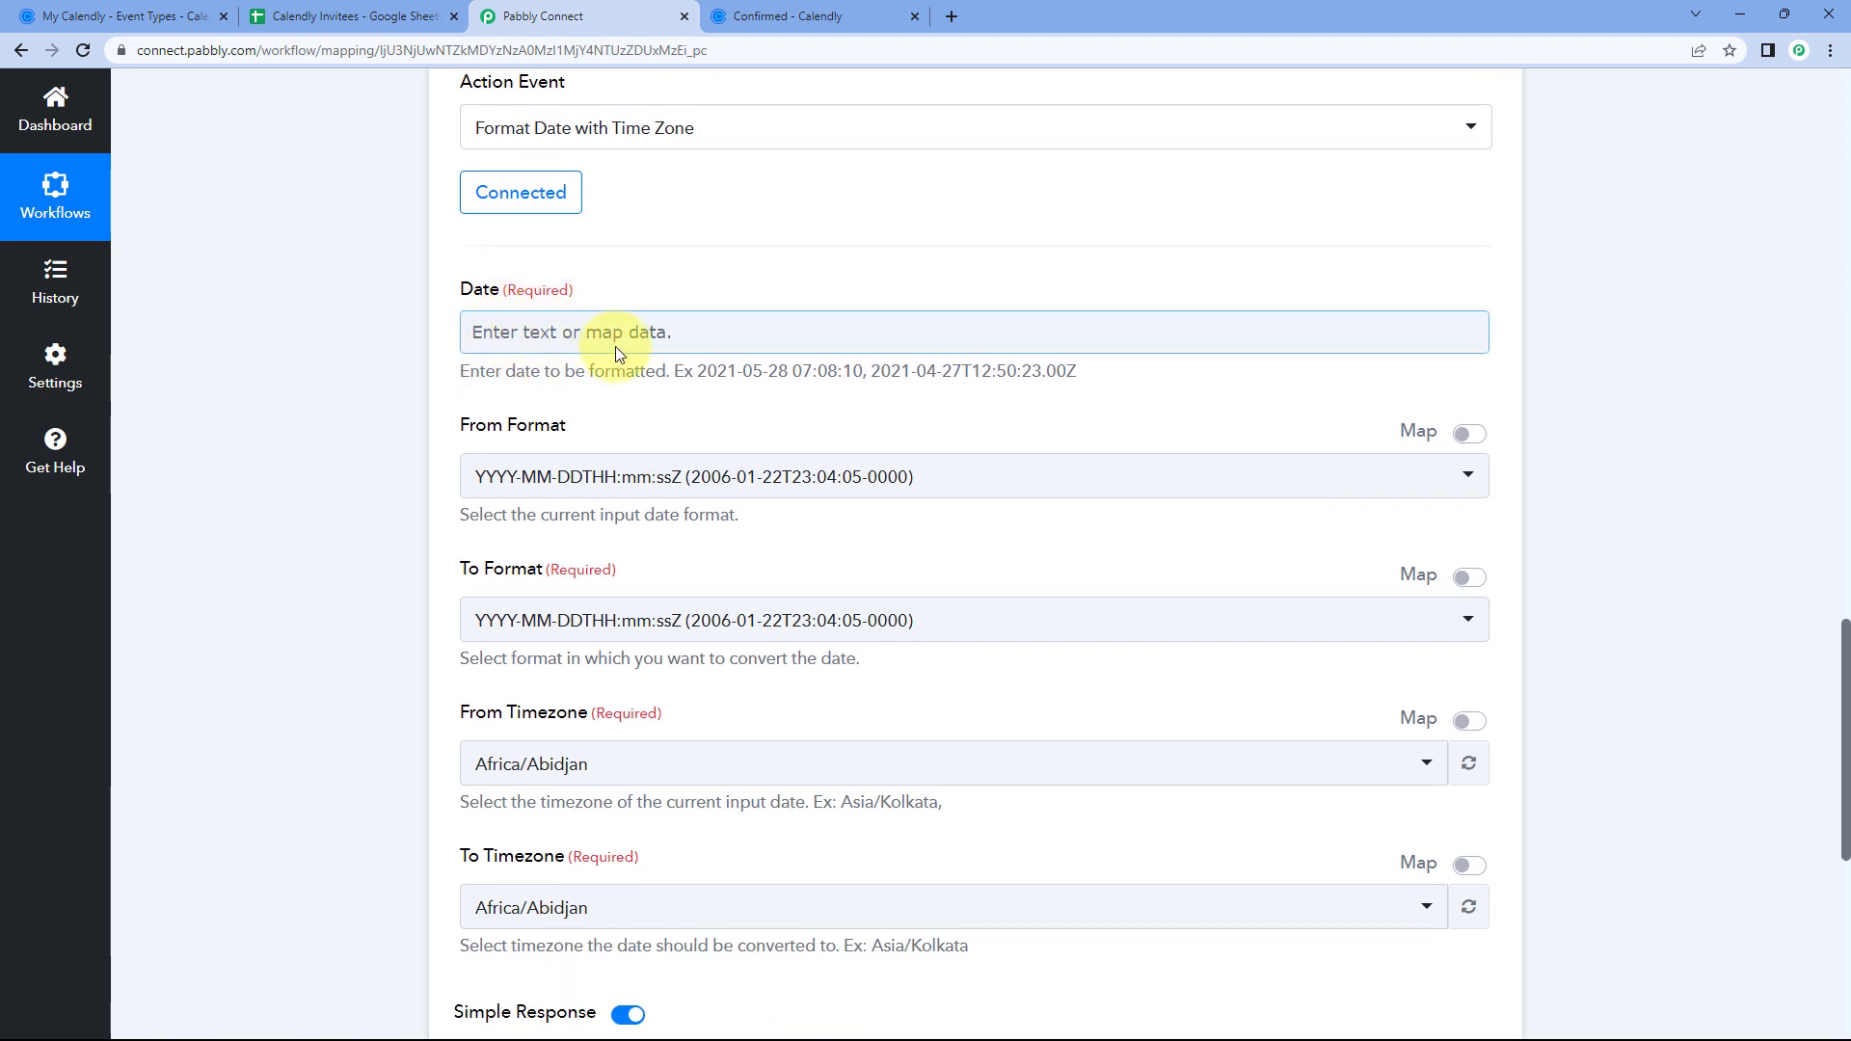
click(516, 332)
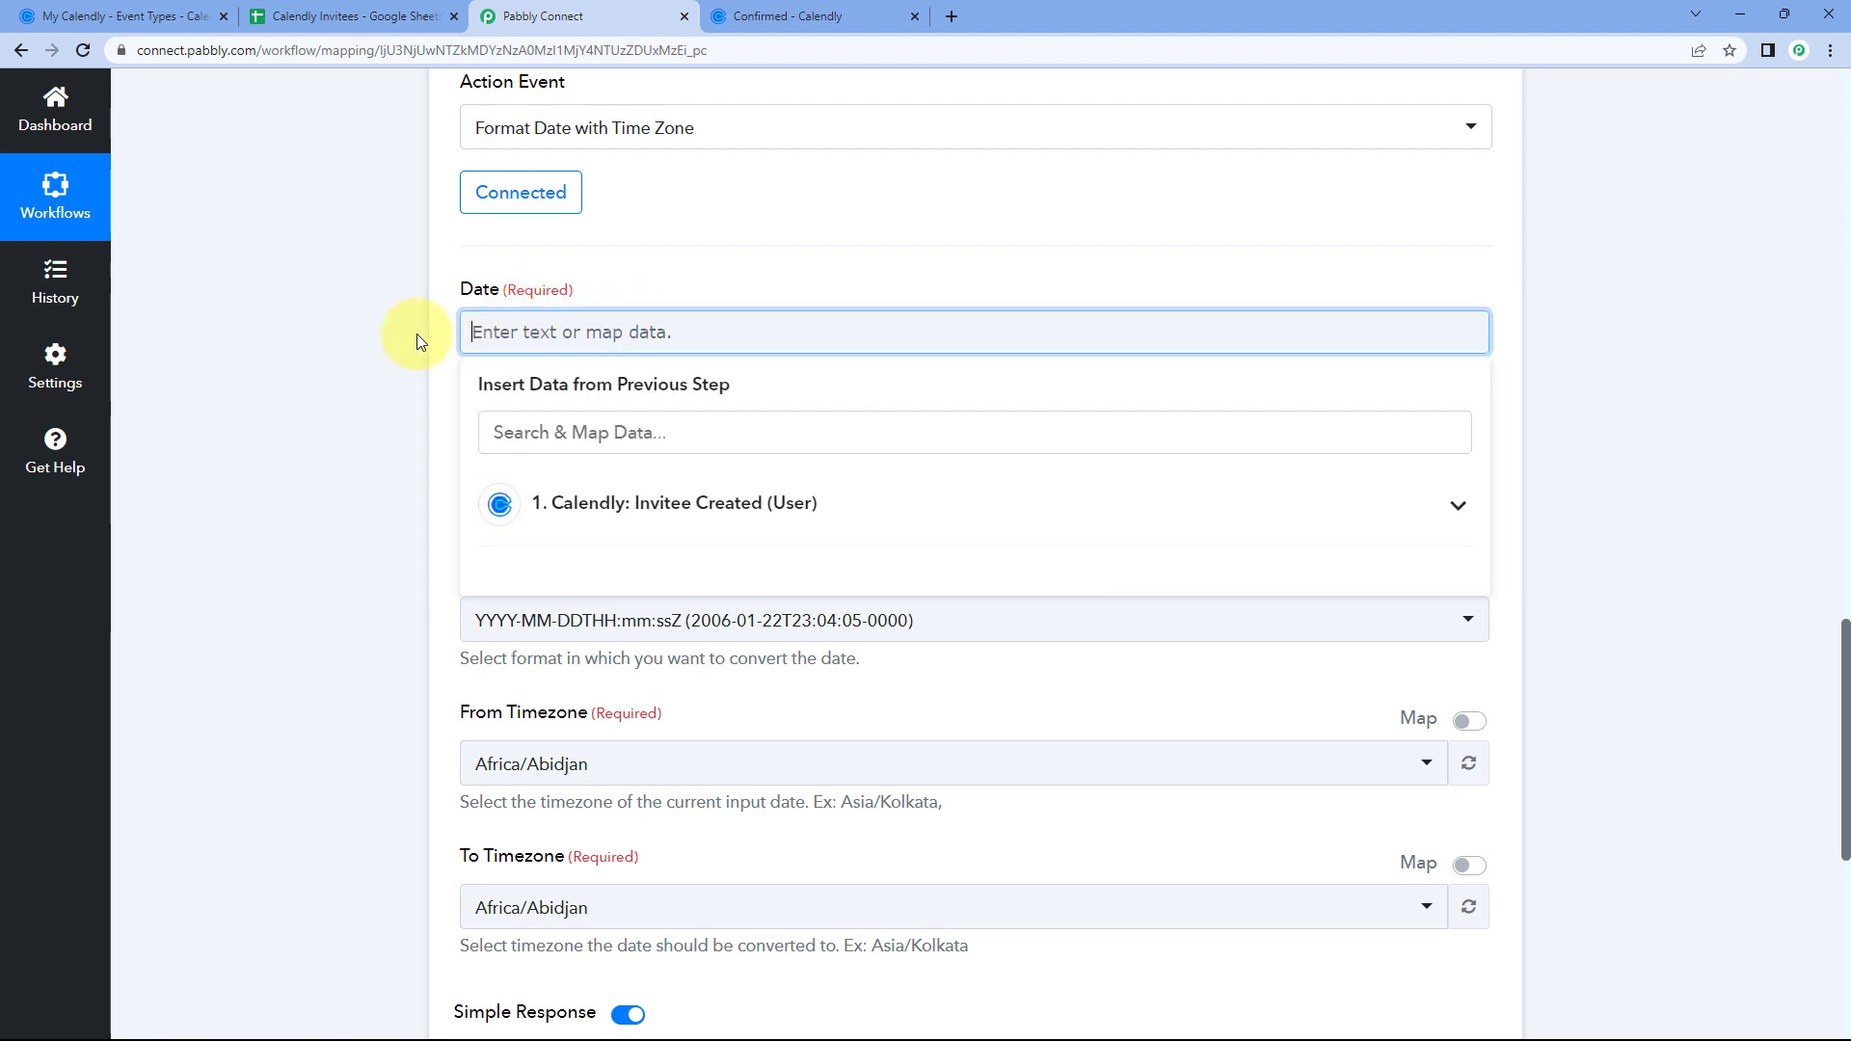
click(842, 509)
scroll(434, 466, down, 2)
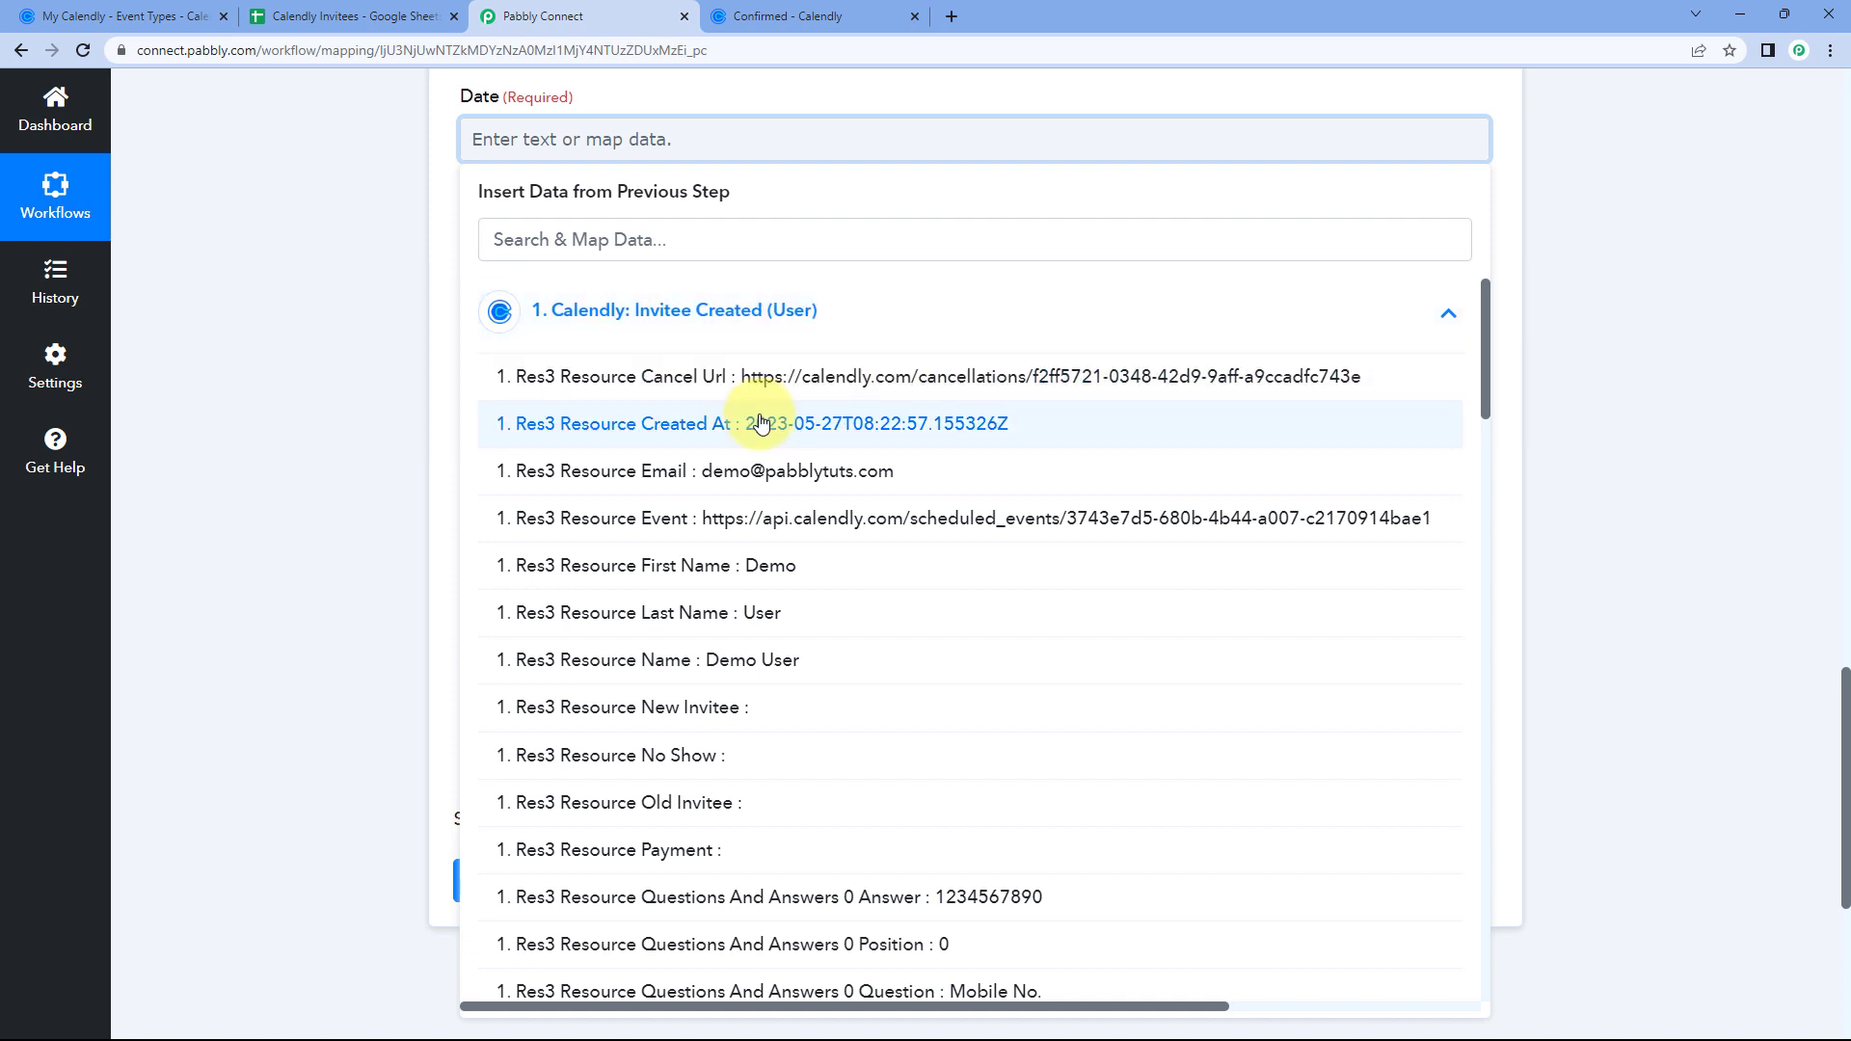
scroll(763, 424, down, 2)
scroll(761, 425, down, 8)
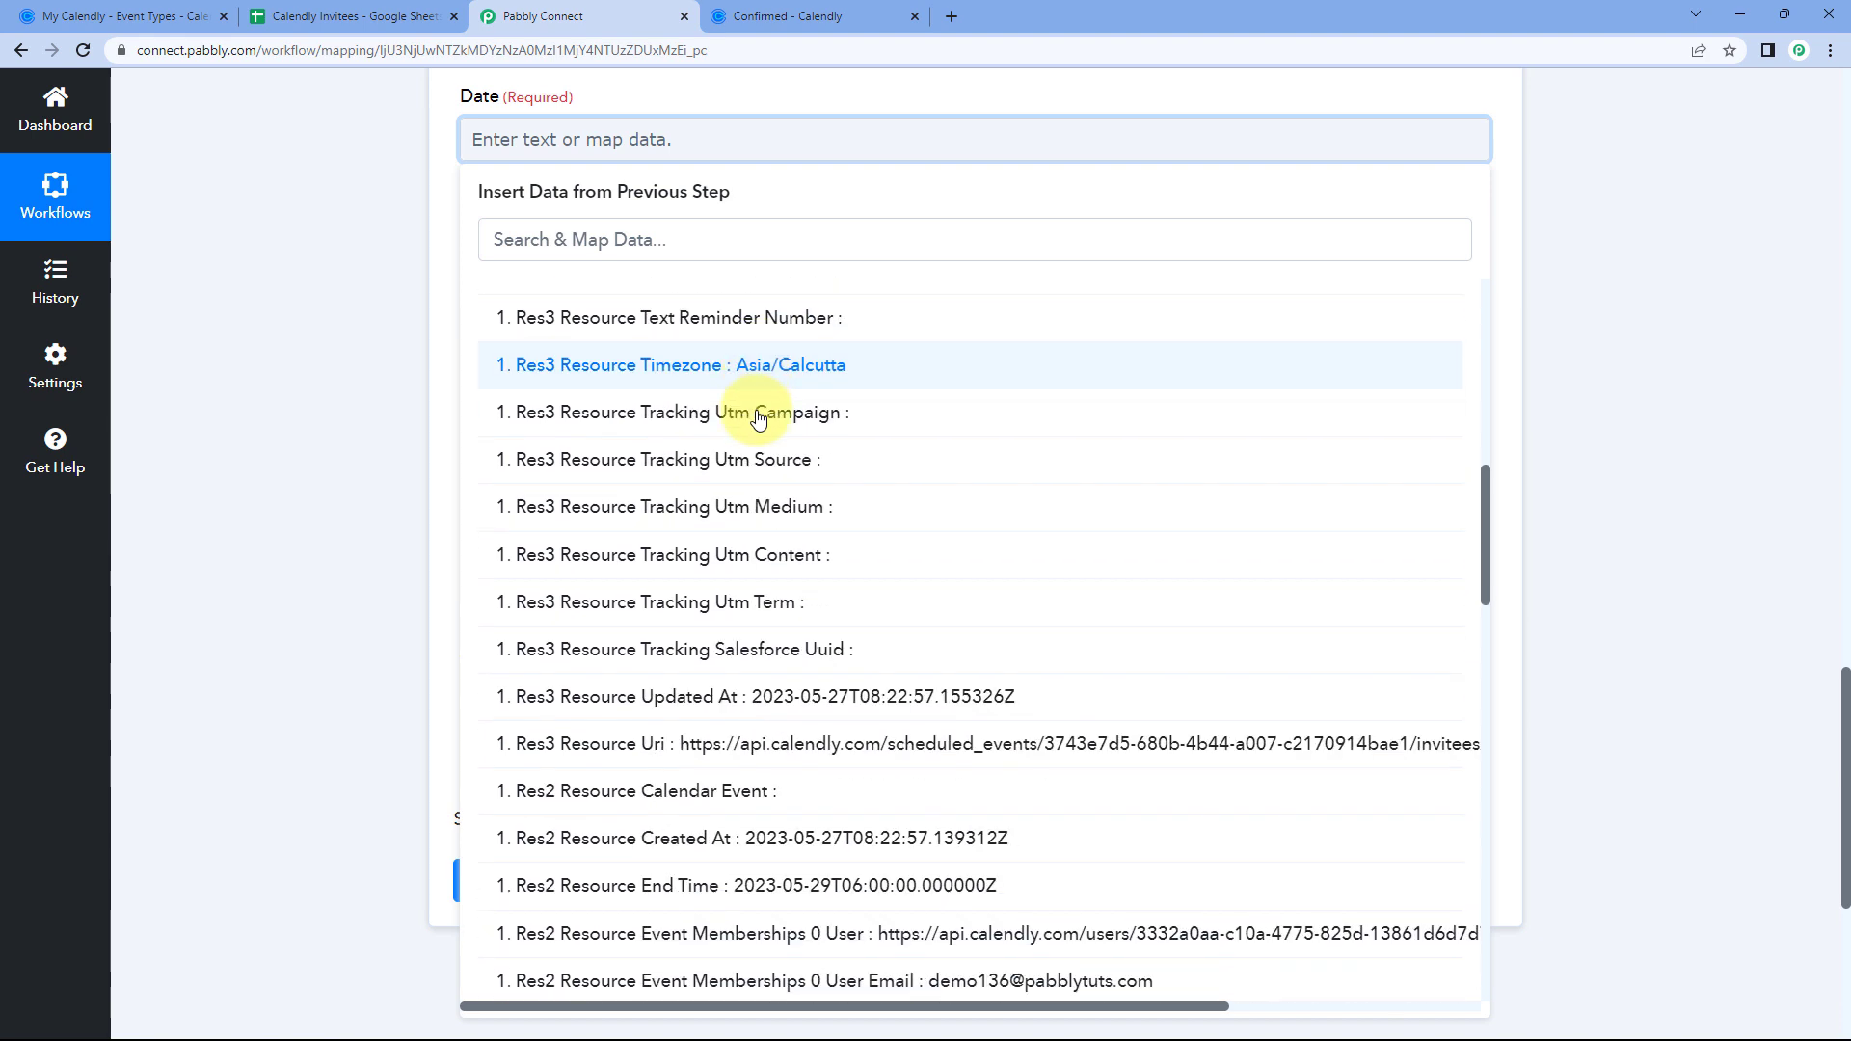
scroll(759, 420, down, 6)
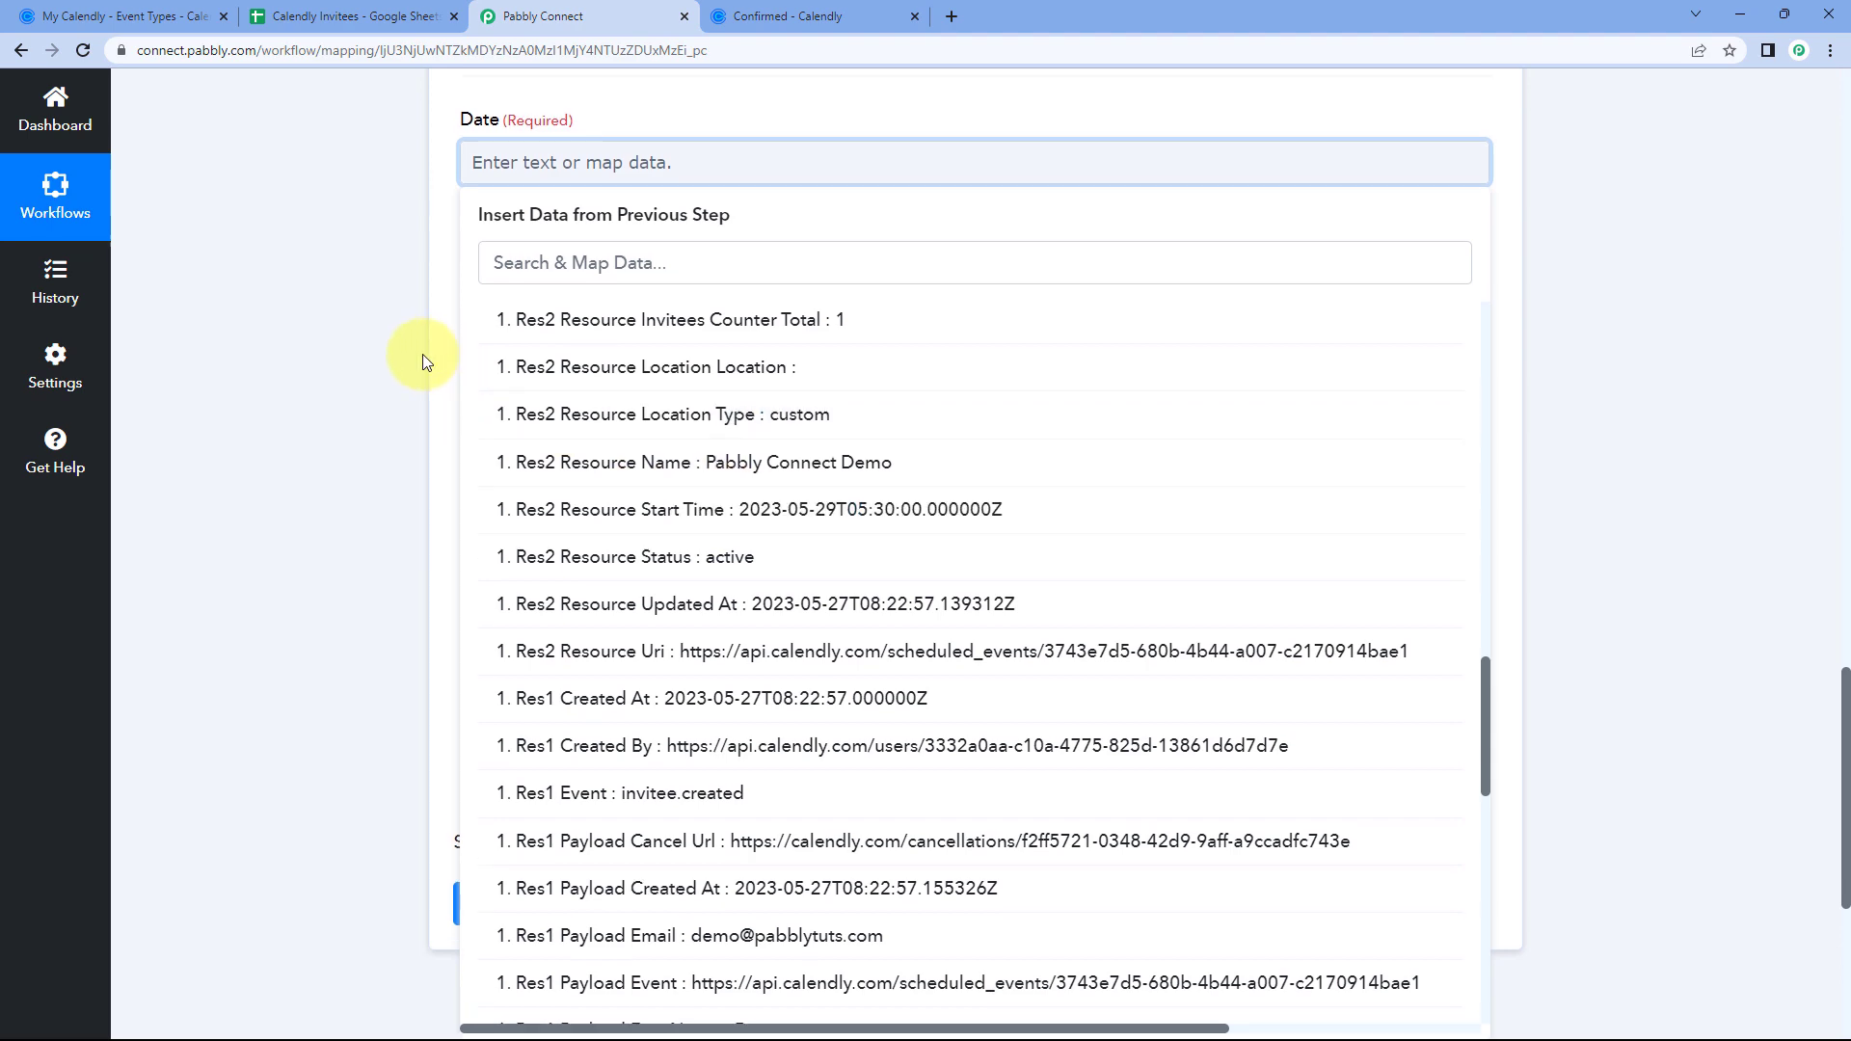
scroll(413, 351, up, 10)
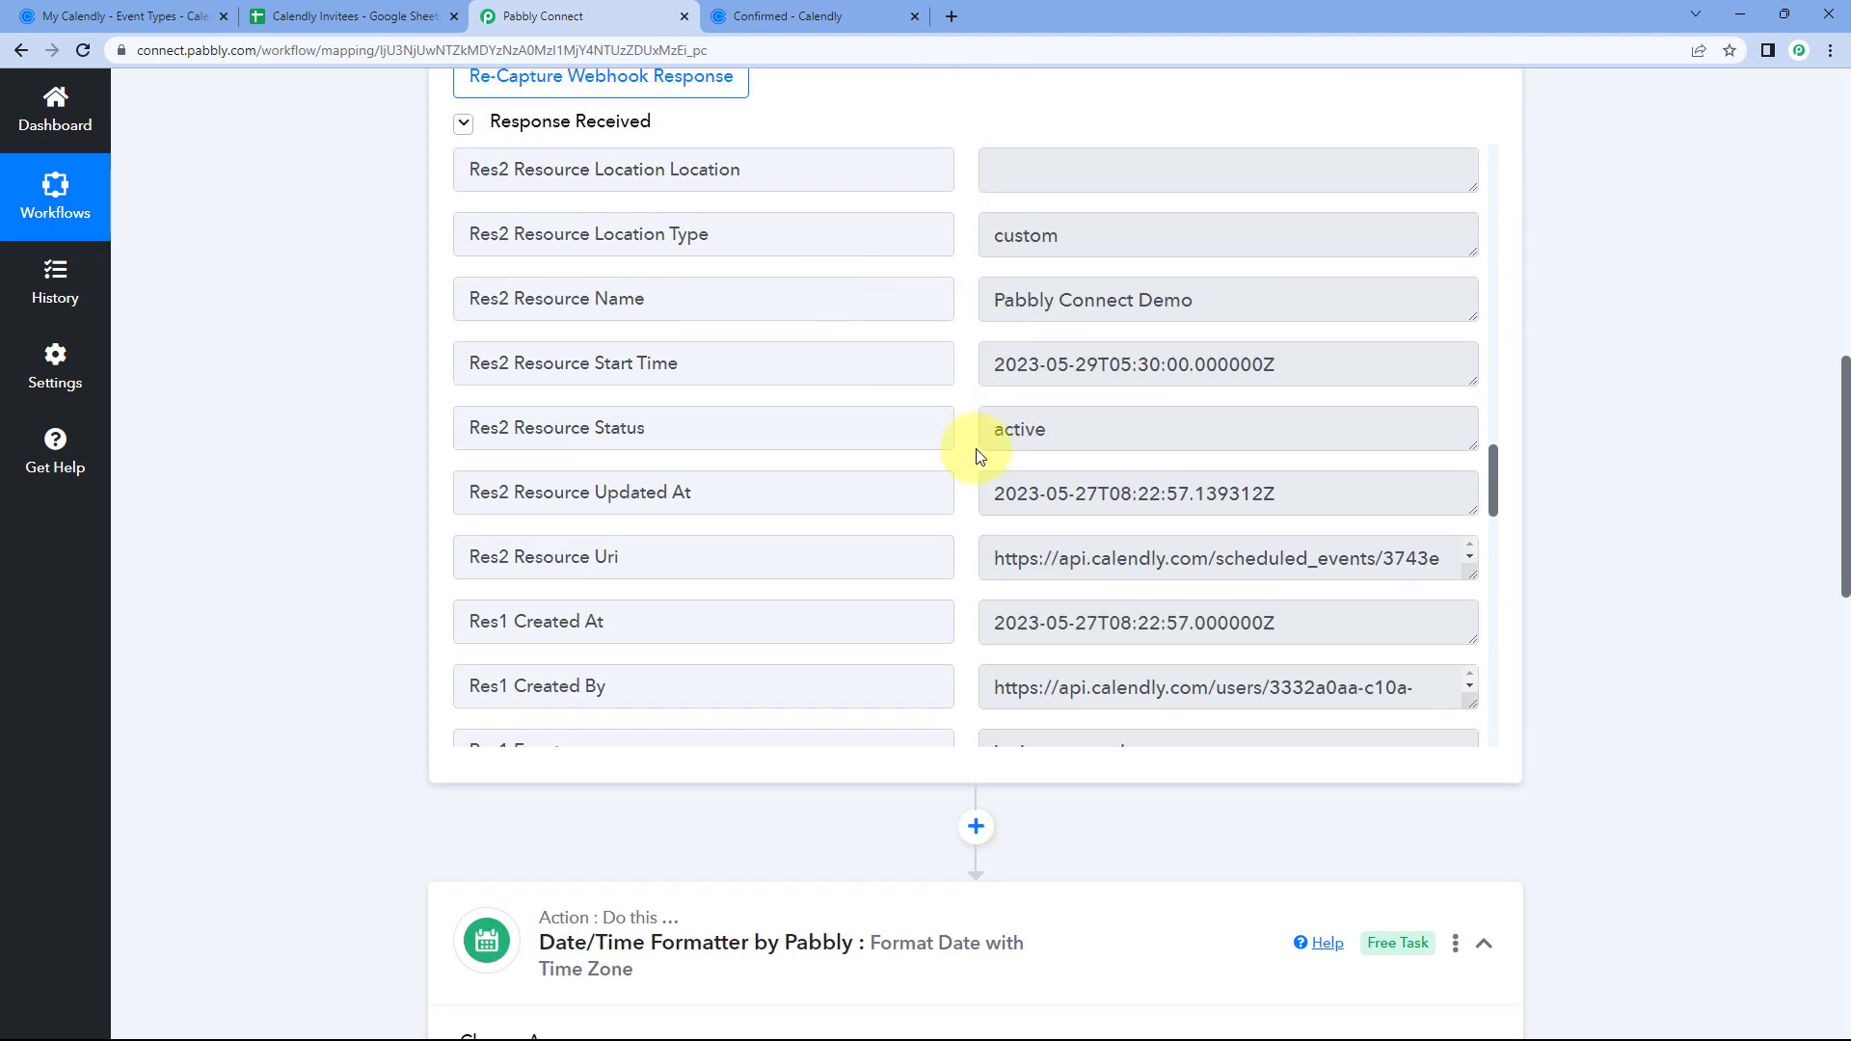
scroll(347, 447, down, 10)
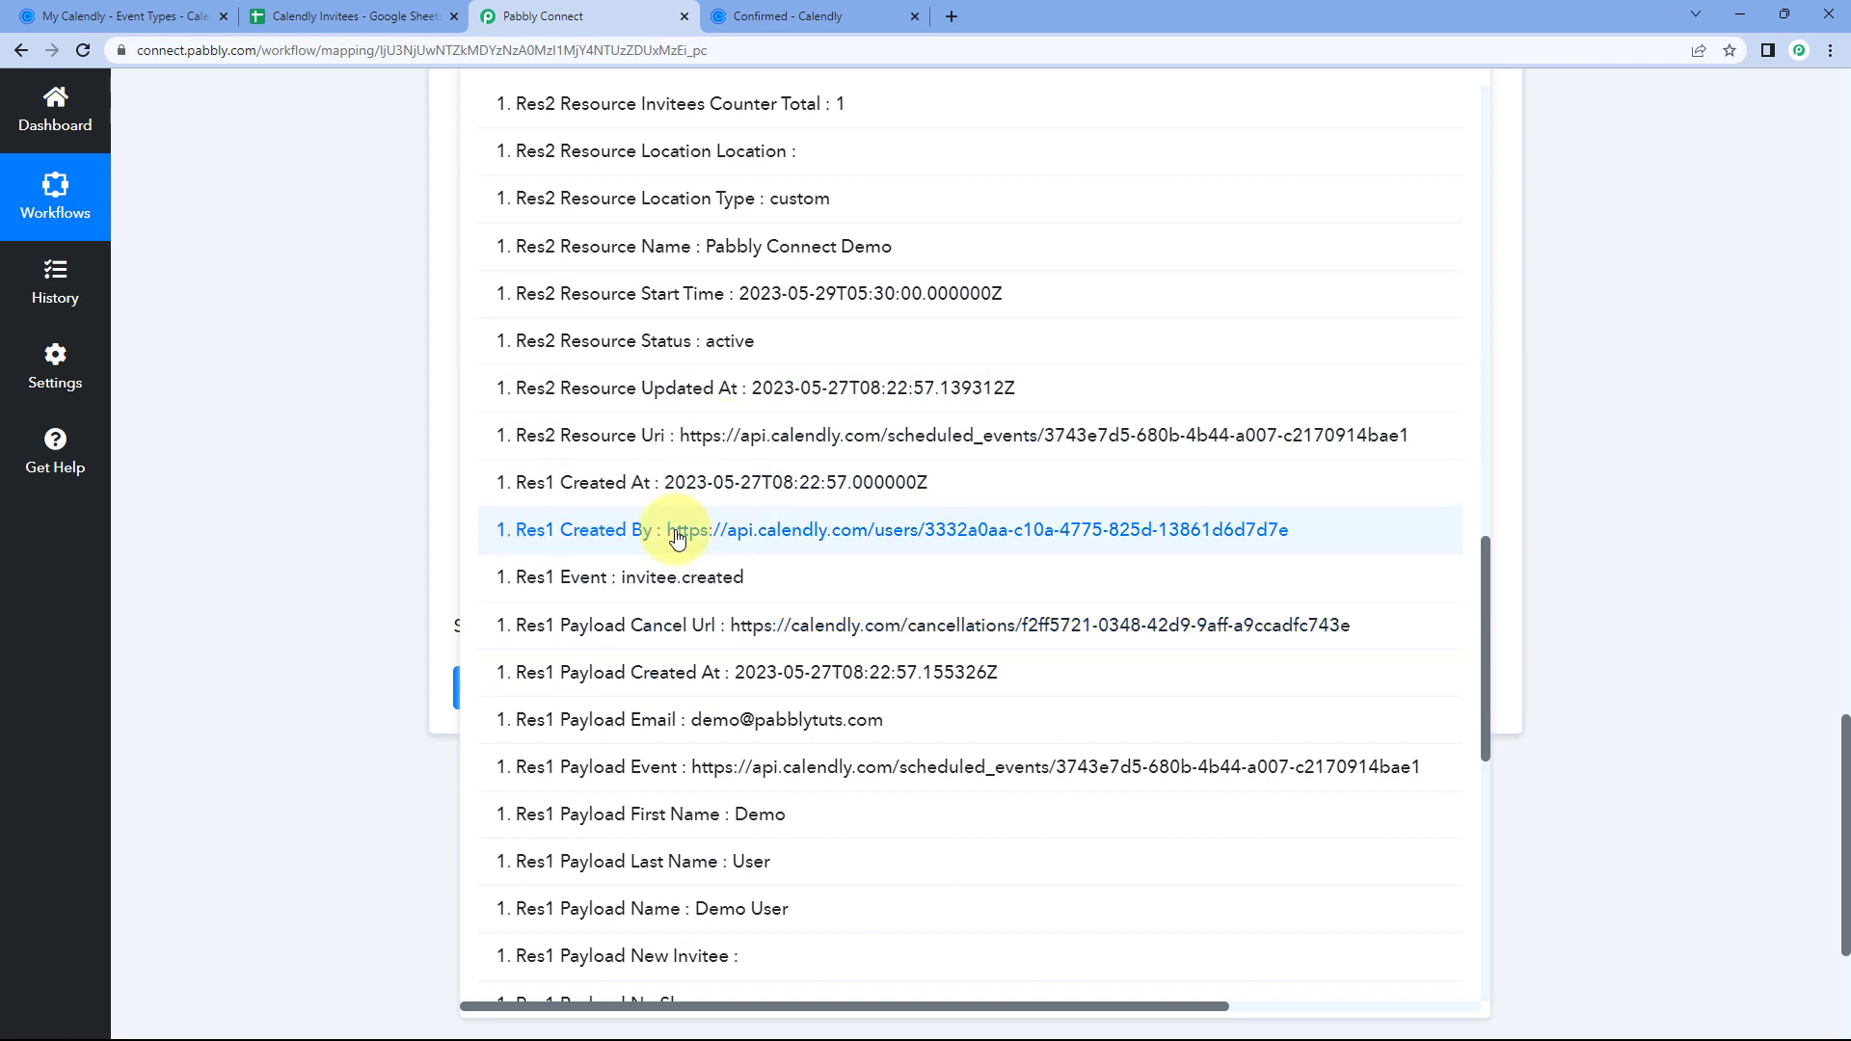
click(742, 295)
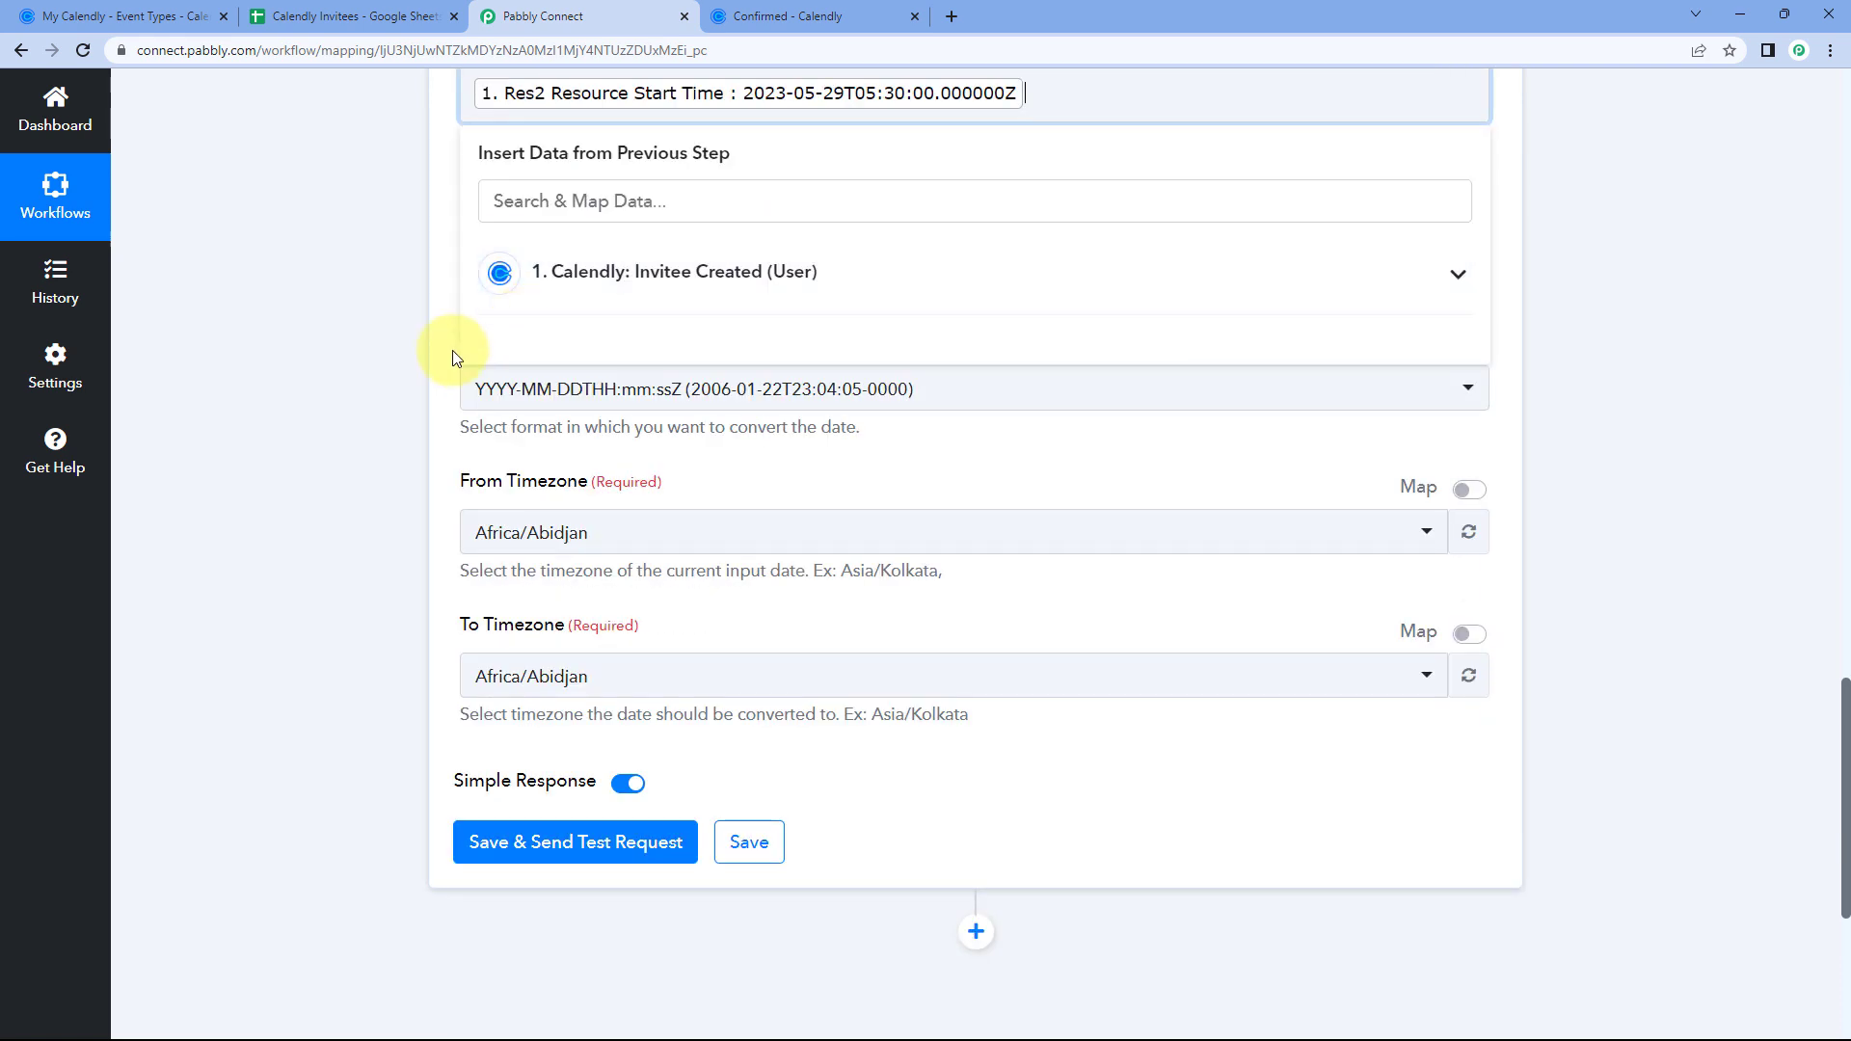
click(684, 204)
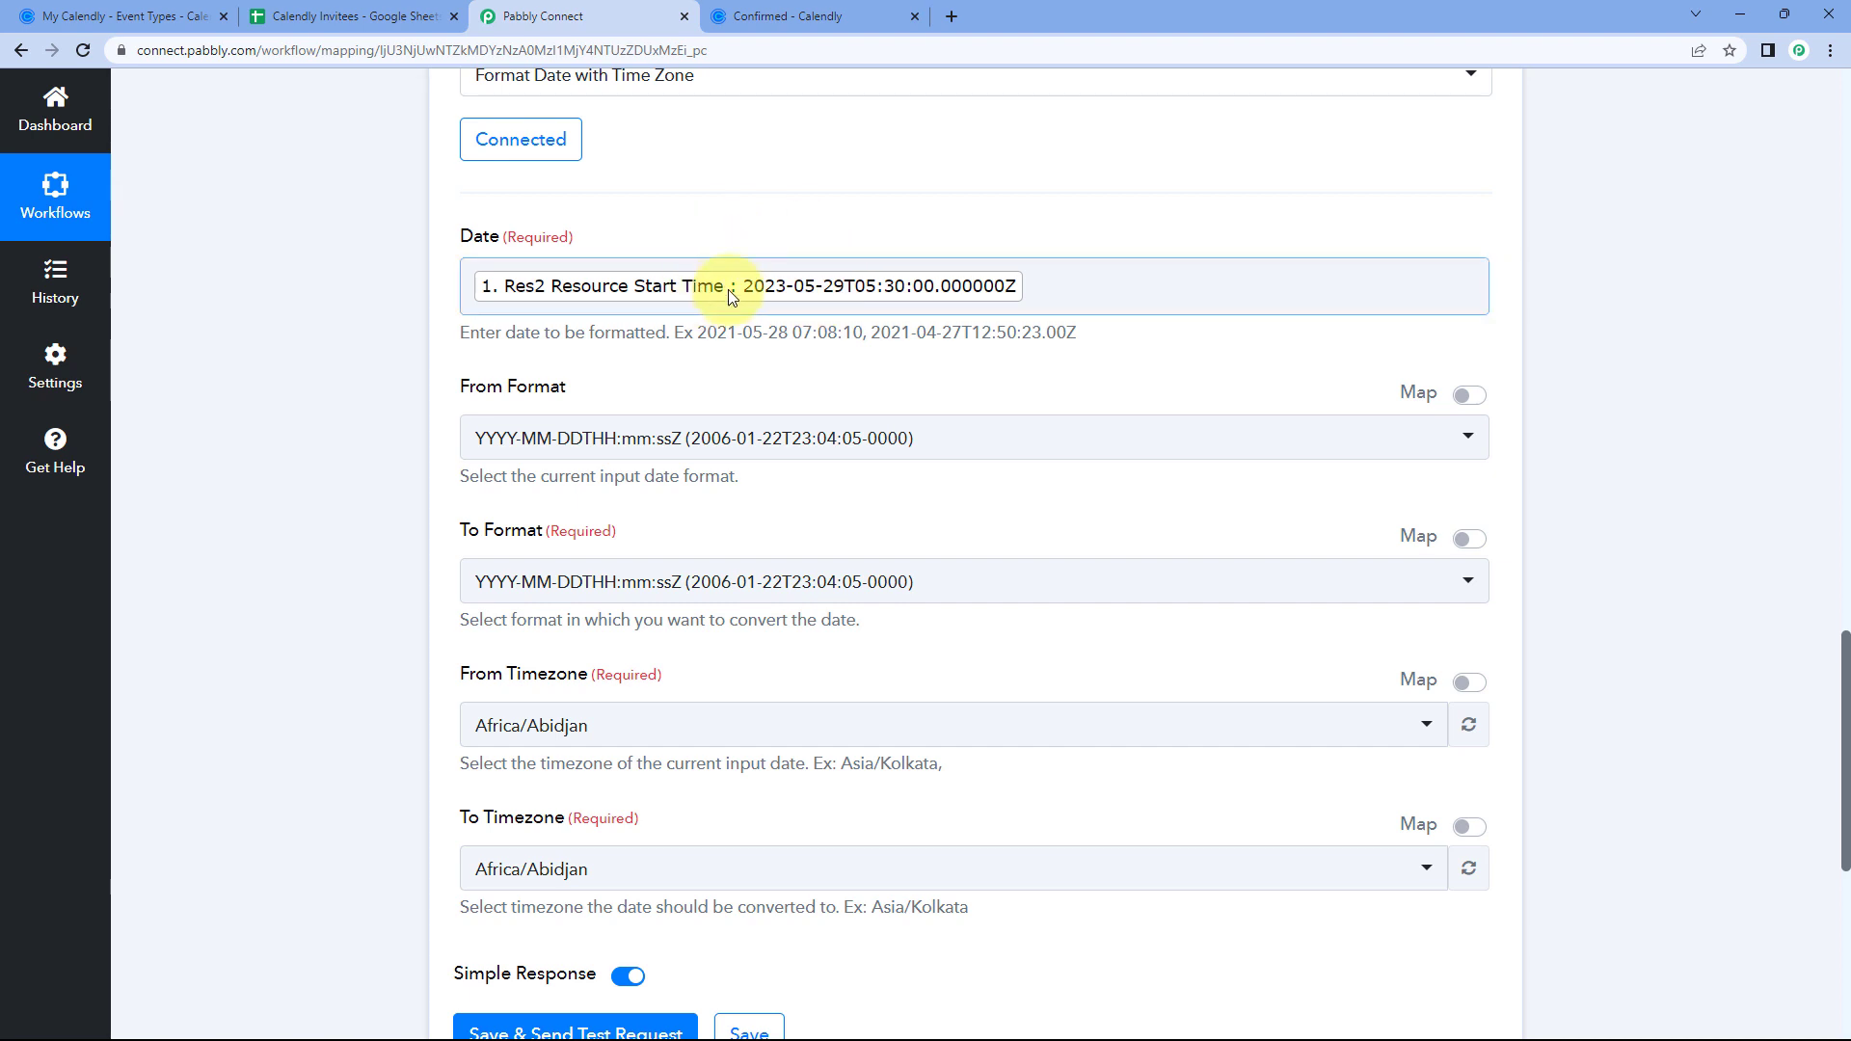
- Check the booking's time and time zone on the Calendly confirmation page, and return to the mapped date in Pabbly Connect
click(763, 16)
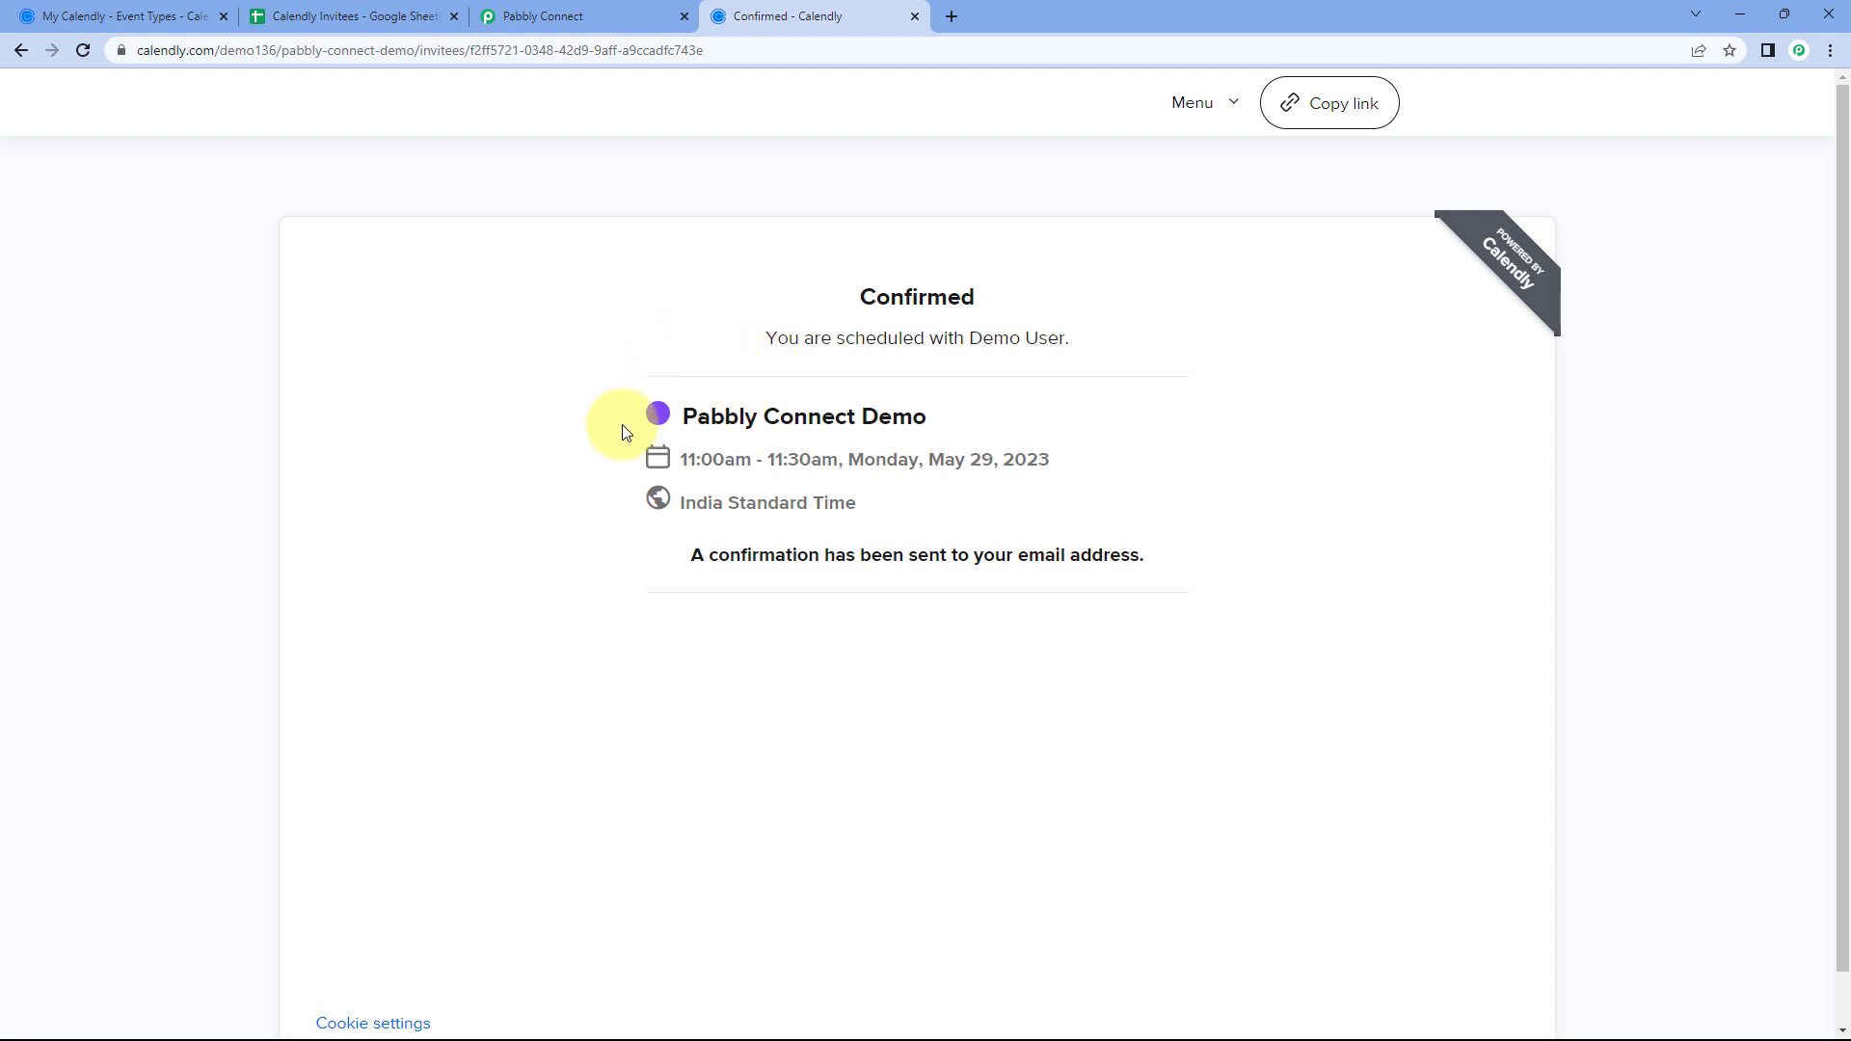
click(631, 9)
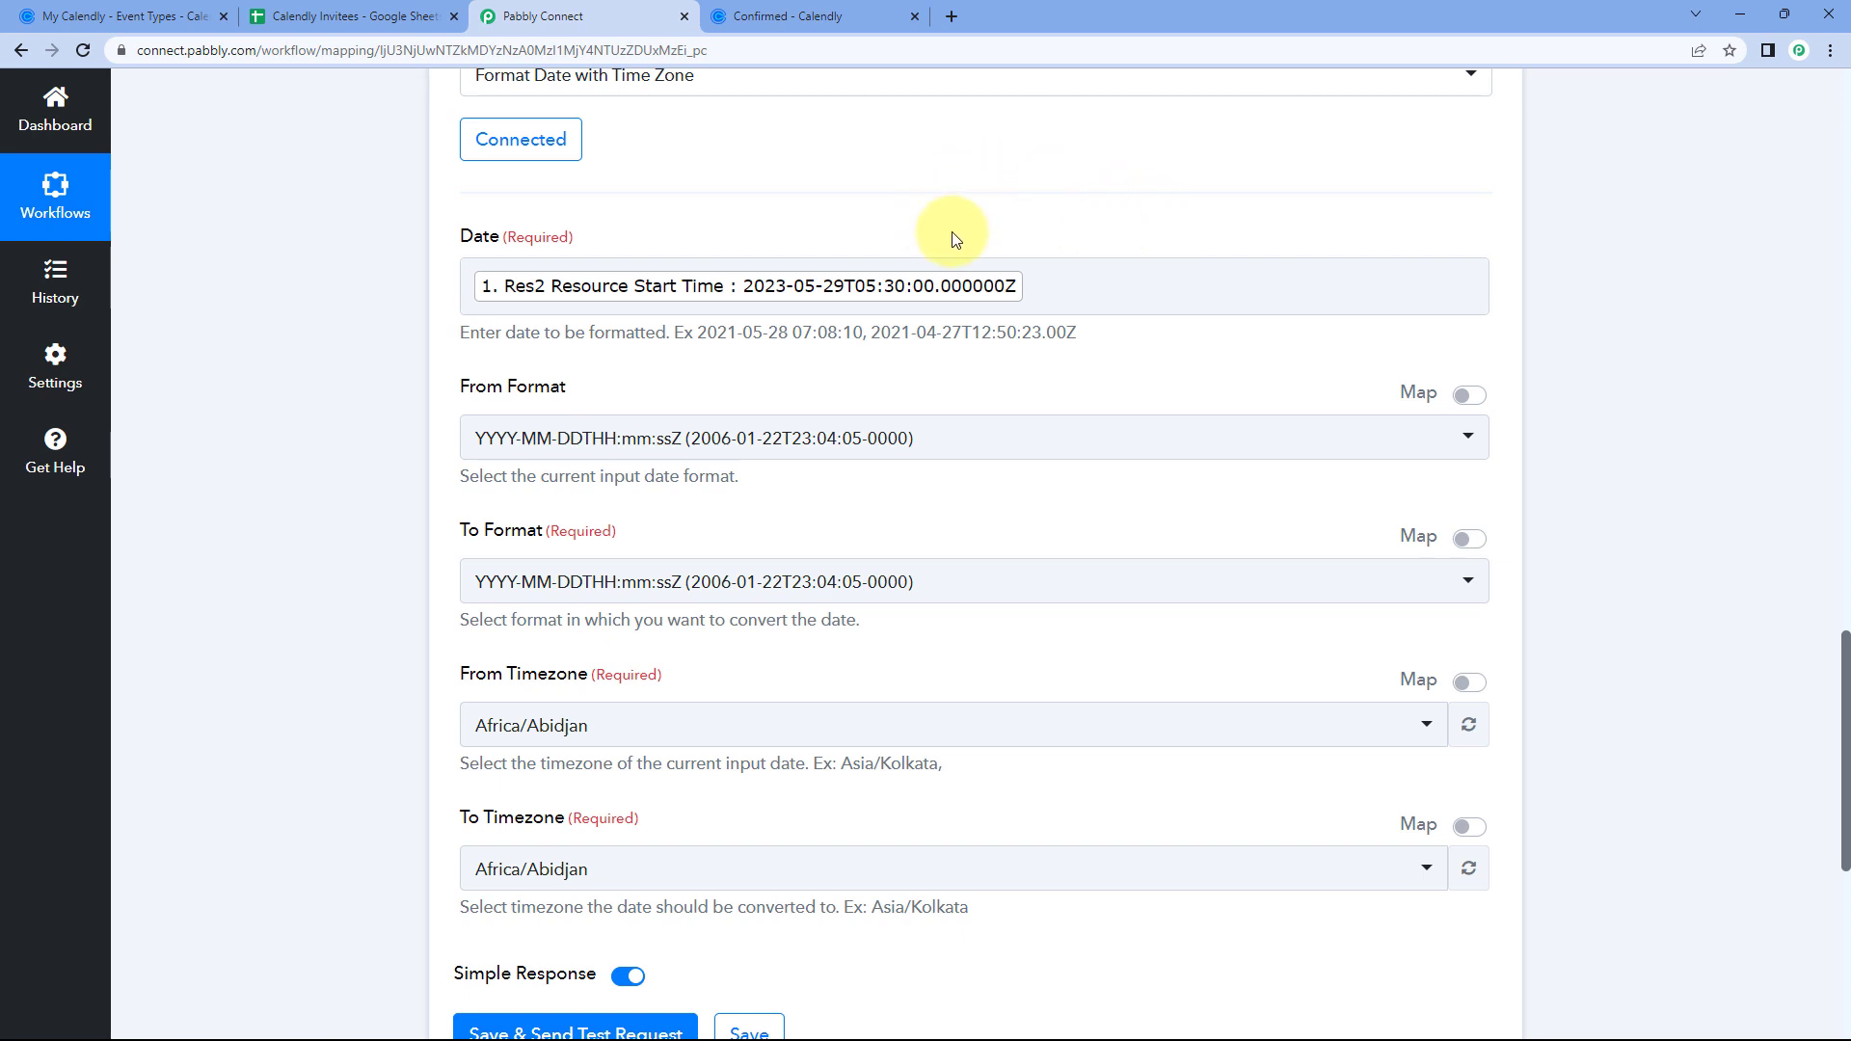
scroll(529, 309, down, 1)
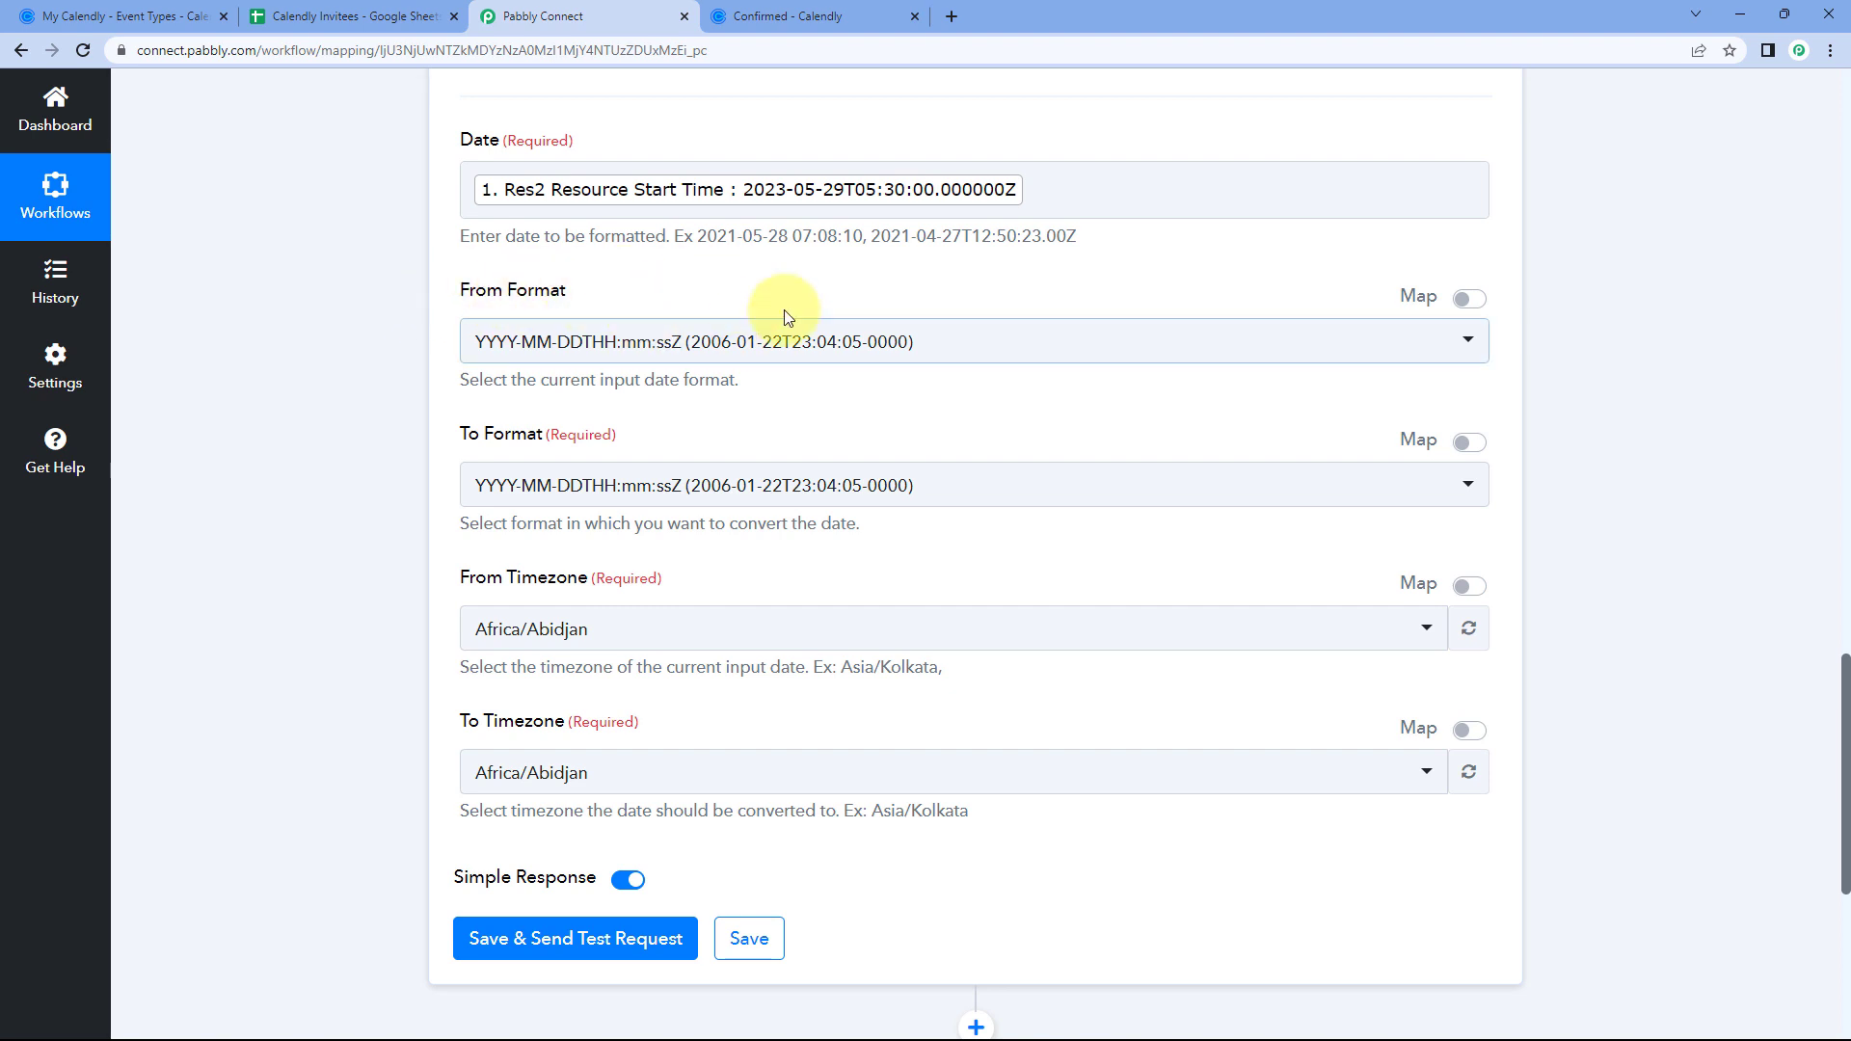
click(678, 198)
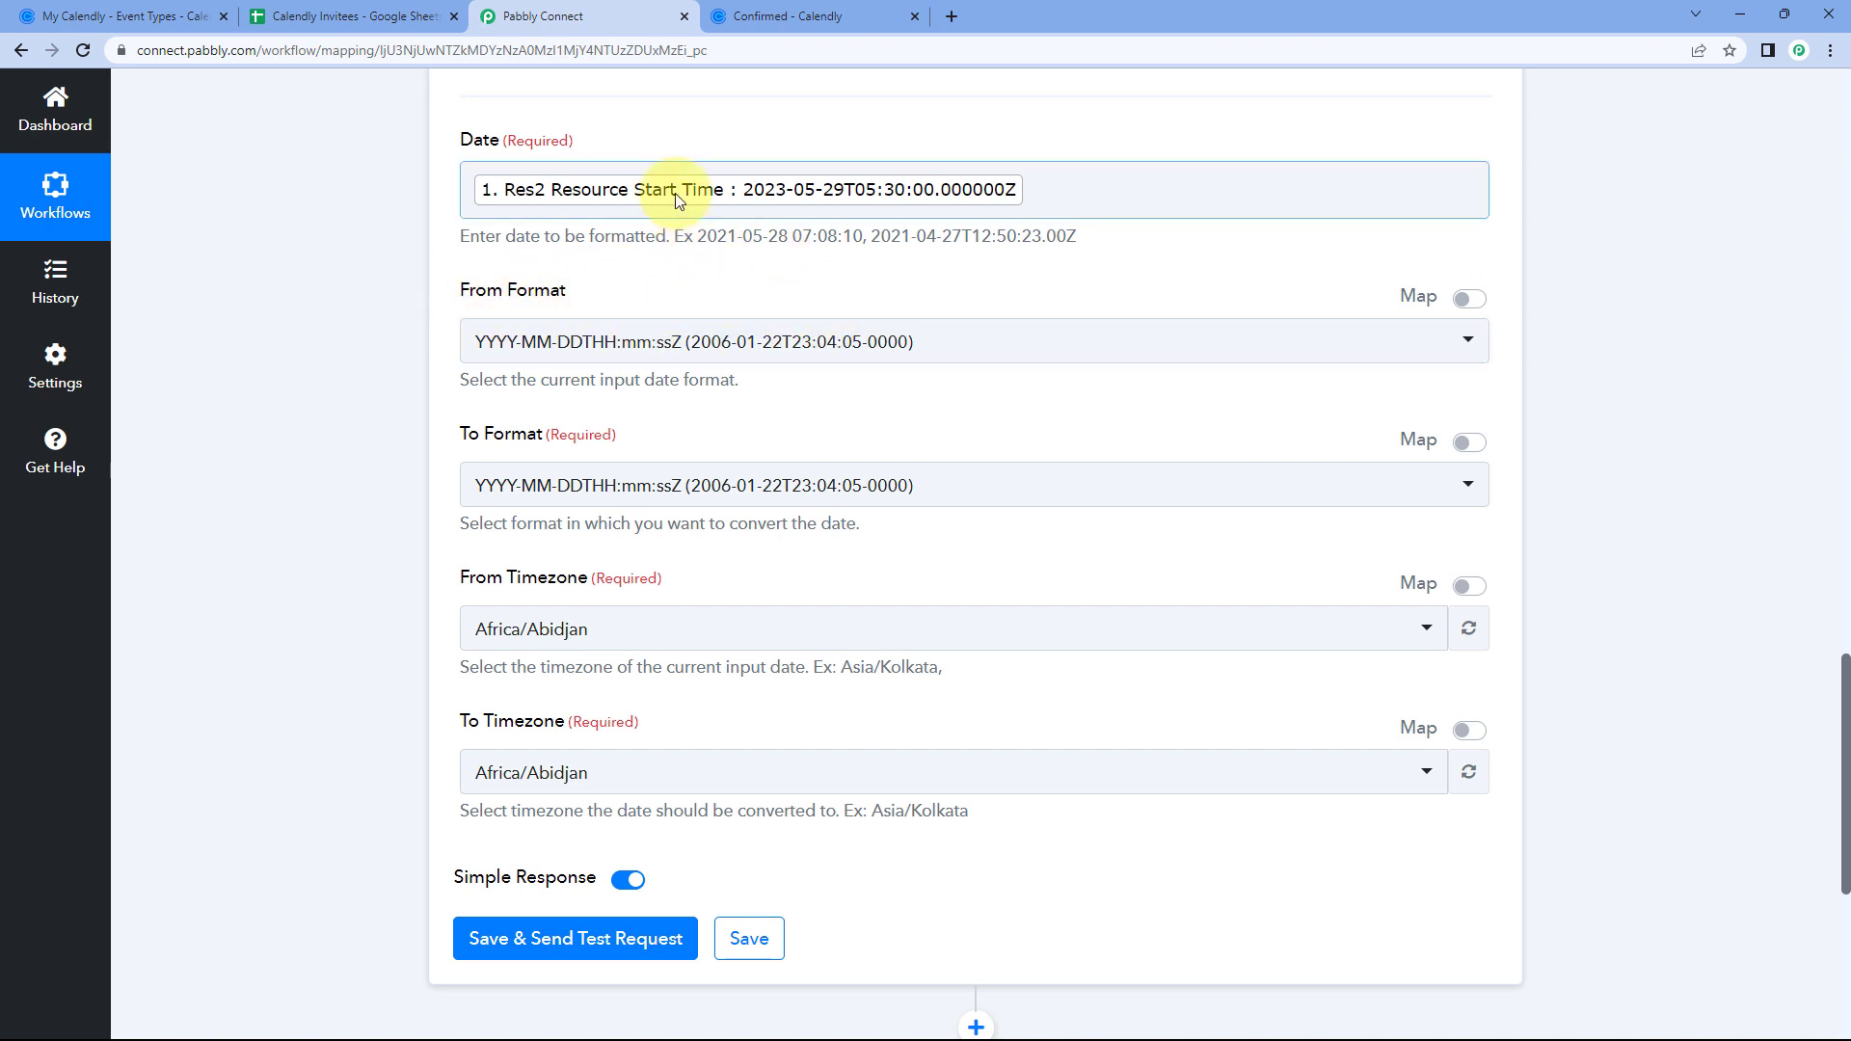
- Choose YYYY-MM-DDTHH:mm:ssZ (2006-01-22T23:04:05-0000) as the formatter's From Format, matching the mapped start time
click(883, 347)
scroll(384, 417, down, 1)
scroll(684, 424, down, 1)
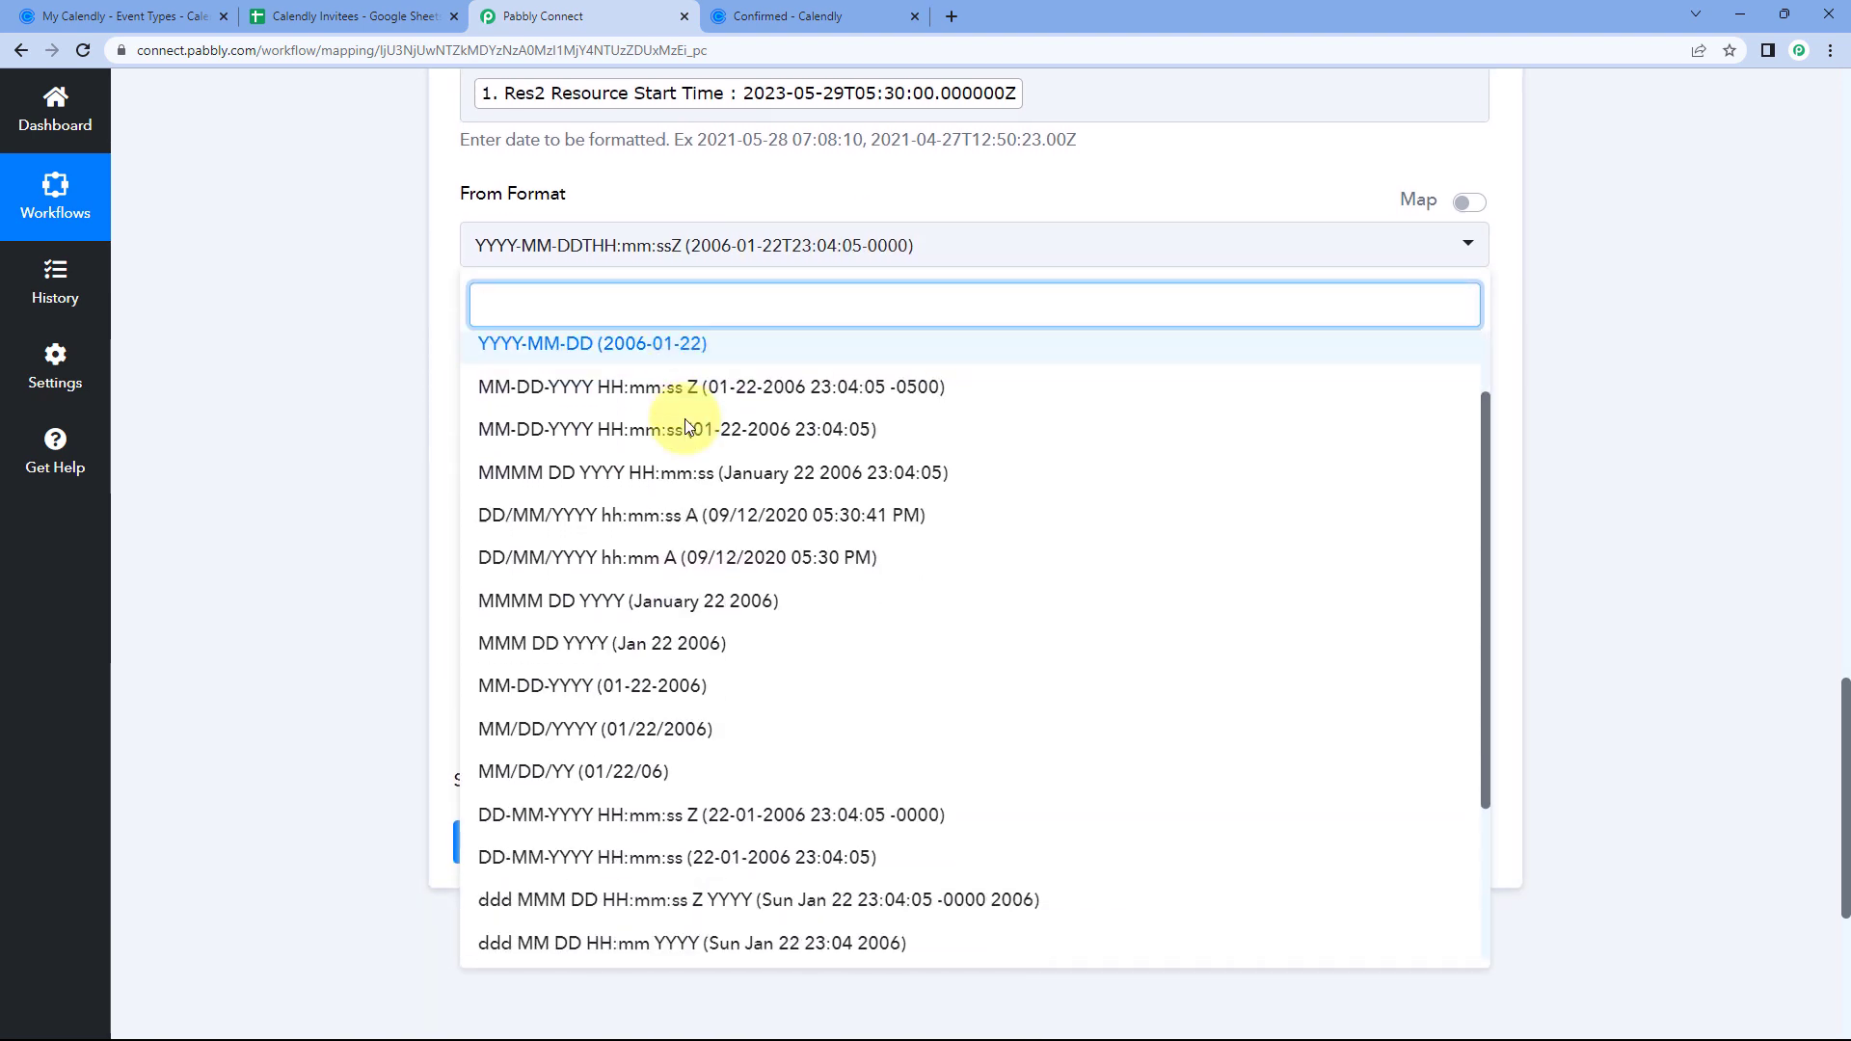
scroll(684, 419, down, 2)
scroll(695, 415, up, 4)
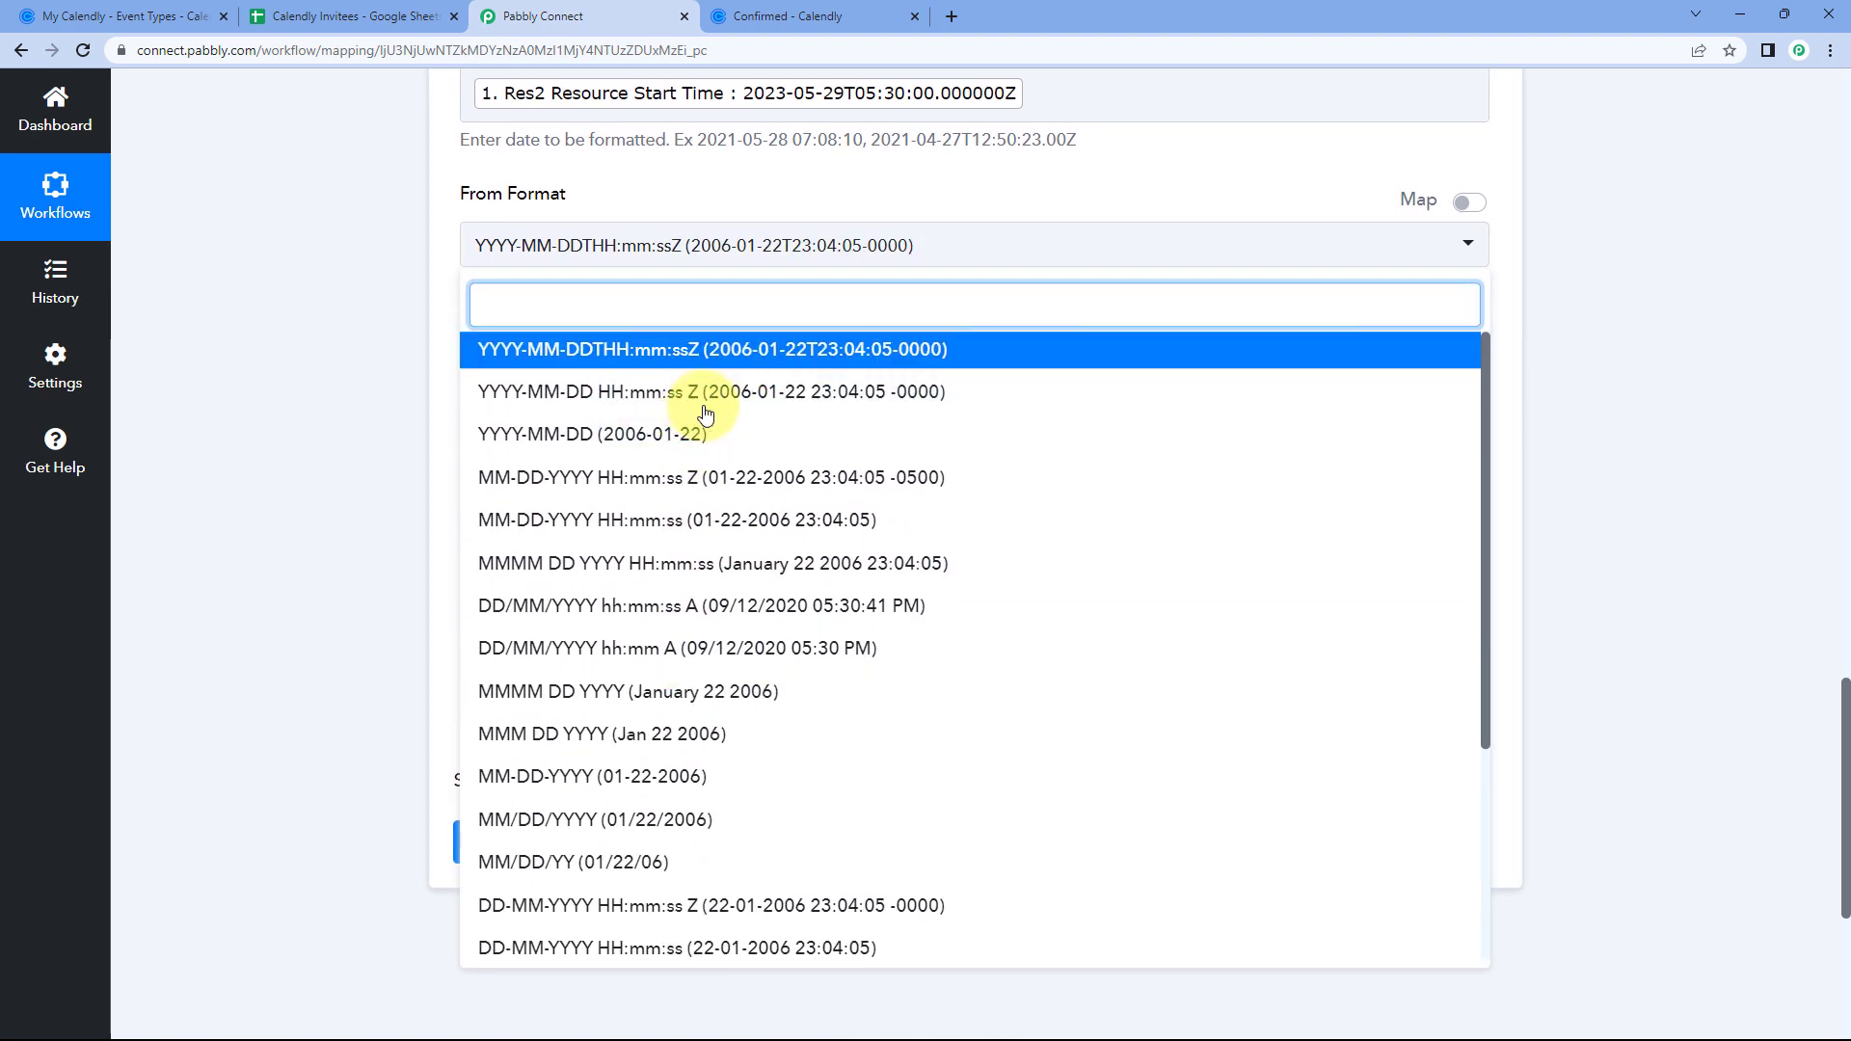
click(662, 358)
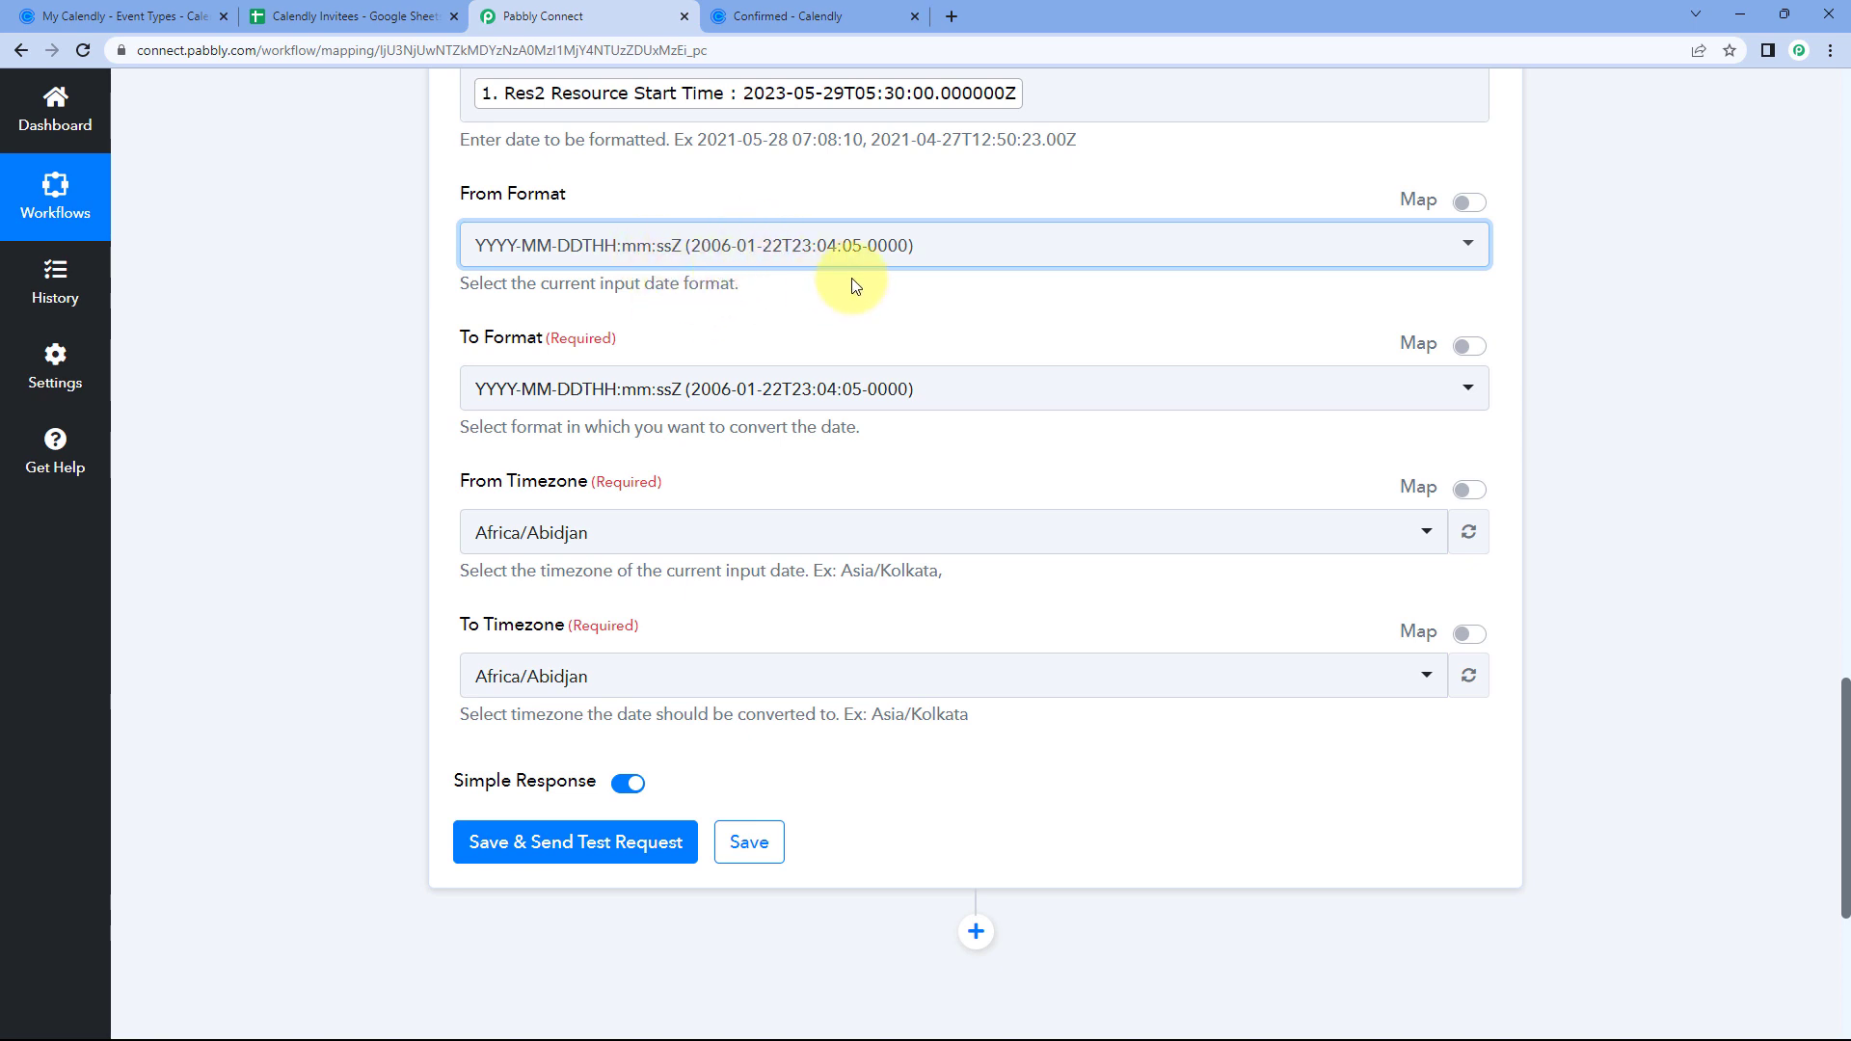
- Set the formatter's To Format to DD/MM/YYYY hh:mm:ss A (09/12/2020 05:30:11 PM)
scroll(848, 289, down, 1)
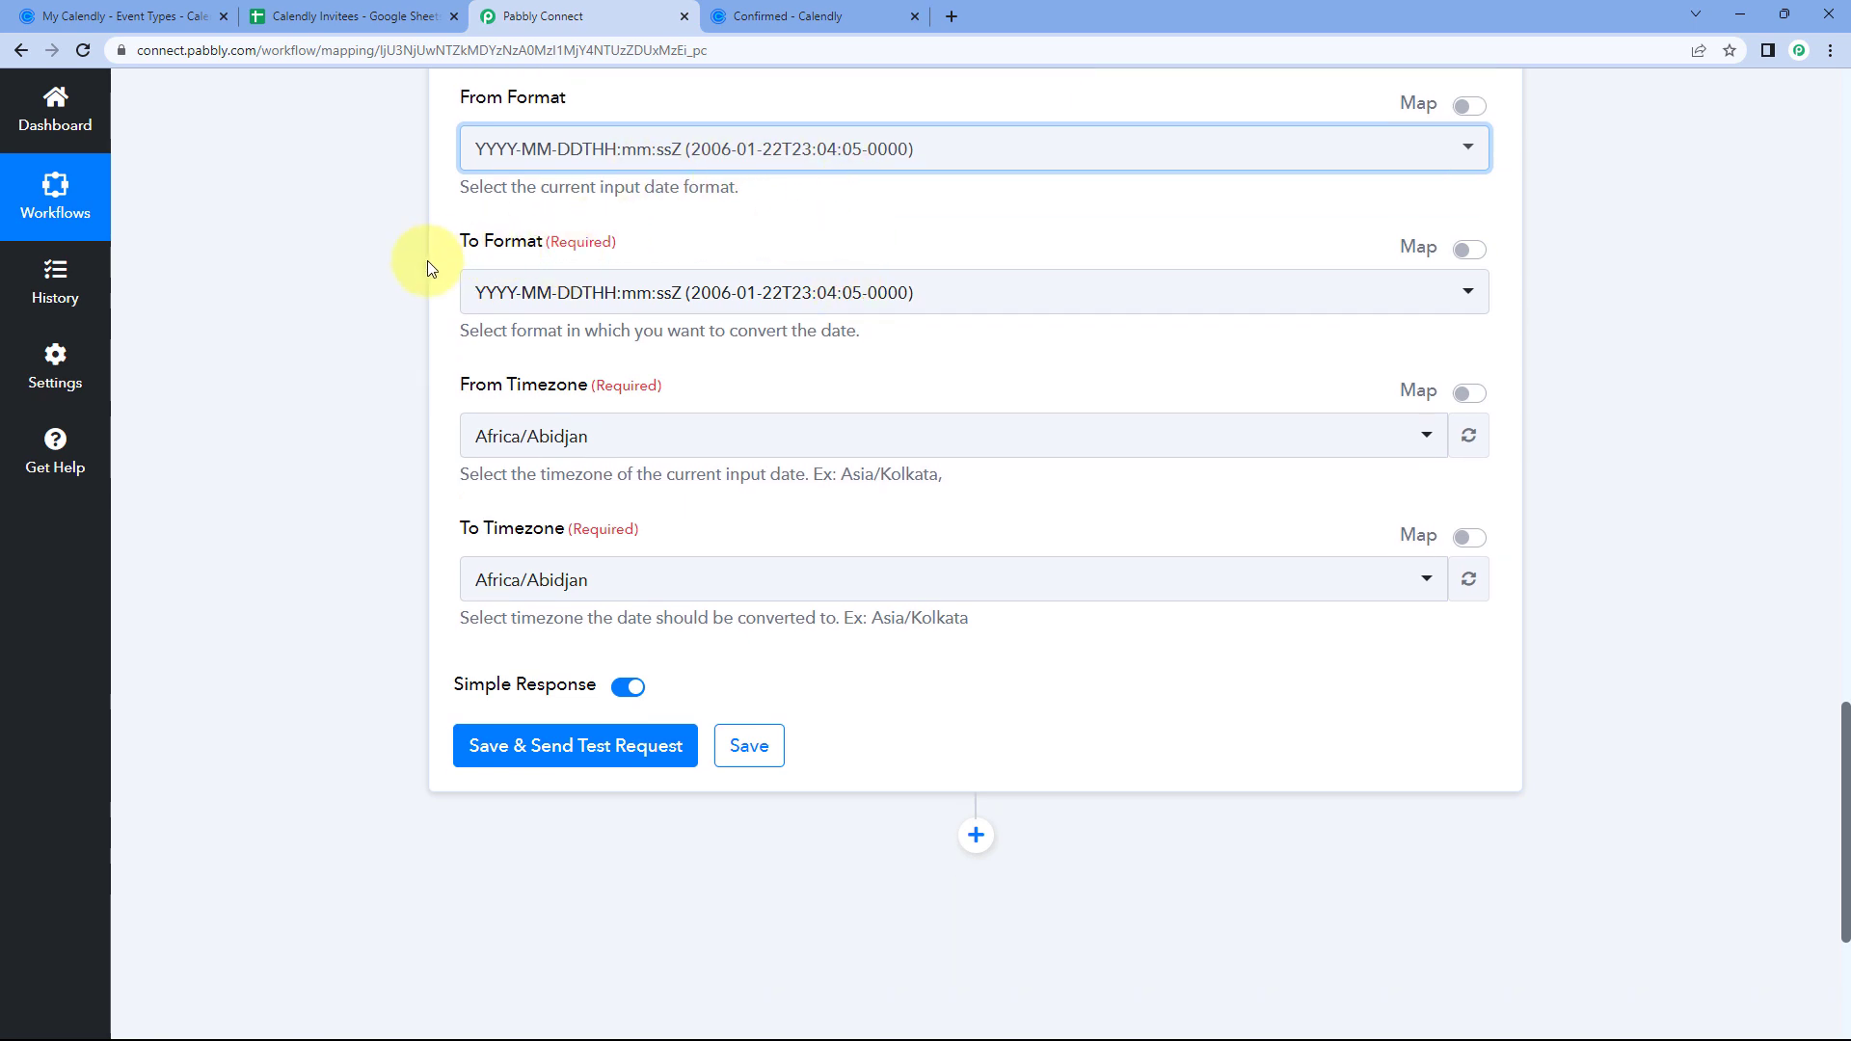
click(743, 292)
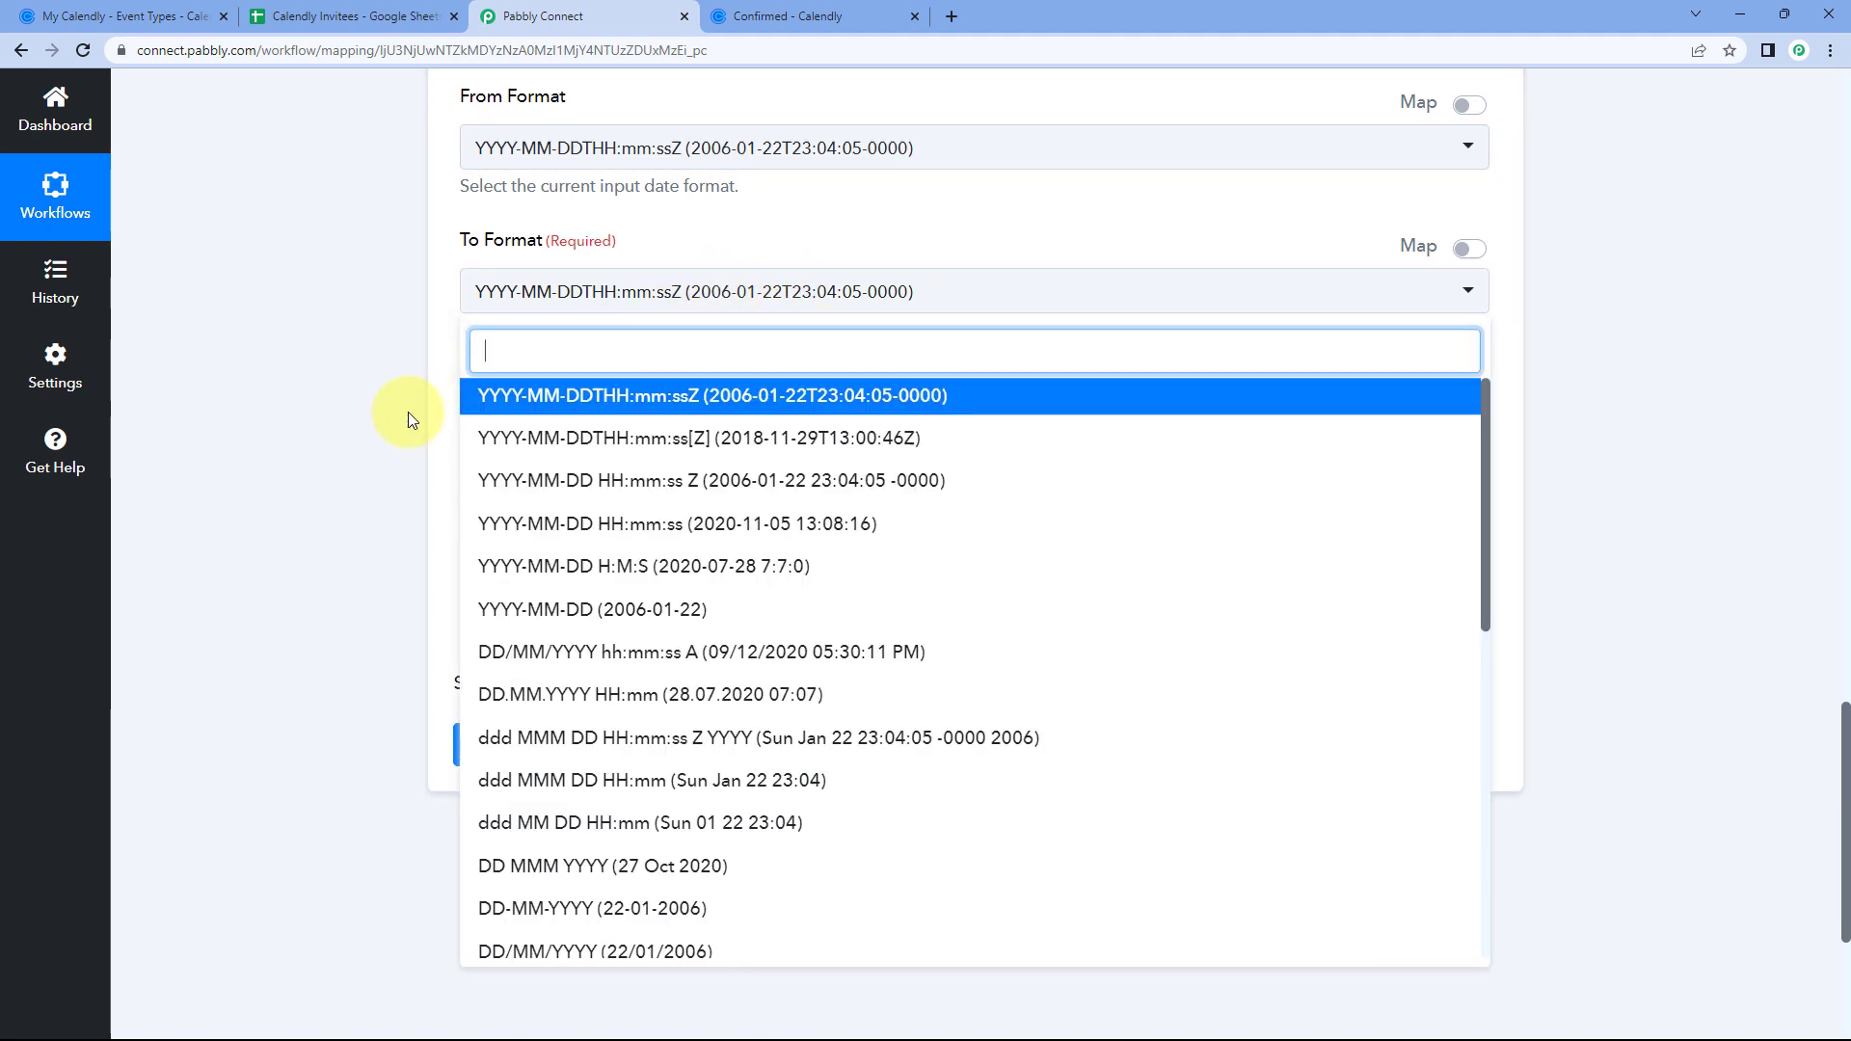
scroll(407, 413, down, 1)
scroll(721, 388, down, 1)
scroll(718, 394, down, 4)
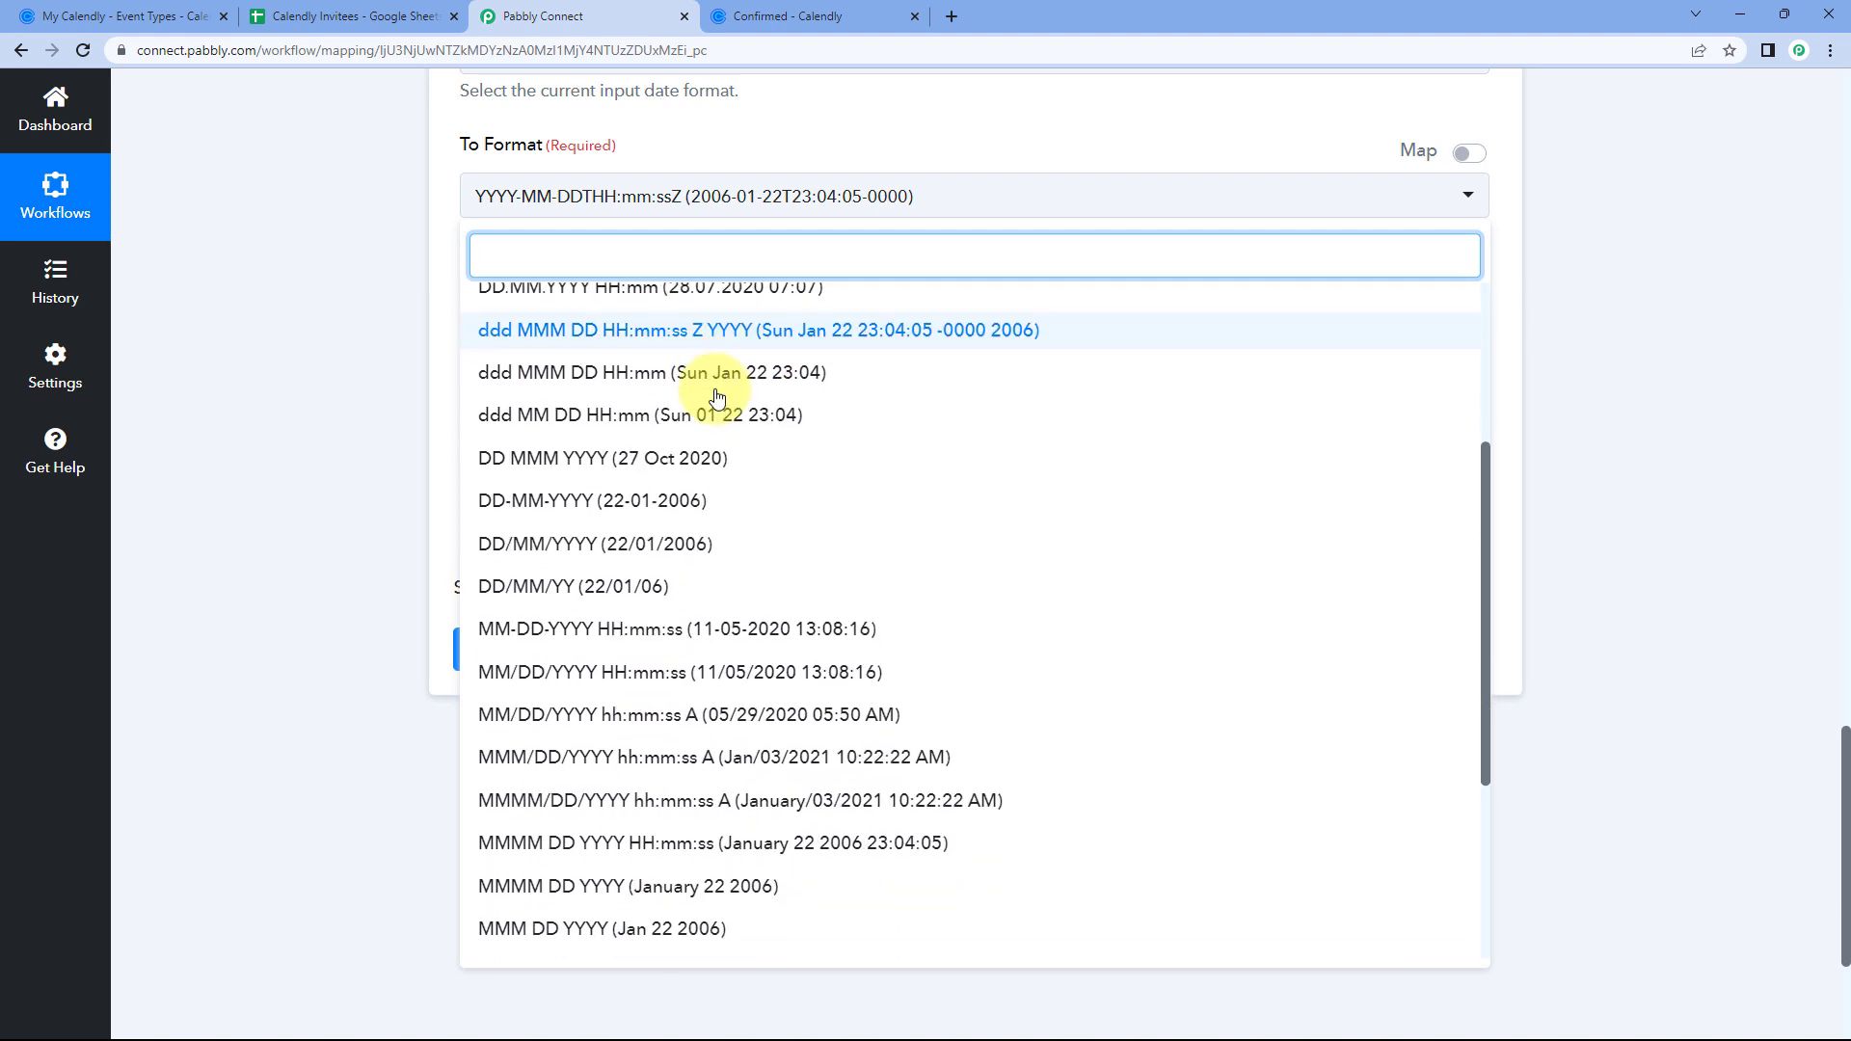
scroll(718, 393, up, 3)
scroll(719, 393, up, 1)
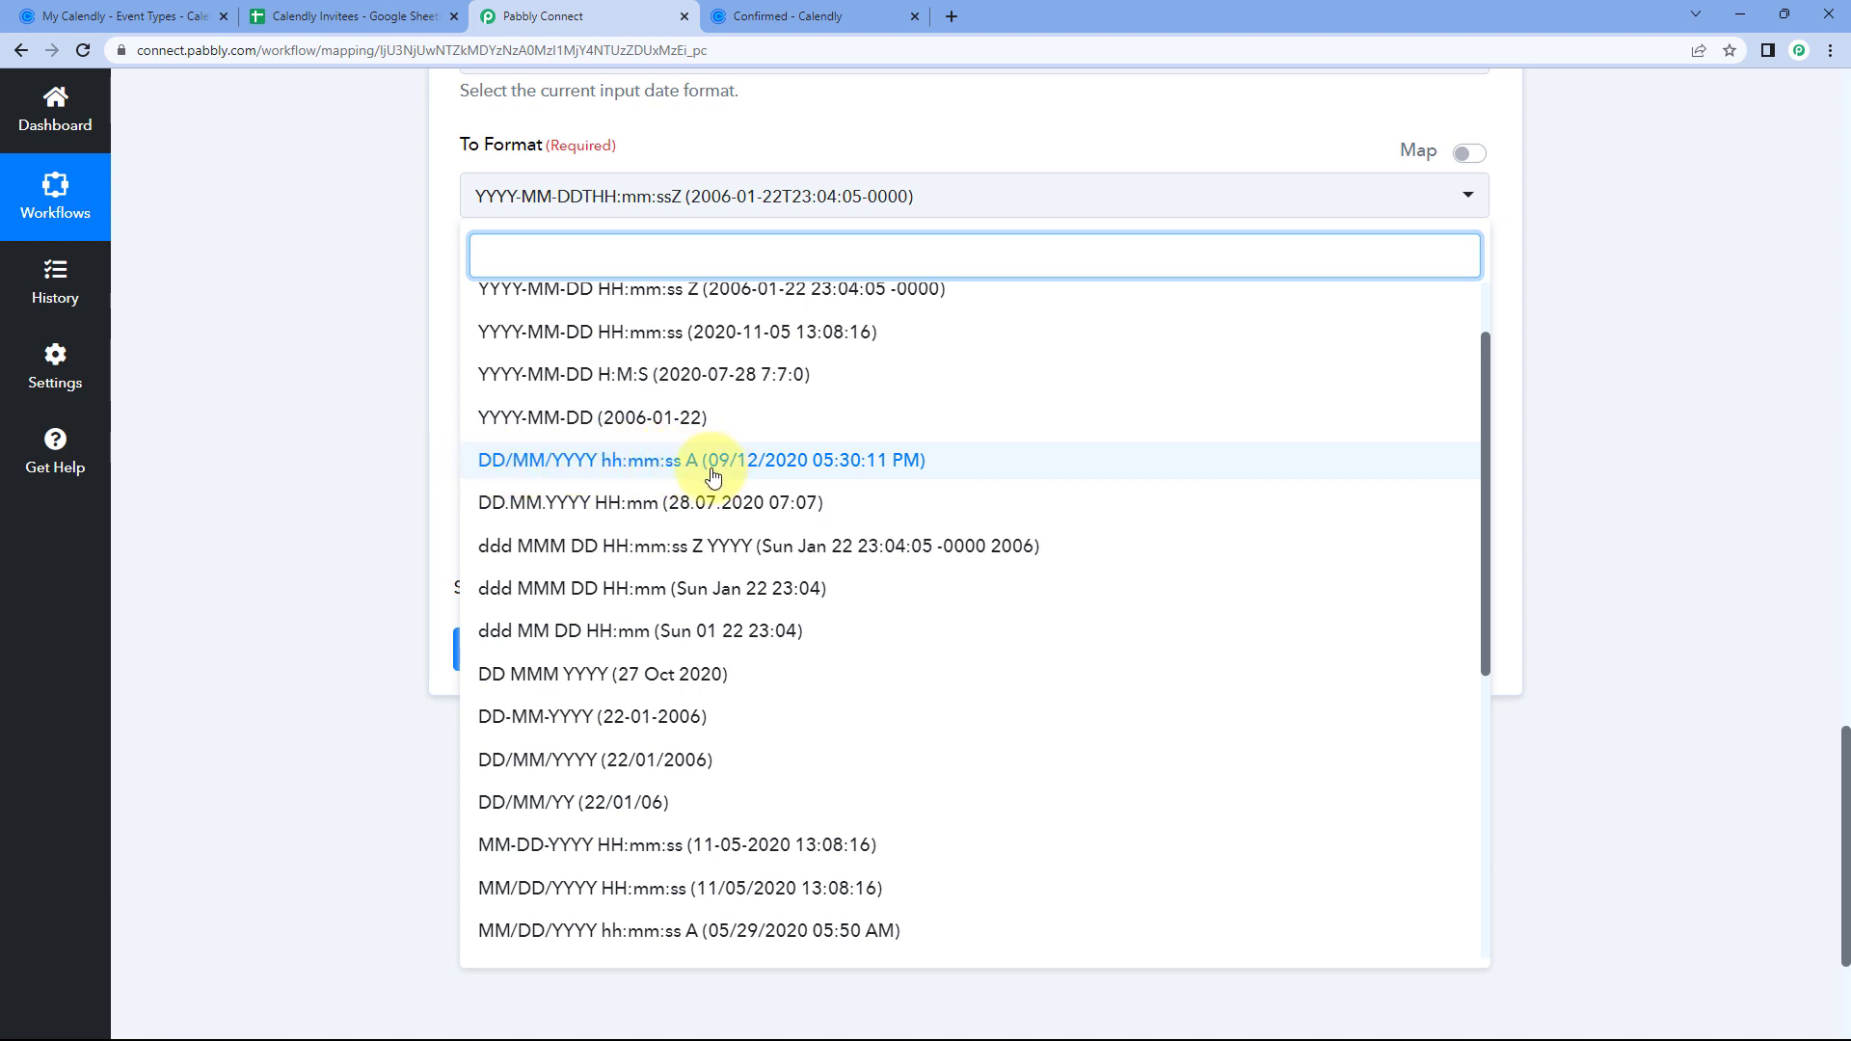
click(607, 461)
scroll(537, 439, up, 3)
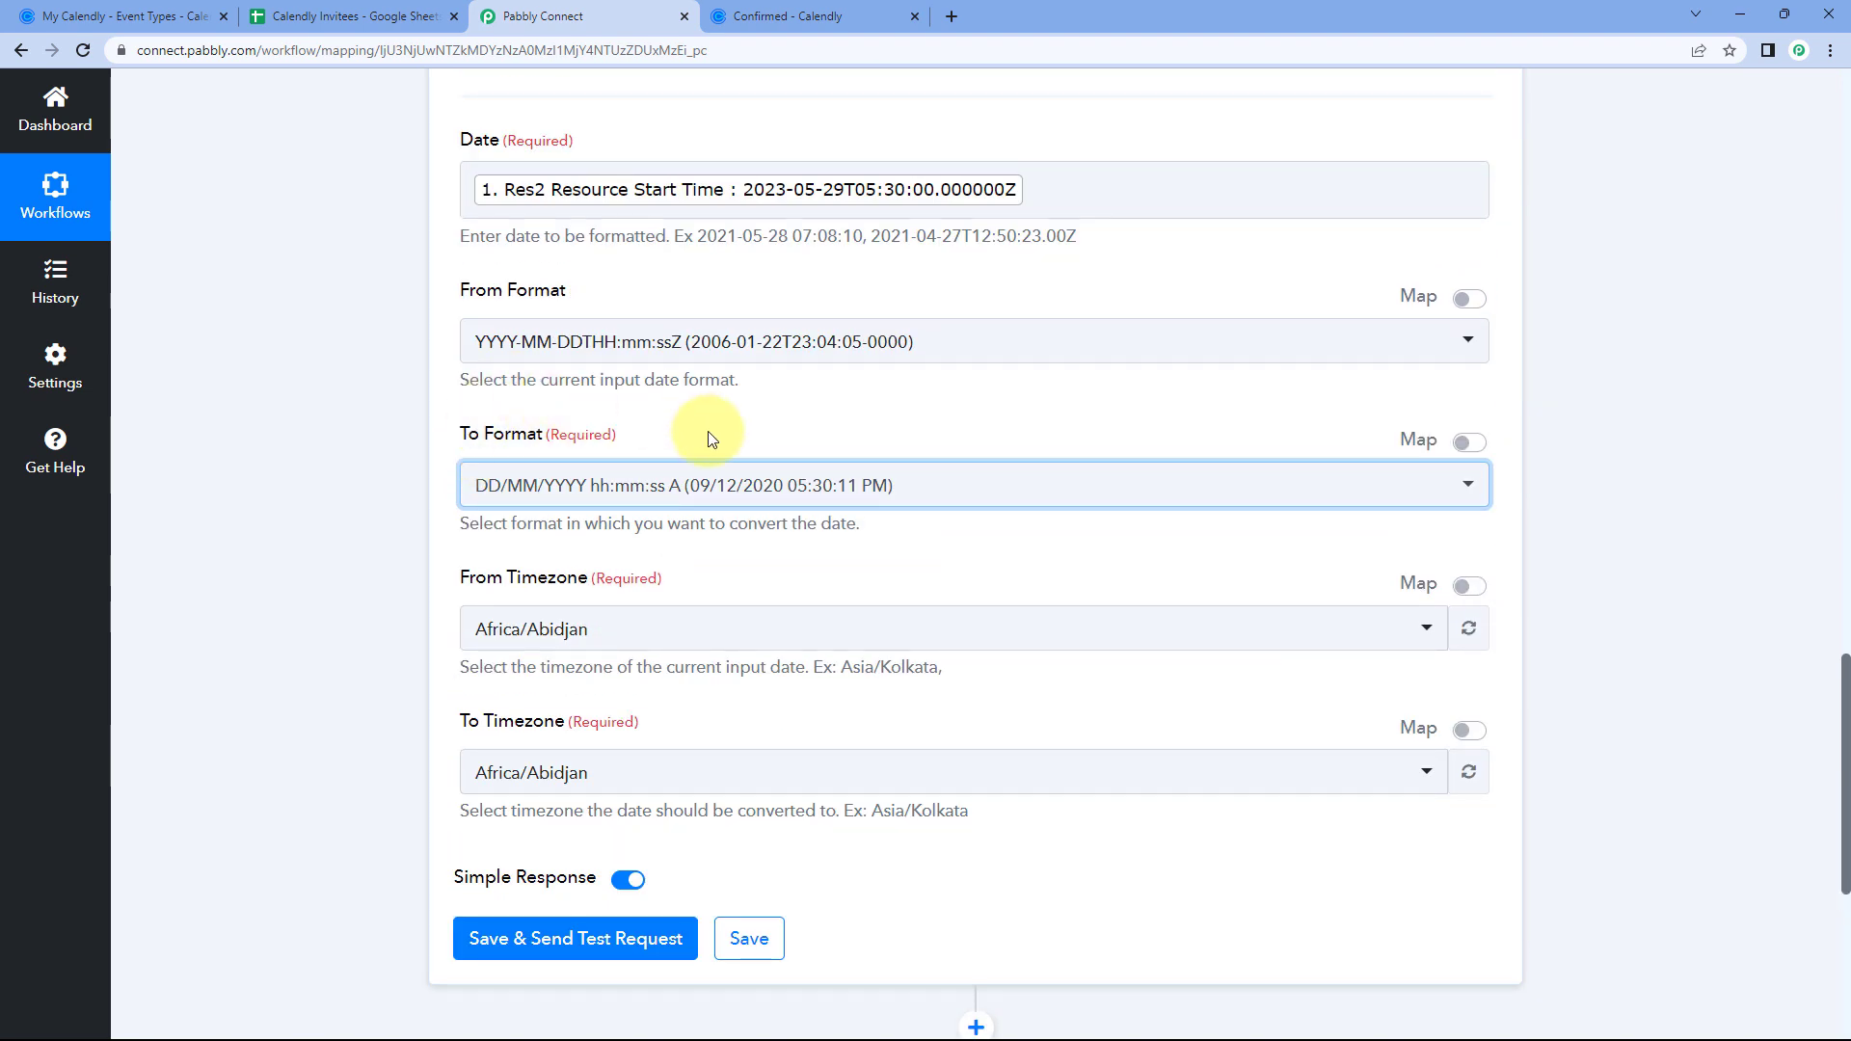
- Review the other available To Format options and keep DD/MM/YYYY hh:mm:ss A selected
scroll(710, 438, down, 1)
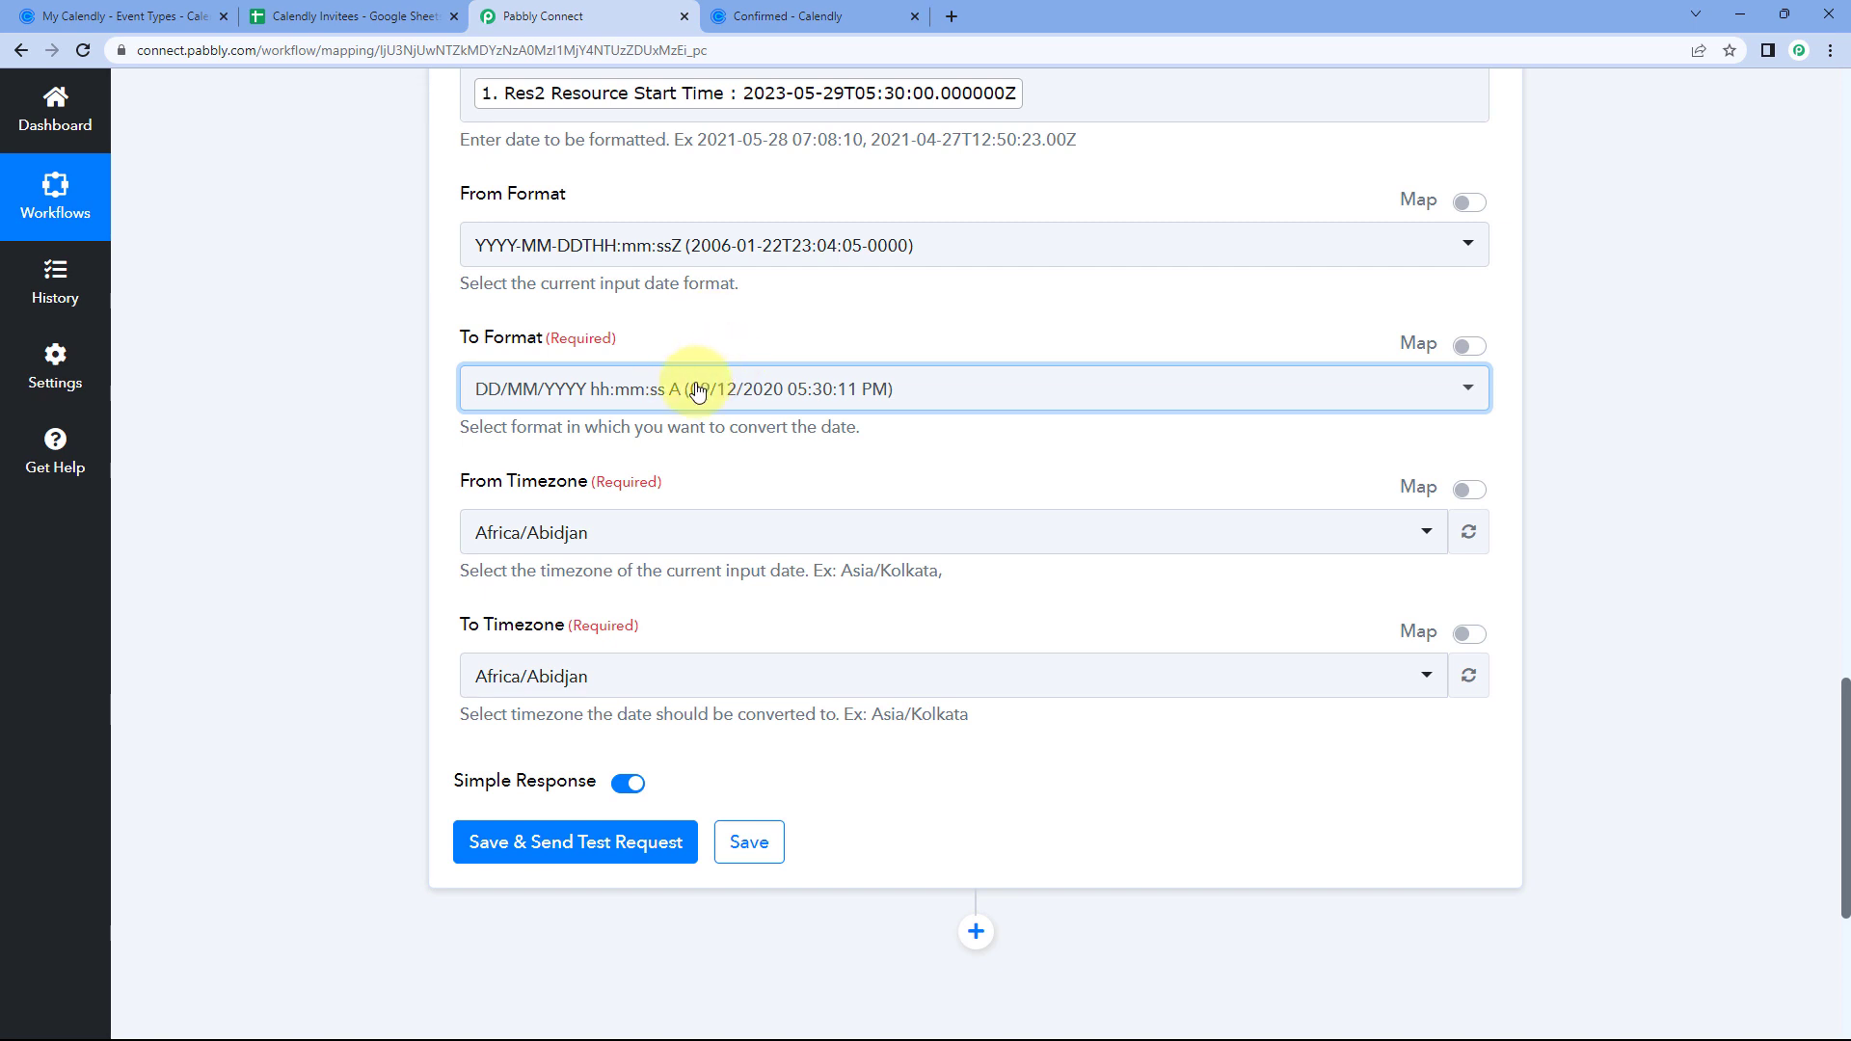
click(698, 391)
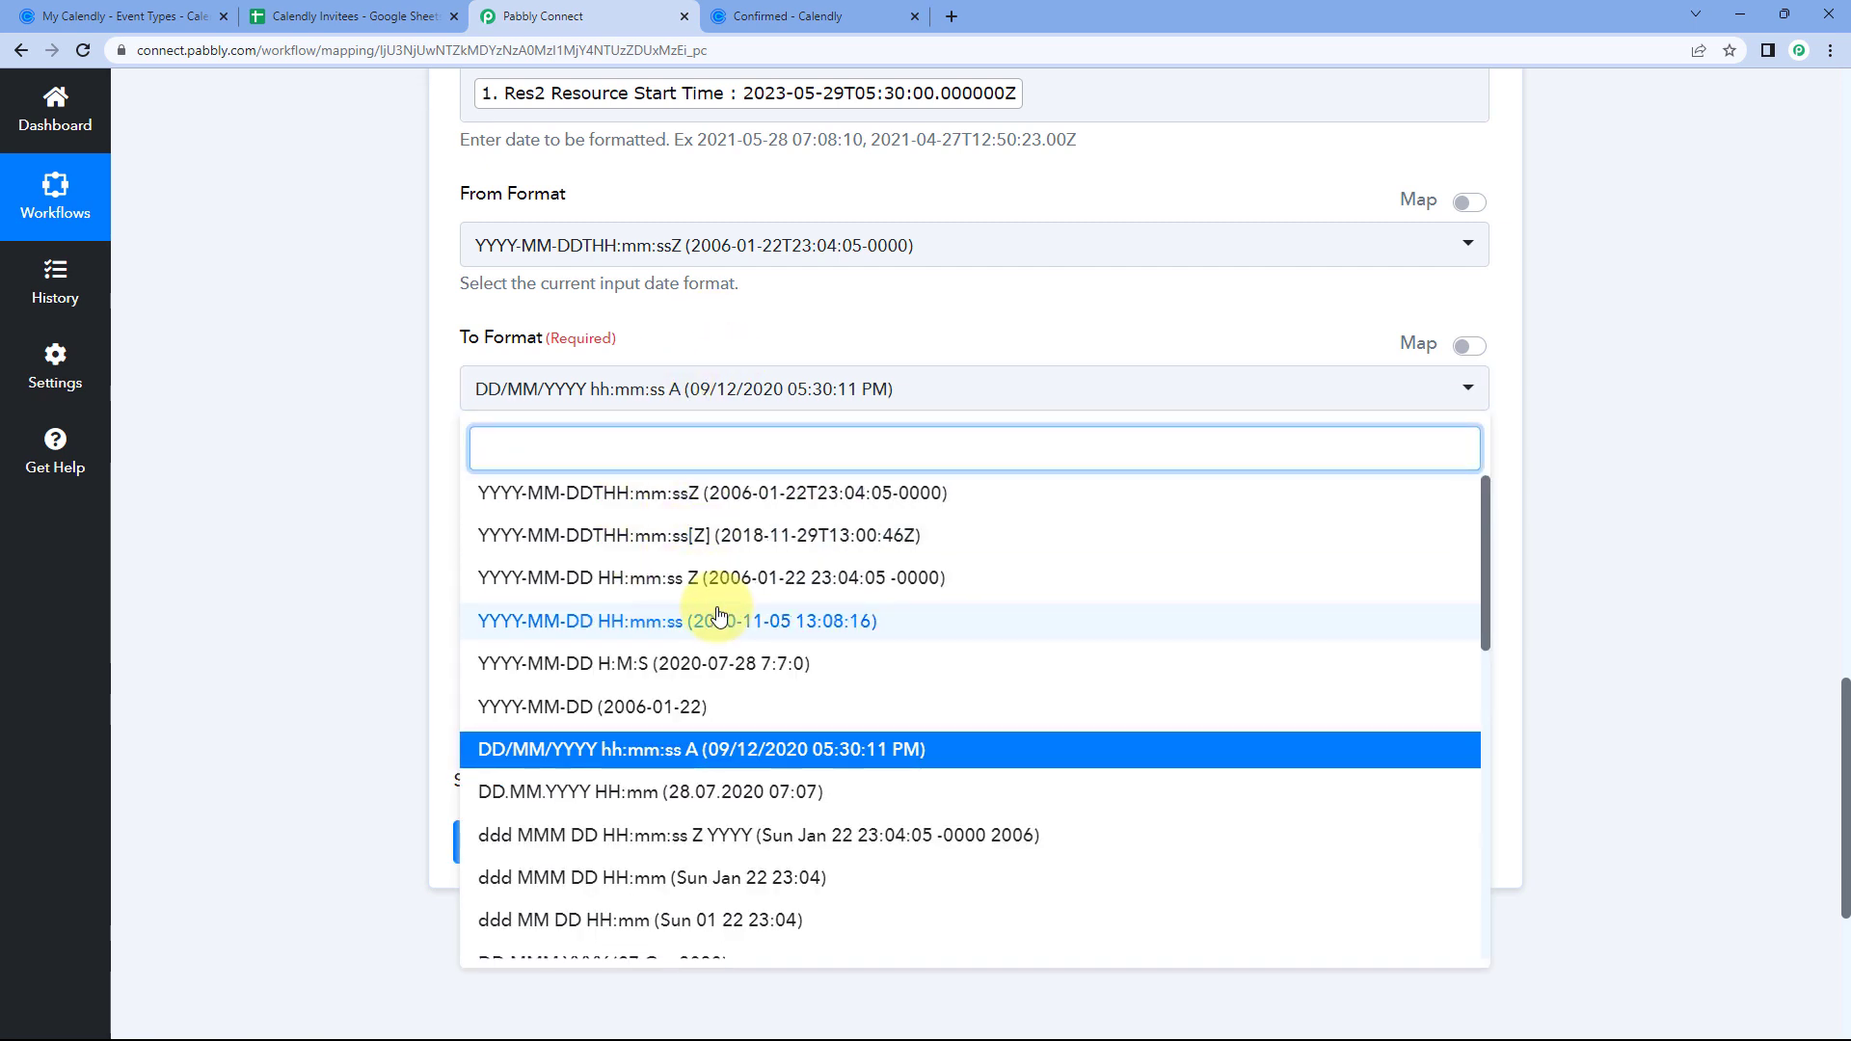
scroll(718, 615, down, 3)
scroll(723, 588, up, 1)
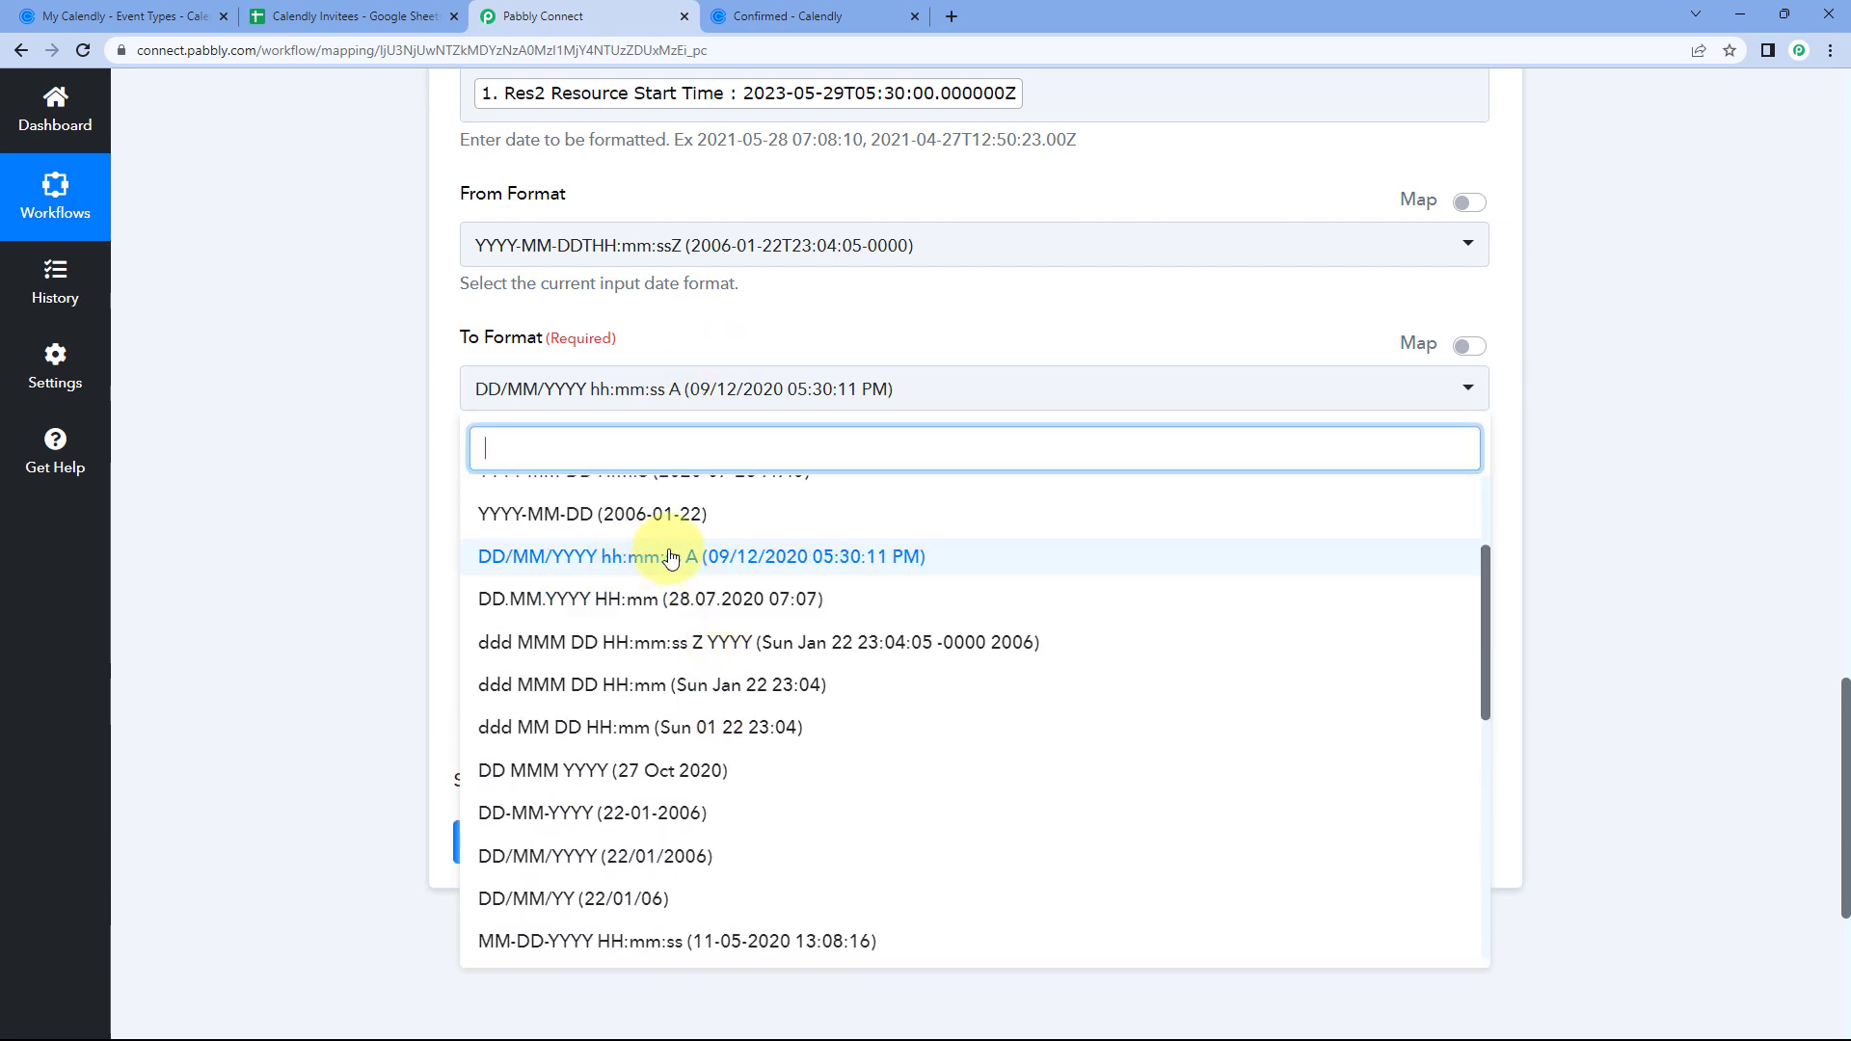
click(671, 557)
scroll(707, 335, down, 1)
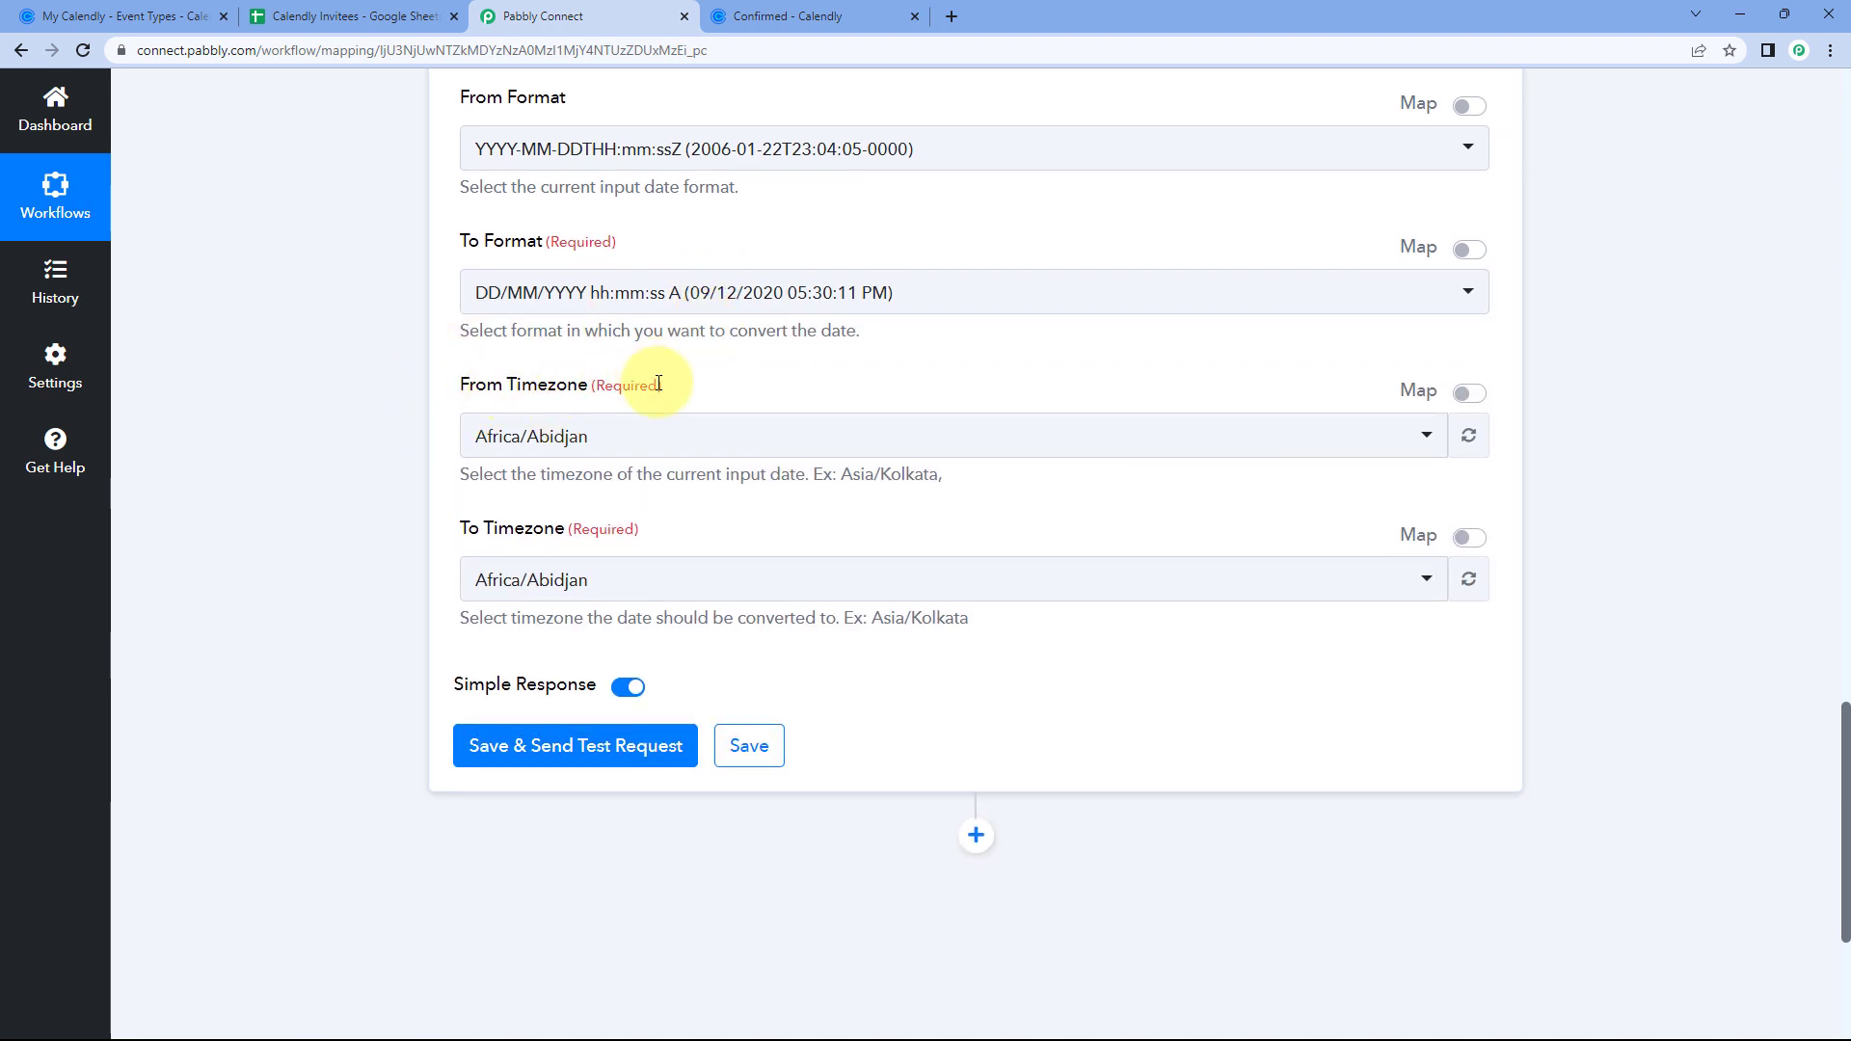
- Set the From Timezone of the mapped start time to Etc/UTC
scroll(690, 400, up, 3)
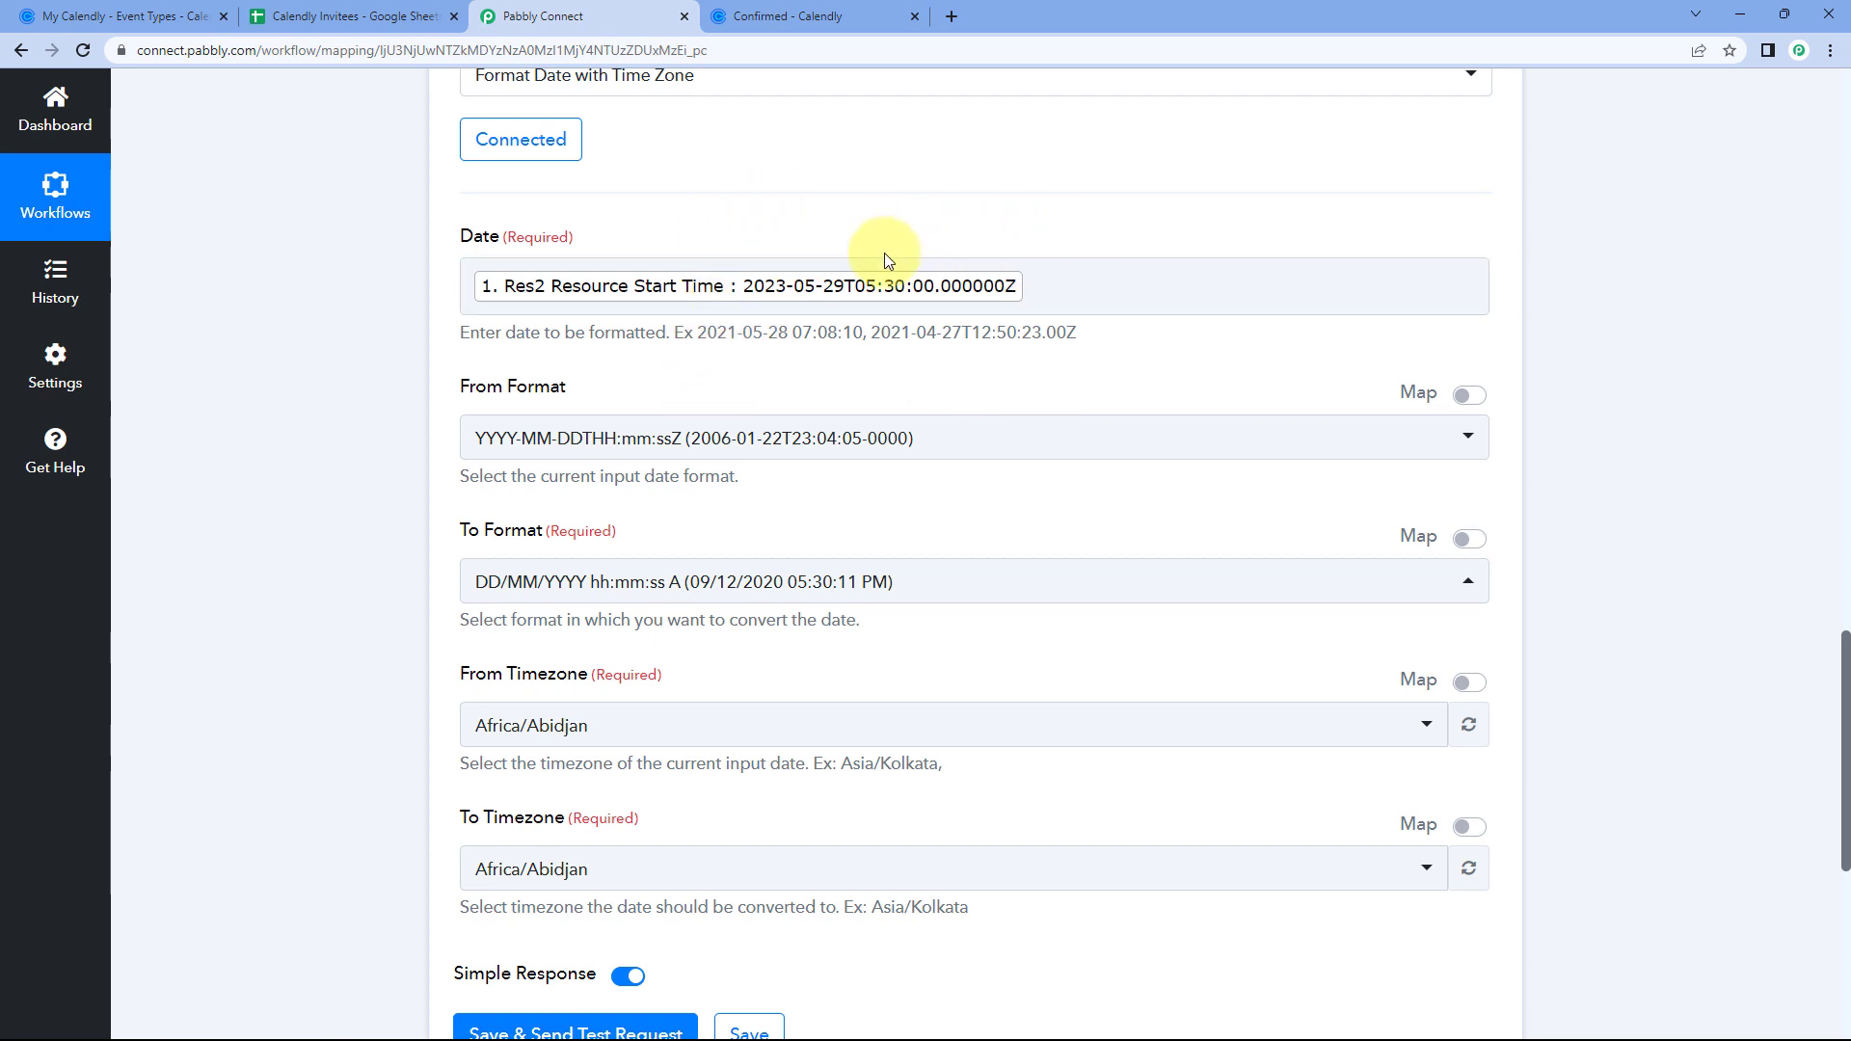
scroll(785, 376, down, 4)
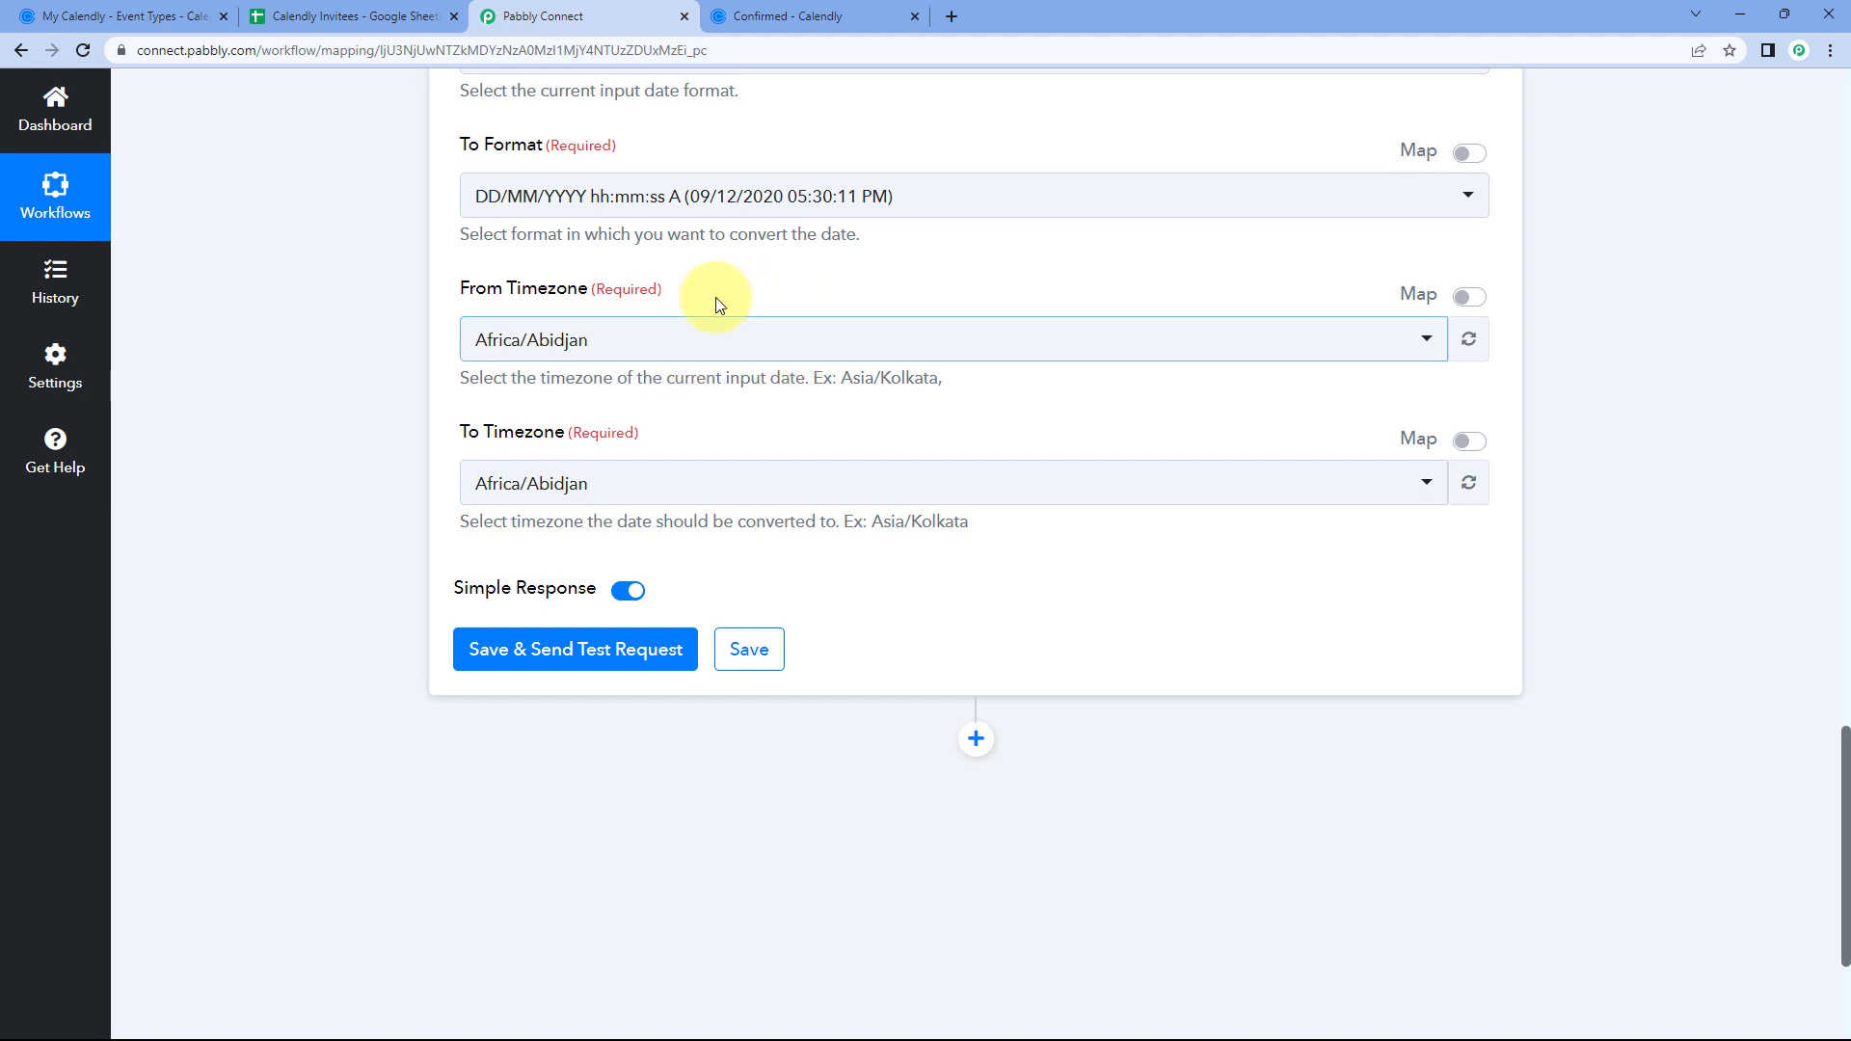
click(815, 340)
text(UTC)
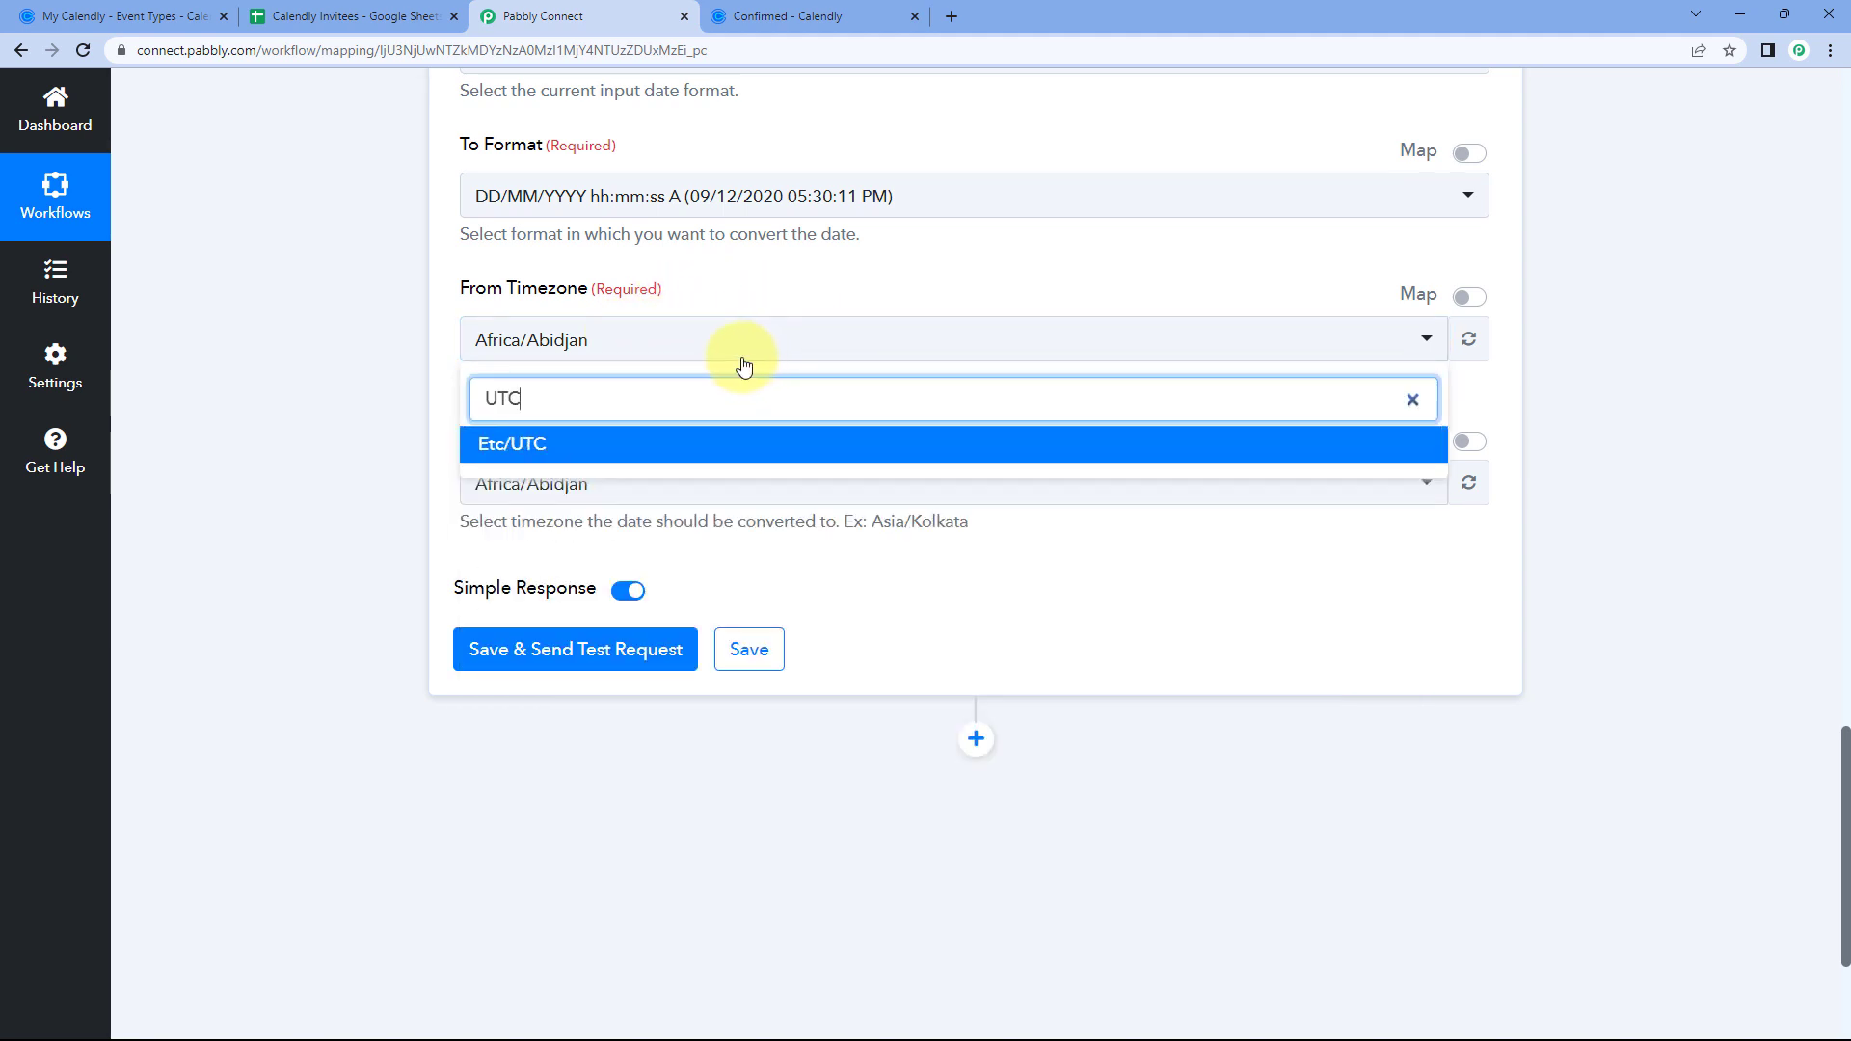
click(591, 444)
- Set the formatter's To Timezone to Asia/Kolkata
scroll(686, 426, down, 1)
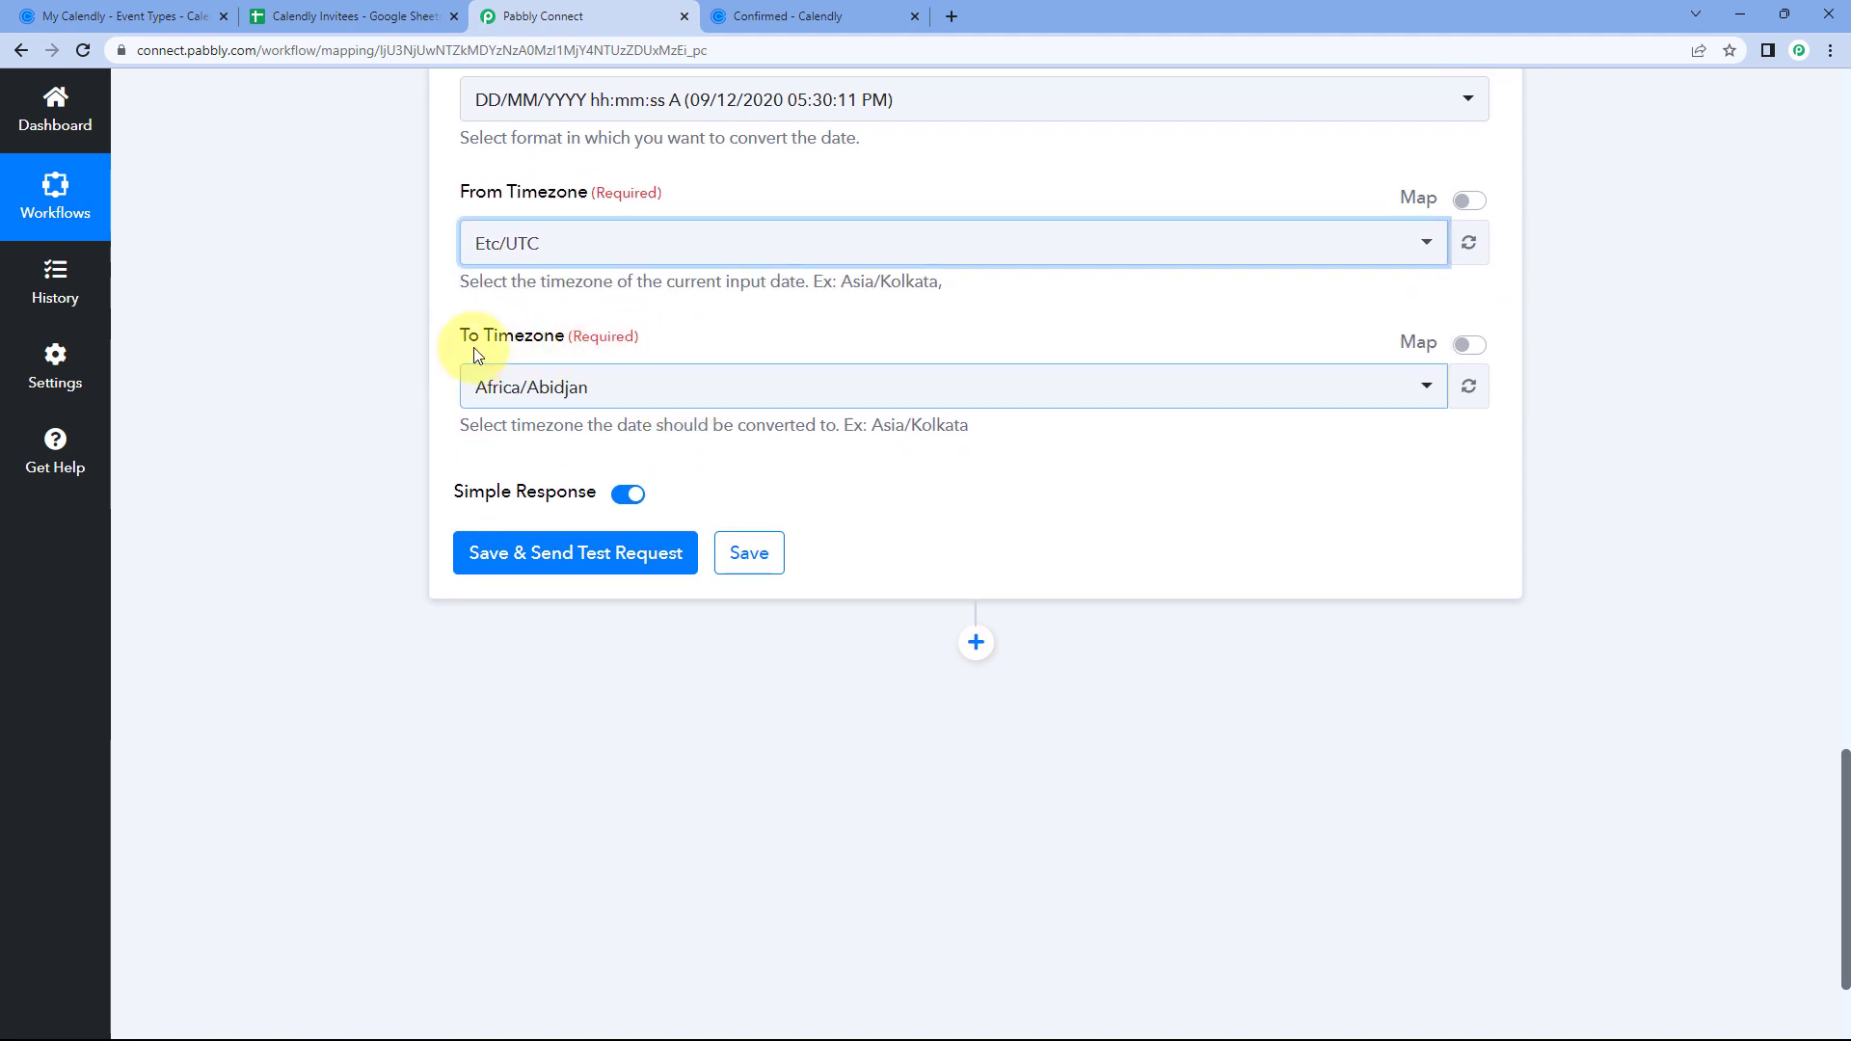
click(477, 345)
right_click(537, 349)
click(723, 318)
click(711, 379)
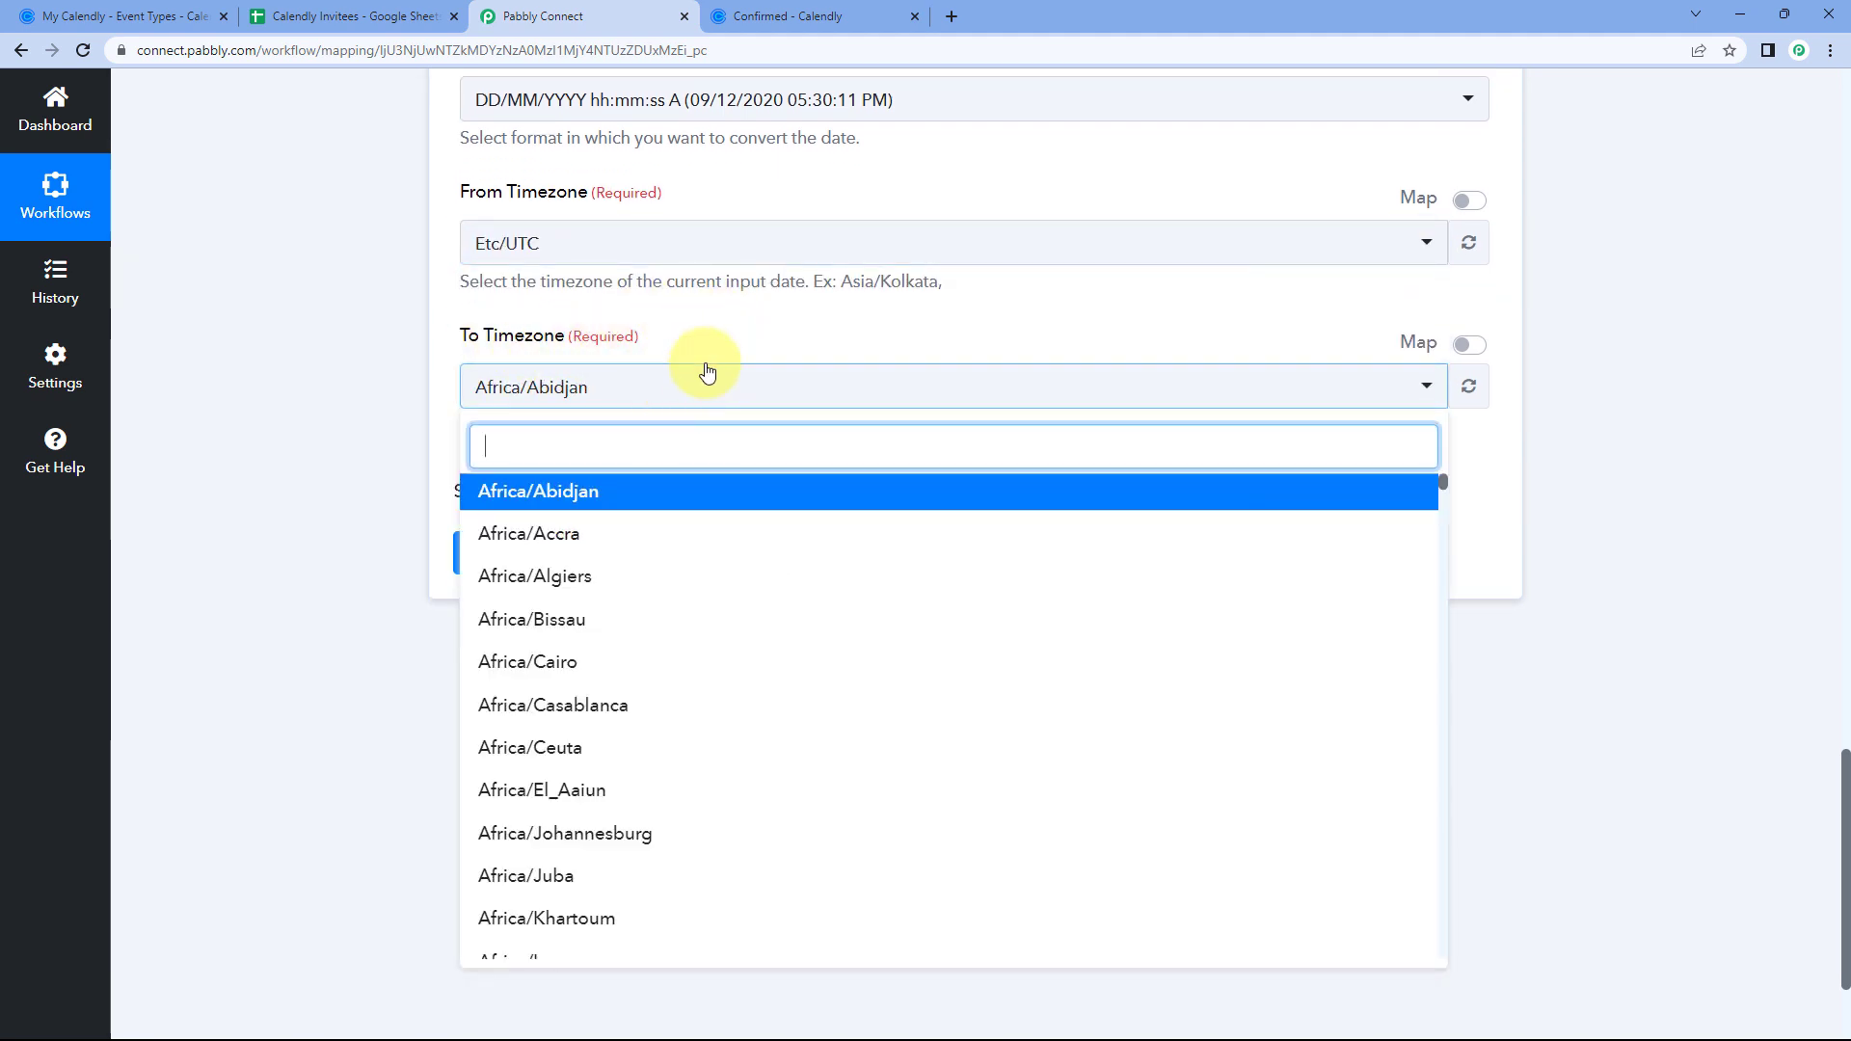
text(Kol)
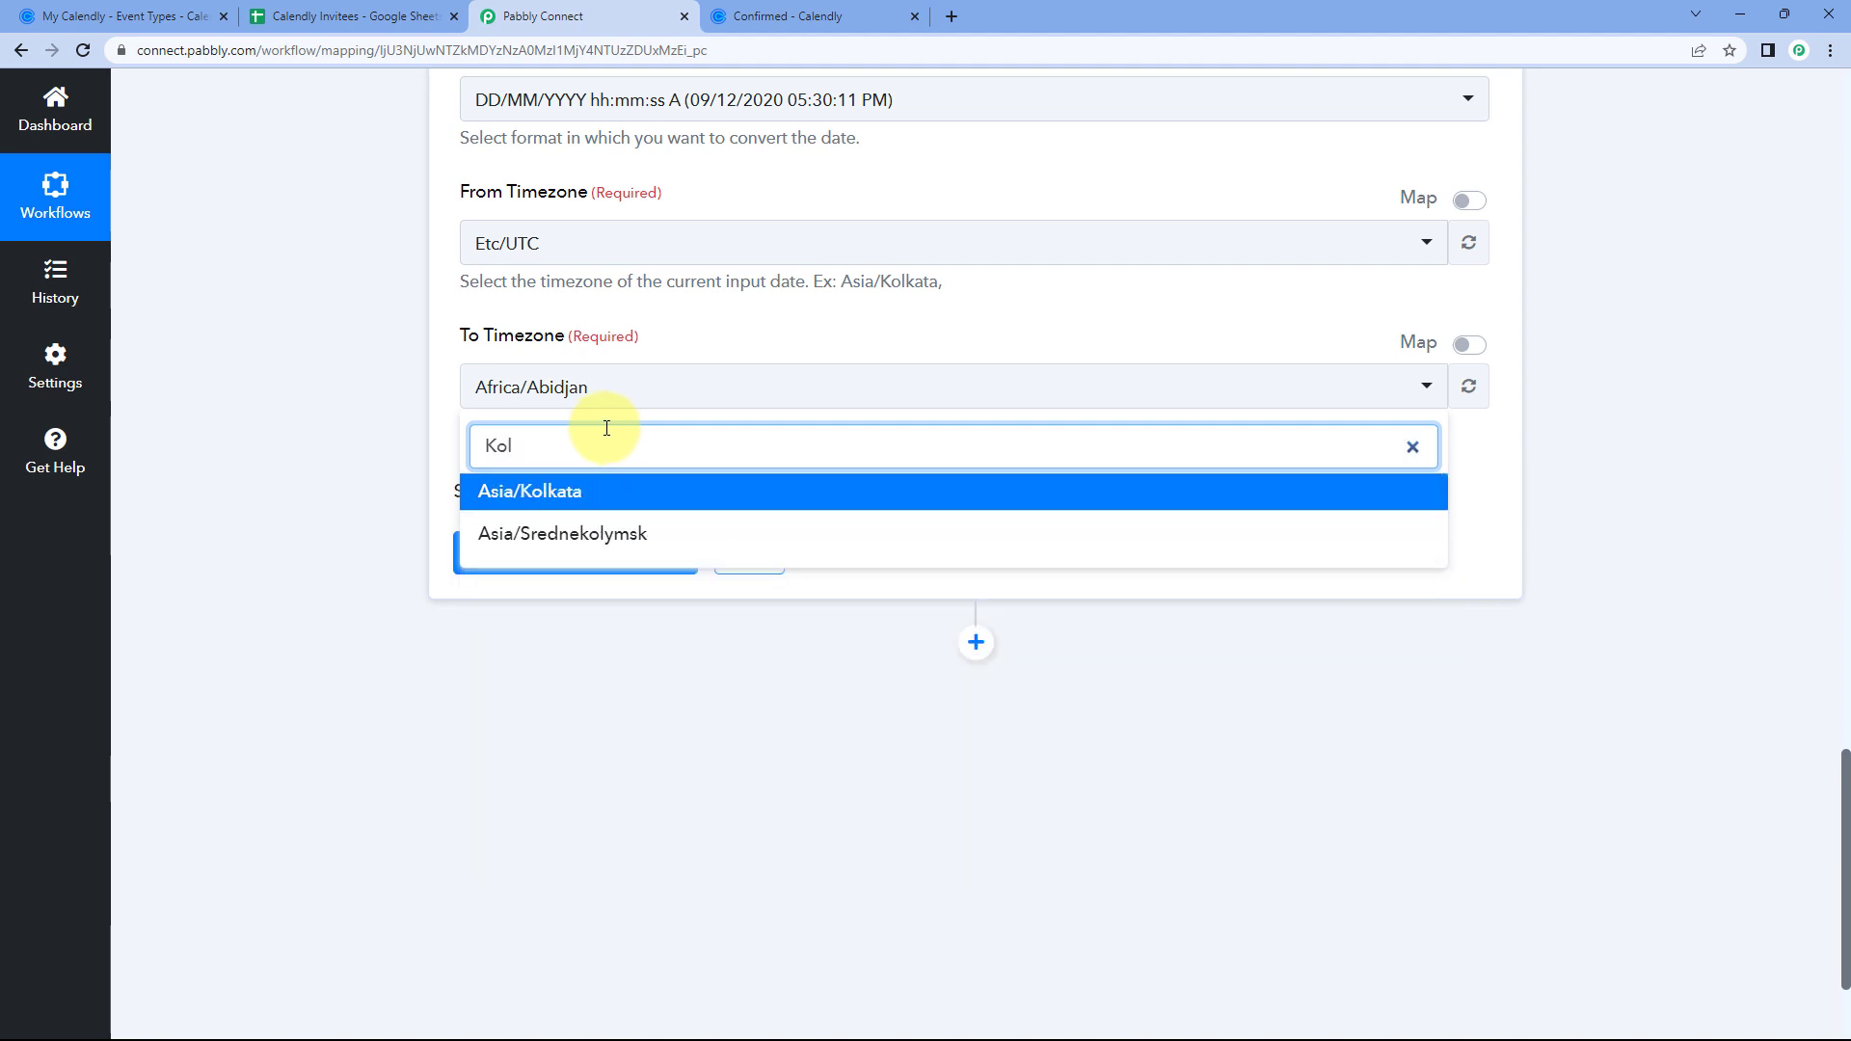
click(570, 493)
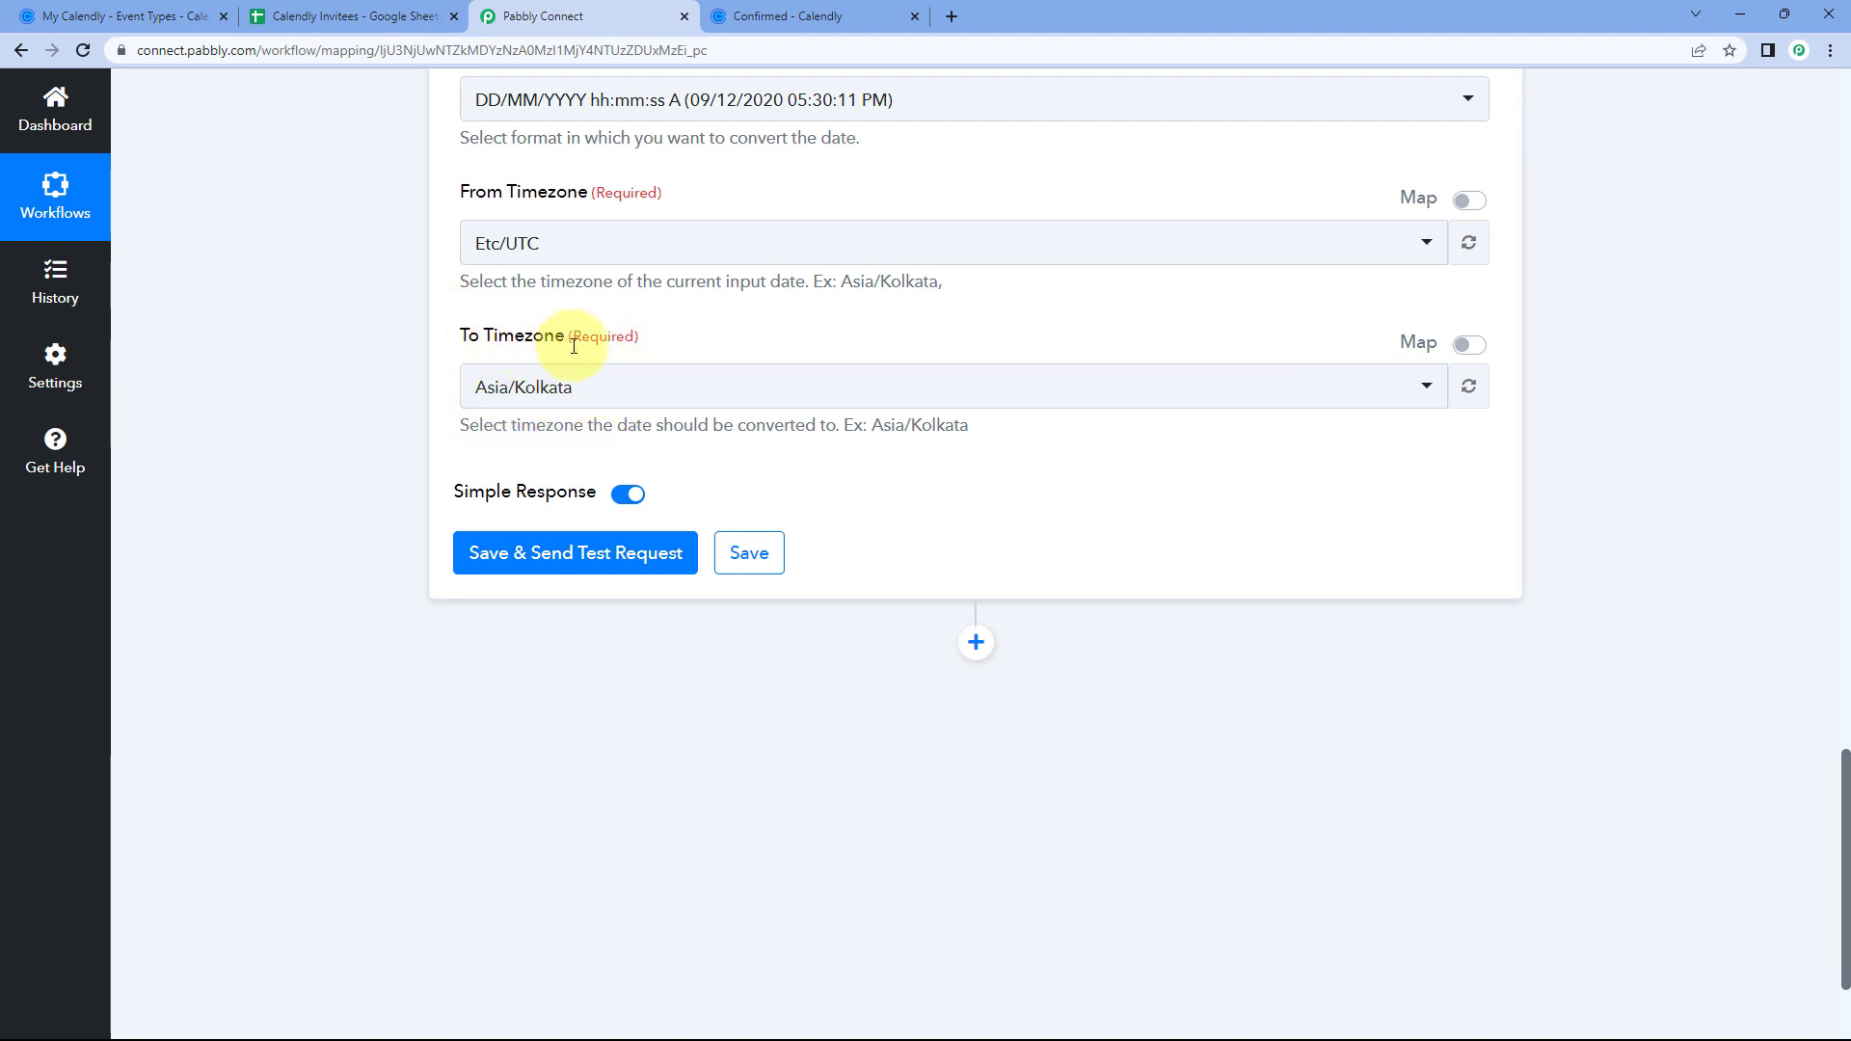
- Recheck the formatter's date, format and timezone settings, and save the step with a test request
scroll(746, 324, up, 3)
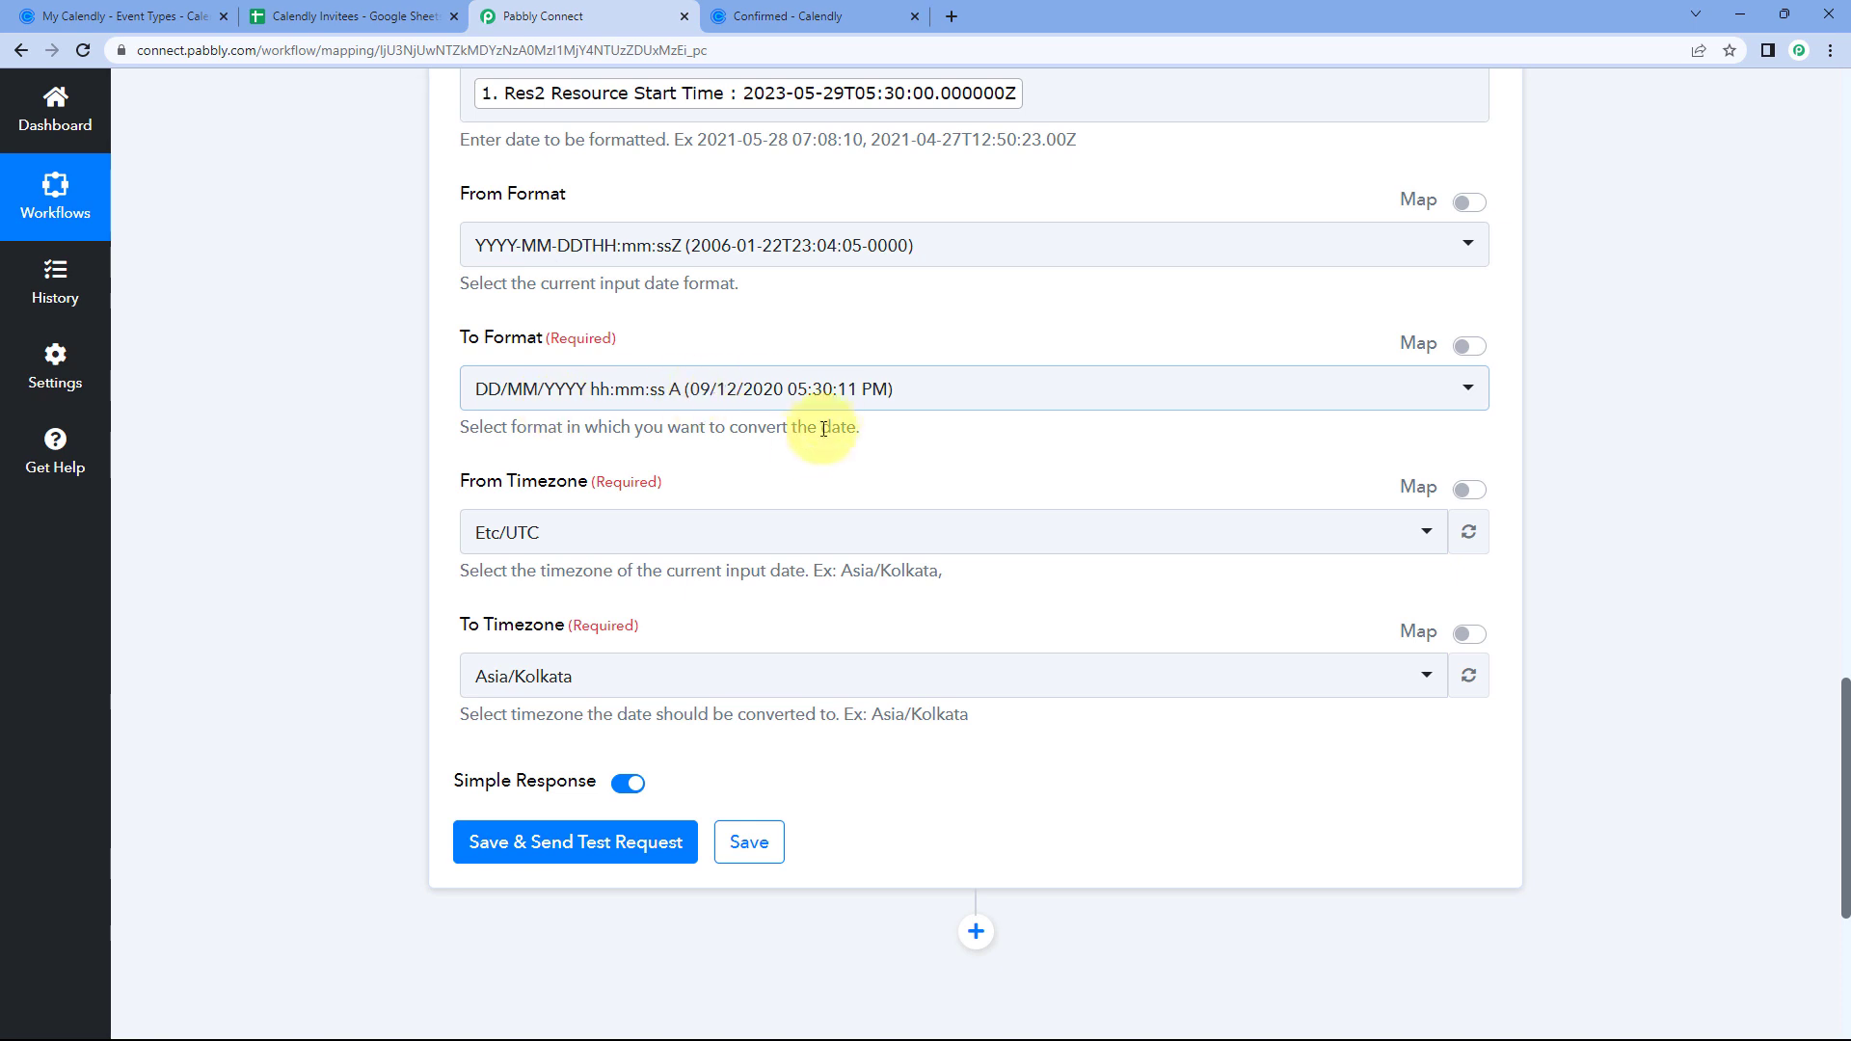
scroll(824, 428, down, 2)
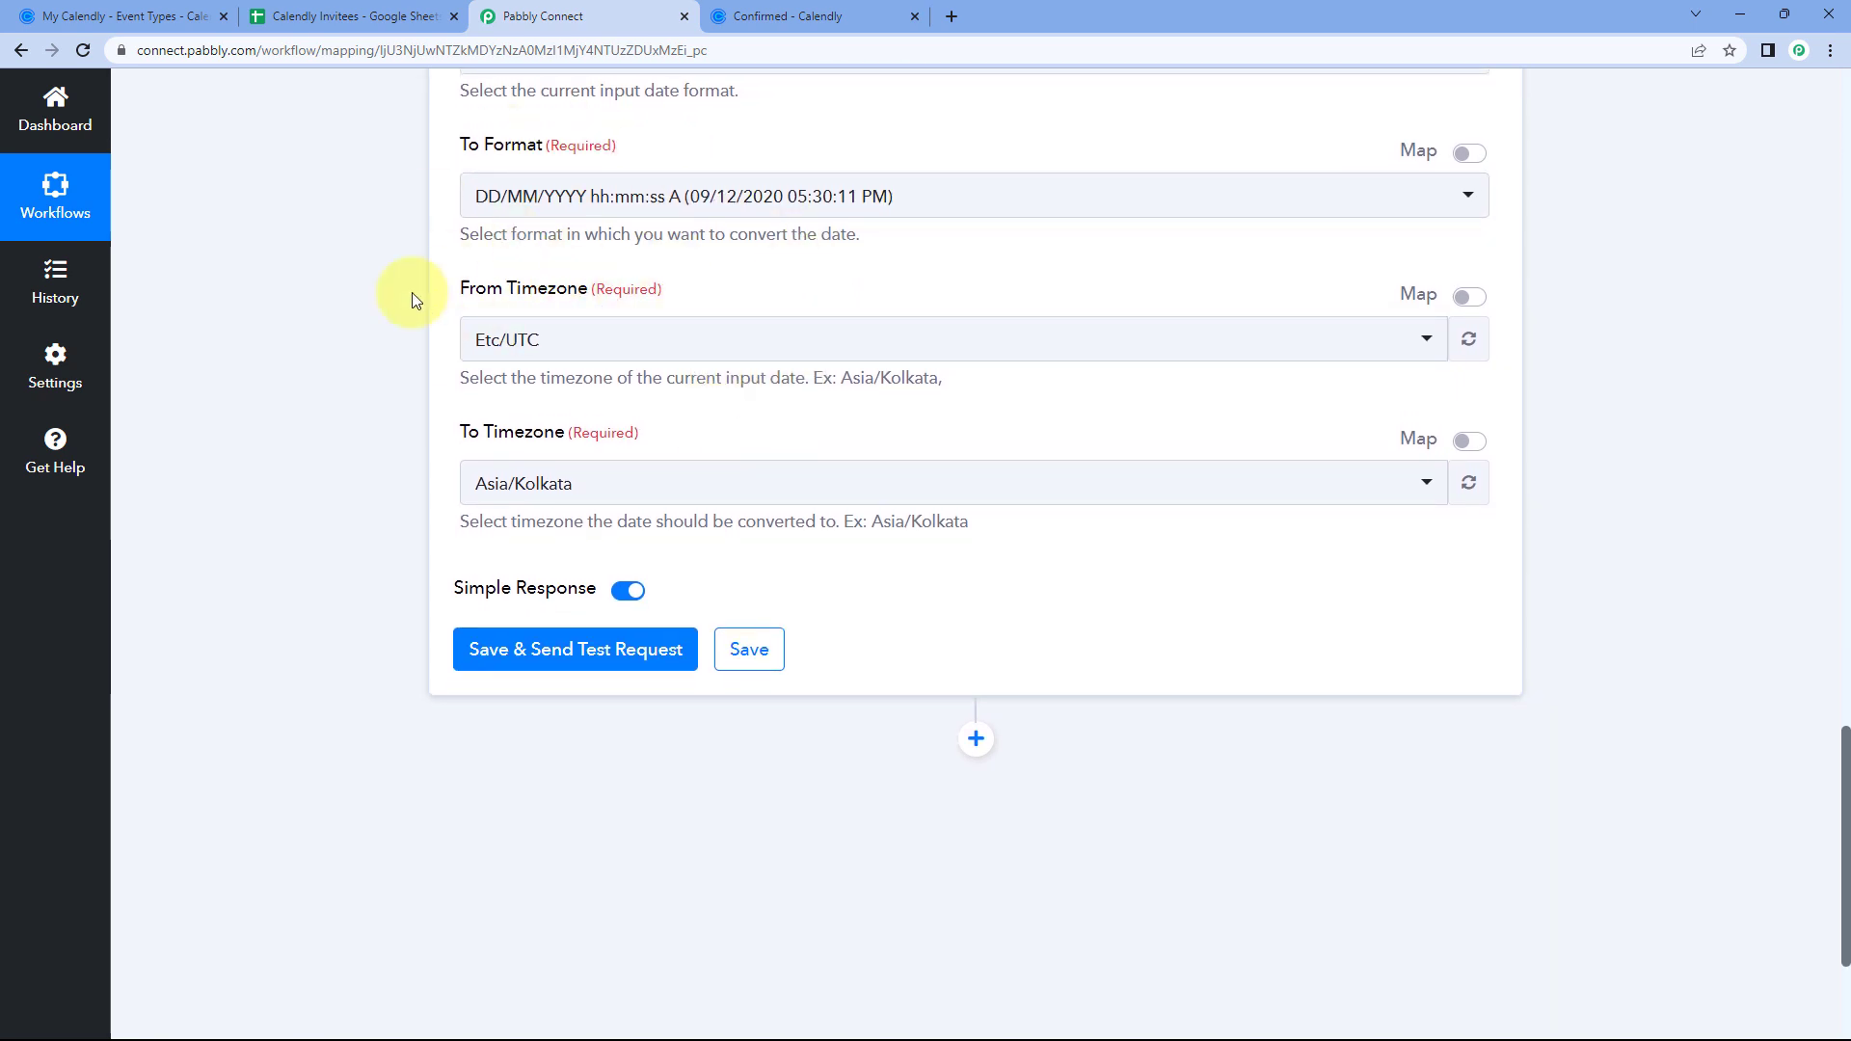
click(547, 649)
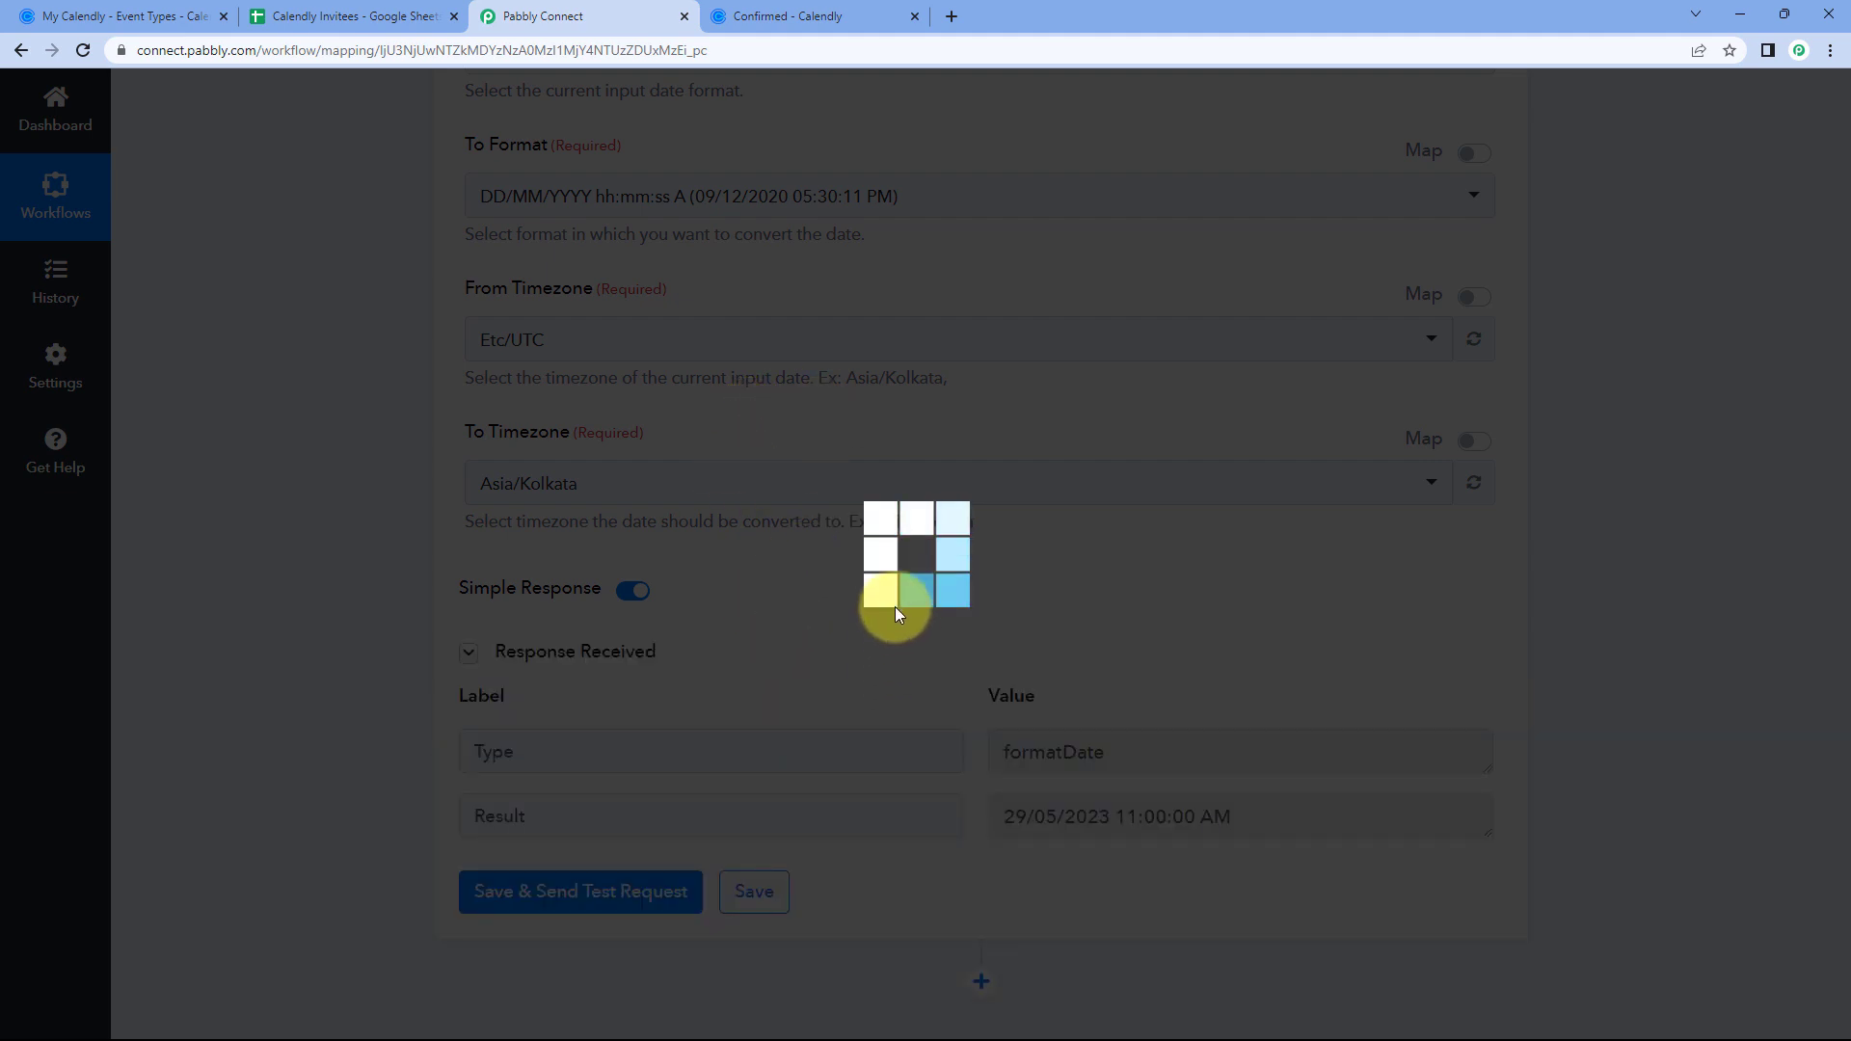
- Compare the Result value in the formatter's response with the mapped Res2 Resource Start Time
scroll(918, 620, up, 4)
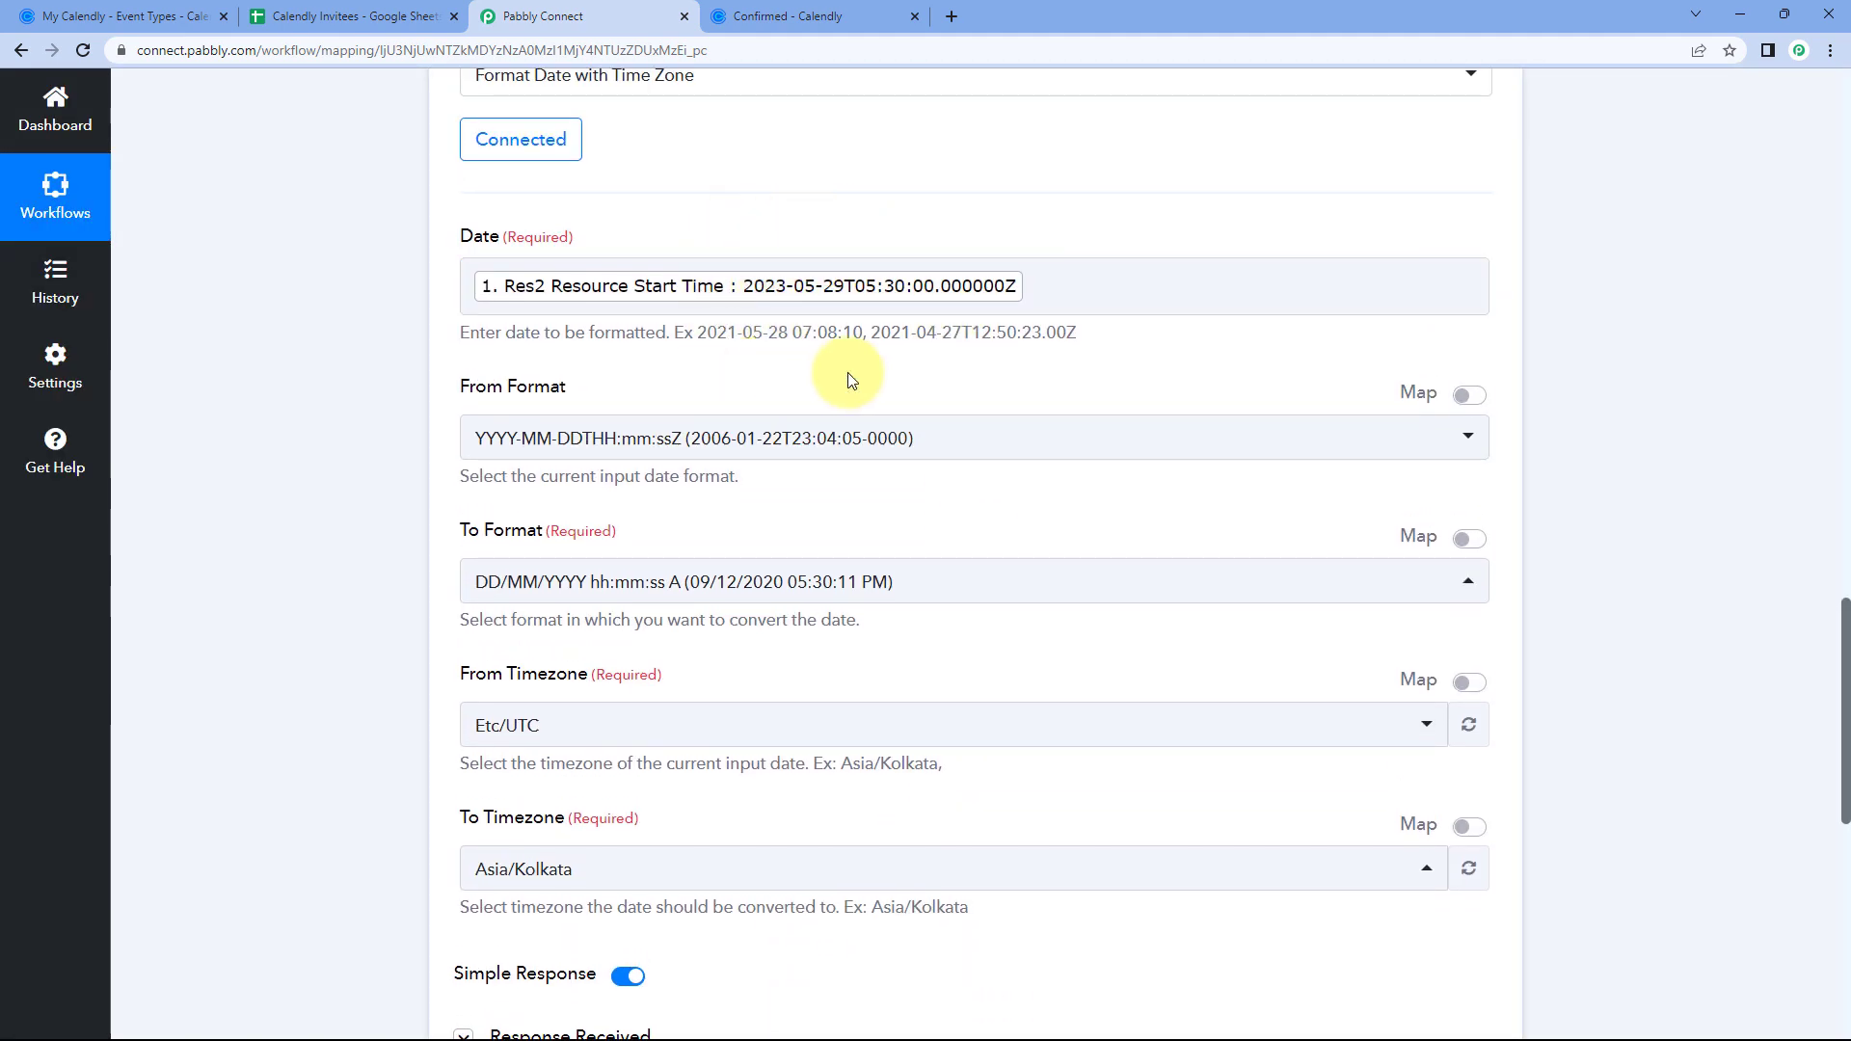
scroll(967, 552, down, 1)
scroll(967, 551, down, 5)
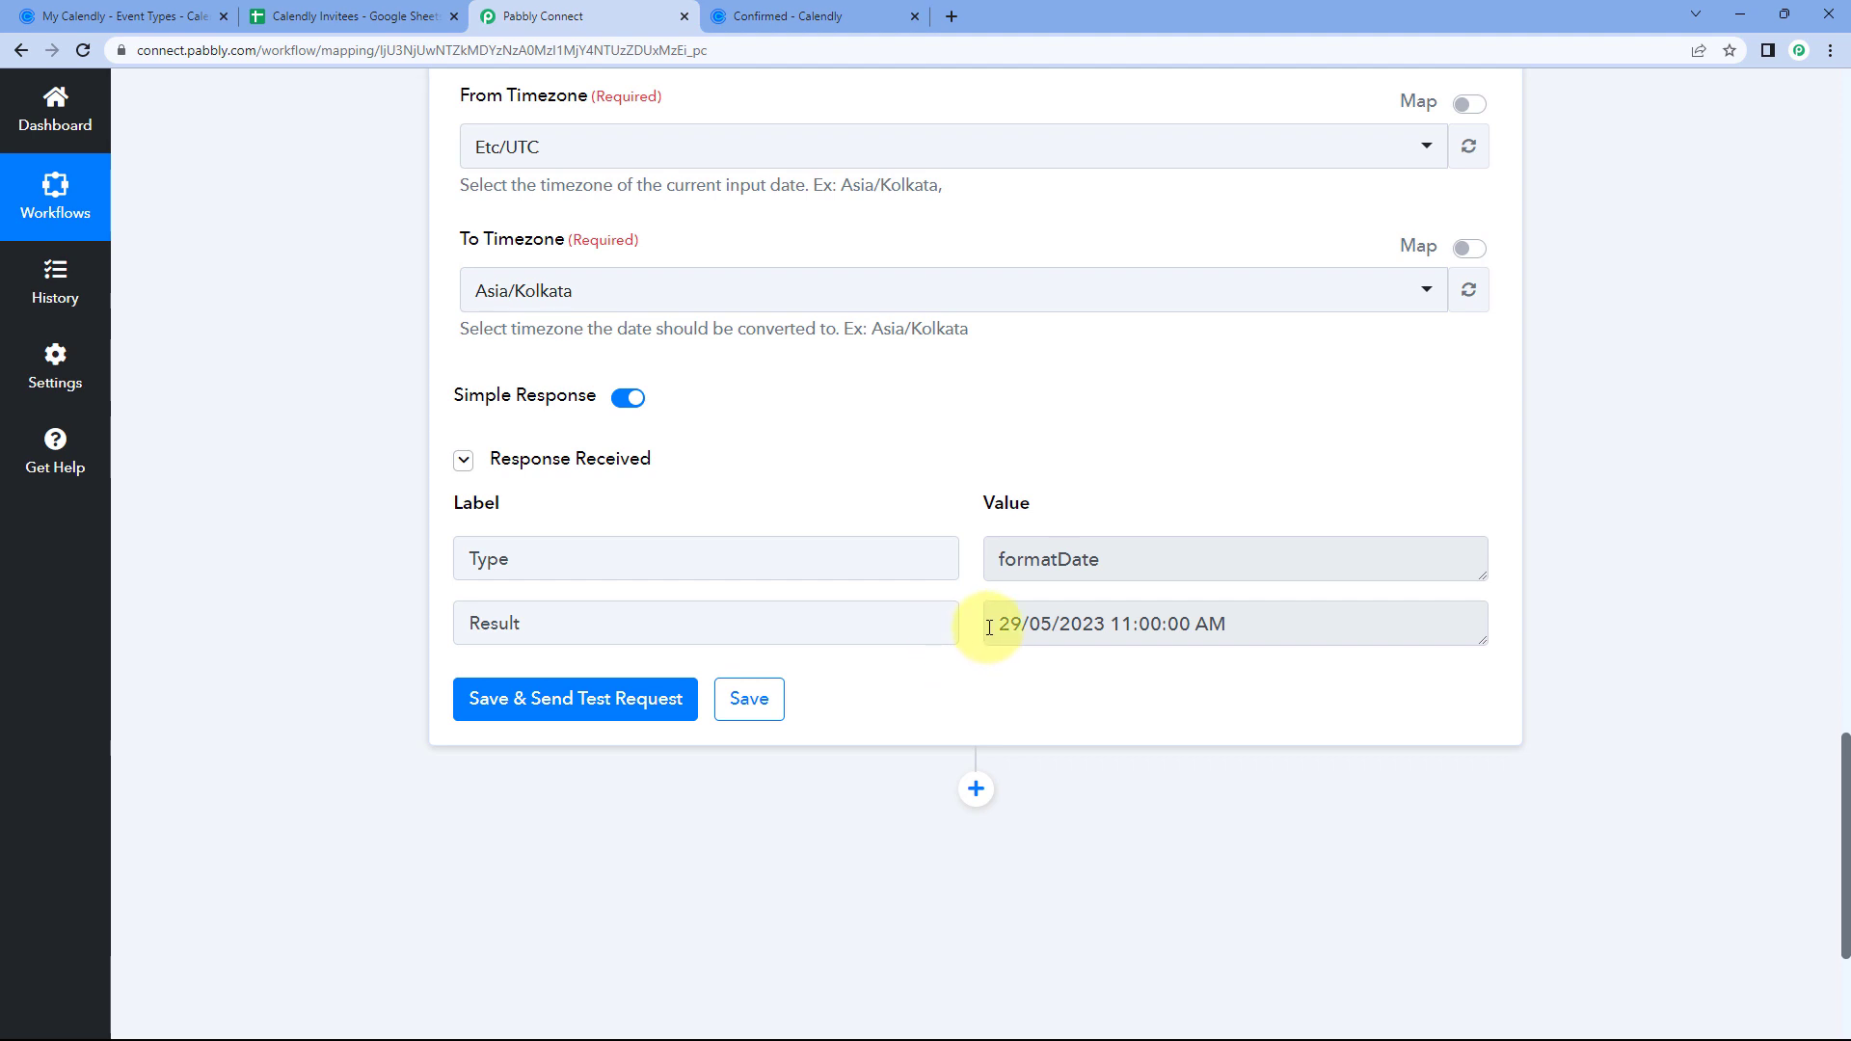
drag(990, 627, 1174, 622)
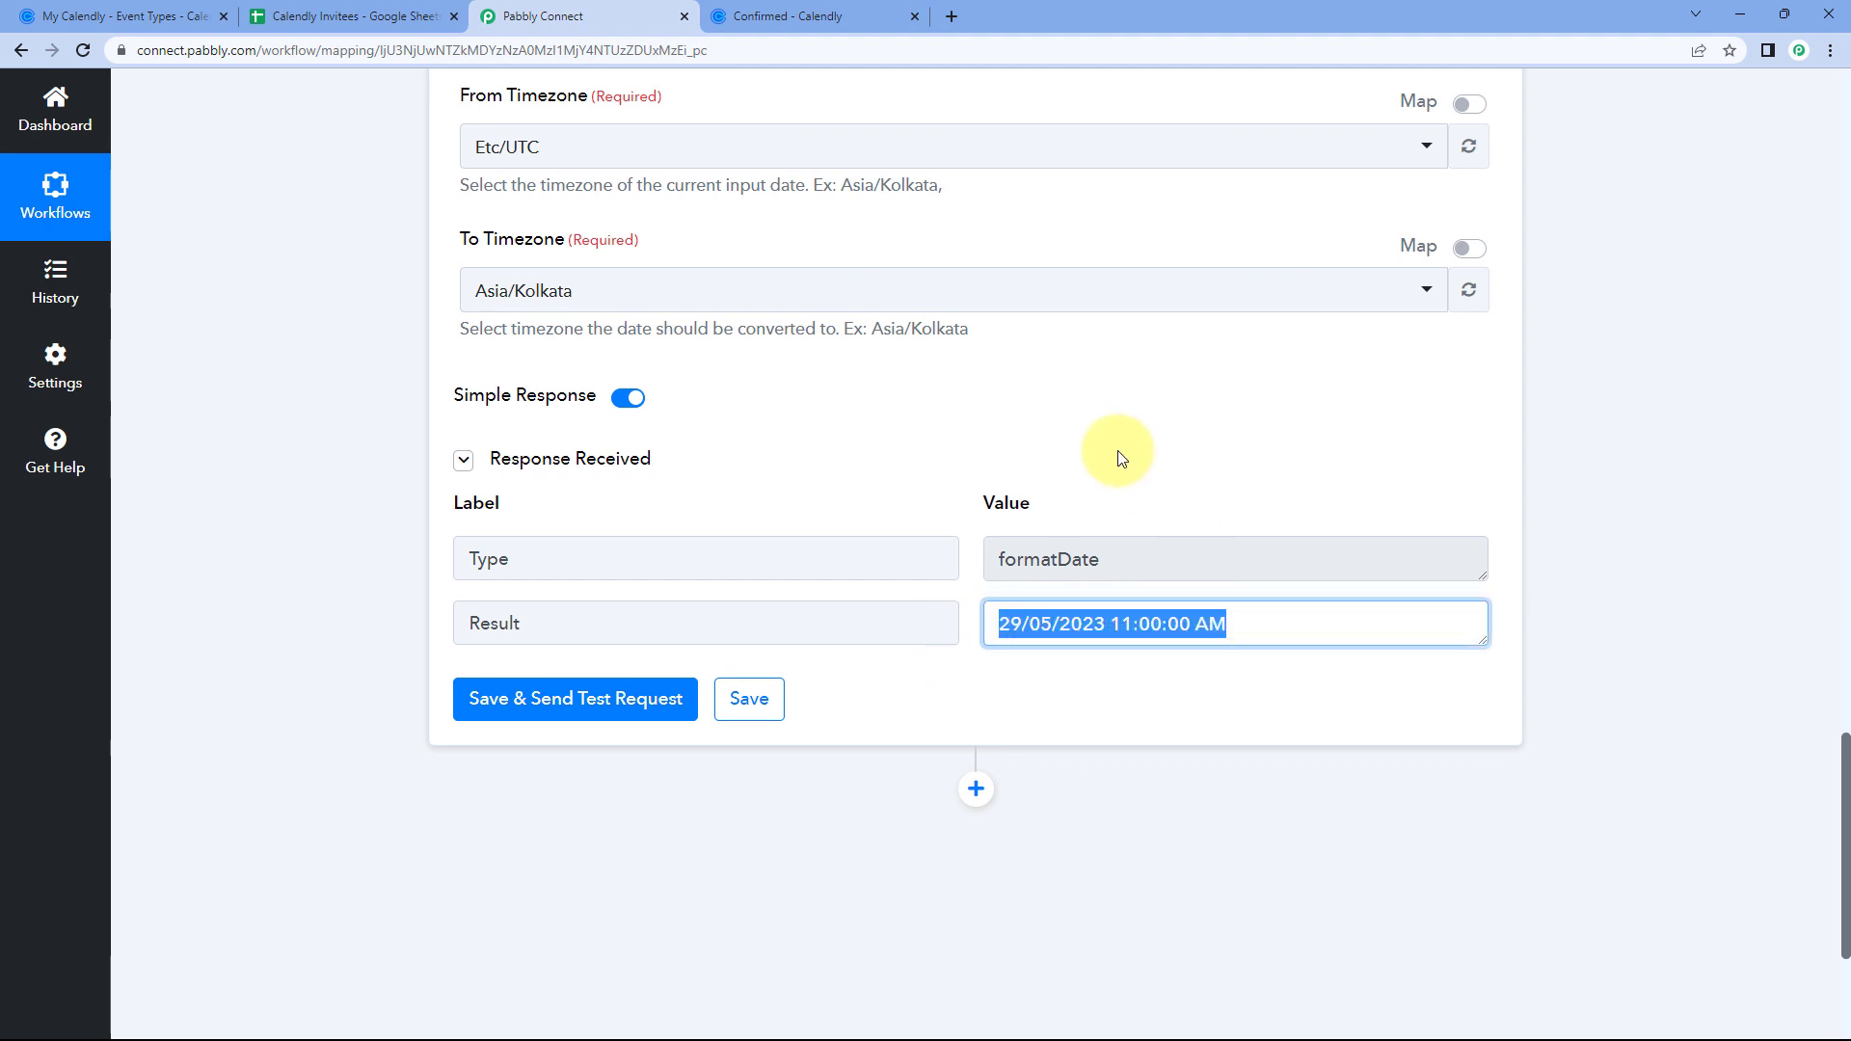
scroll(1115, 454, up, 8)
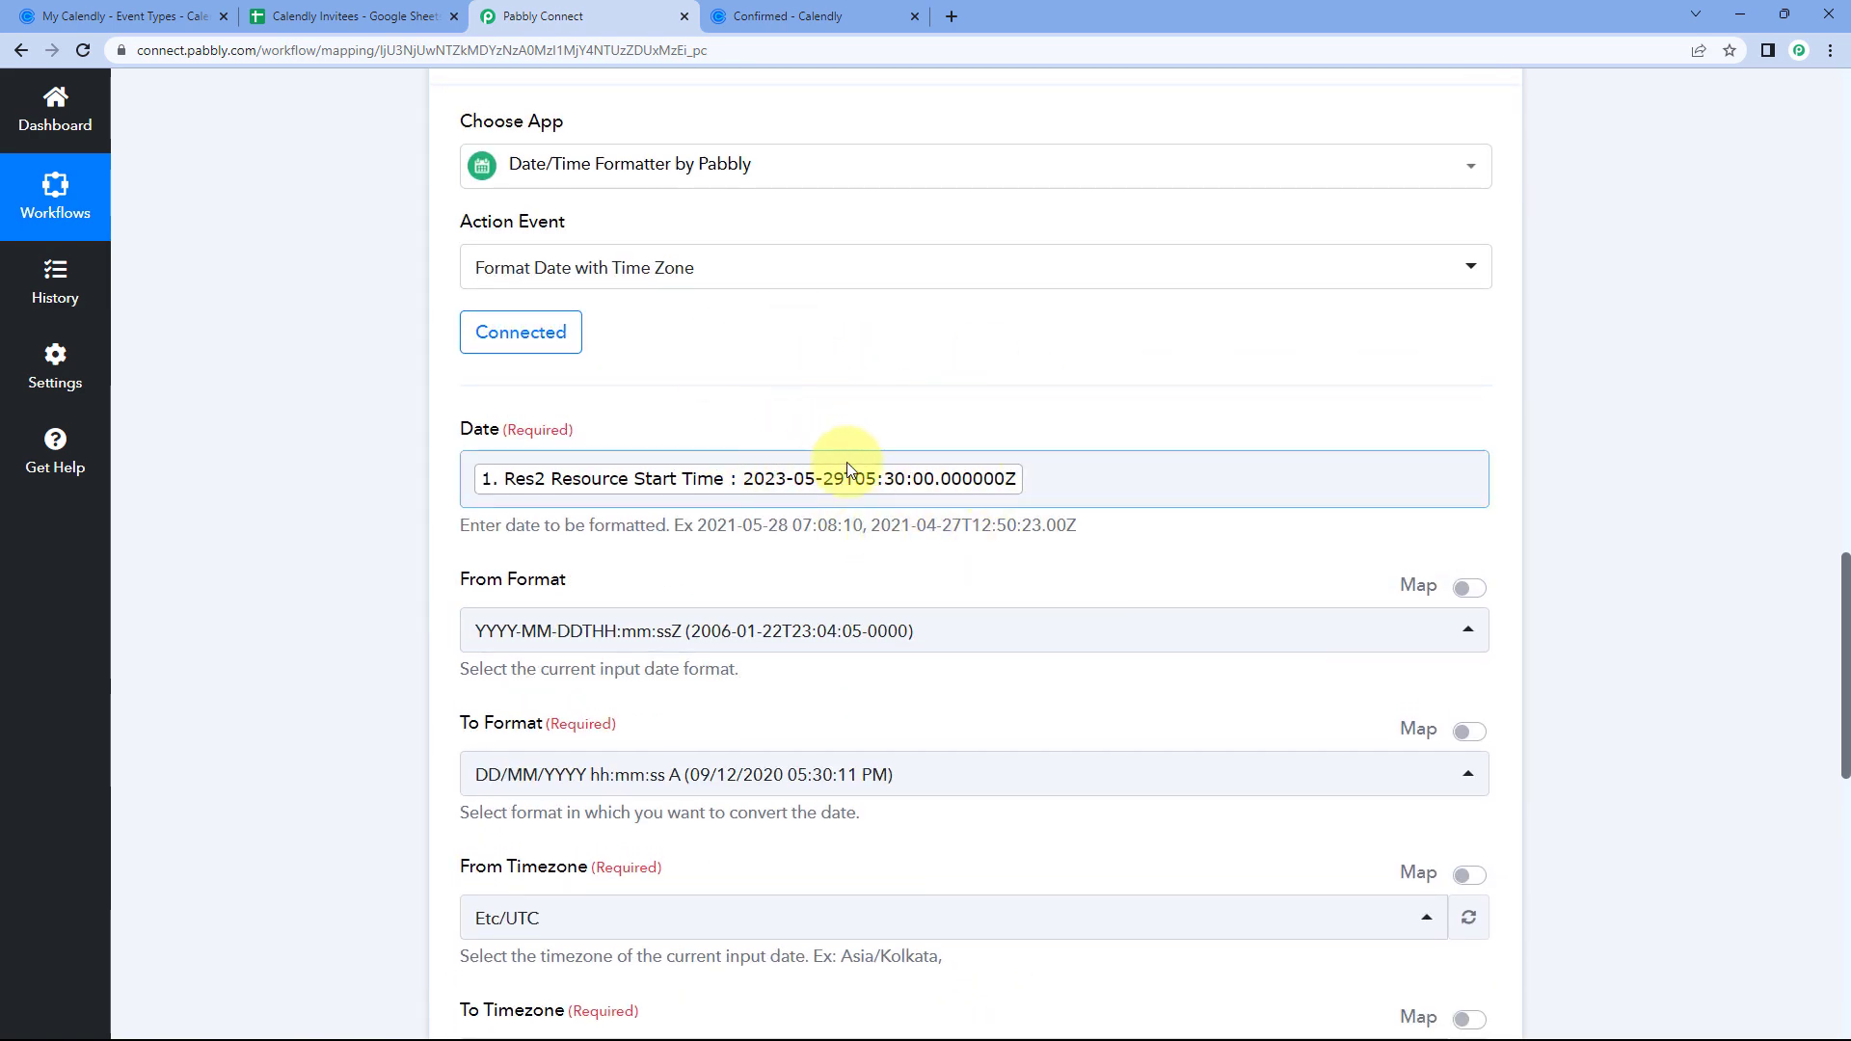
scroll(983, 444, down, 10)
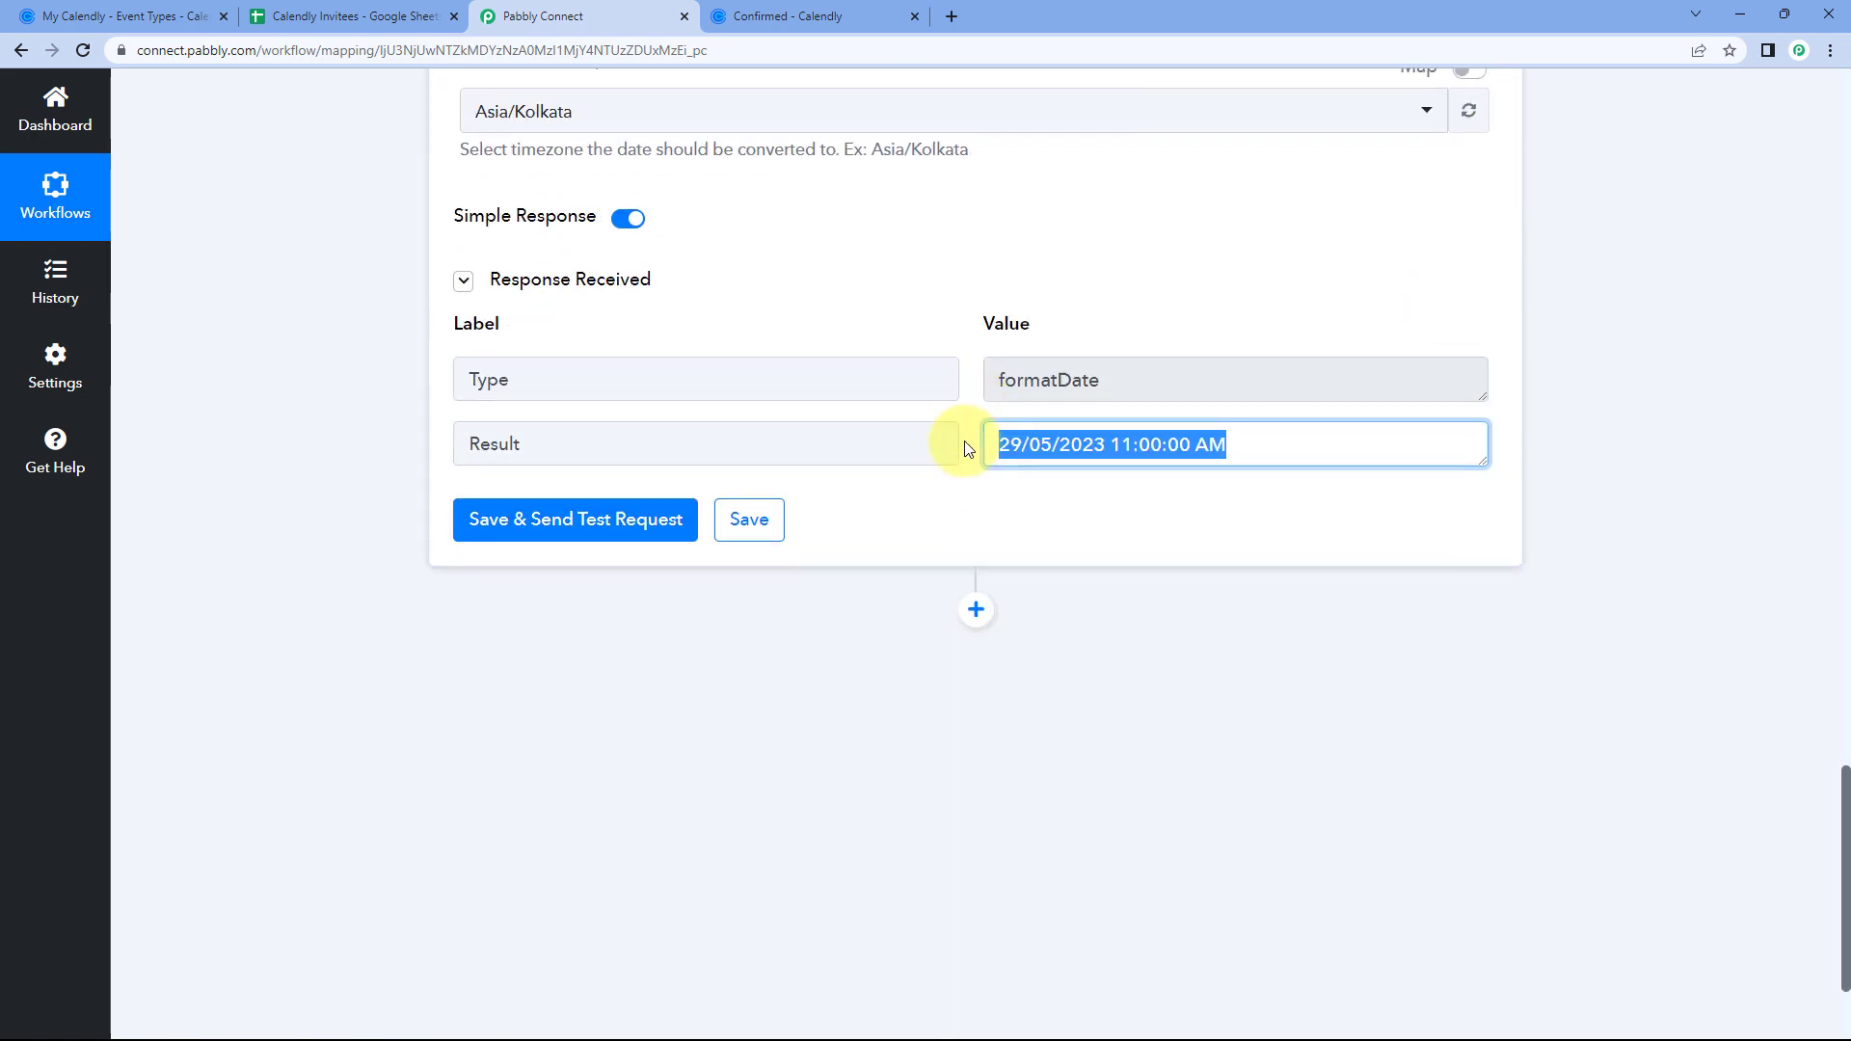
click(992, 438)
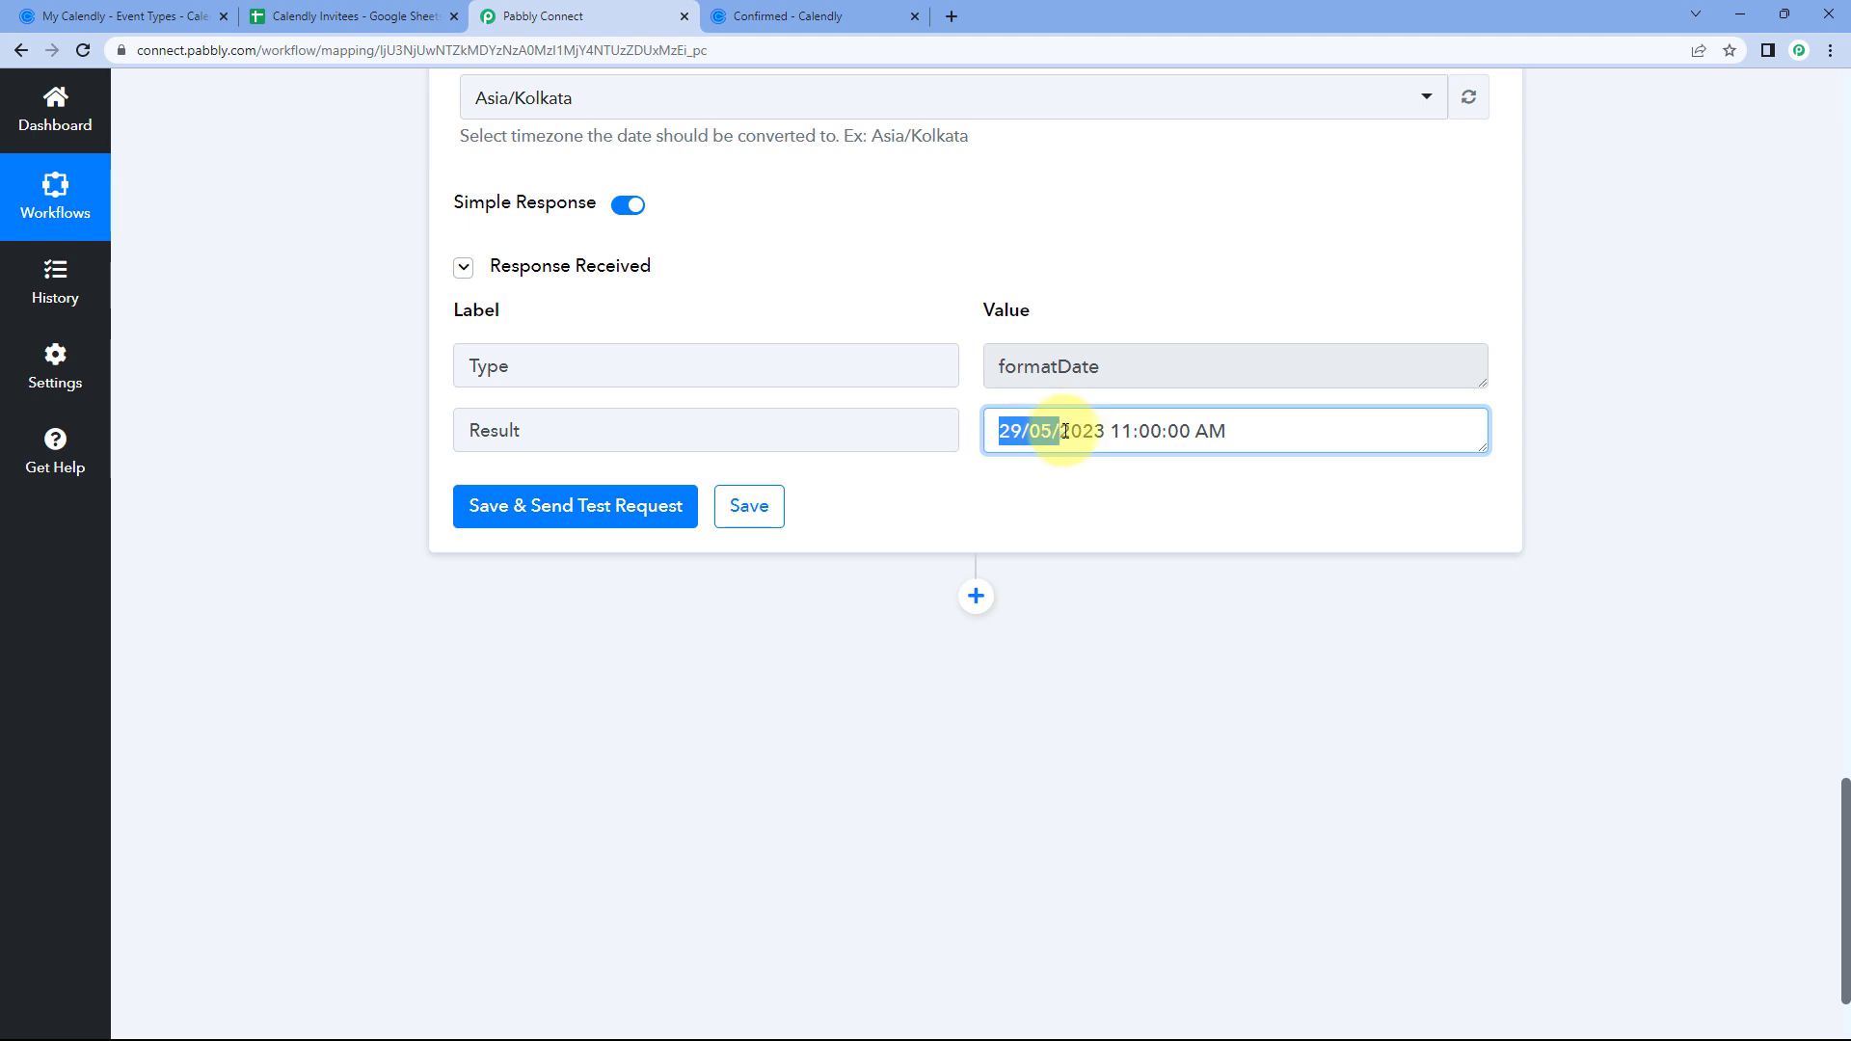
drag(1128, 431, 1228, 430)
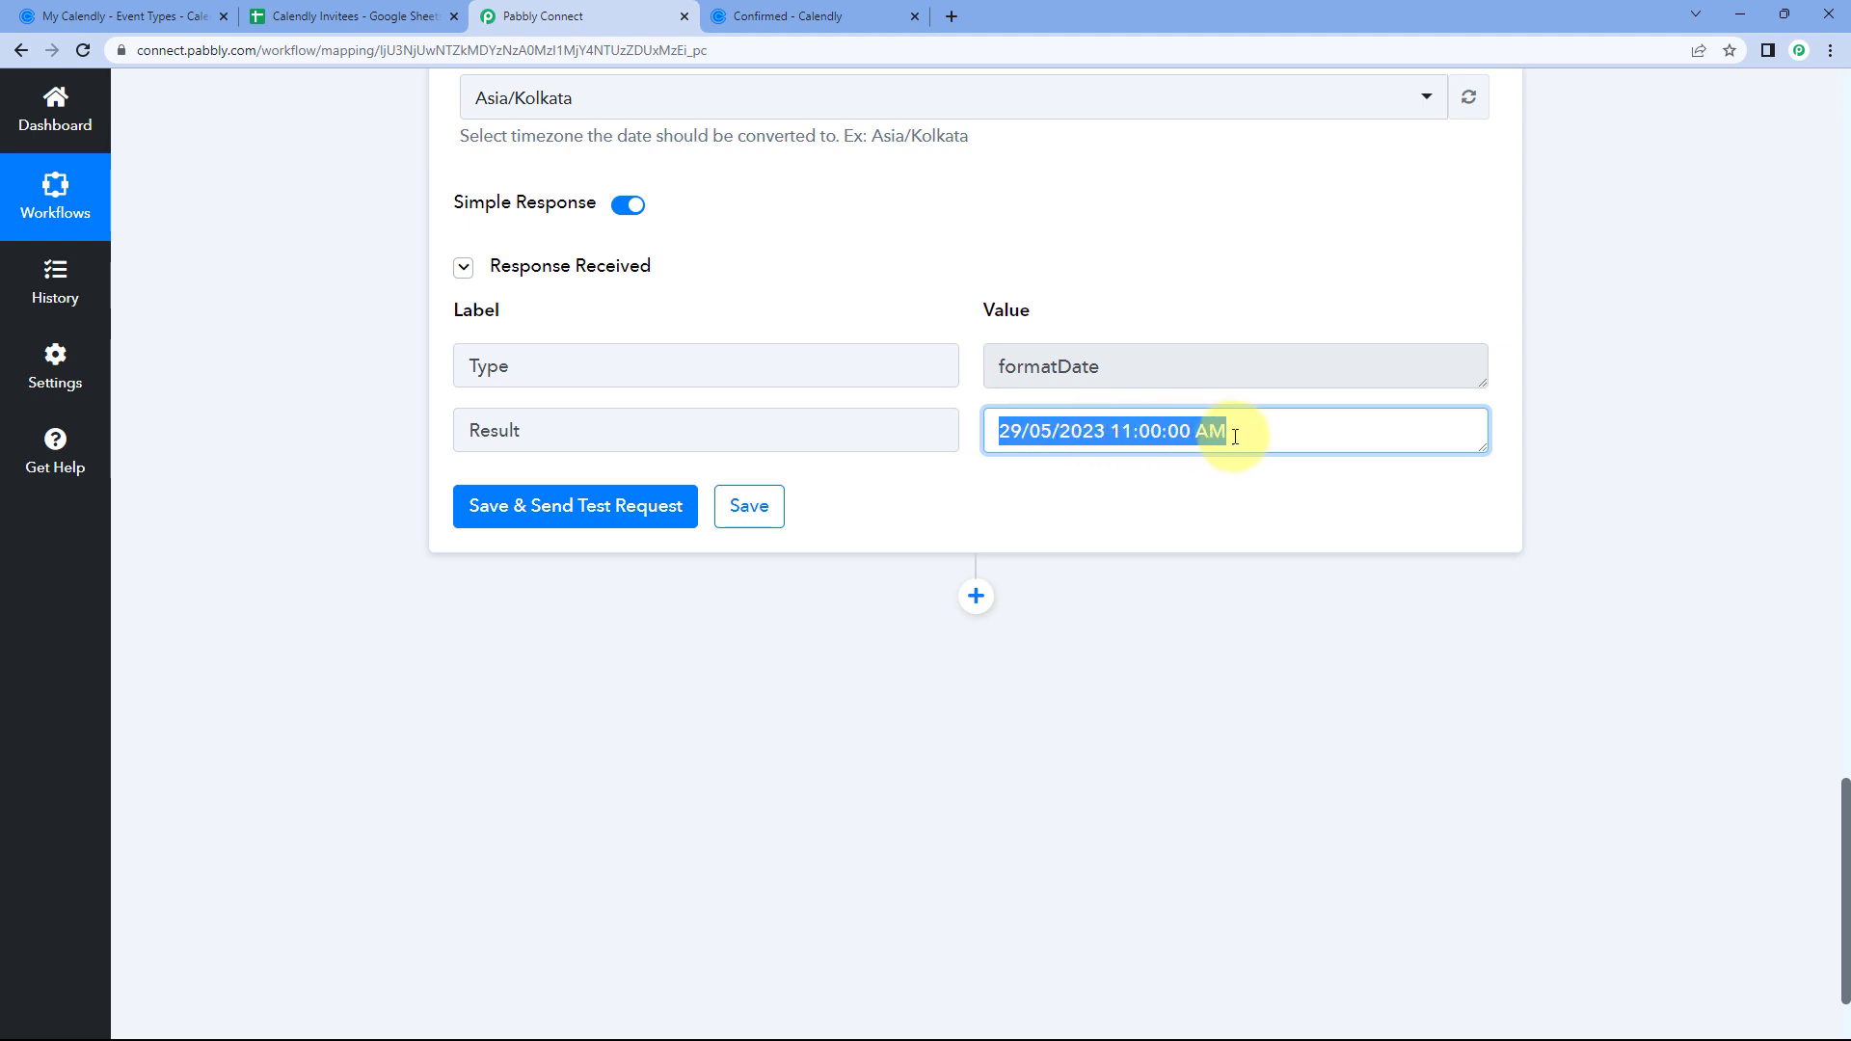
- Check the formatted result against the booked time on the Calendly confirmation page, and return to Pabbly Connect
click(1162, 310)
click(808, 12)
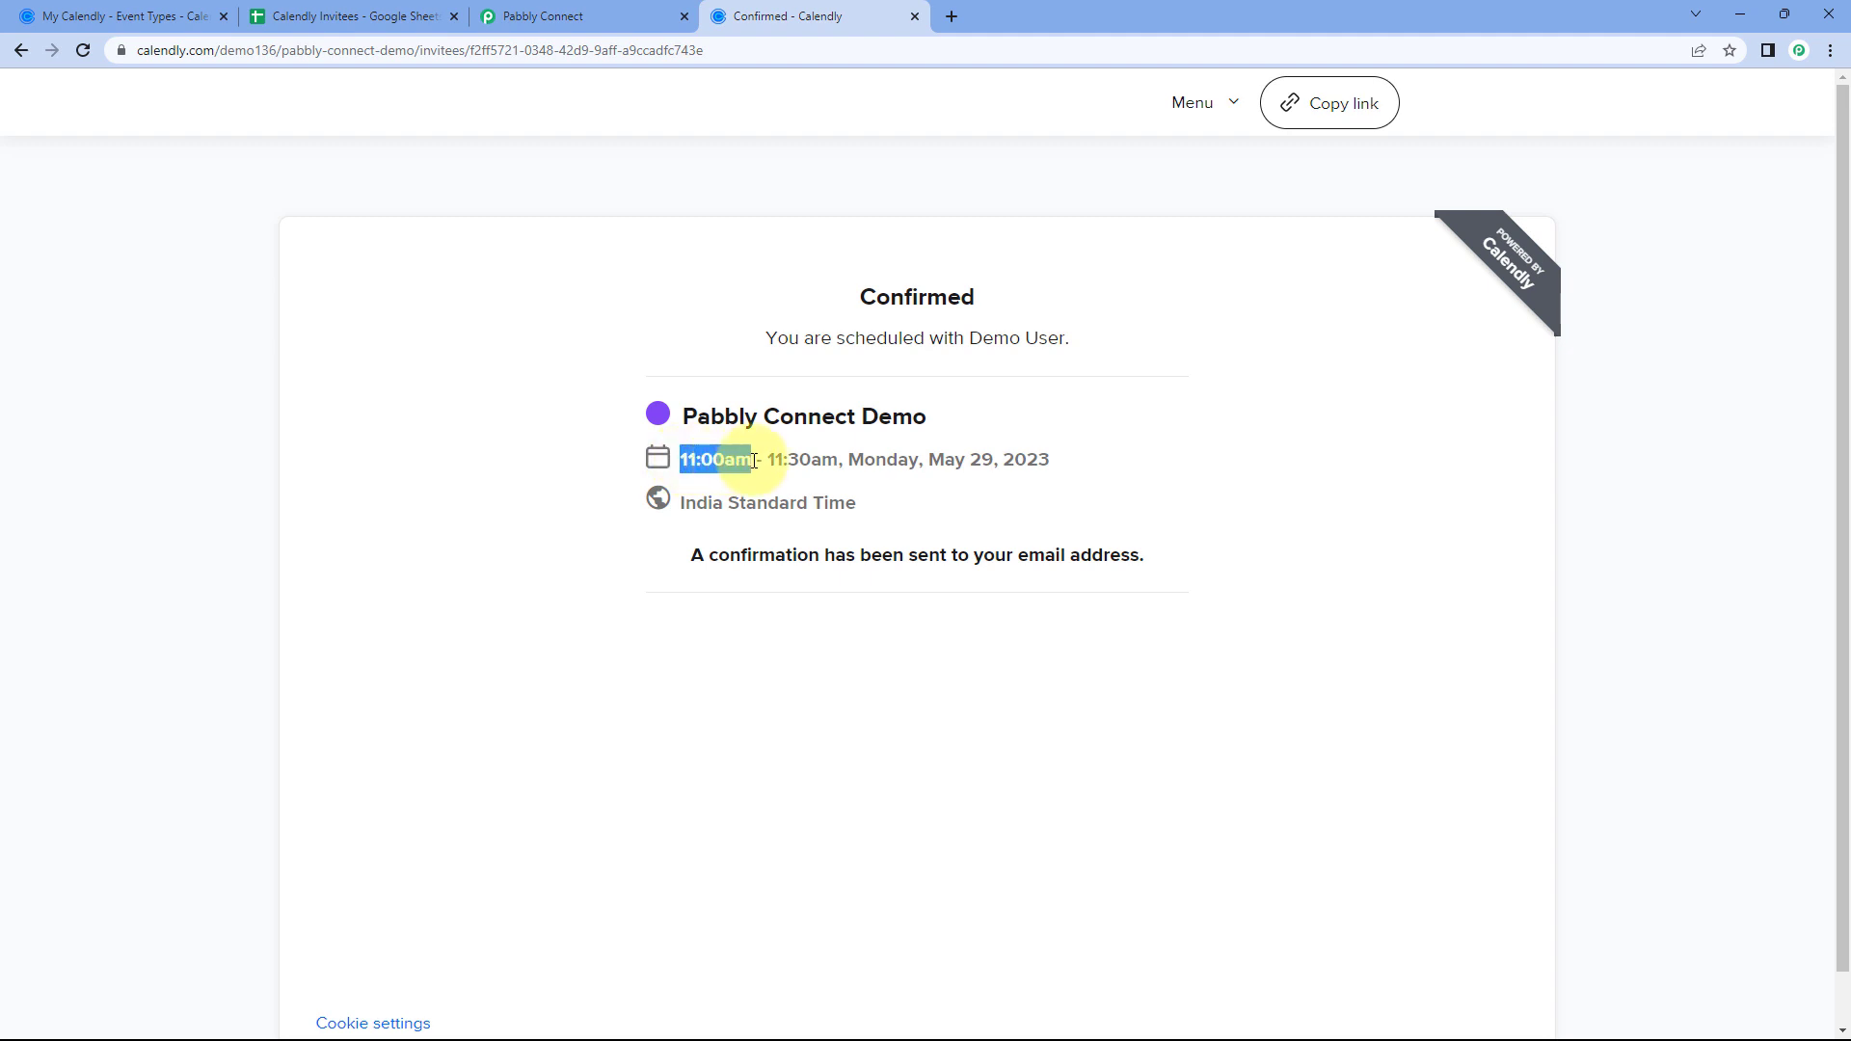
drag(1061, 460, 931, 461)
click(783, 170)
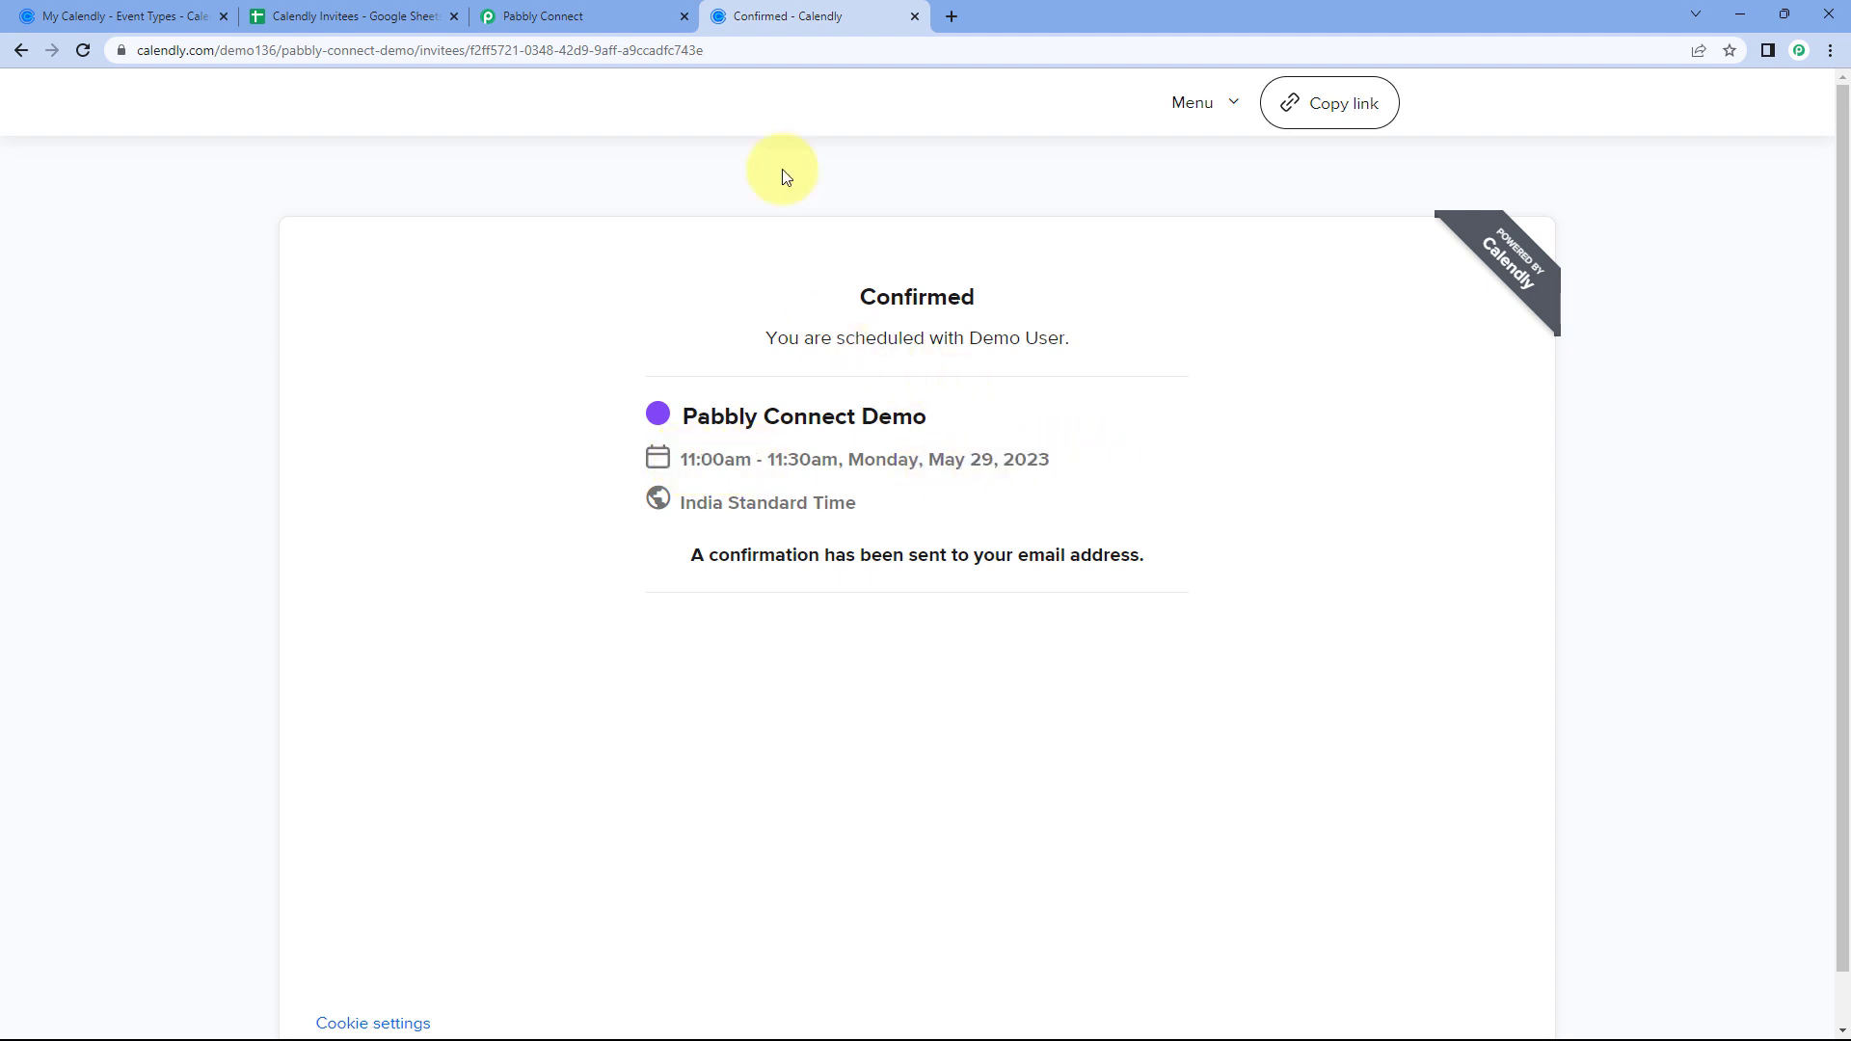
click(584, 12)
- Collapse the configured Date/Time Formatter step and go back to the Calendly trigger's received response
scroll(957, 355, up, 6)
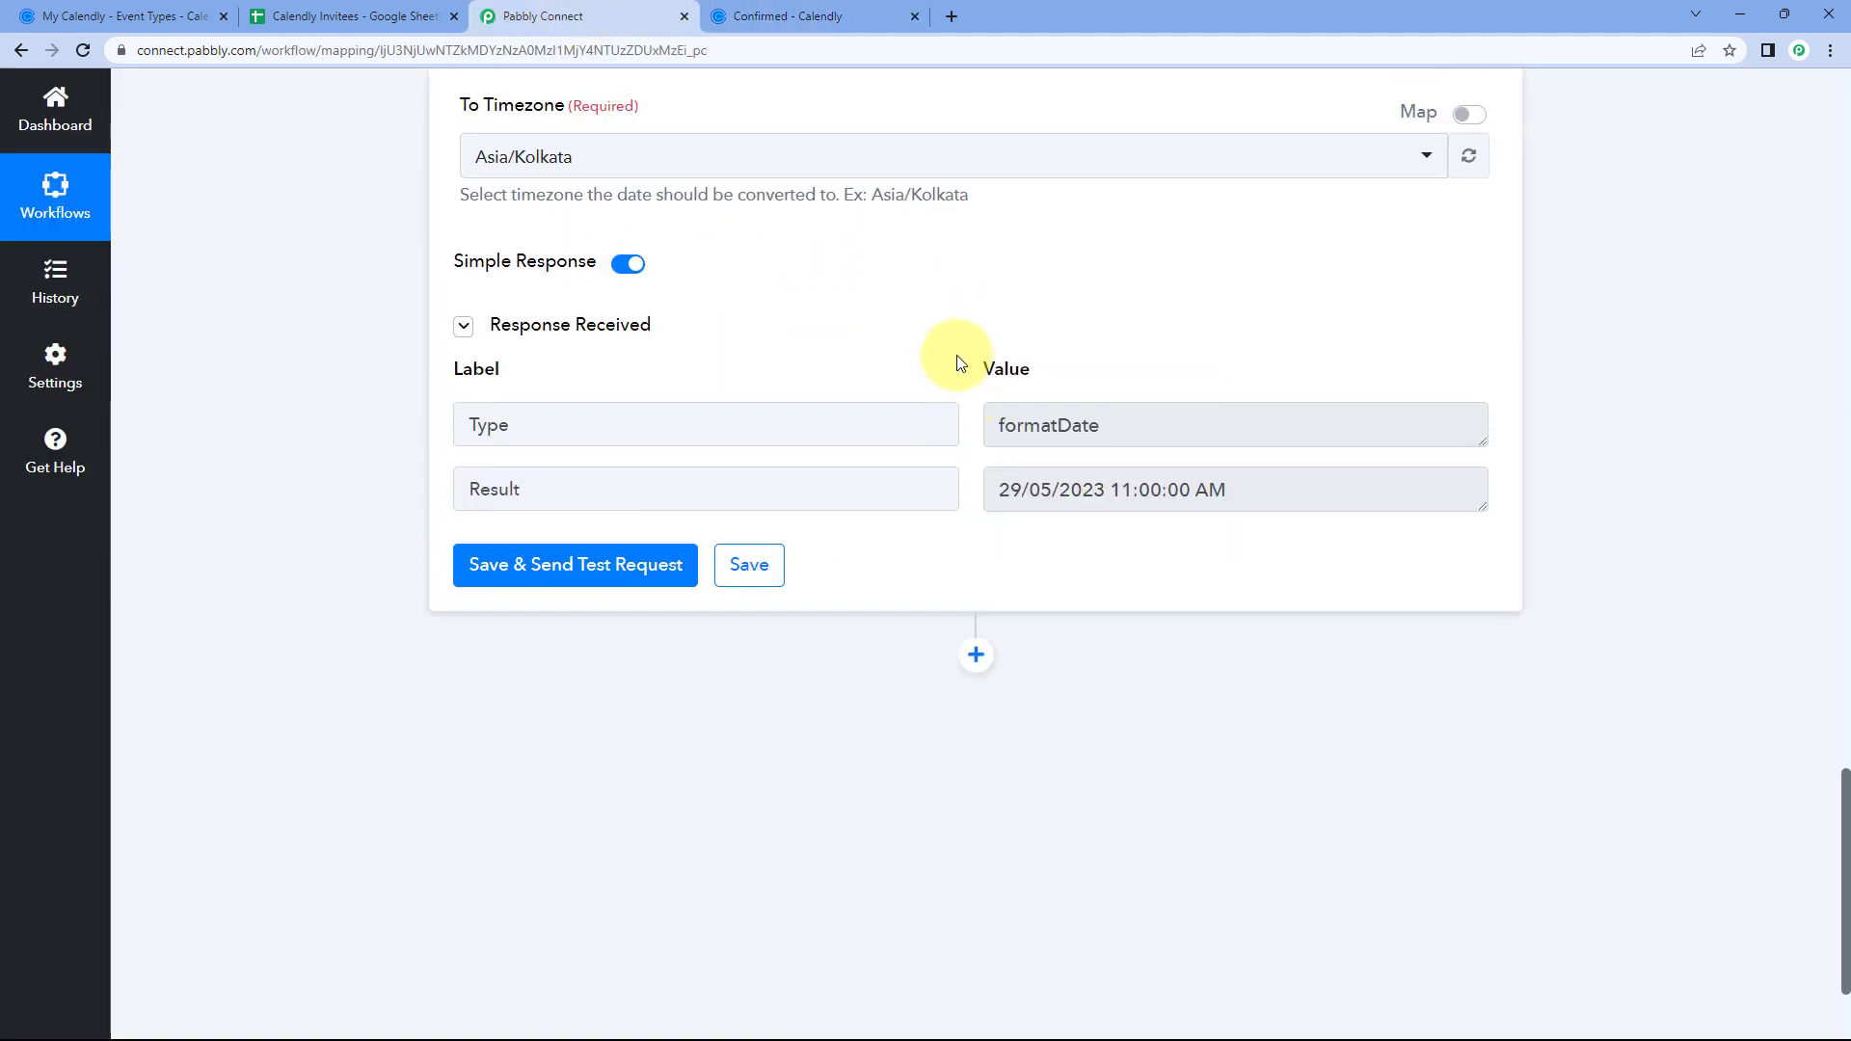
scroll(904, 390, up, 7)
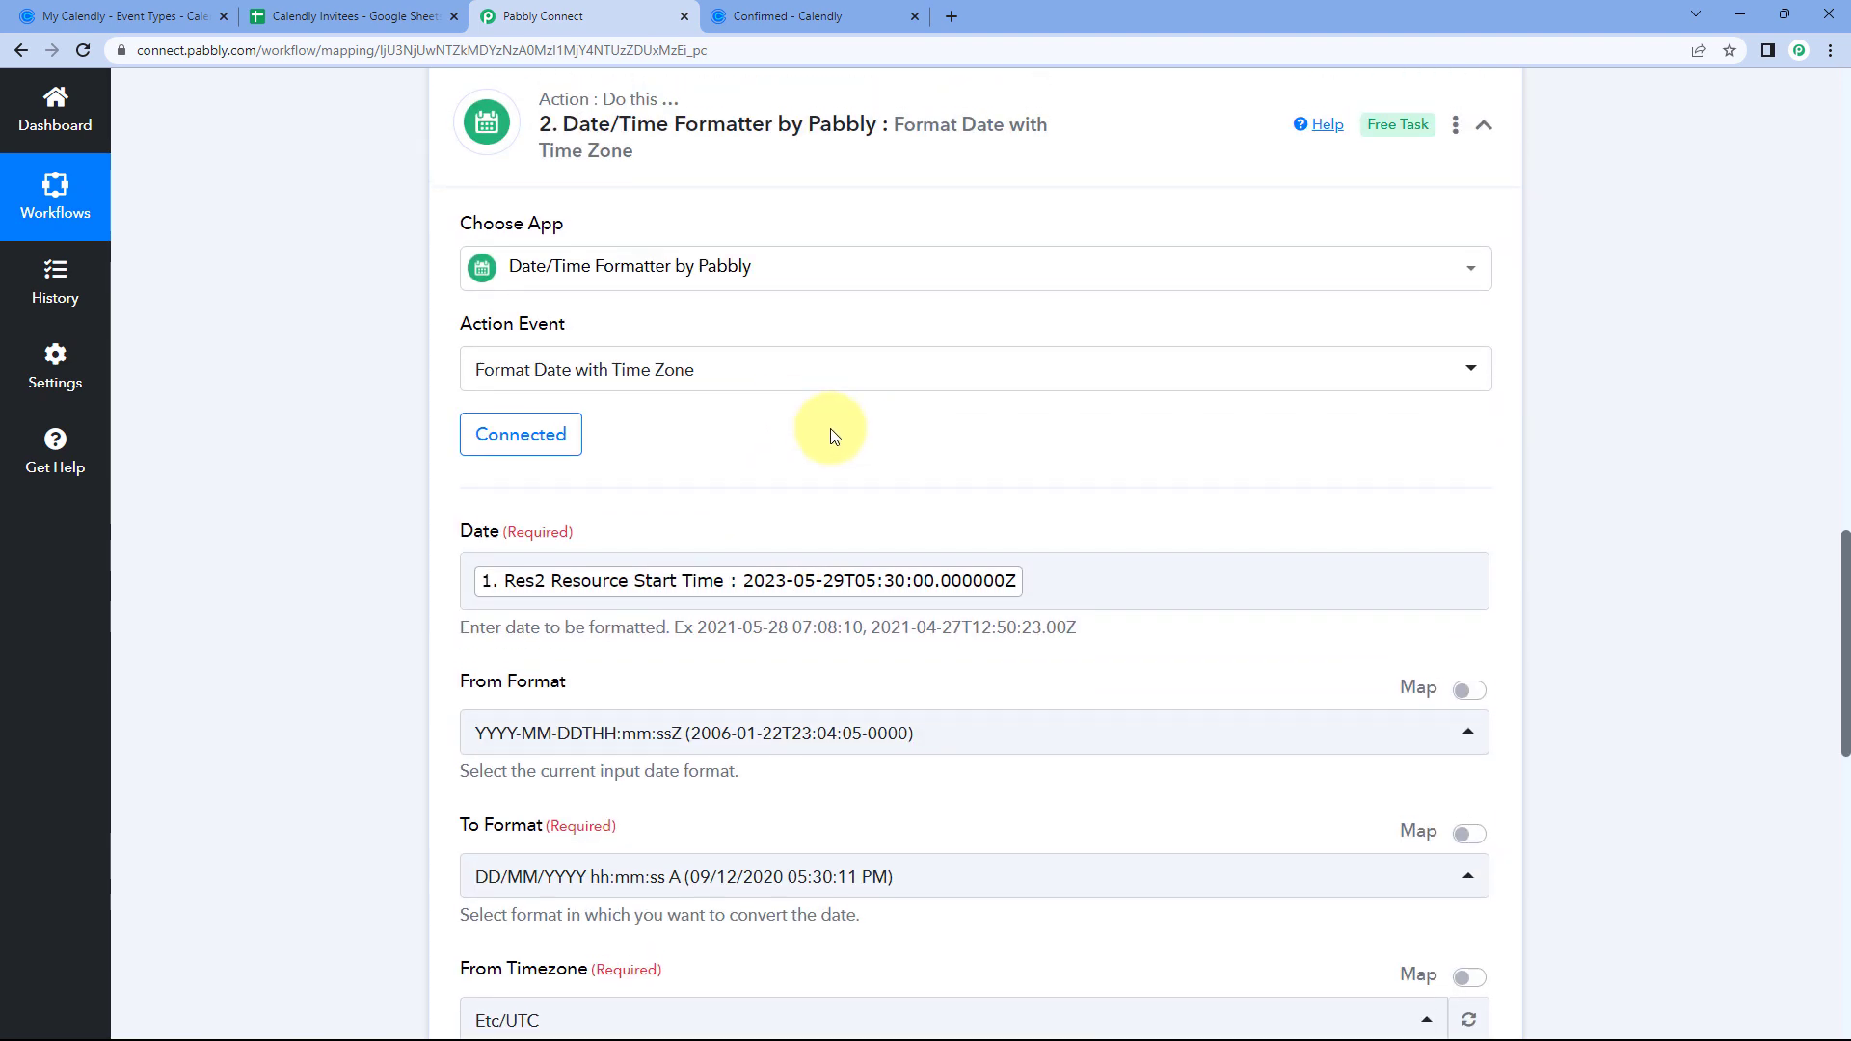
click(918, 296)
scroll(1157, 482, up, 5)
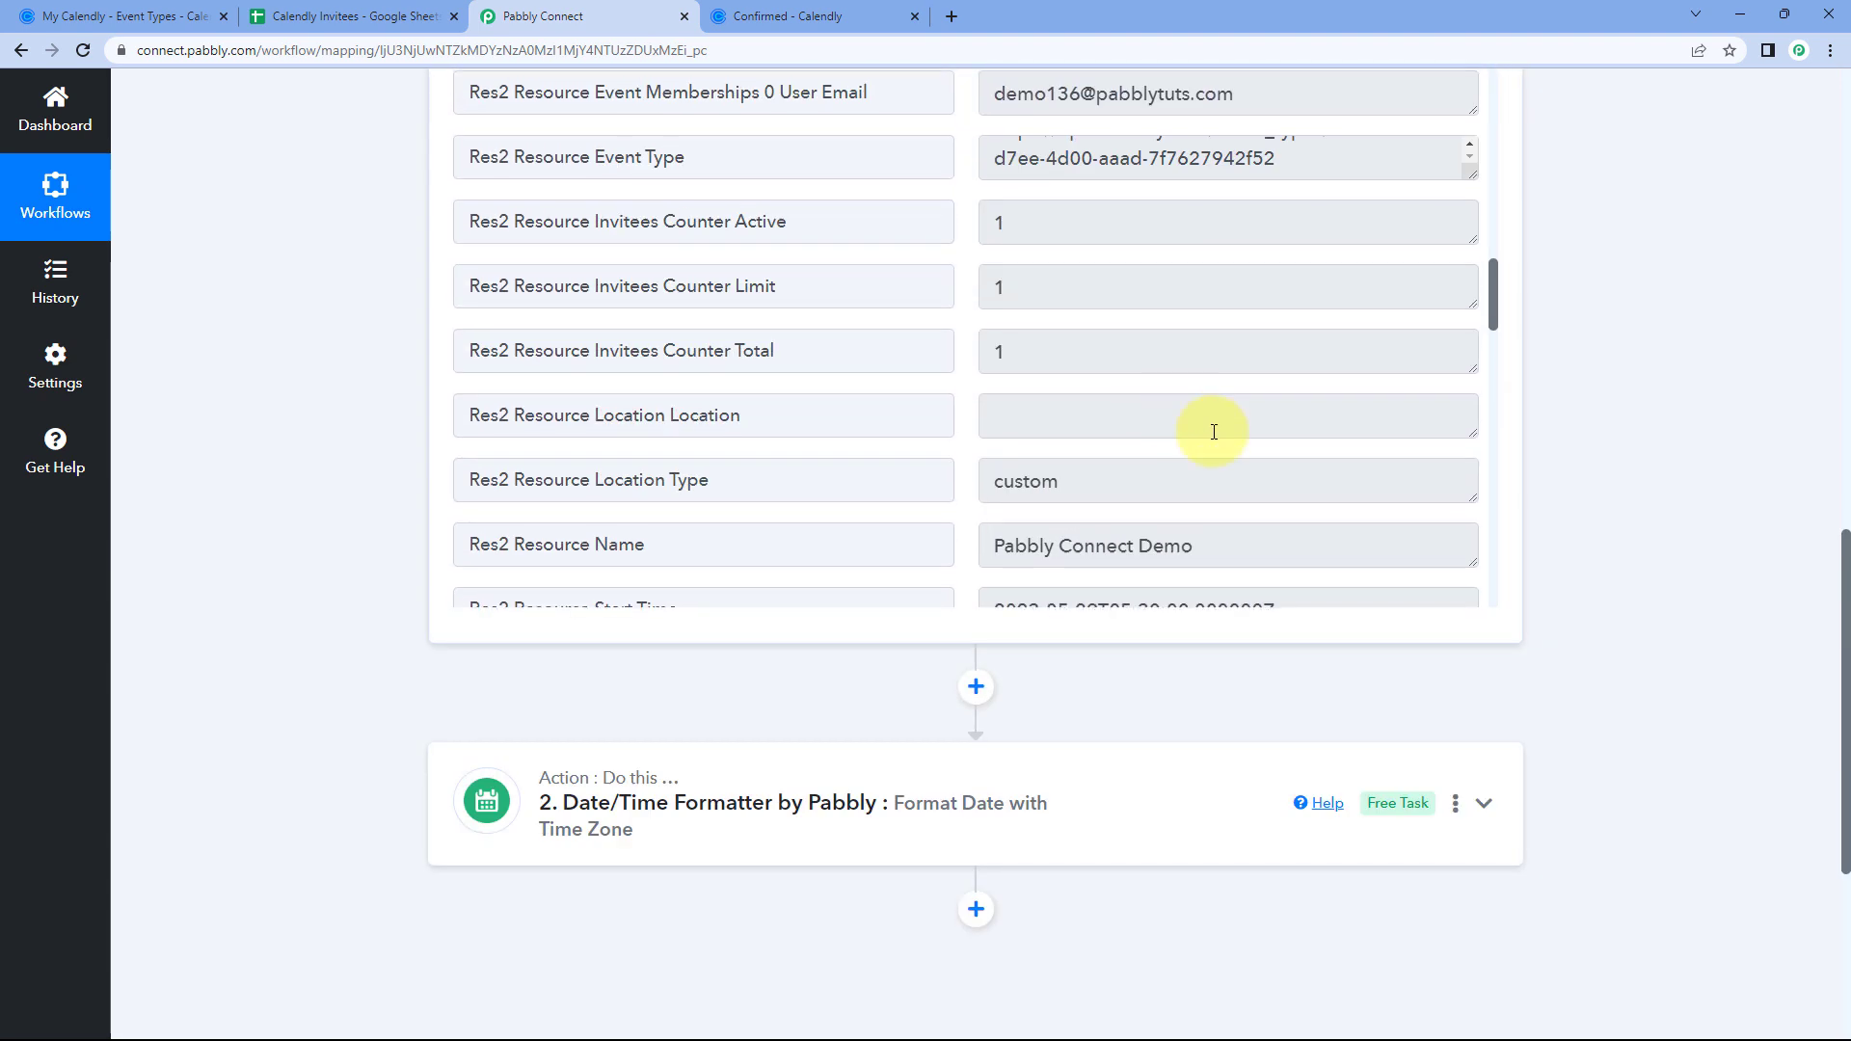
scroll(400, 467, up, 2)
scroll(906, 521, up, 4)
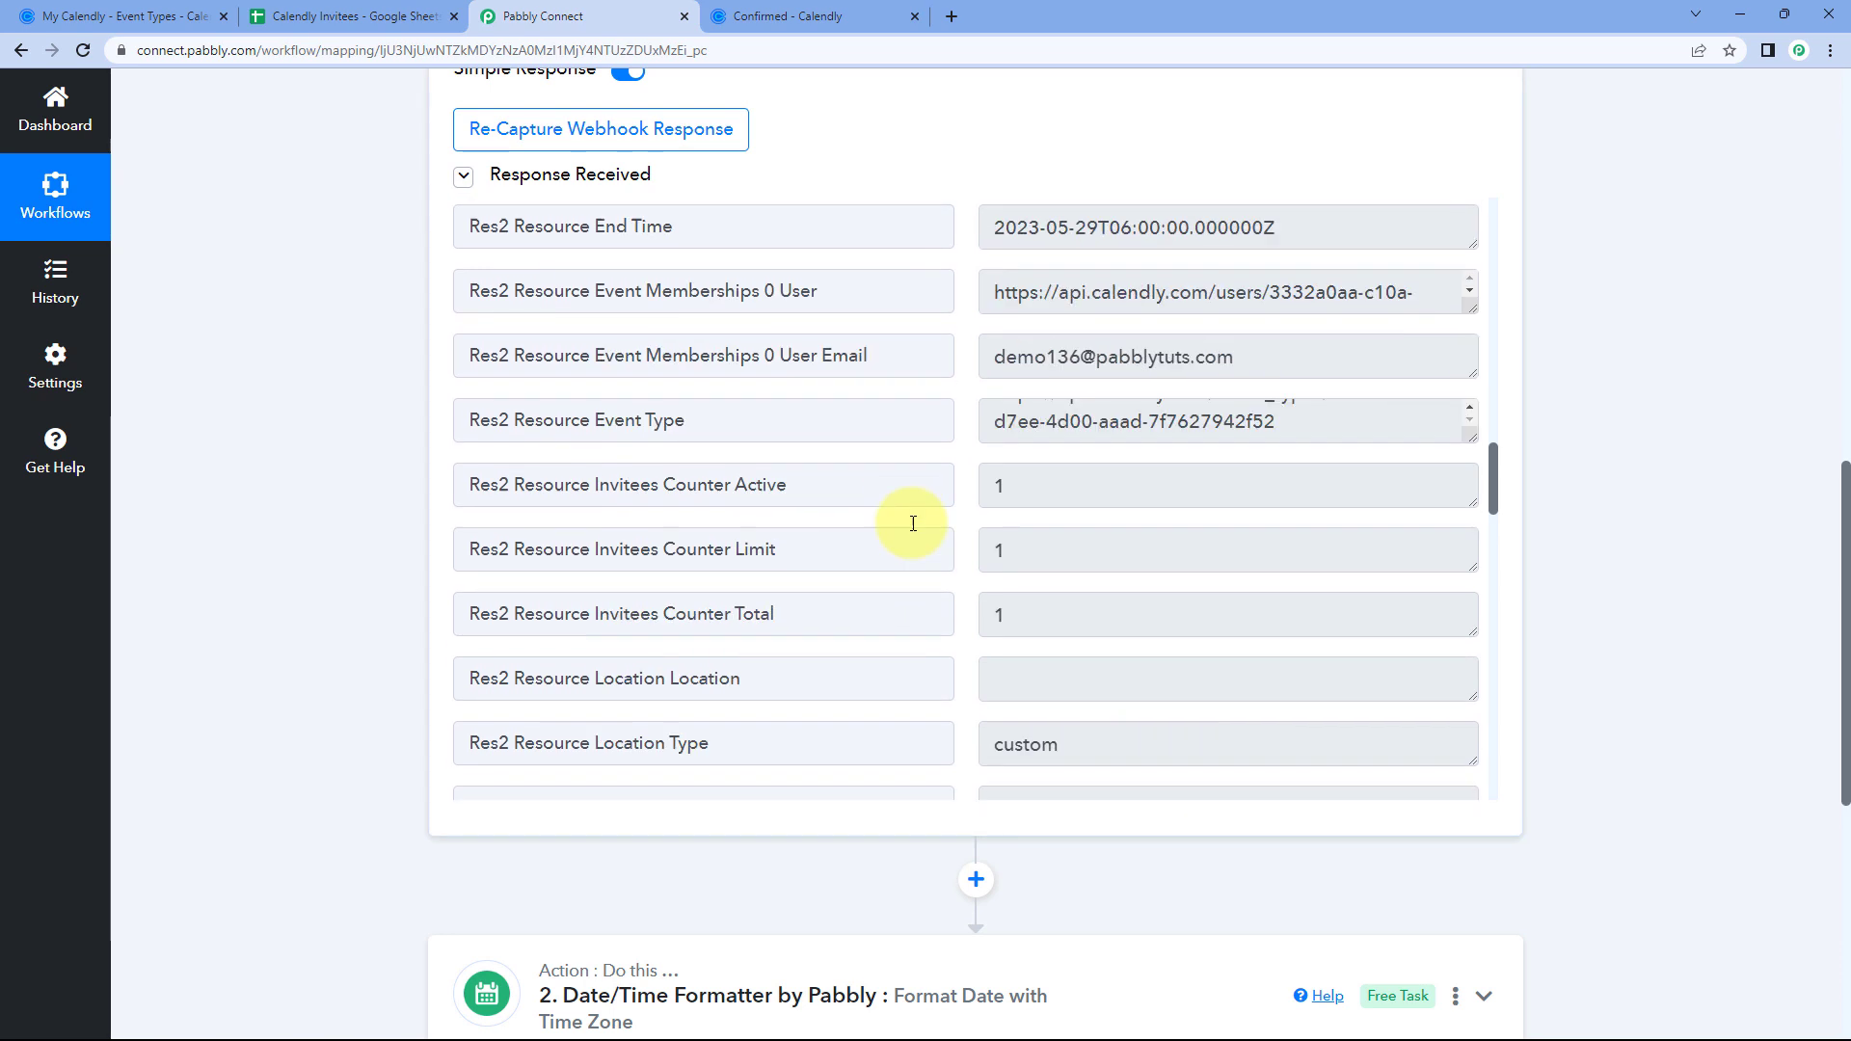
- Compare the Res2 Resource End Time value in the Calendly trigger's response with the booked end time on the Calendly confirmation page
drag(724, 356, 617, 352)
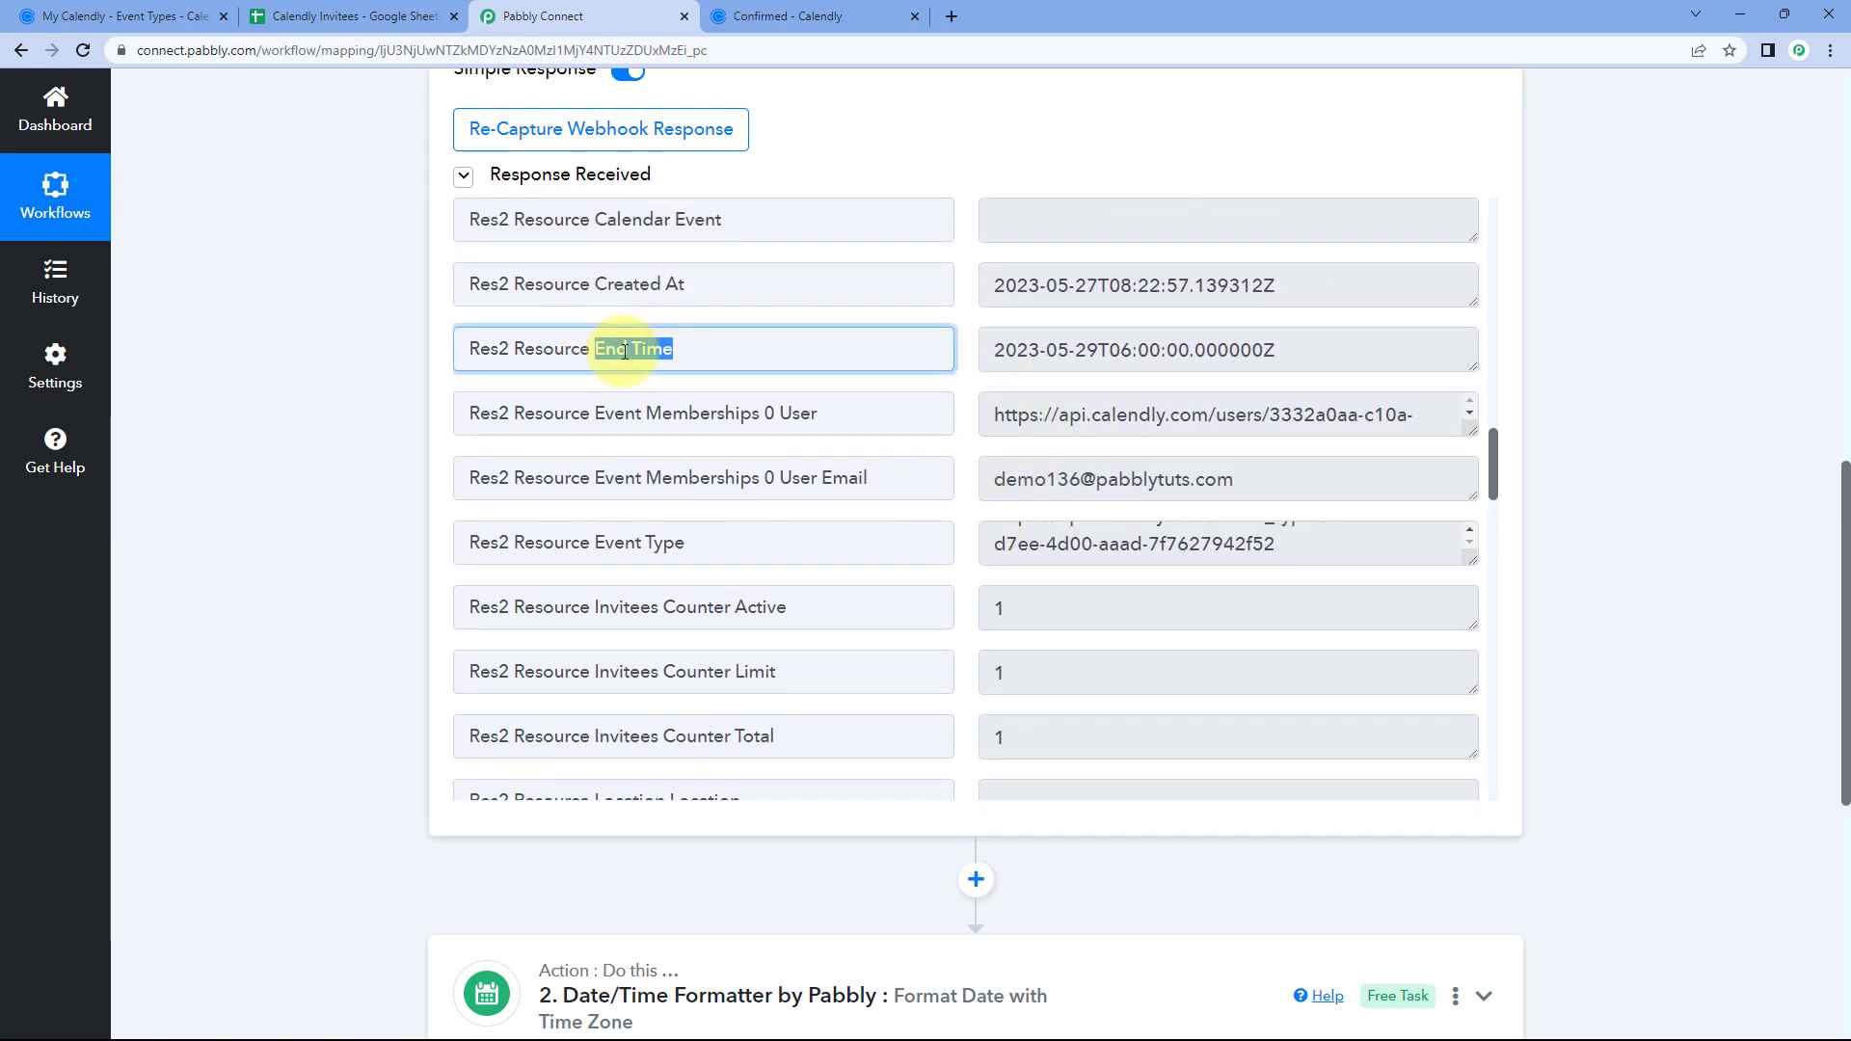
click(1001, 349)
drag(983, 352, 1327, 352)
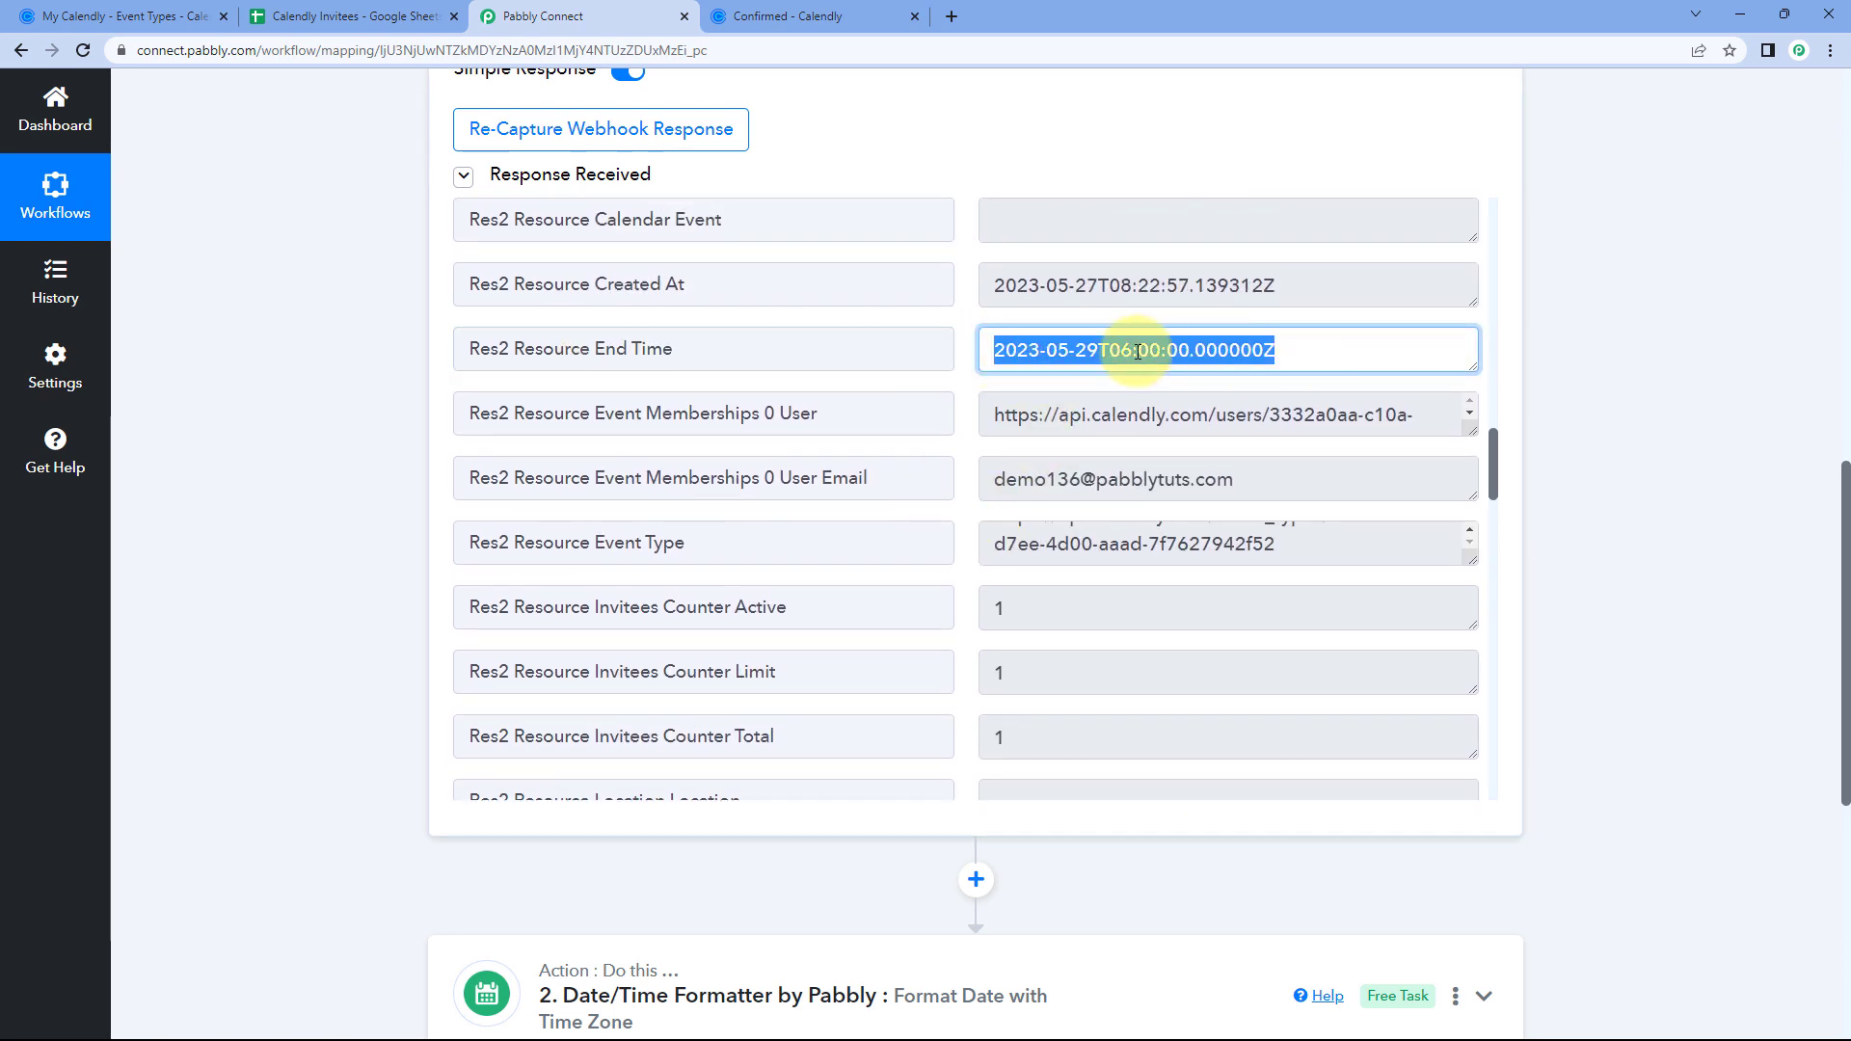
click(771, 15)
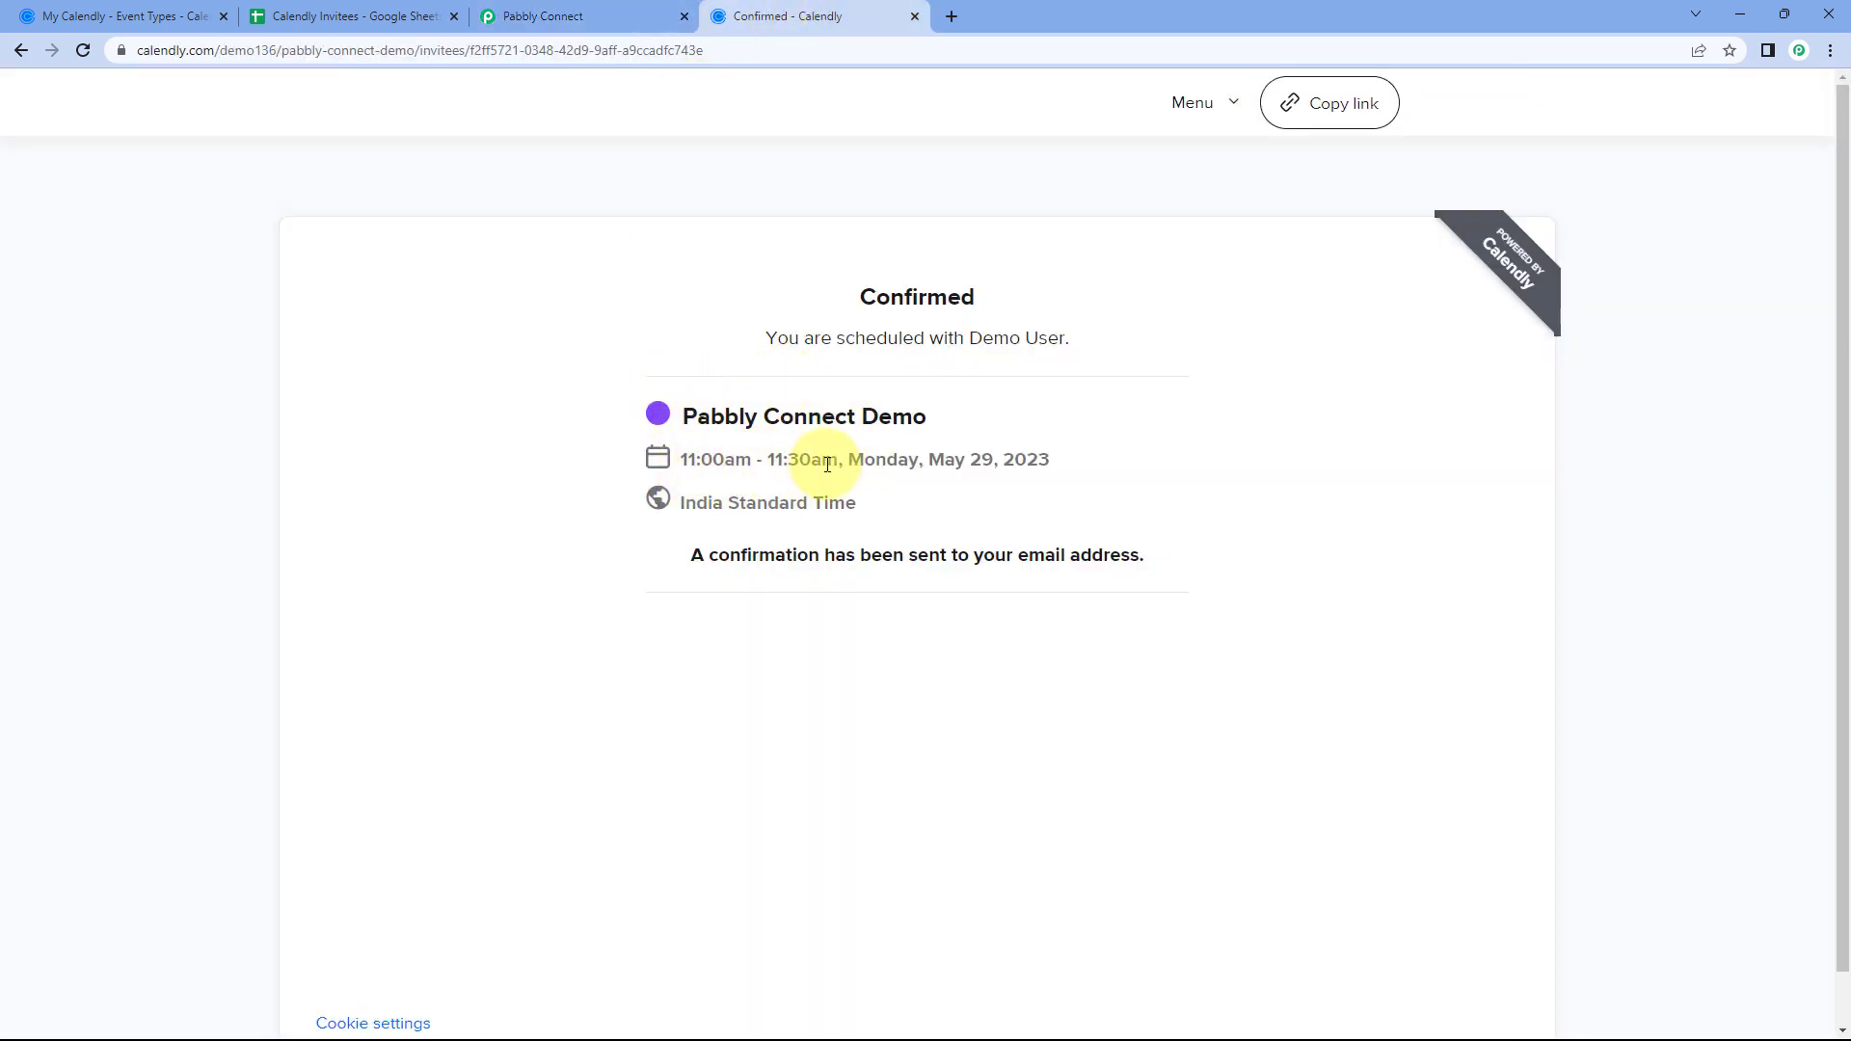
click(627, 15)
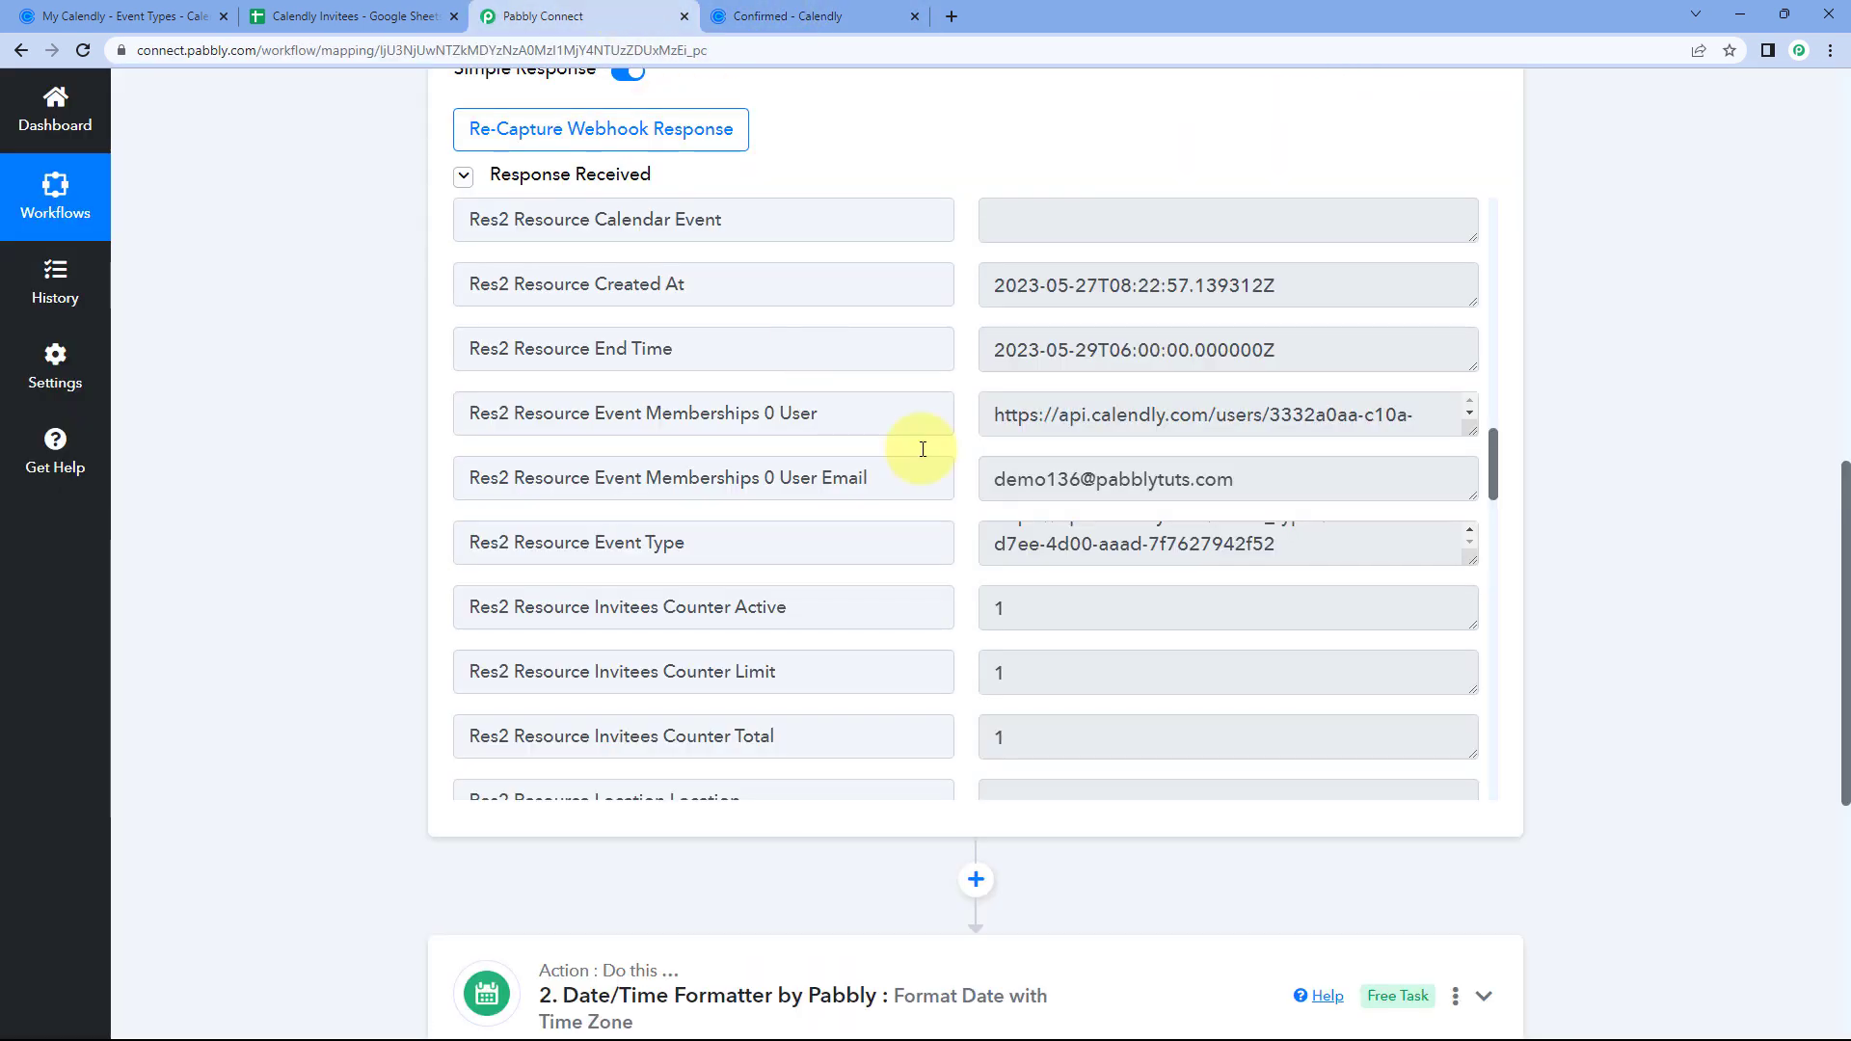
click(1011, 352)
drag(994, 352, 1297, 350)
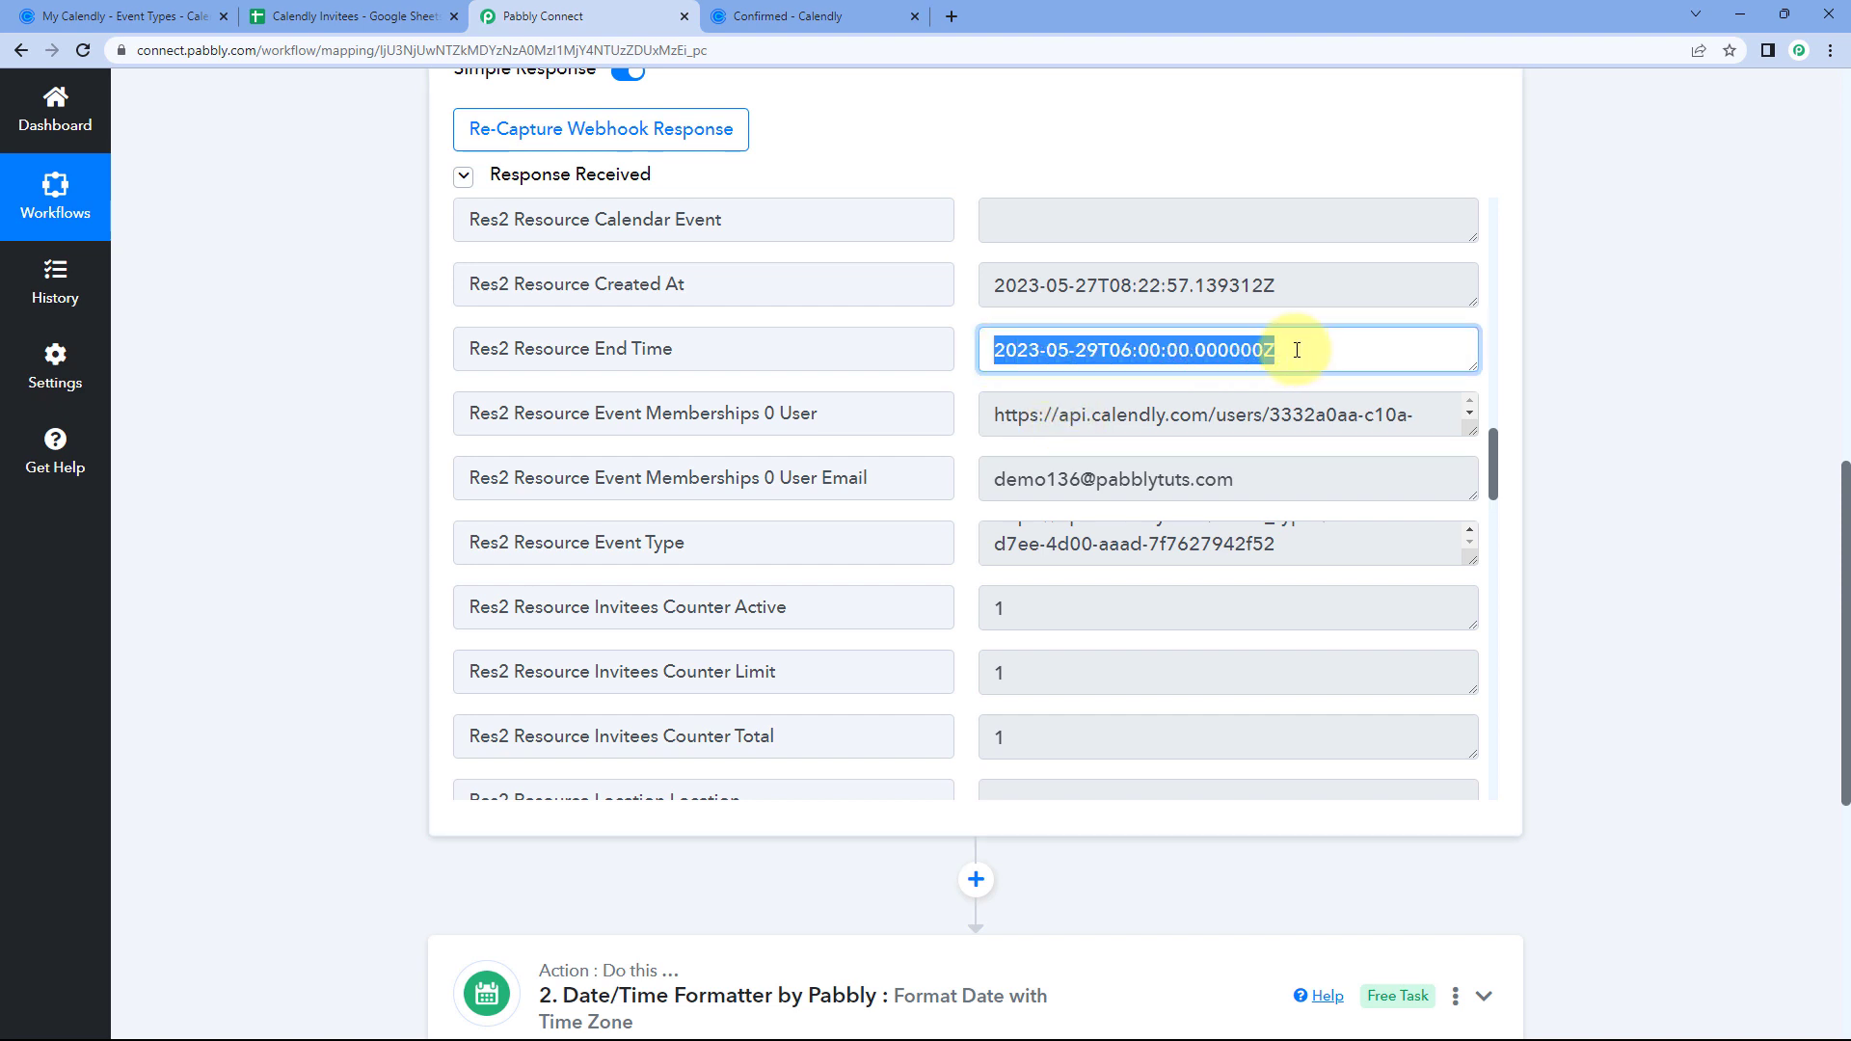
click(967, 353)
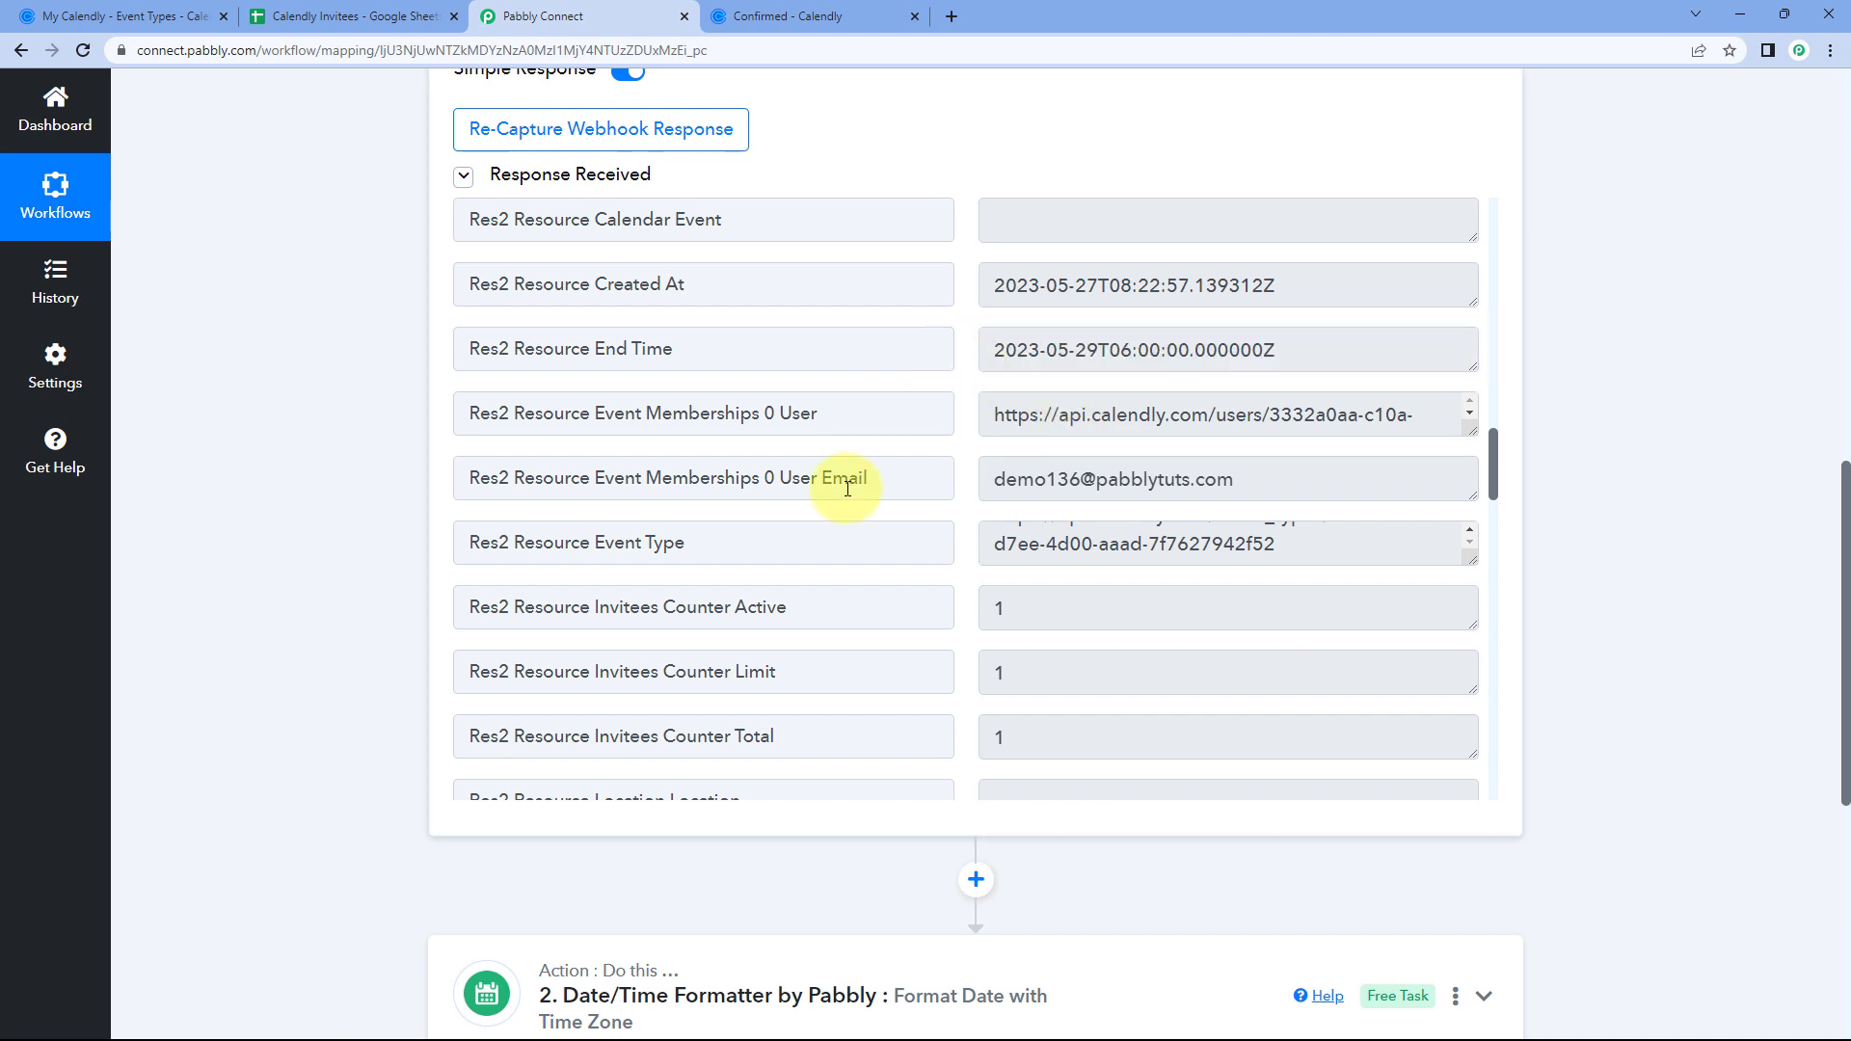
- Duplicate the Date/Time Formatter step by copying it and pasting the copy directly below it as step 3
scroll(291, 592, up, 1)
scroll(295, 588, down, 5)
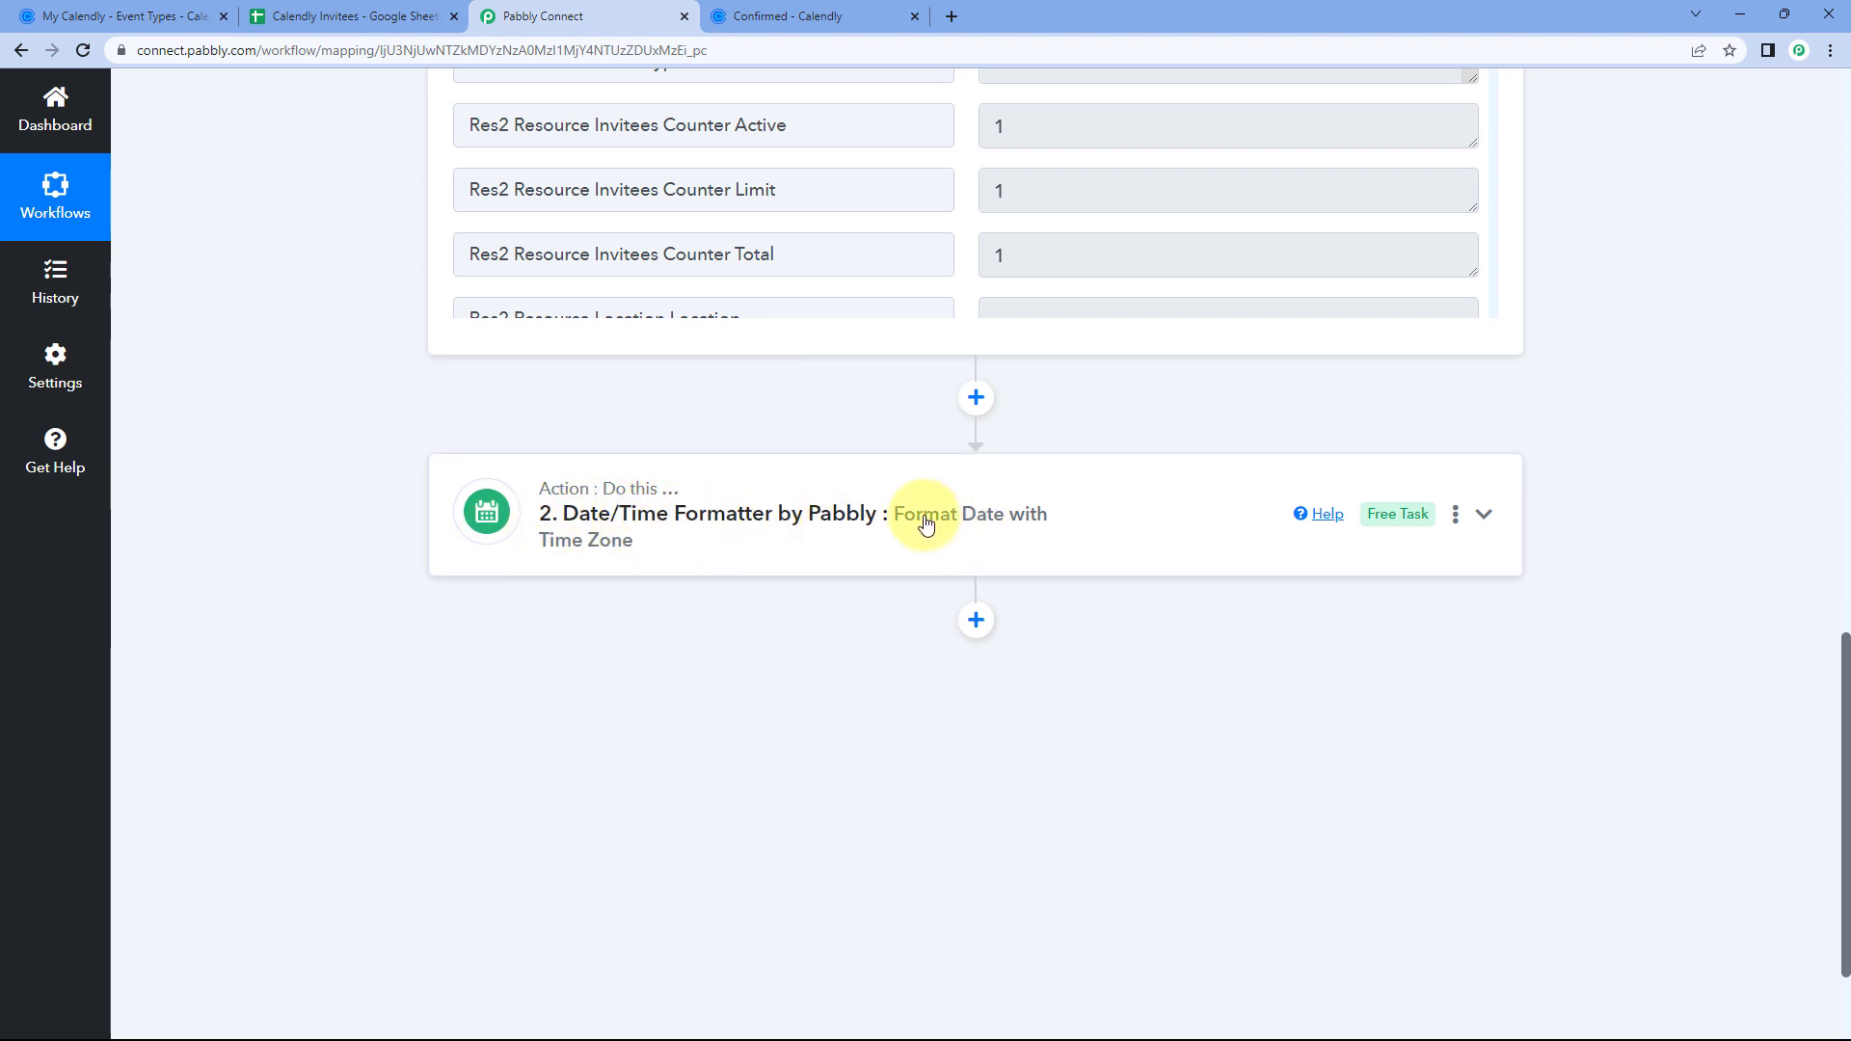
scroll(1040, 497, down, 1)
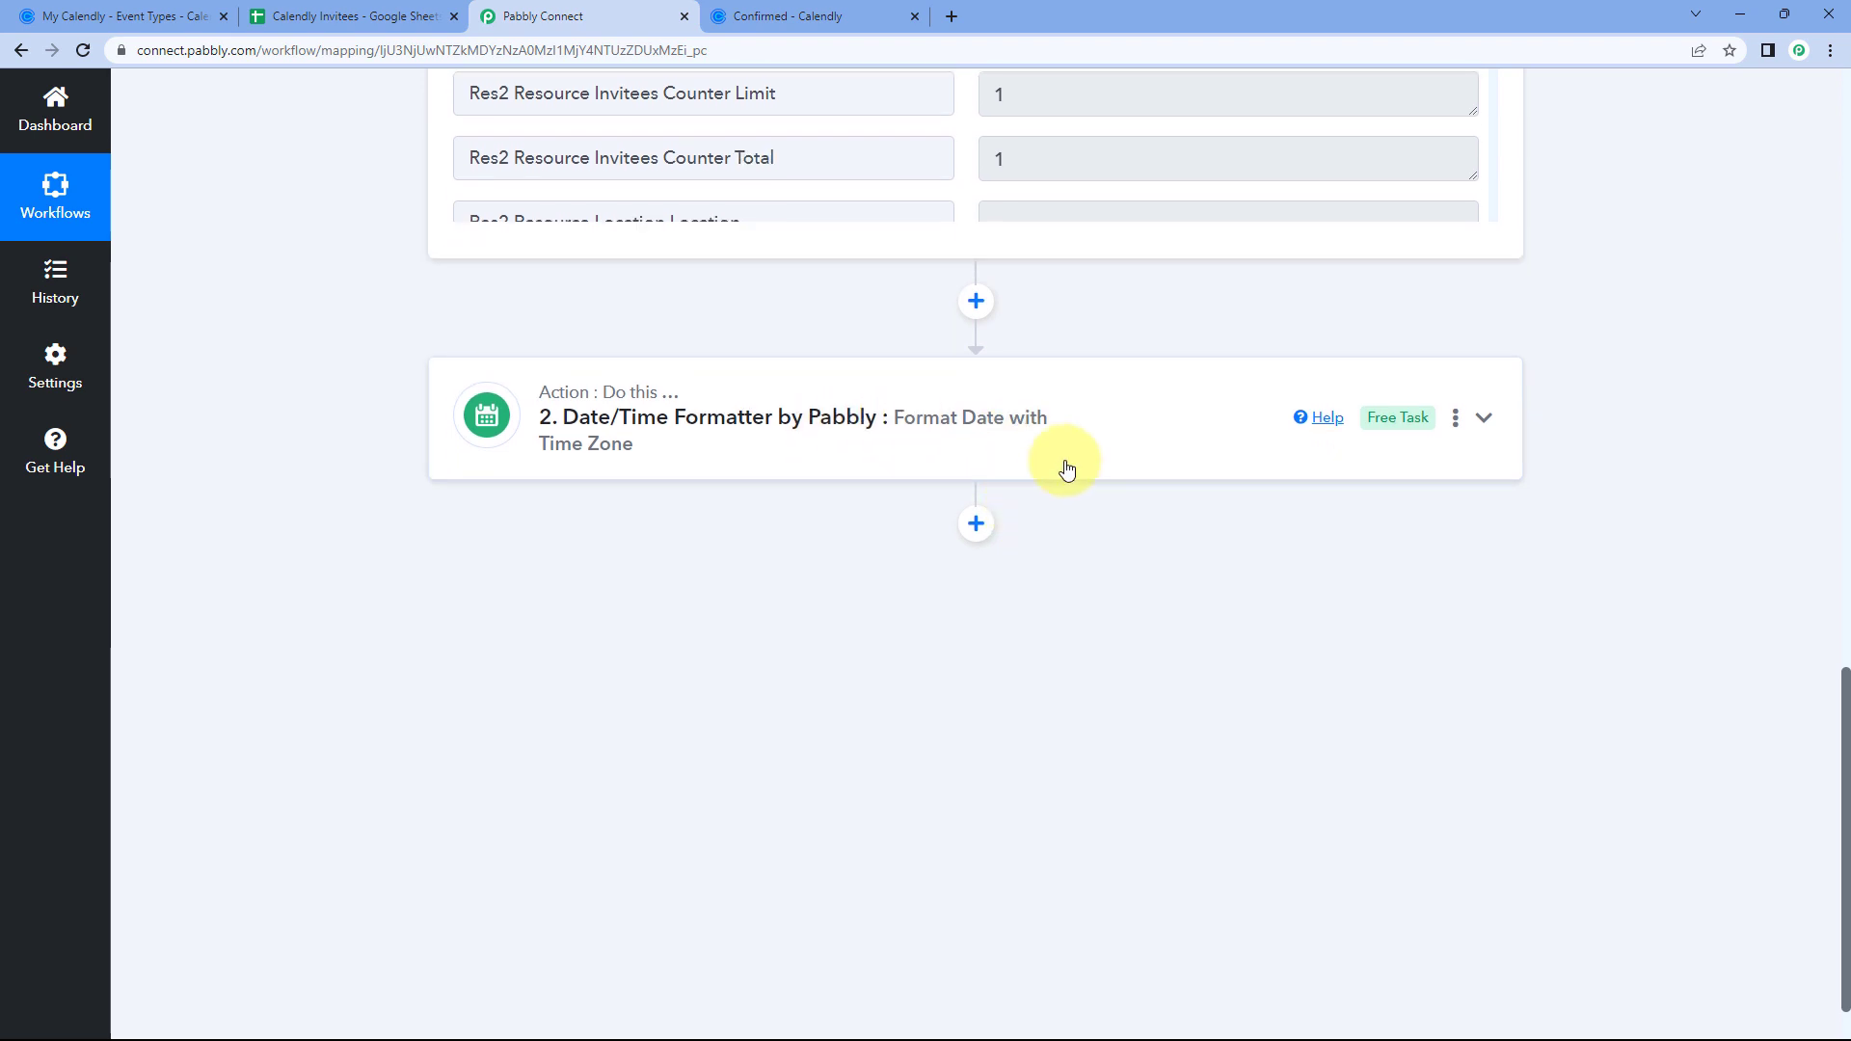
click(1457, 424)
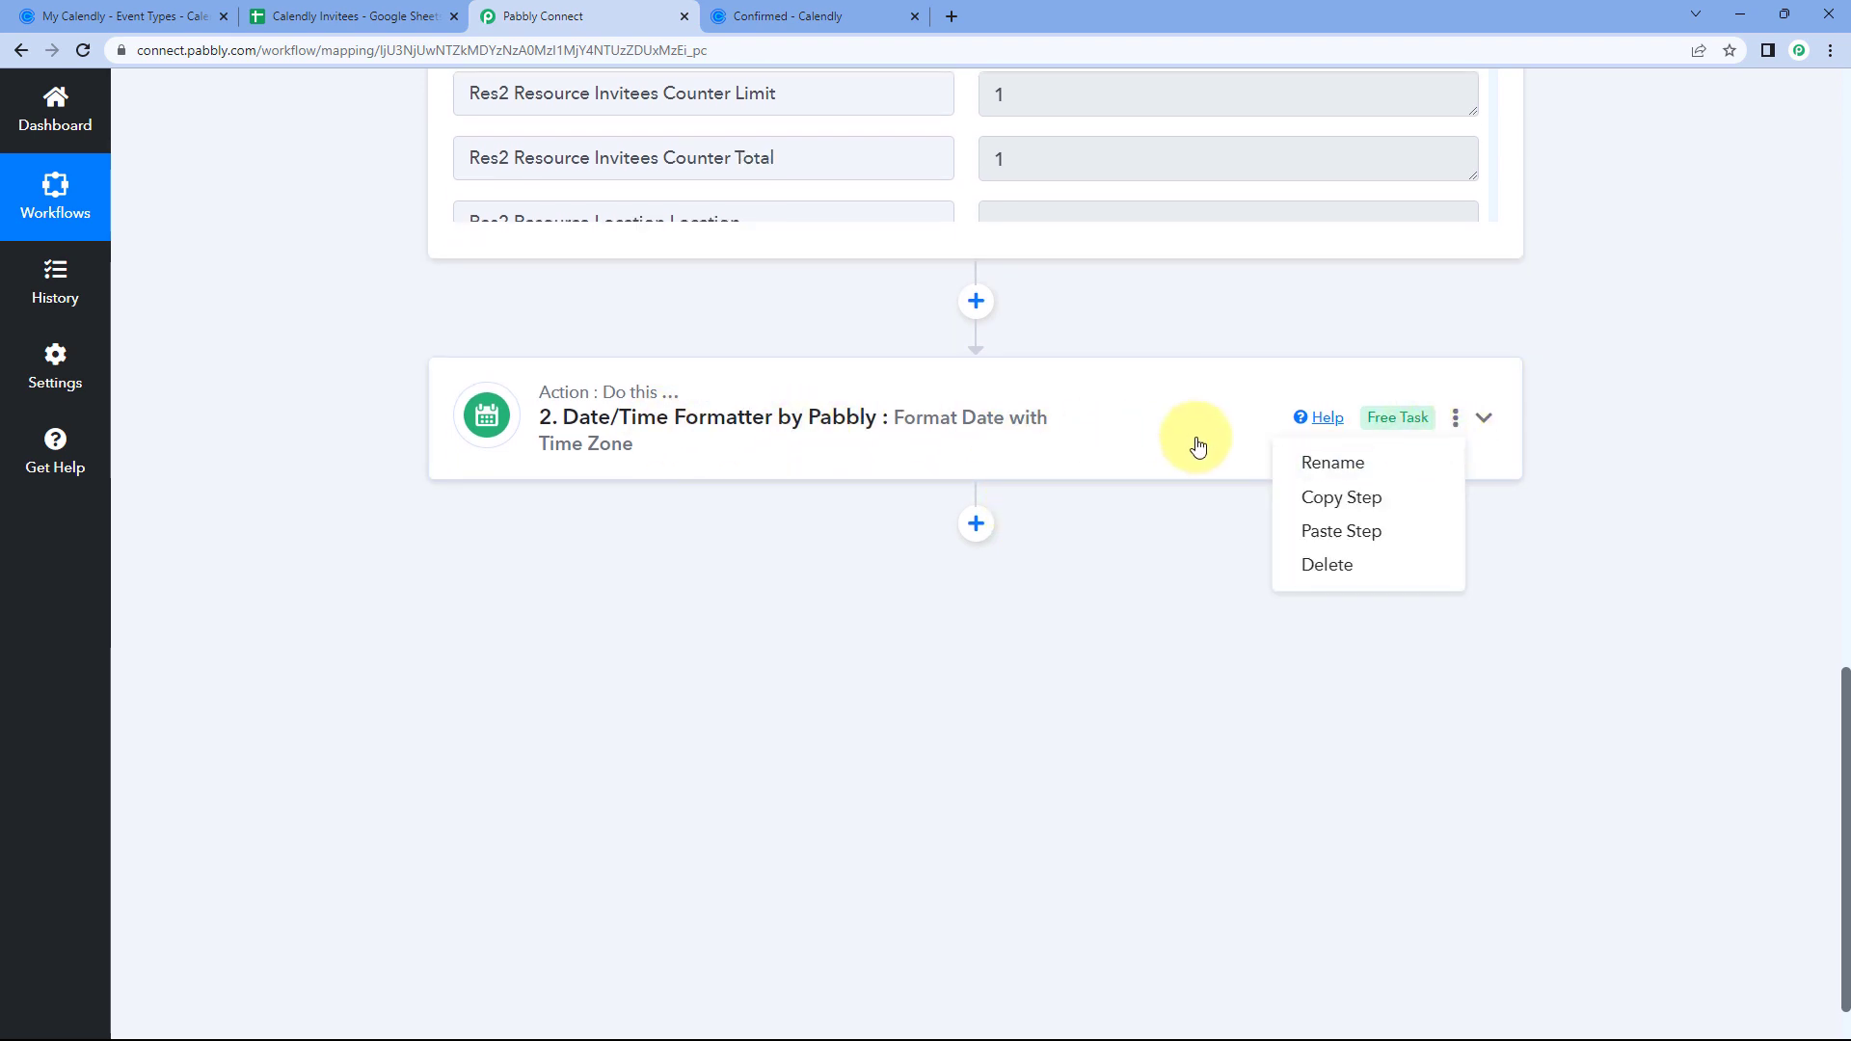
click(1338, 501)
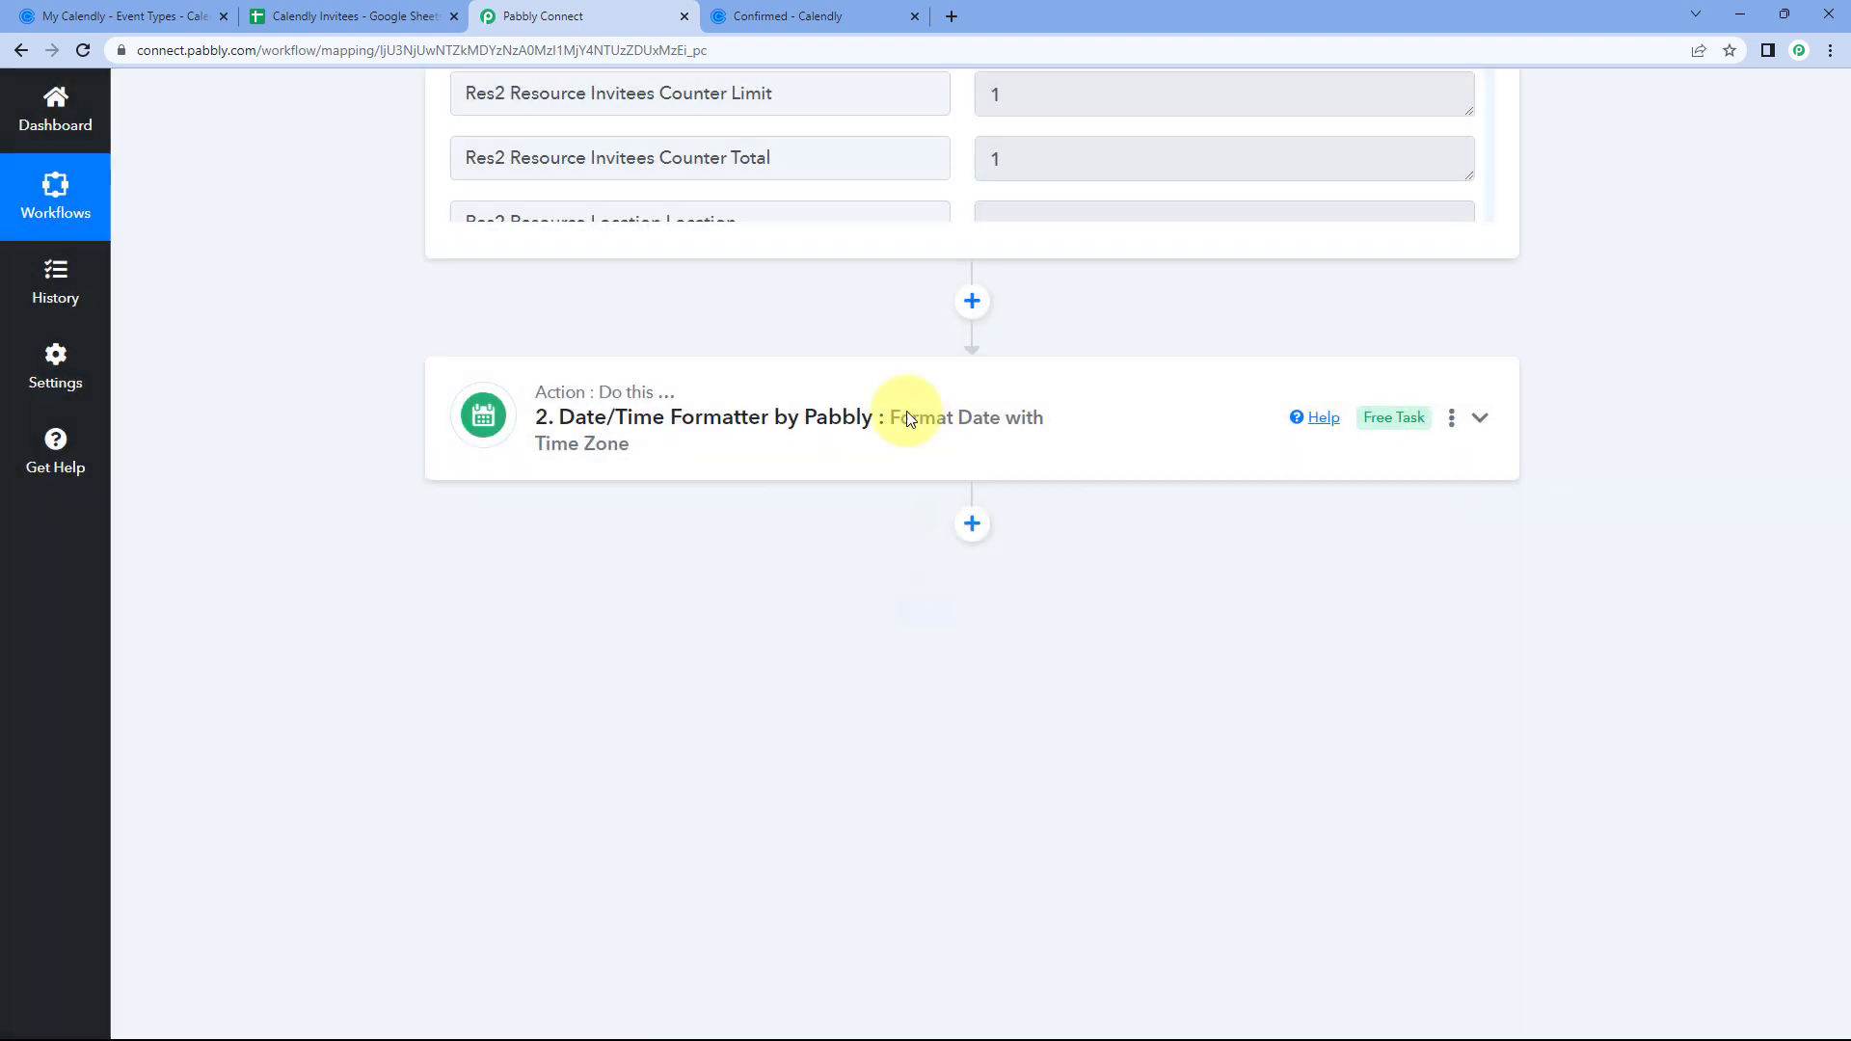
click(1457, 424)
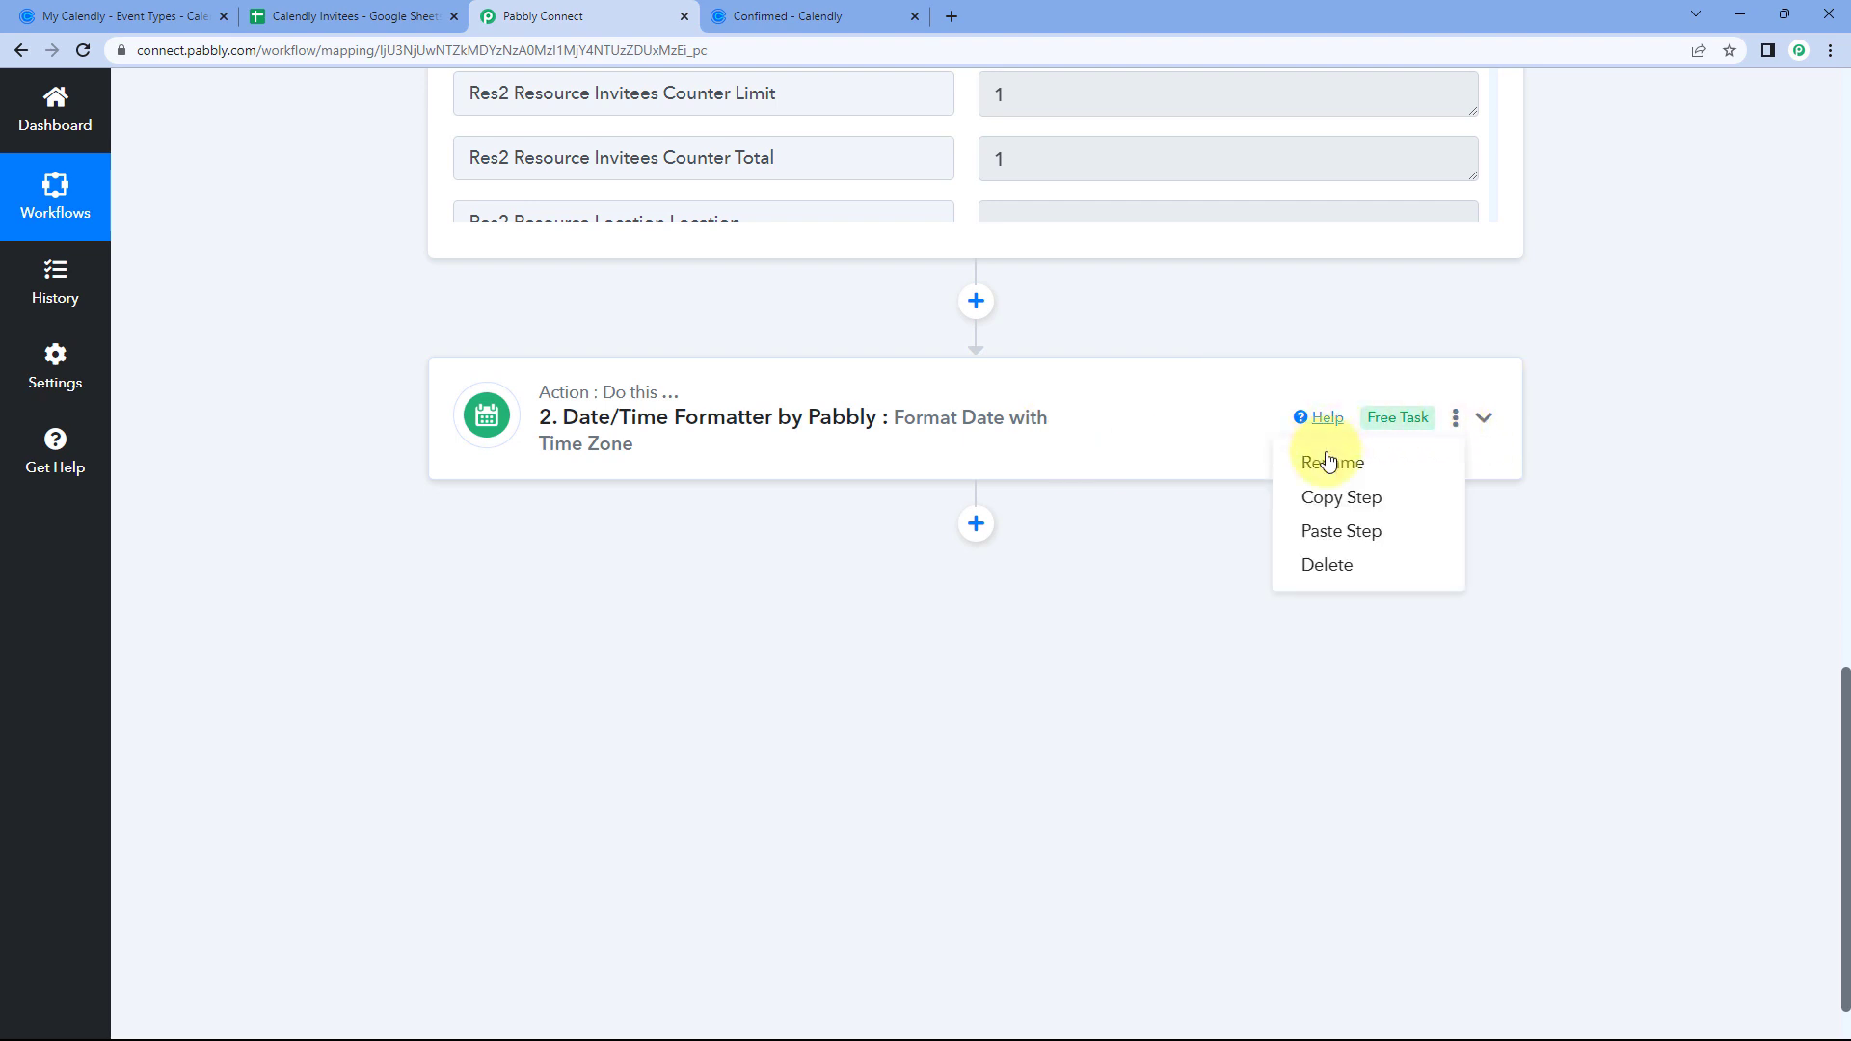
click(1345, 538)
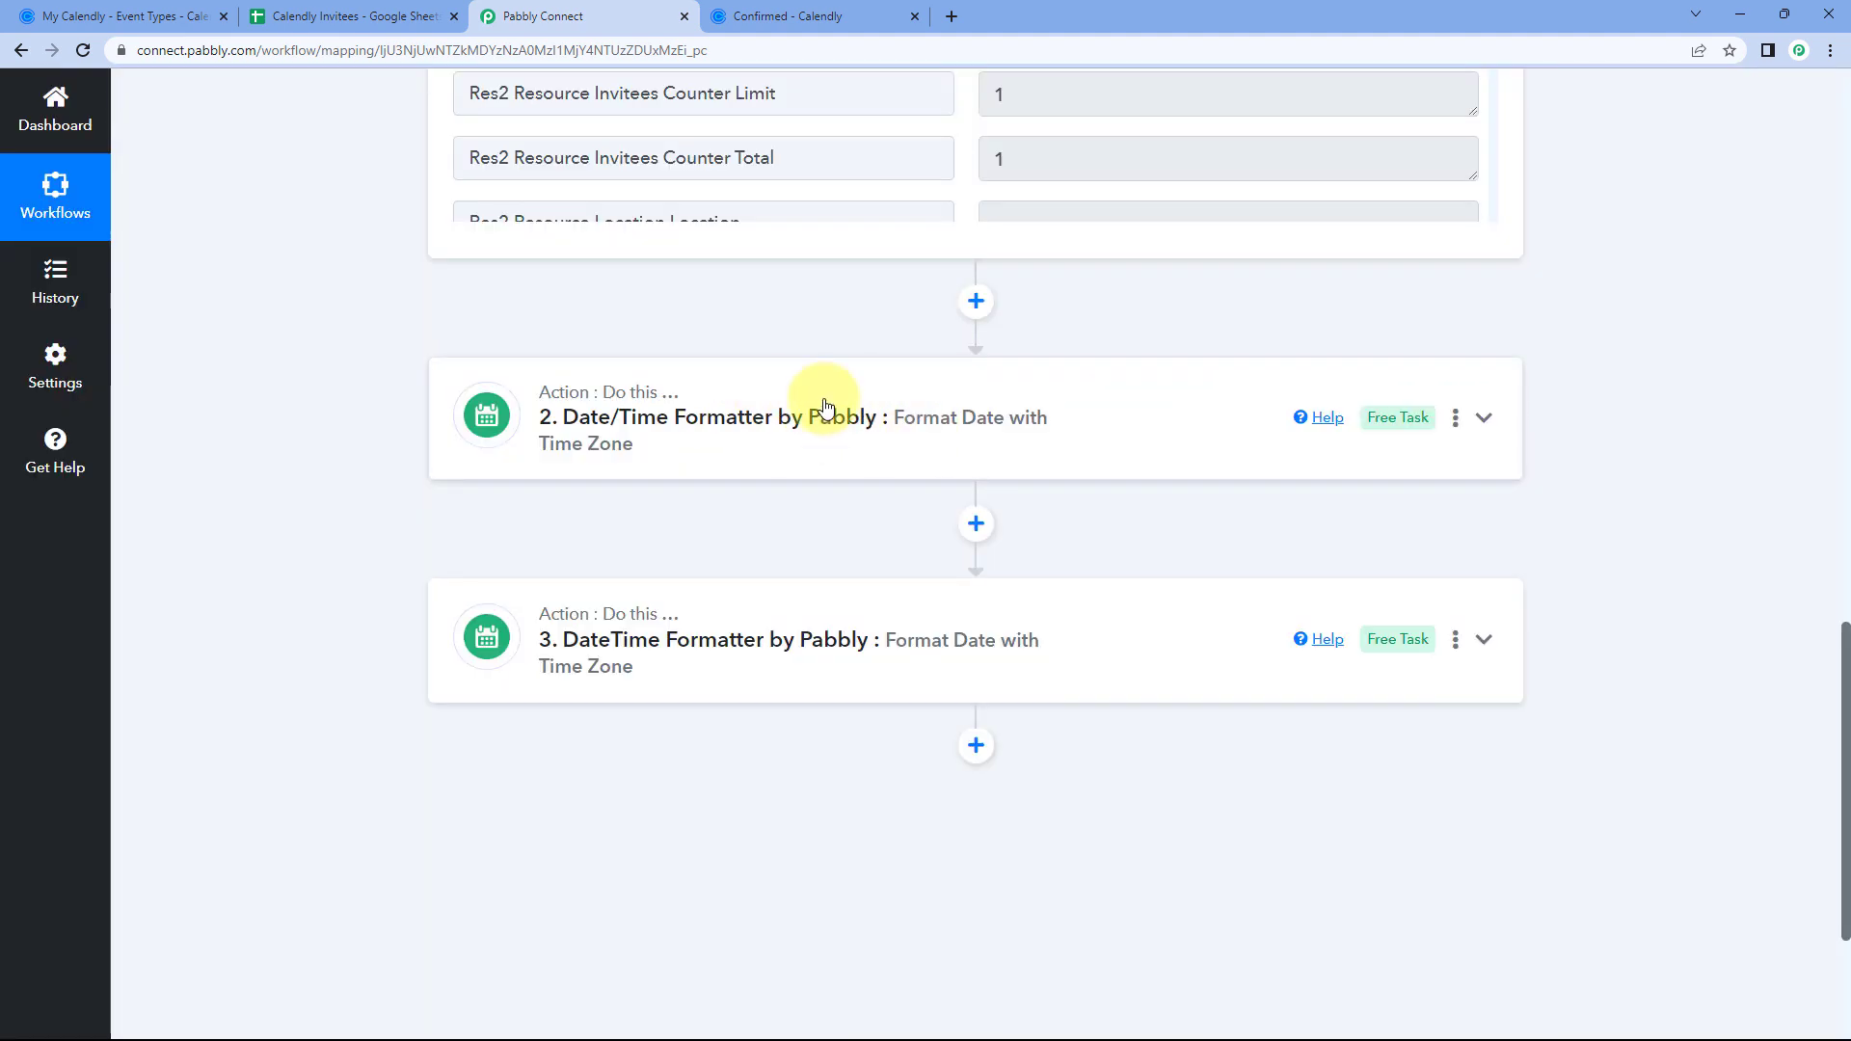
- Expand the pasted formatter step and clear the Res2 Resource Start Time mapping from its Date field
click(721, 427)
click(733, 425)
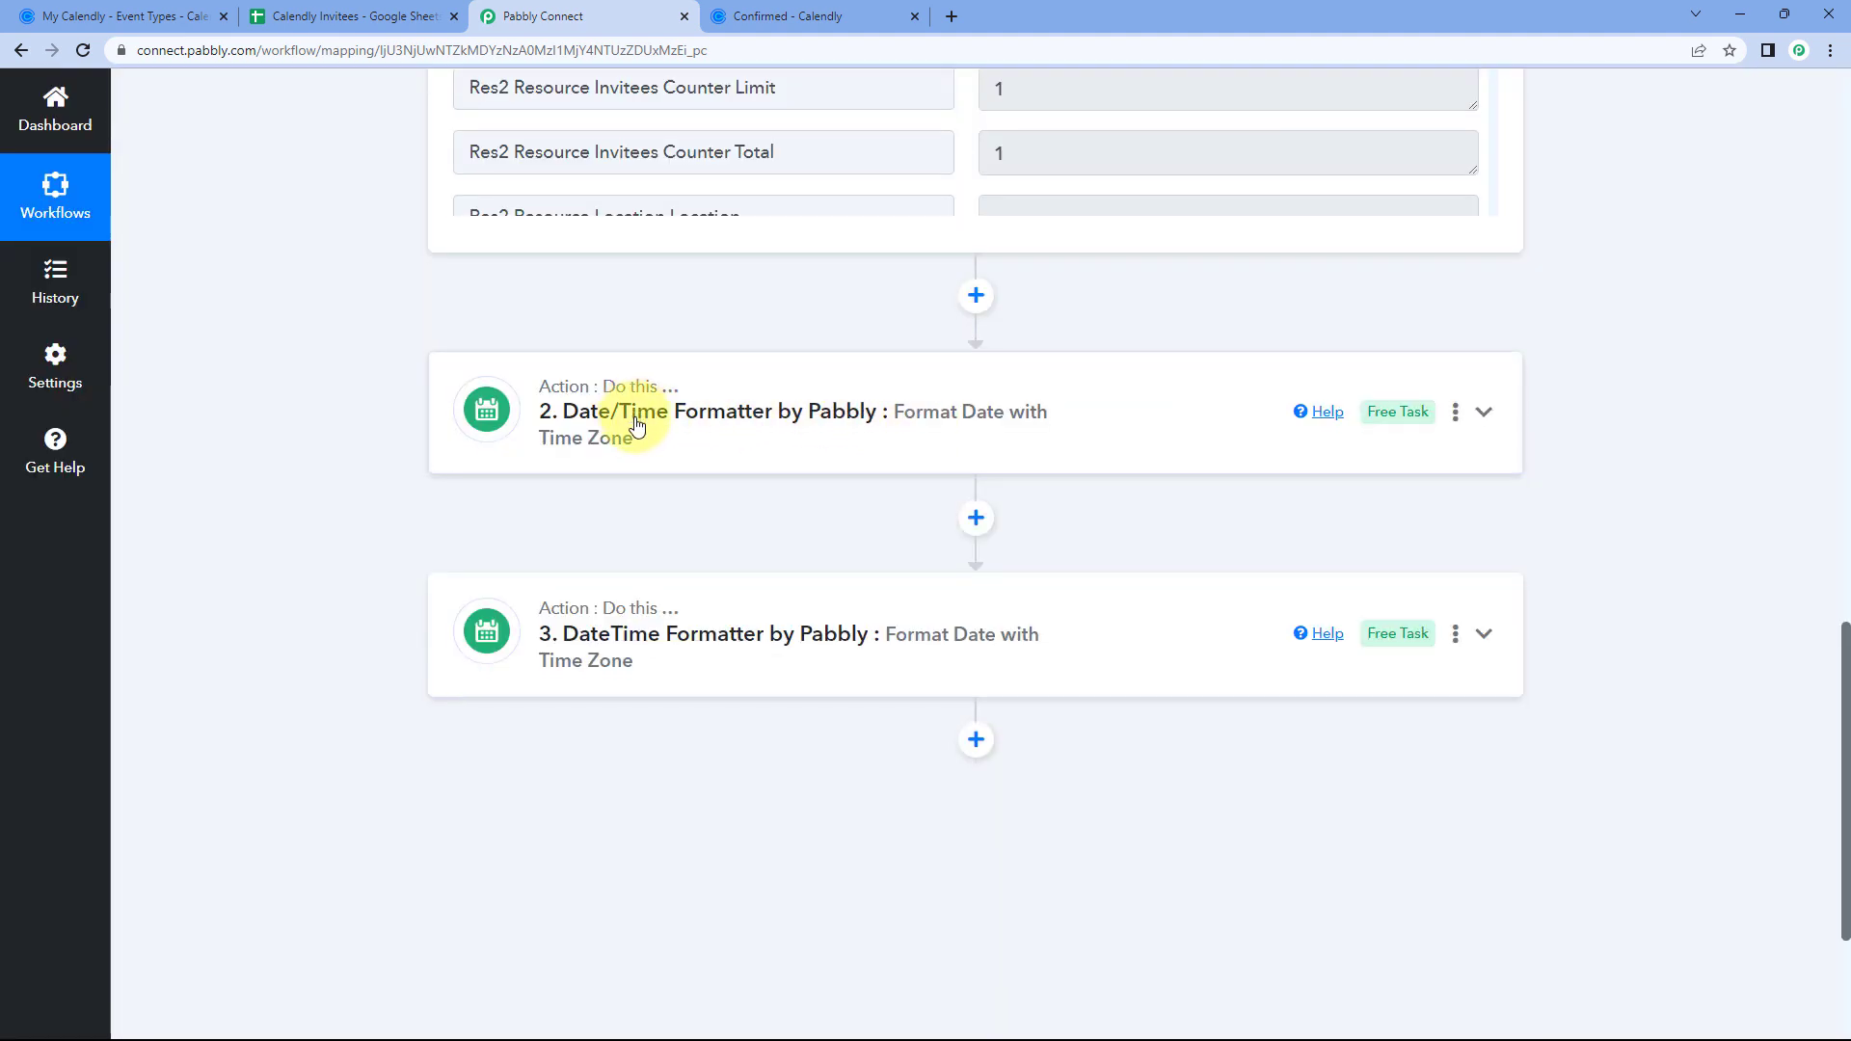
scroll(674, 453, down, 1)
click(849, 533)
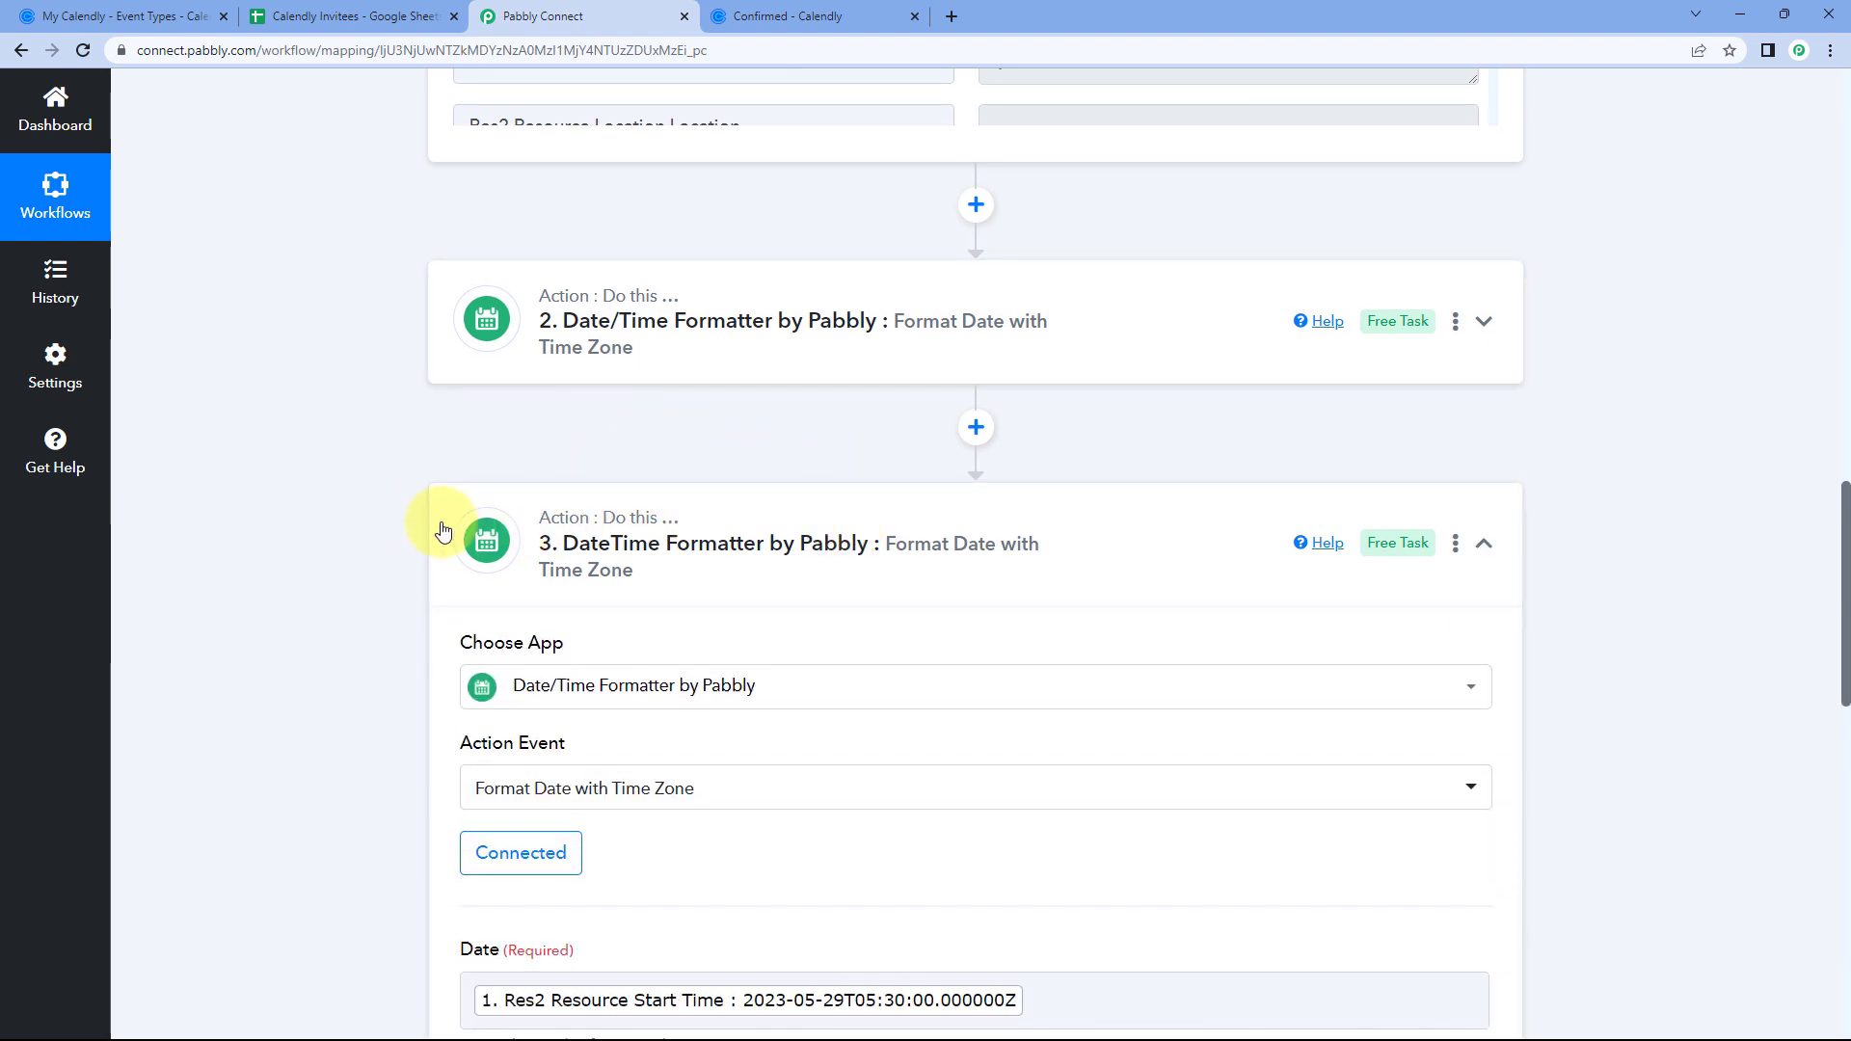
scroll(395, 516, down, 4)
scroll(423, 481, down, 2)
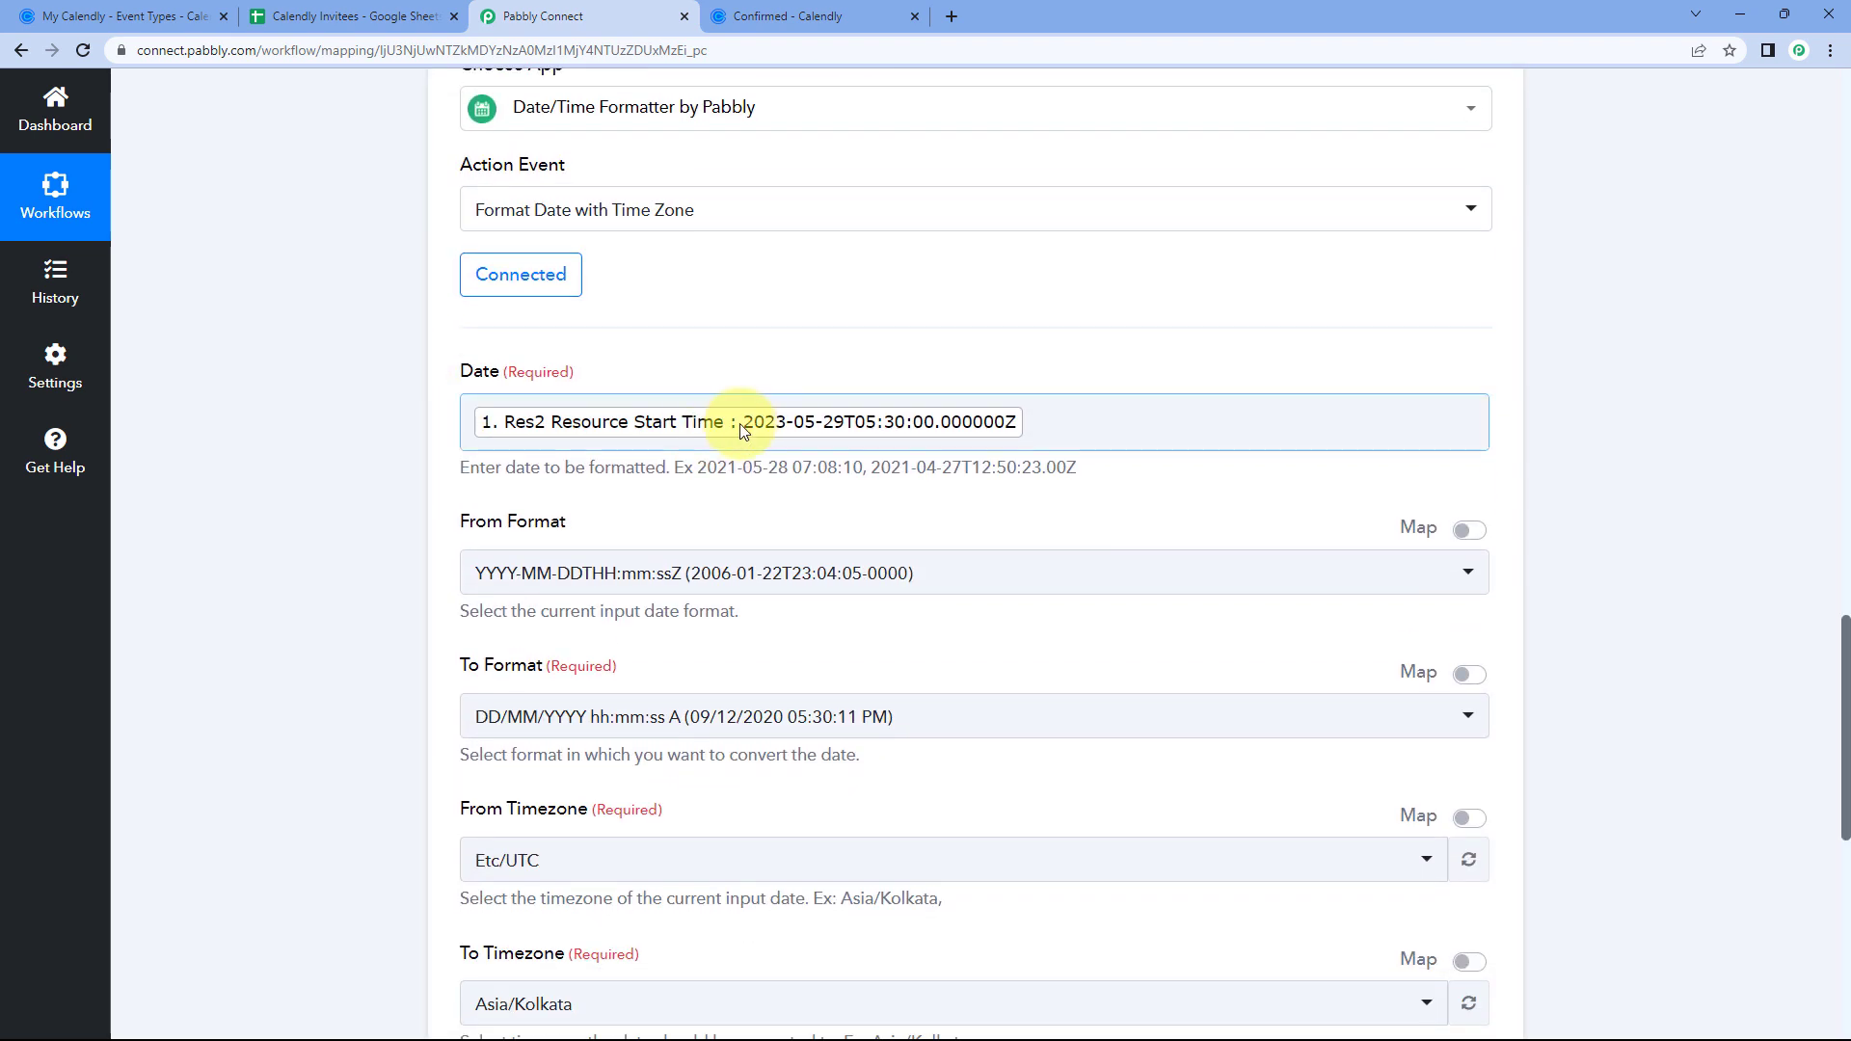
click(1080, 405)
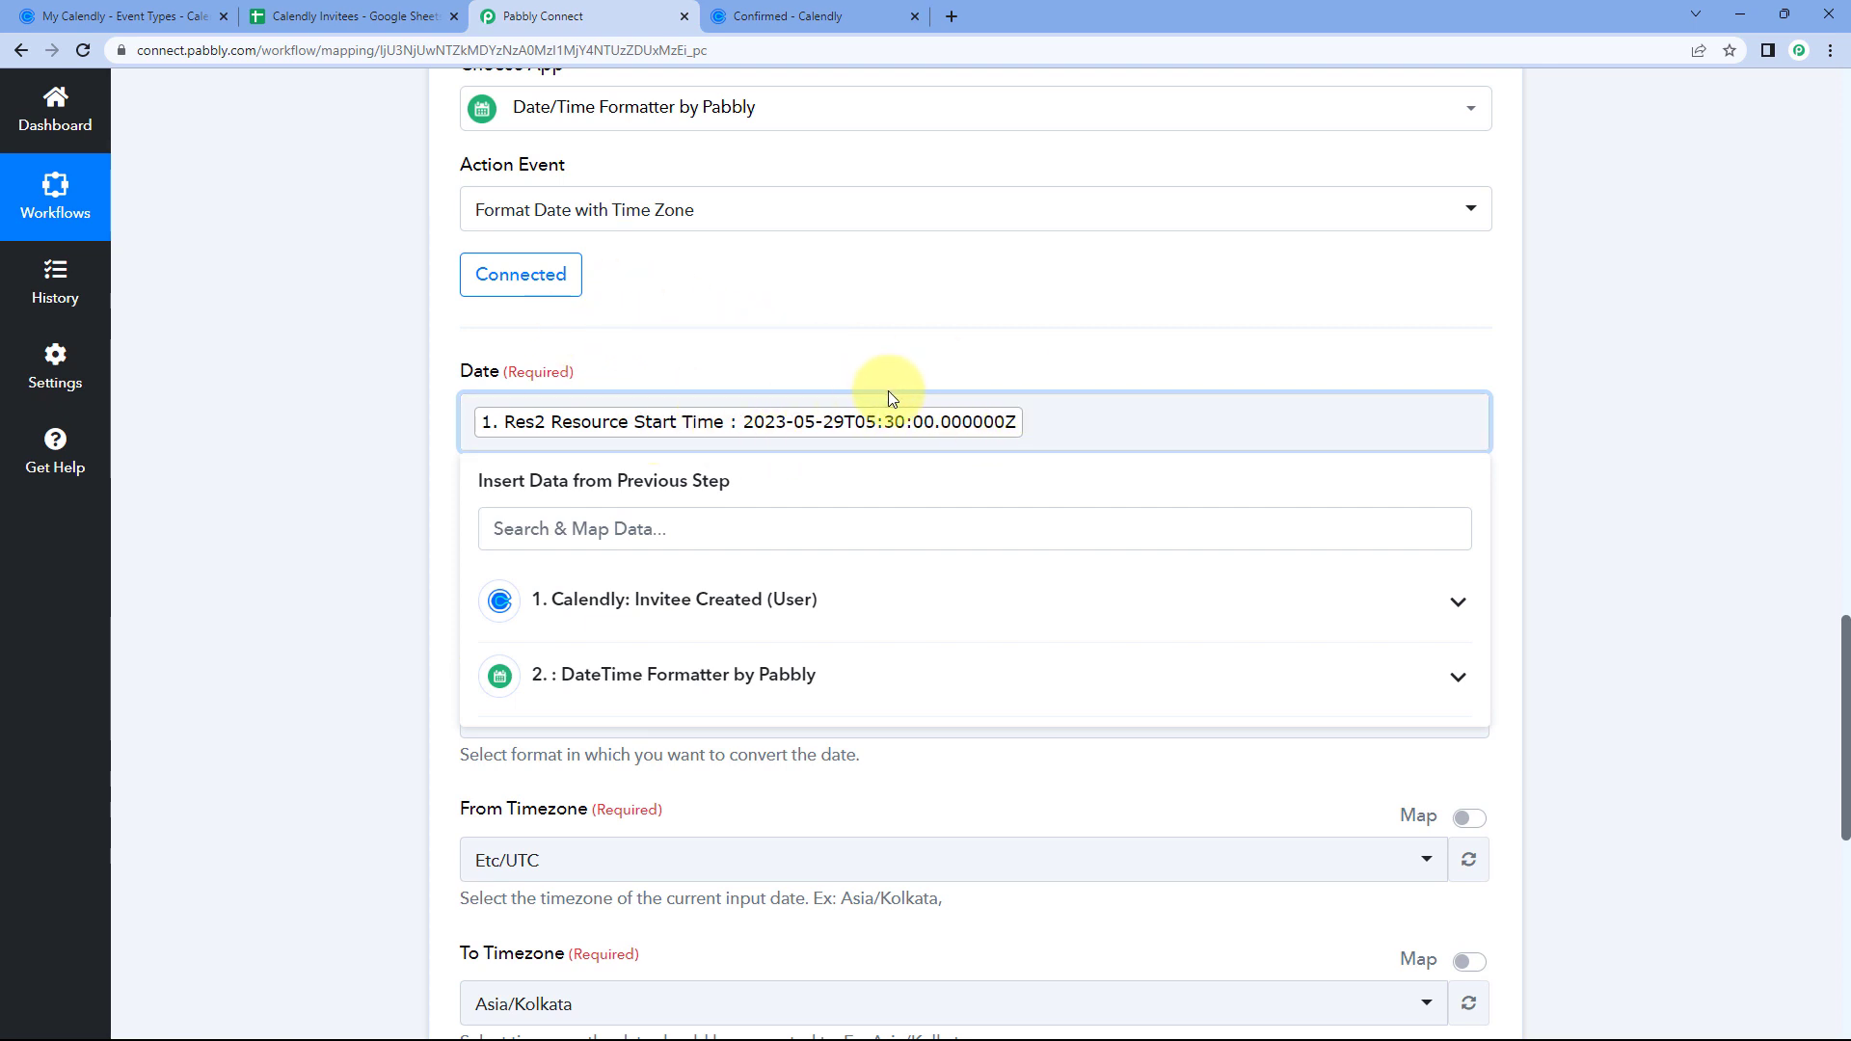
key(BackSpace)
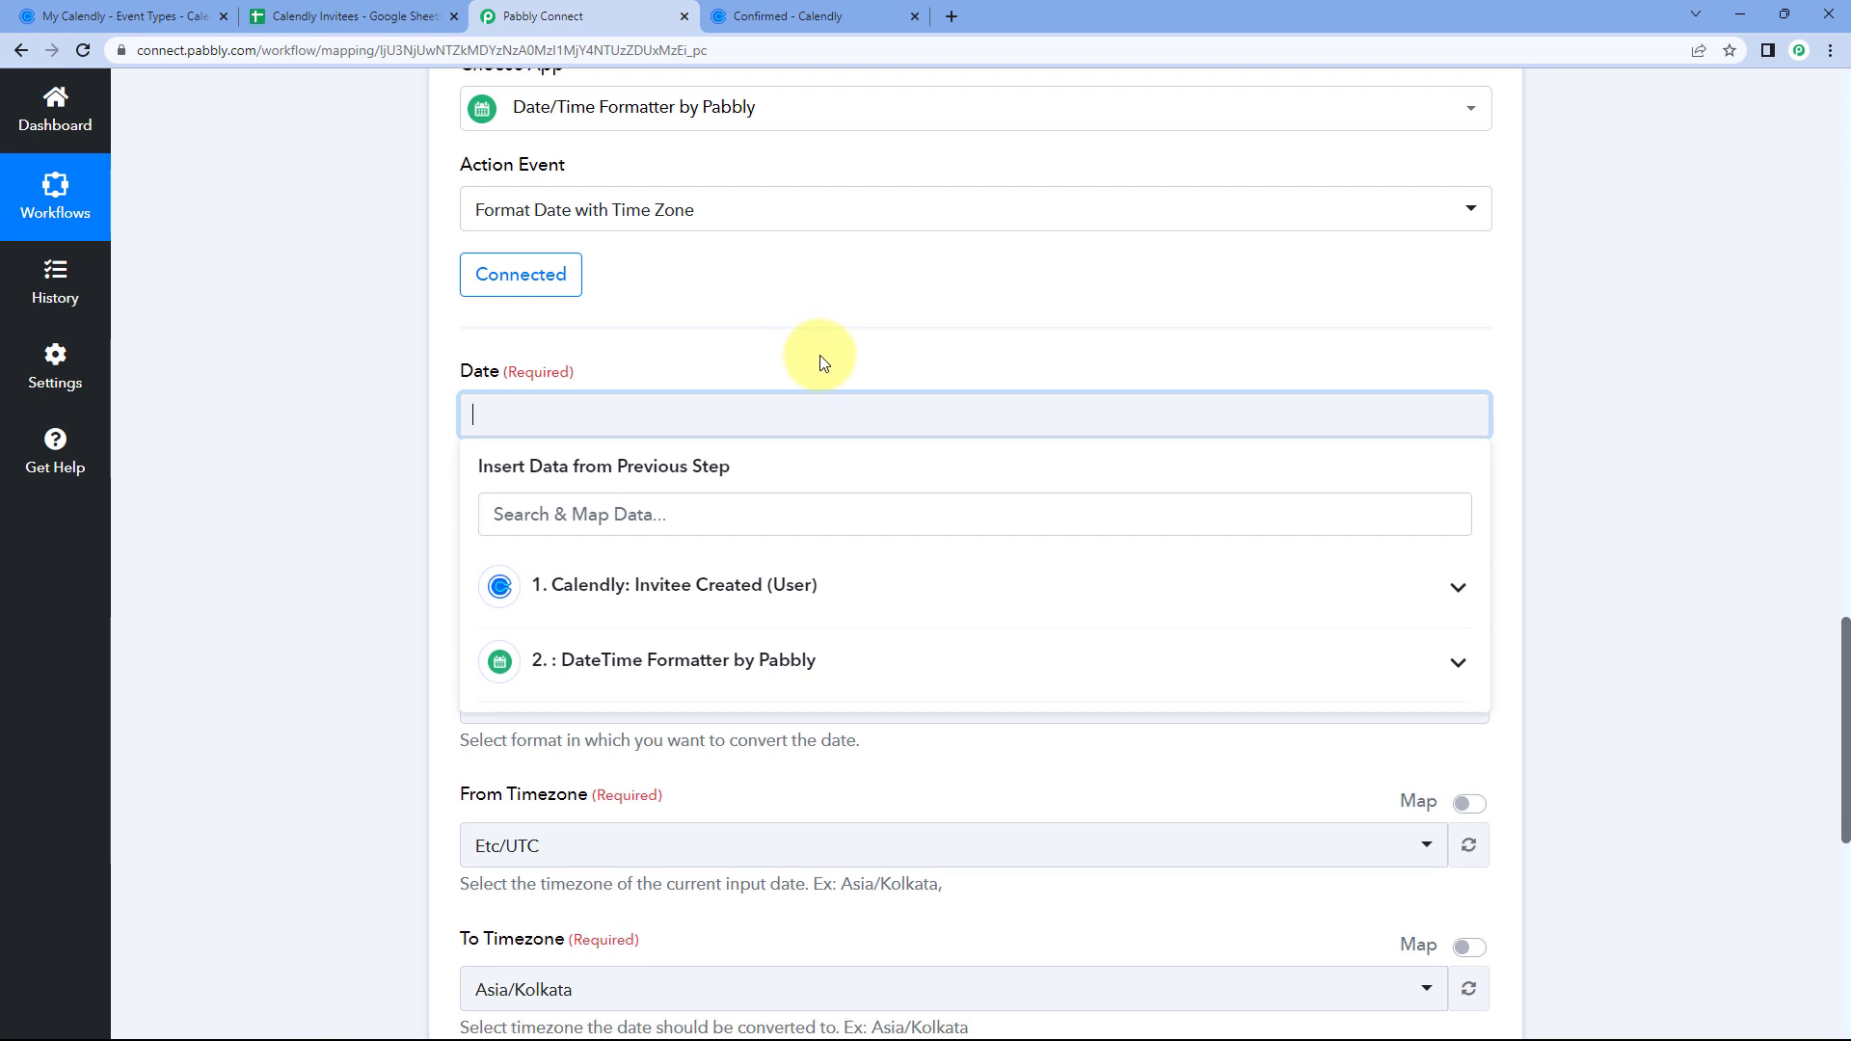
- Map Res2 Resource End Time from the Calendly Invitee Created trigger into the pasted formatter's Date field
scroll(714, 328, down, 1)
scroll(607, 424, up, 1)
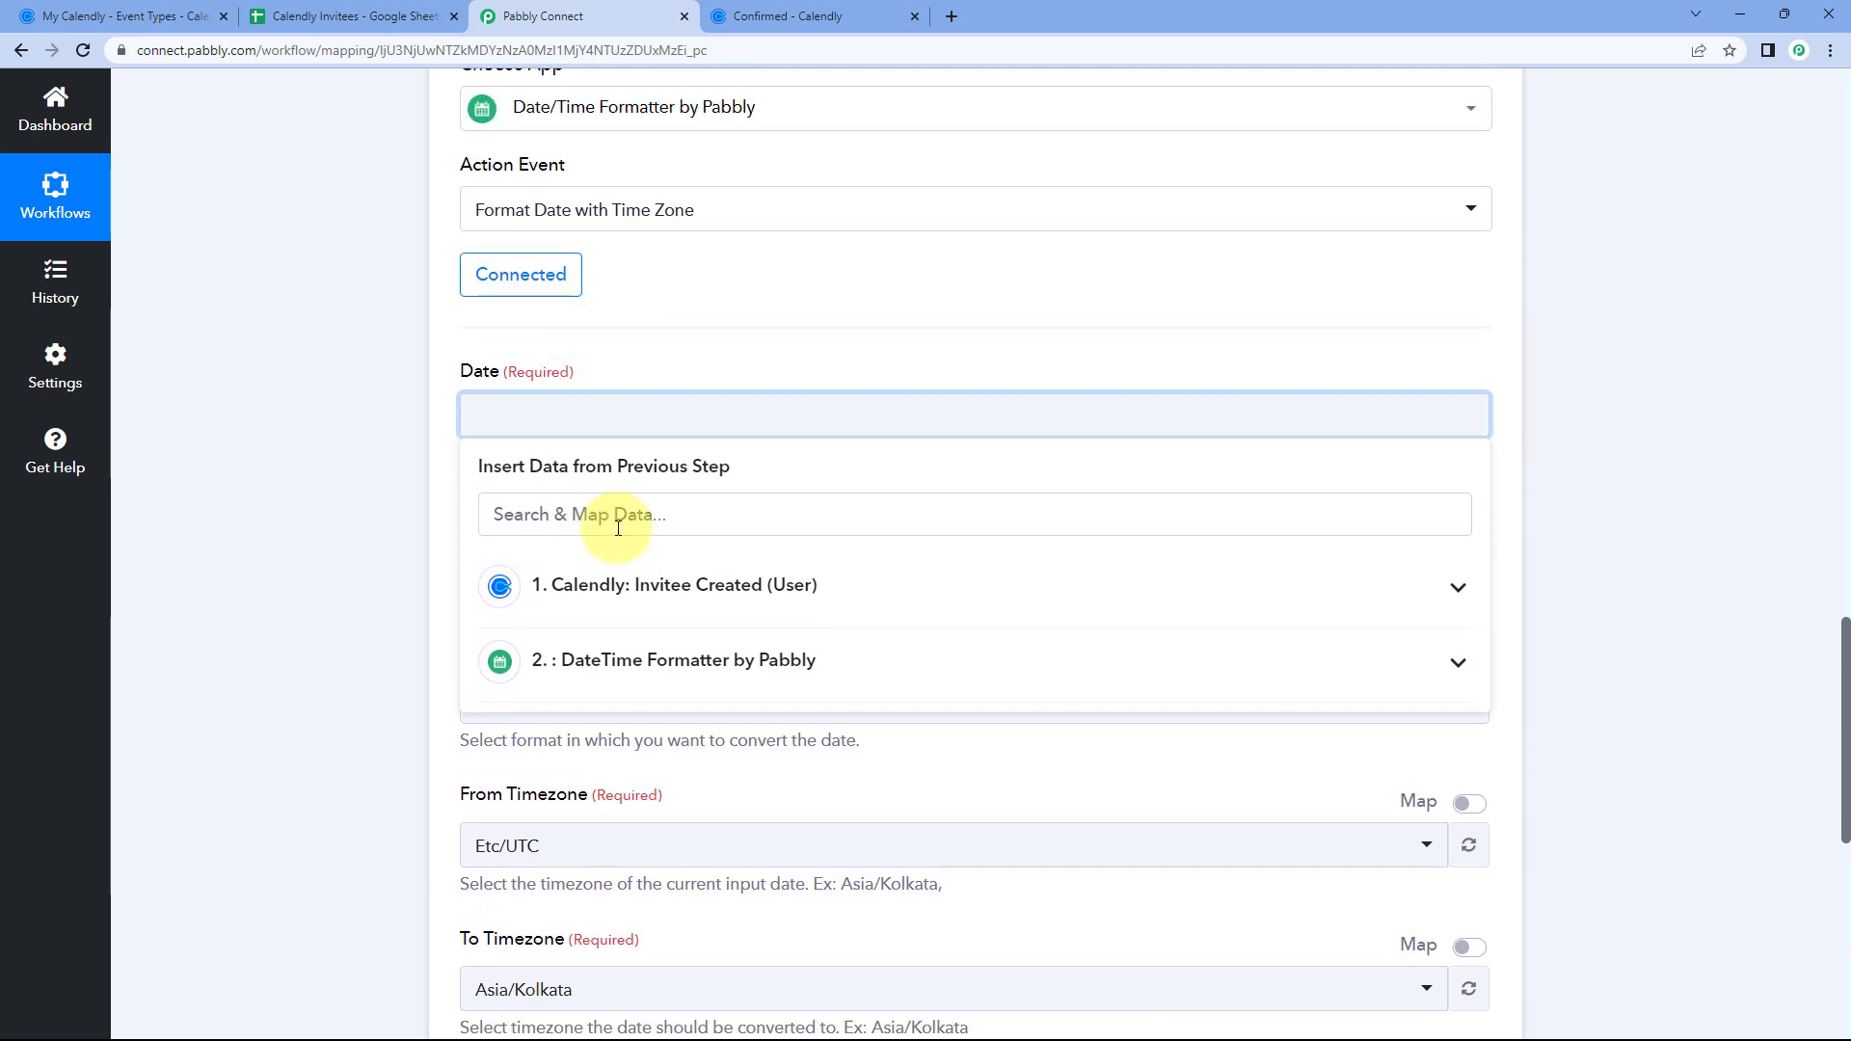
click(649, 585)
scroll(355, 541, down, 2)
scroll(356, 542, down, 1)
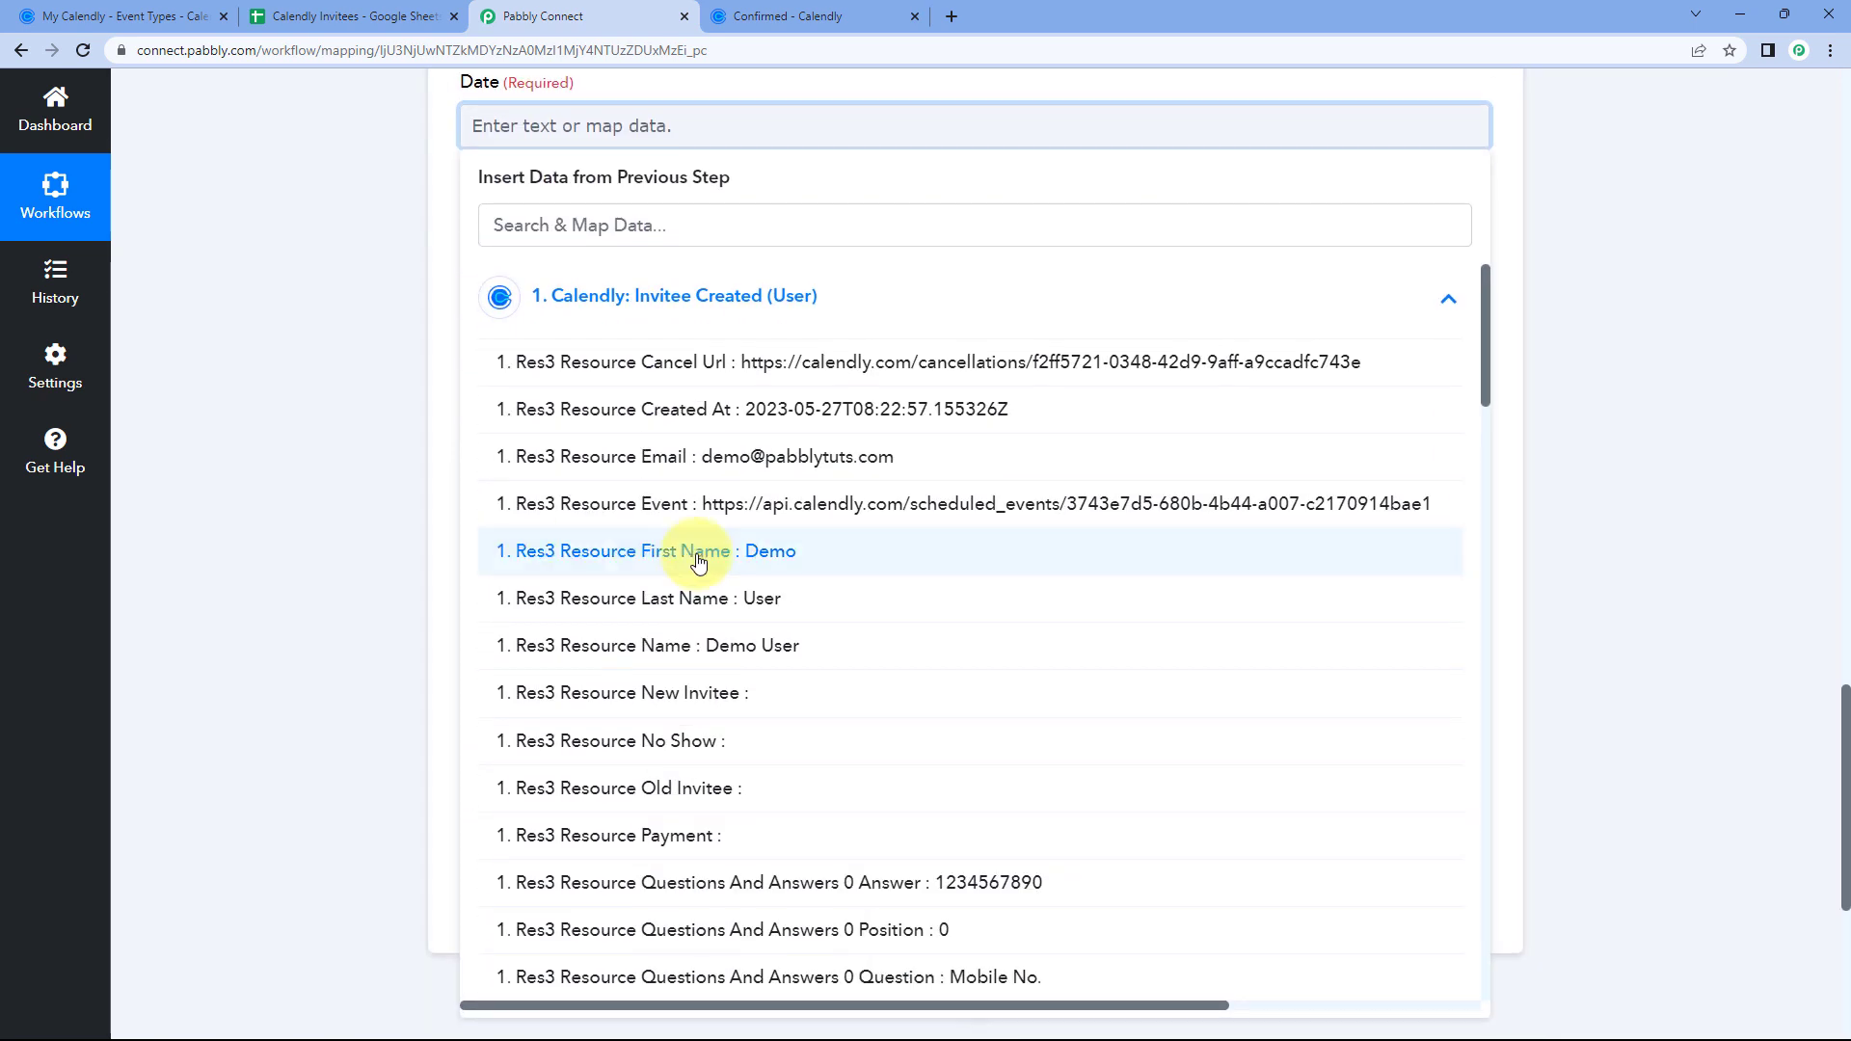
scroll(694, 541, down, 10)
scroll(714, 536, down, 3)
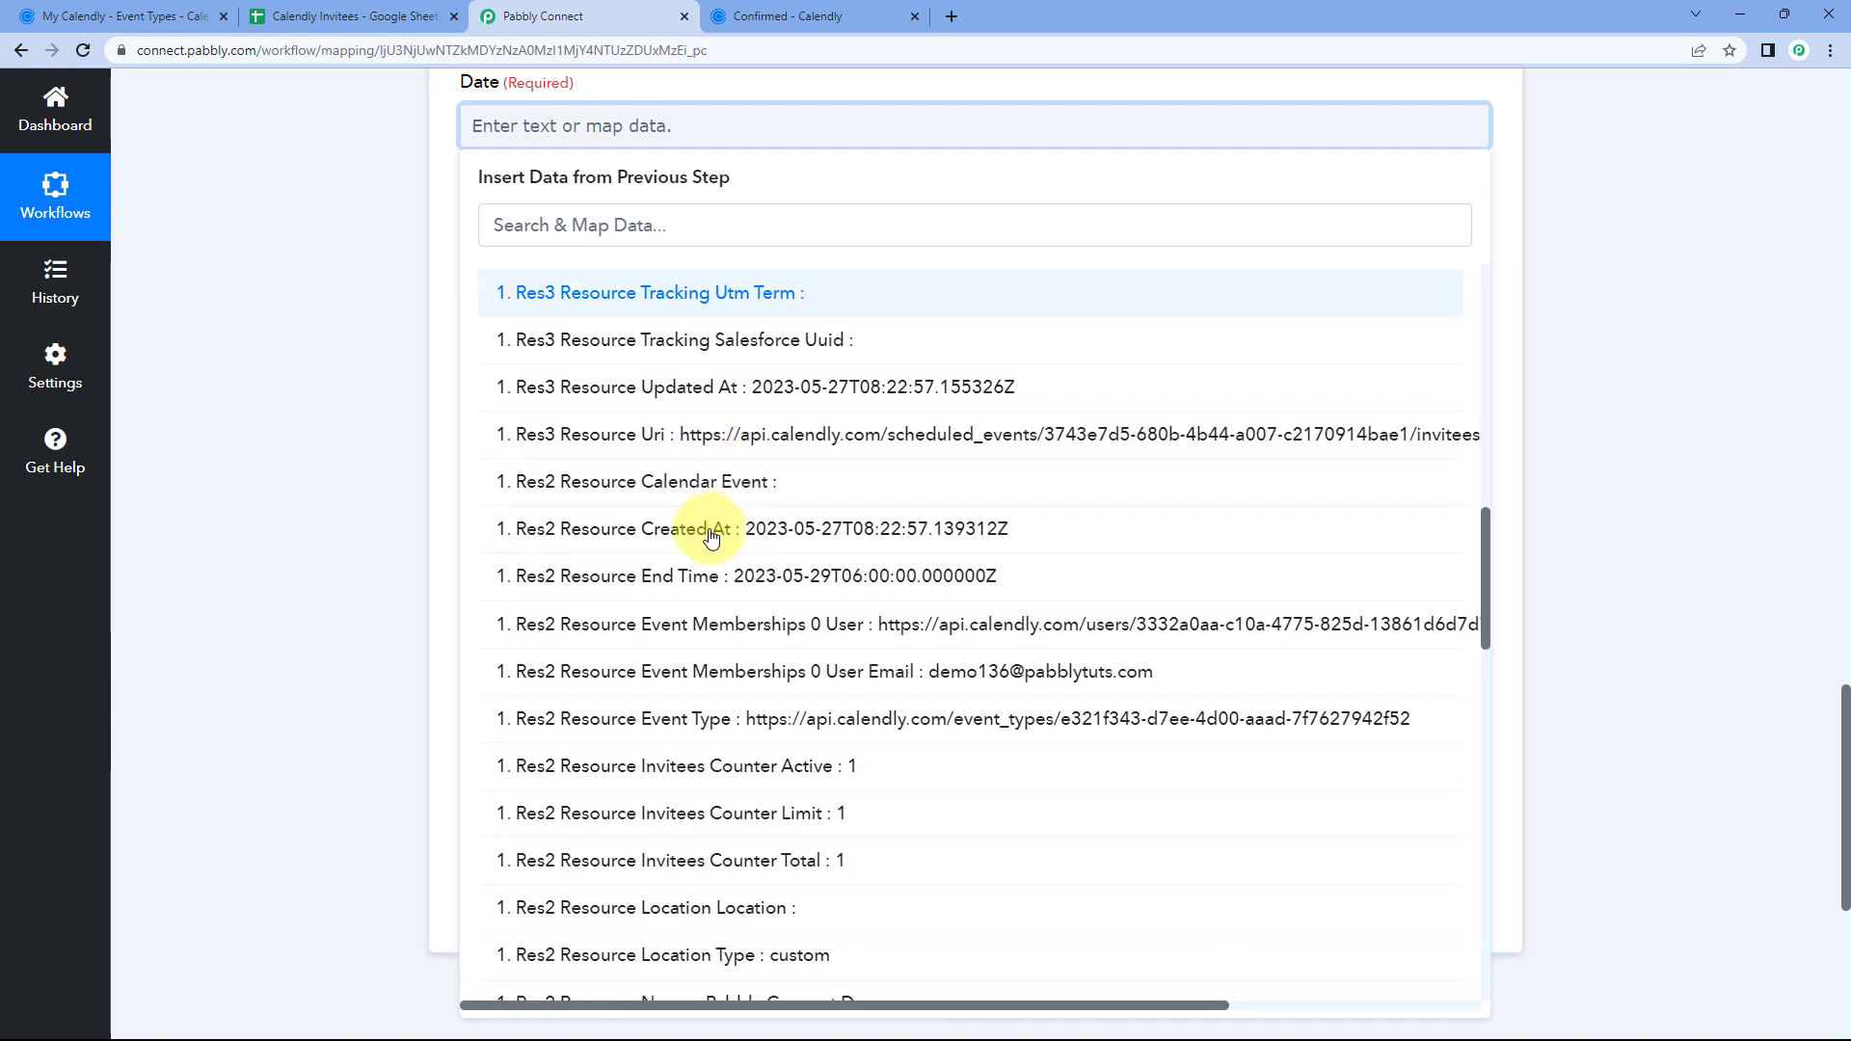
click(707, 583)
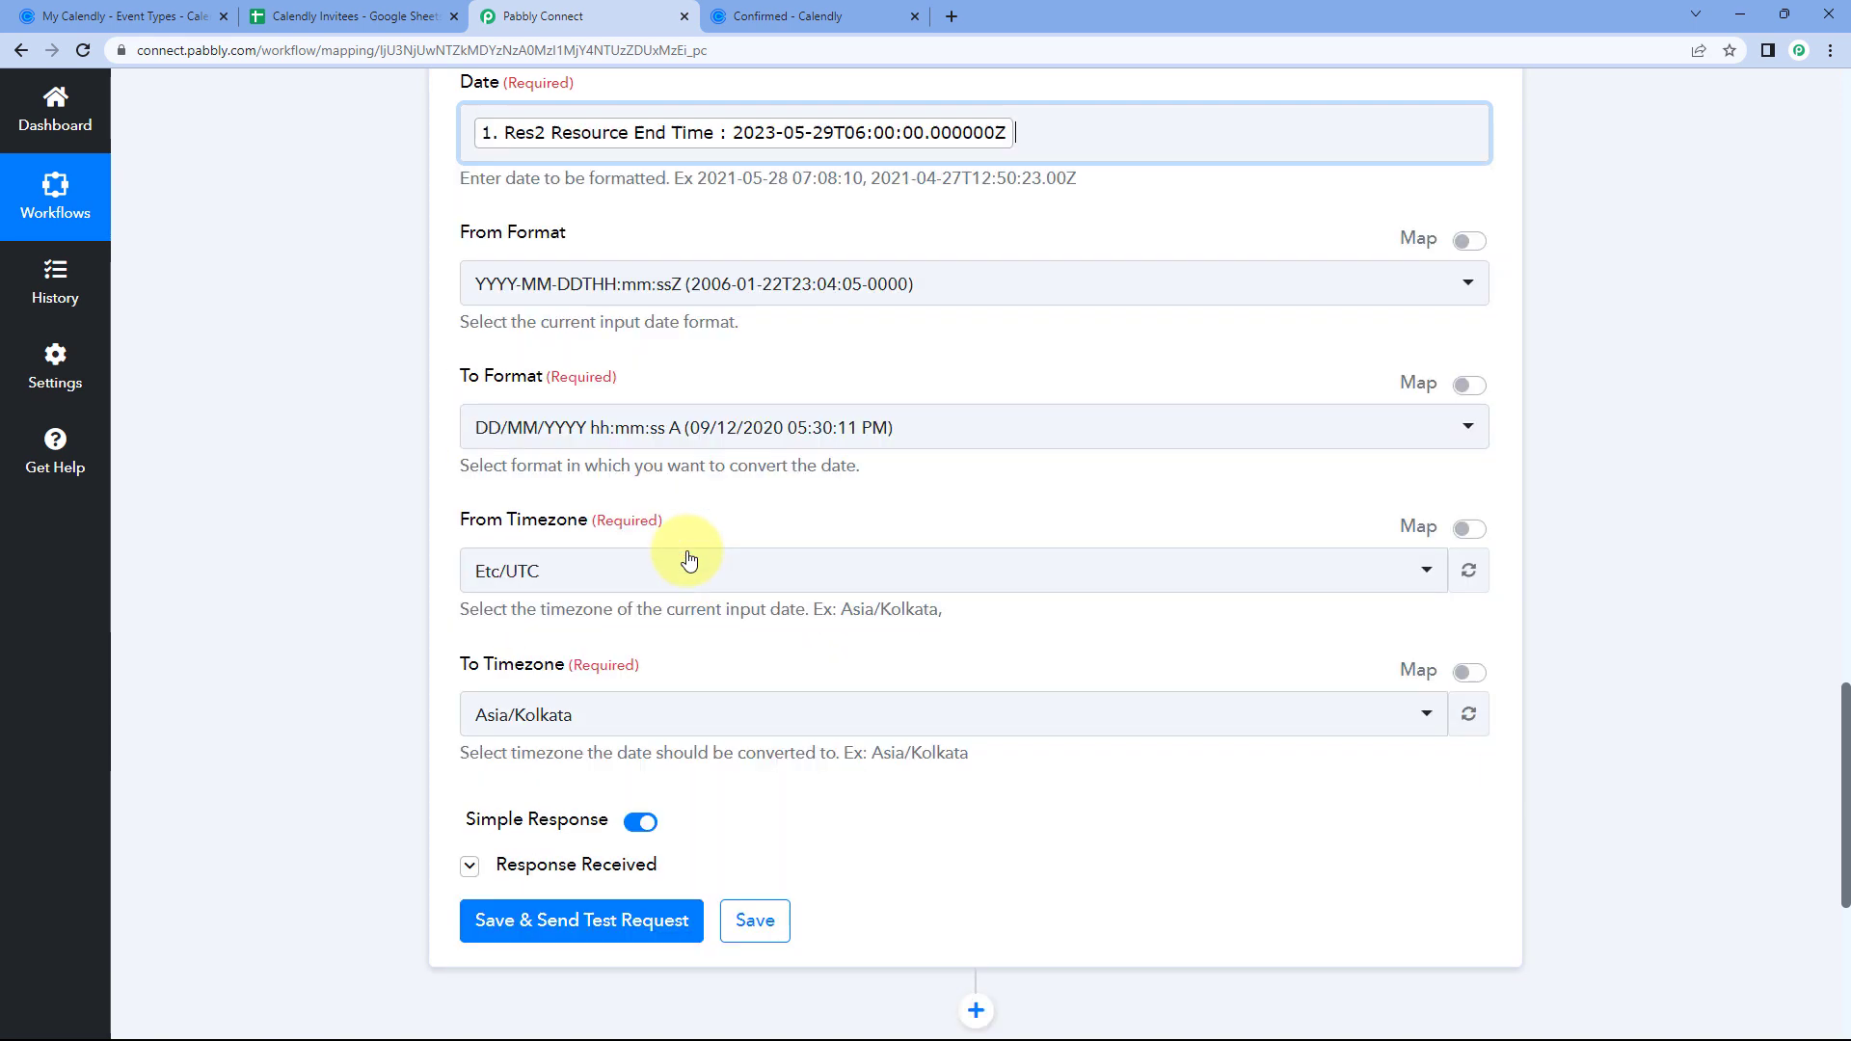
- Review the pasted formatter's date, format and timezone settings, and save the step with a test request
click(430, 297)
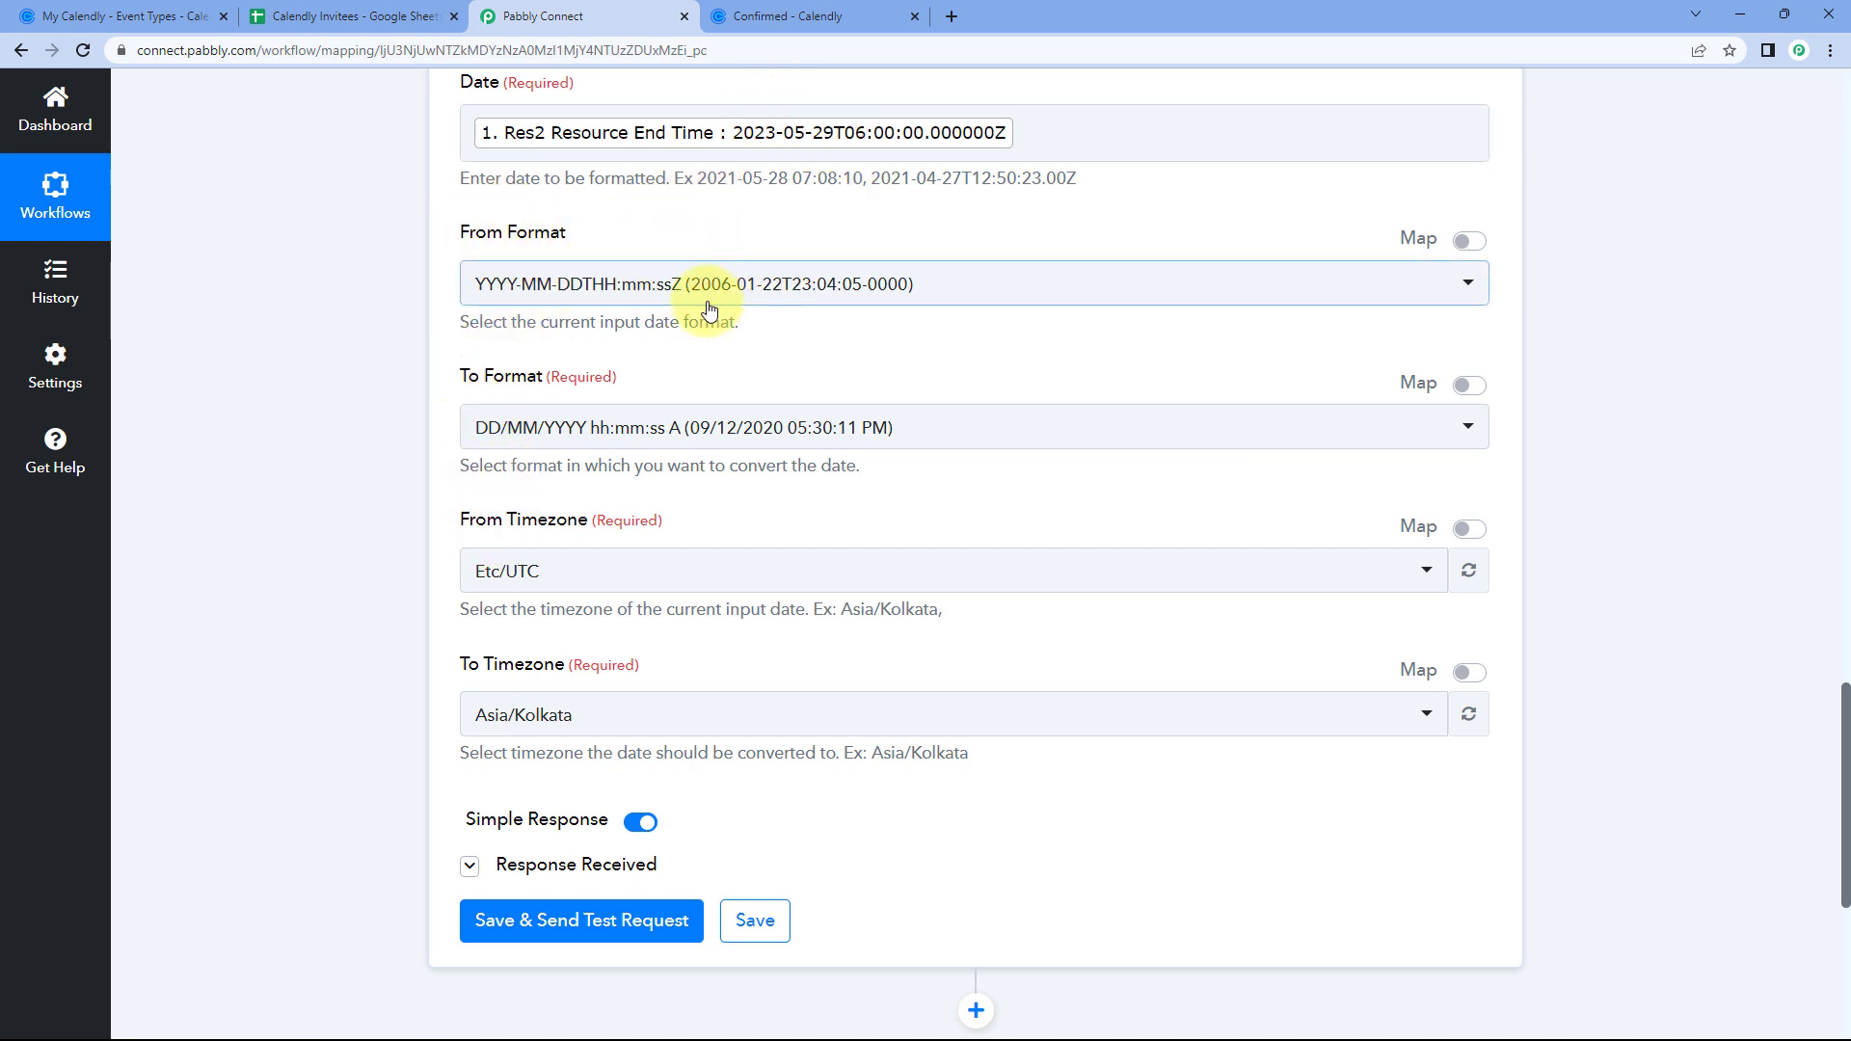
scroll(841, 306, down, 1)
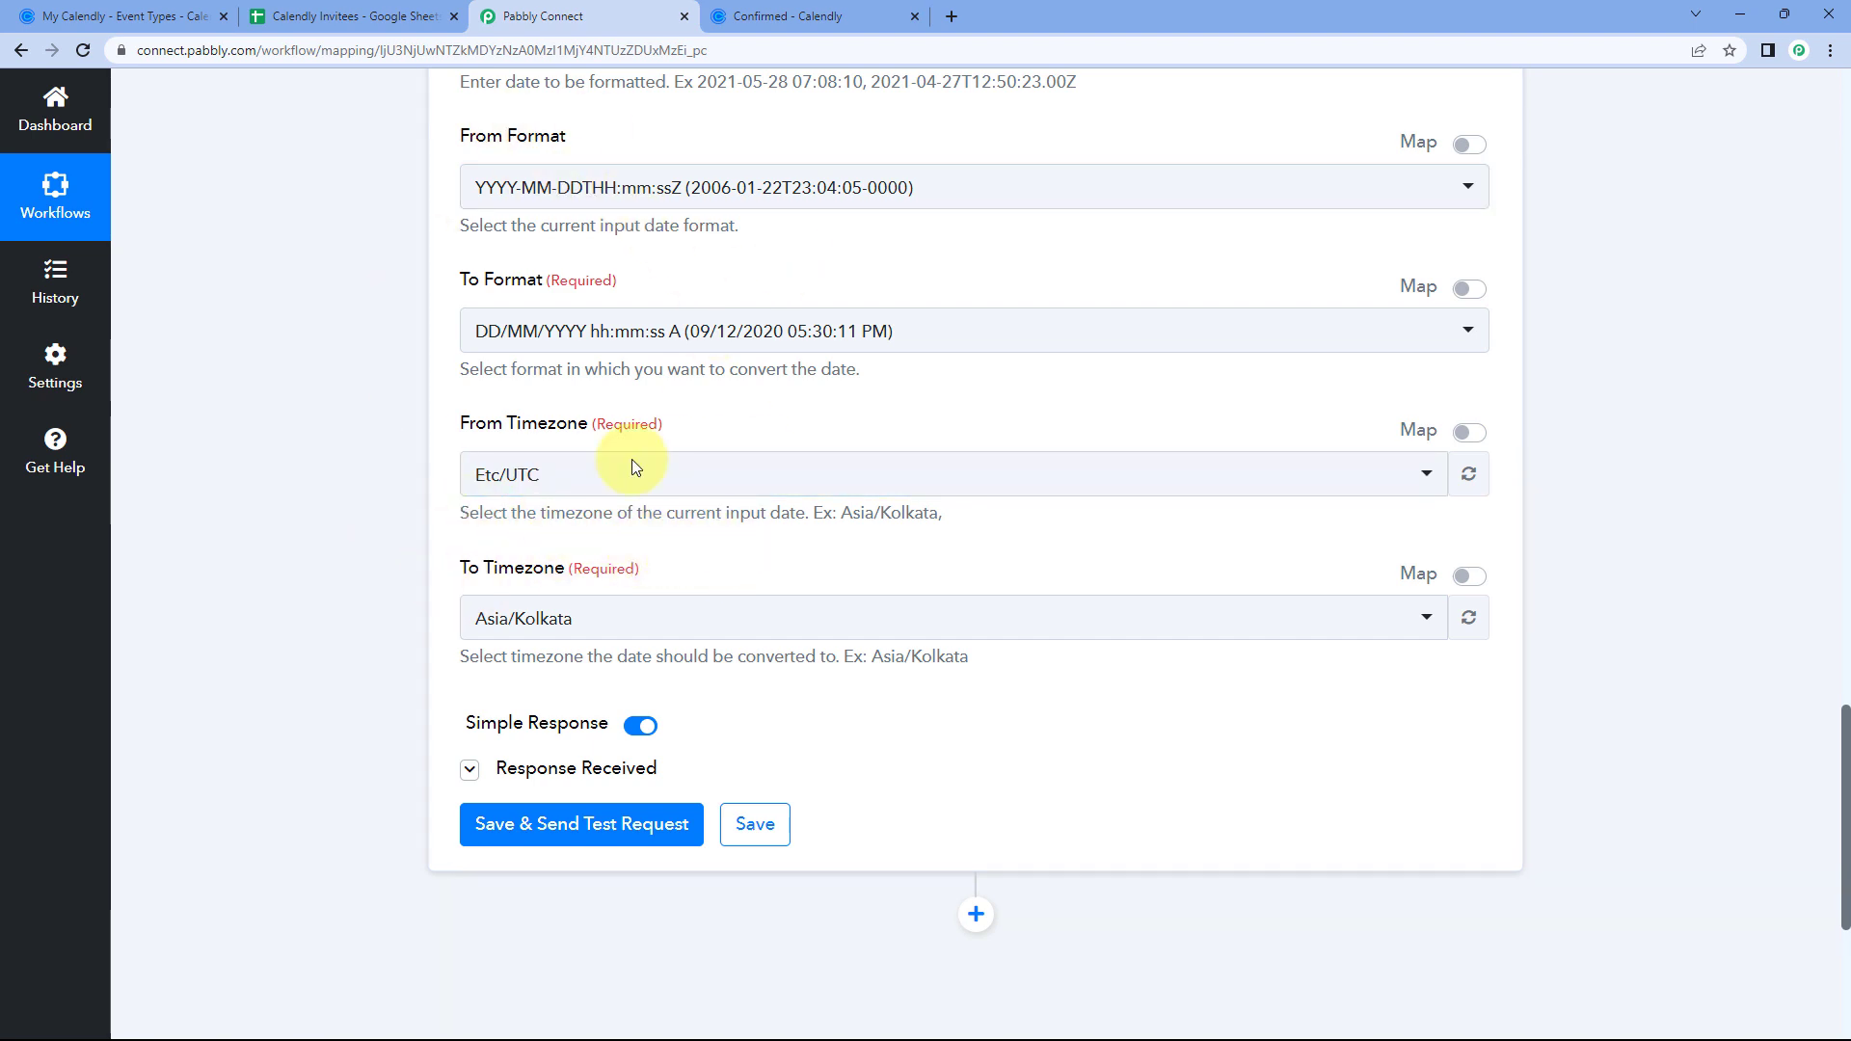
scroll(738, 280, up, 2)
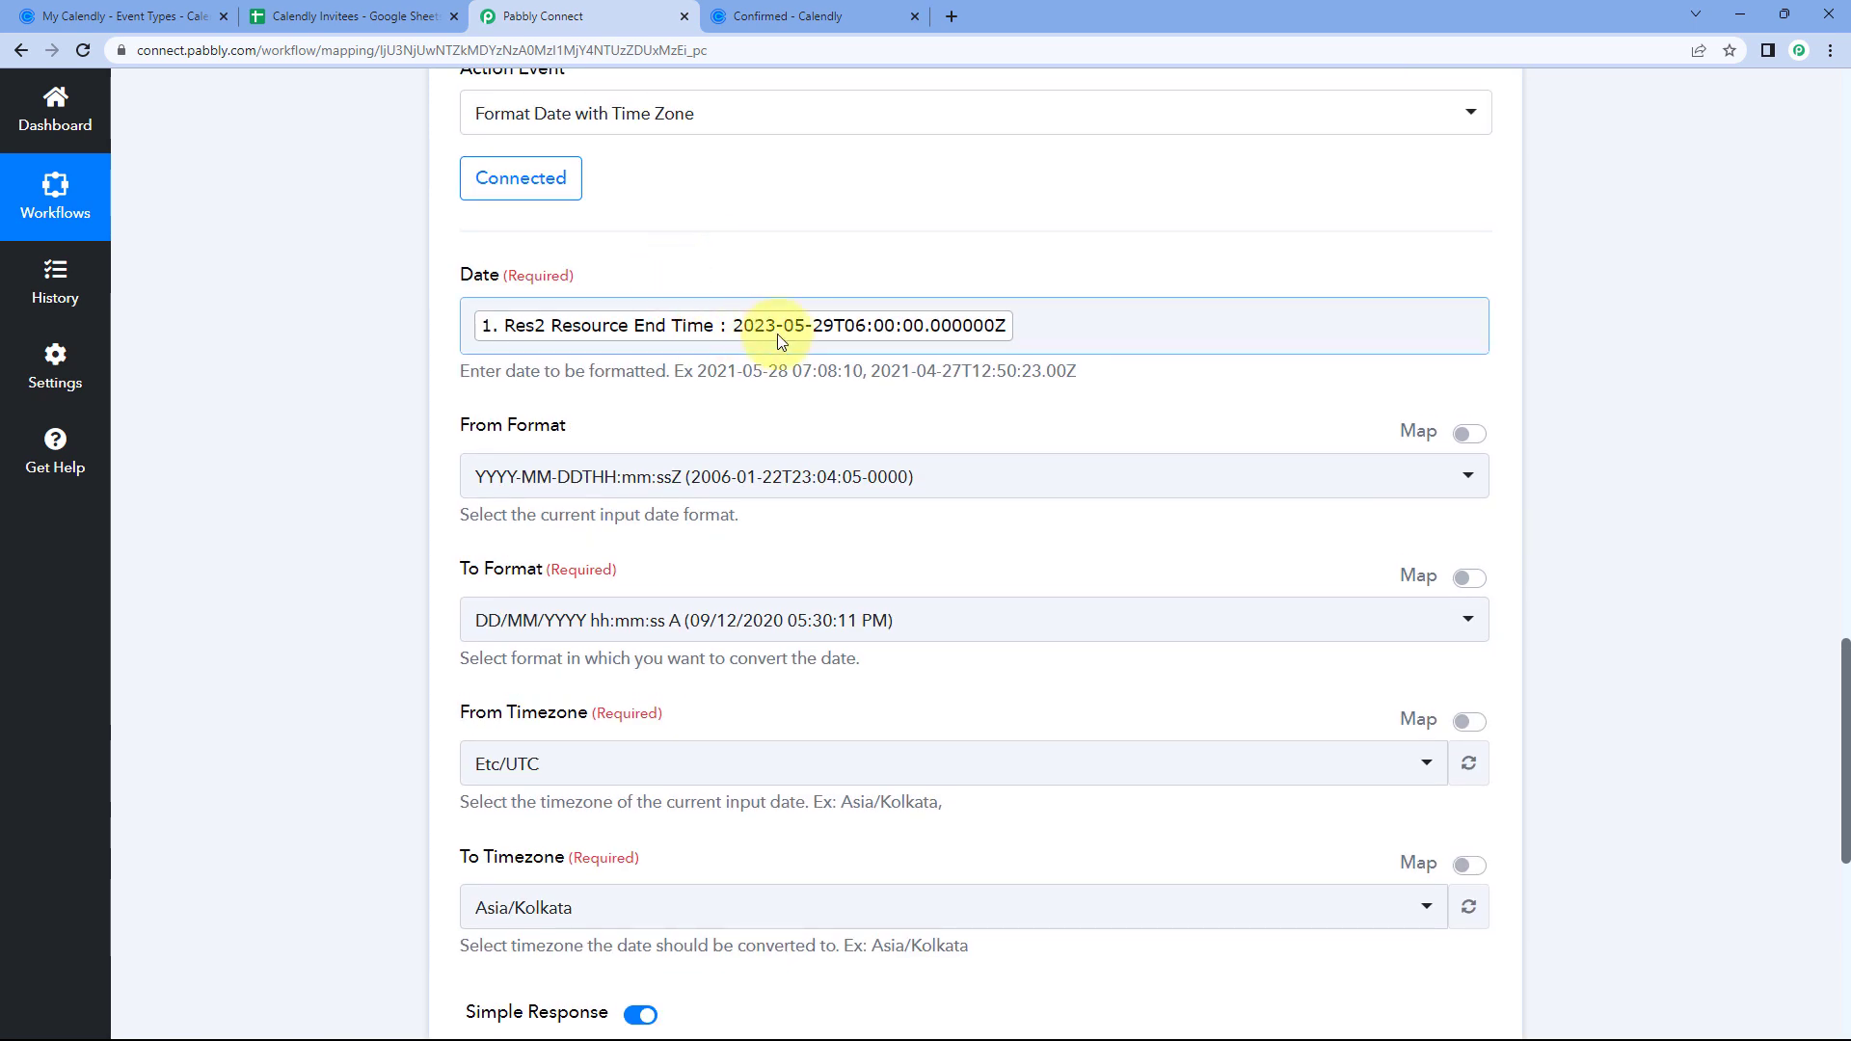
scroll(675, 280, down, 5)
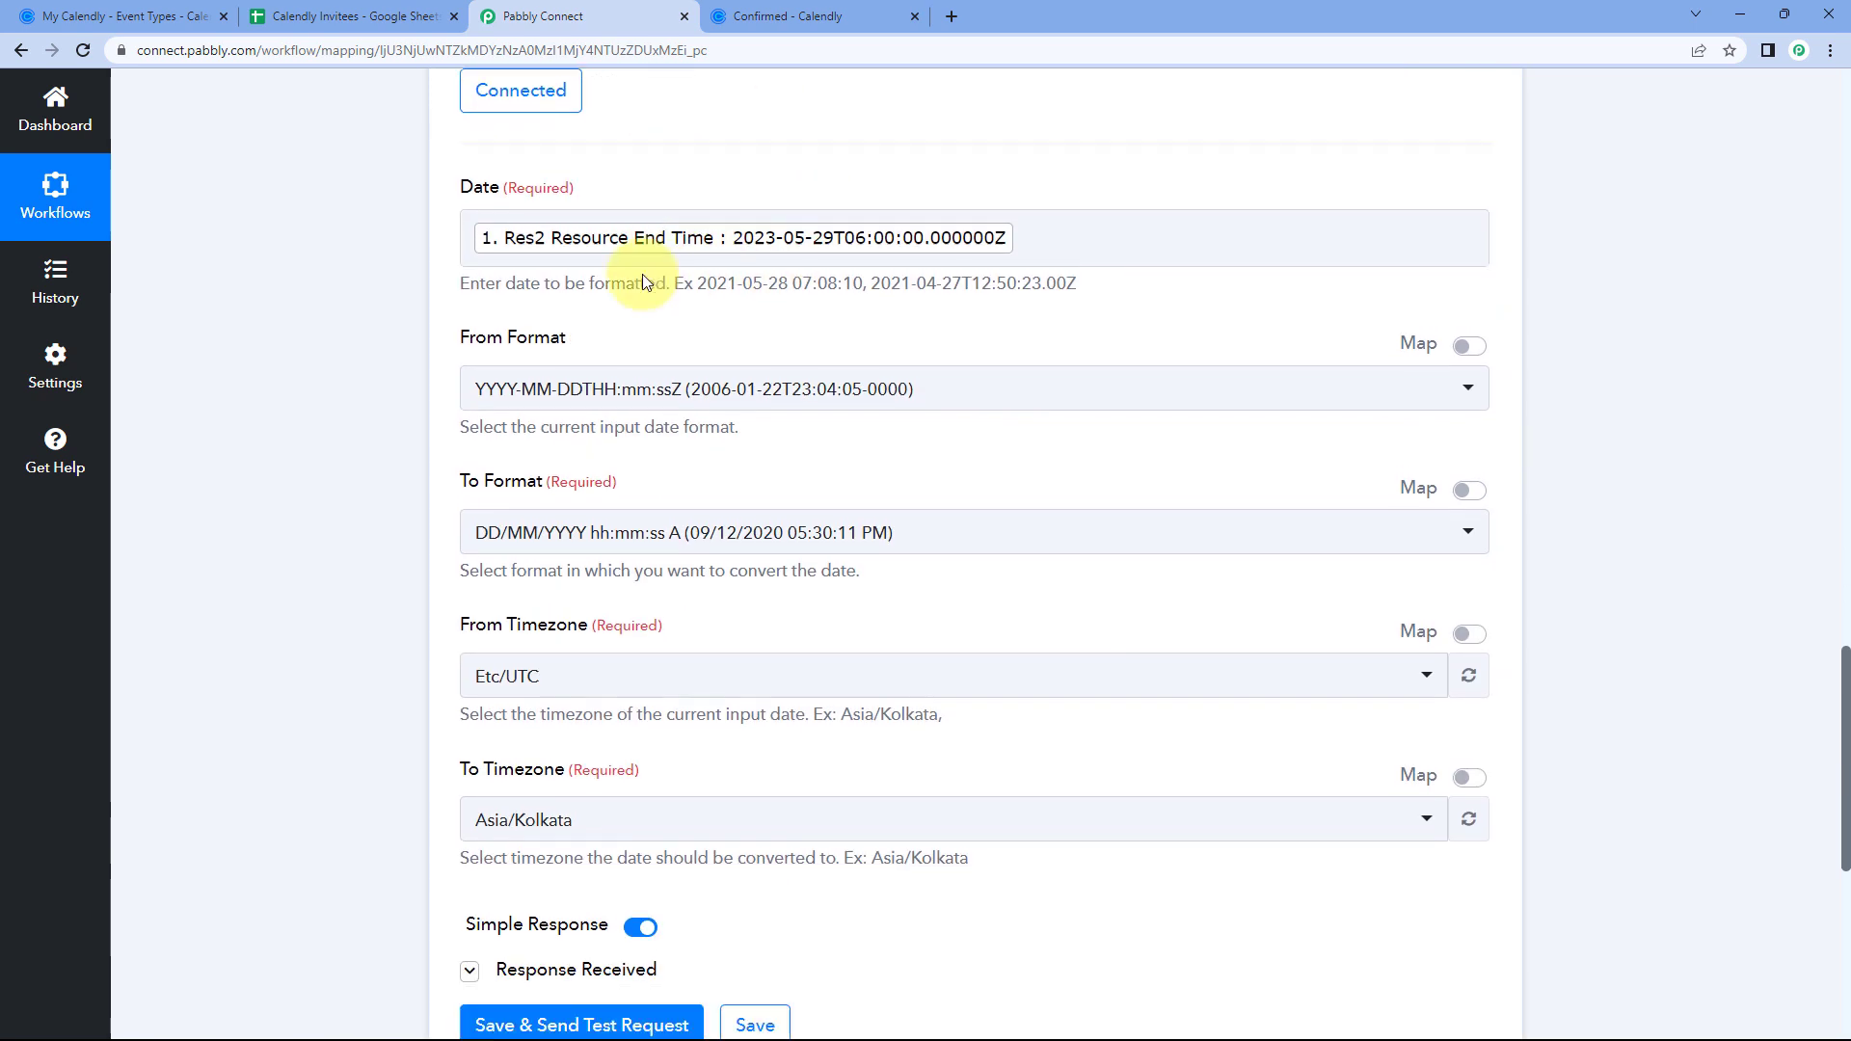
click(675, 622)
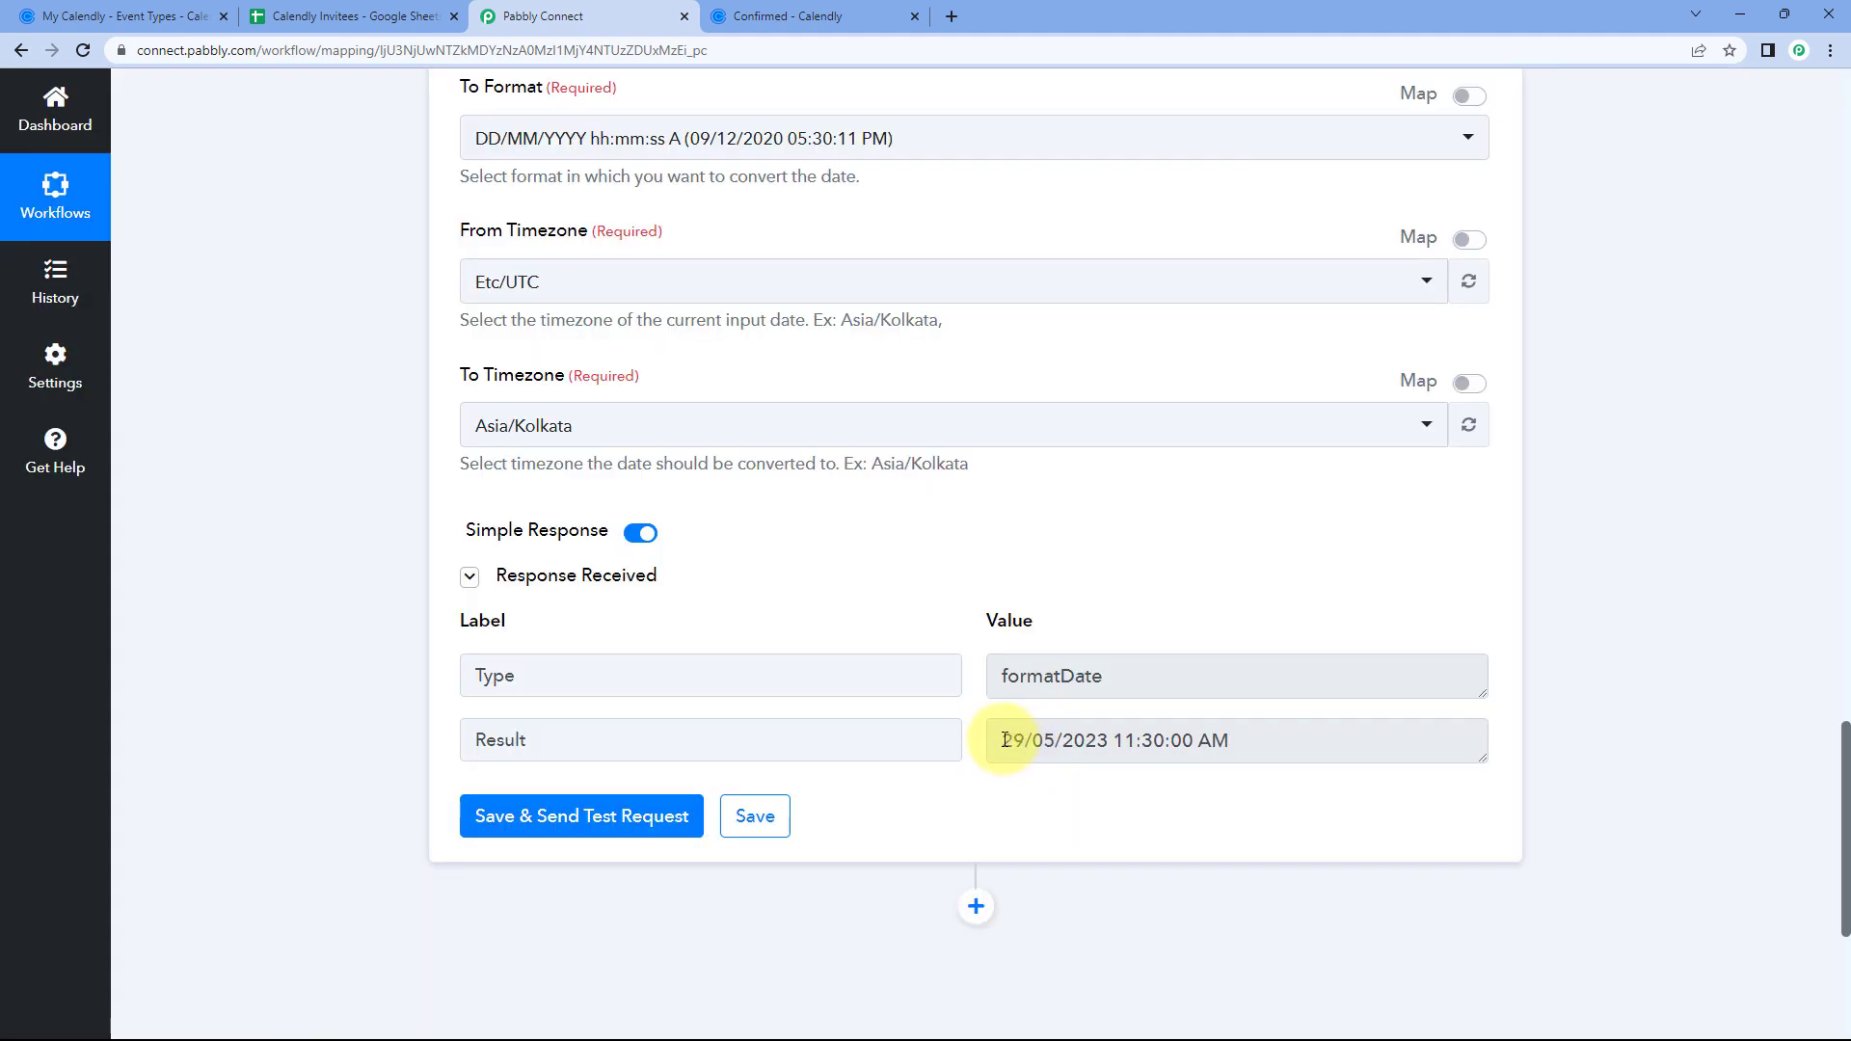
- Check the second formatter's Result value against the booked end time on the Calendly confirmation page, and return to Pabbly Connect
drag(1003, 740, 1215, 729)
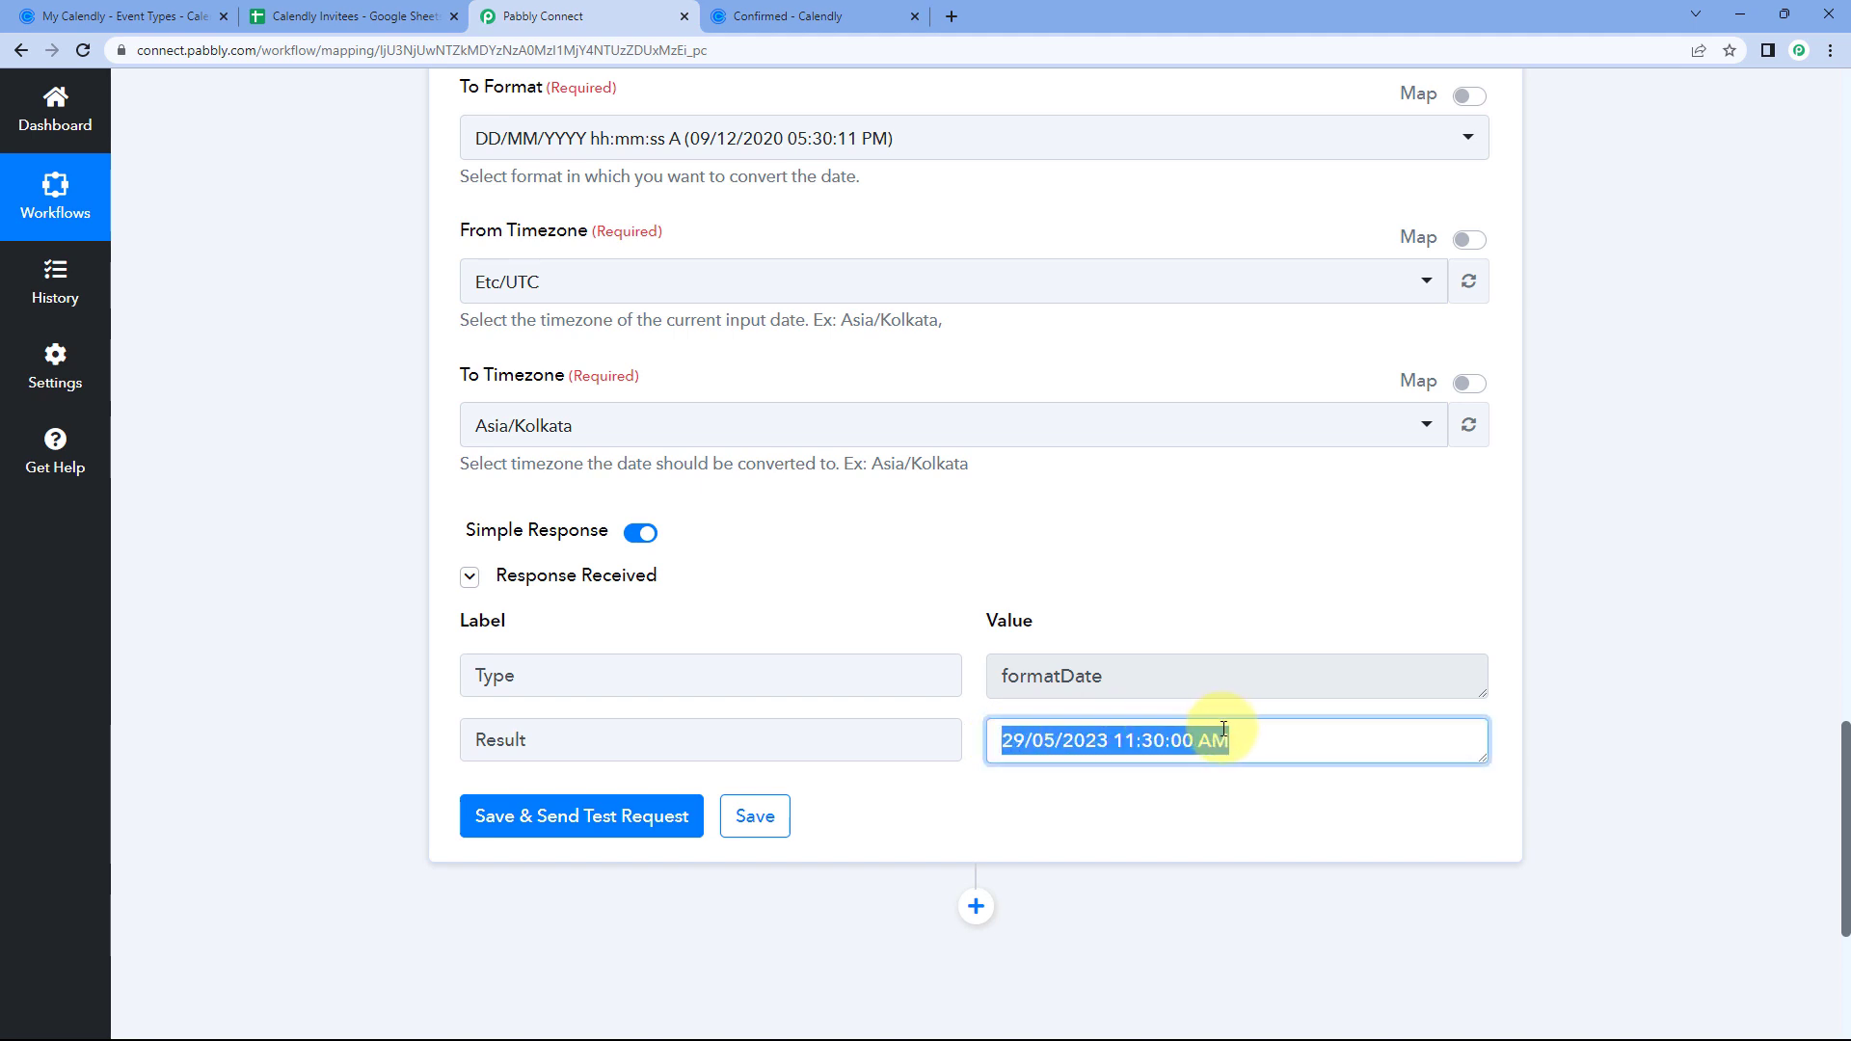
click(1170, 730)
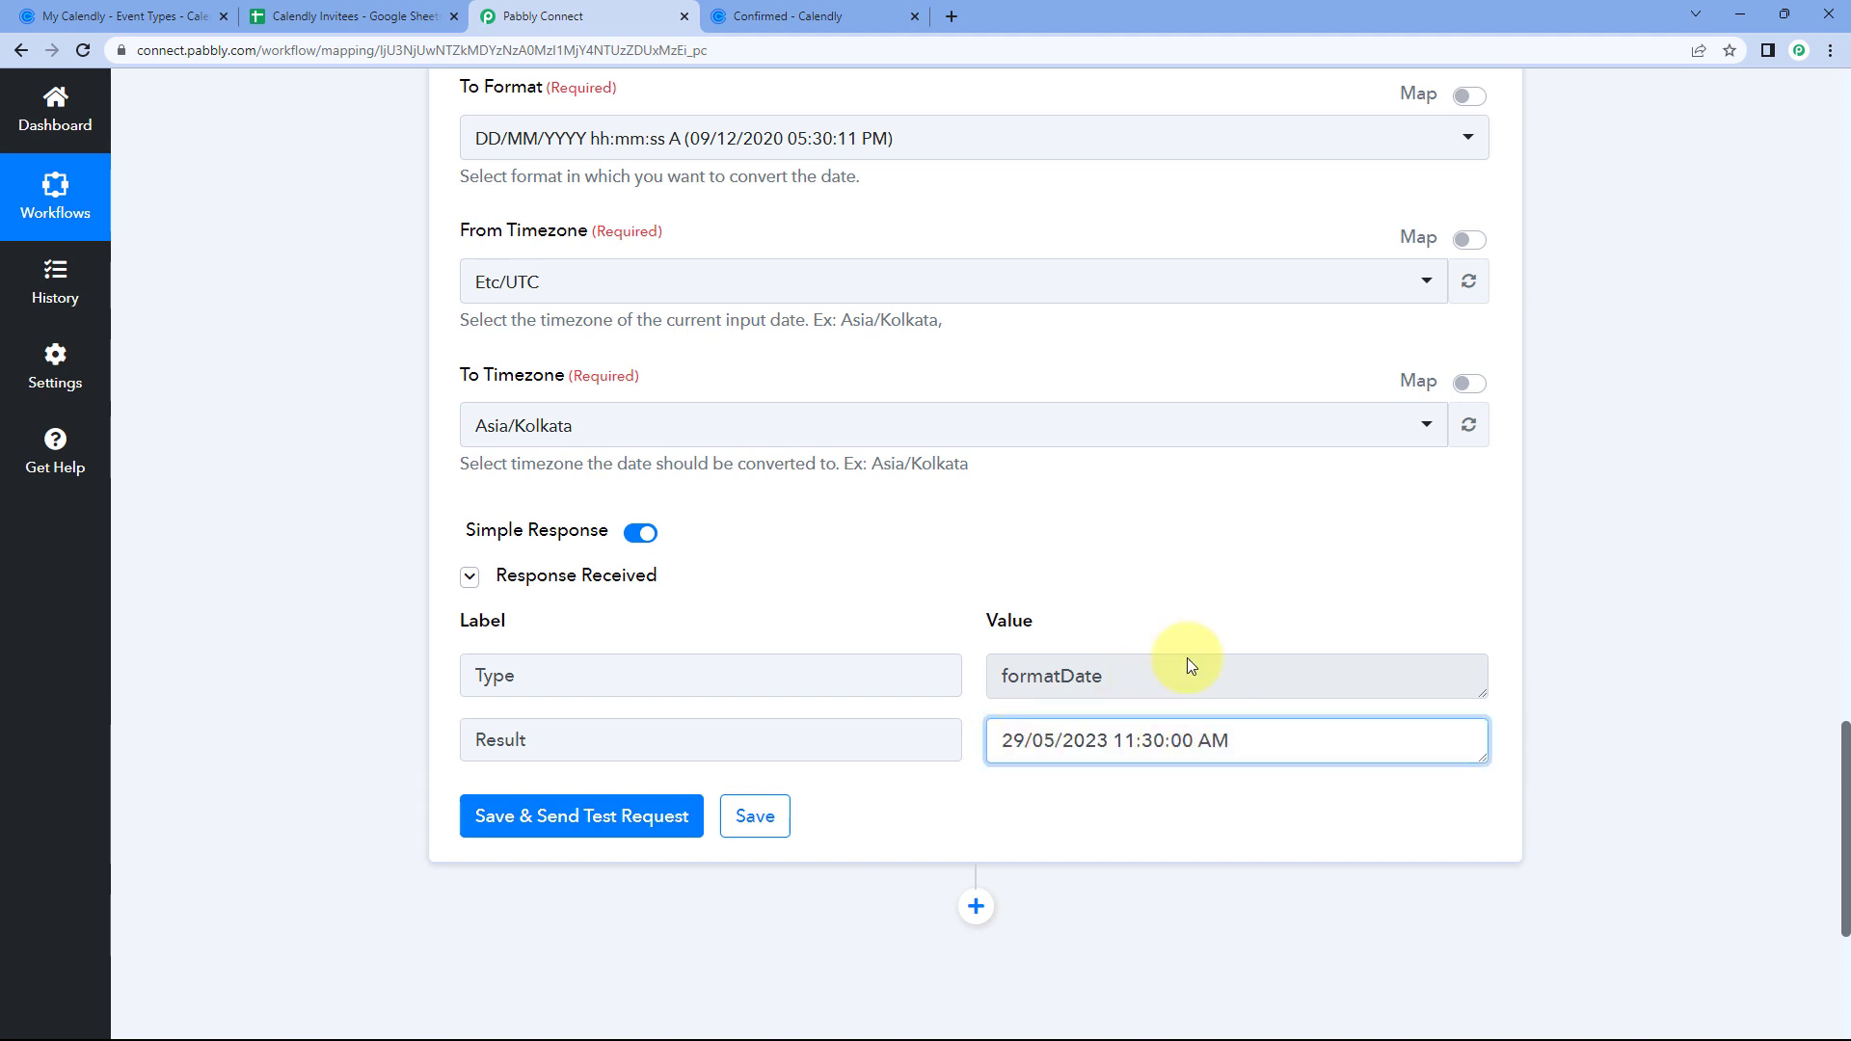
click(792, 17)
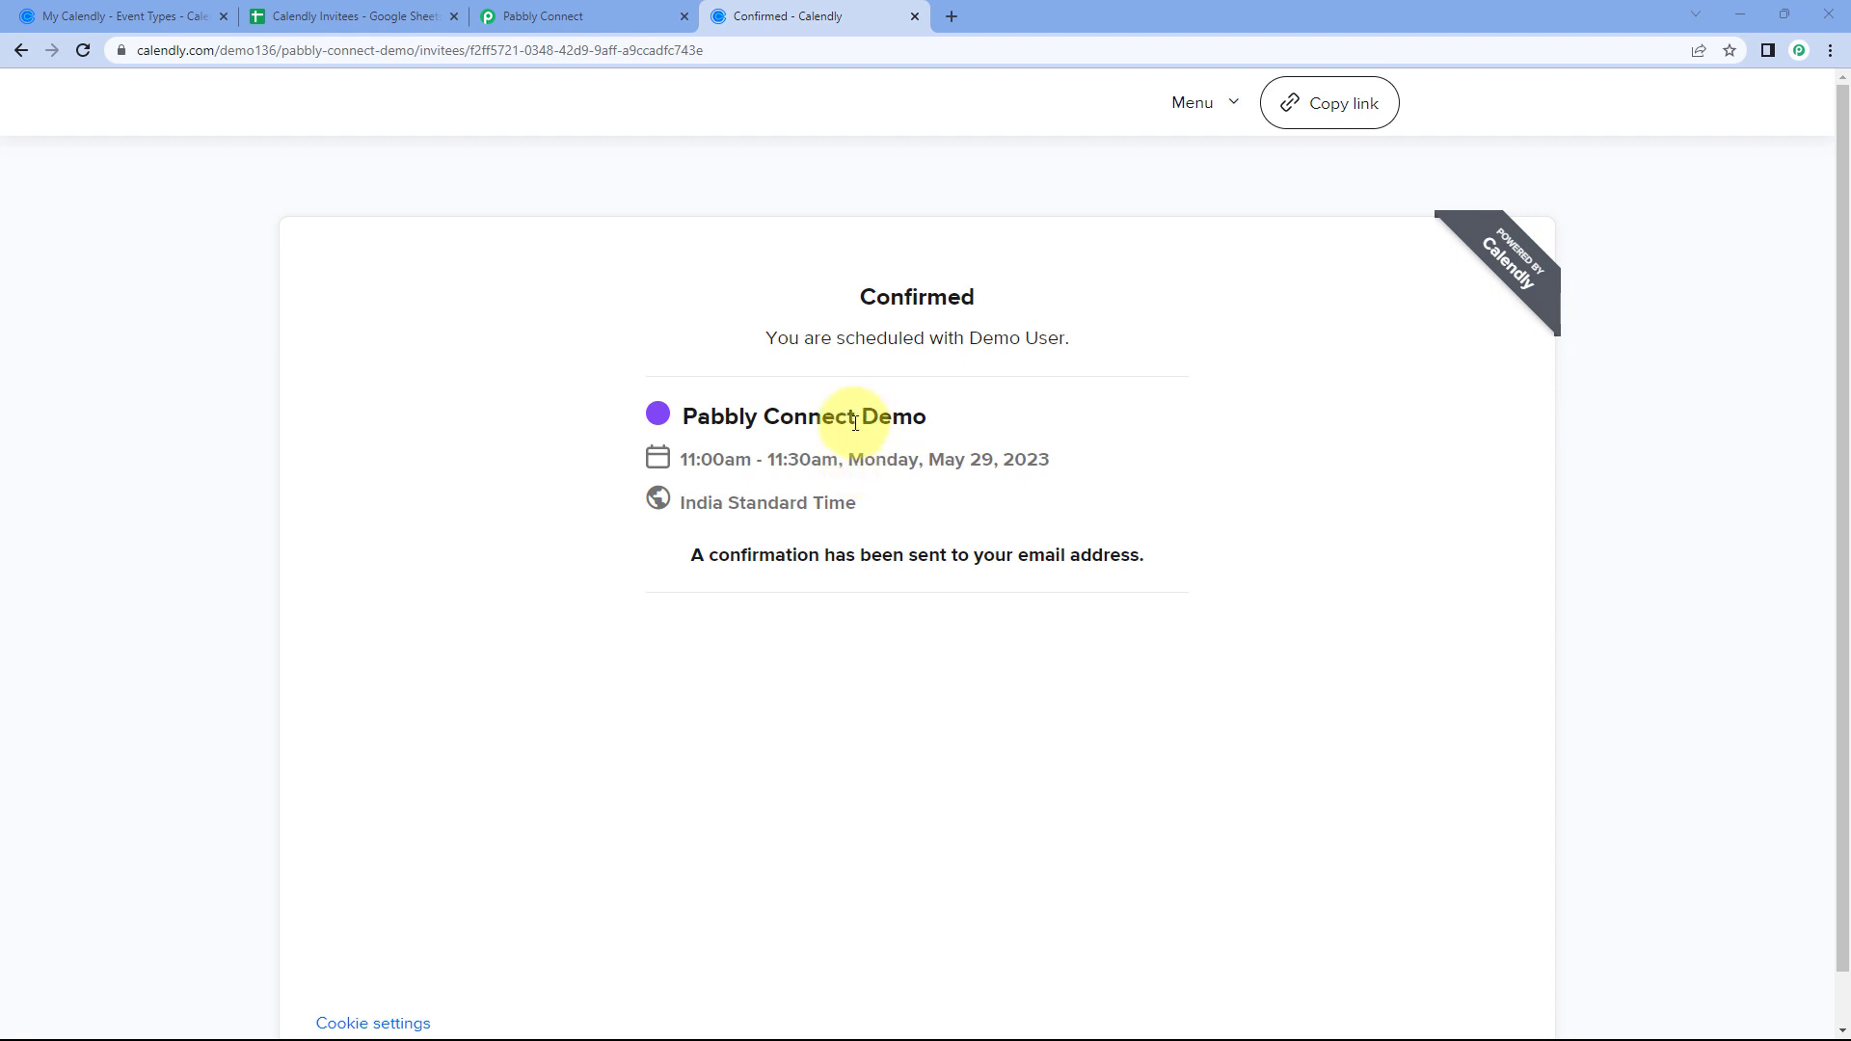
click(601, 21)
- Collapse the configured end-time formatter step, and look at the Calendly confirmation page once more before returning to Pabbly Connect
scroll(964, 385, up, 5)
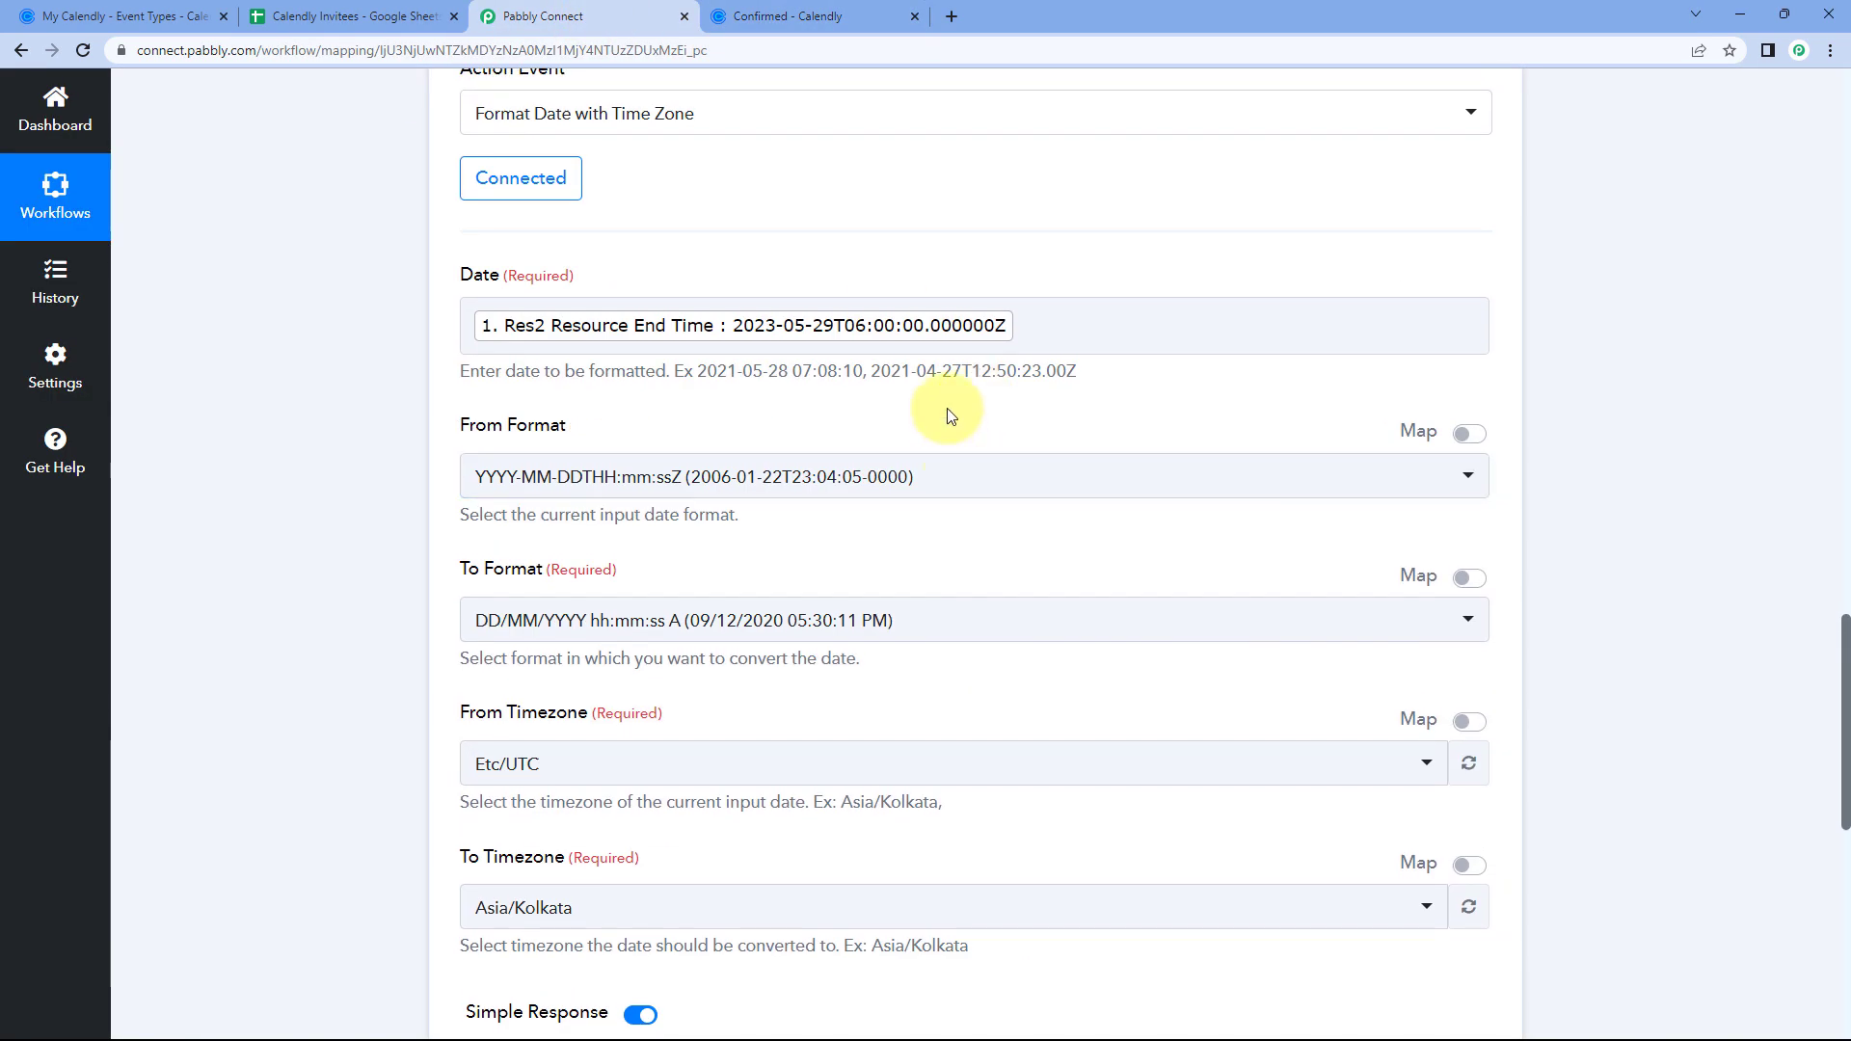
scroll(950, 416, up, 10)
click(993, 304)
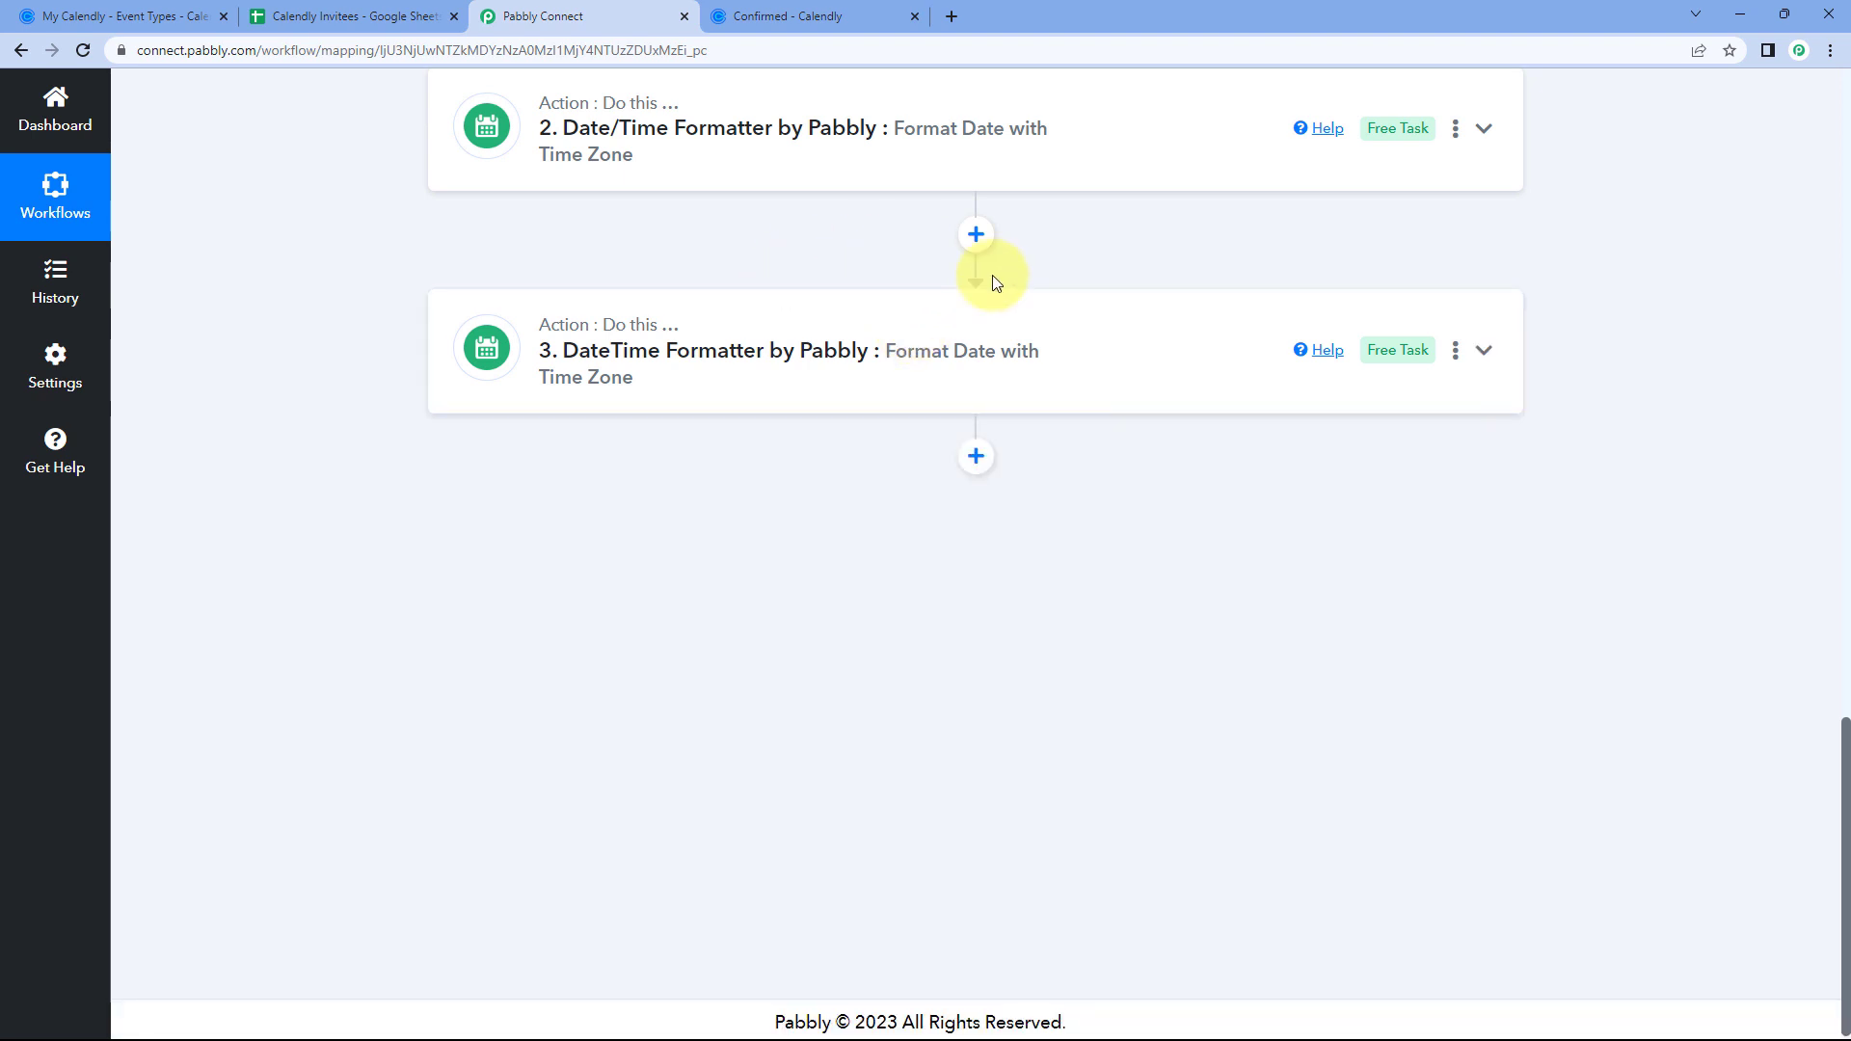
click(861, 14)
click(622, 9)
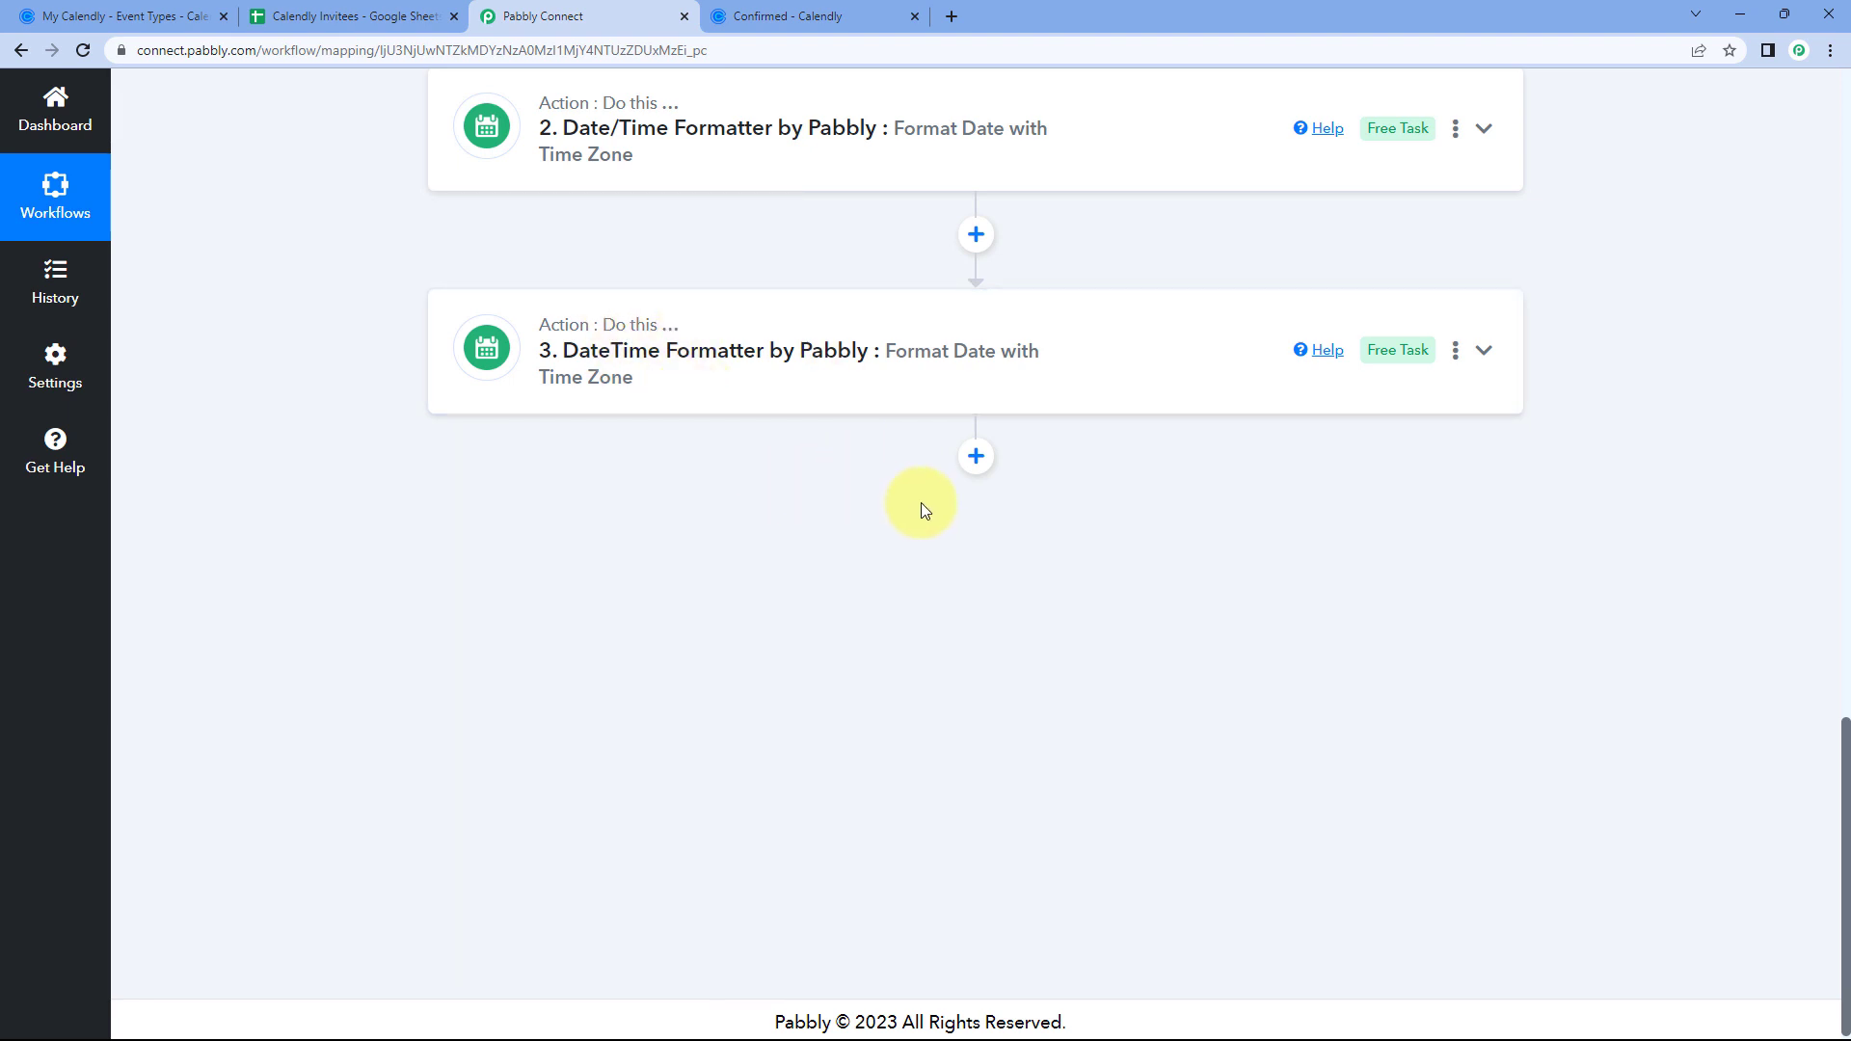
- Add a Google Sheets action after the second date formatter, with Add New Row as its action event
click(976, 459)
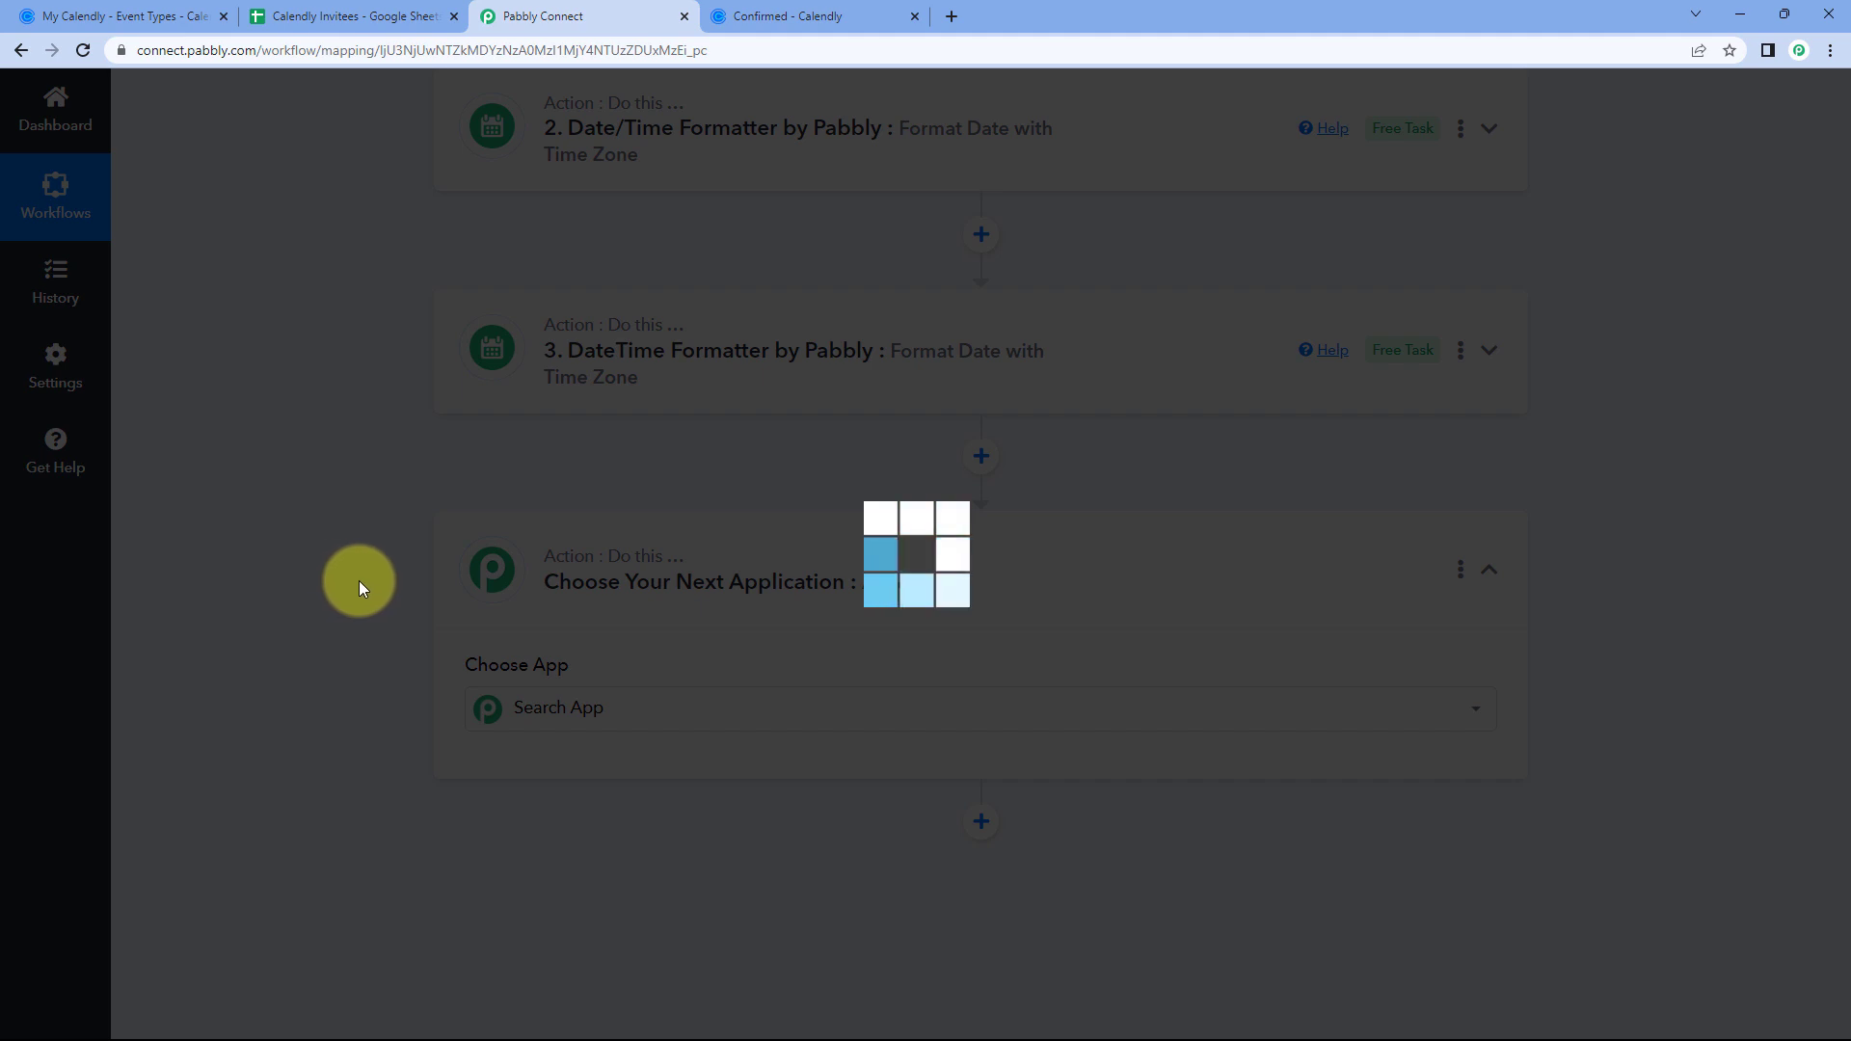
text(G)
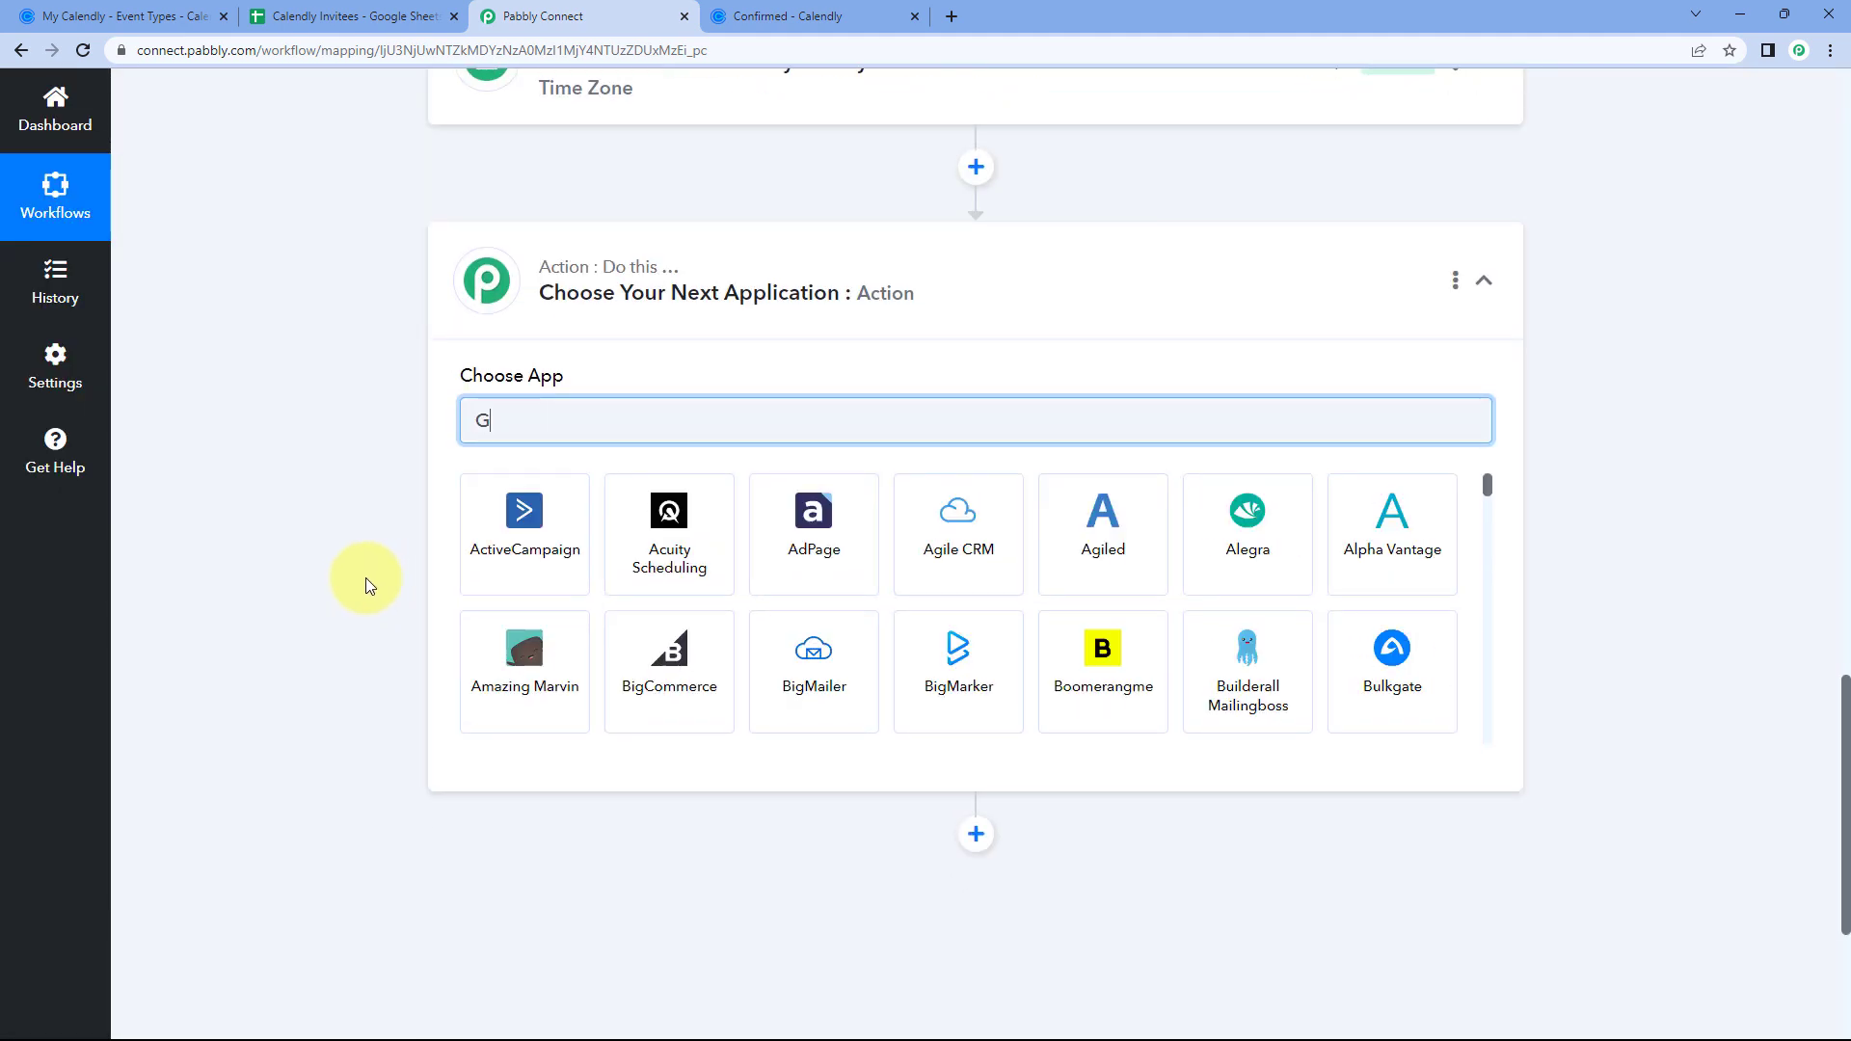
text(oogle Sheets)
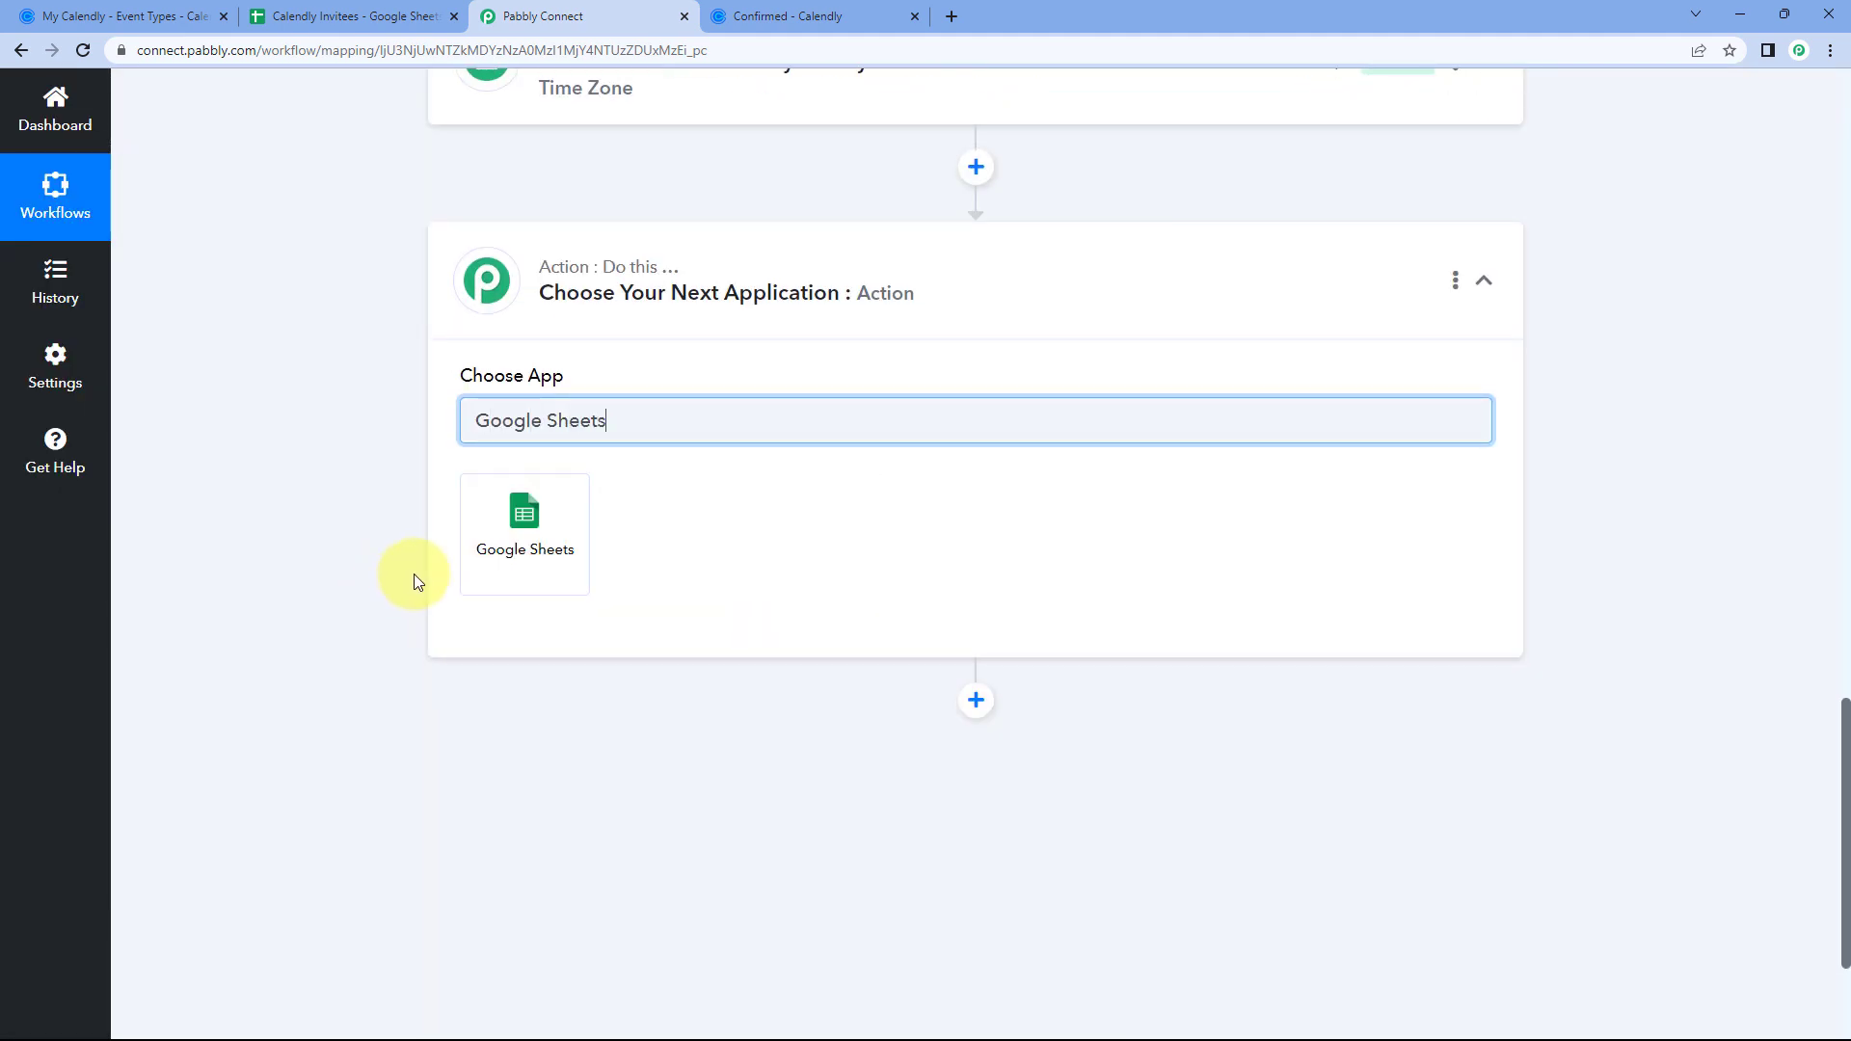
click(501, 540)
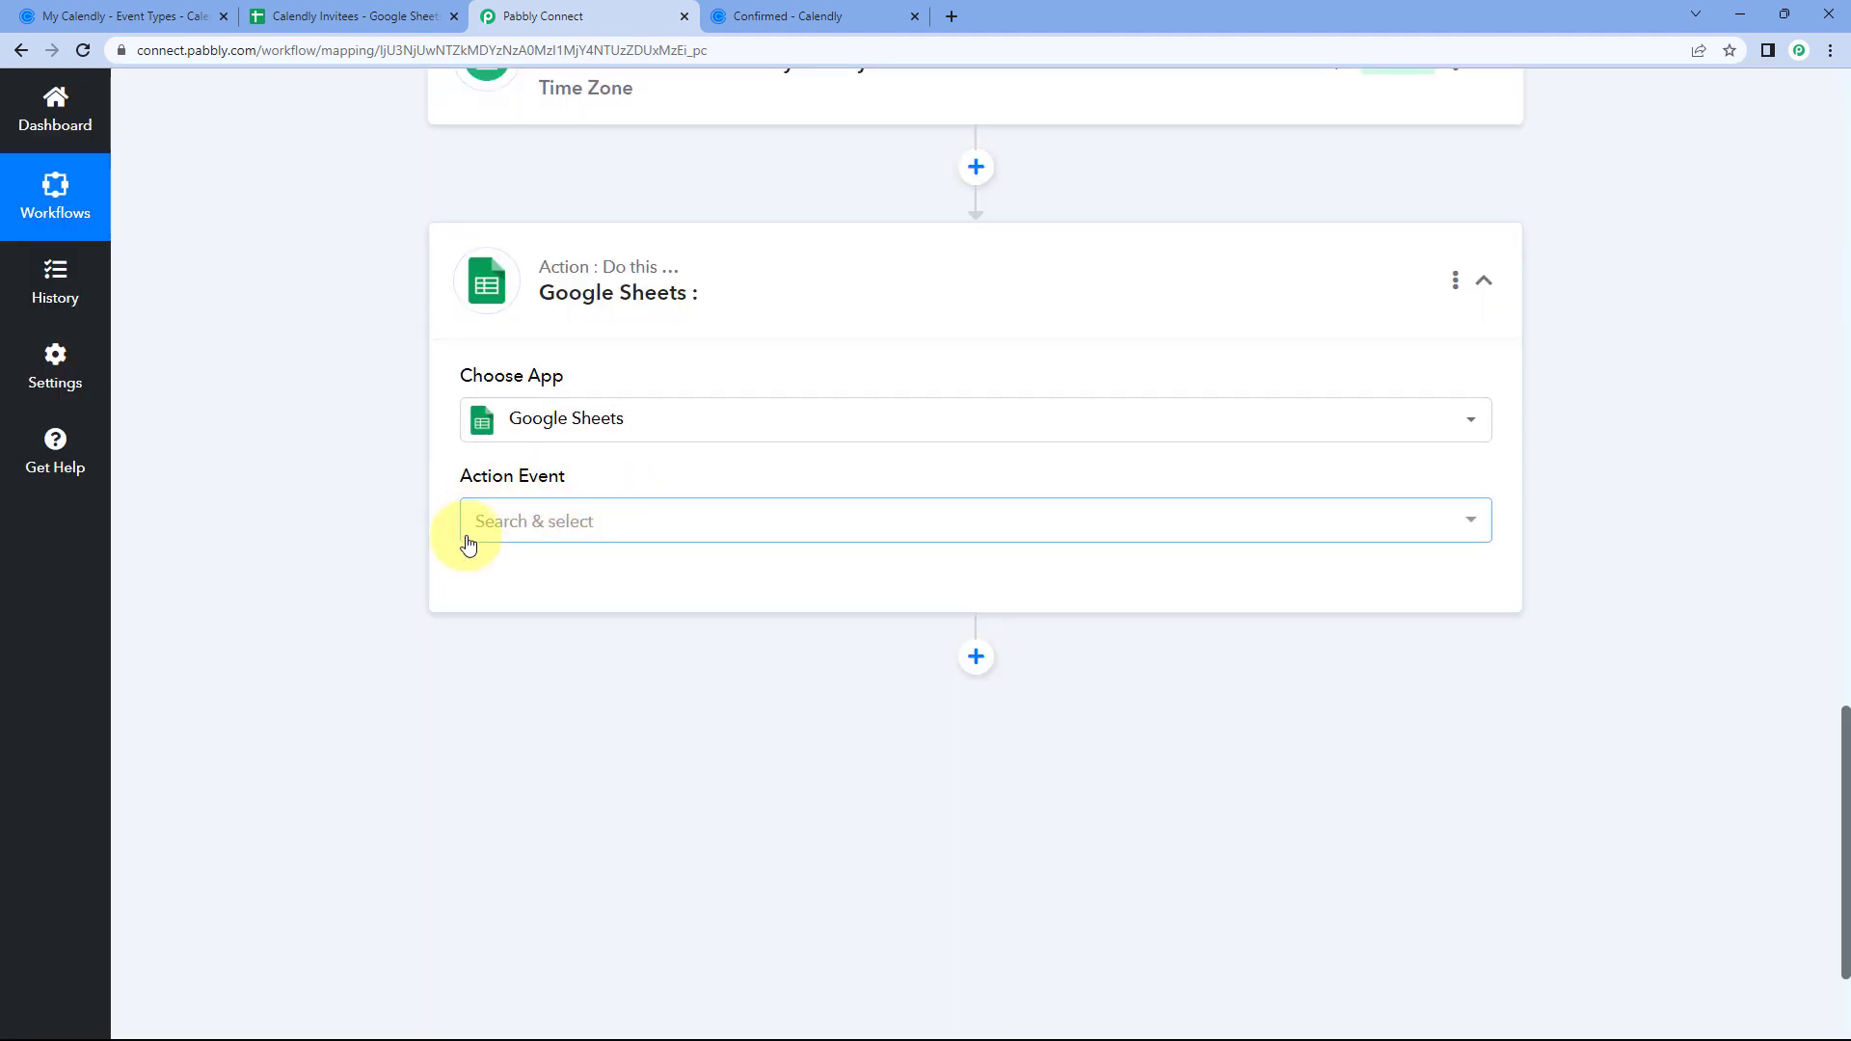
scroll(455, 511, down, 1)
click(649, 424)
scroll(535, 349, down, 1)
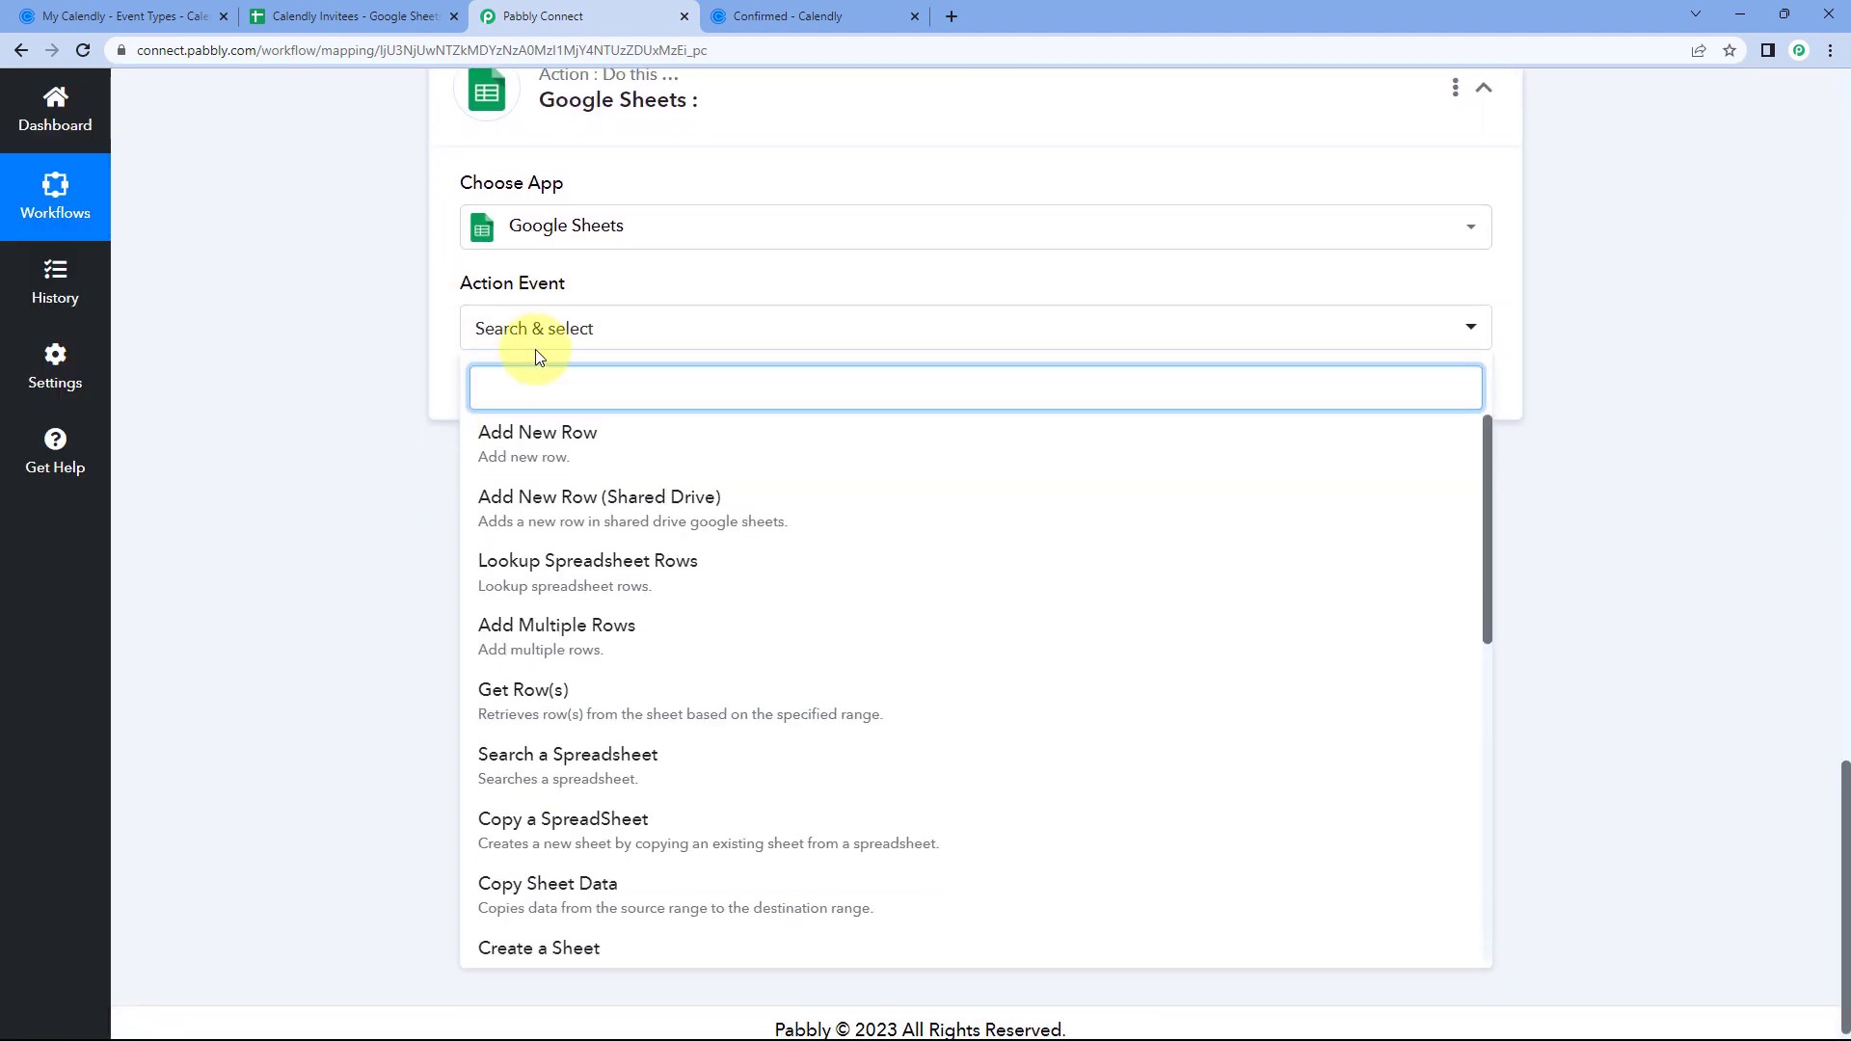
click(627, 433)
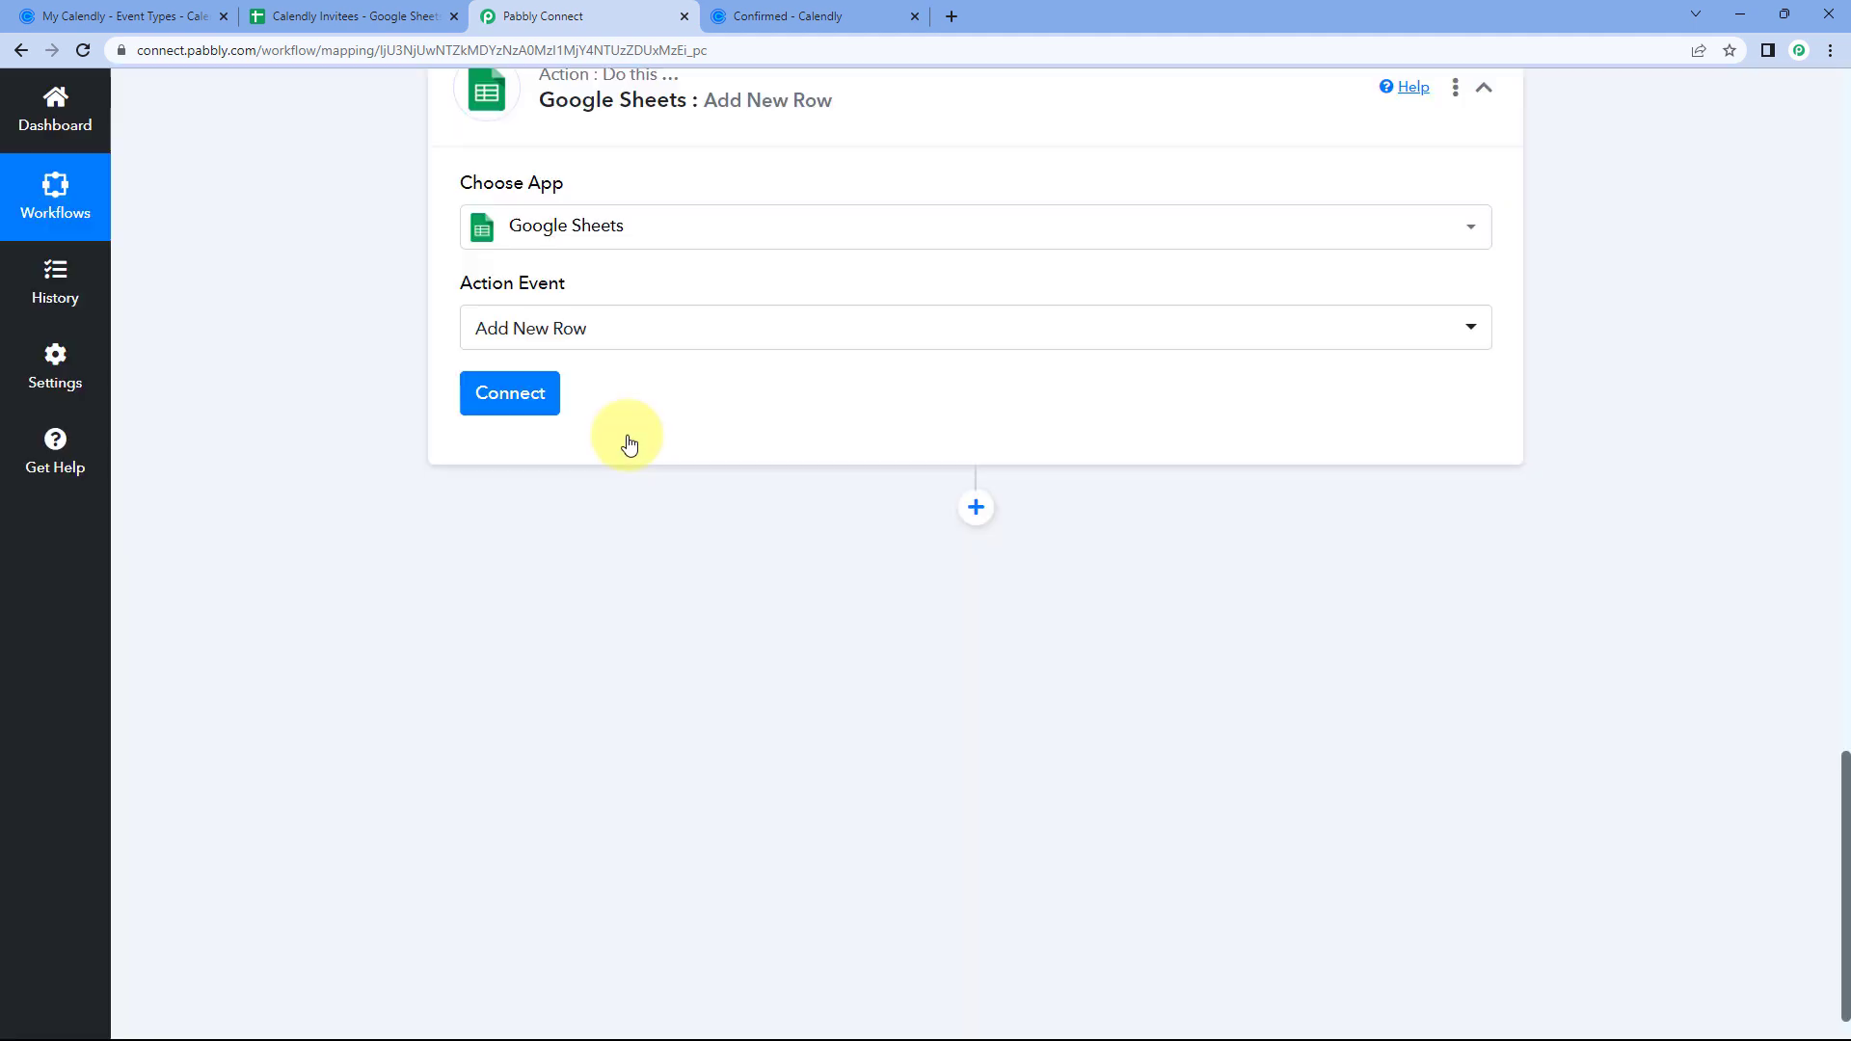
- Create a new Google Sheets connection by signing in with the Google account and granting Pabbly Connect Sheets access
click(518, 399)
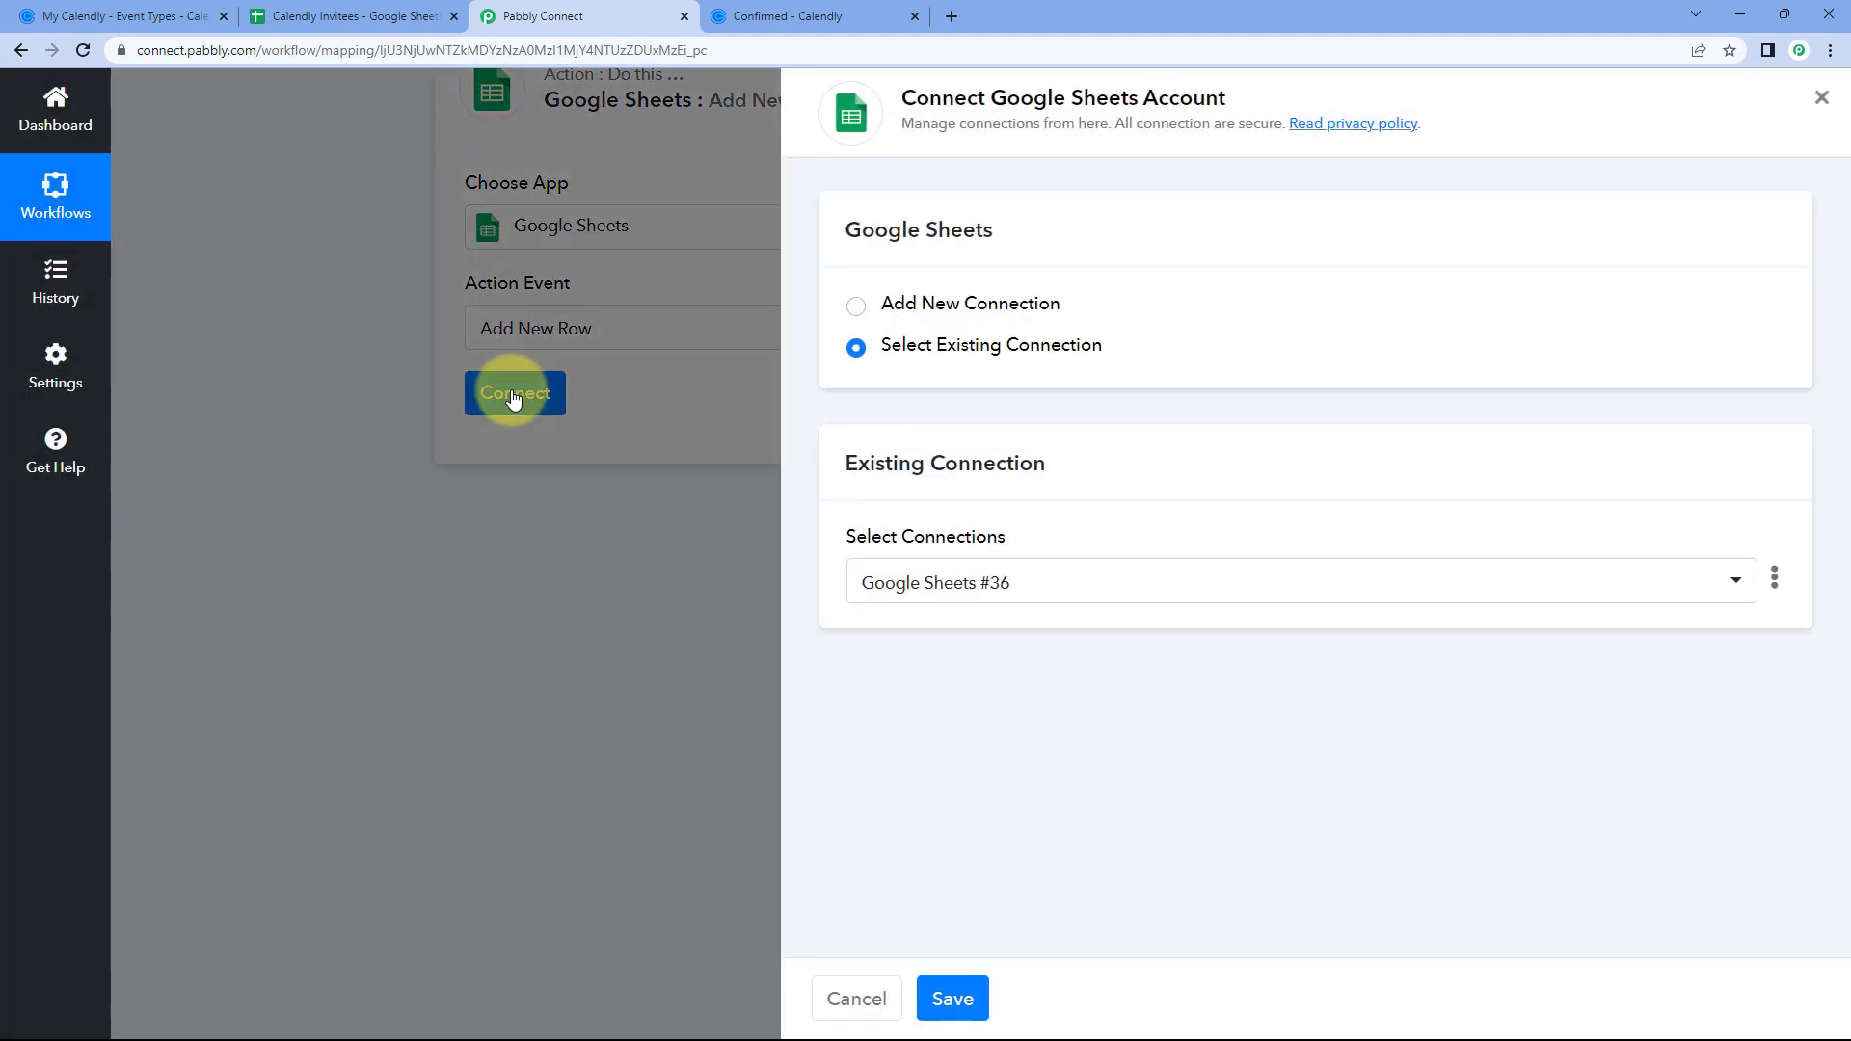
click(857, 308)
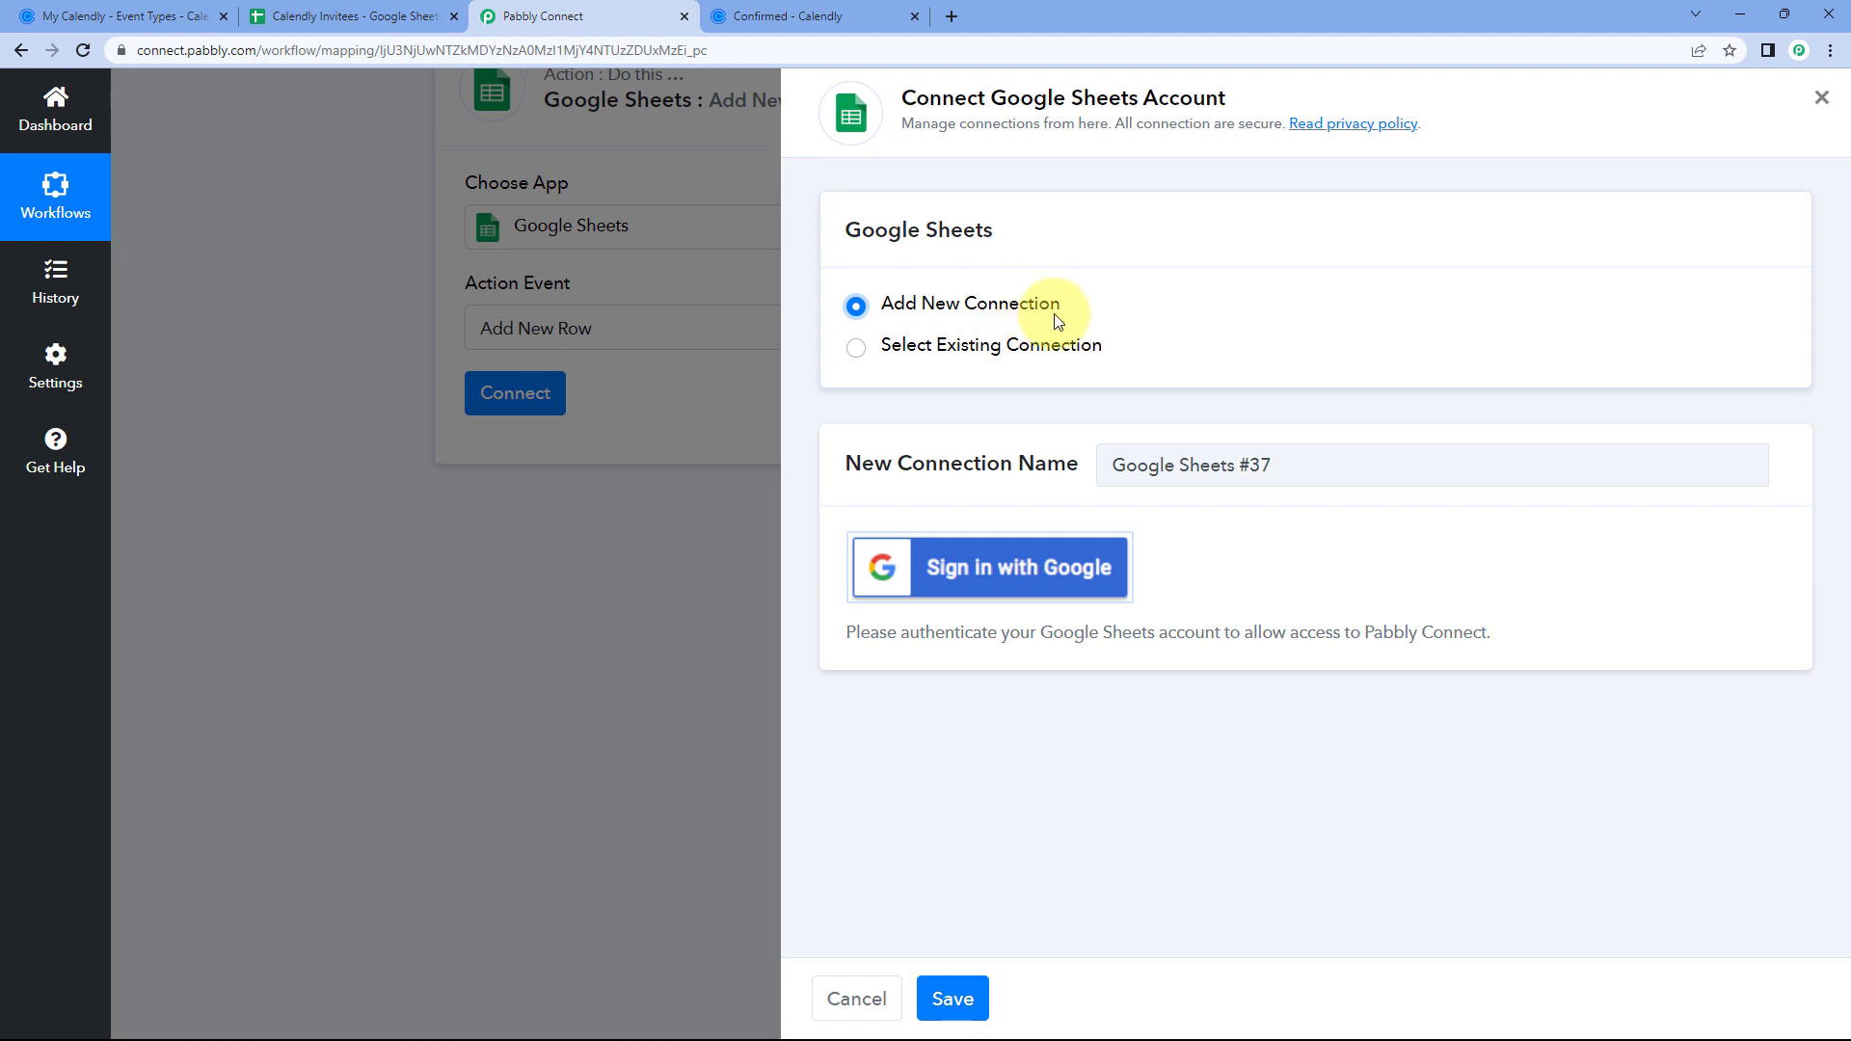
click(1001, 573)
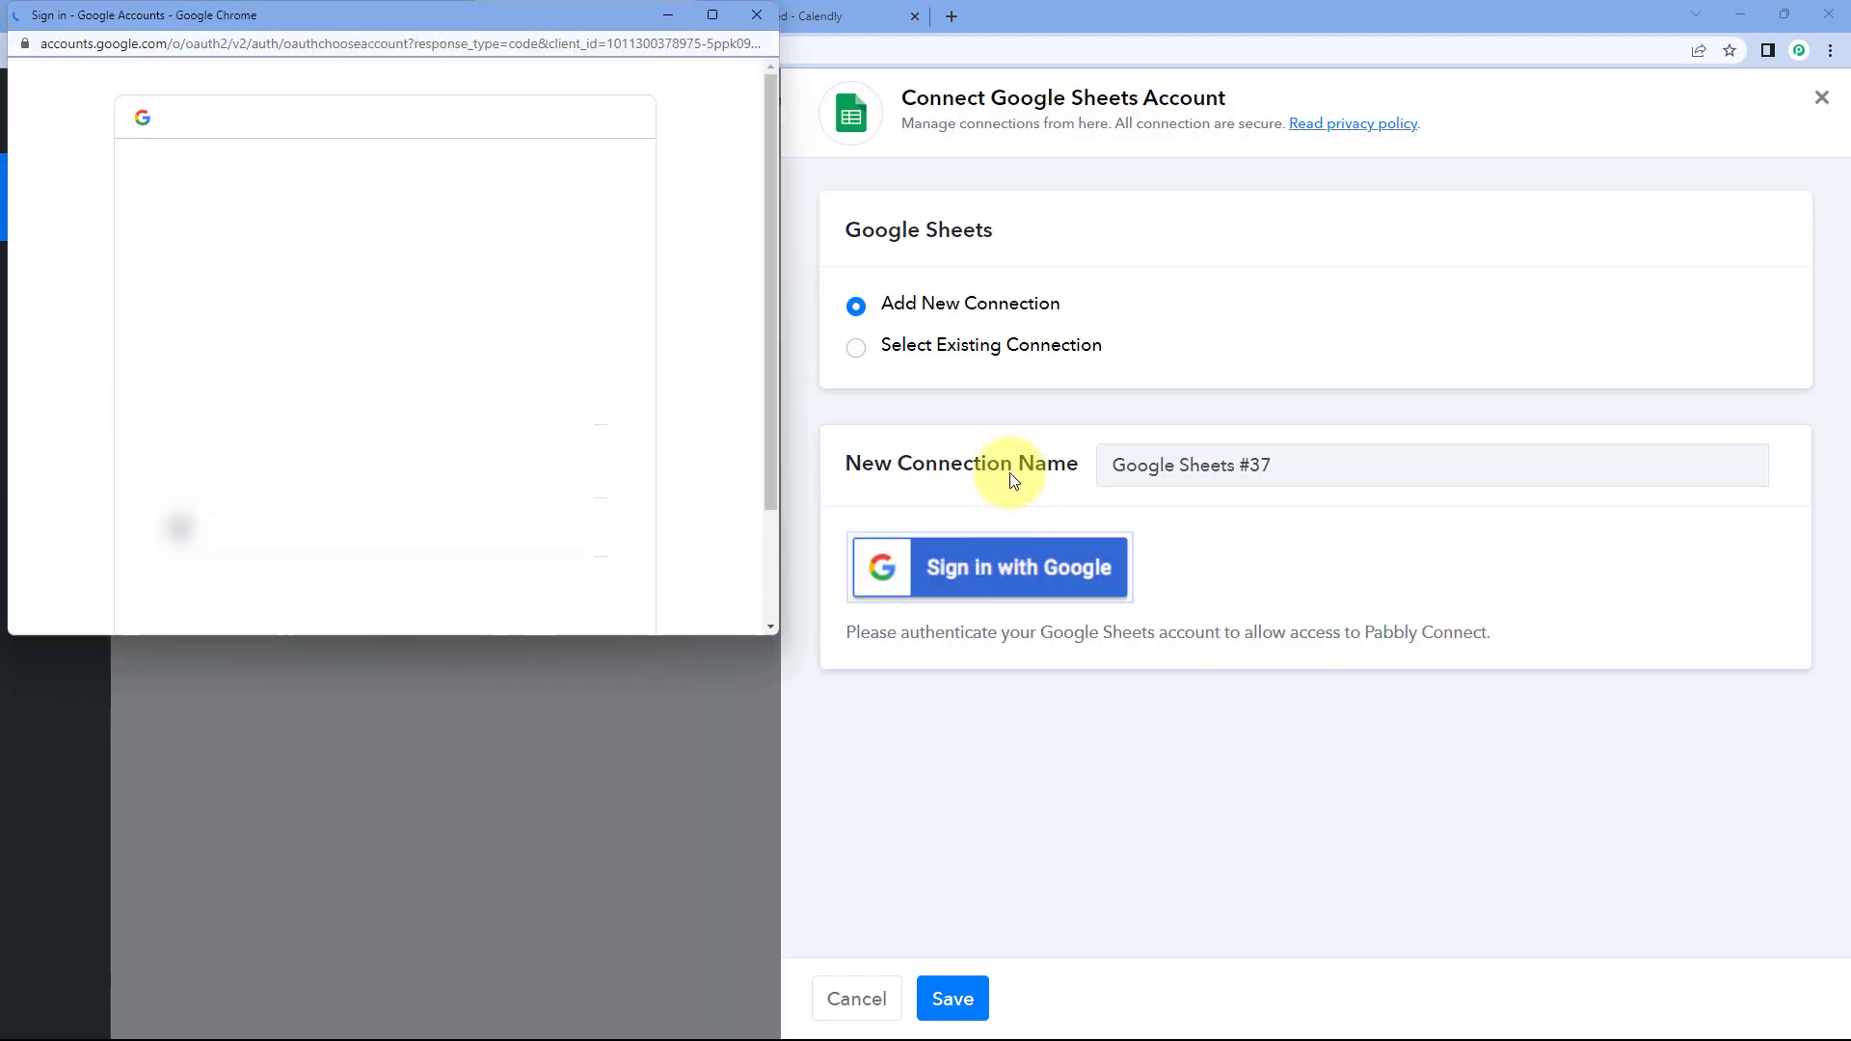
click(479, 393)
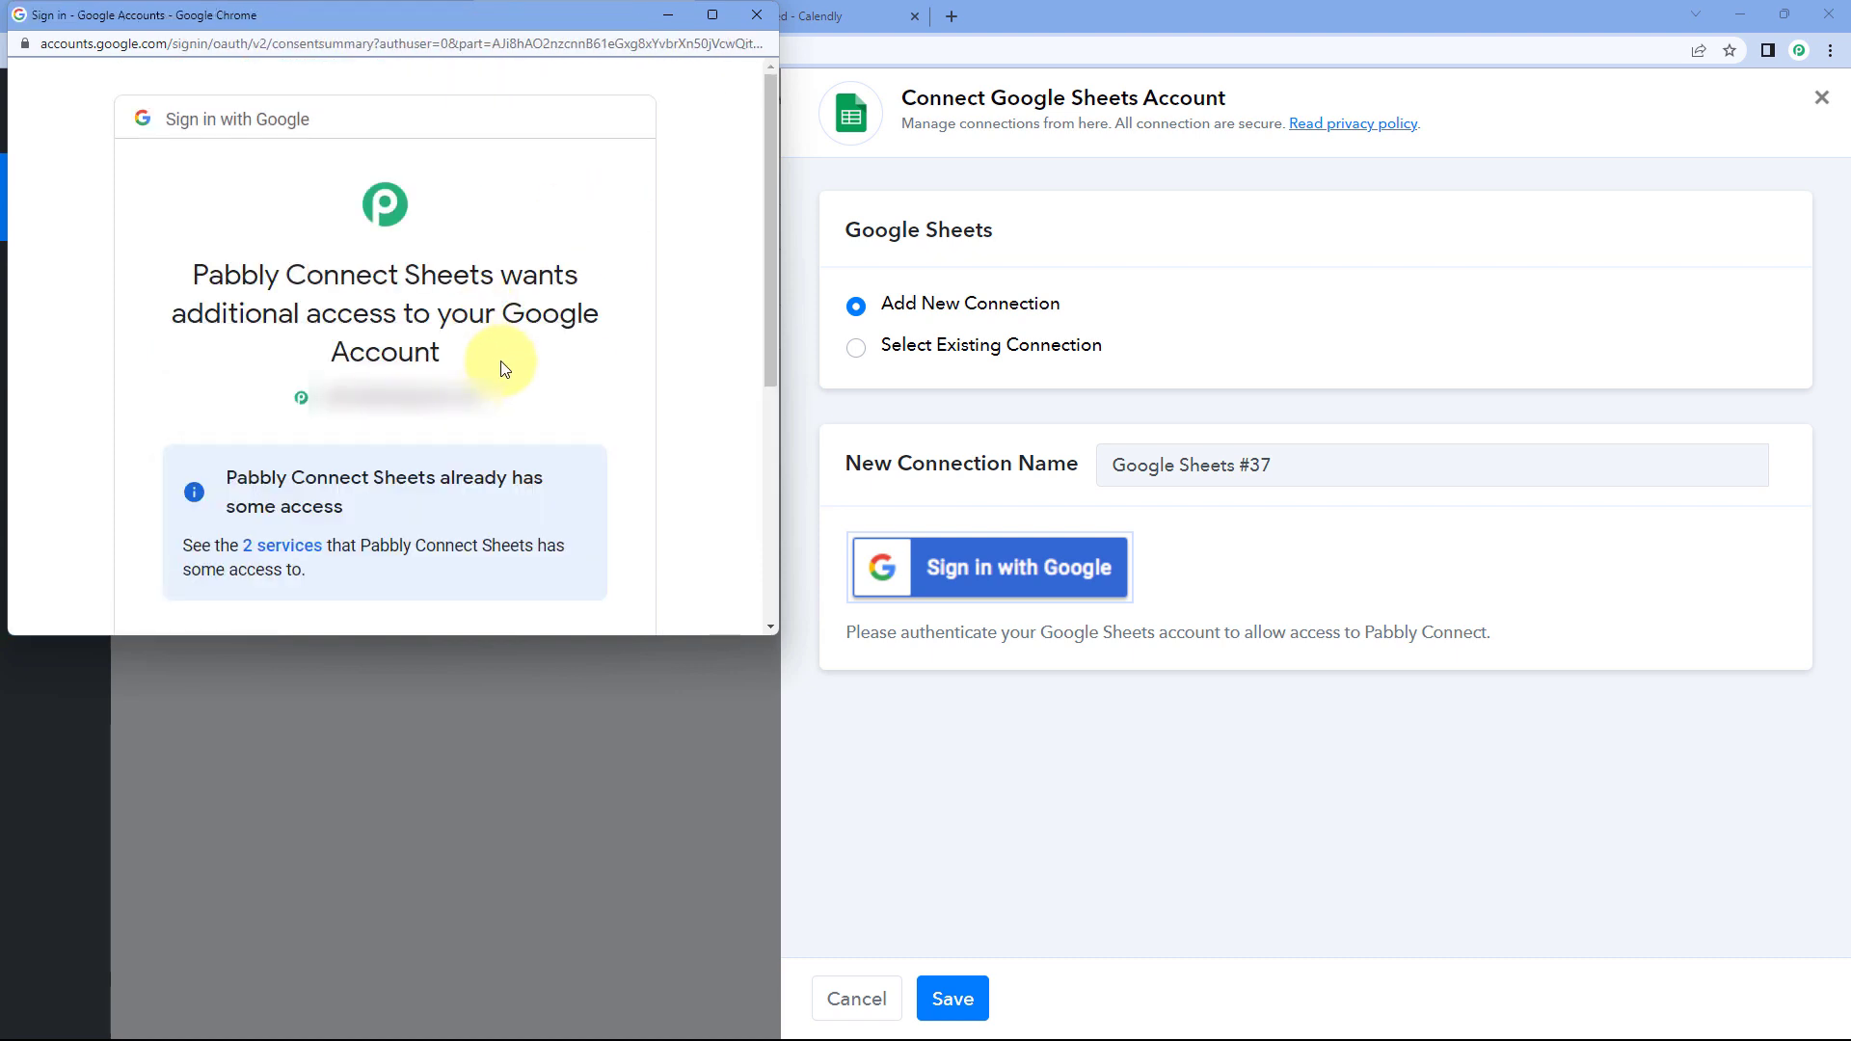
scroll(502, 369, down, 5)
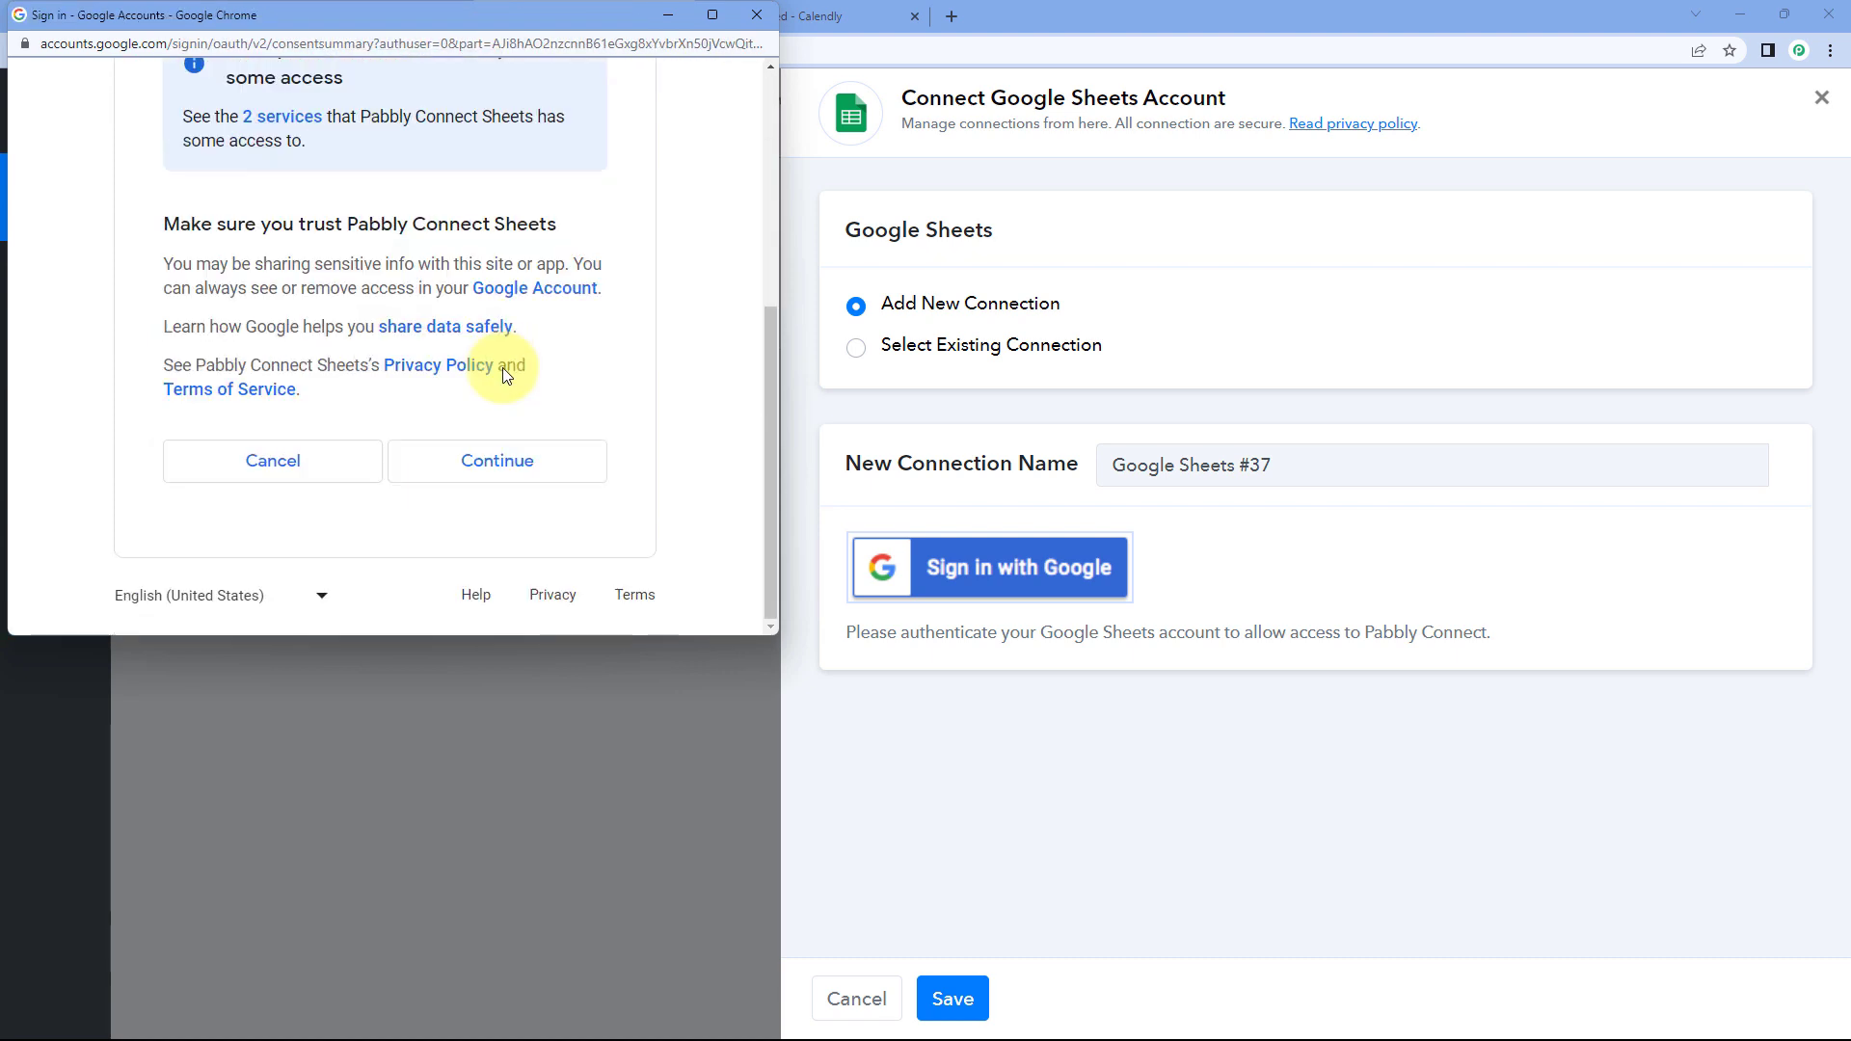
click(486, 467)
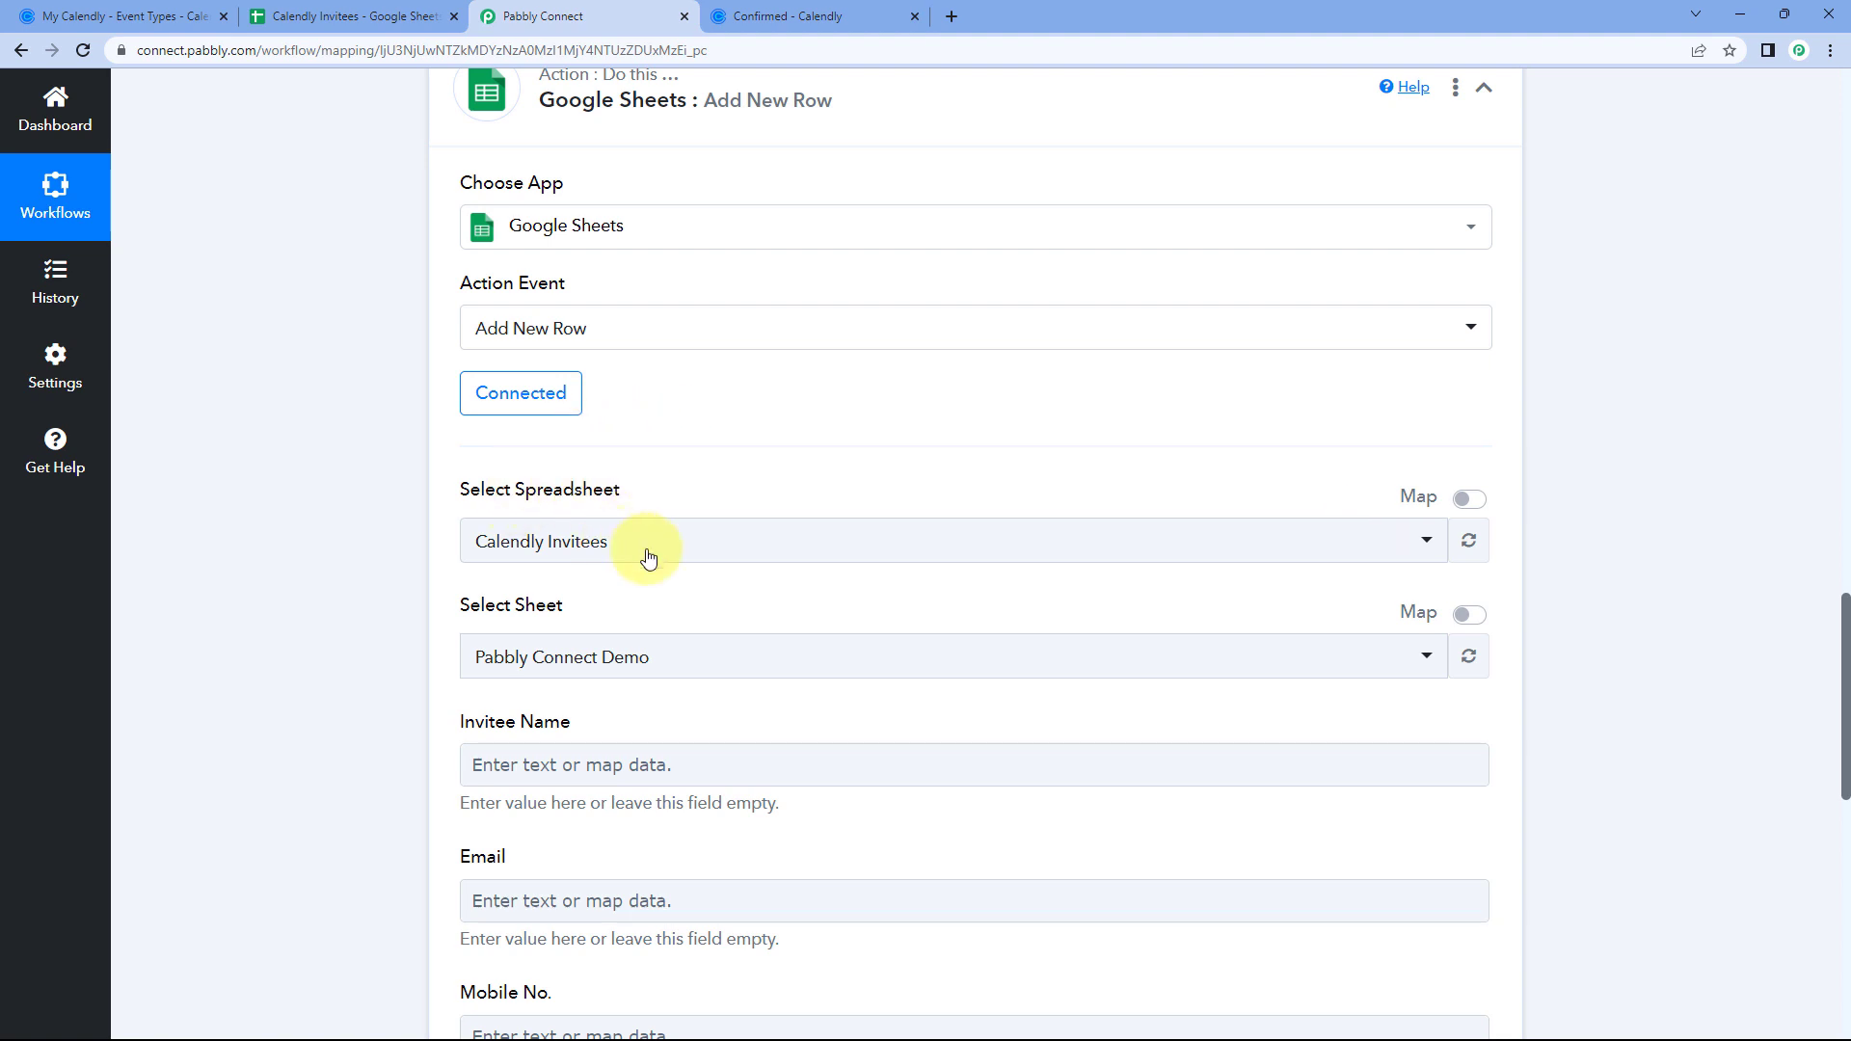
- Select Calendly Invitees as the spreadsheet for the new row, checking its name against the open Google Sheets file
click(541, 541)
scroll(412, 537, down, 2)
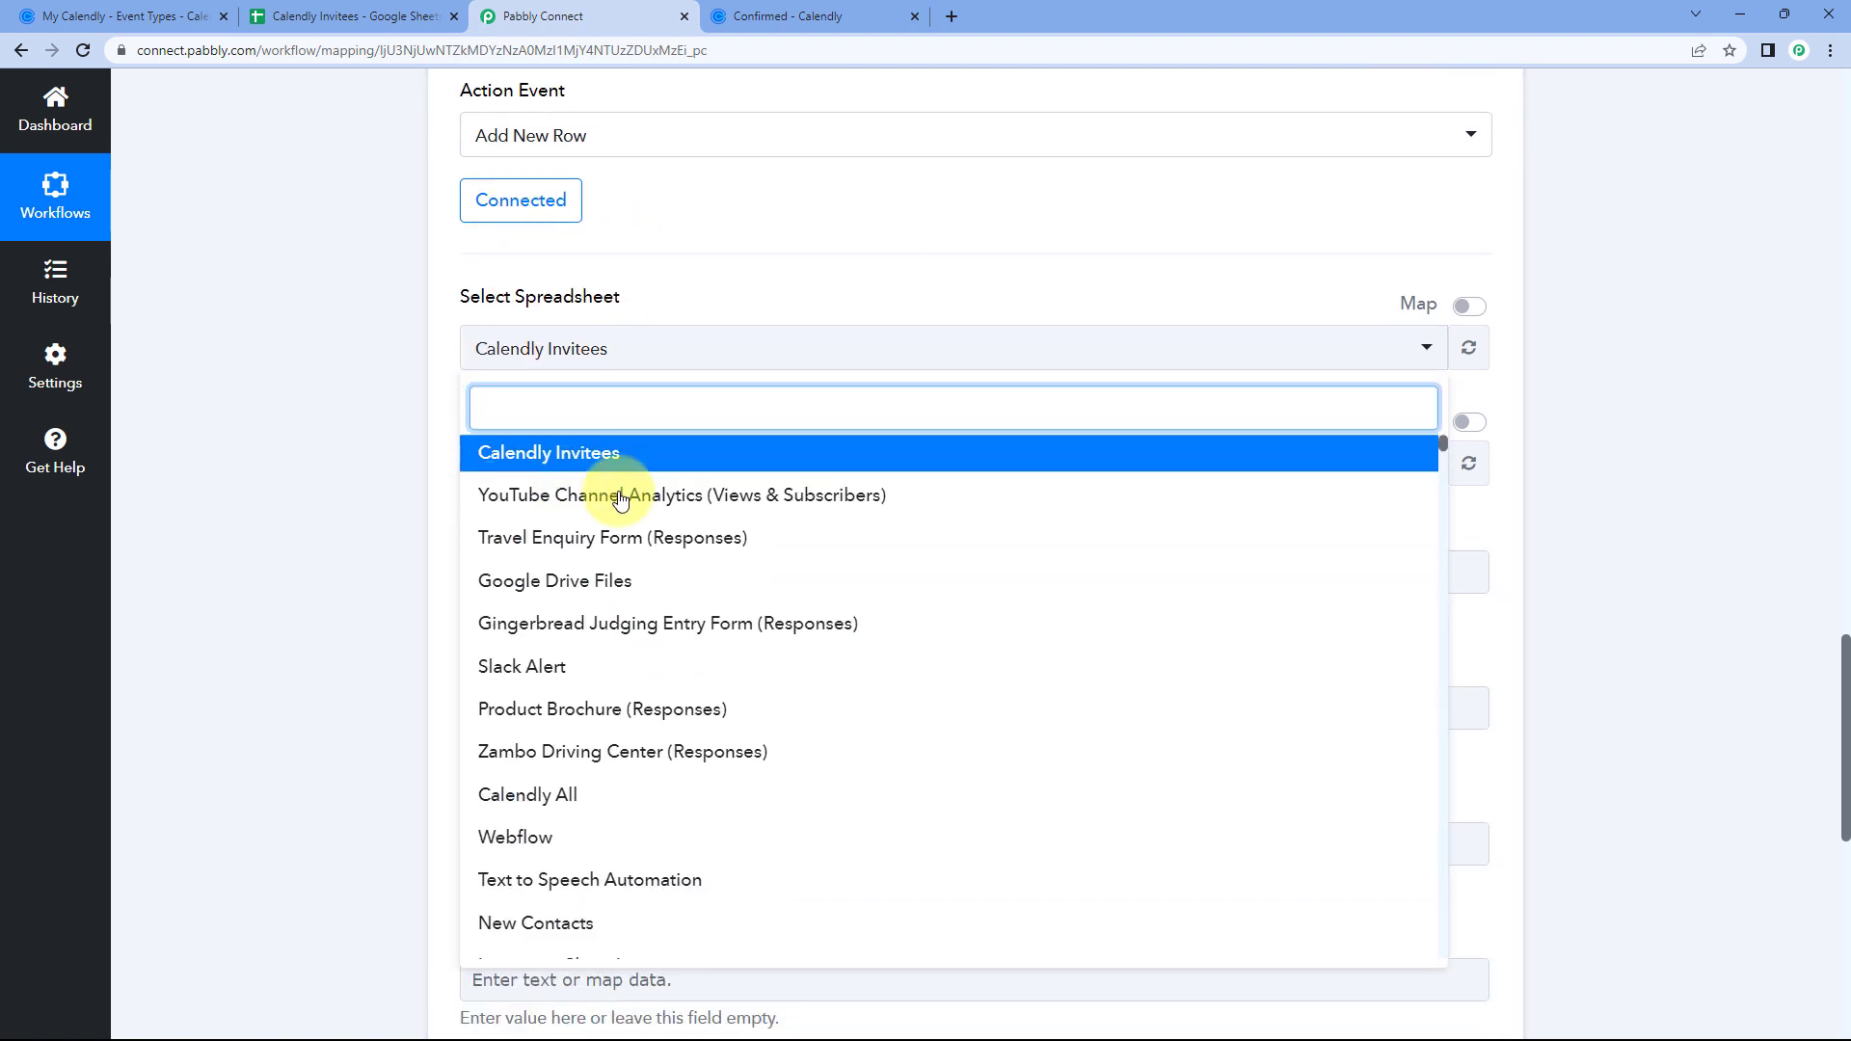
scroll(646, 530, down, 9)
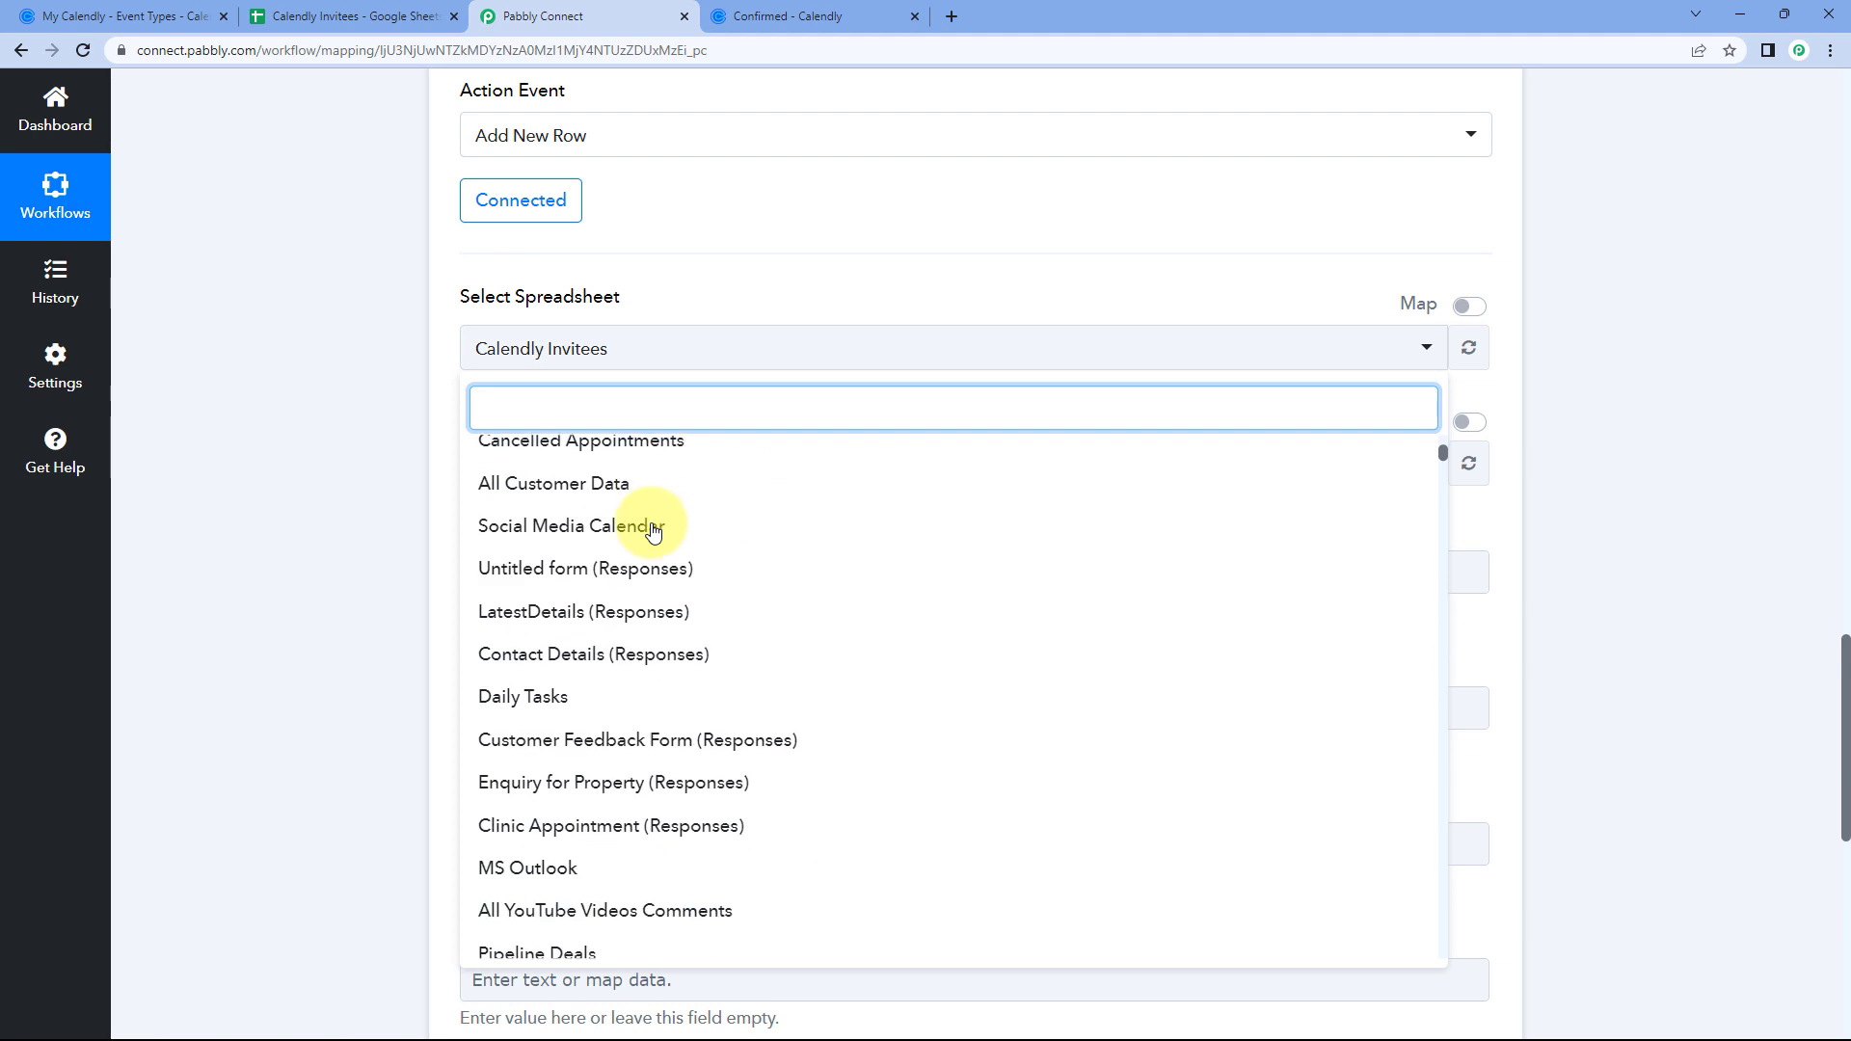
scroll(653, 530, up, 9)
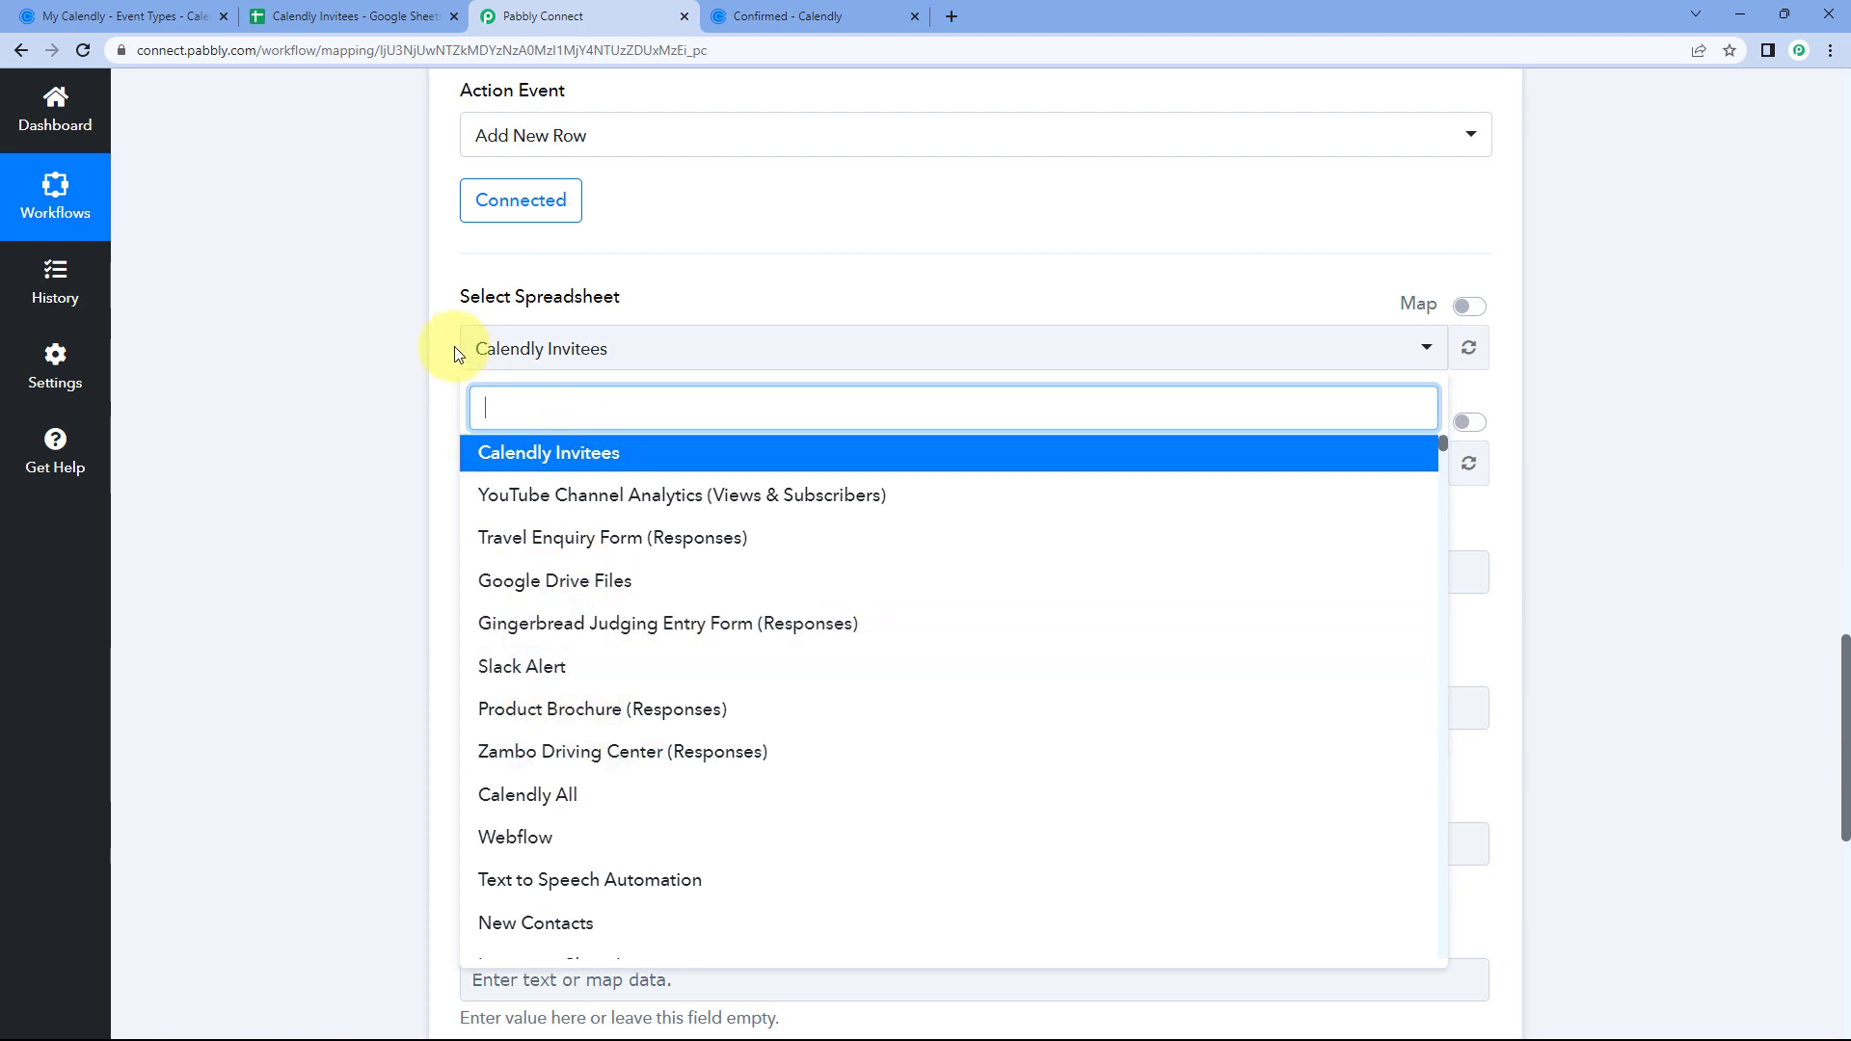
click(333, 17)
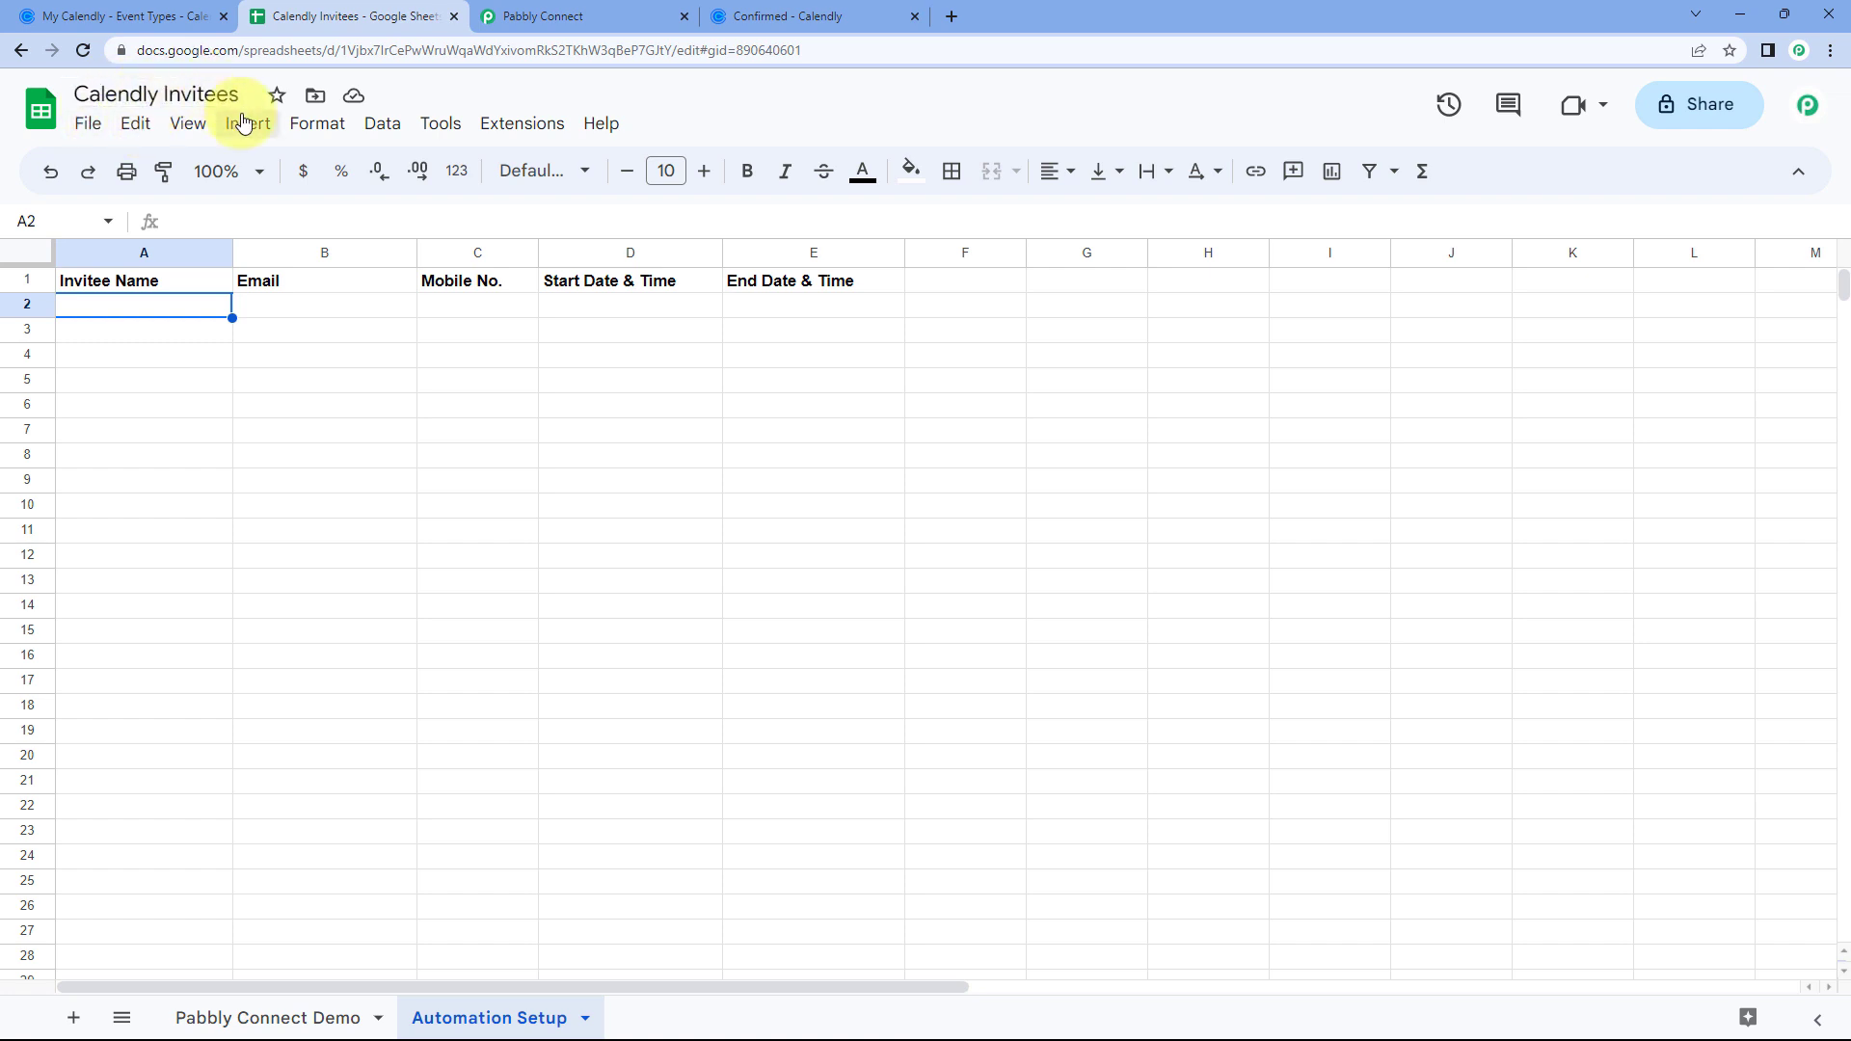
click(588, 17)
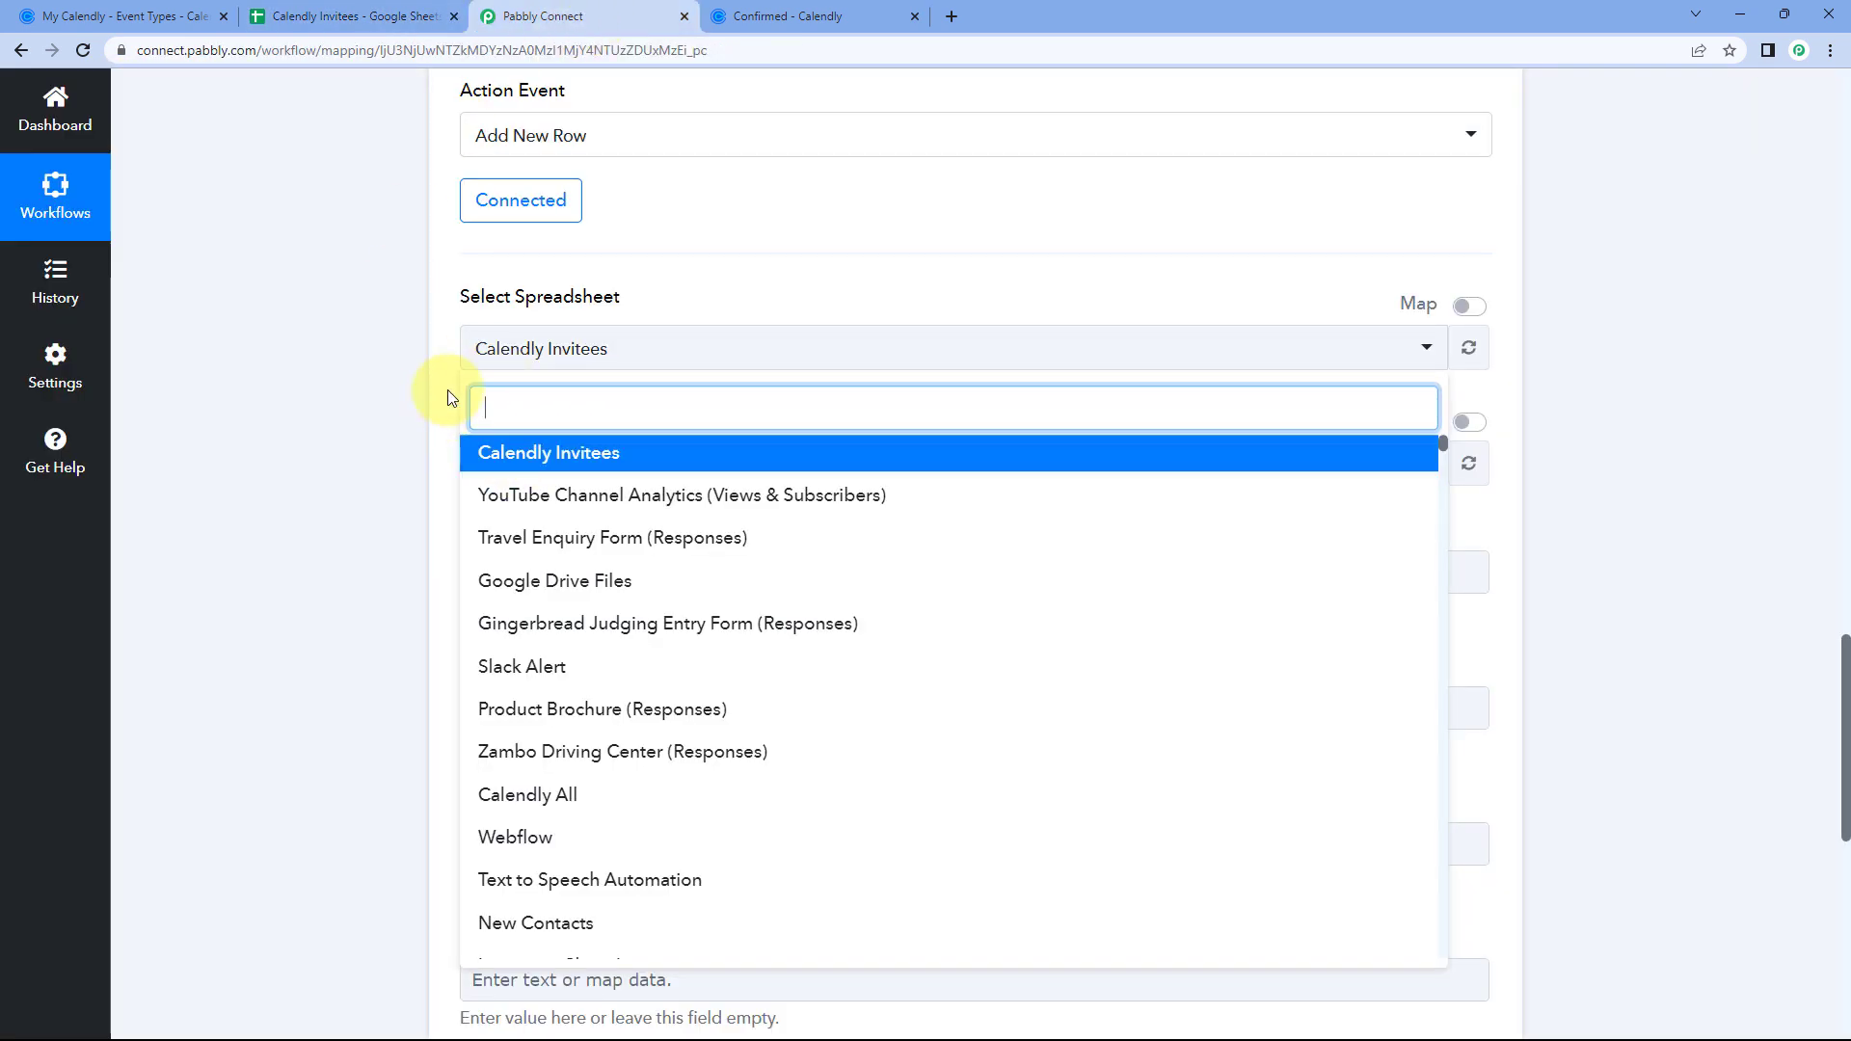
click(602, 454)
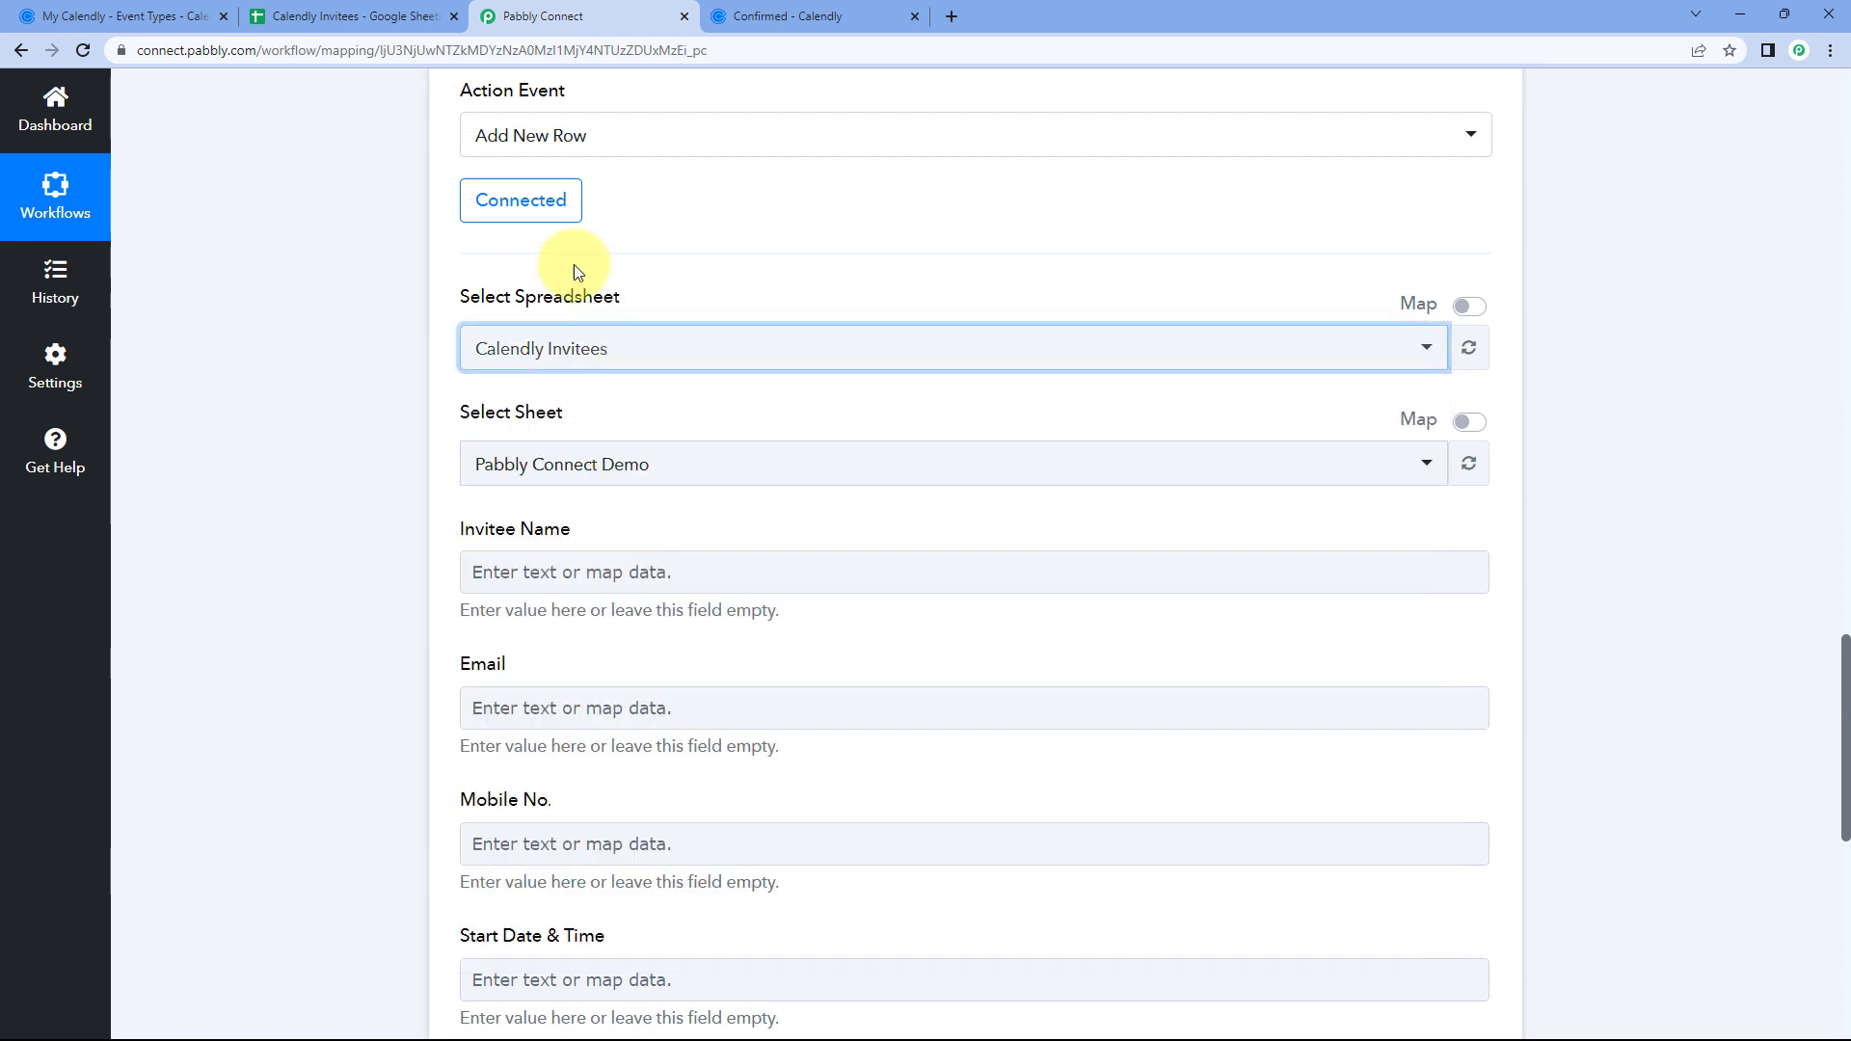
click(318, 15)
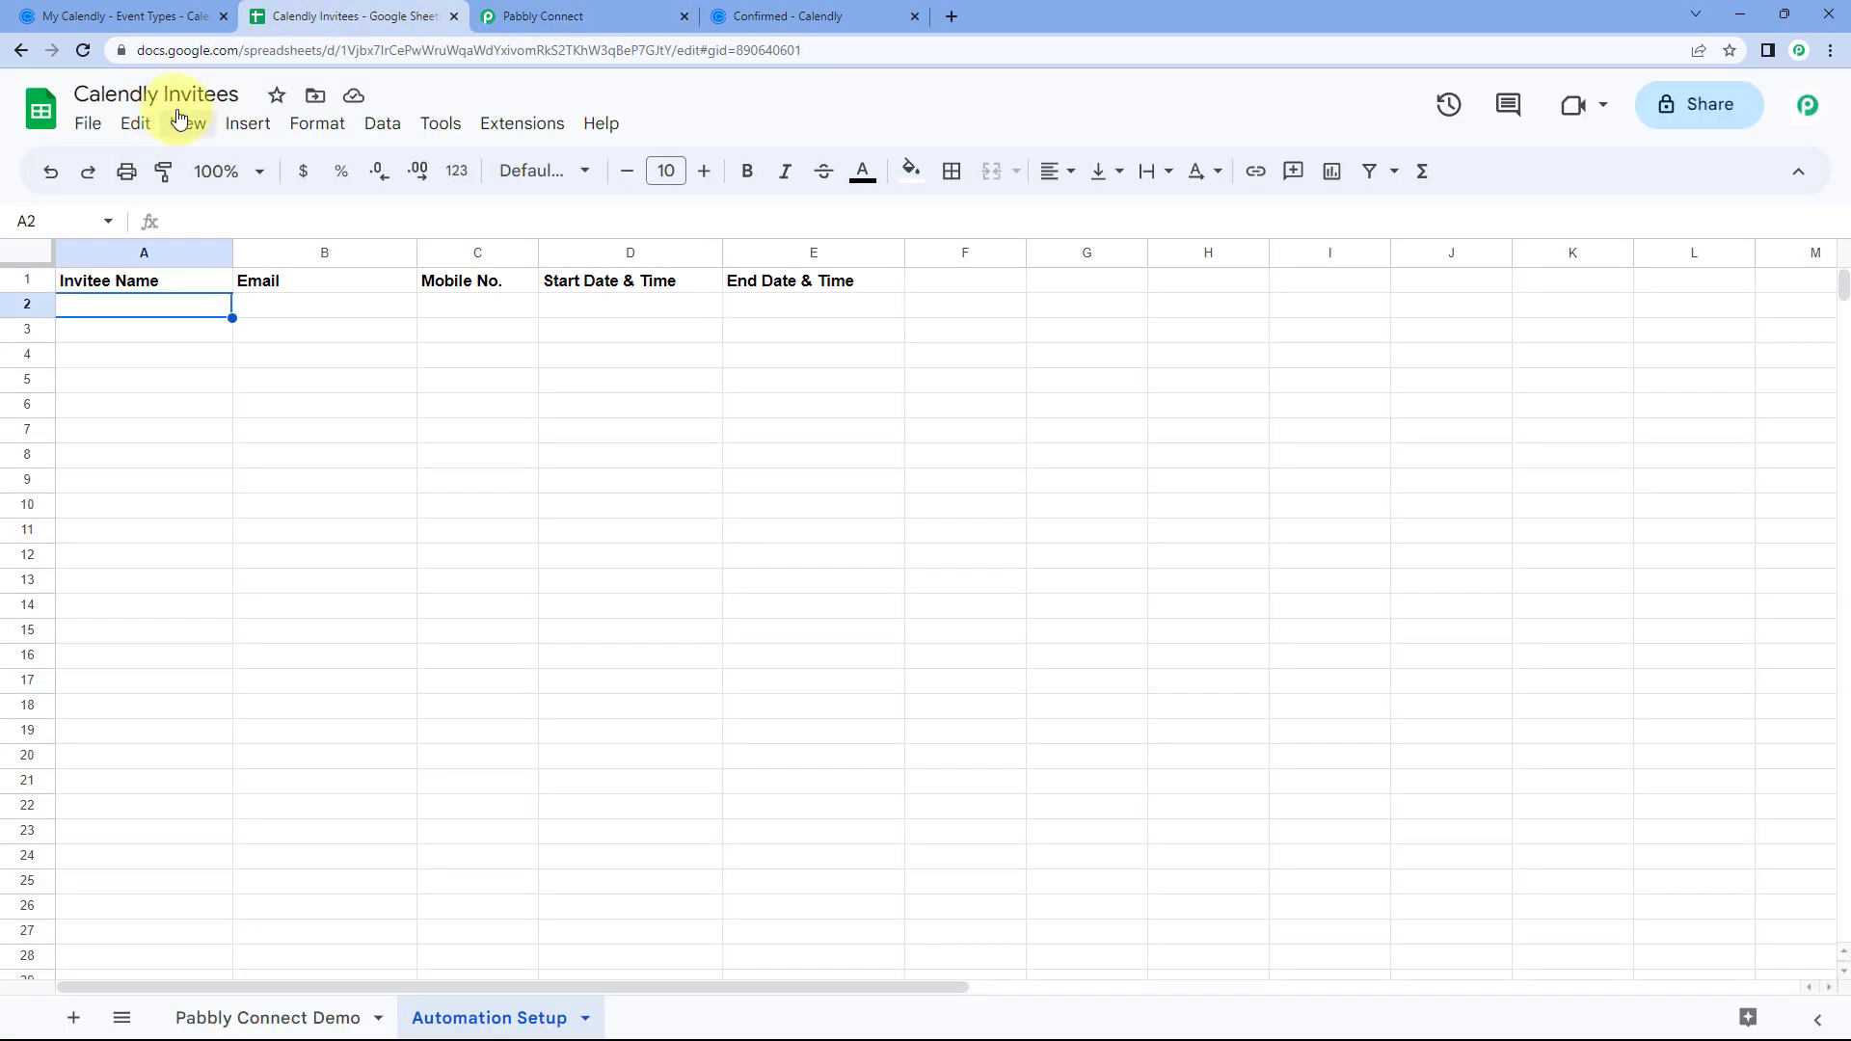
click(620, 19)
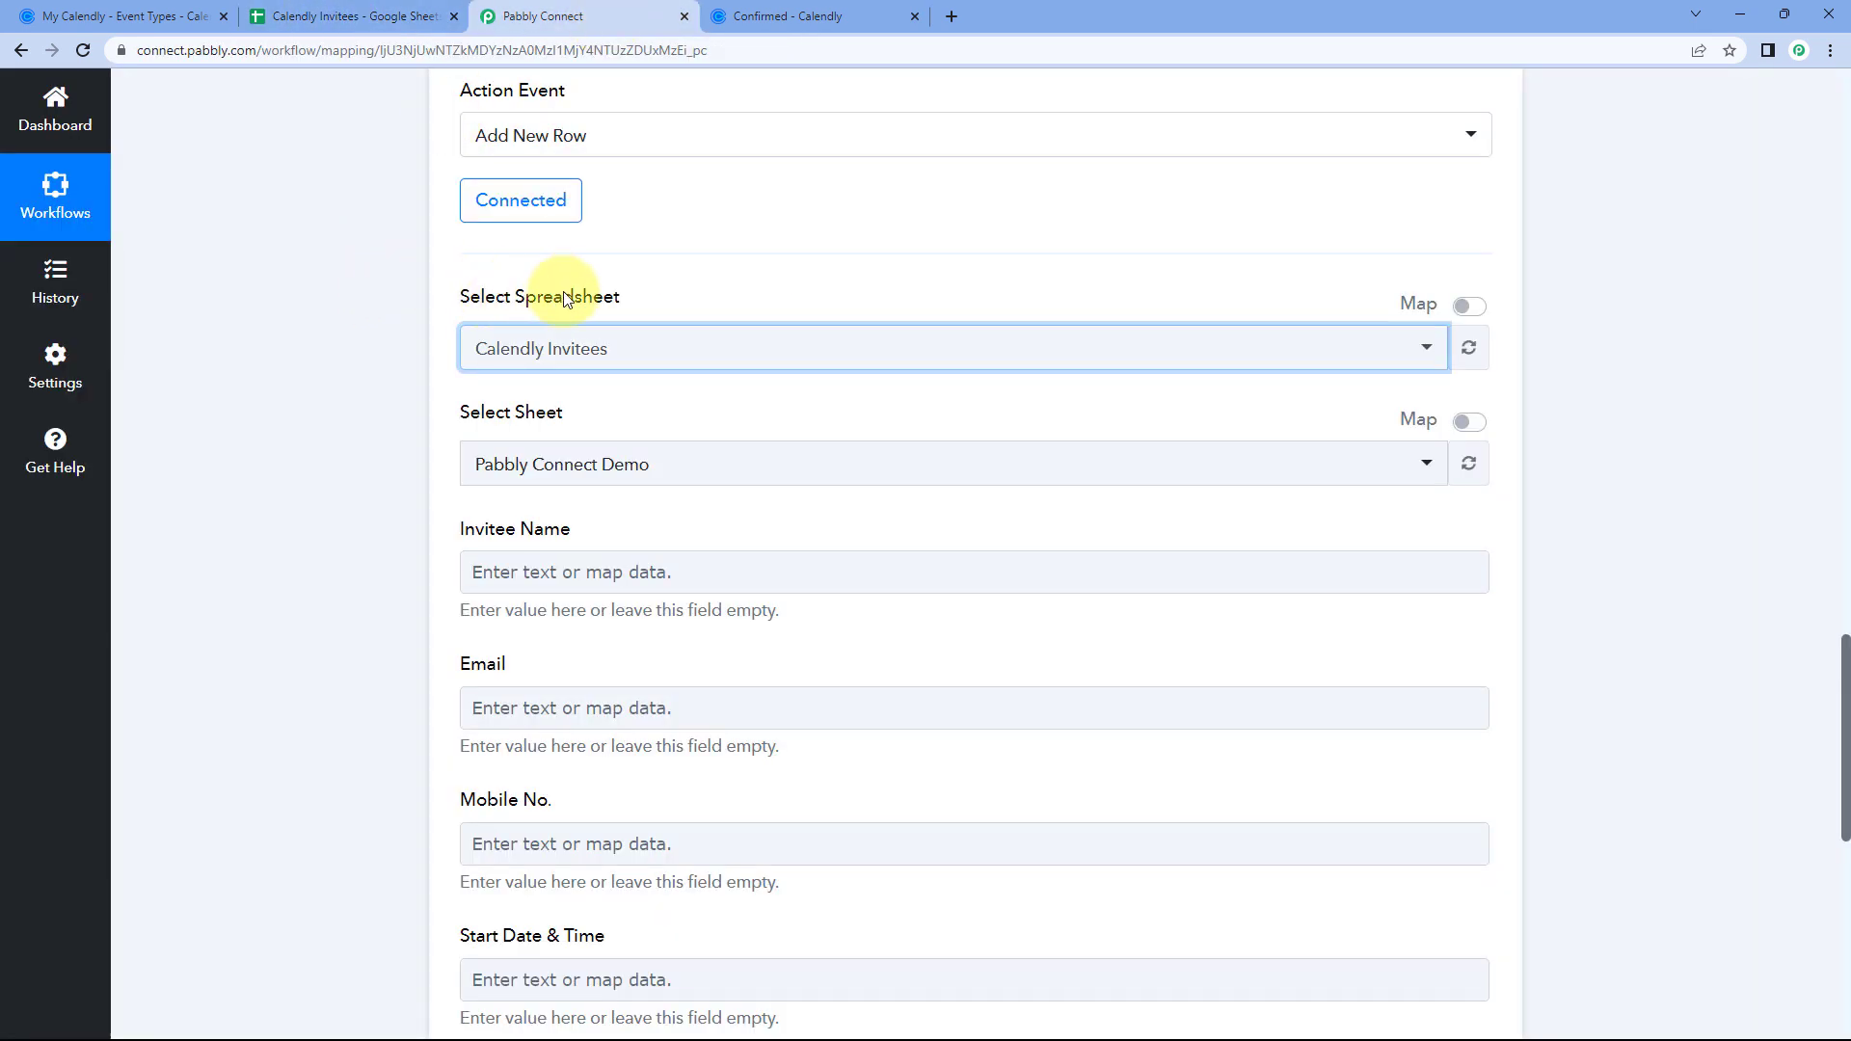
- Compare the spreadsheet's sheet names with the Calendly event types, and view the sheet choices in the Add New Row action
scroll(546, 302, down, 1)
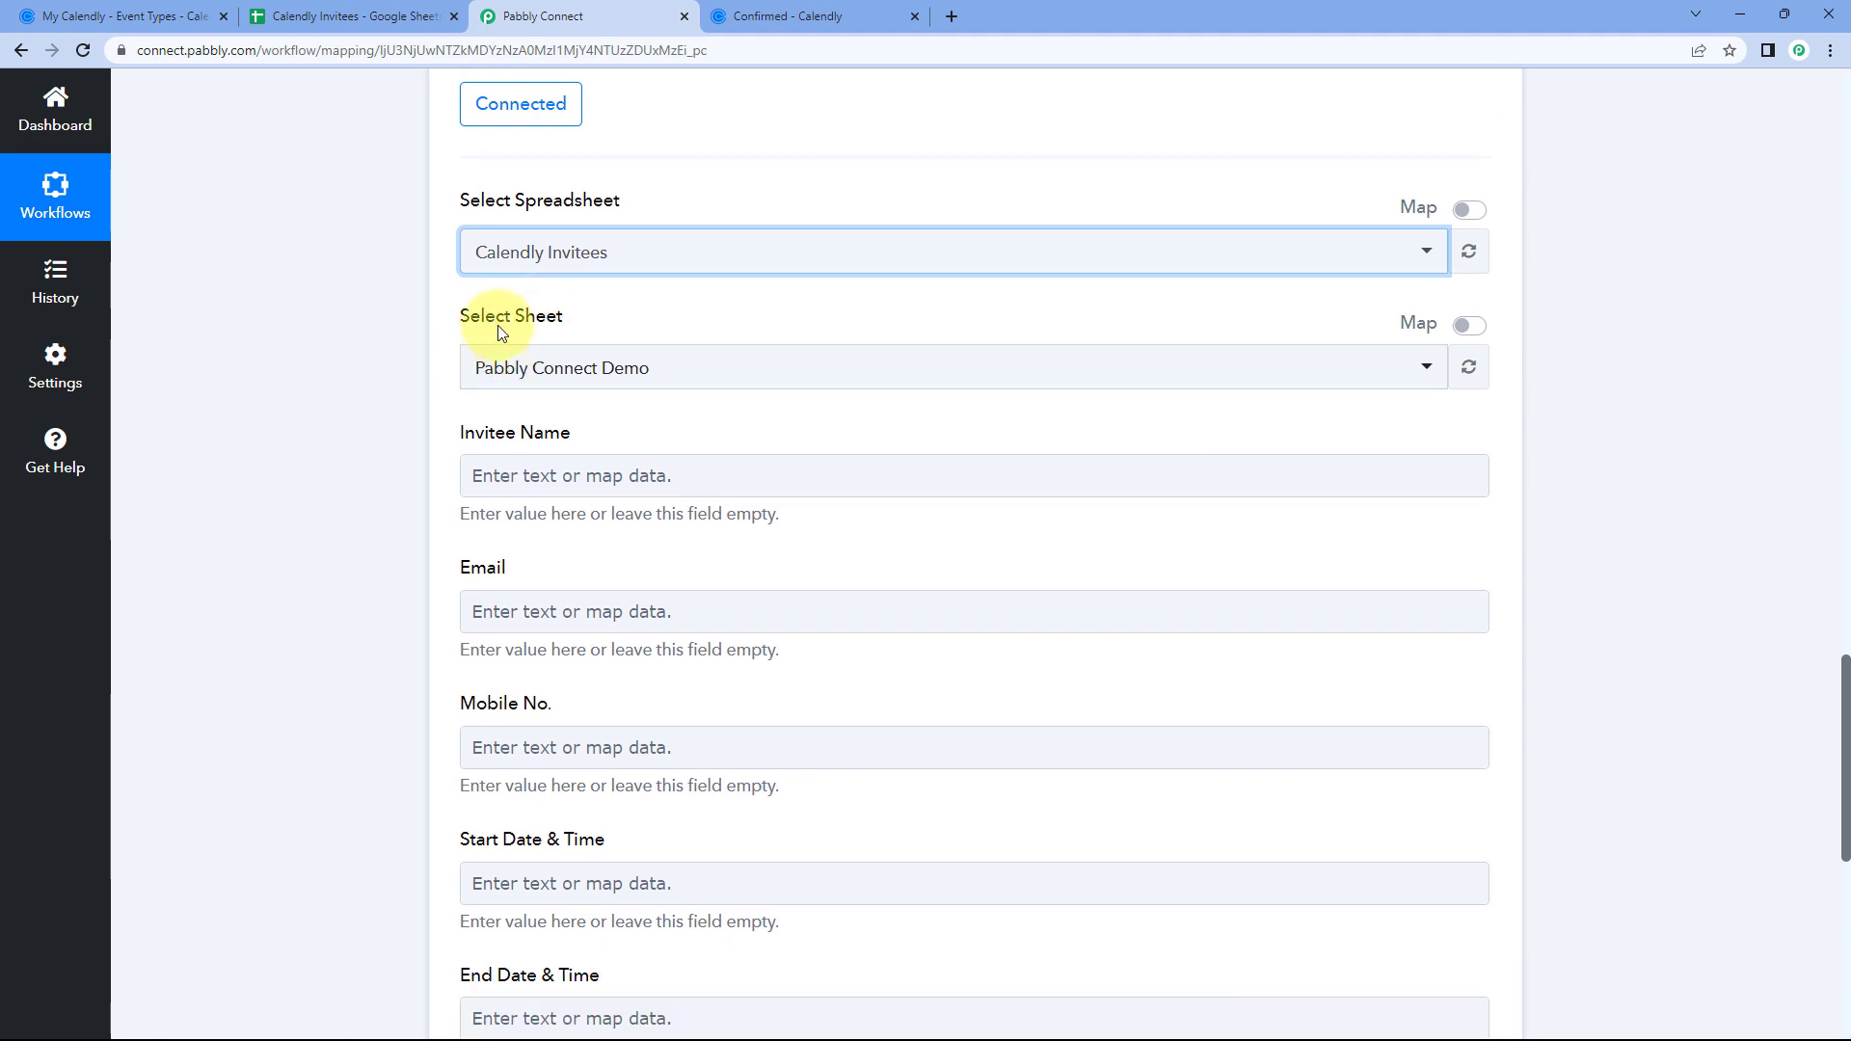
click(308, 14)
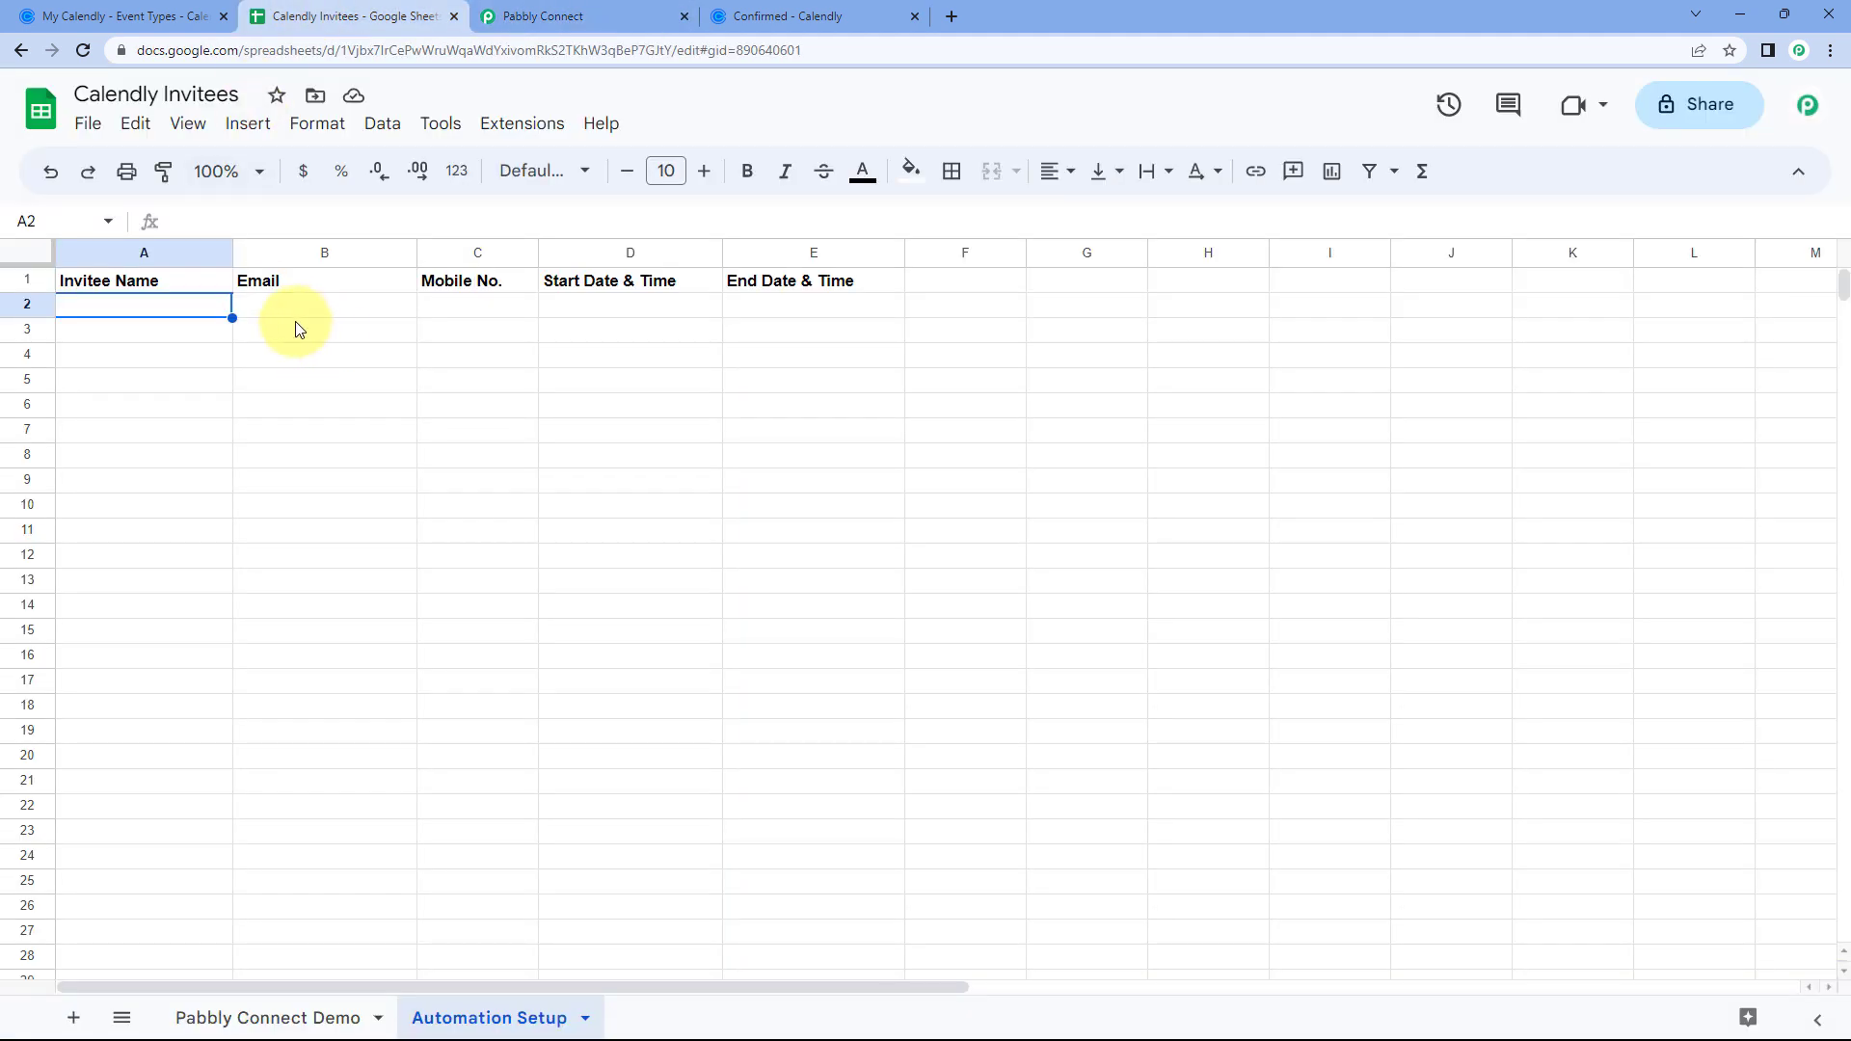
click(318, 1020)
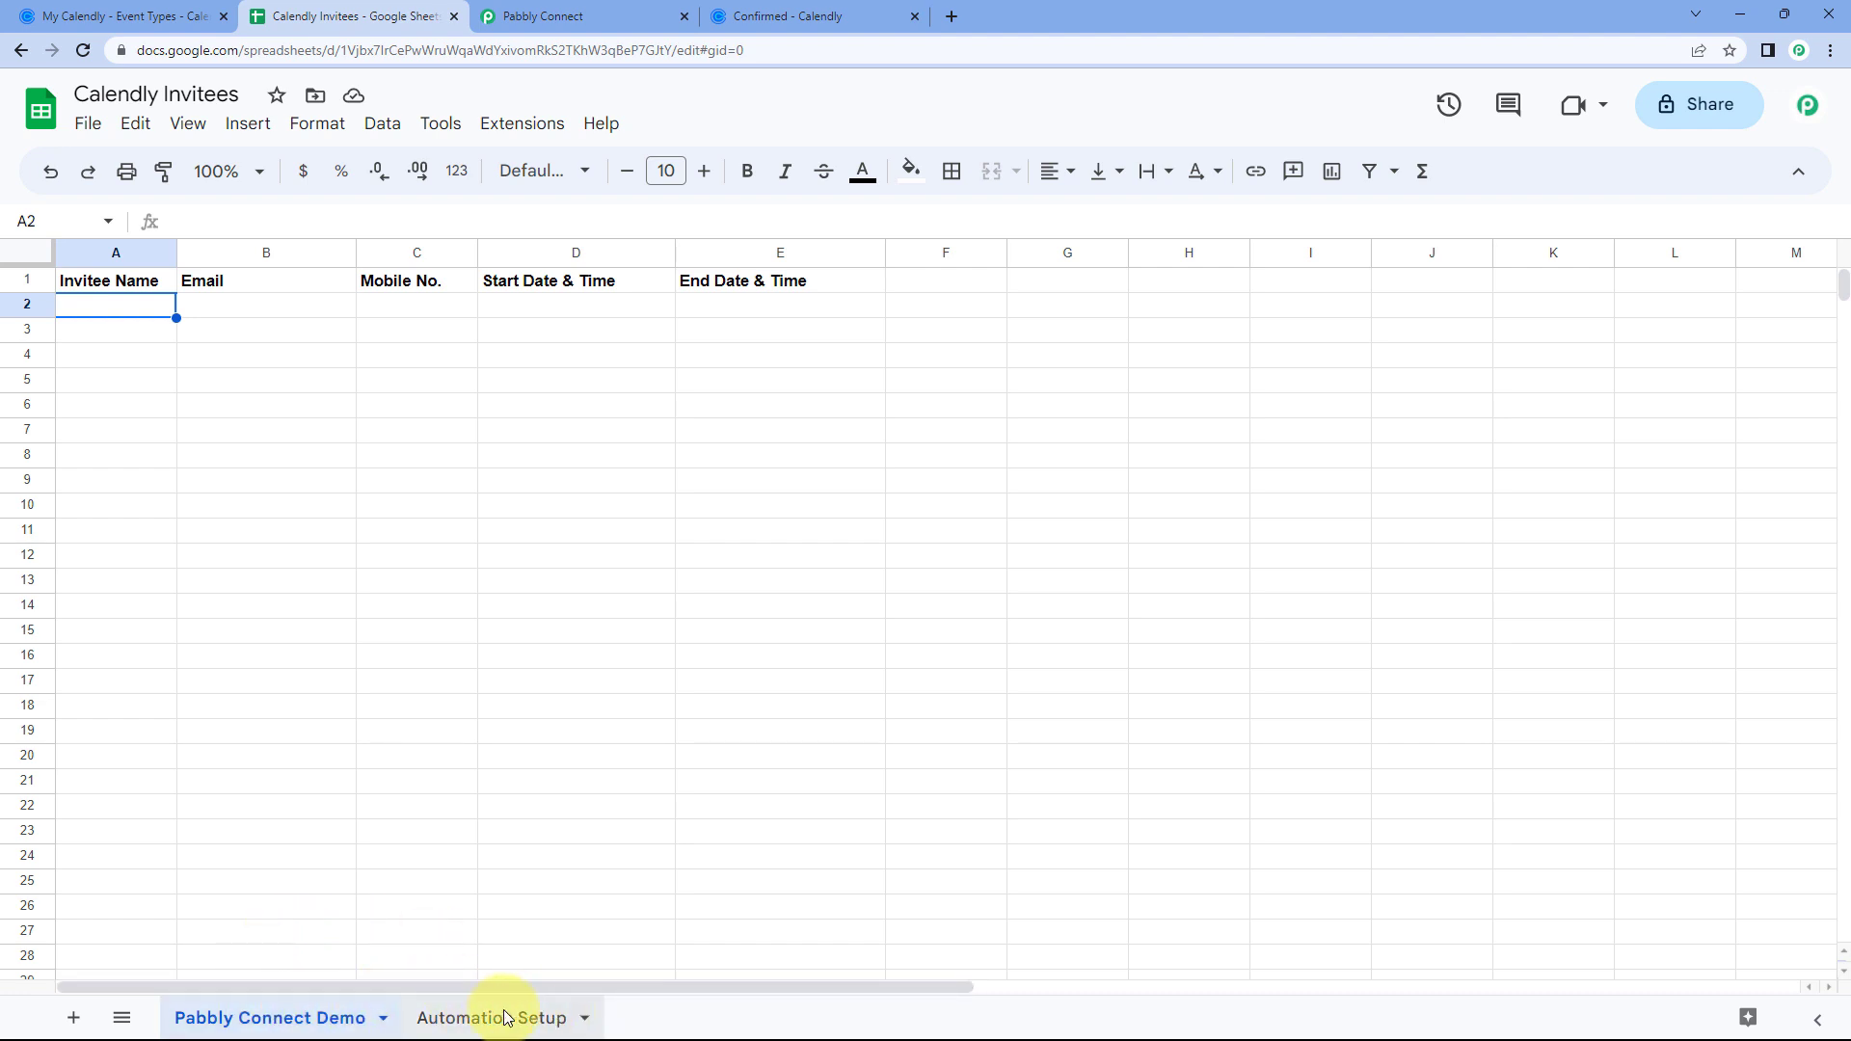
click(111, 15)
drag(504, 574, 456, 624)
click(378, 8)
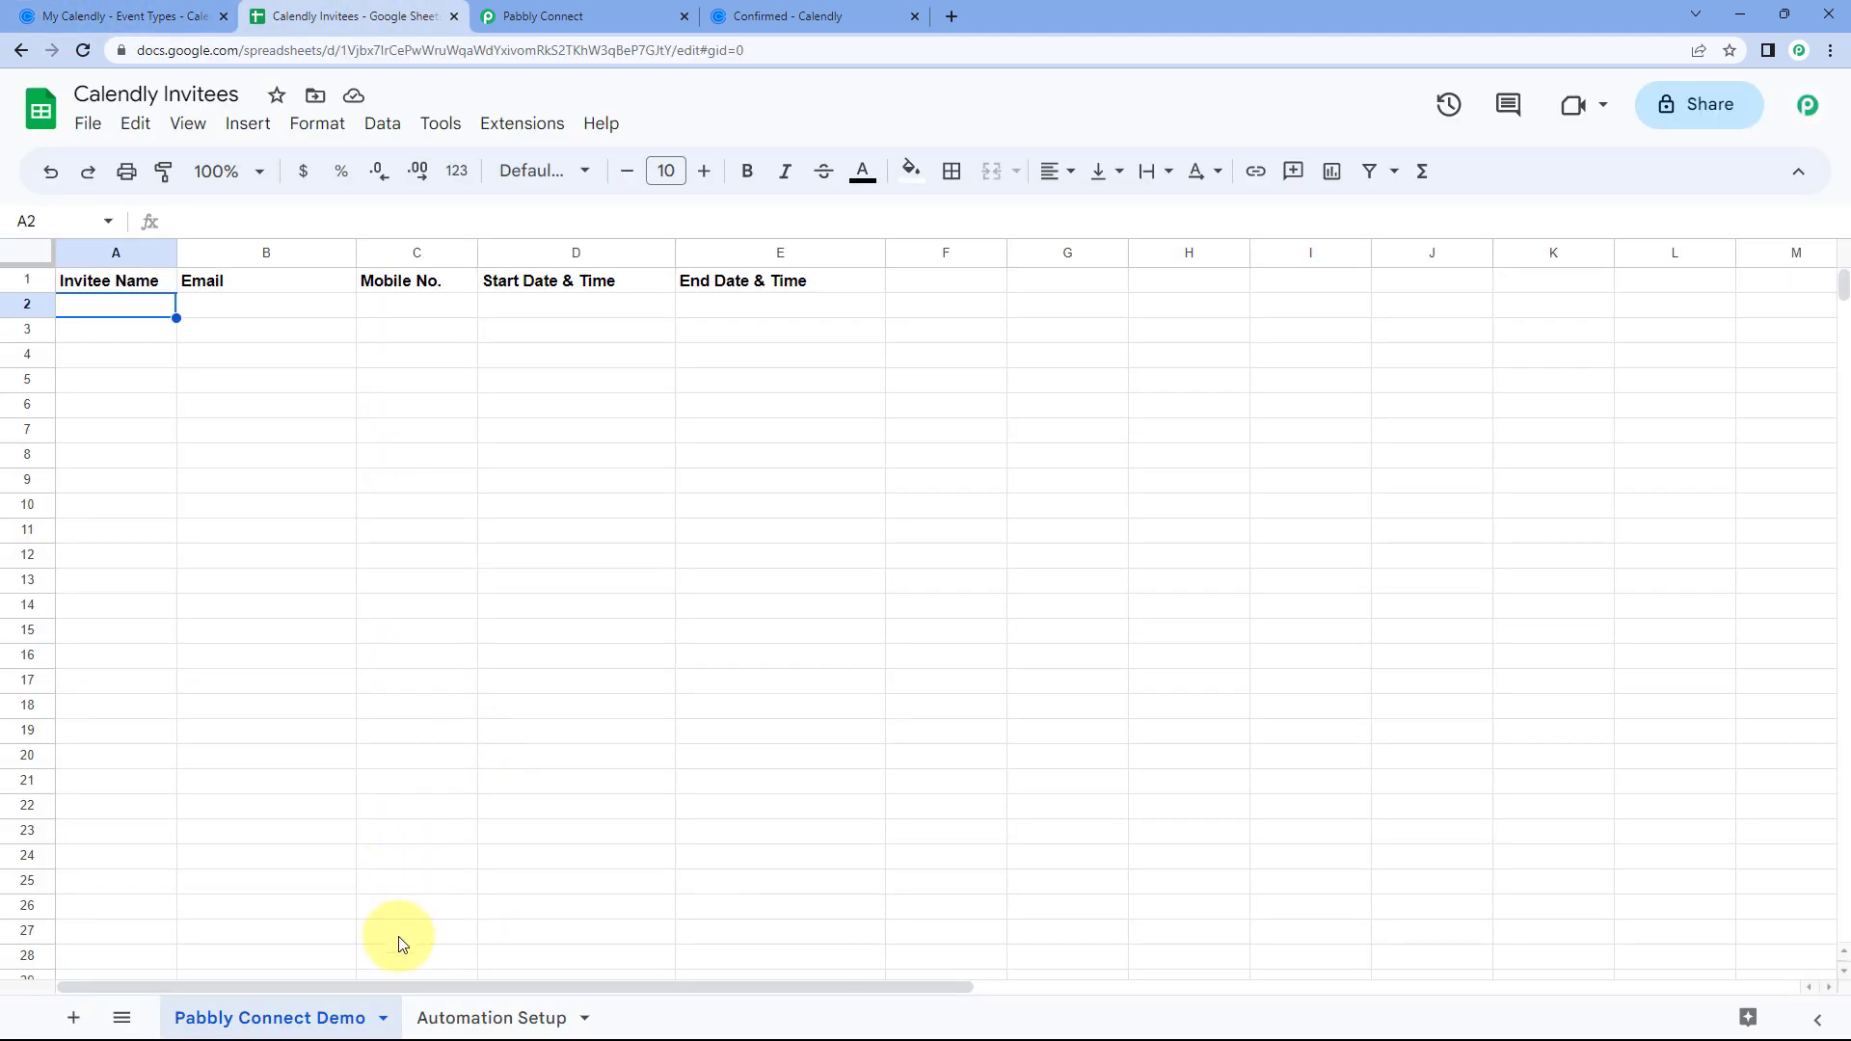
click(585, 10)
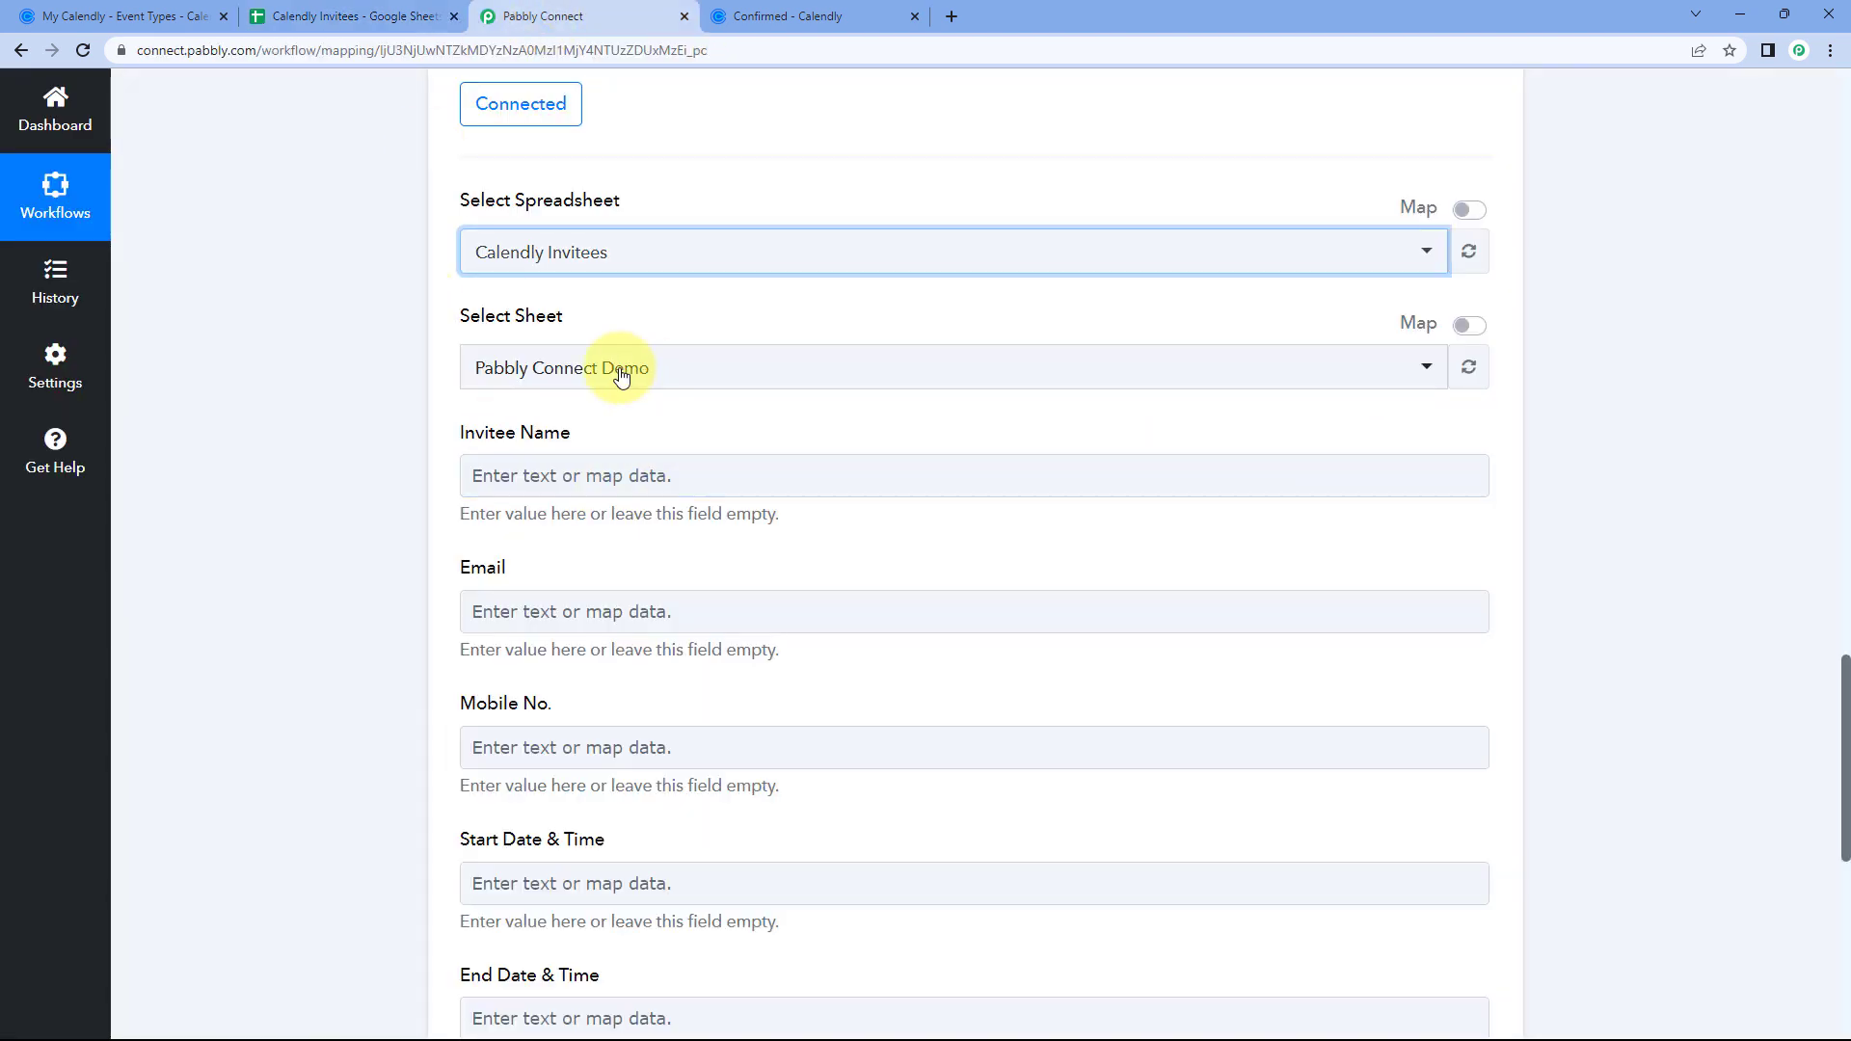
click(694, 372)
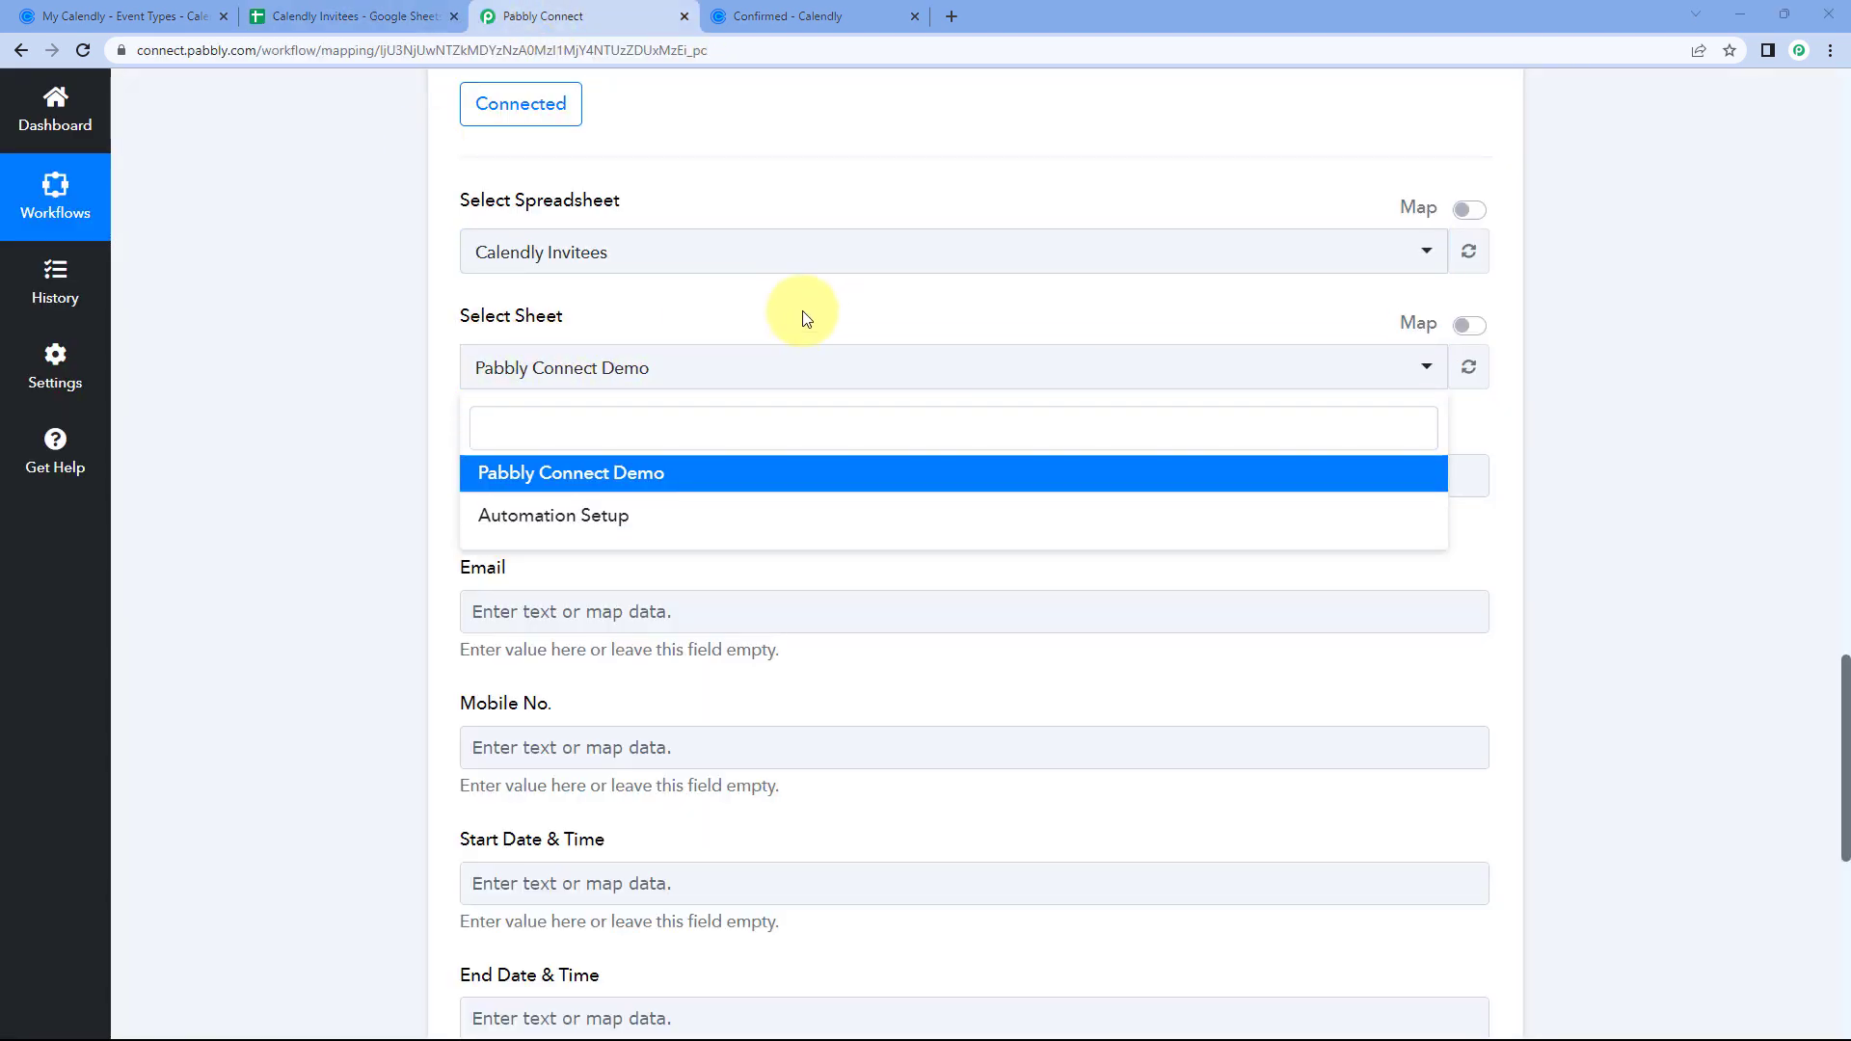
- Examine the Res2 Resource Name value in the Calendly trigger response, and return to the Google Sheets action's sheet setting
scroll(812, 313, up, 8)
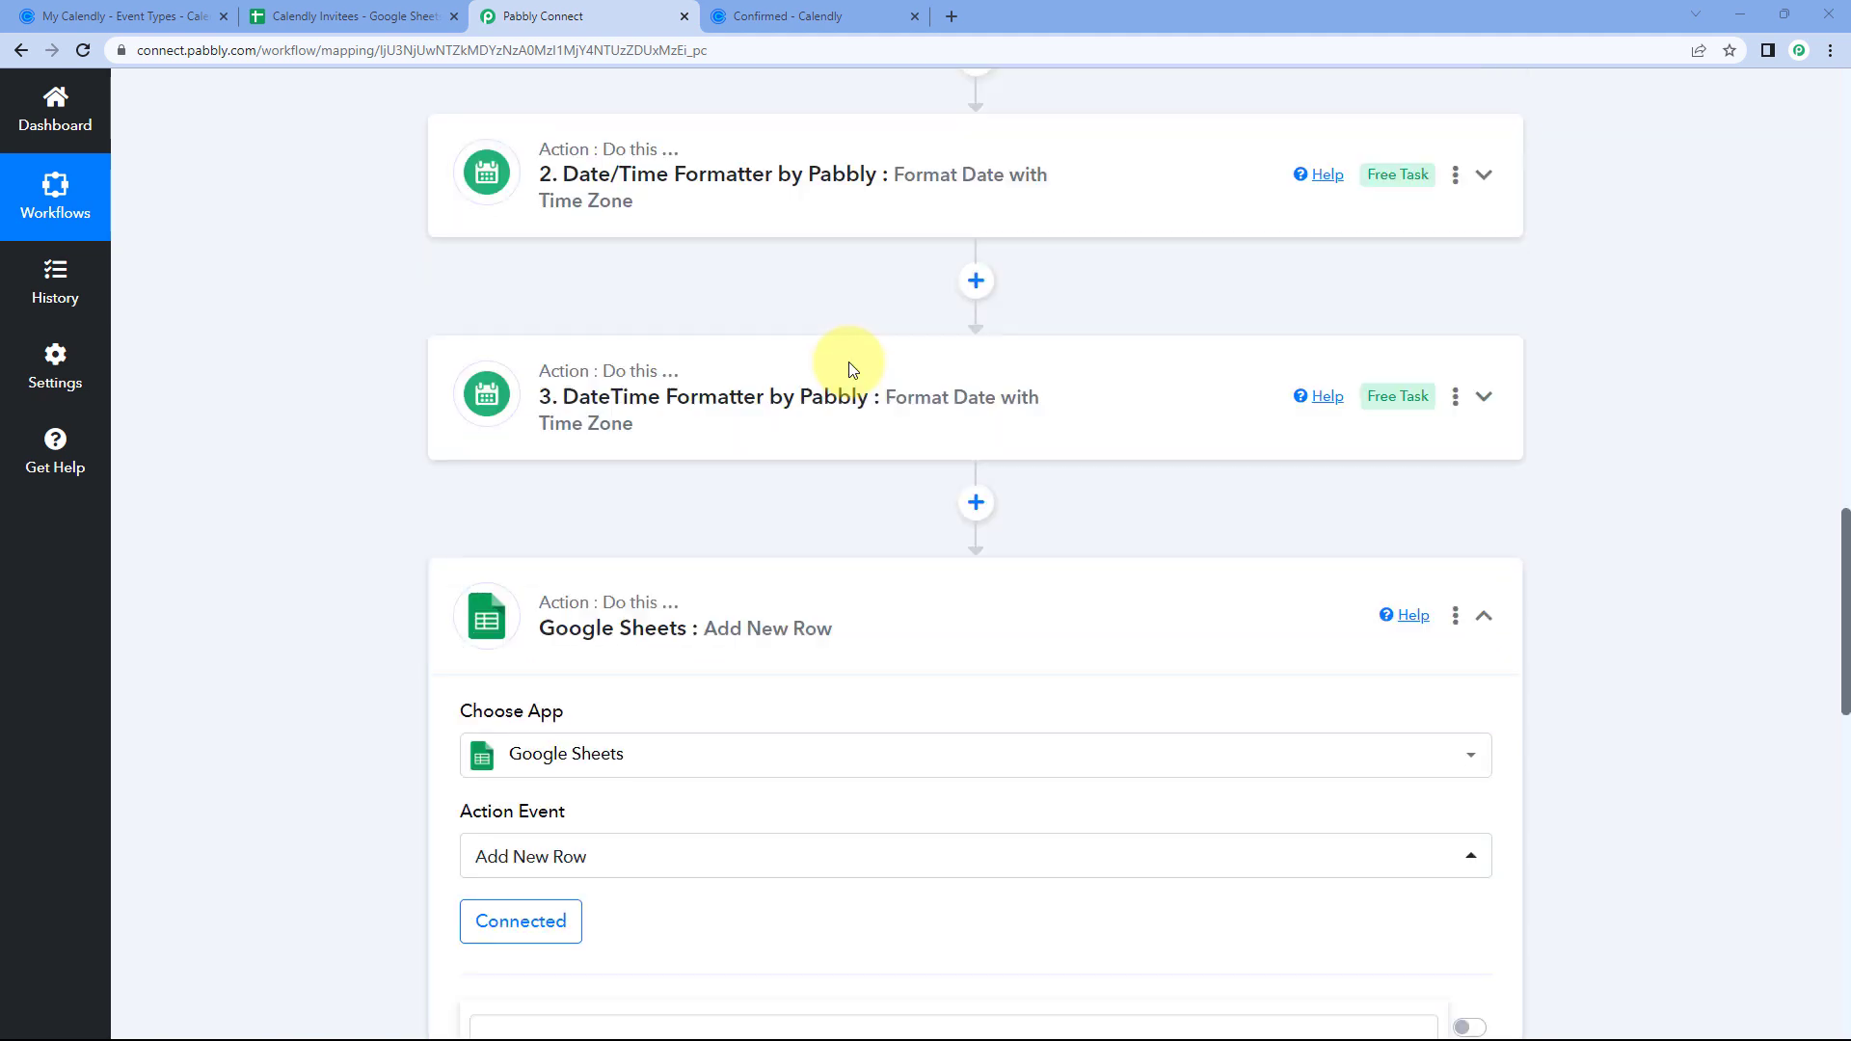
scroll(852, 369, up, 10)
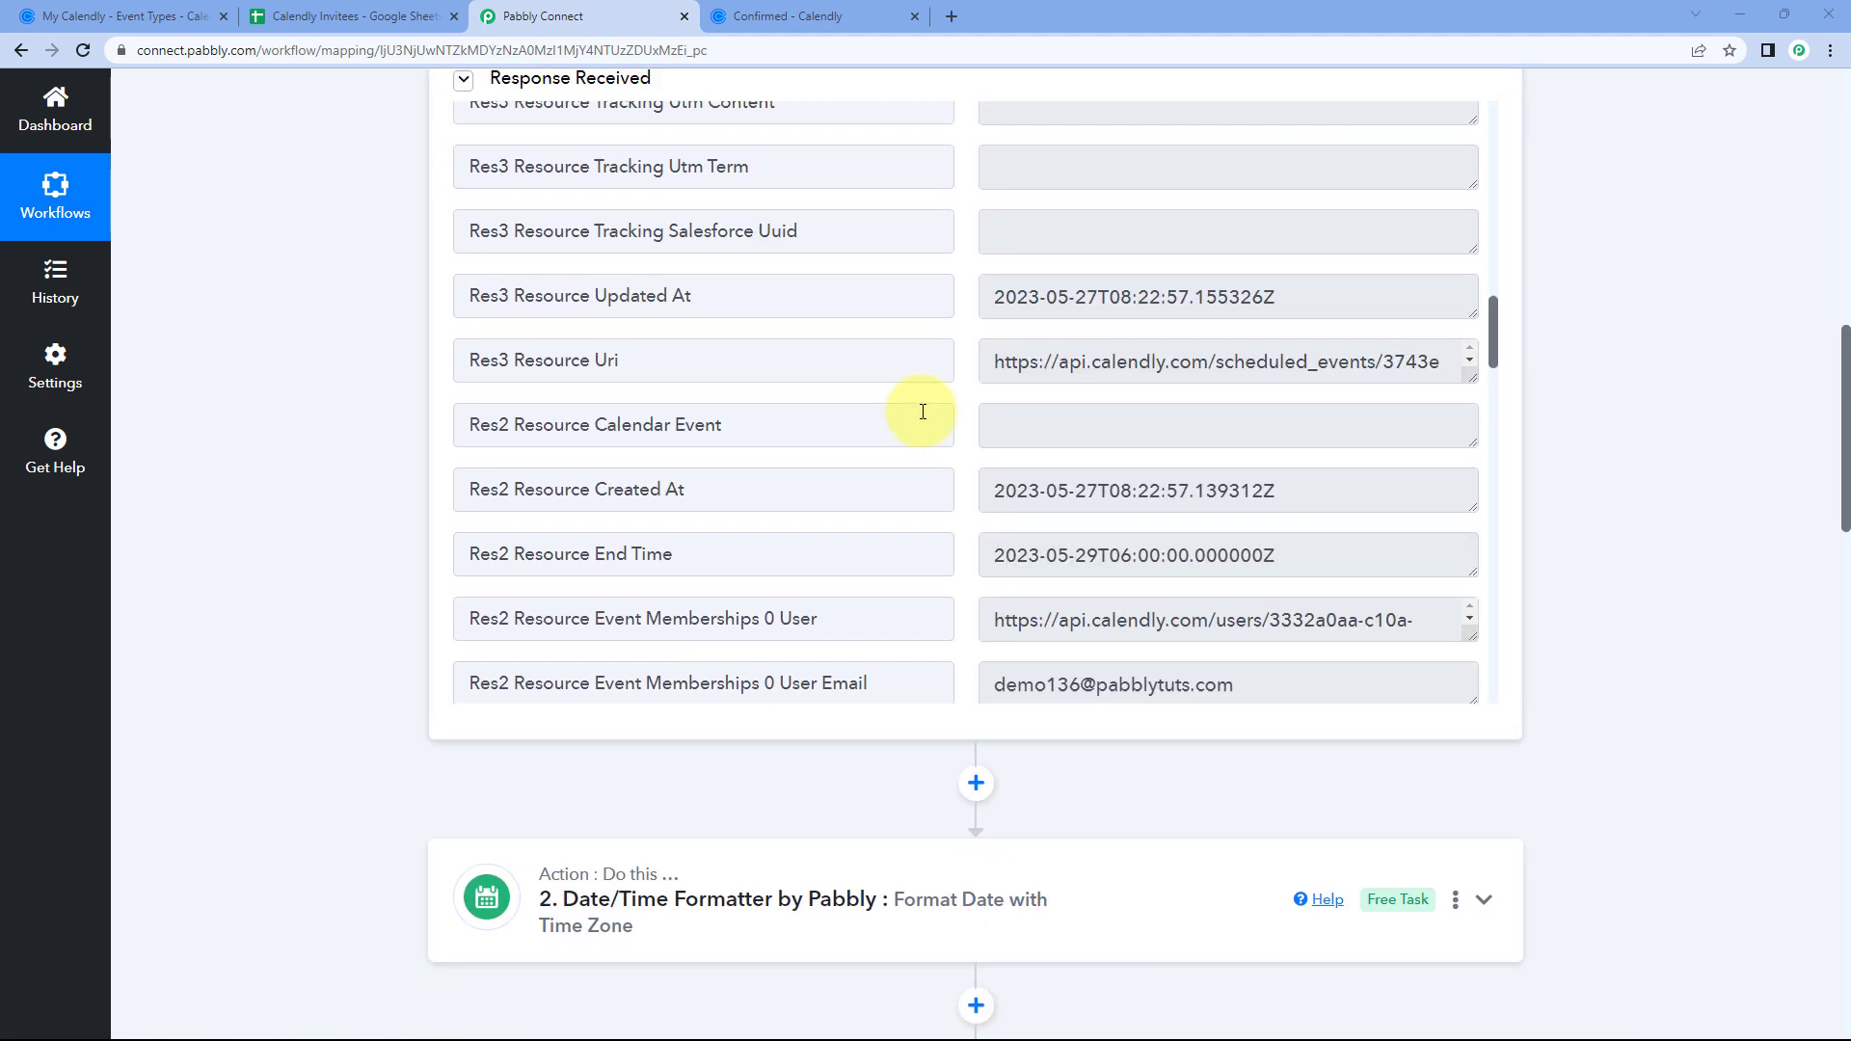
scroll(925, 415, up, 5)
scroll(929, 420, down, 7)
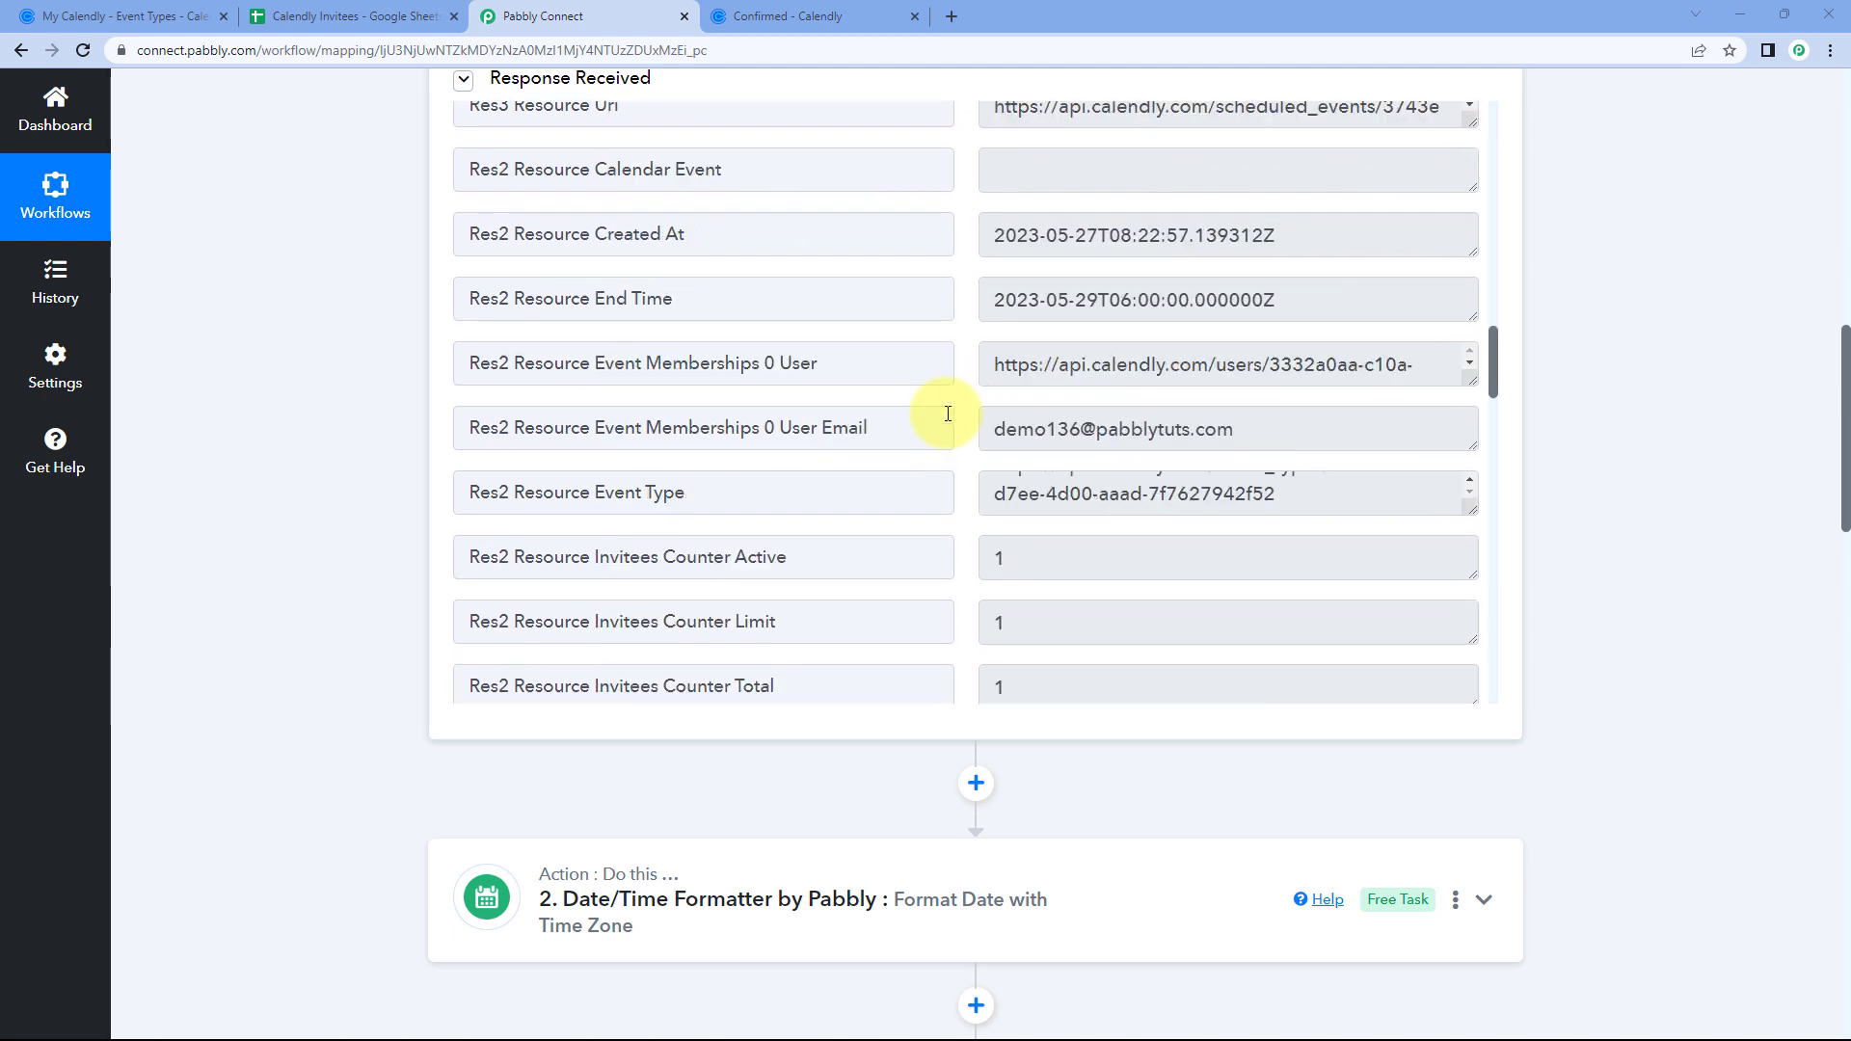
scroll(947, 414, down, 5)
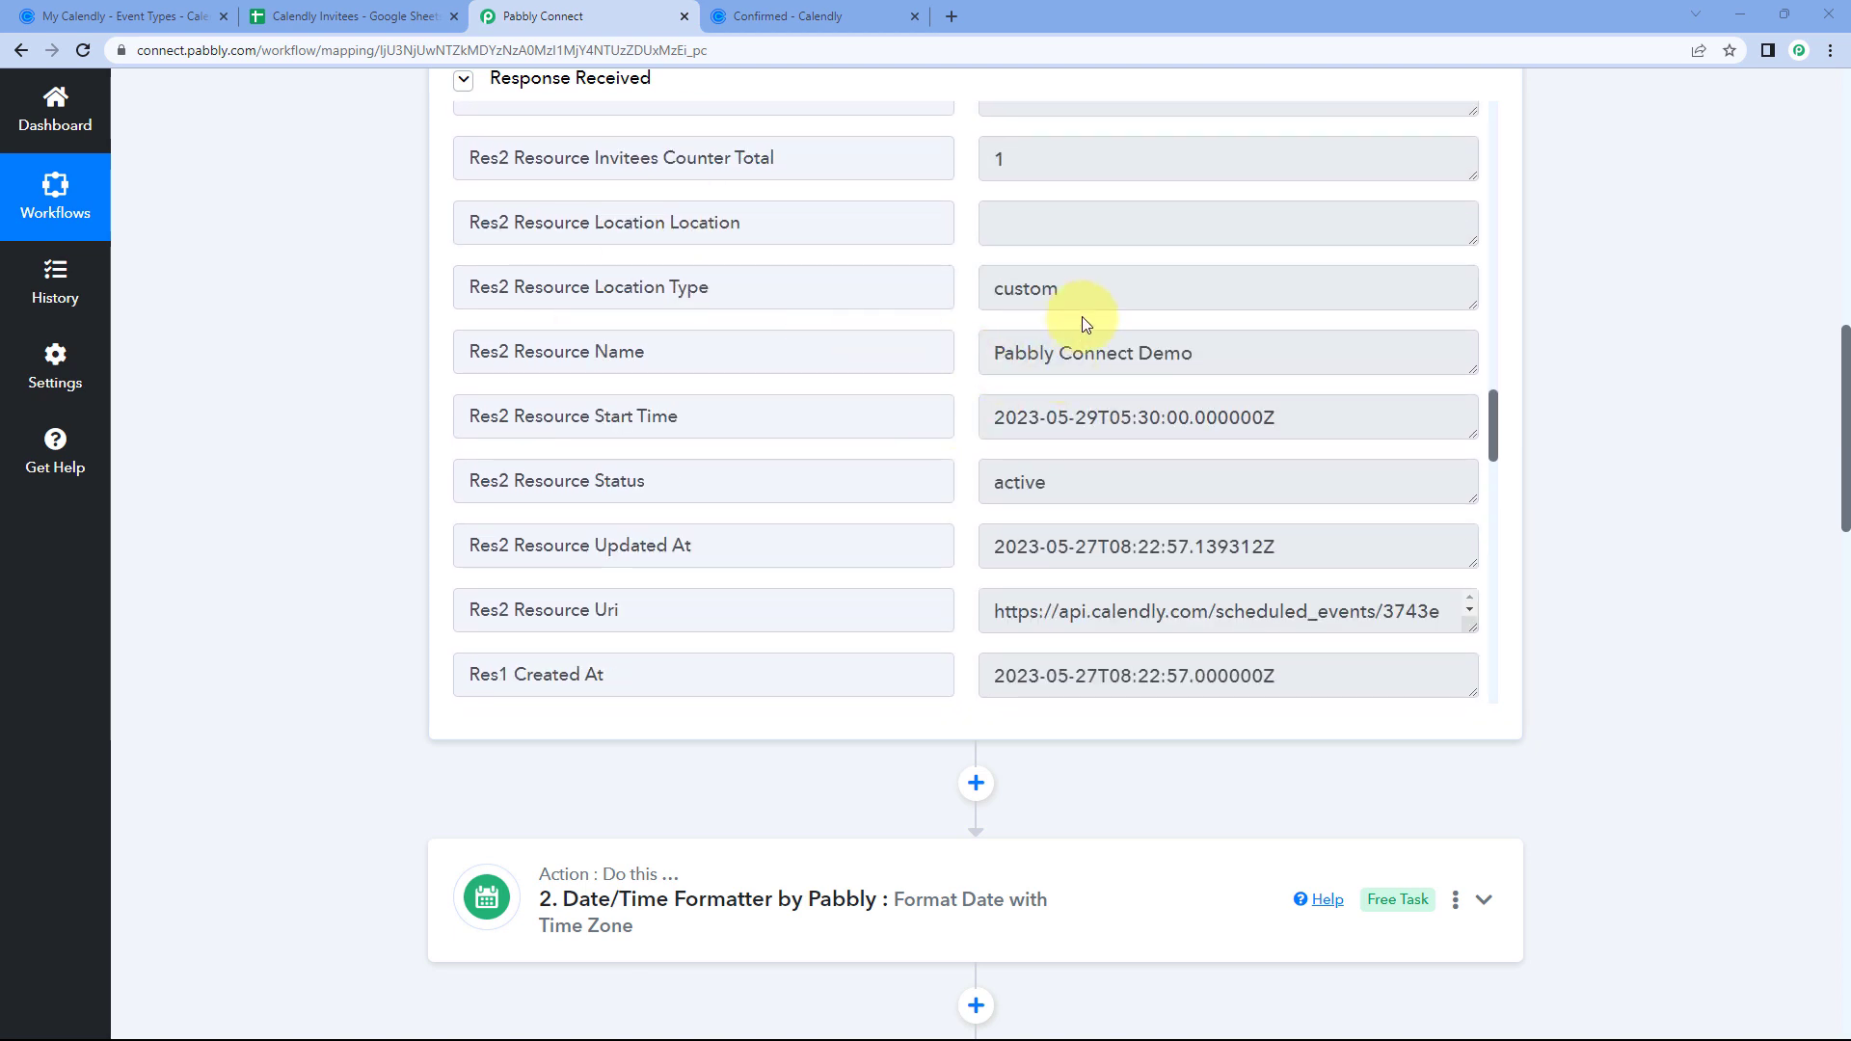
drag(718, 340, 541, 355)
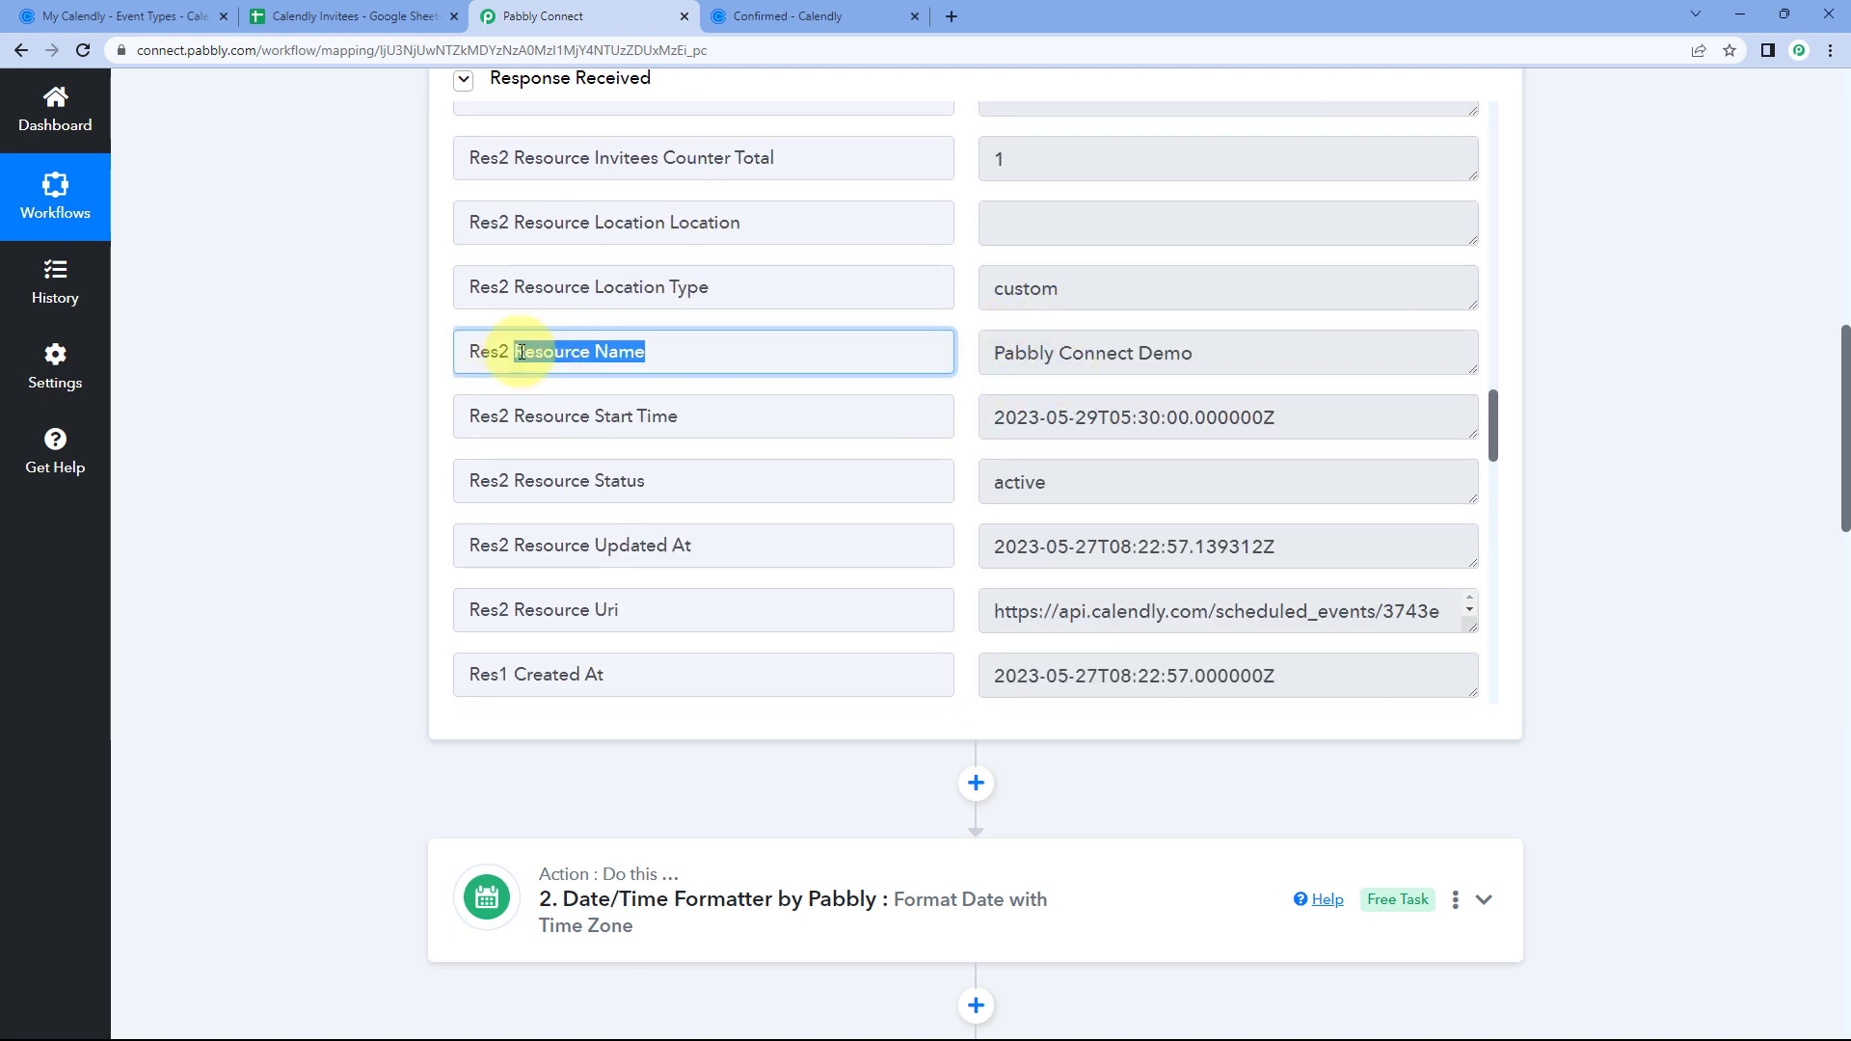
click(1002, 351)
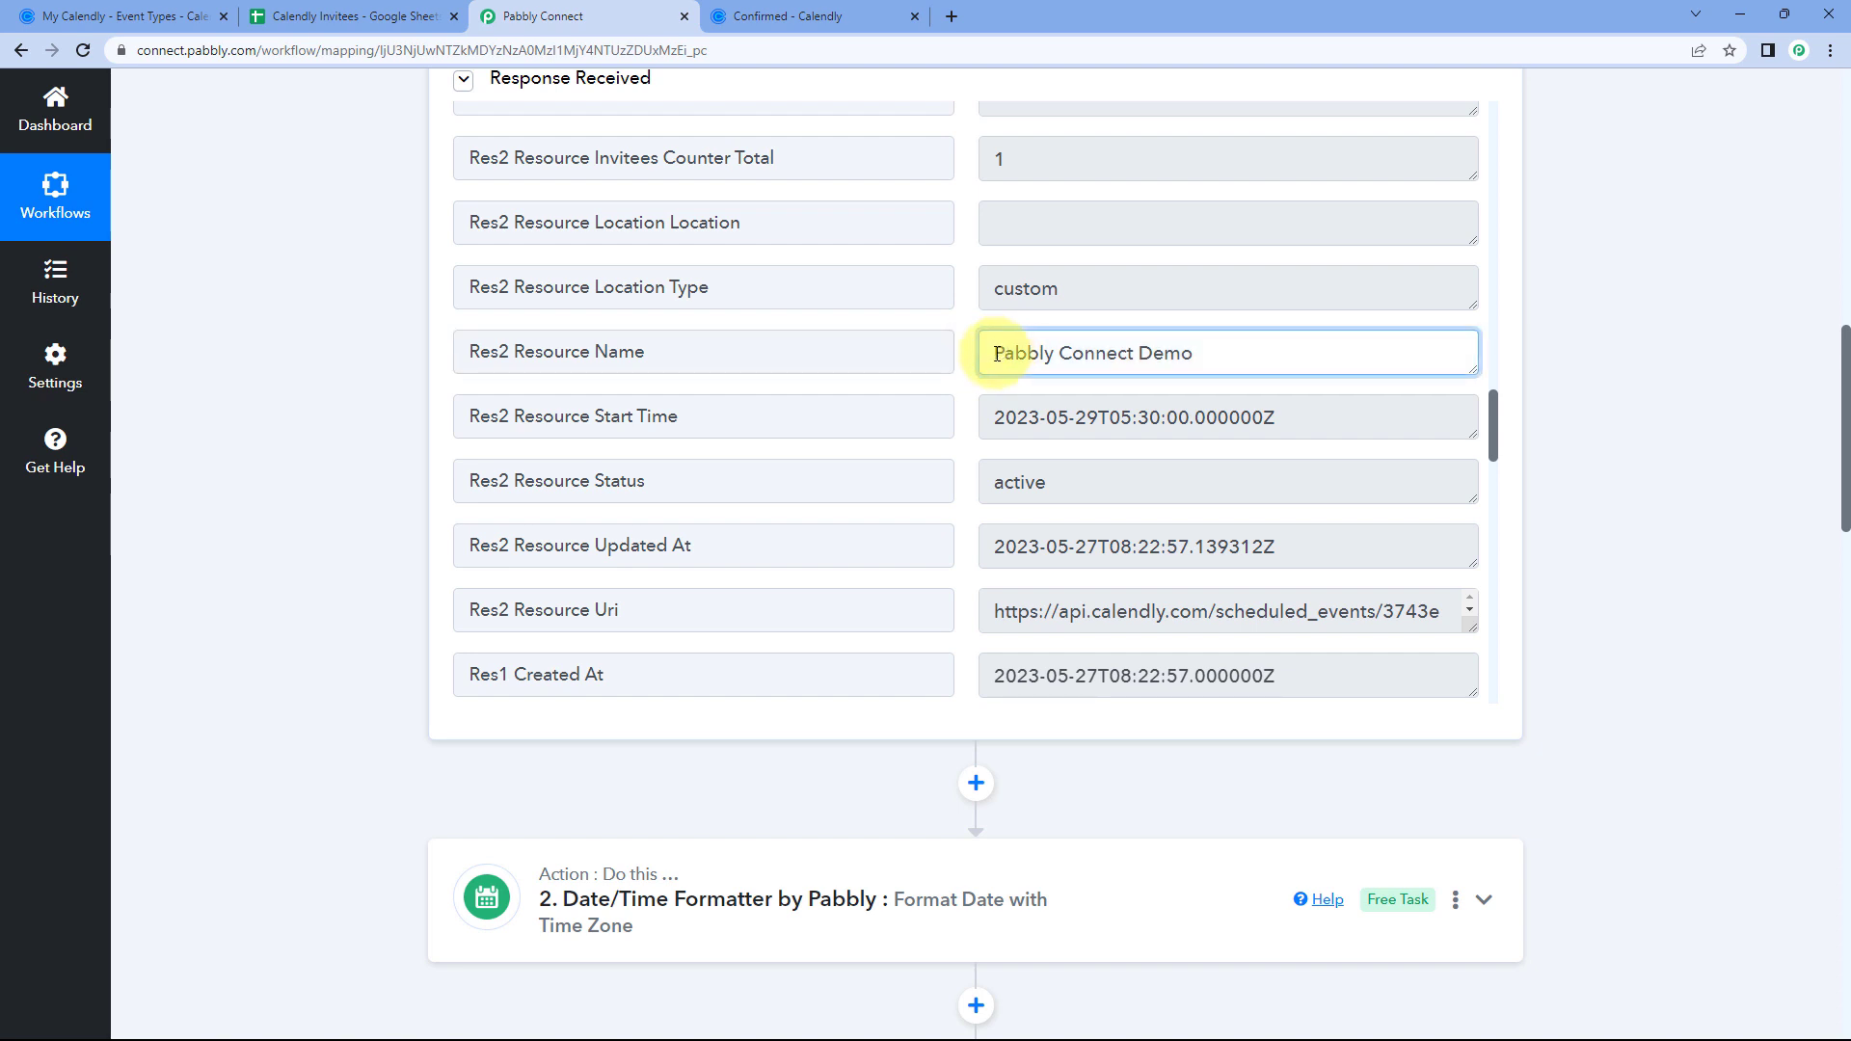
key(ctrl+shift+Right)
key(ctrl+shift+Right)
key(ctrl+shift+Right)
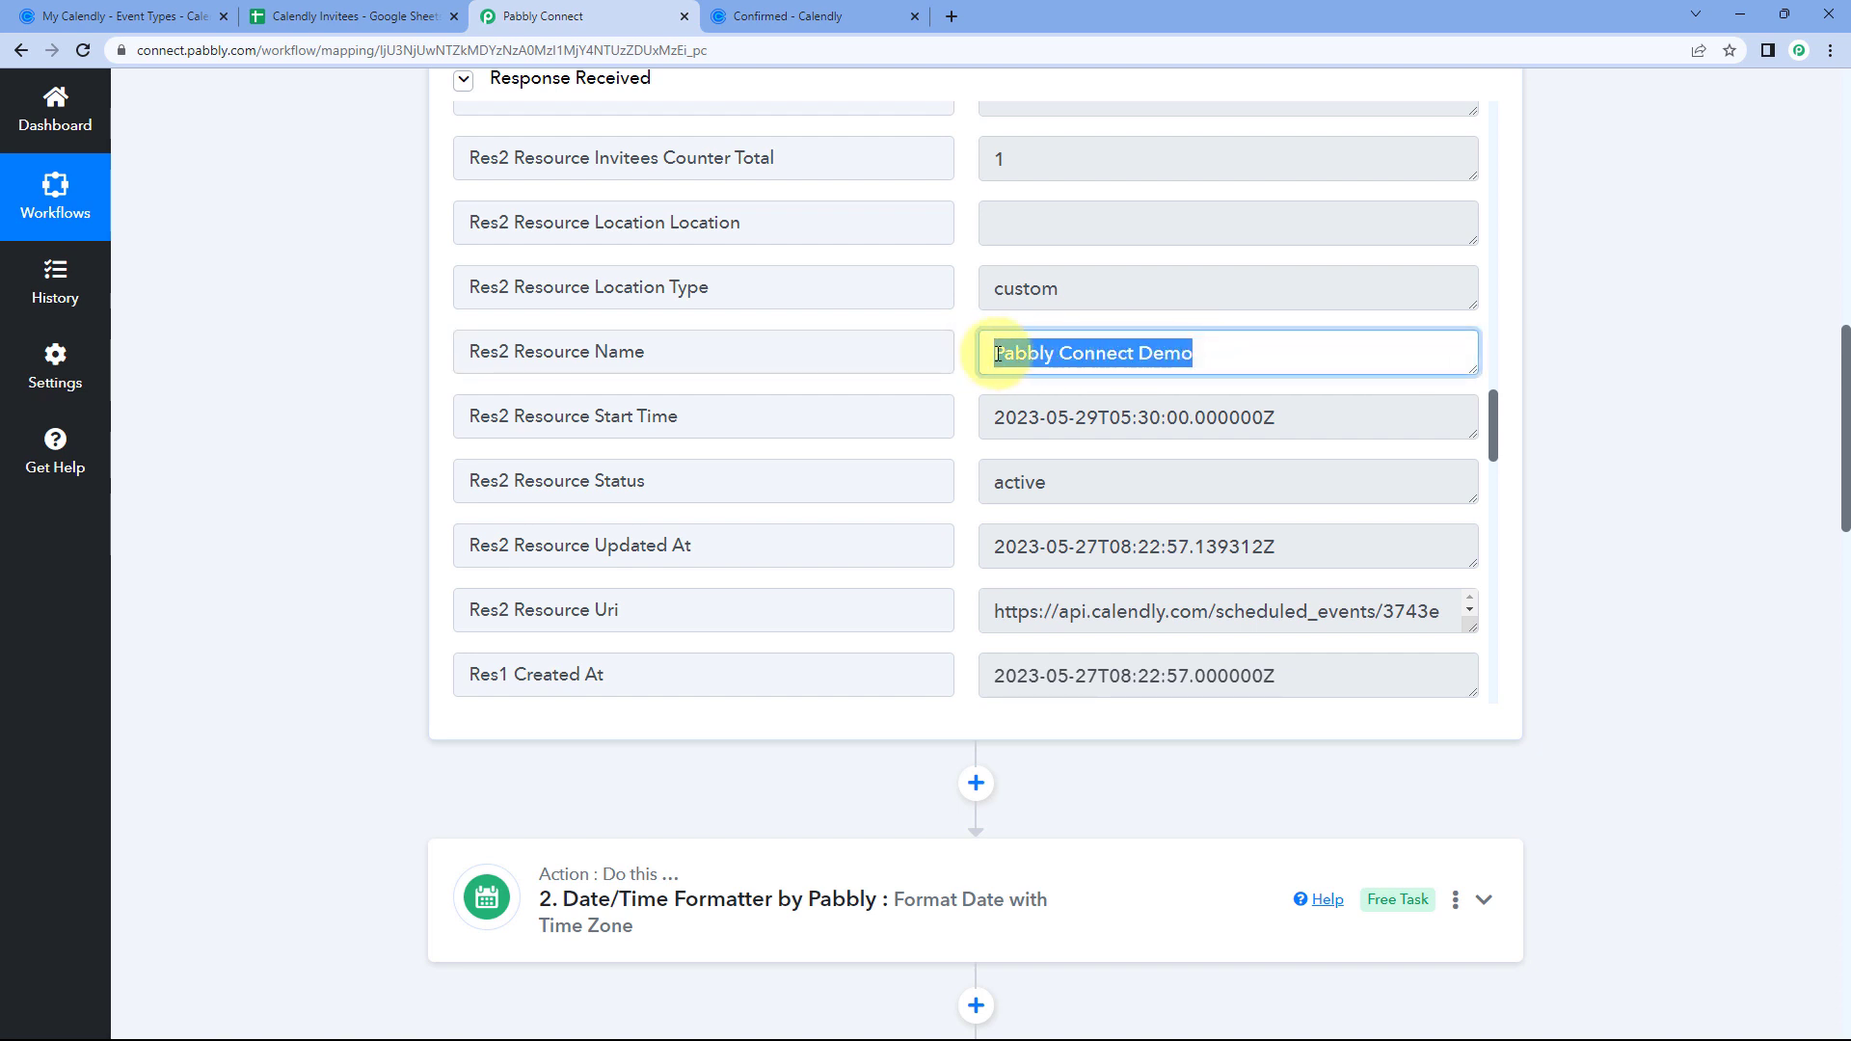
scroll(360, 517, down, 12)
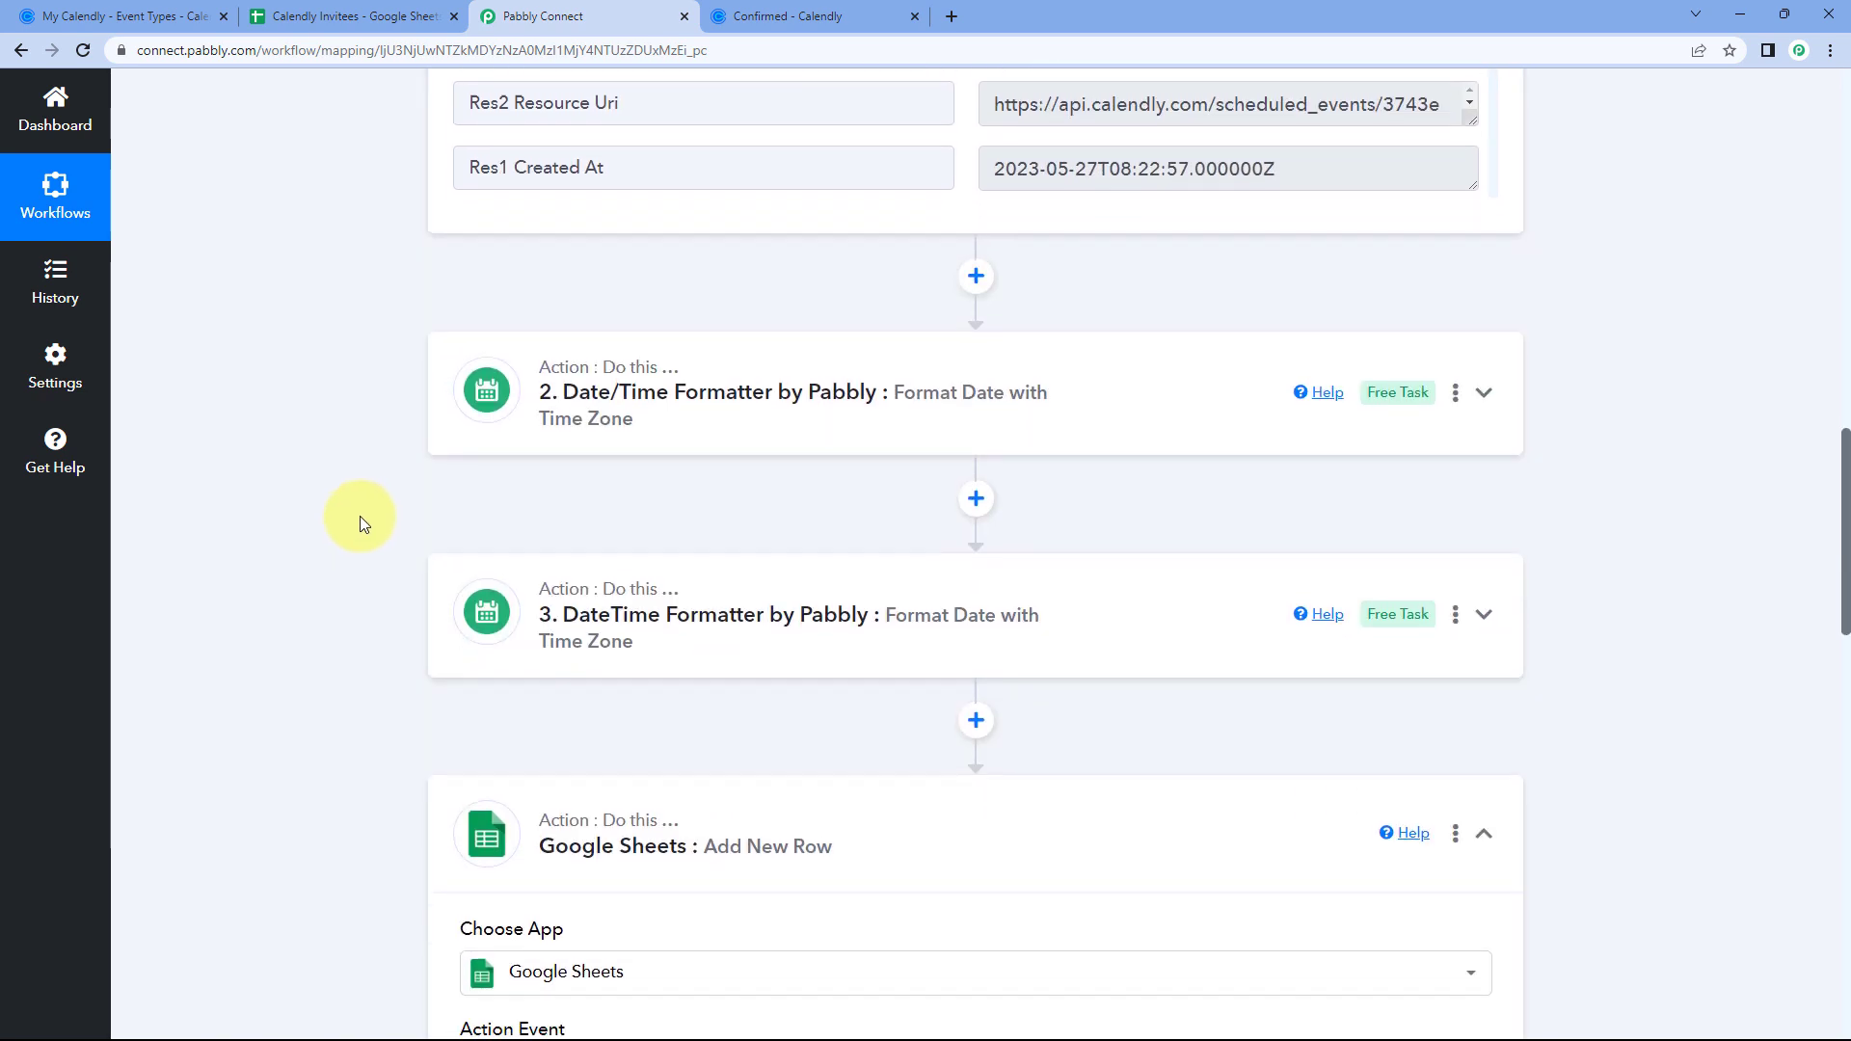
scroll(413, 548, down, 1)
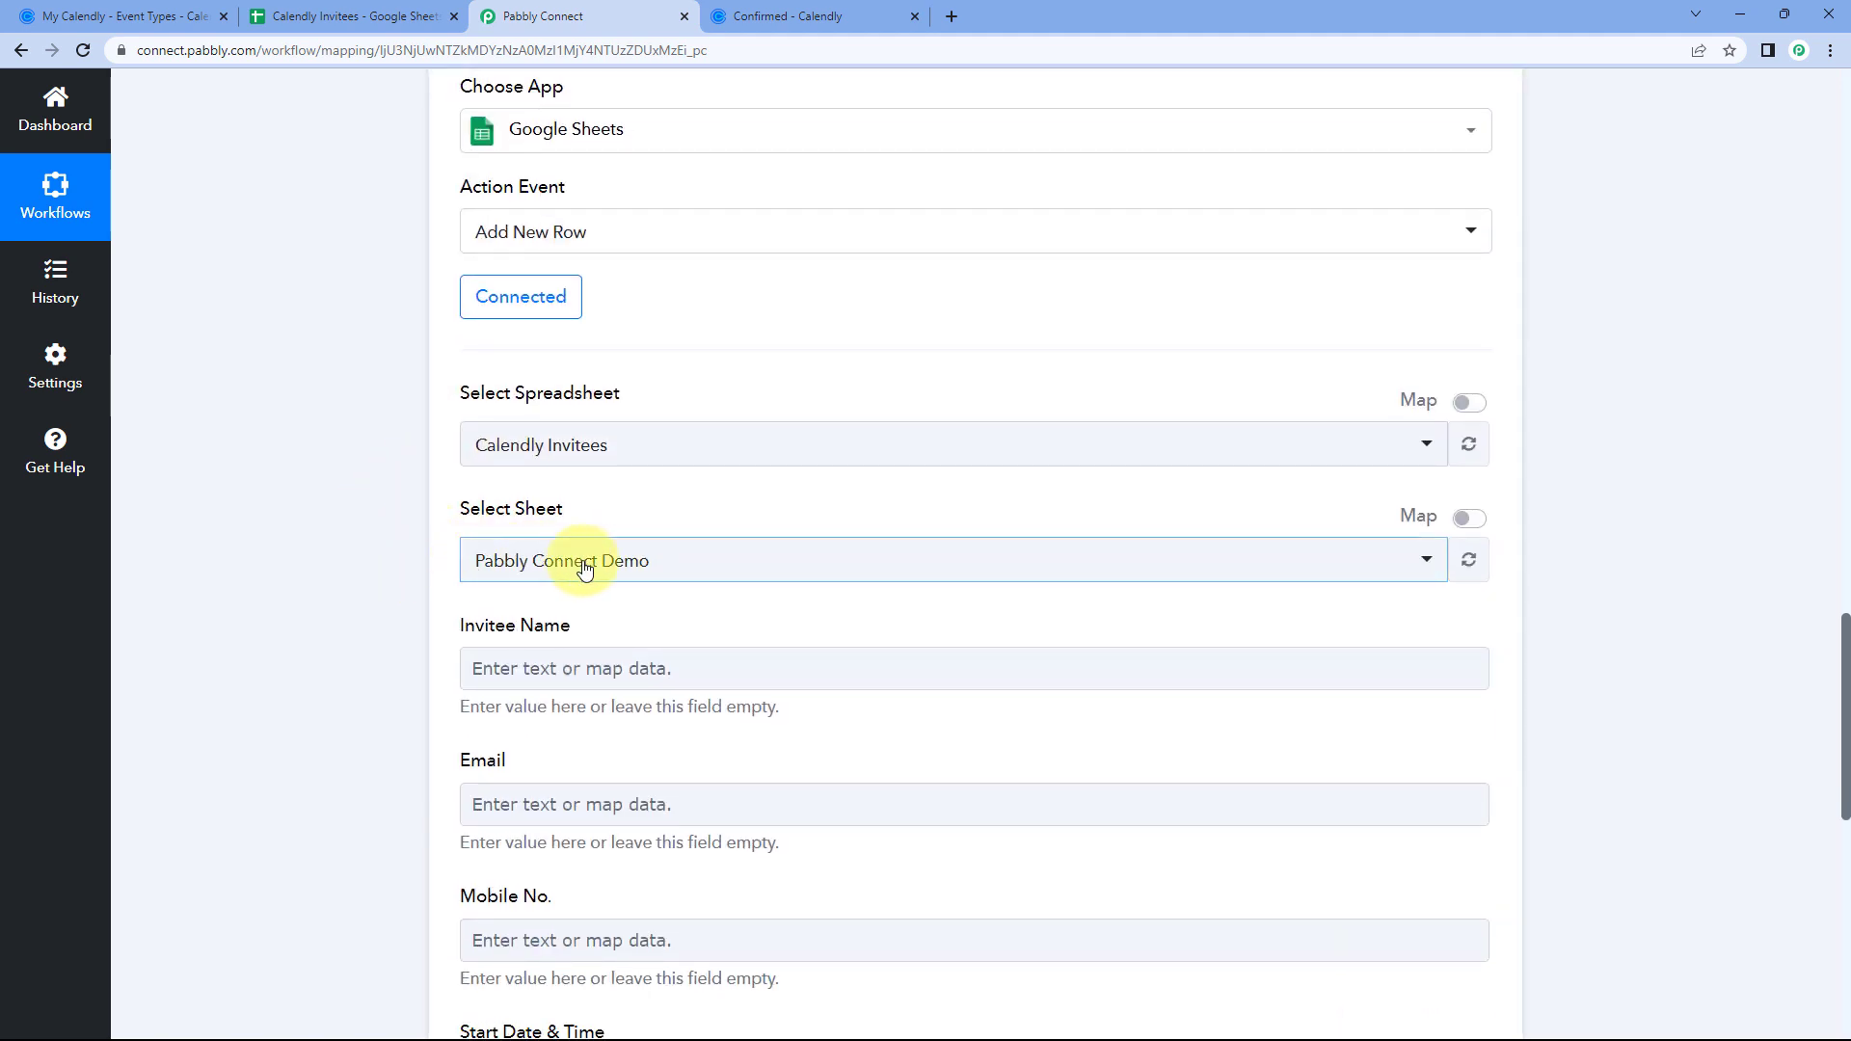
- Check the Calendly response's Res2 Resource Name value against the sheet names in the Calendly Invitees spreadsheet
scroll(814, 479, up, 10)
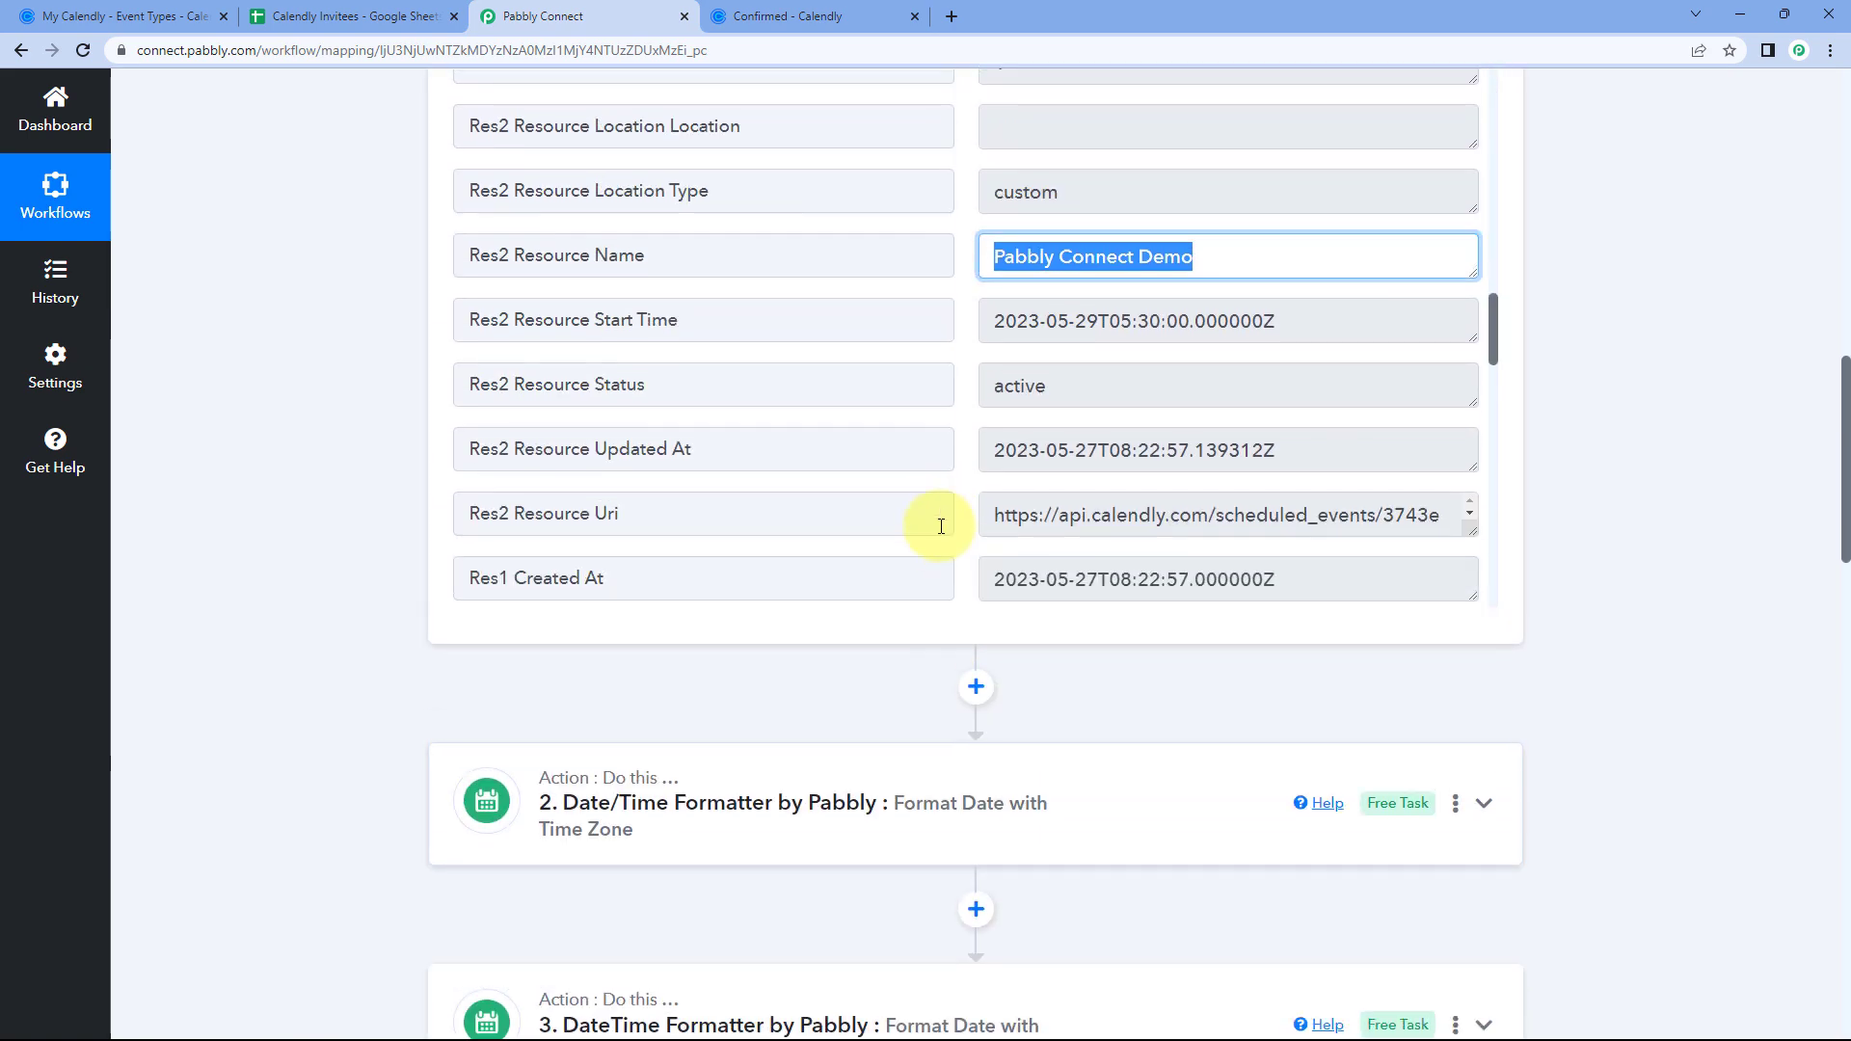
scroll(1088, 400, up, 1)
click(1038, 365)
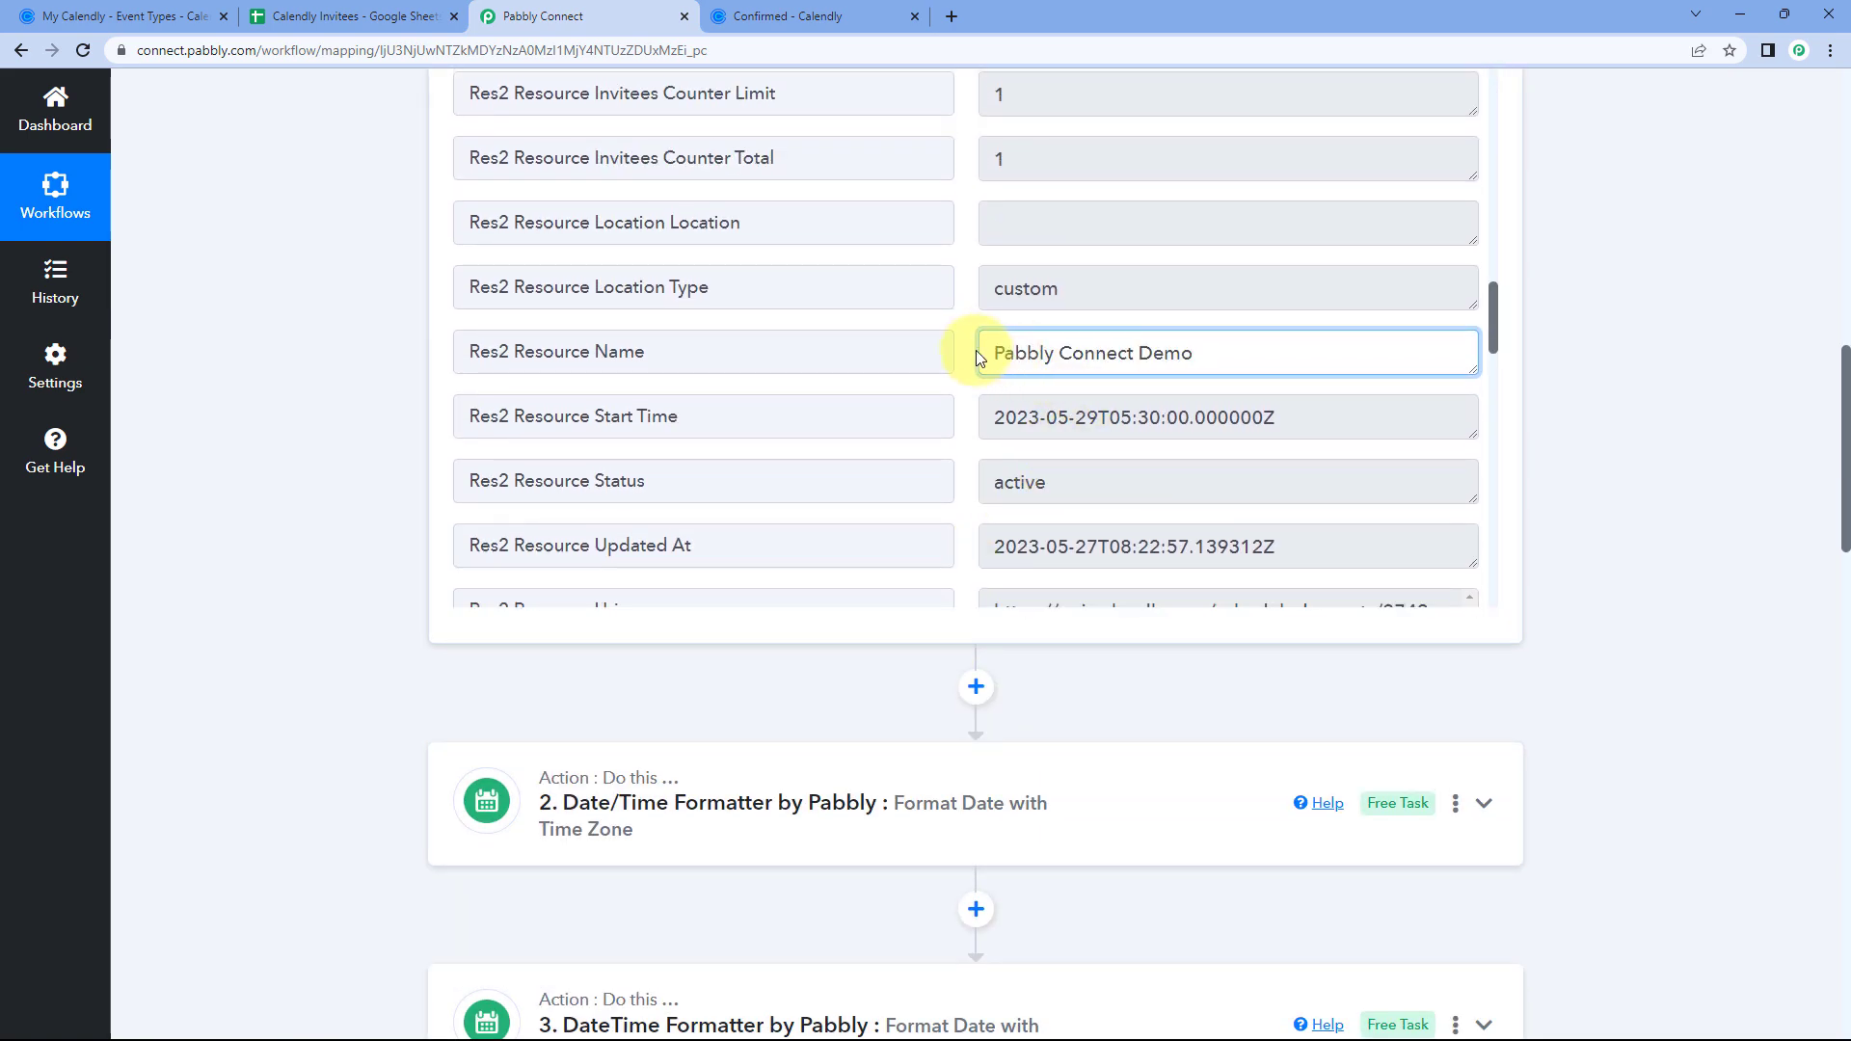
scroll(380, 494, down, 10)
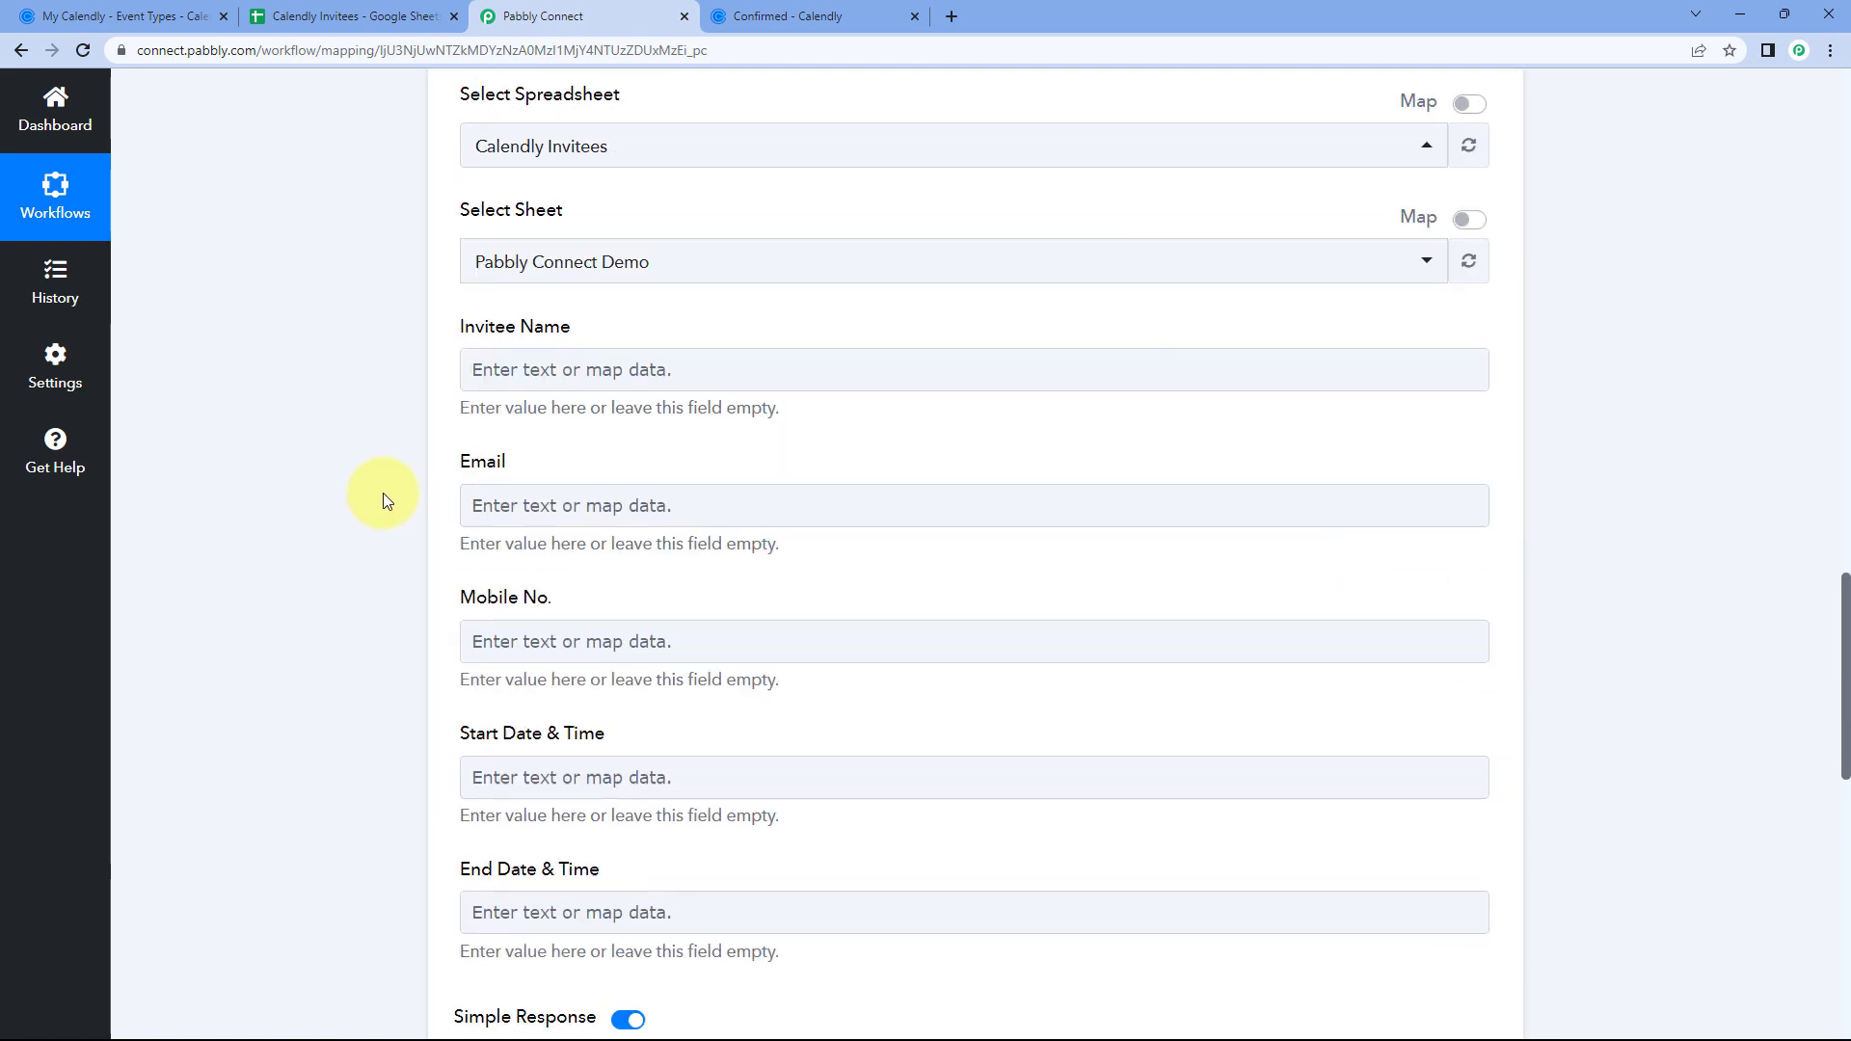
scroll(482, 252, up, 1)
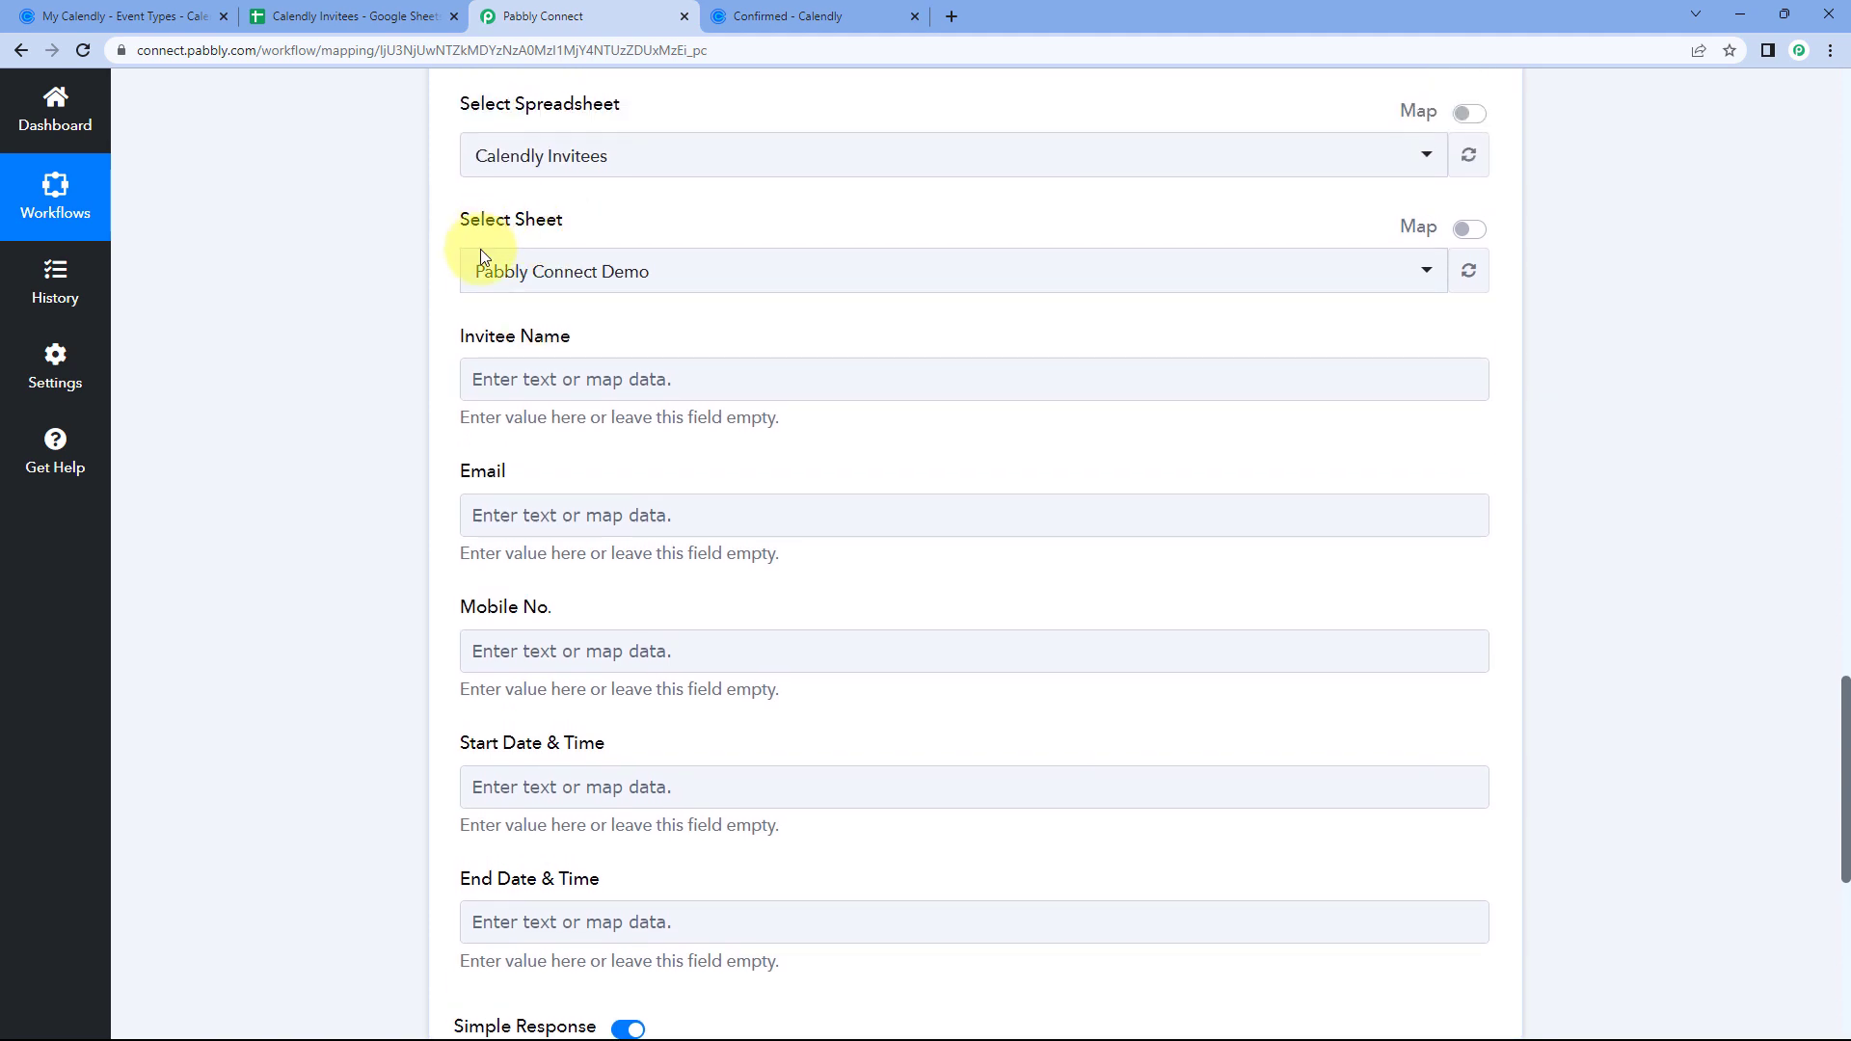
click(405, 9)
click(492, 1015)
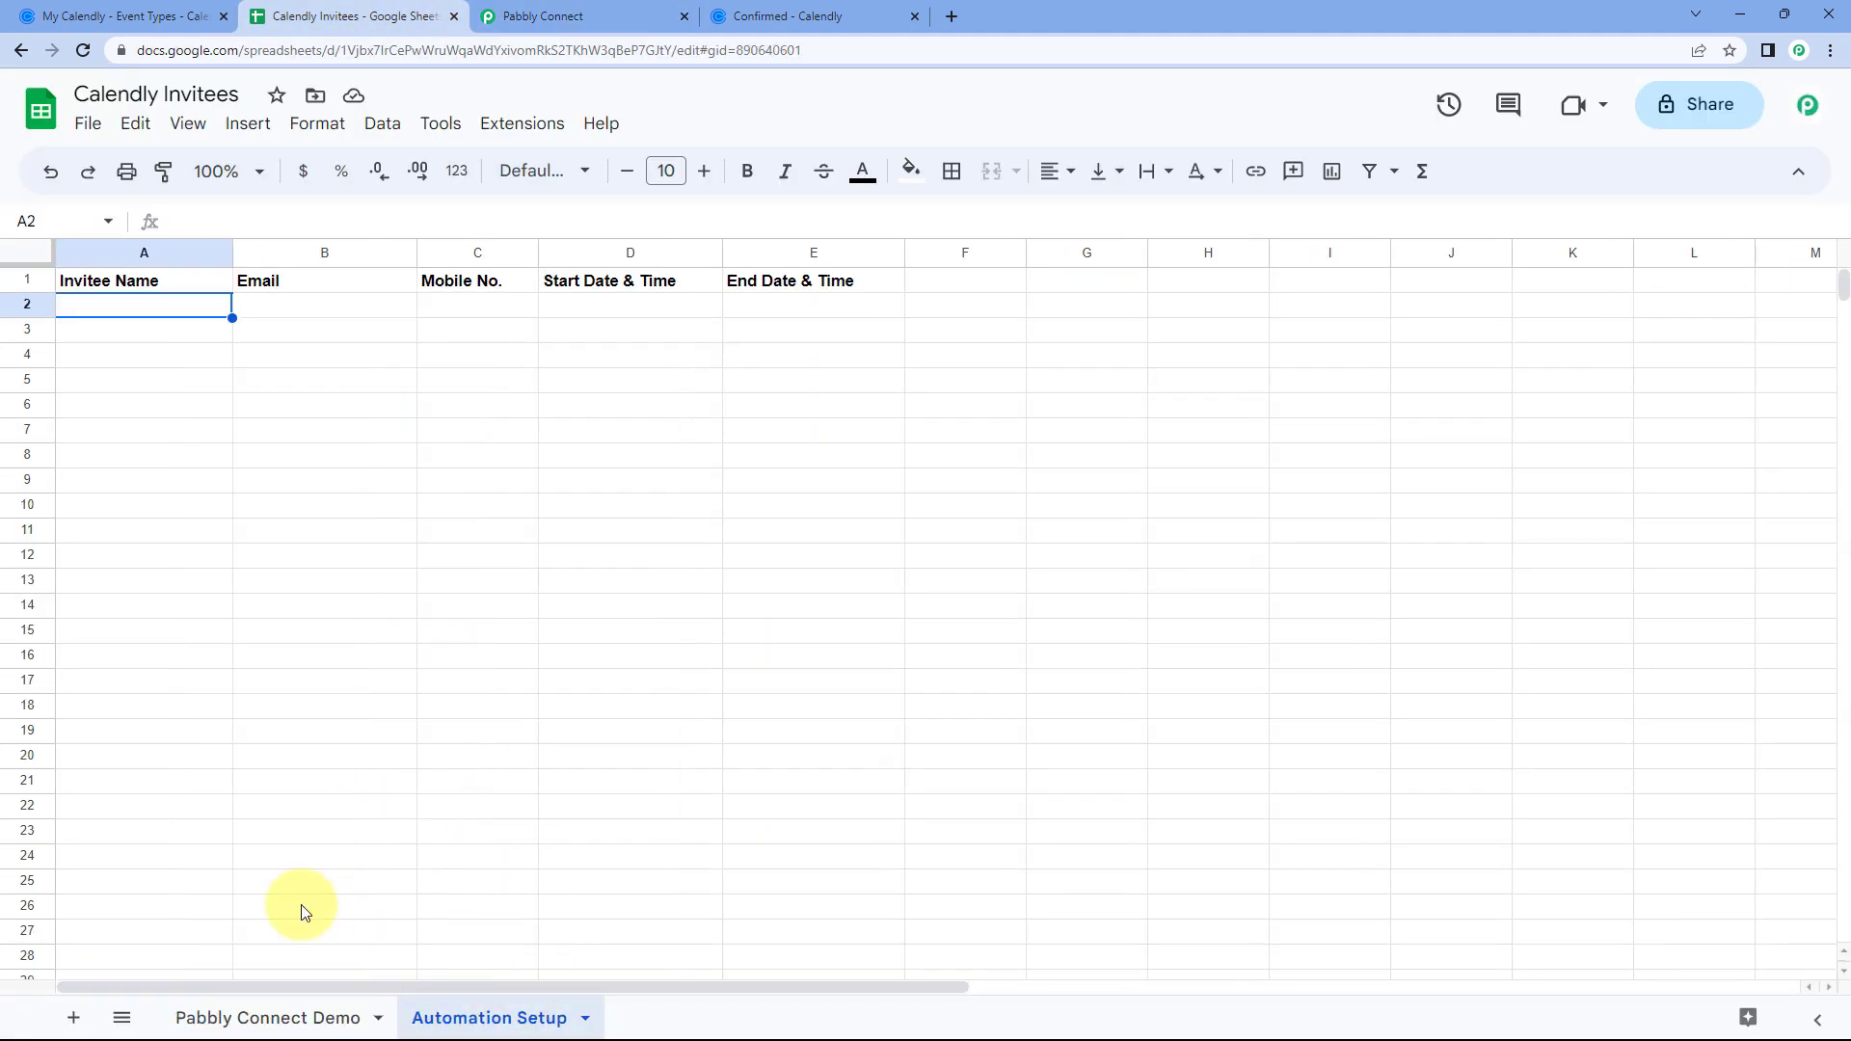
click(576, 16)
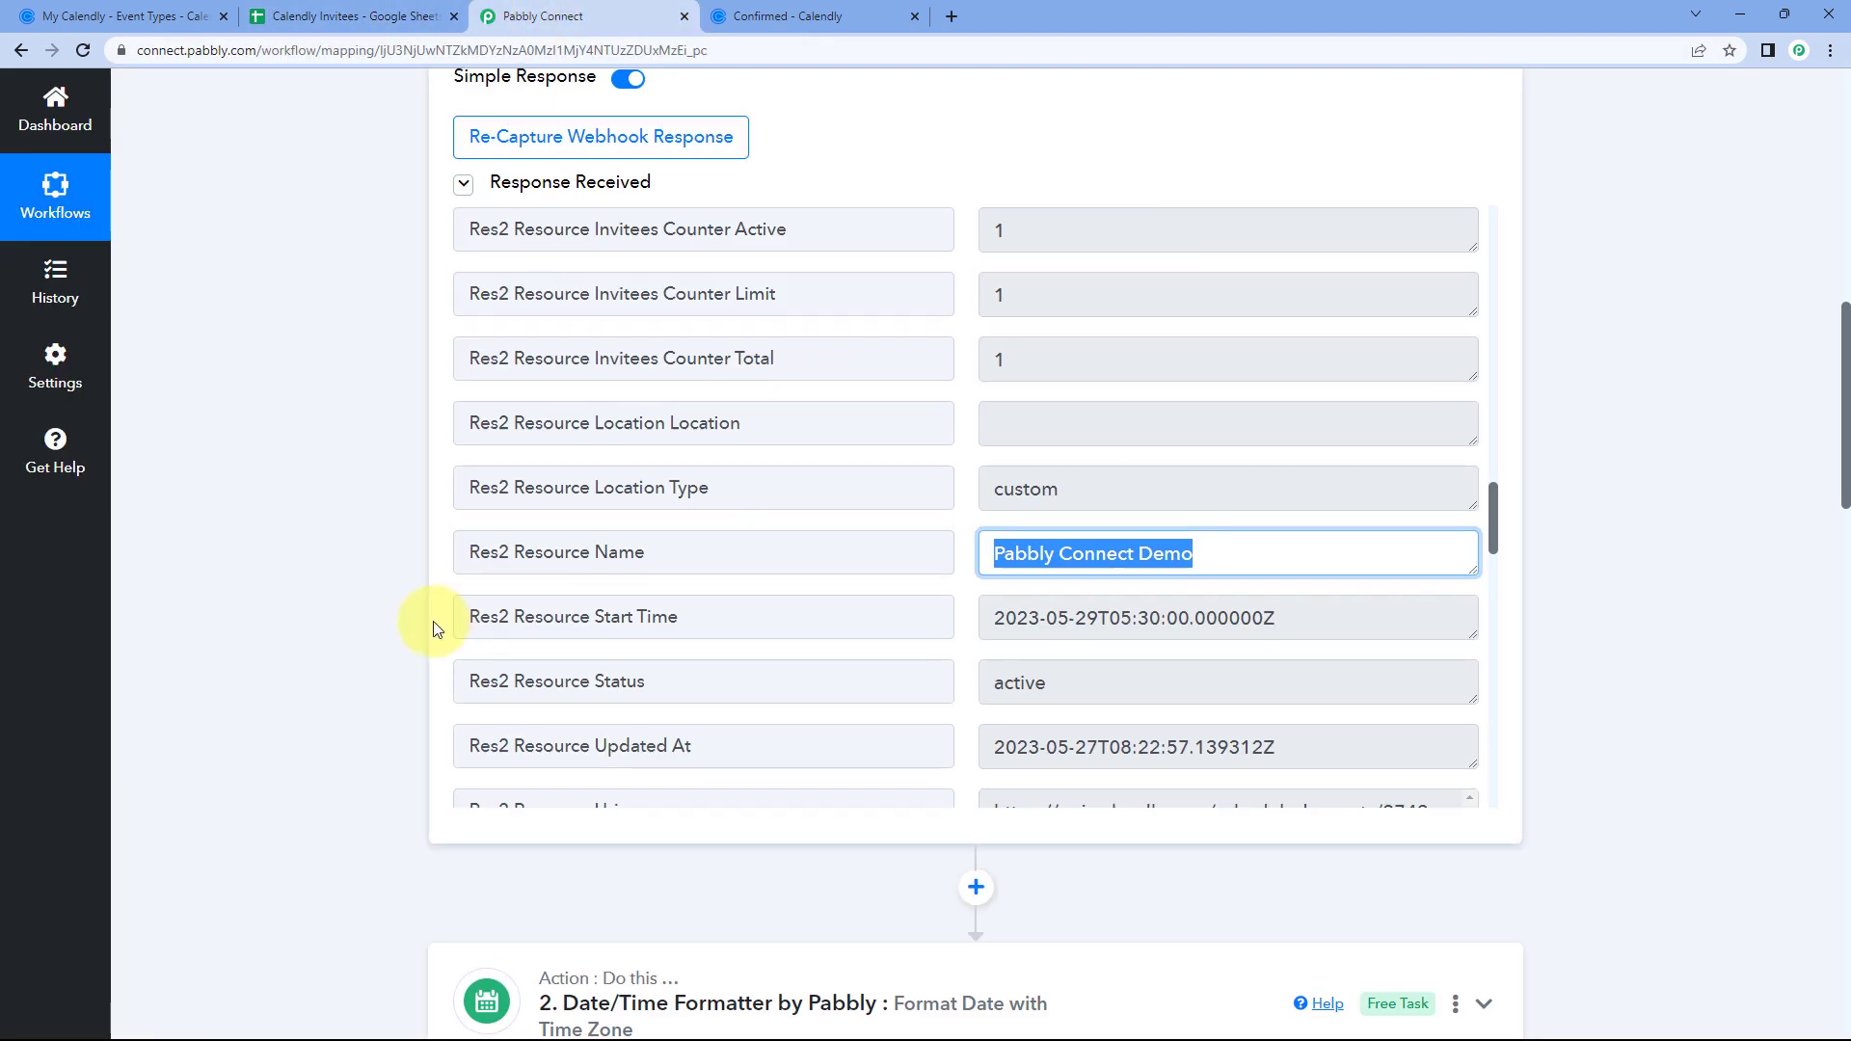
- Enable mapping for the Google Sheets action's sheet setting and replace its fixed value with Res2 Resource Name from the Calendly trigger
scroll(424, 610, down, 15)
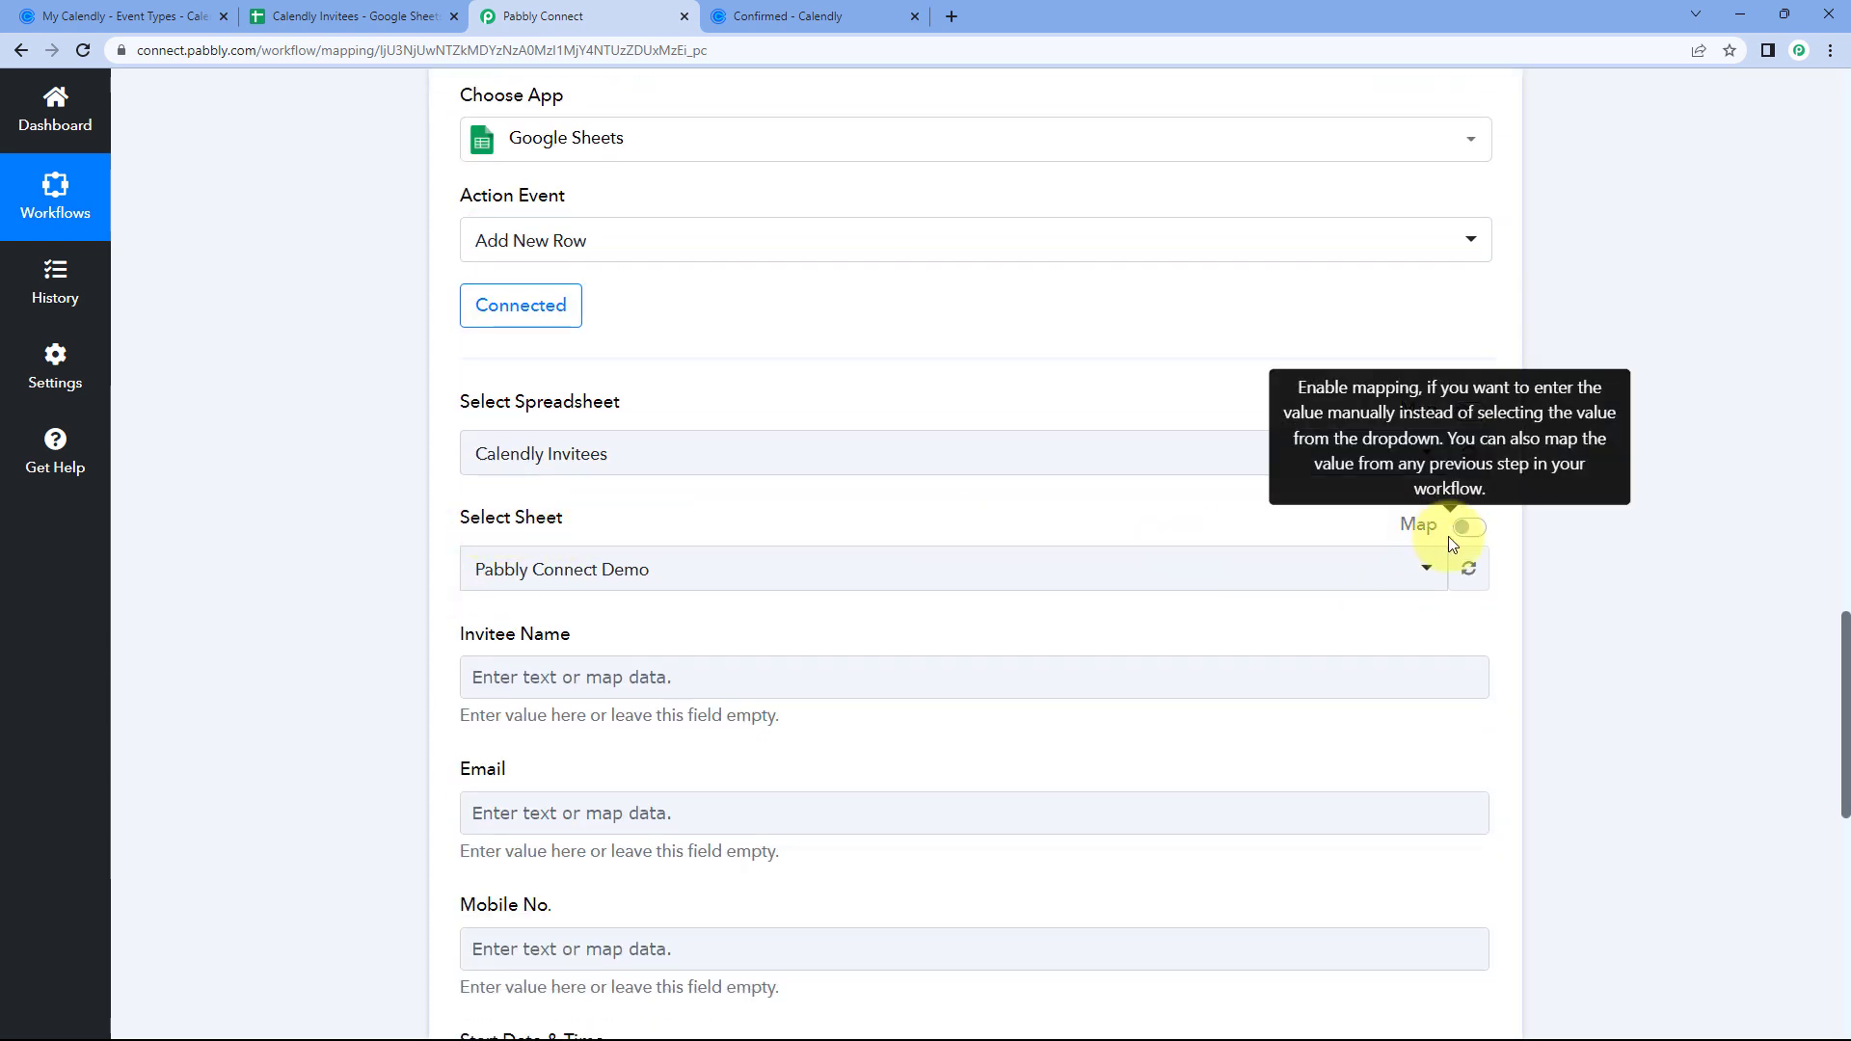
click(1417, 528)
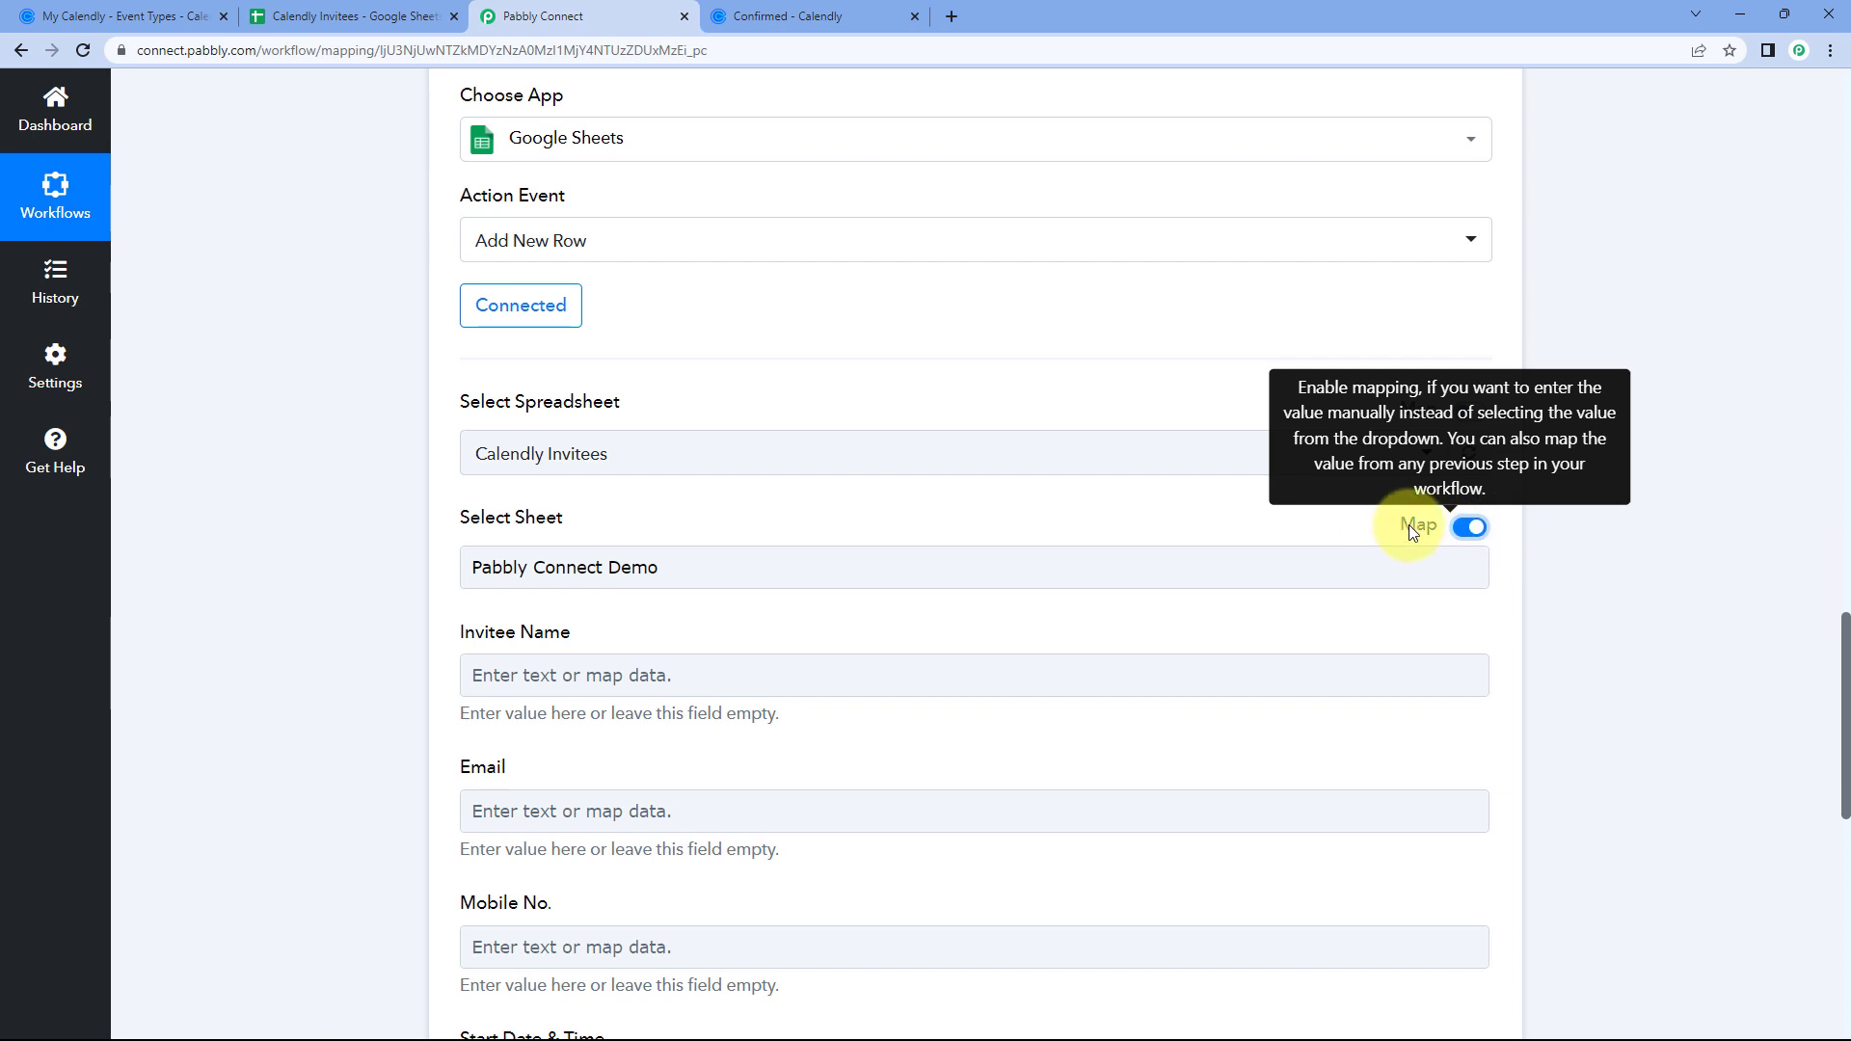
drag(661, 567, 425, 598)
key(BackSpace)
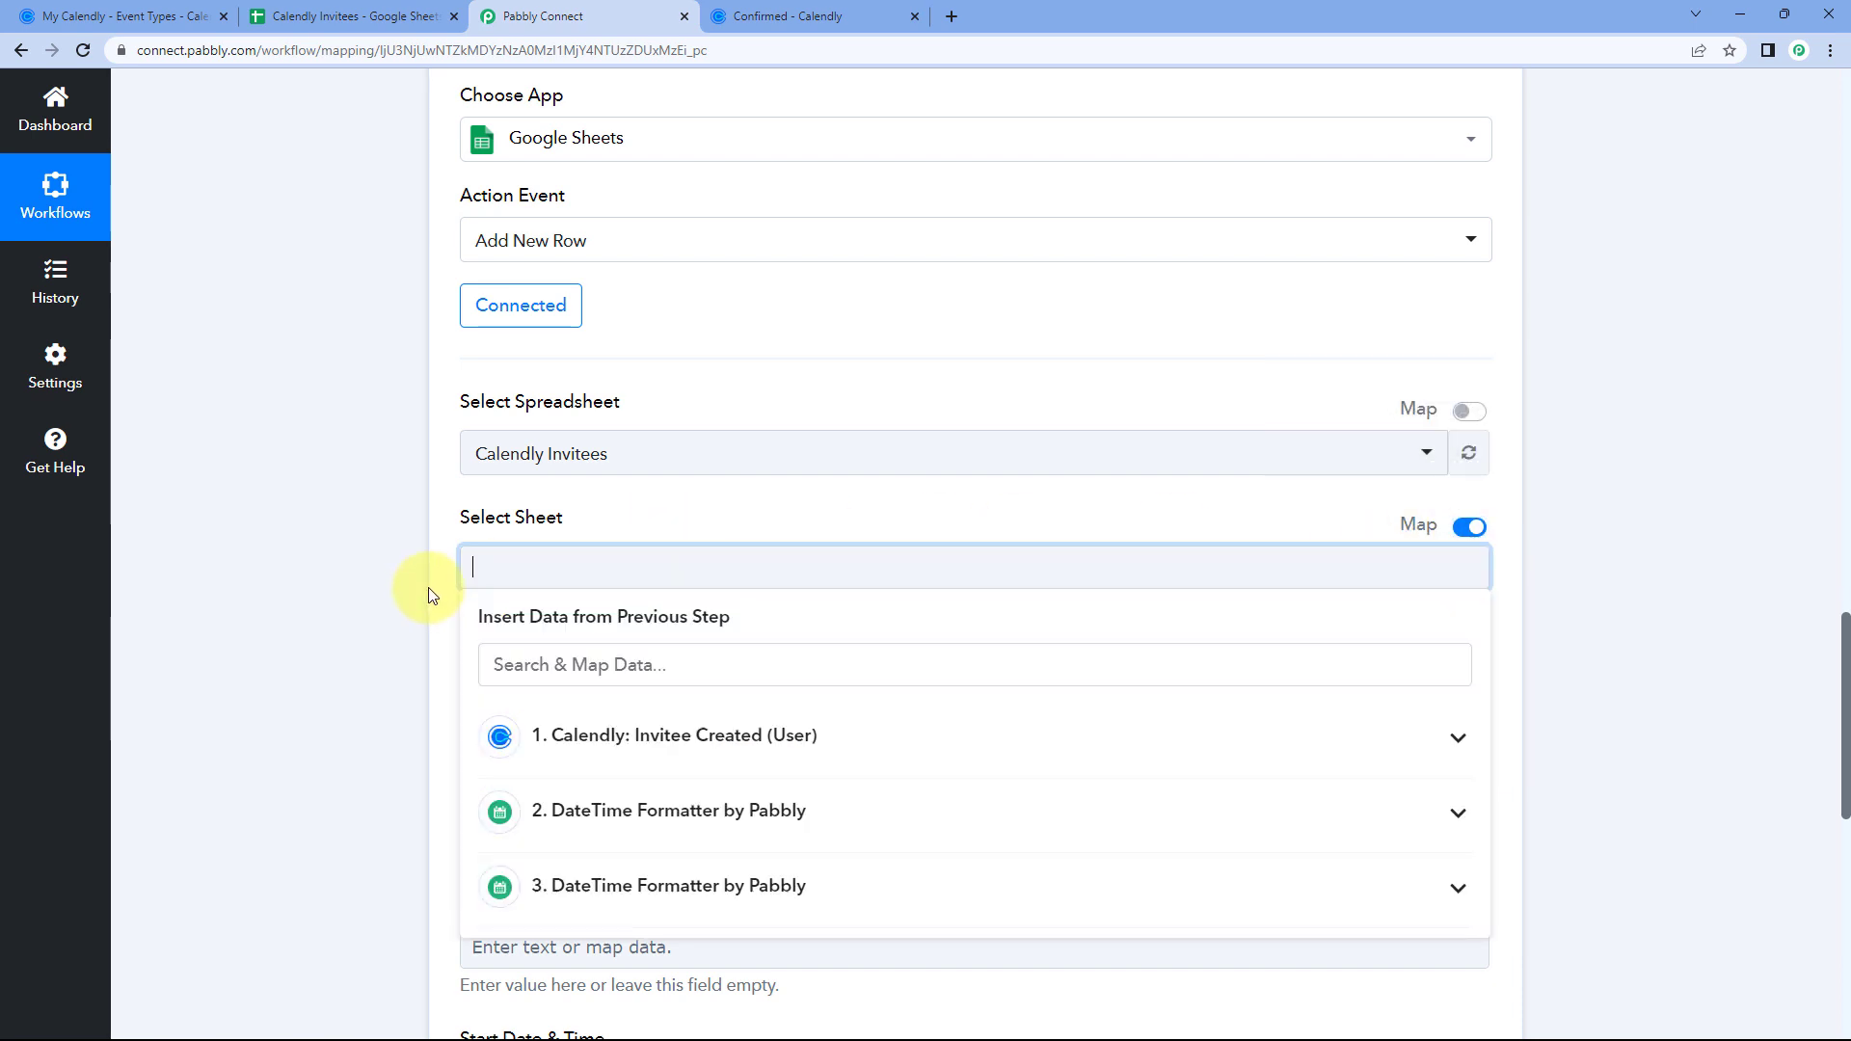
scroll(405, 588, down, 4)
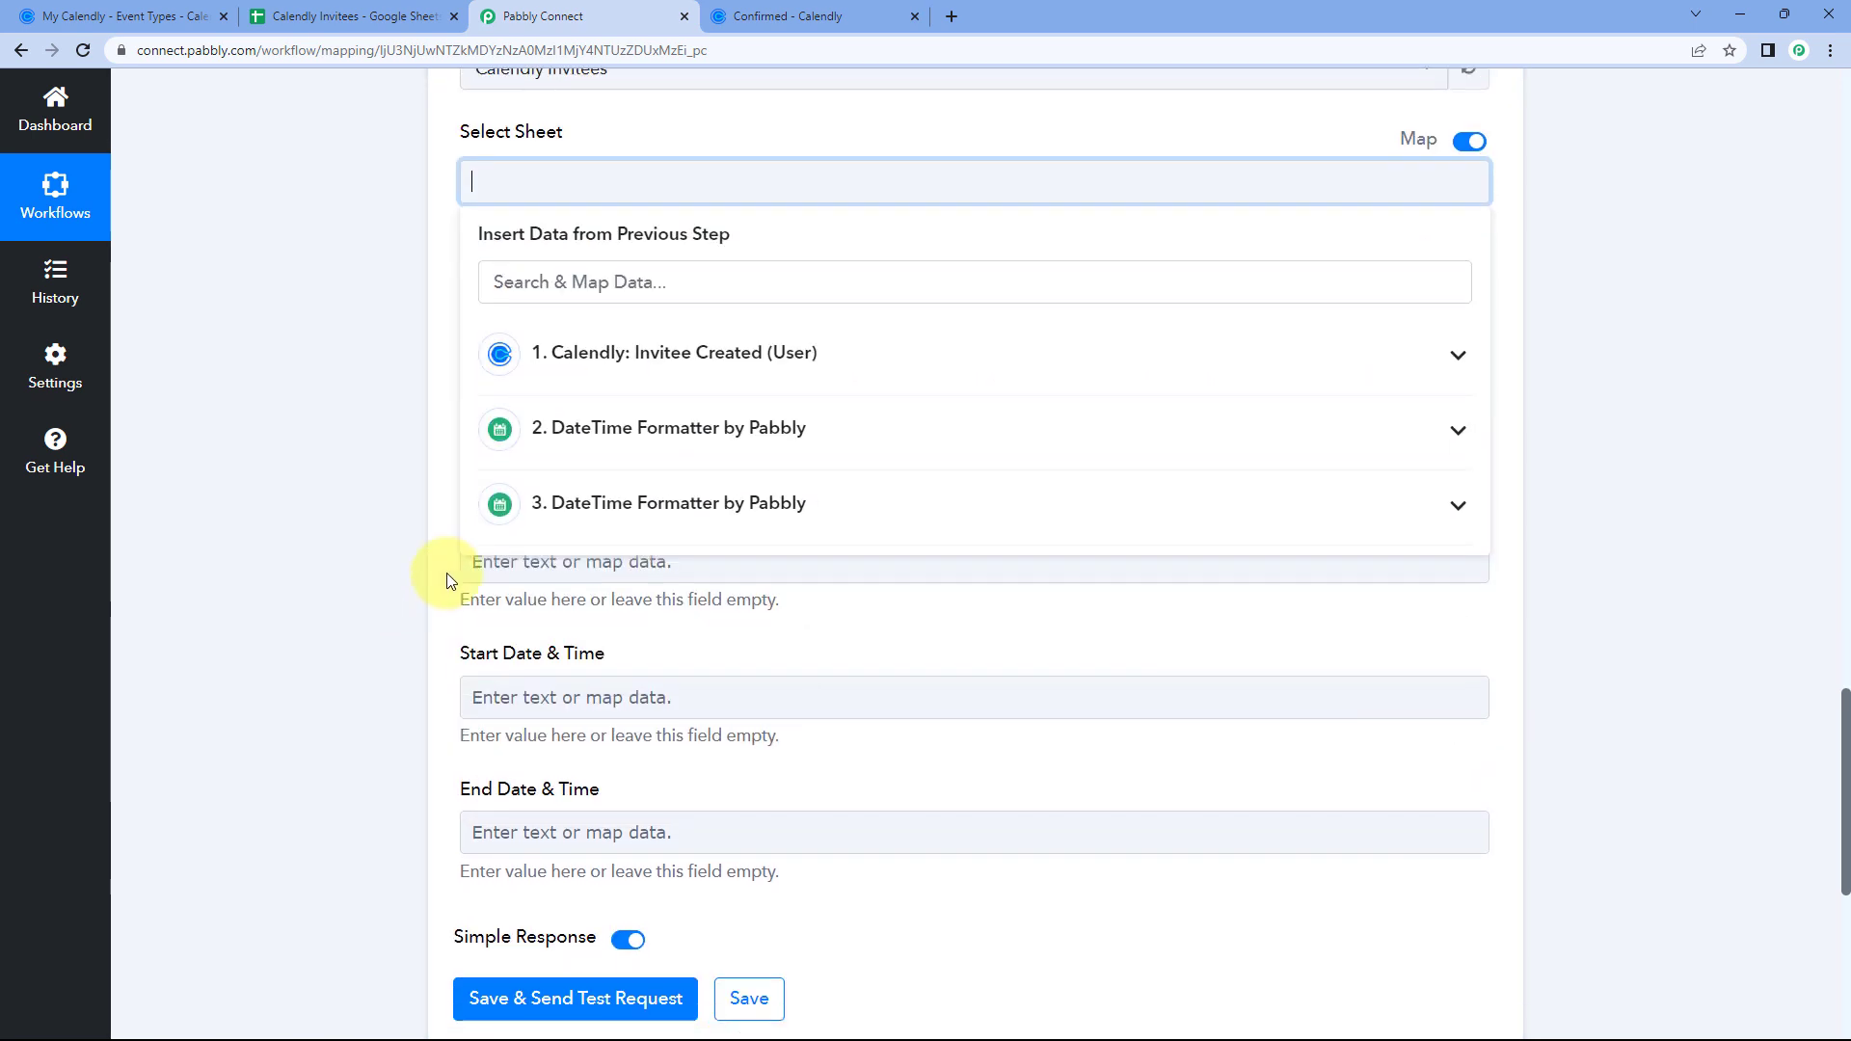
click(735, 364)
scroll(738, 526, down, 9)
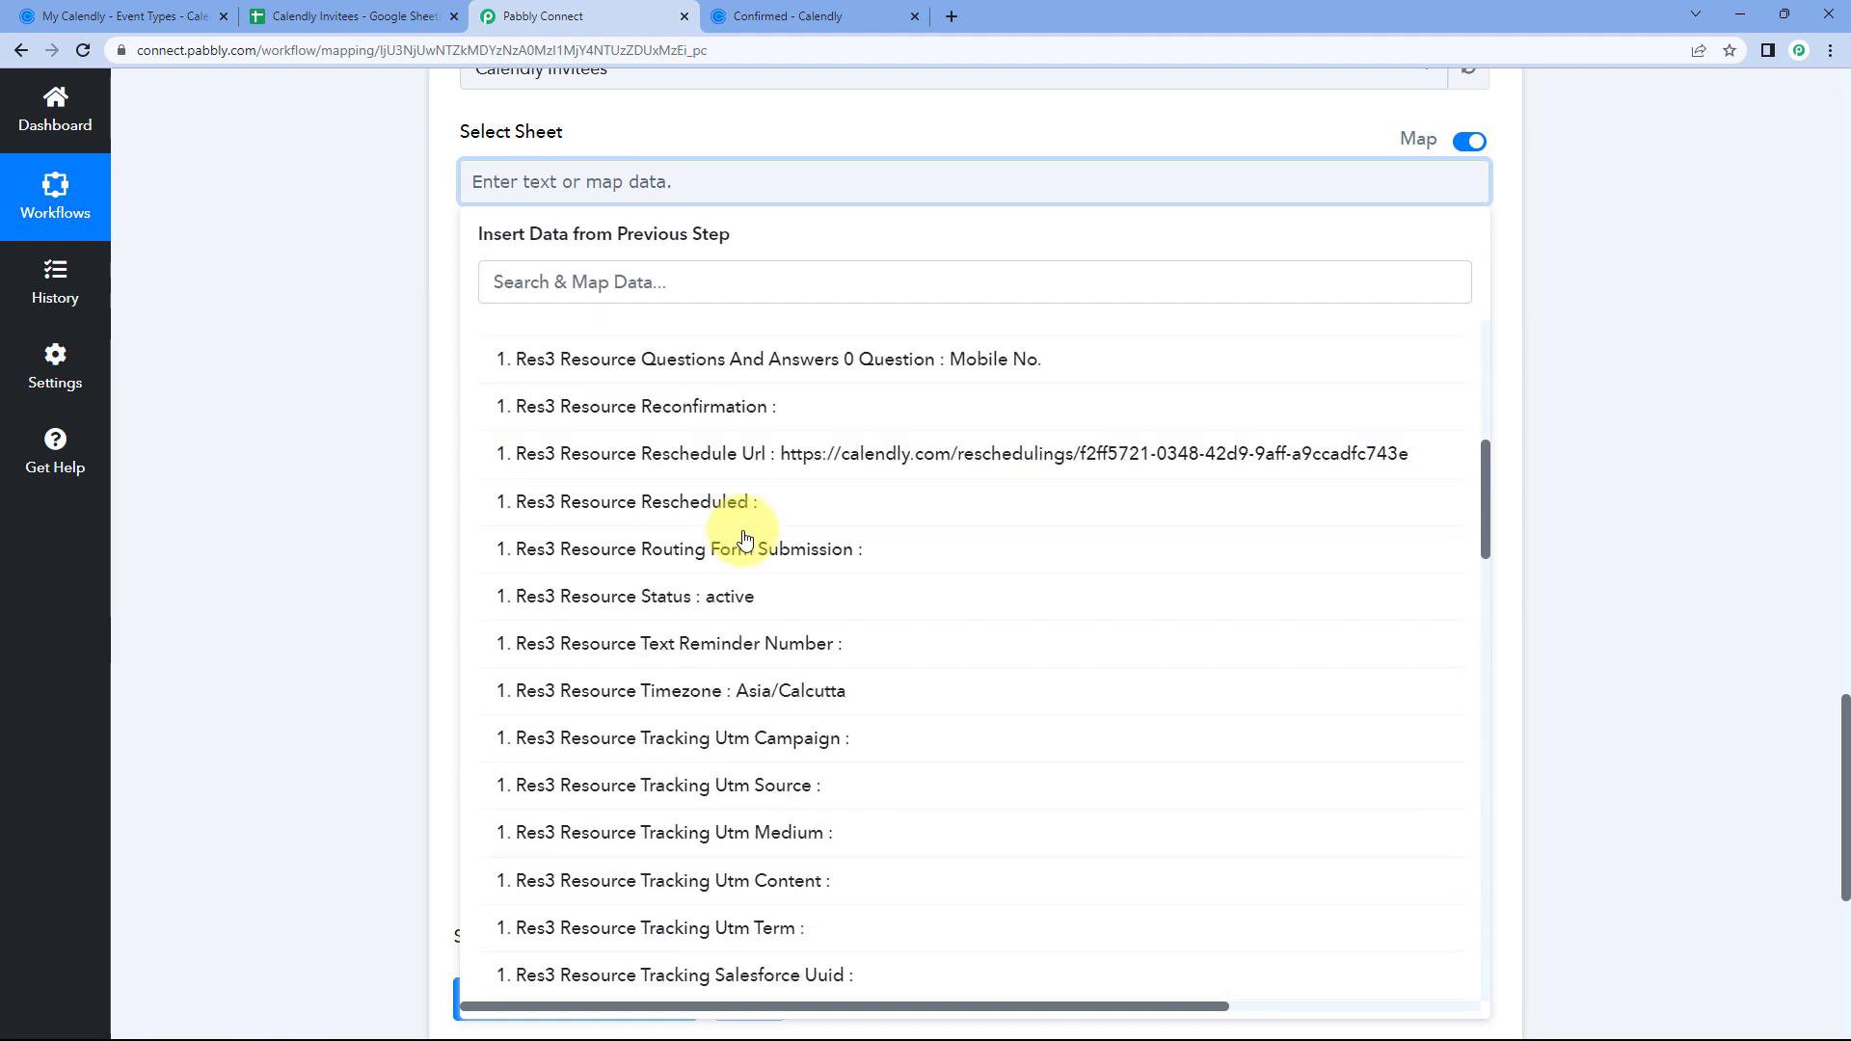
scroll(746, 538, down, 10)
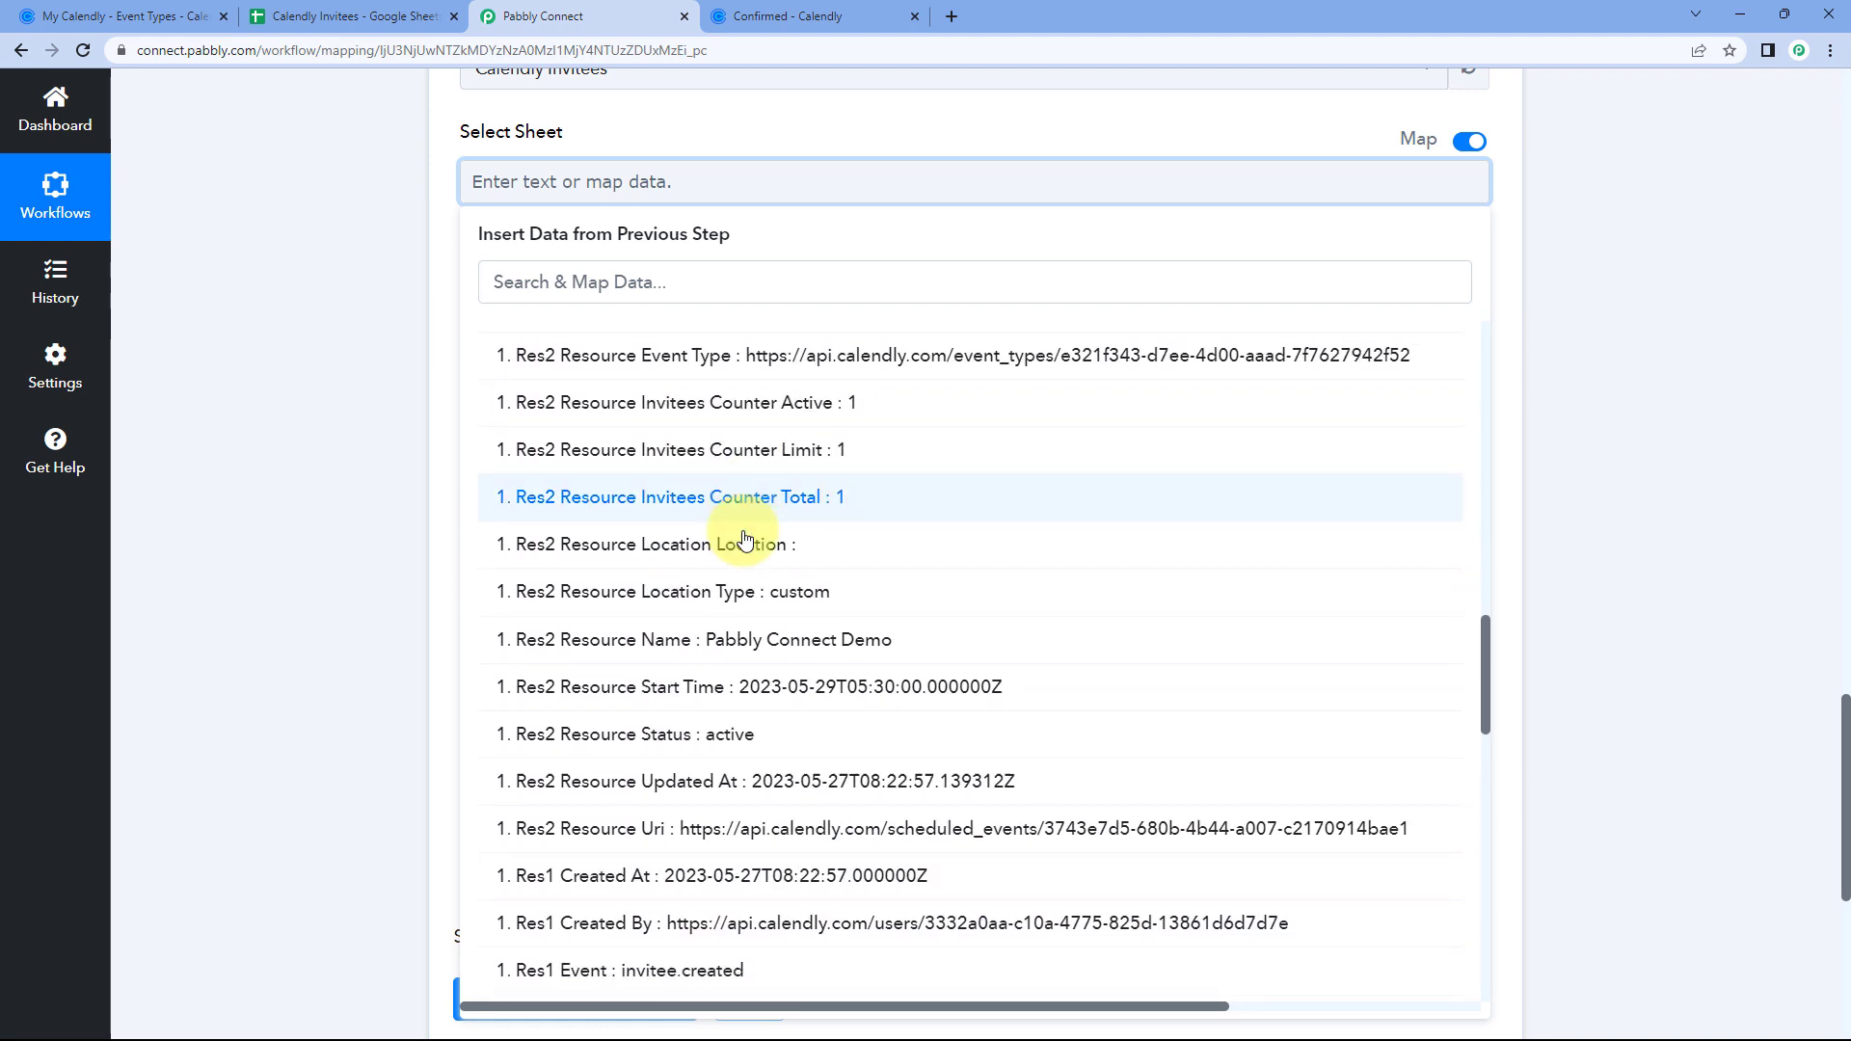
click(698, 580)
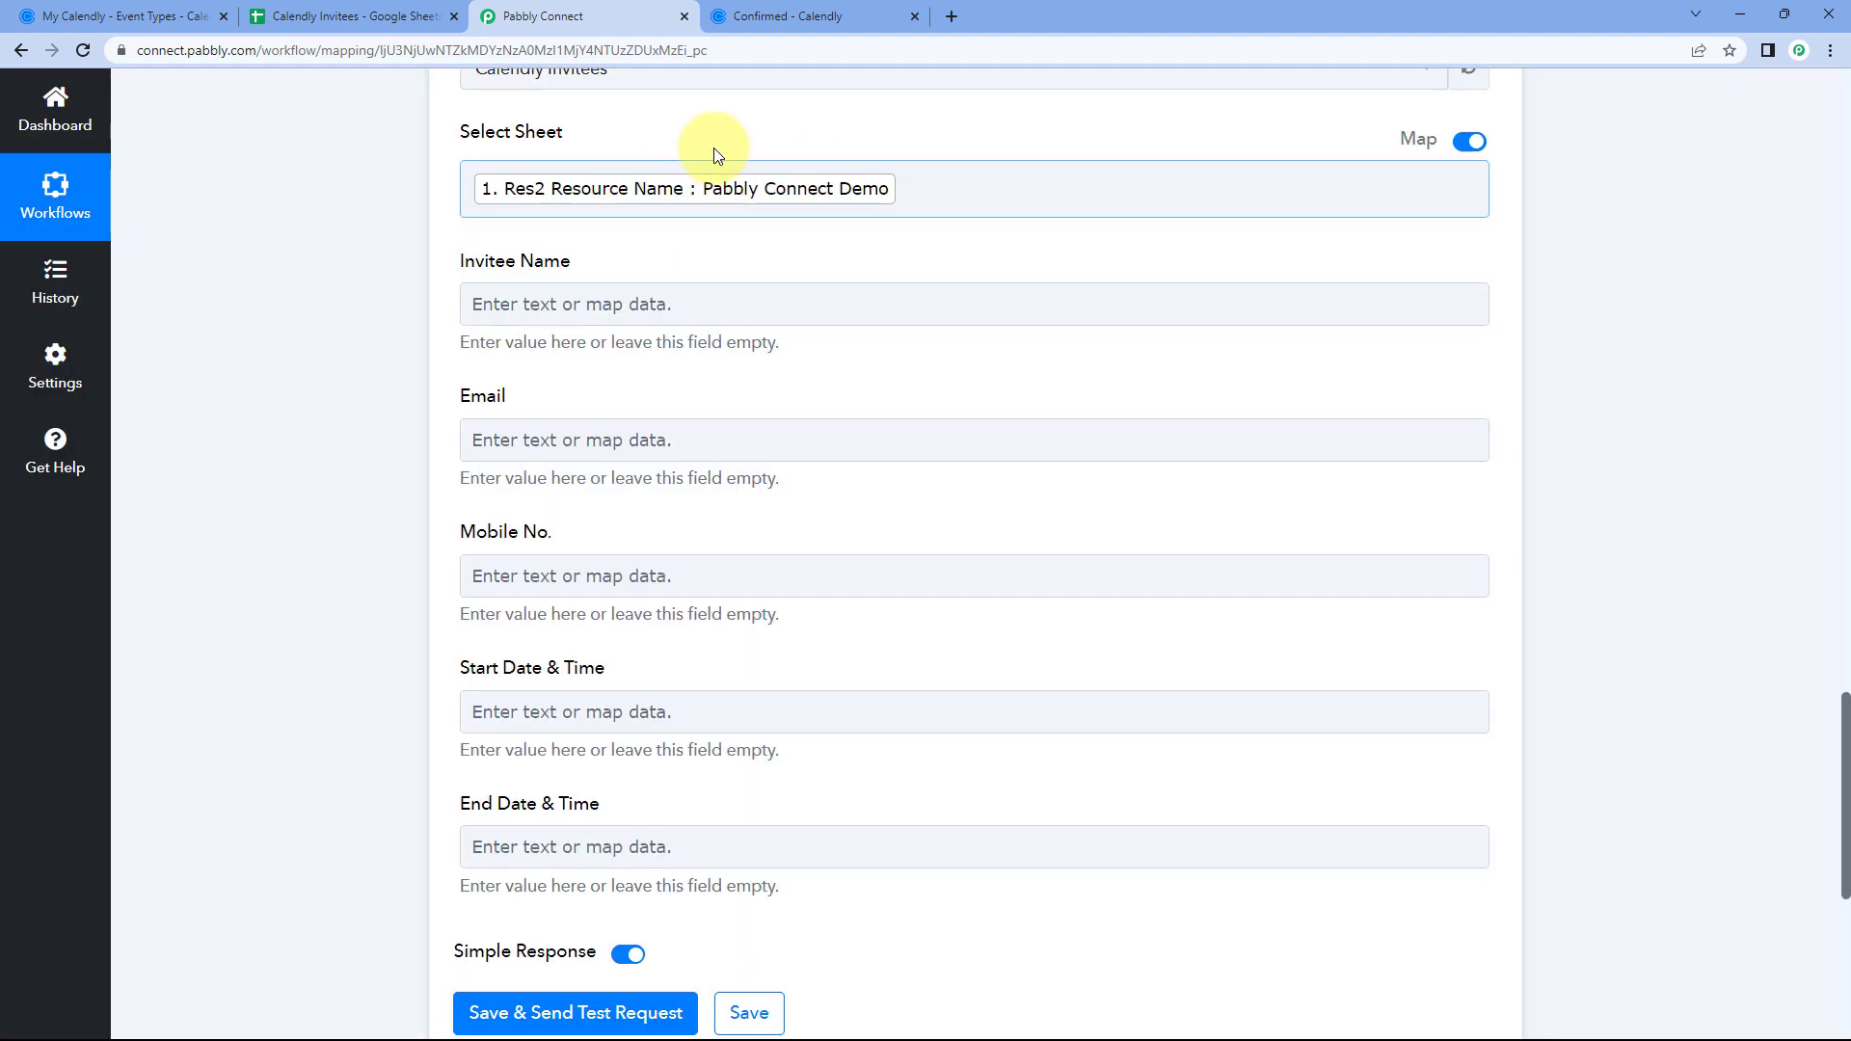
- Review the Calendly event types and compare them with the Res2 Resource Name value in the trigger response
click(166, 10)
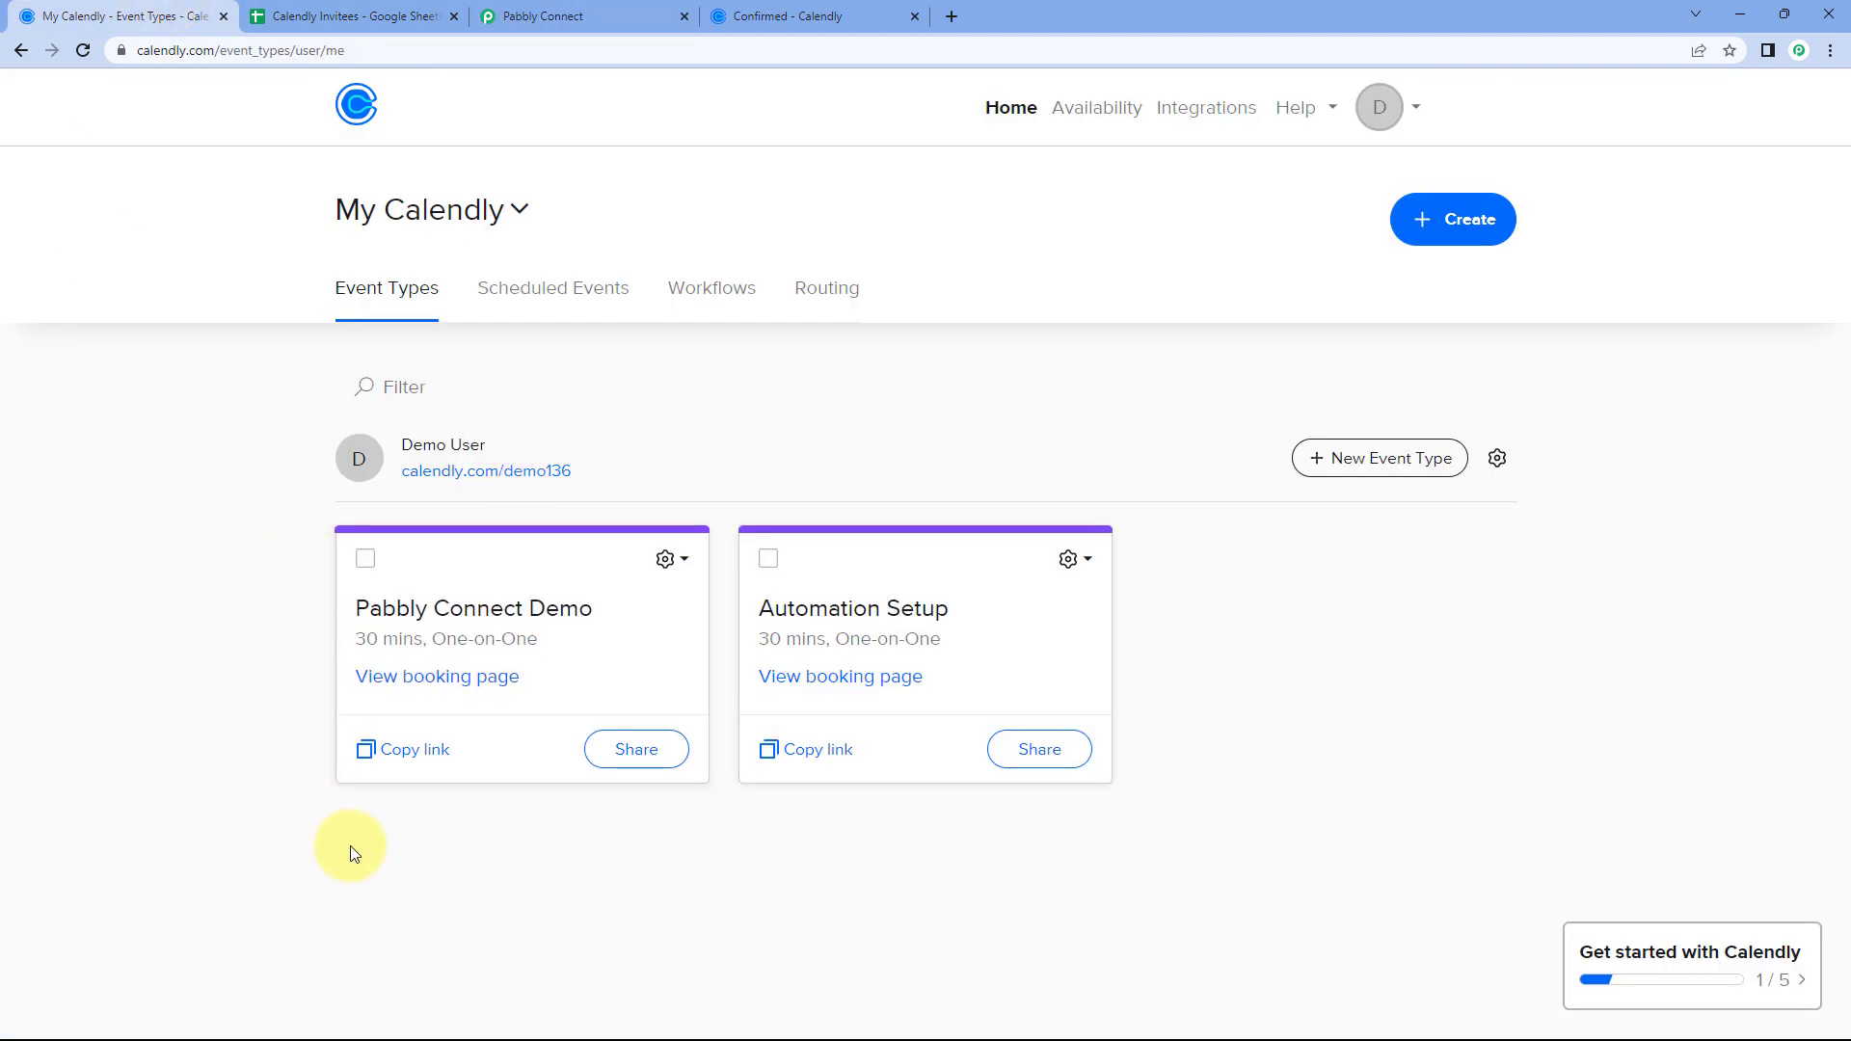
click(576, 9)
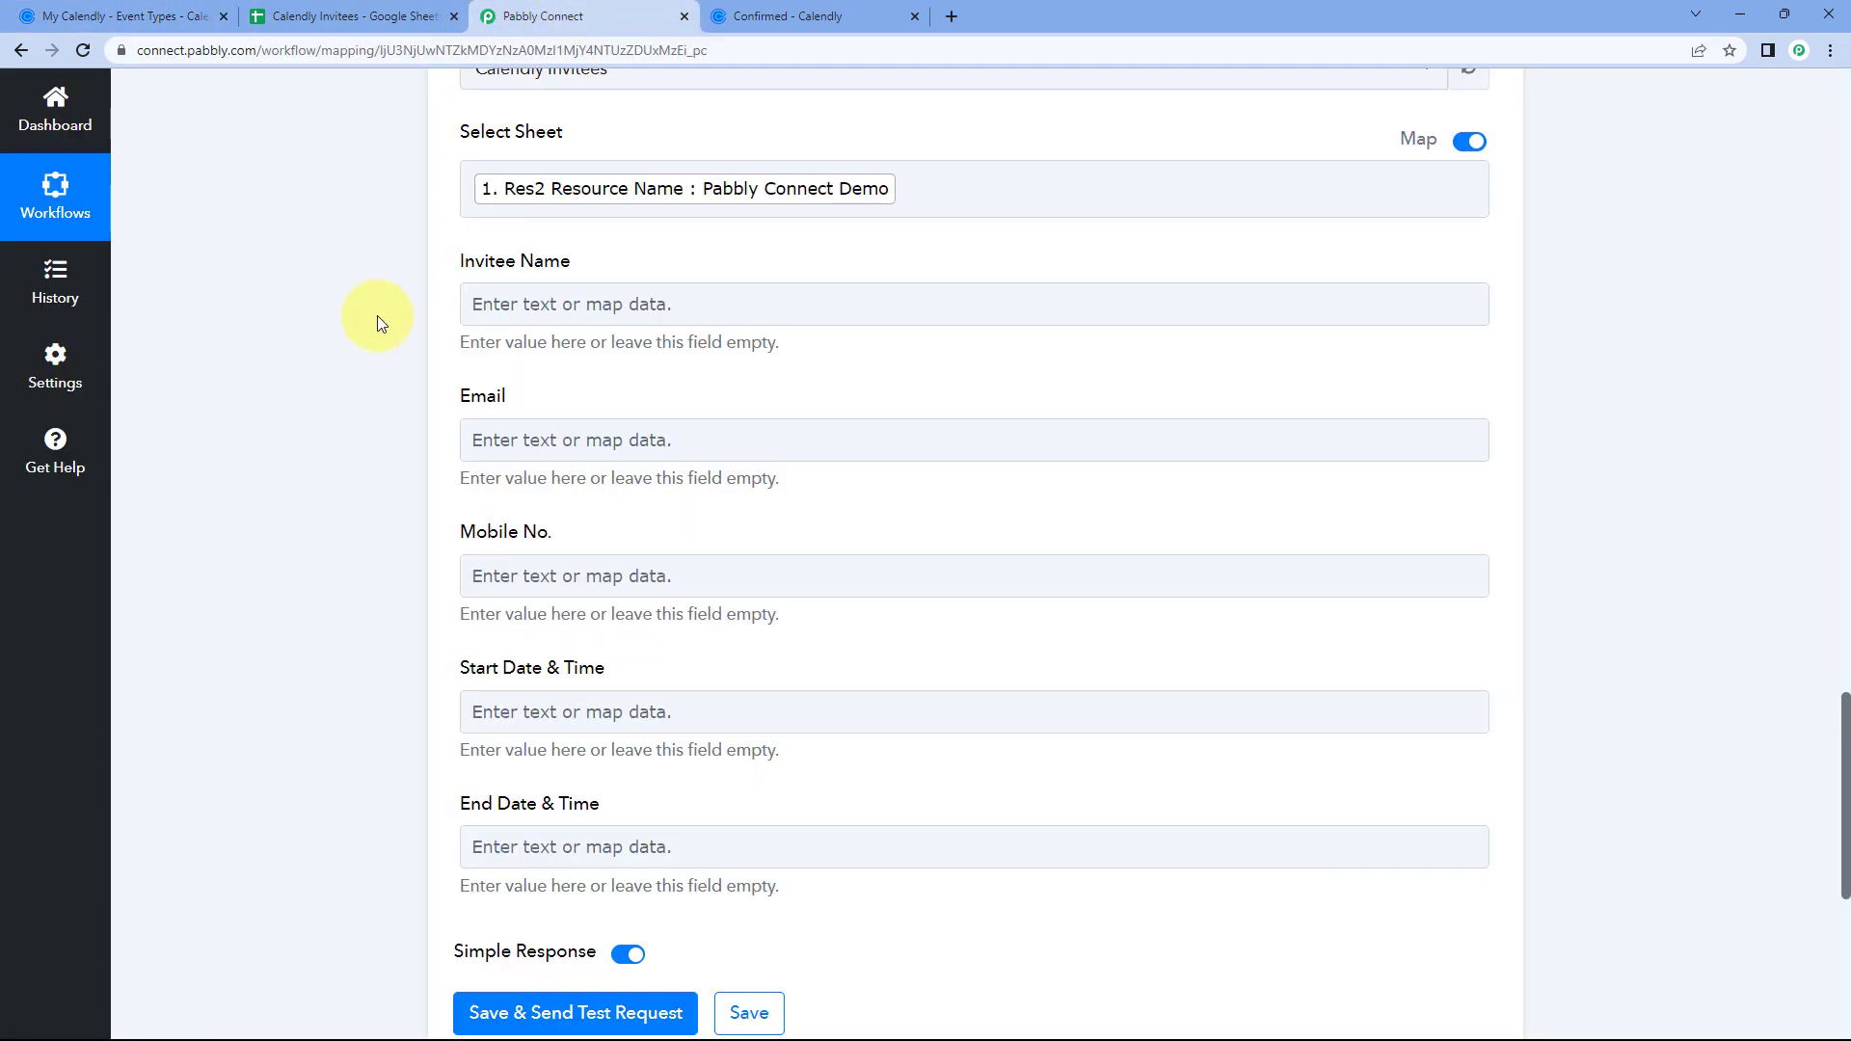
scroll(405, 405, up, 5)
scroll(765, 599, up, 10)
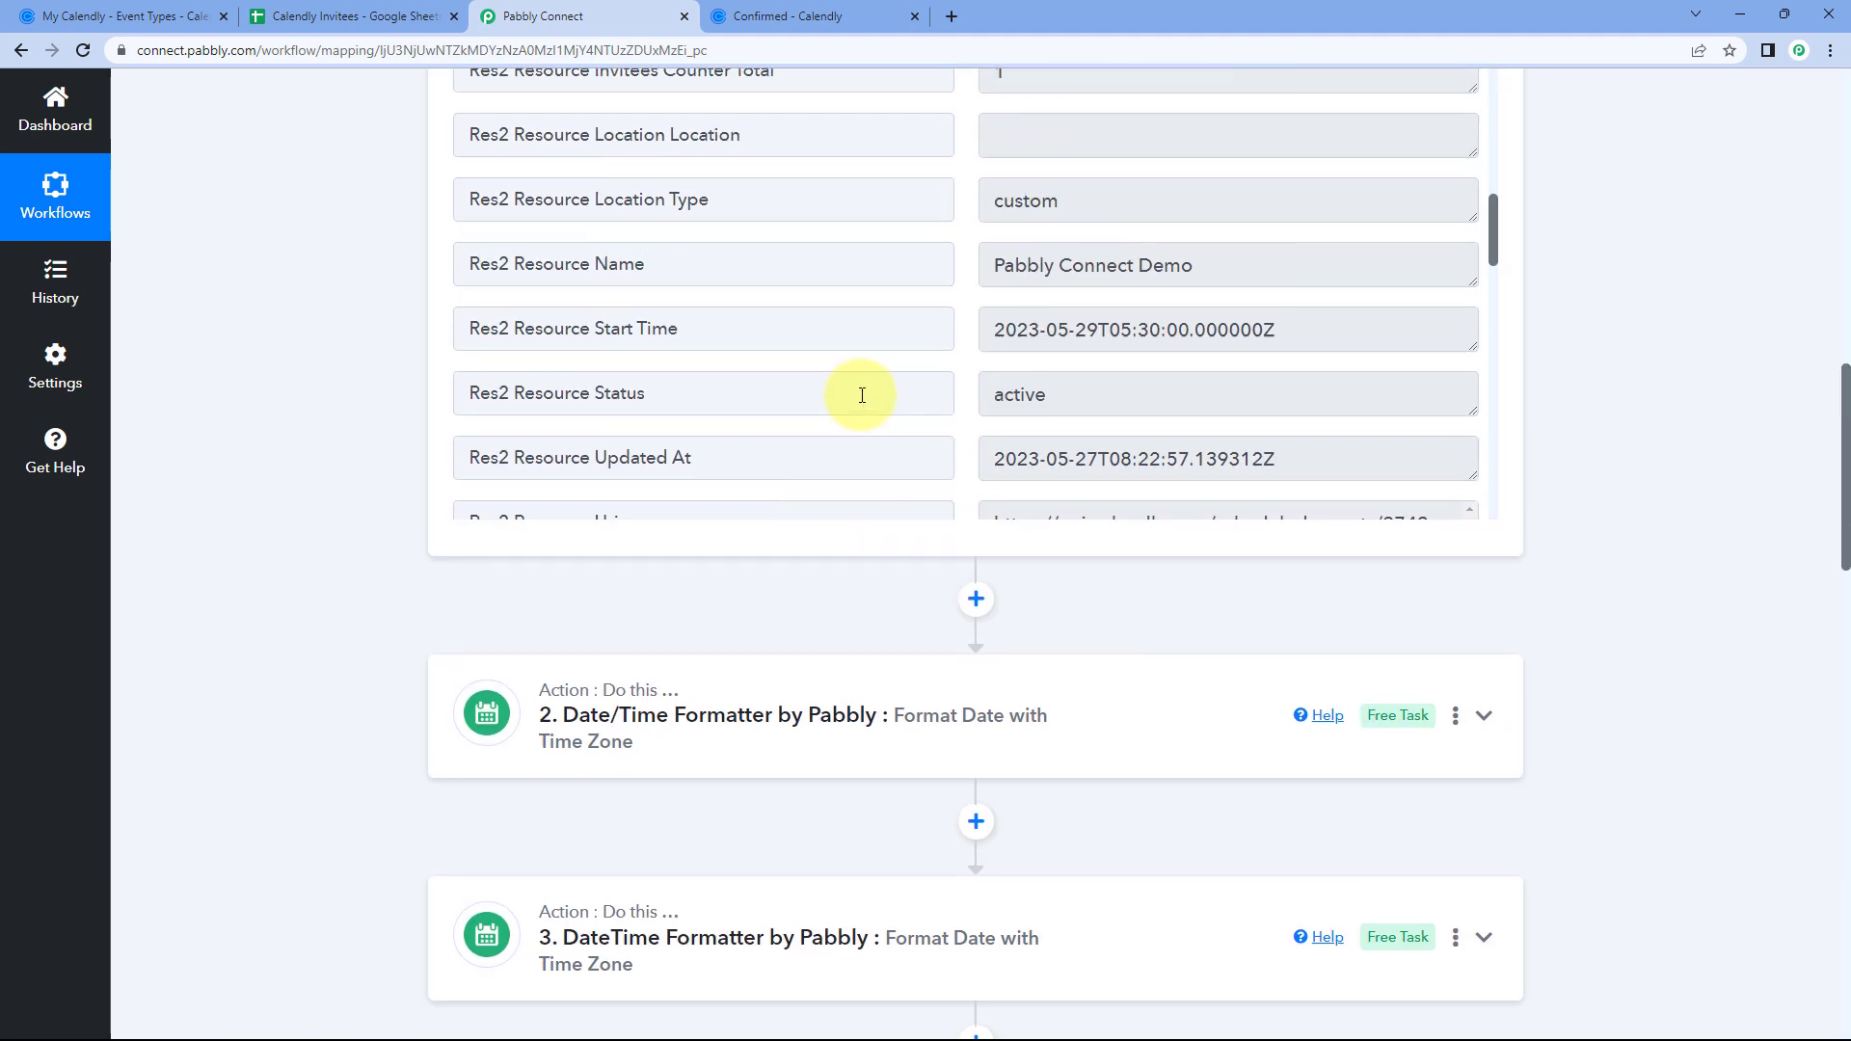
drag(1210, 269, 984, 264)
click(958, 293)
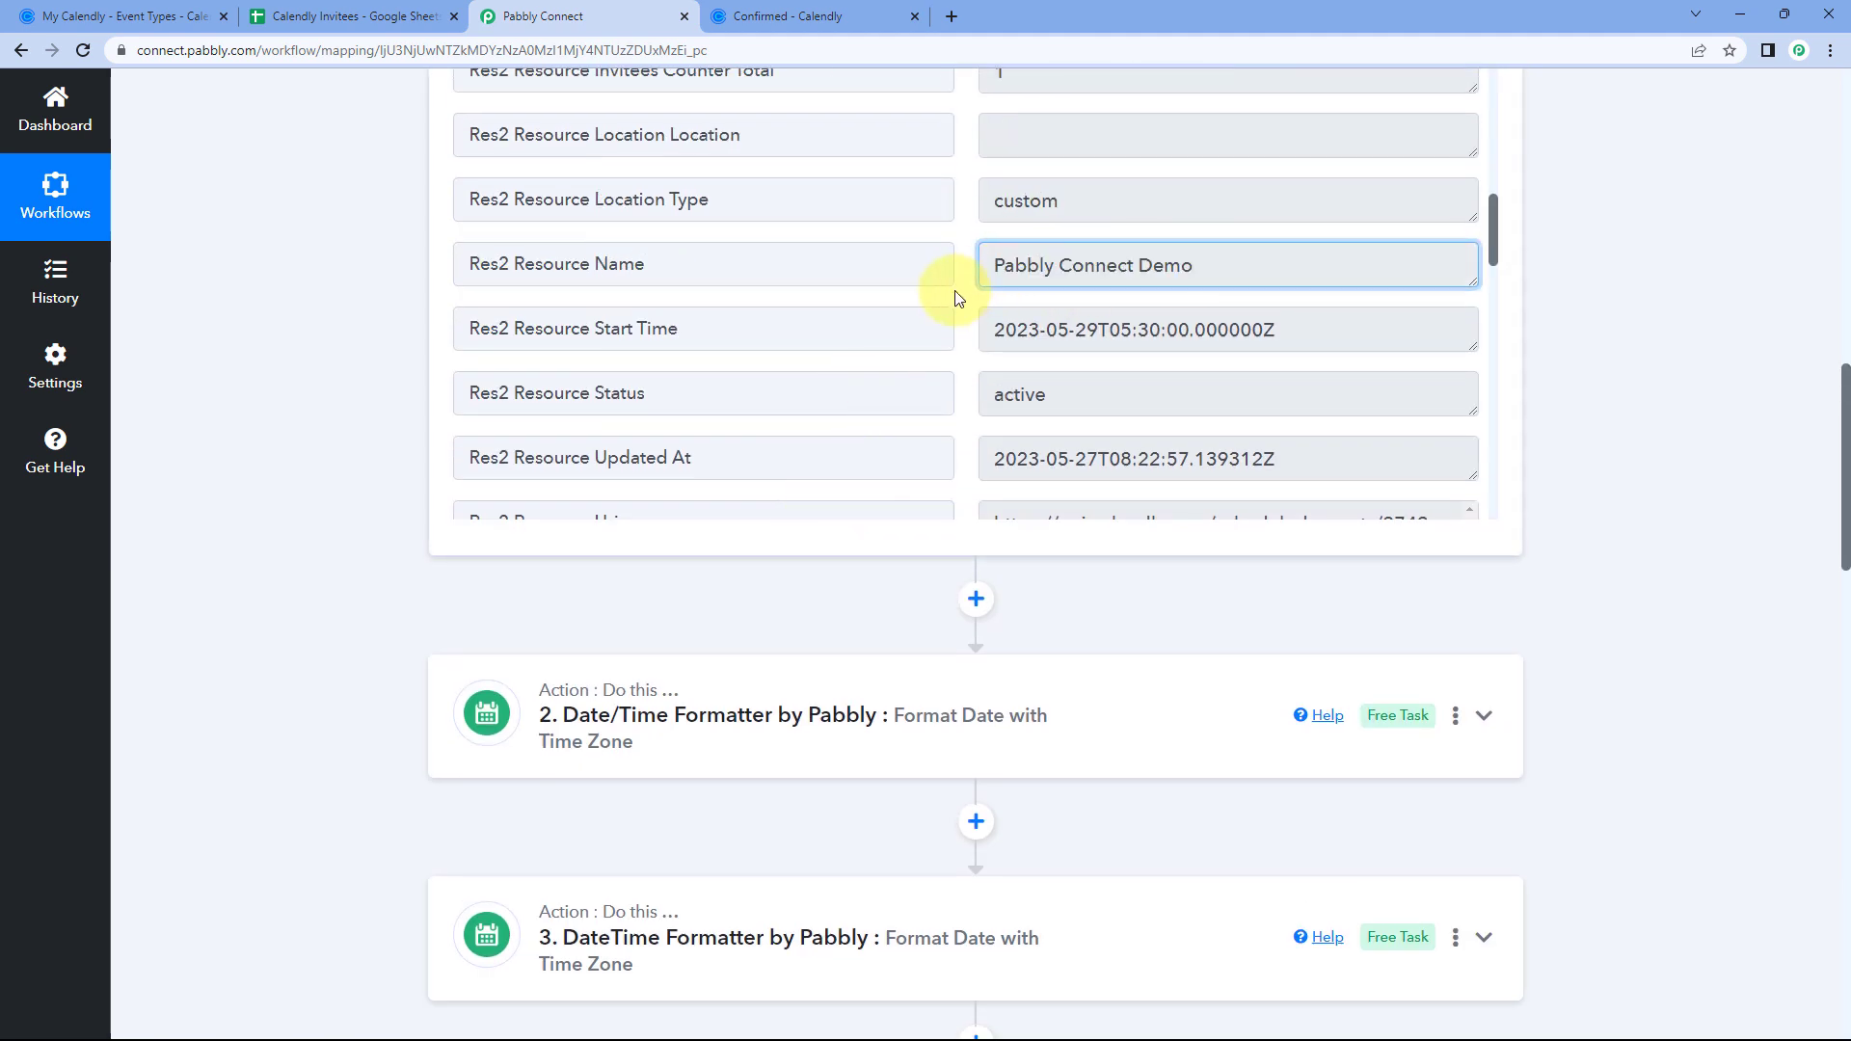
- Match the Pabbly Connect Demo and Automation Setup sheets to their Calendly event types, and return to the mapped sheet setting
click(321, 13)
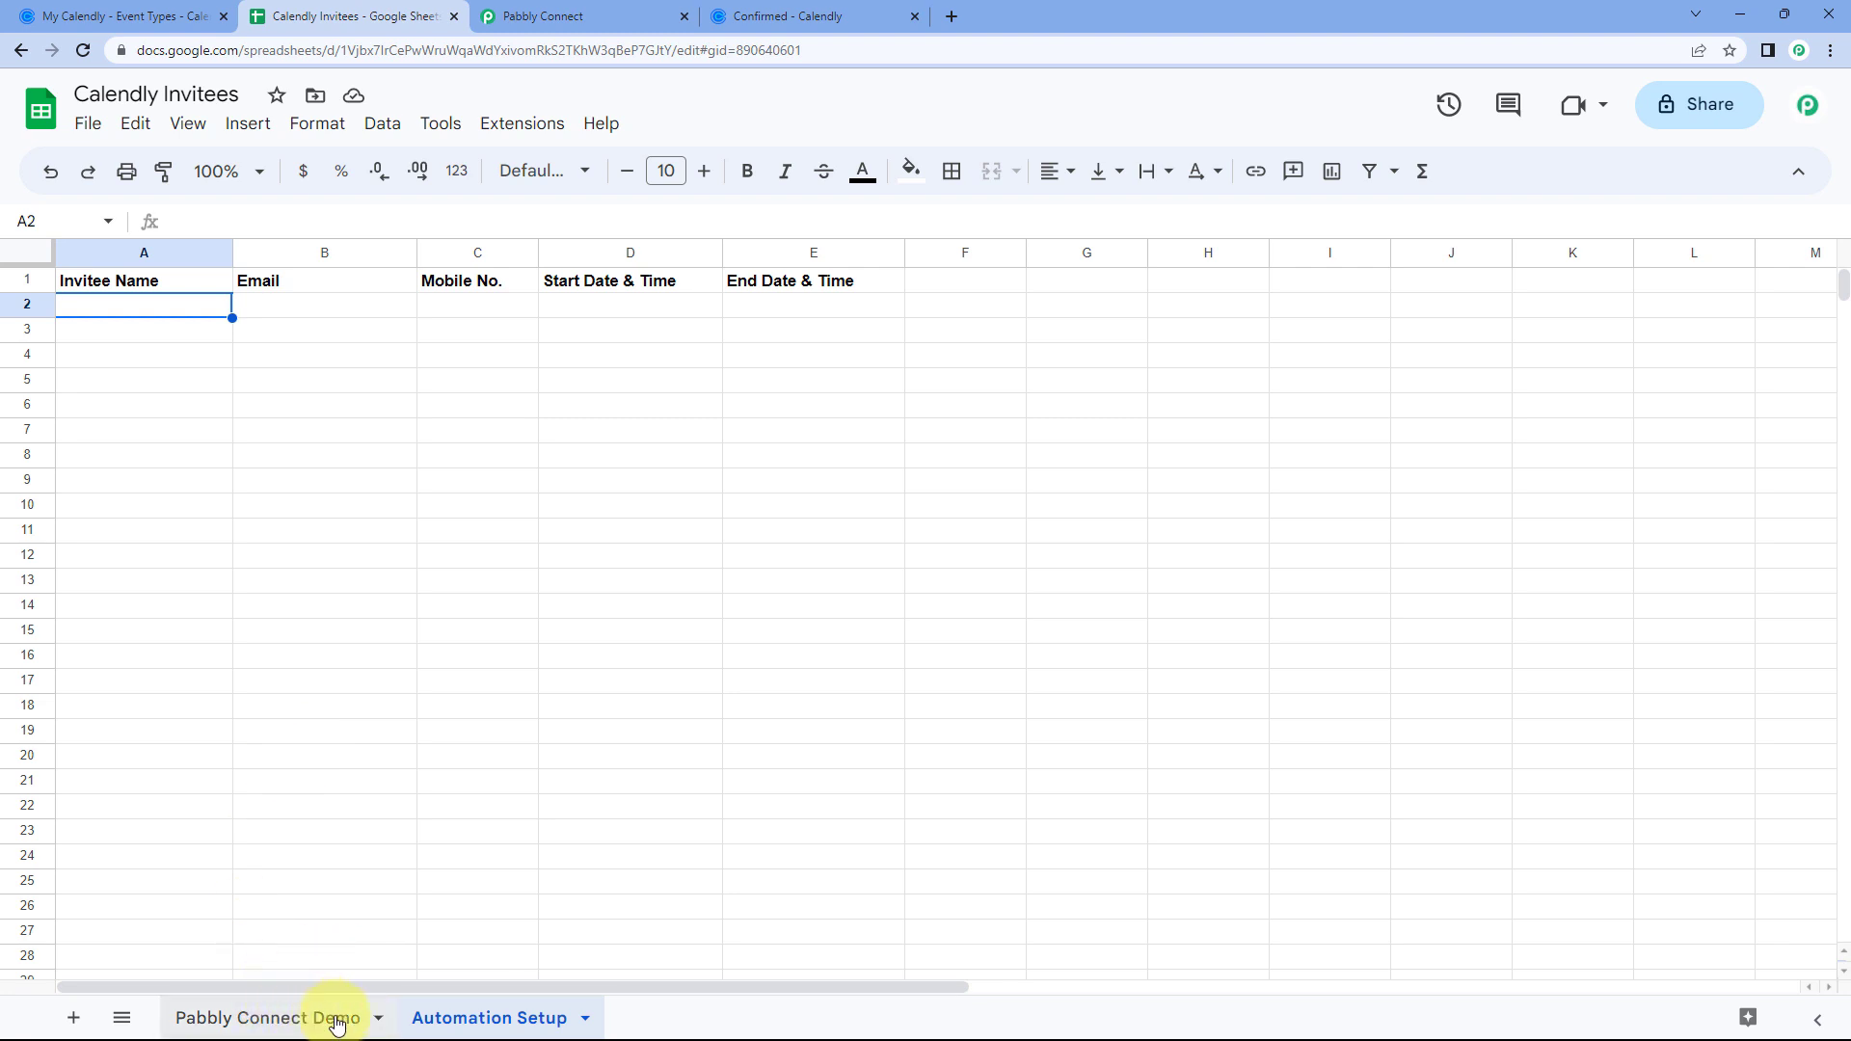
click(208, 15)
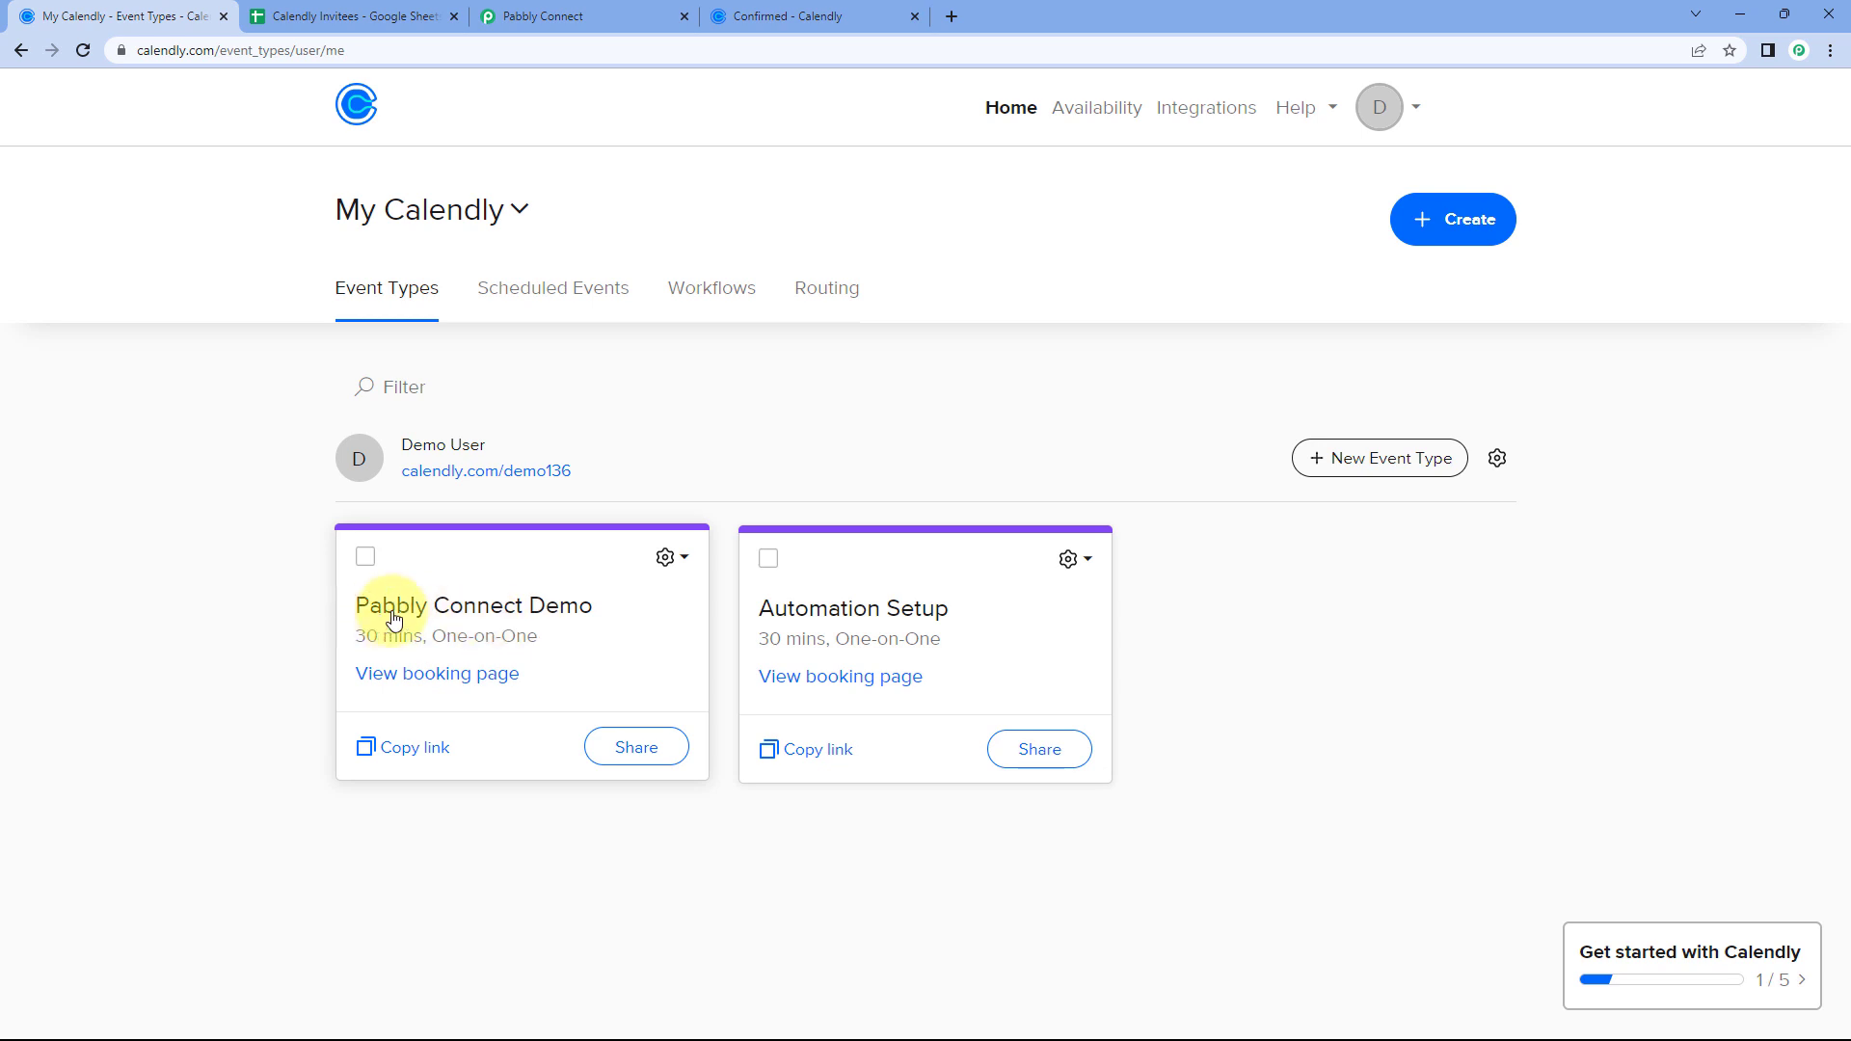
click(340, 15)
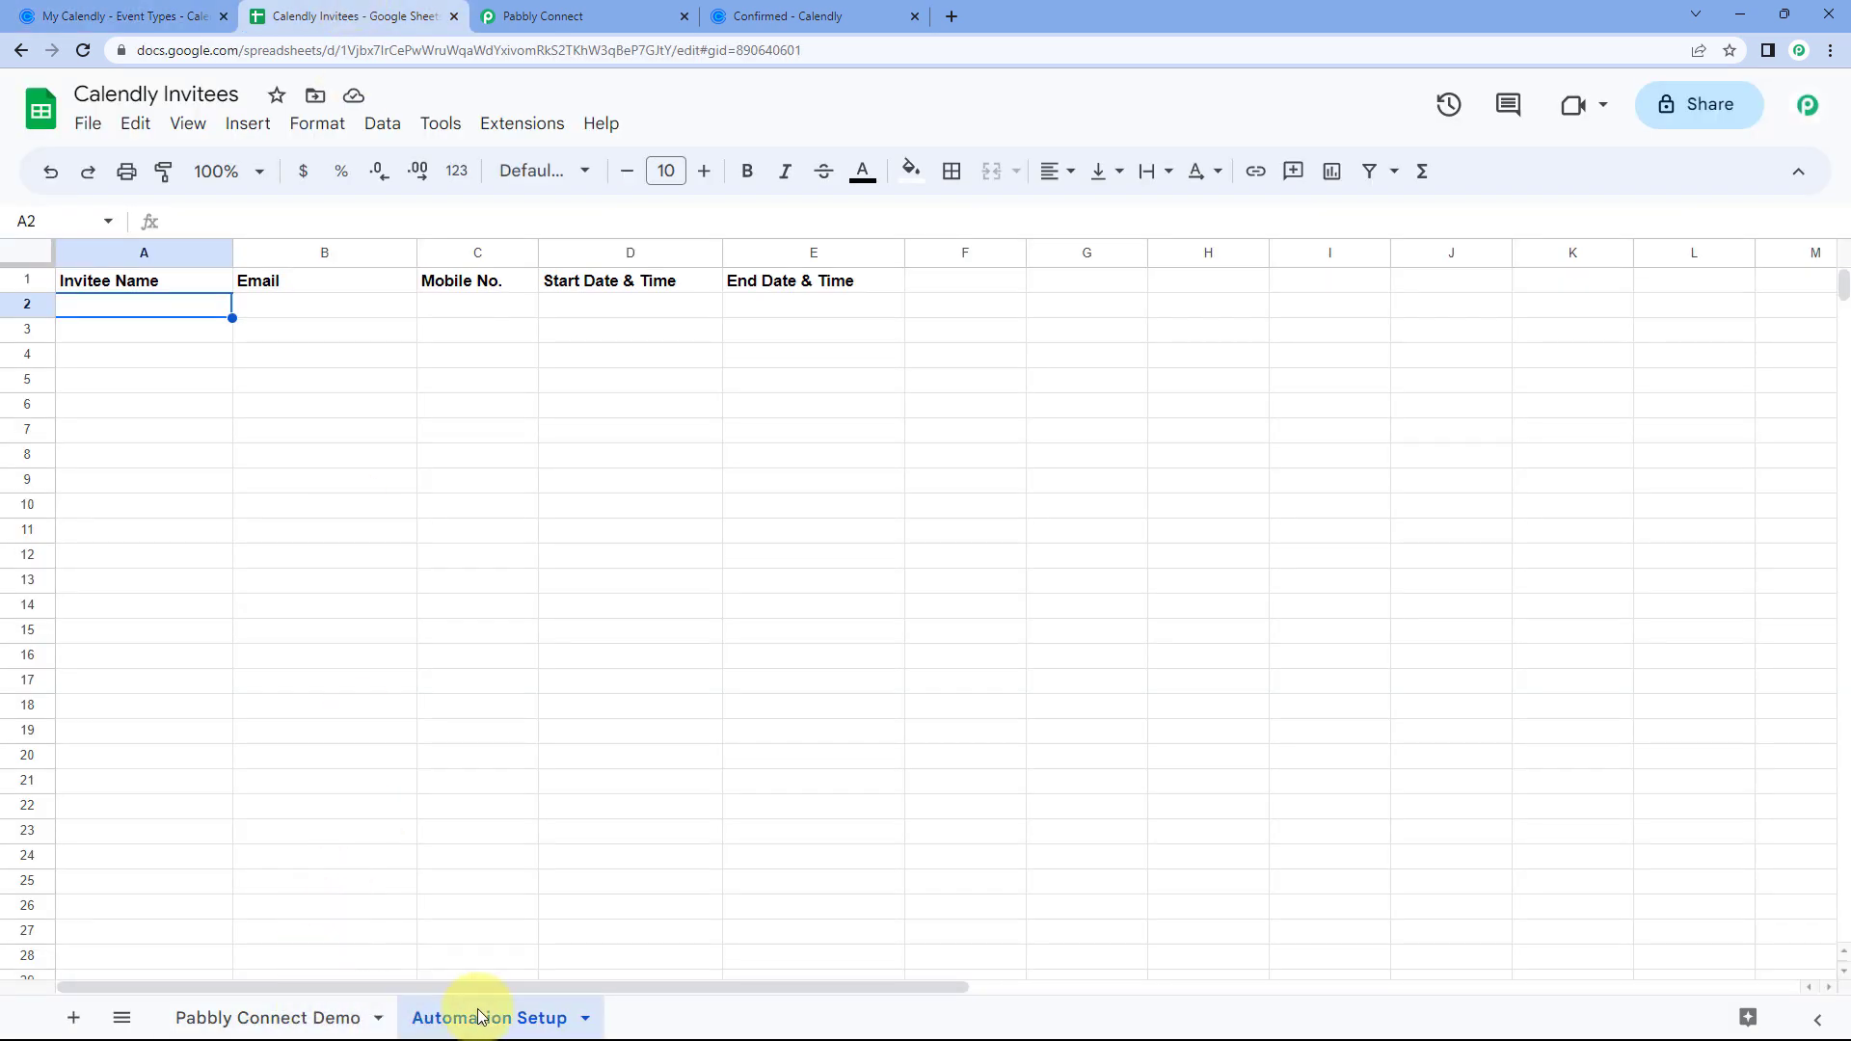
click(120, 24)
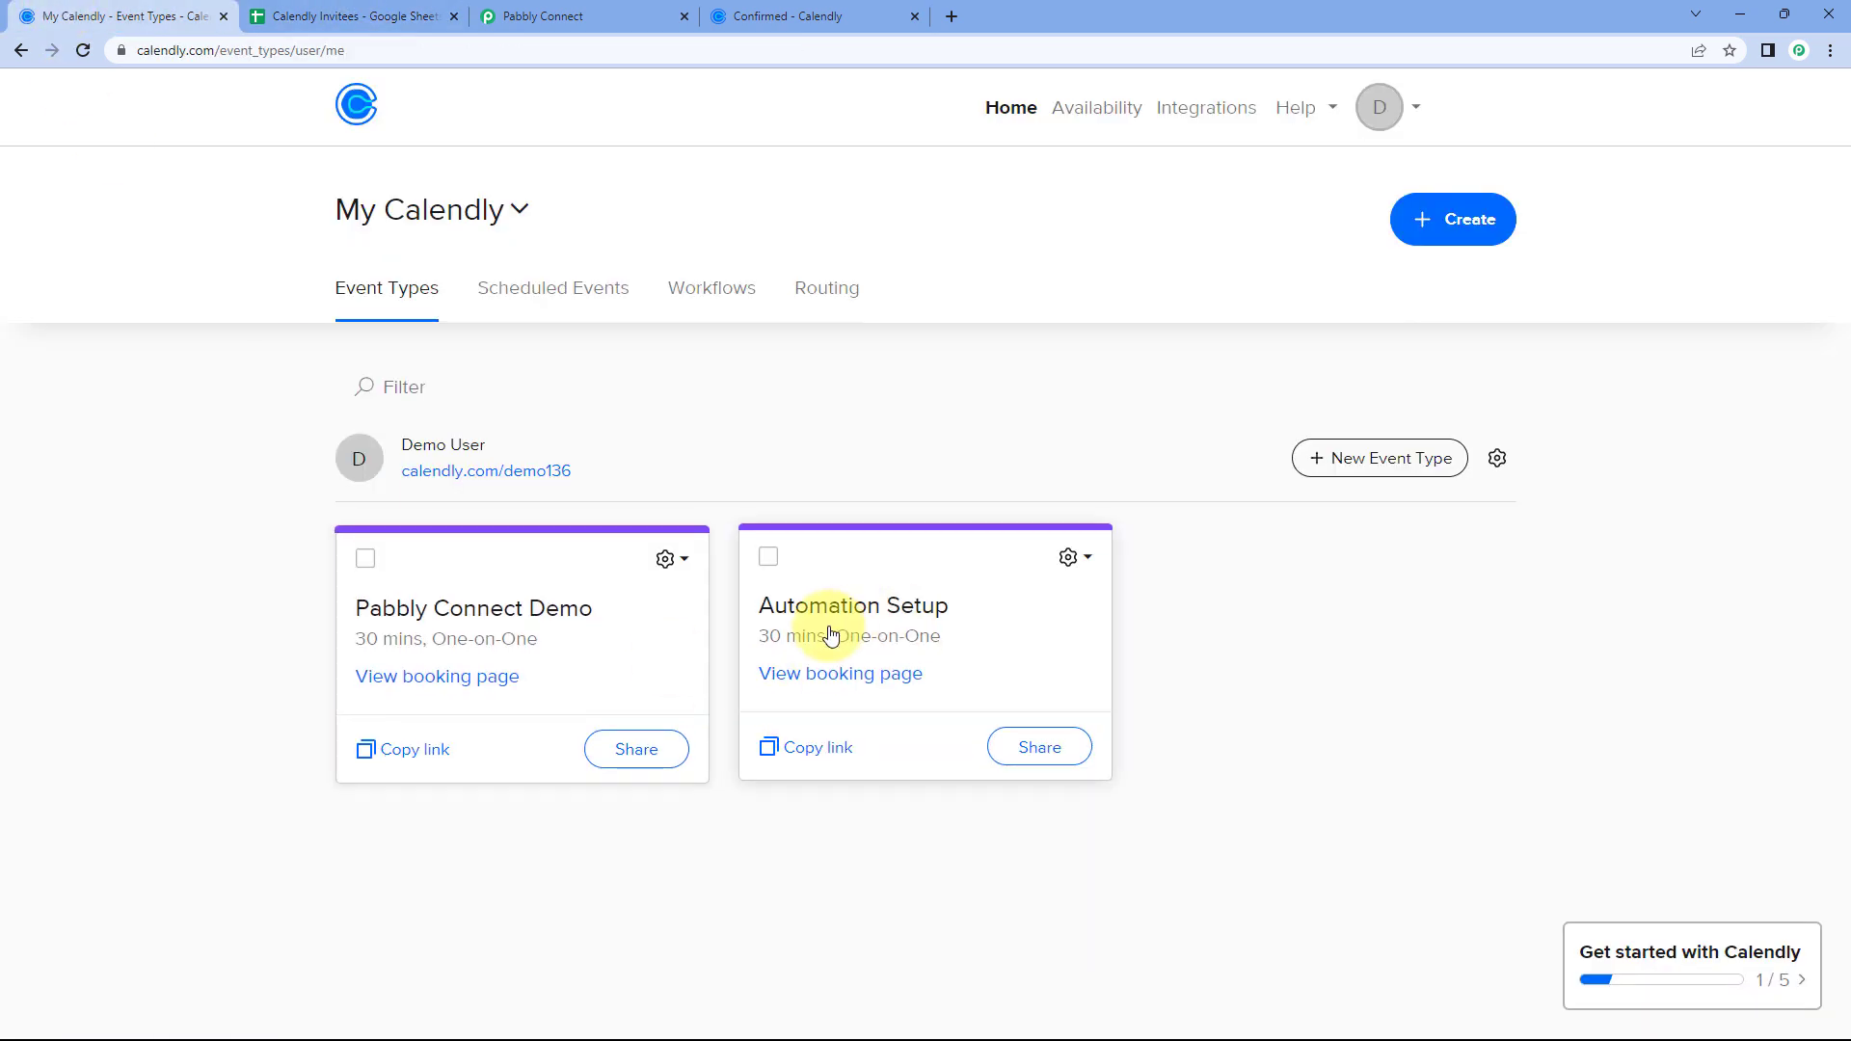
click(289, 16)
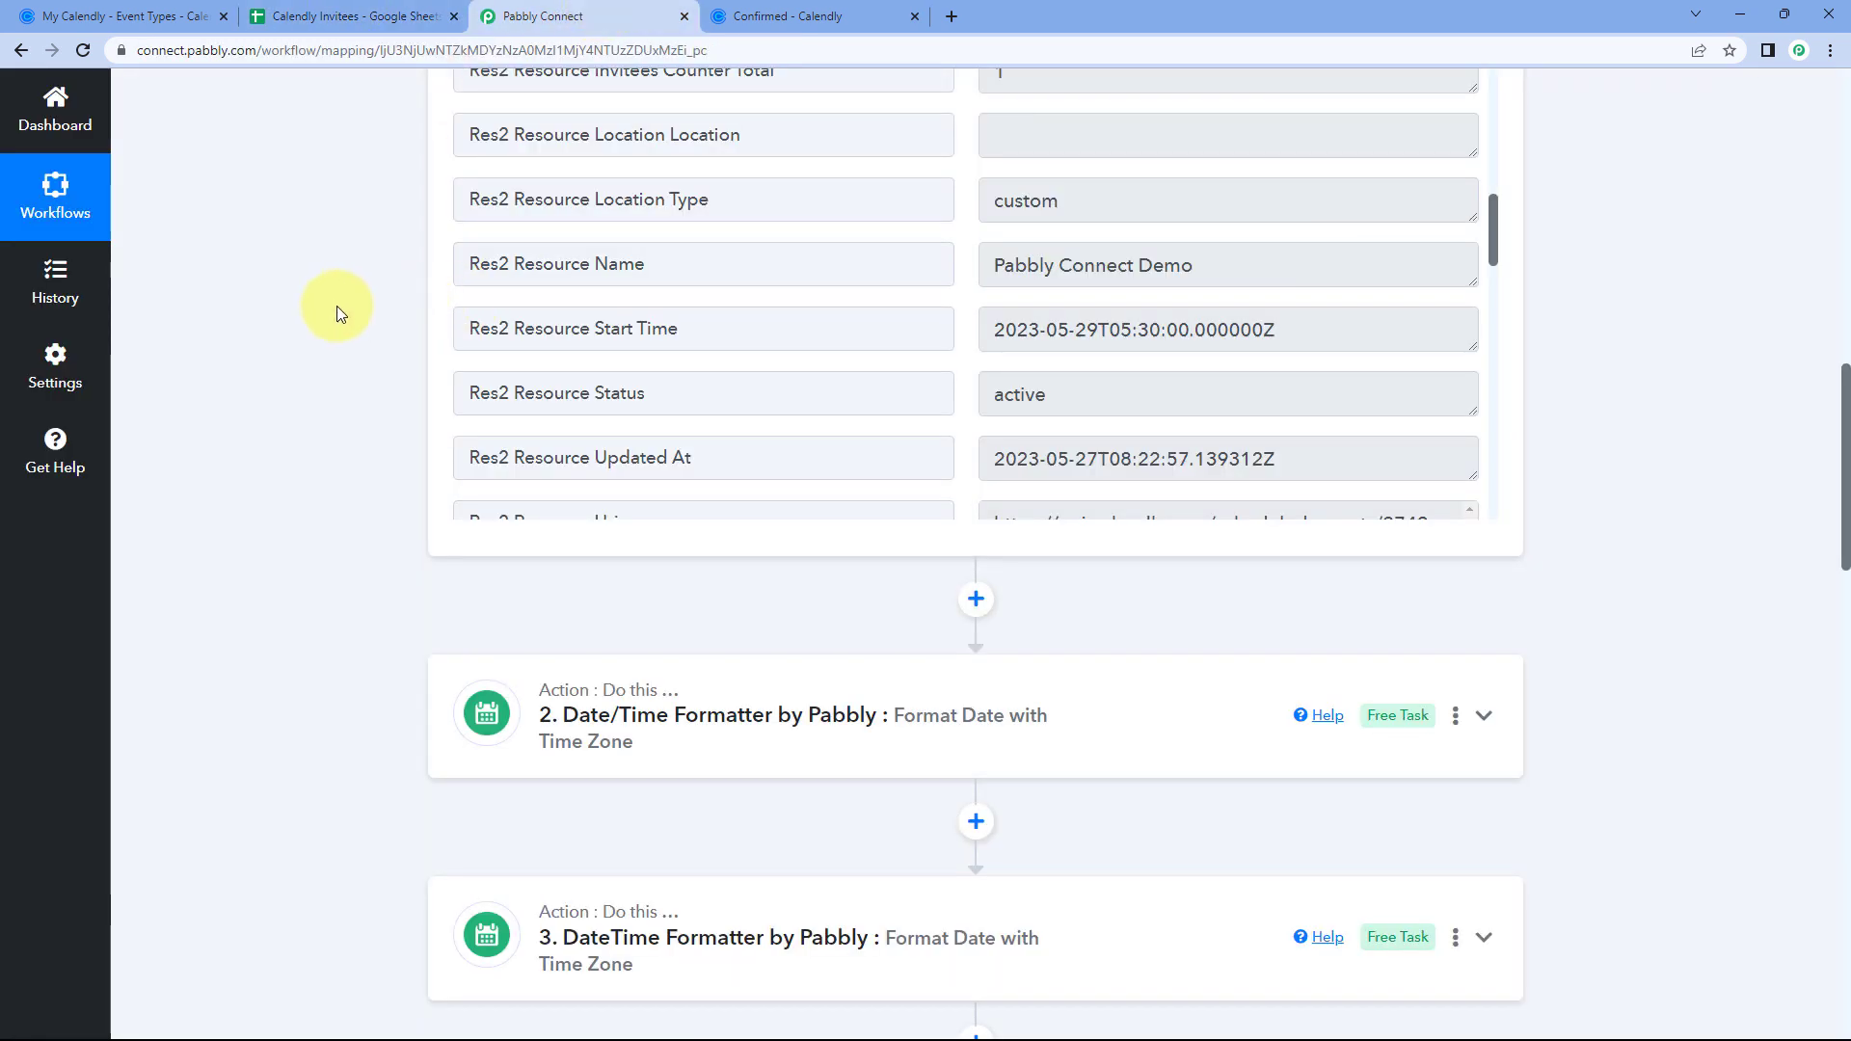
scroll(337, 304, down, 2)
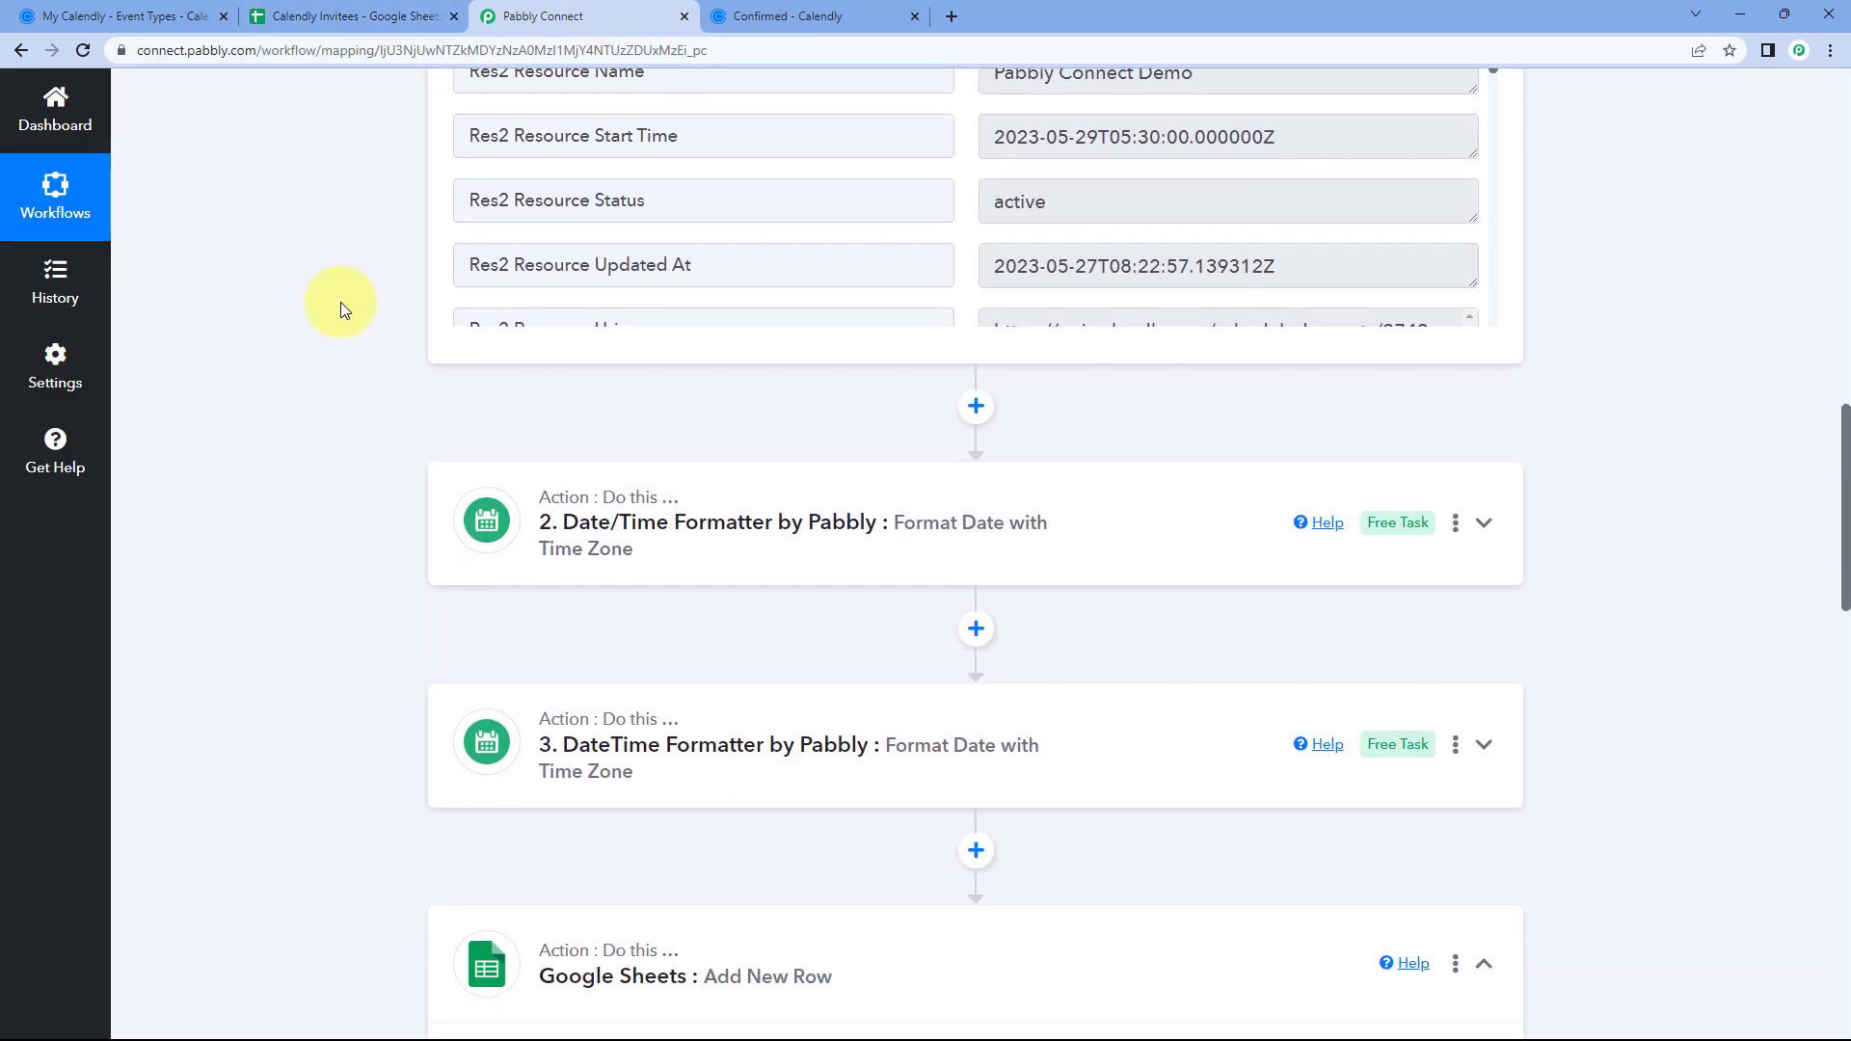
scroll(339, 303, down, 7)
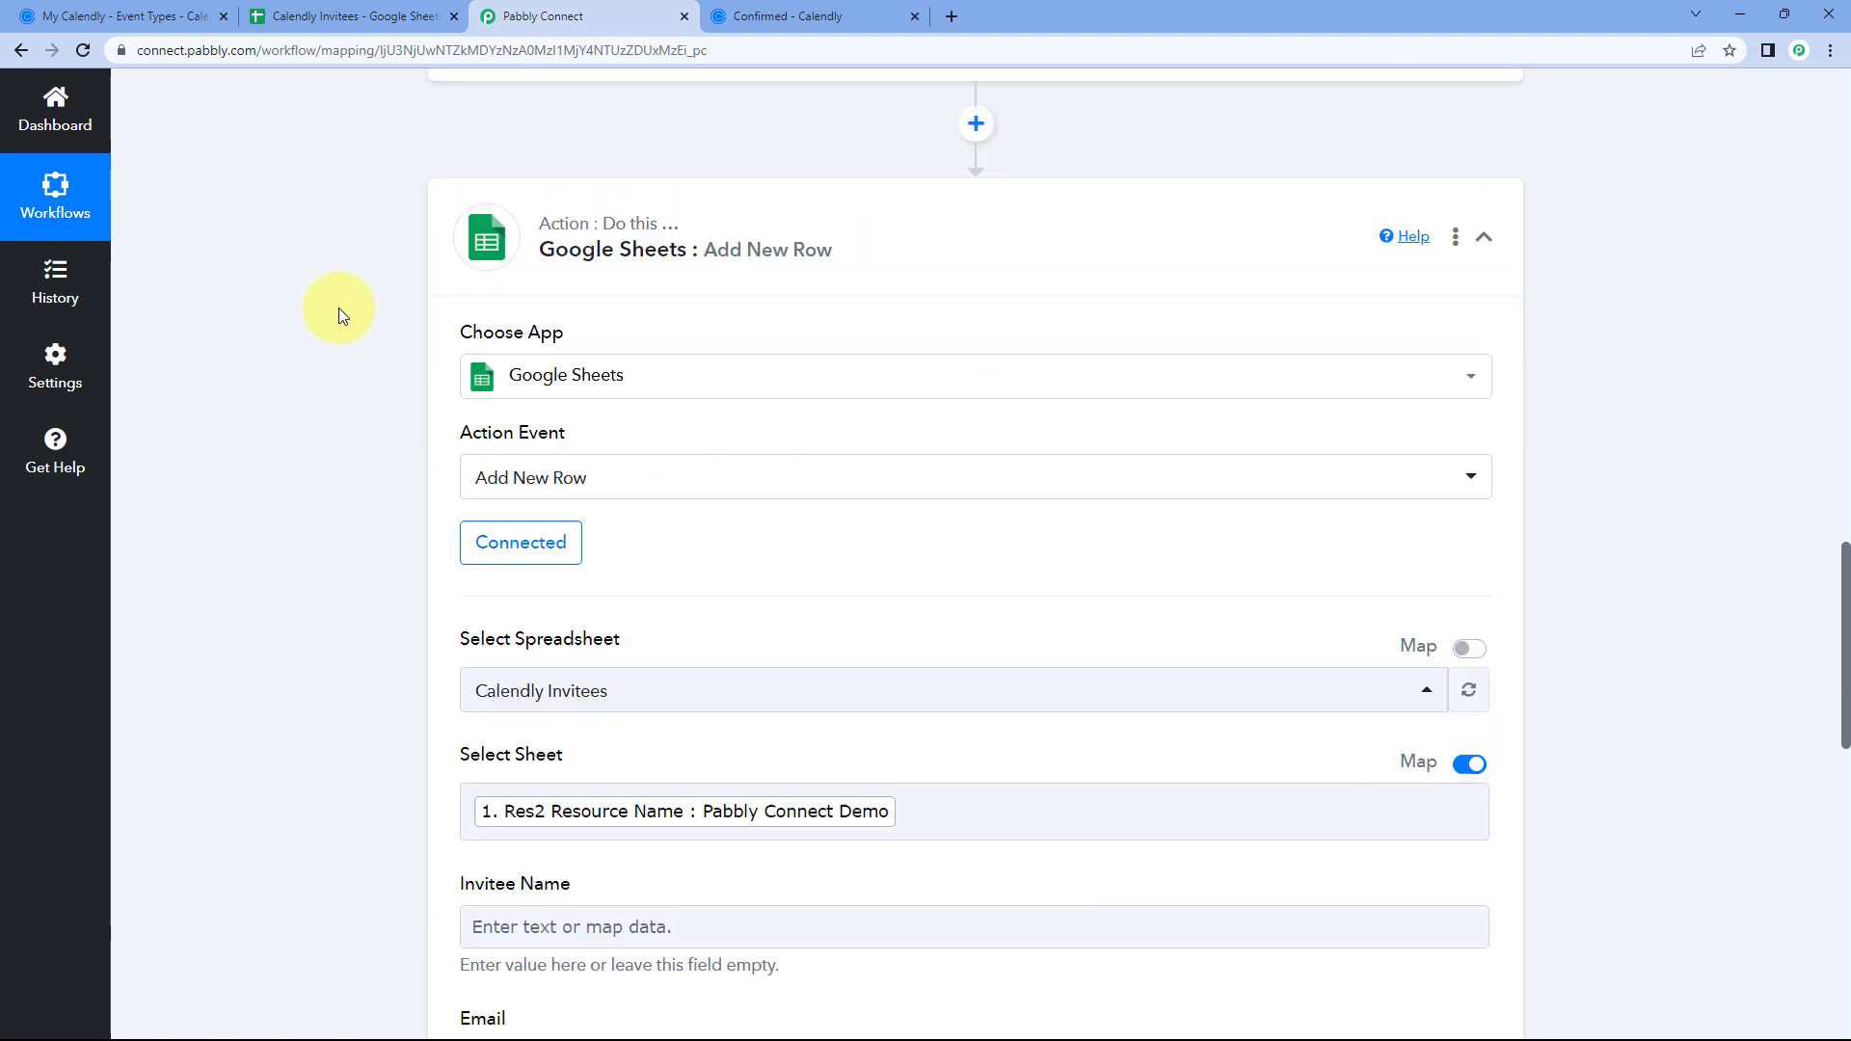
scroll(339, 309, down, 5)
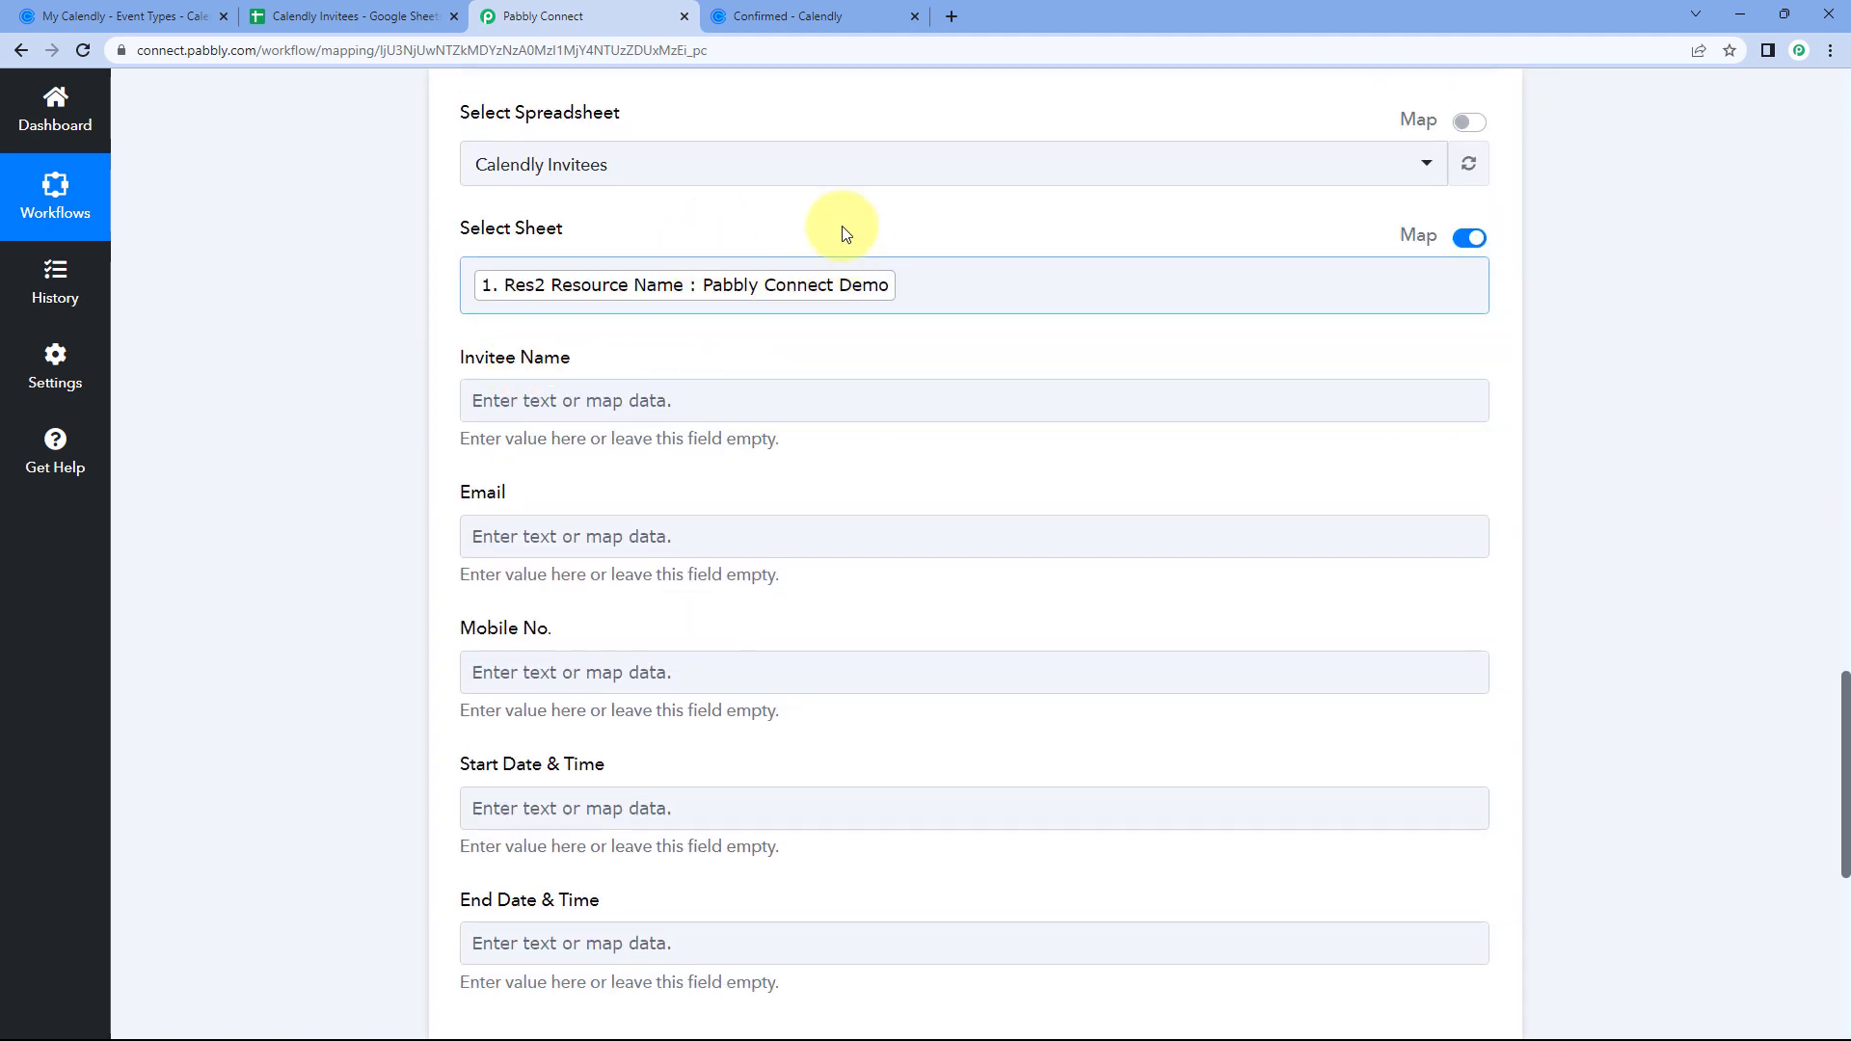
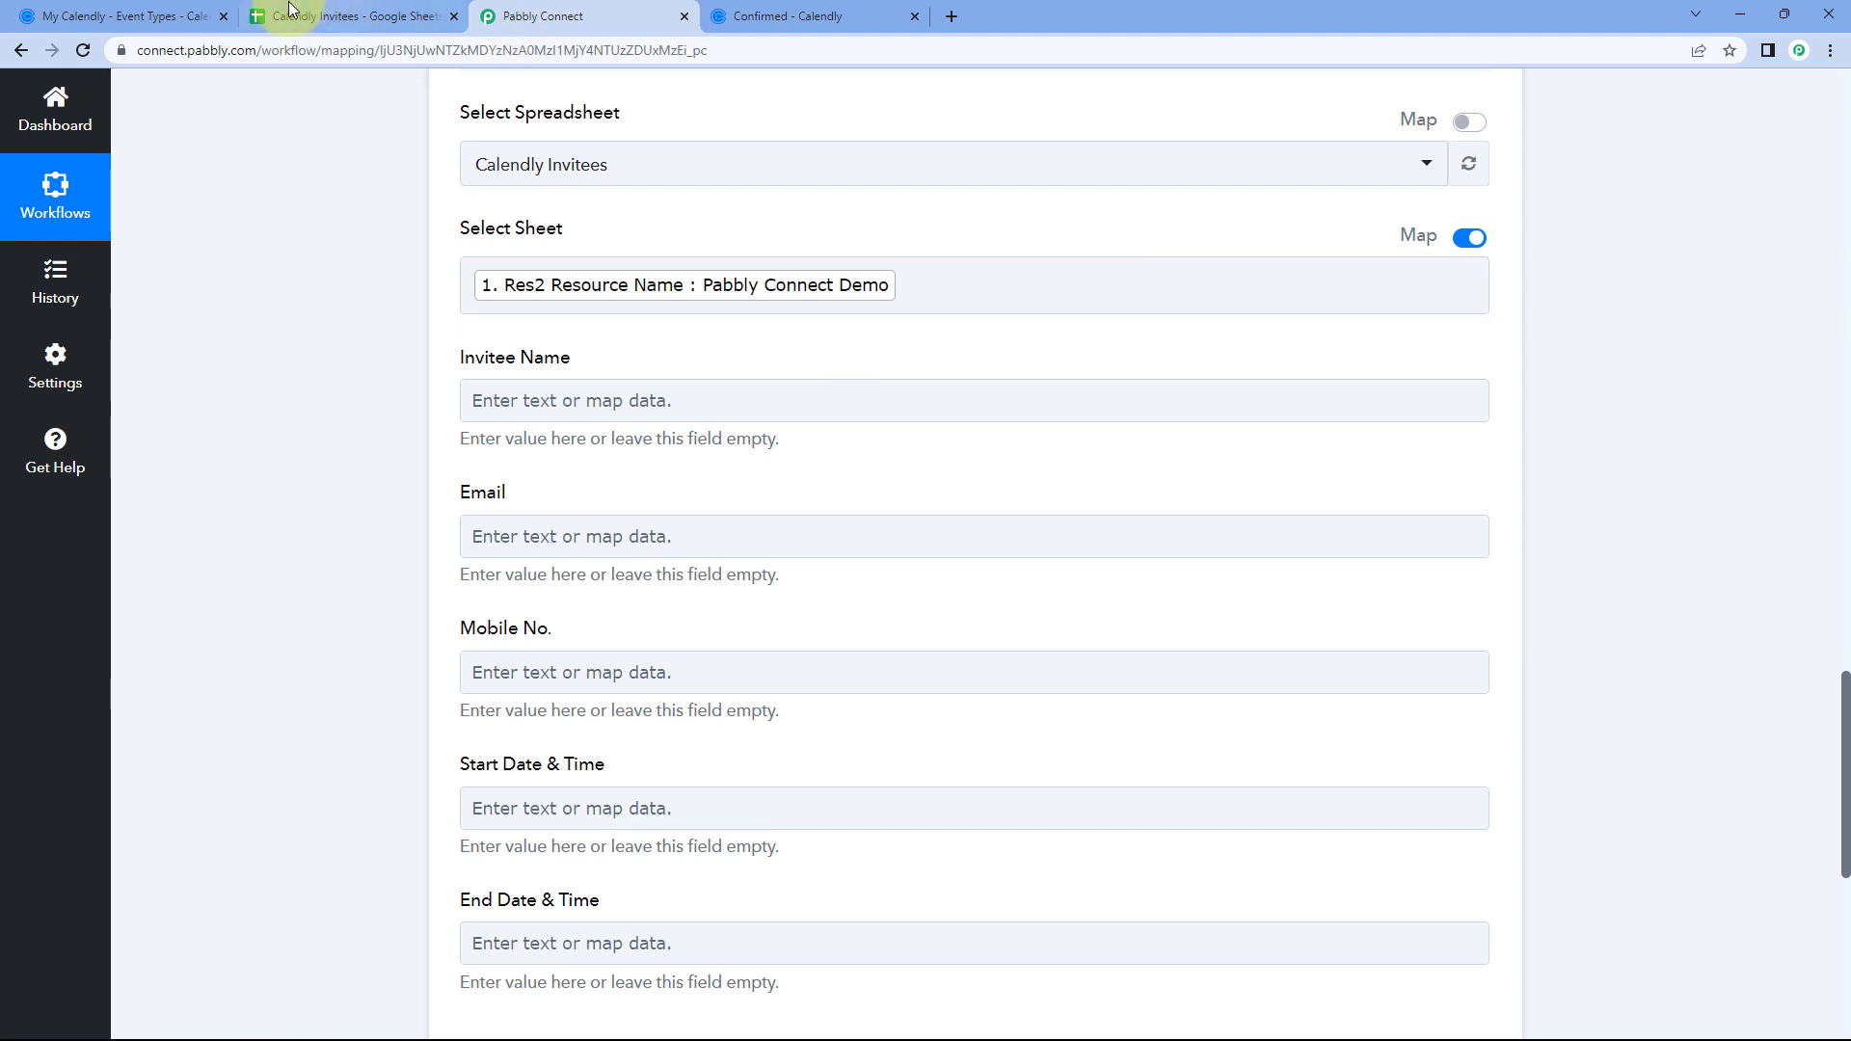
- Recheck the Calendly event types and the spreadsheet's sheets against the mapped sheet value in the Add New Row action
click(183, 15)
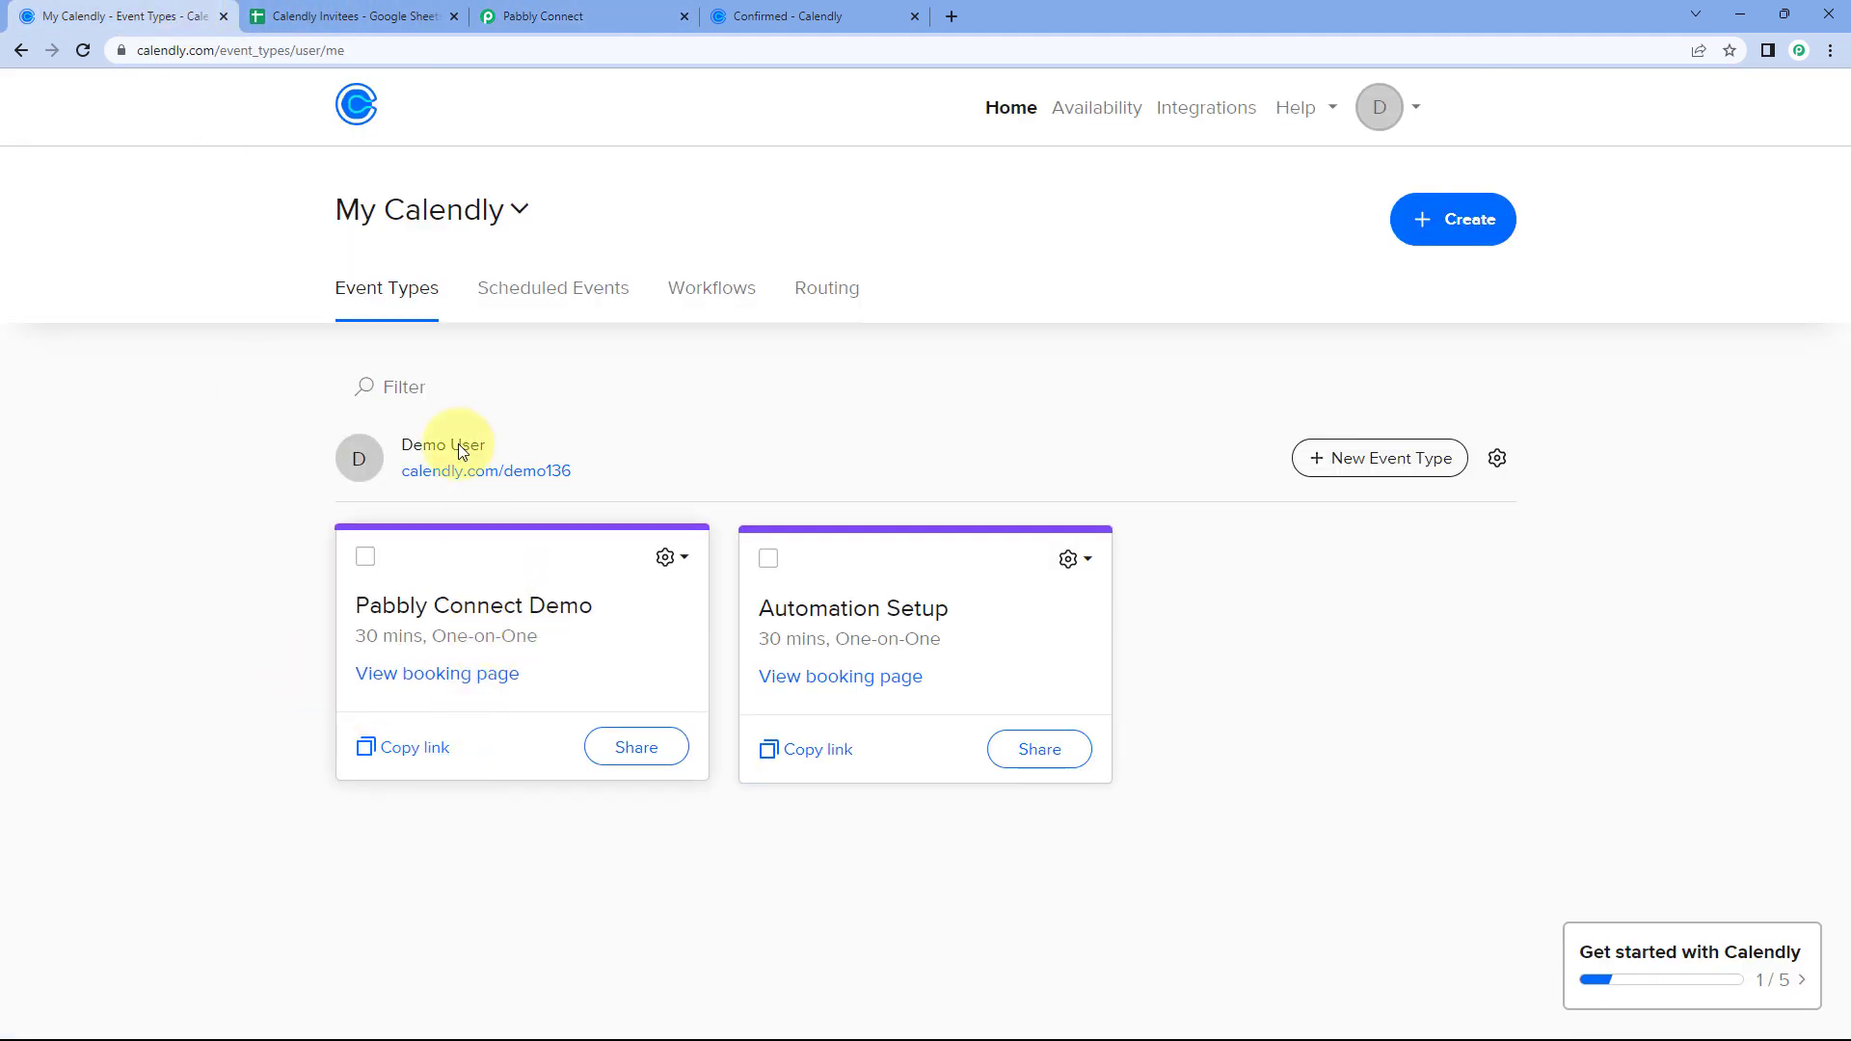
click(405, 12)
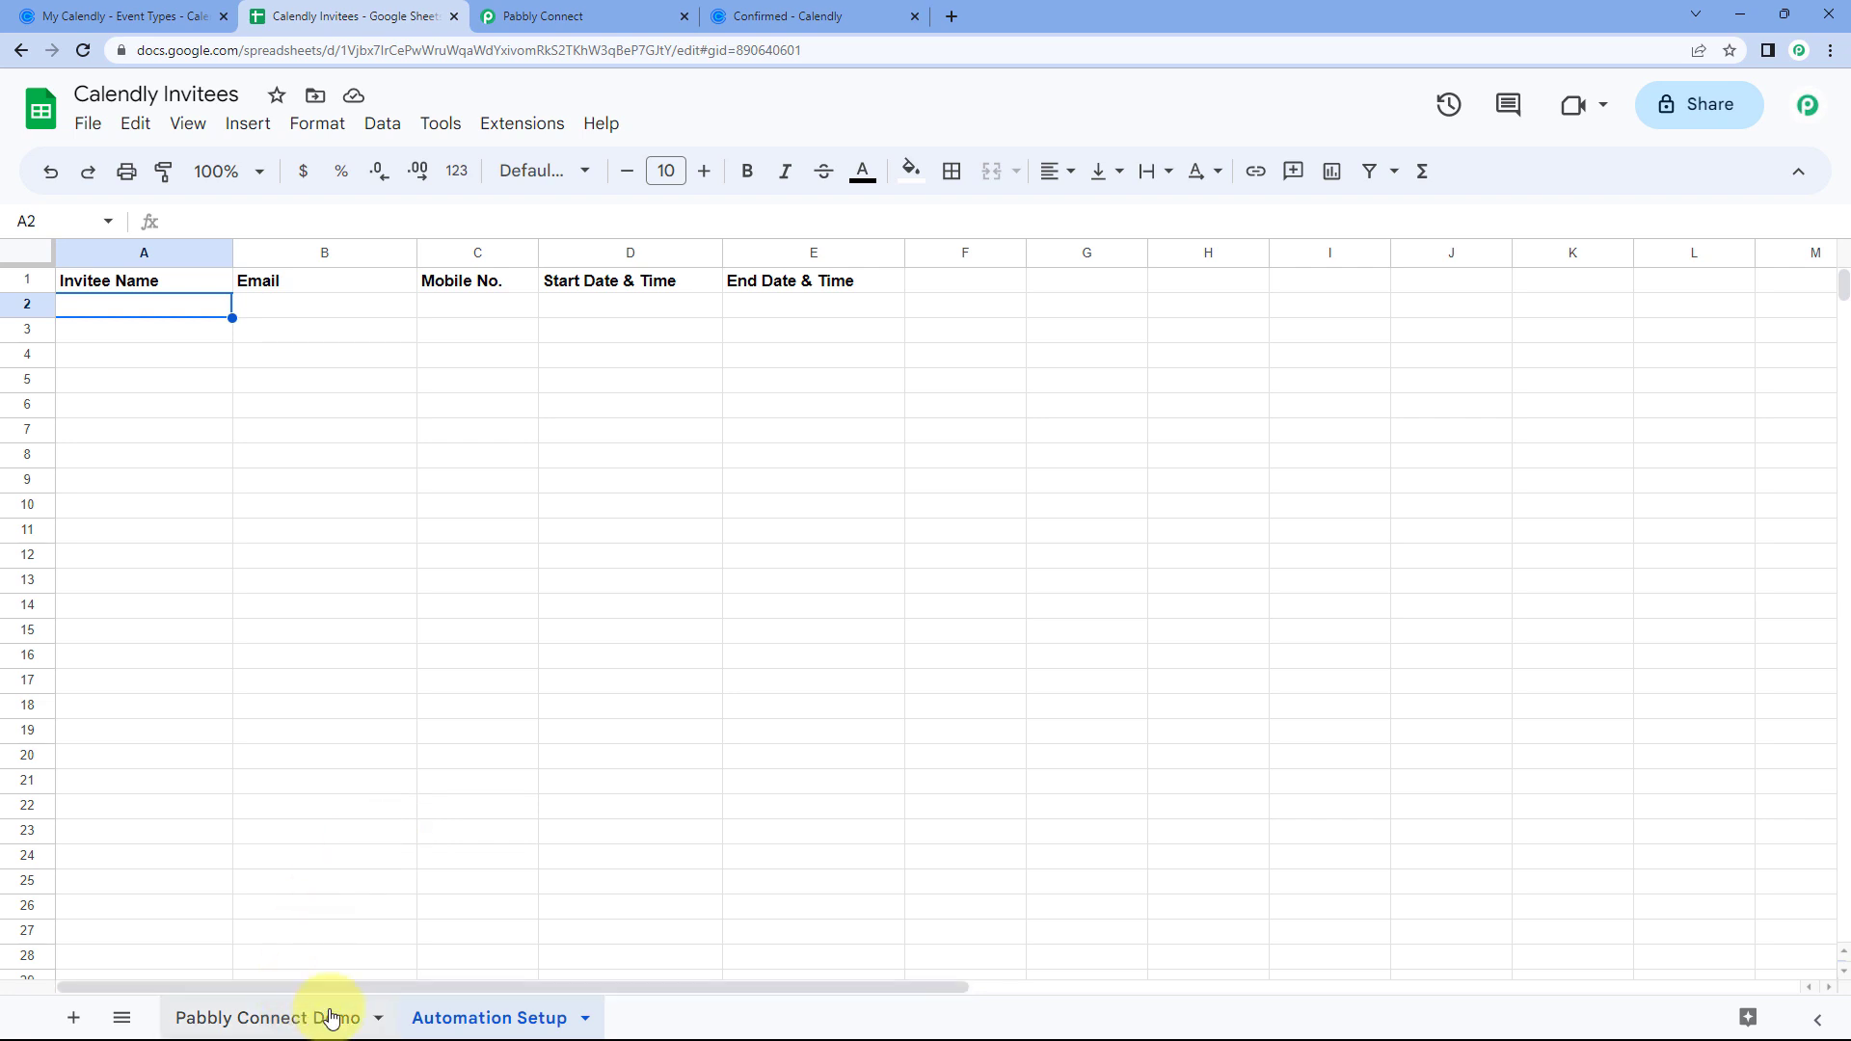
click(583, 16)
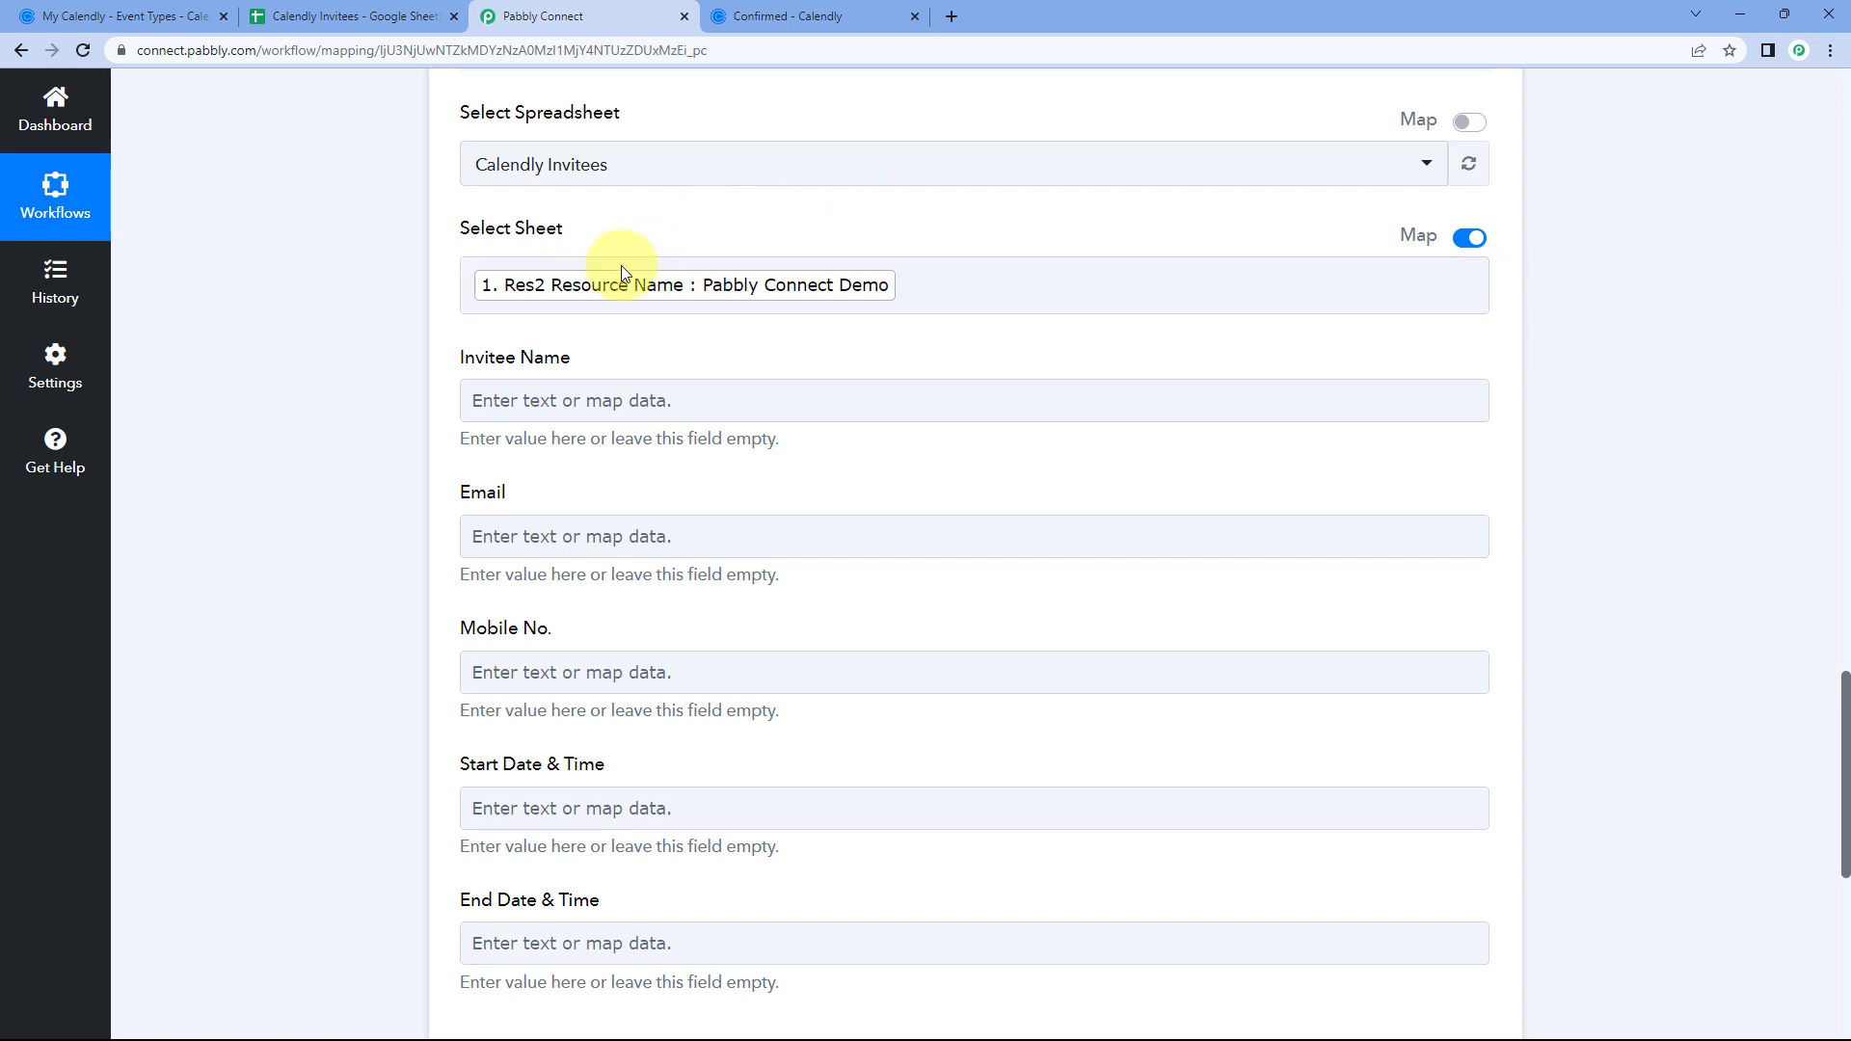
click(385, 16)
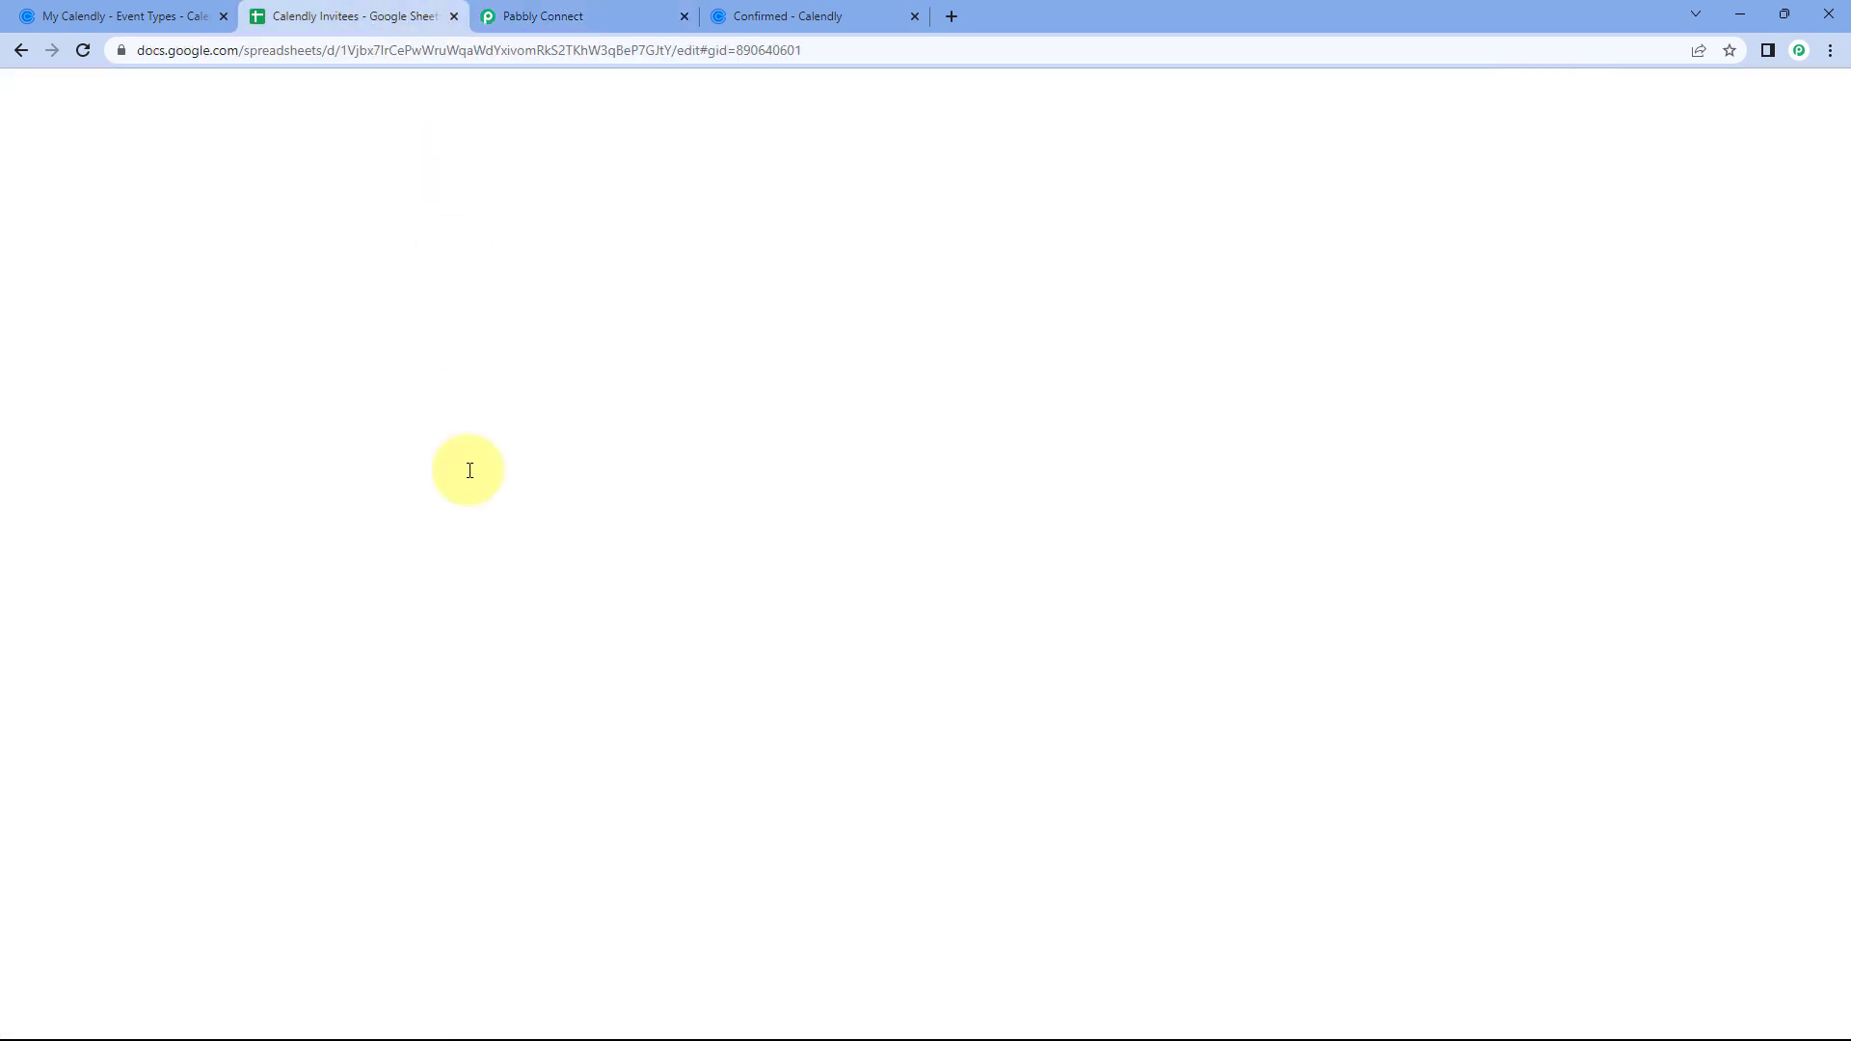
click(569, 15)
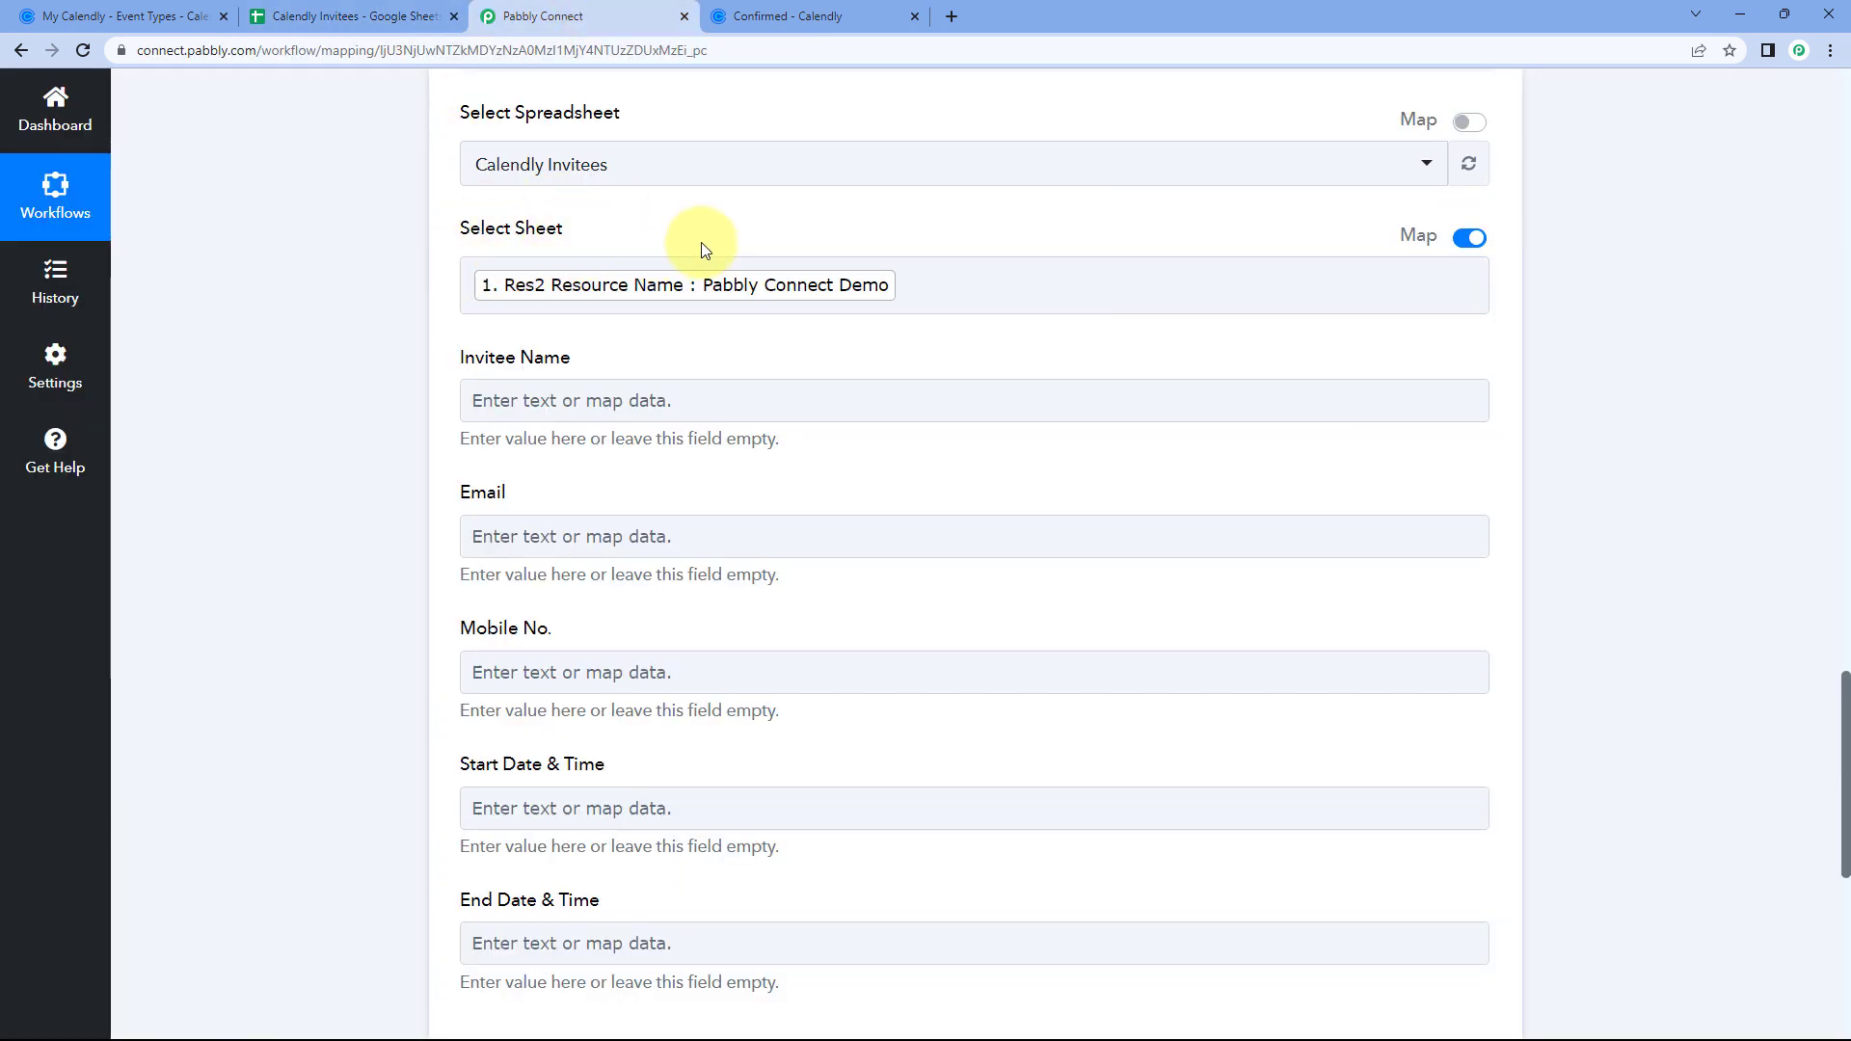
- Compare the Add New Row action's fields, Invitee Name through End Date & Time, with the column headers in the Pabbly Connect Demo sheet
scroll(579, 245, down, 1)
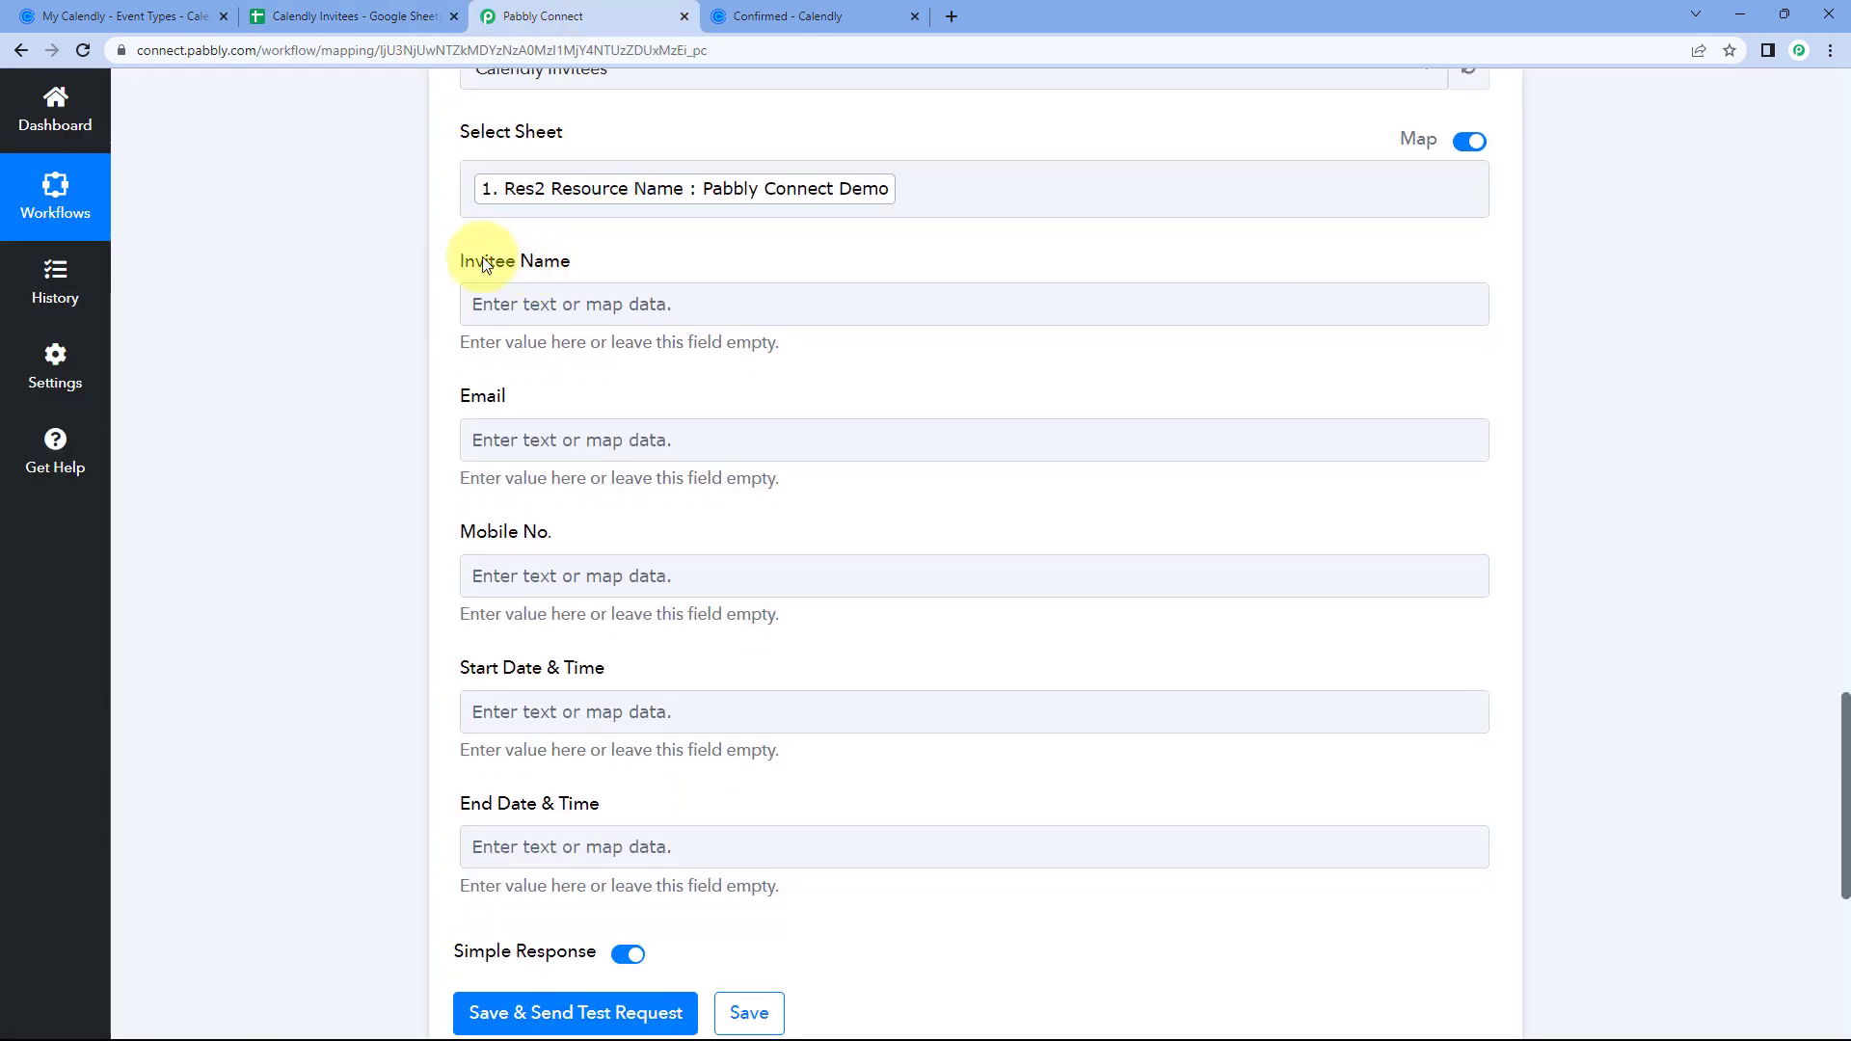
scroll(482, 263, down, 1)
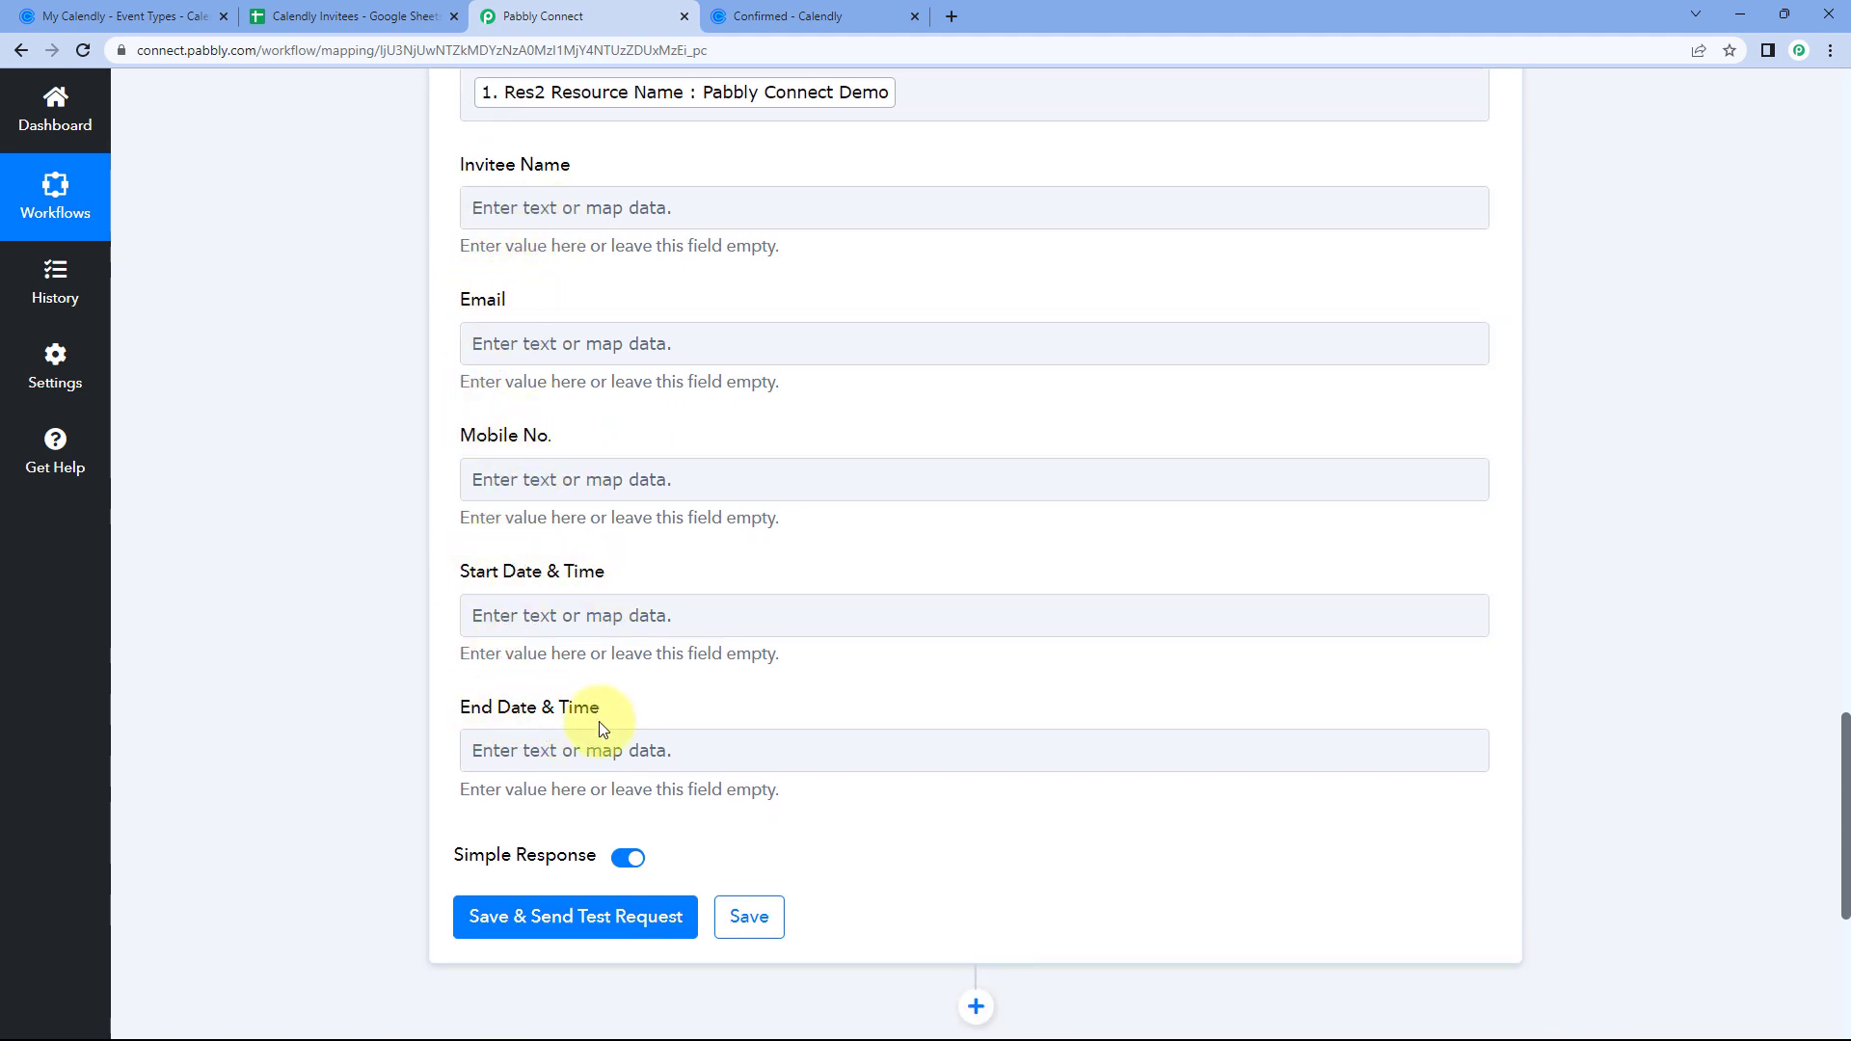
click(352, 16)
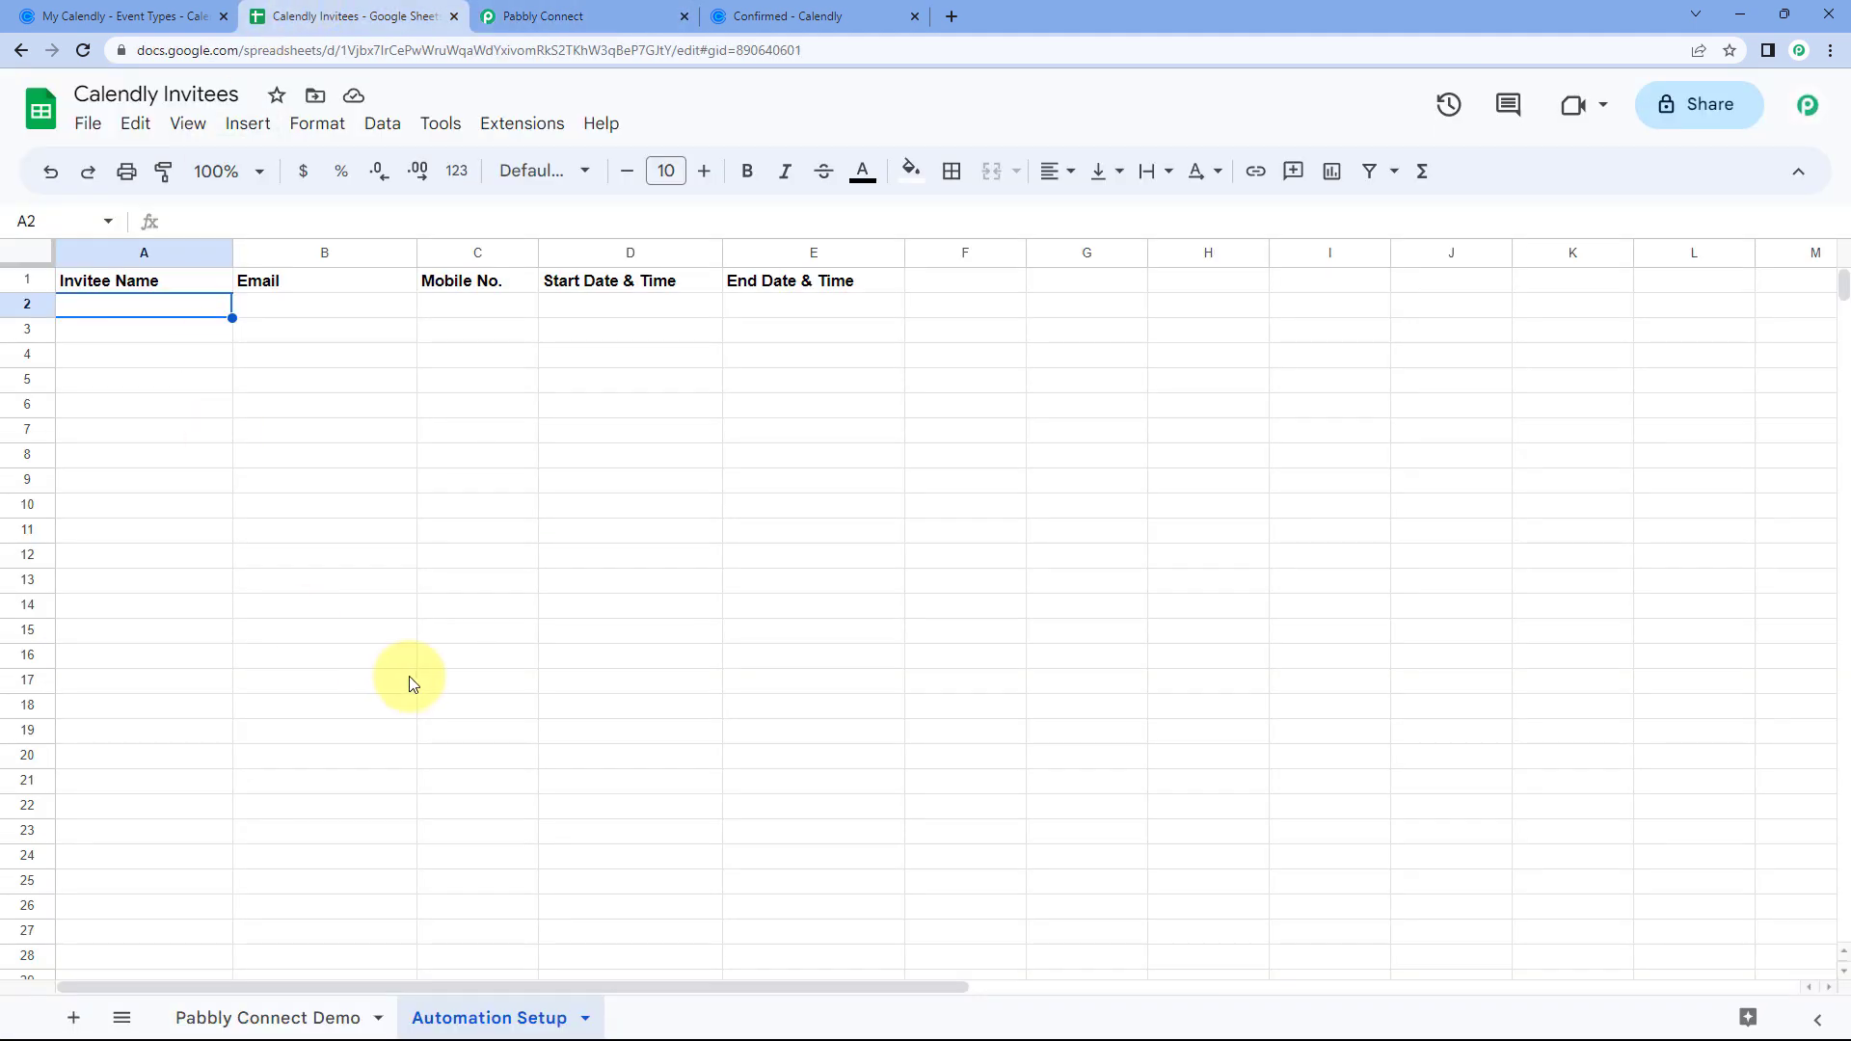
click(333, 1014)
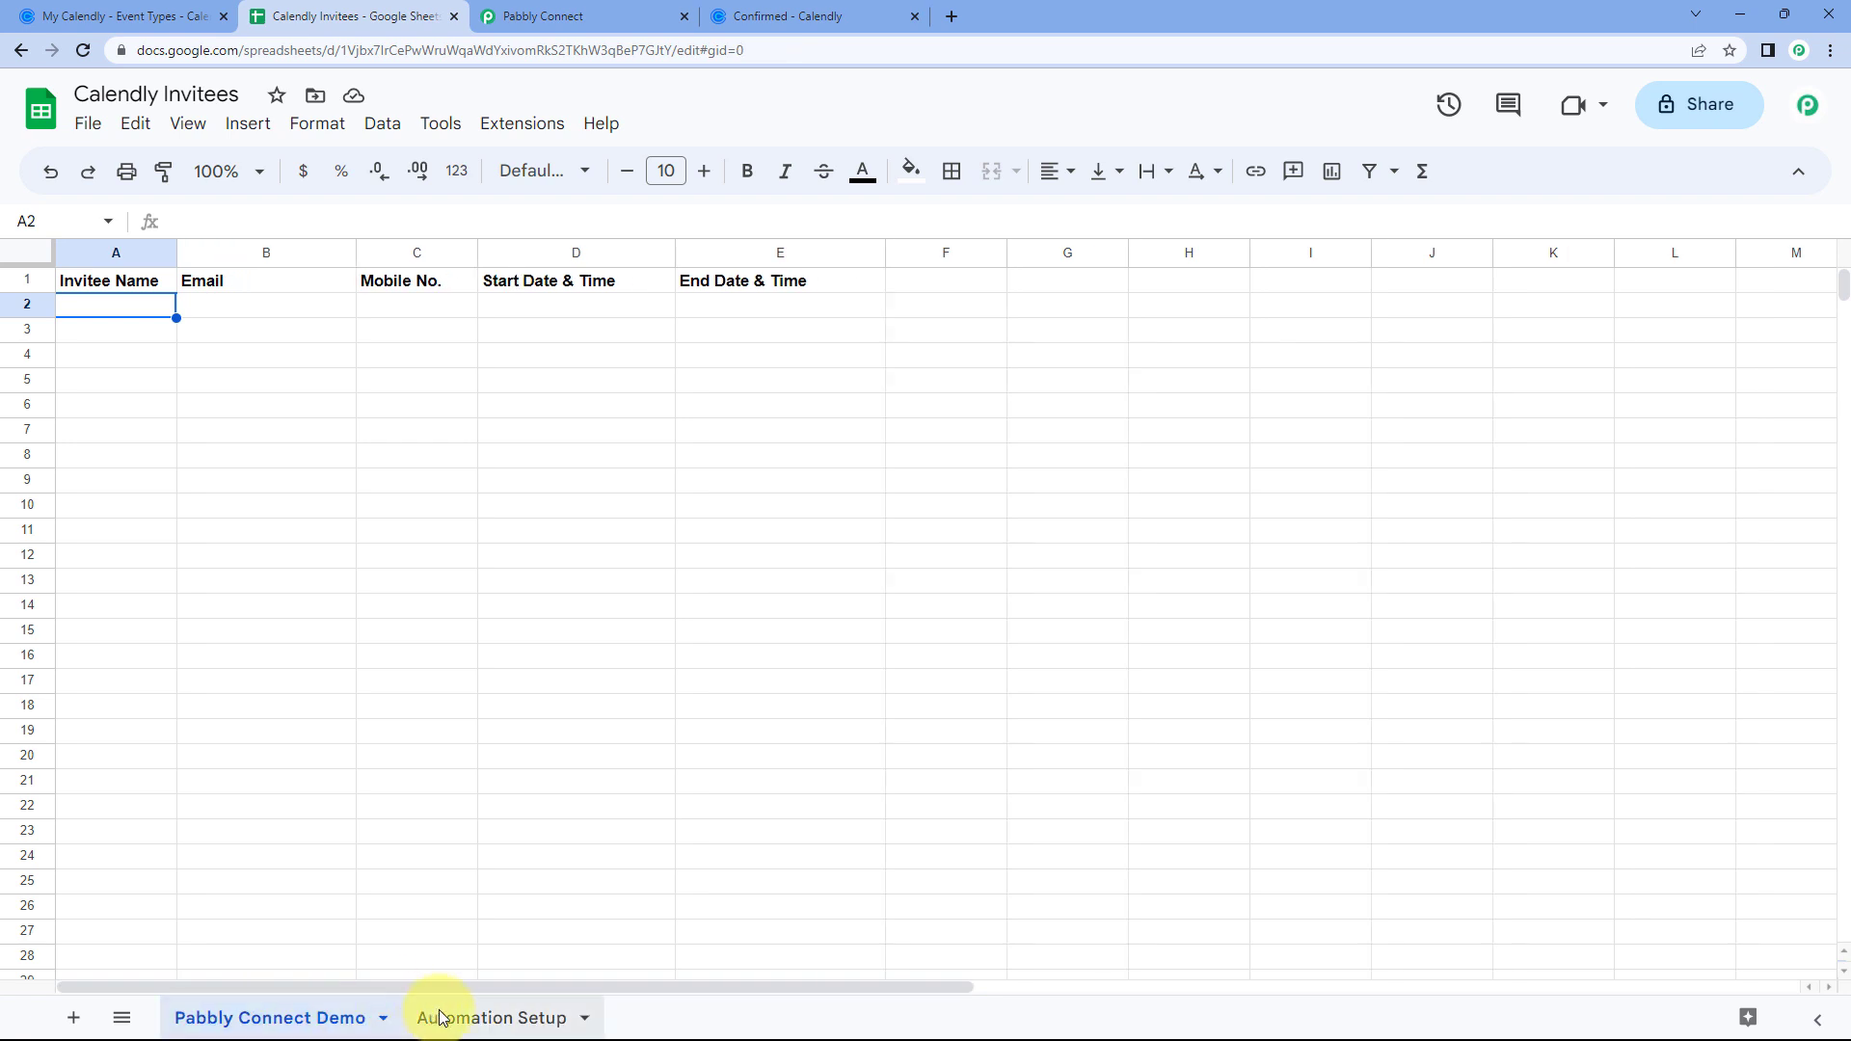
- Compare the column headers, Invitee Name through End Date & Time, in the Pabbly Connect Demo and Automation Setup sheets
click(472, 1017)
click(339, 1020)
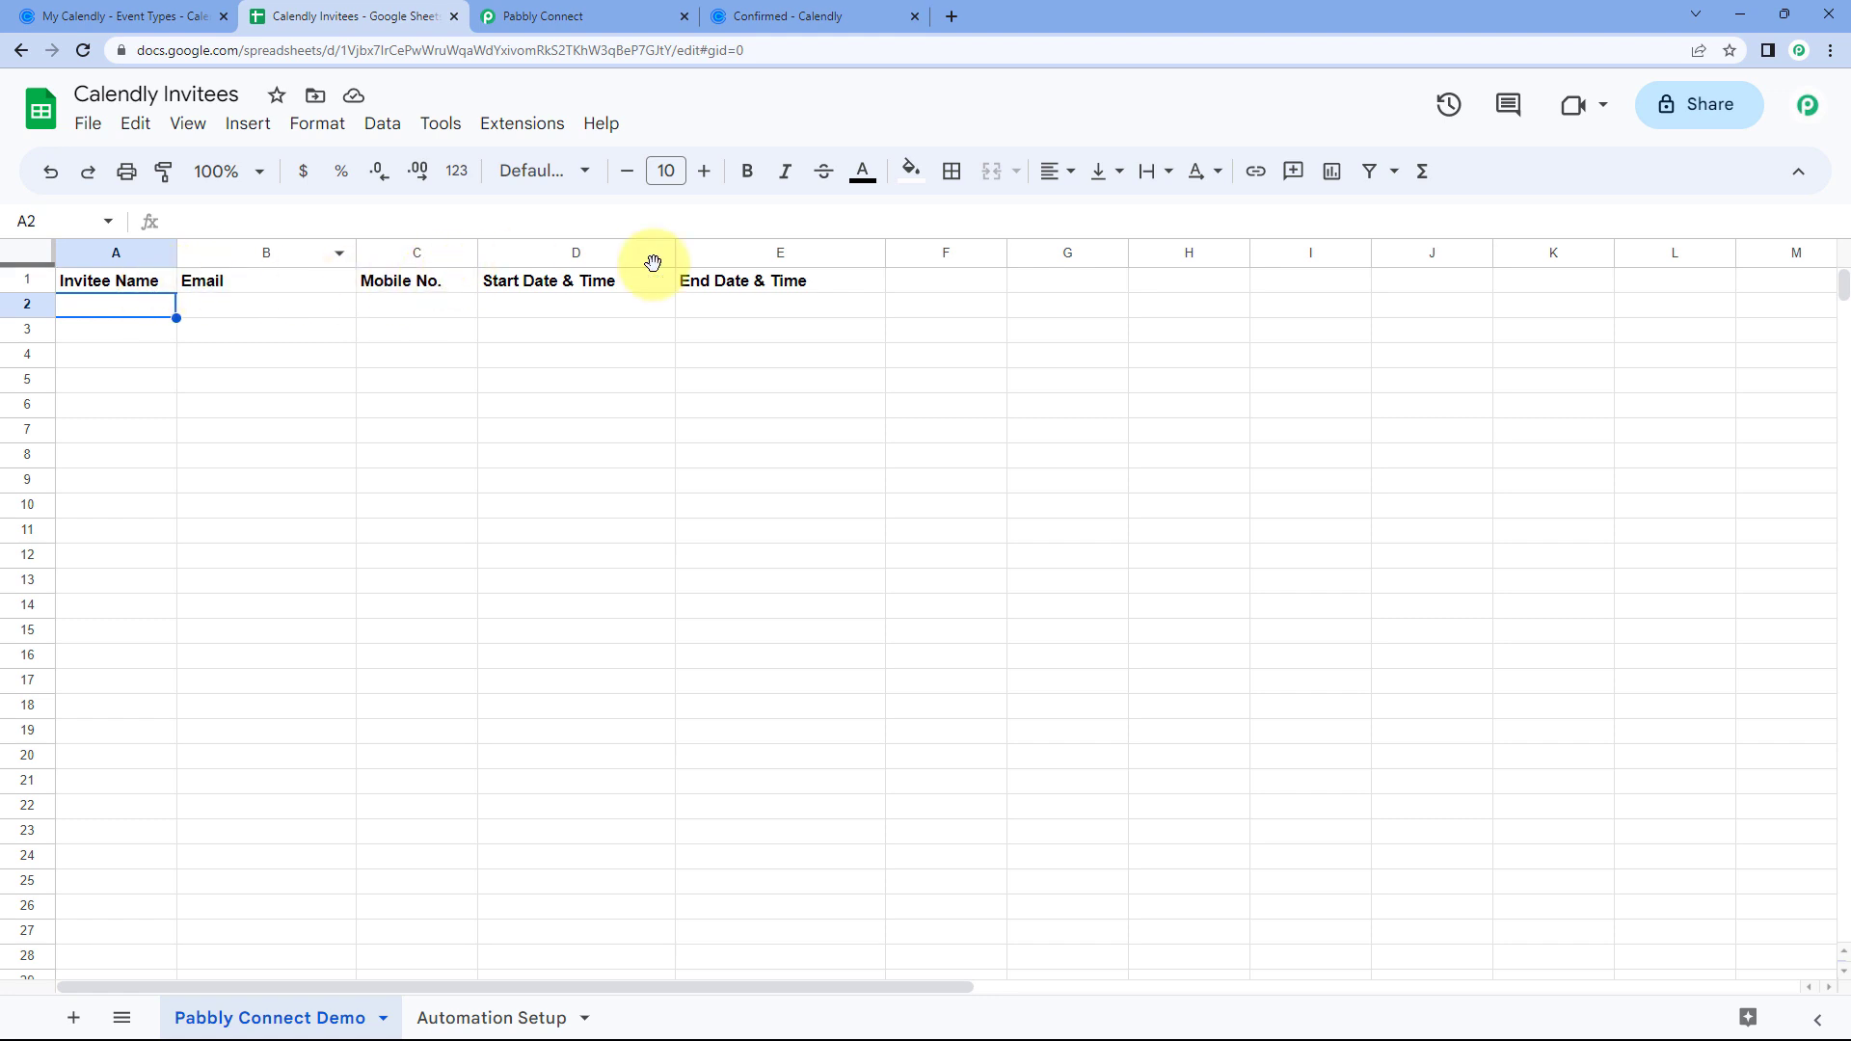
click(137, 282)
click(262, 281)
click(438, 284)
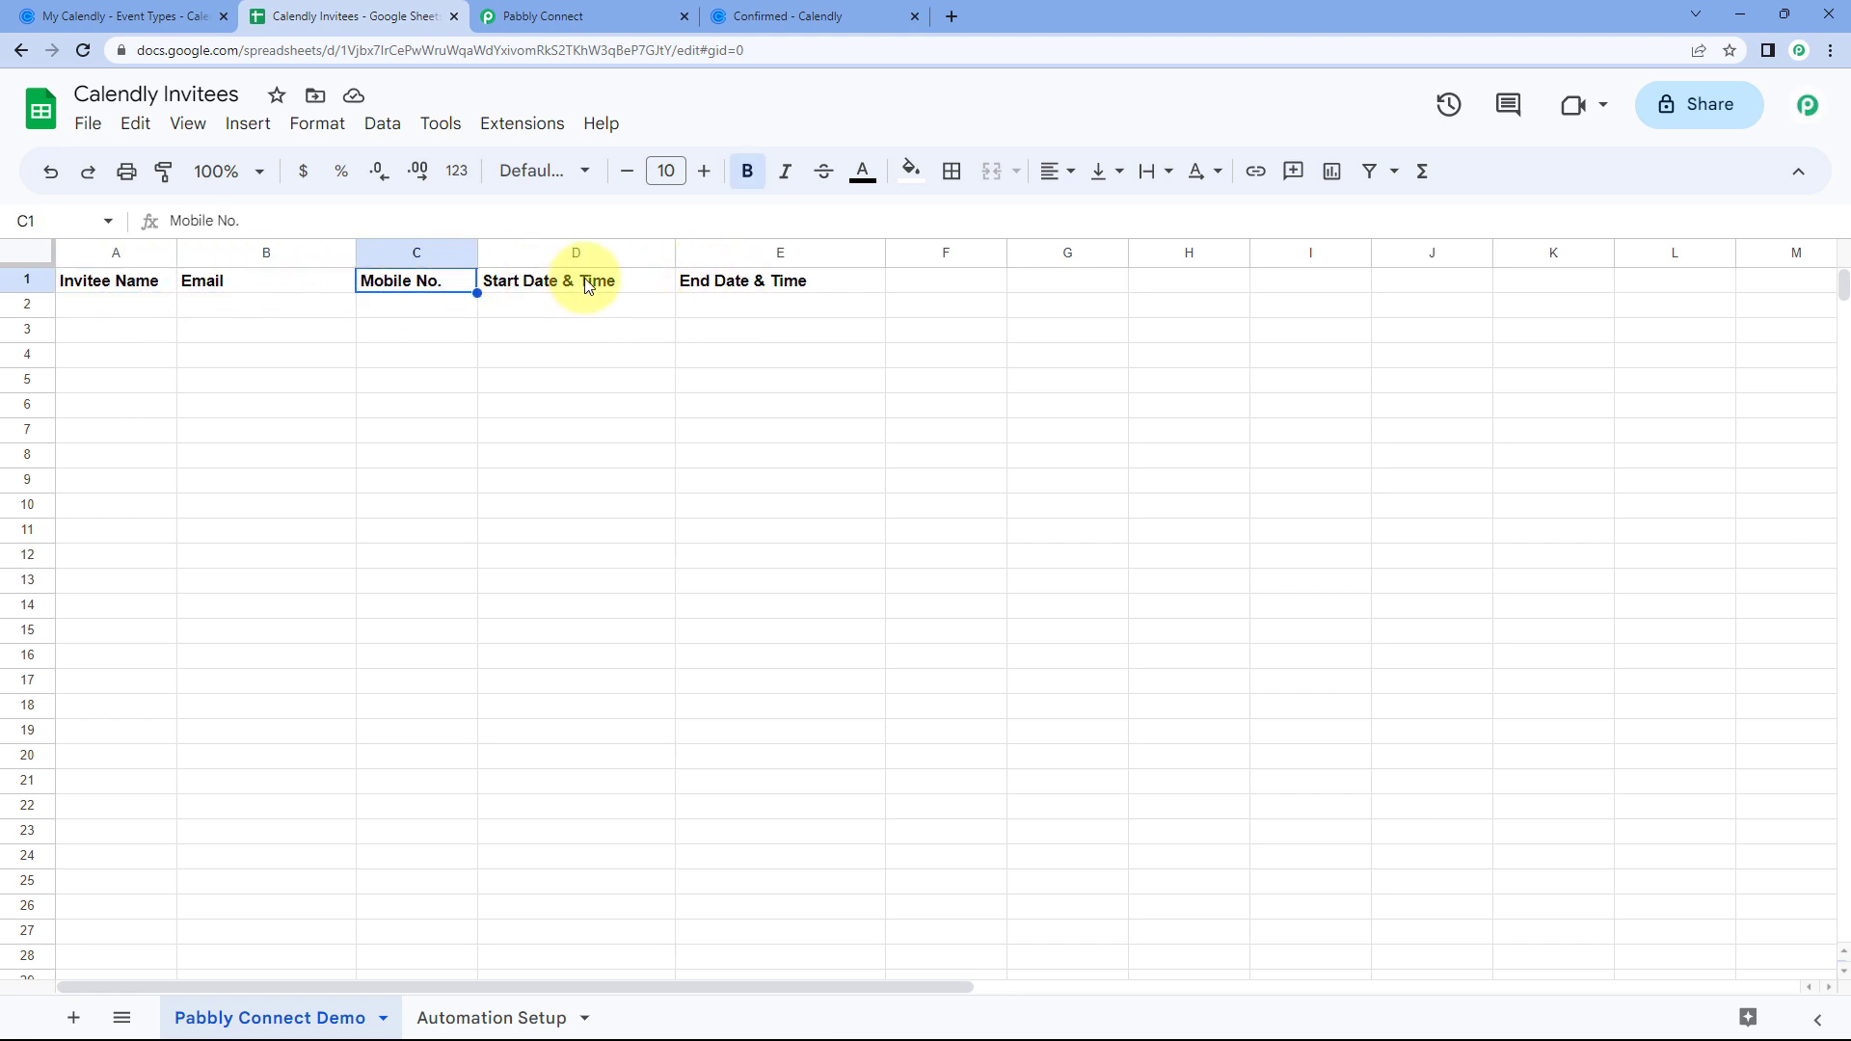
click(588, 283)
click(771, 285)
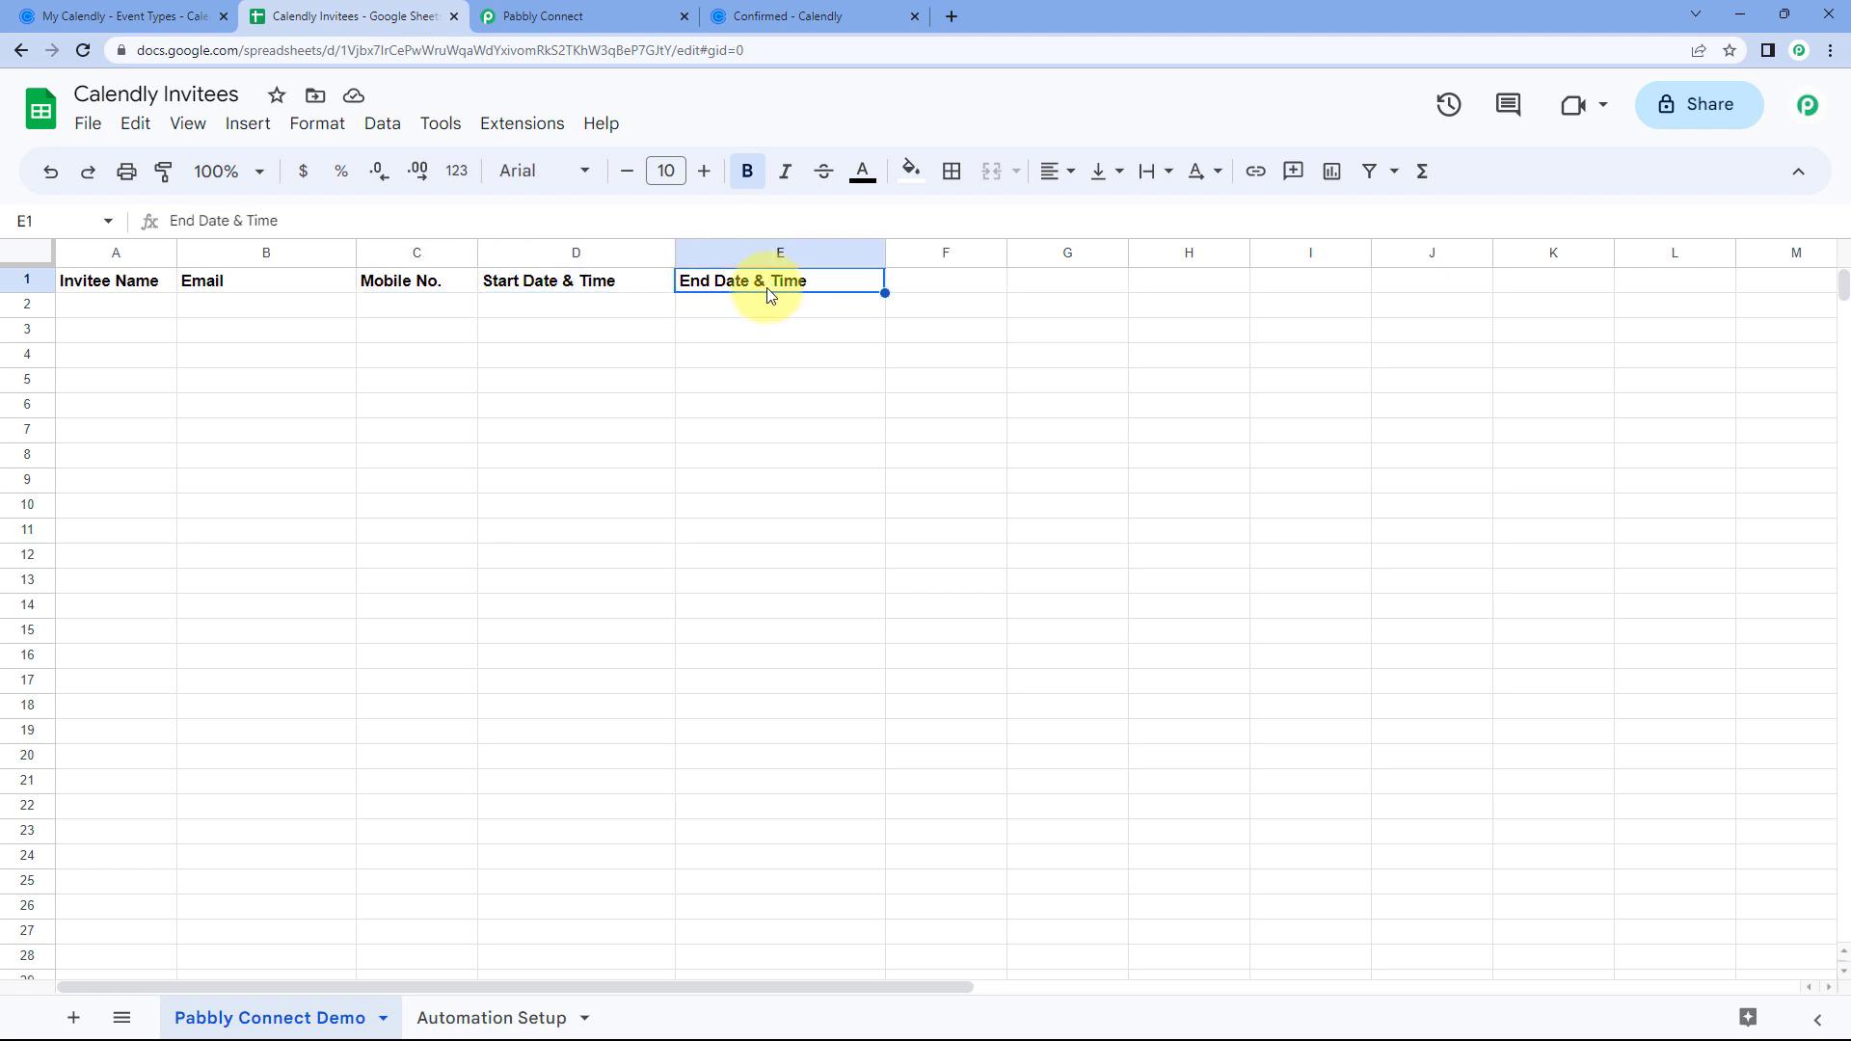
click(120, 309)
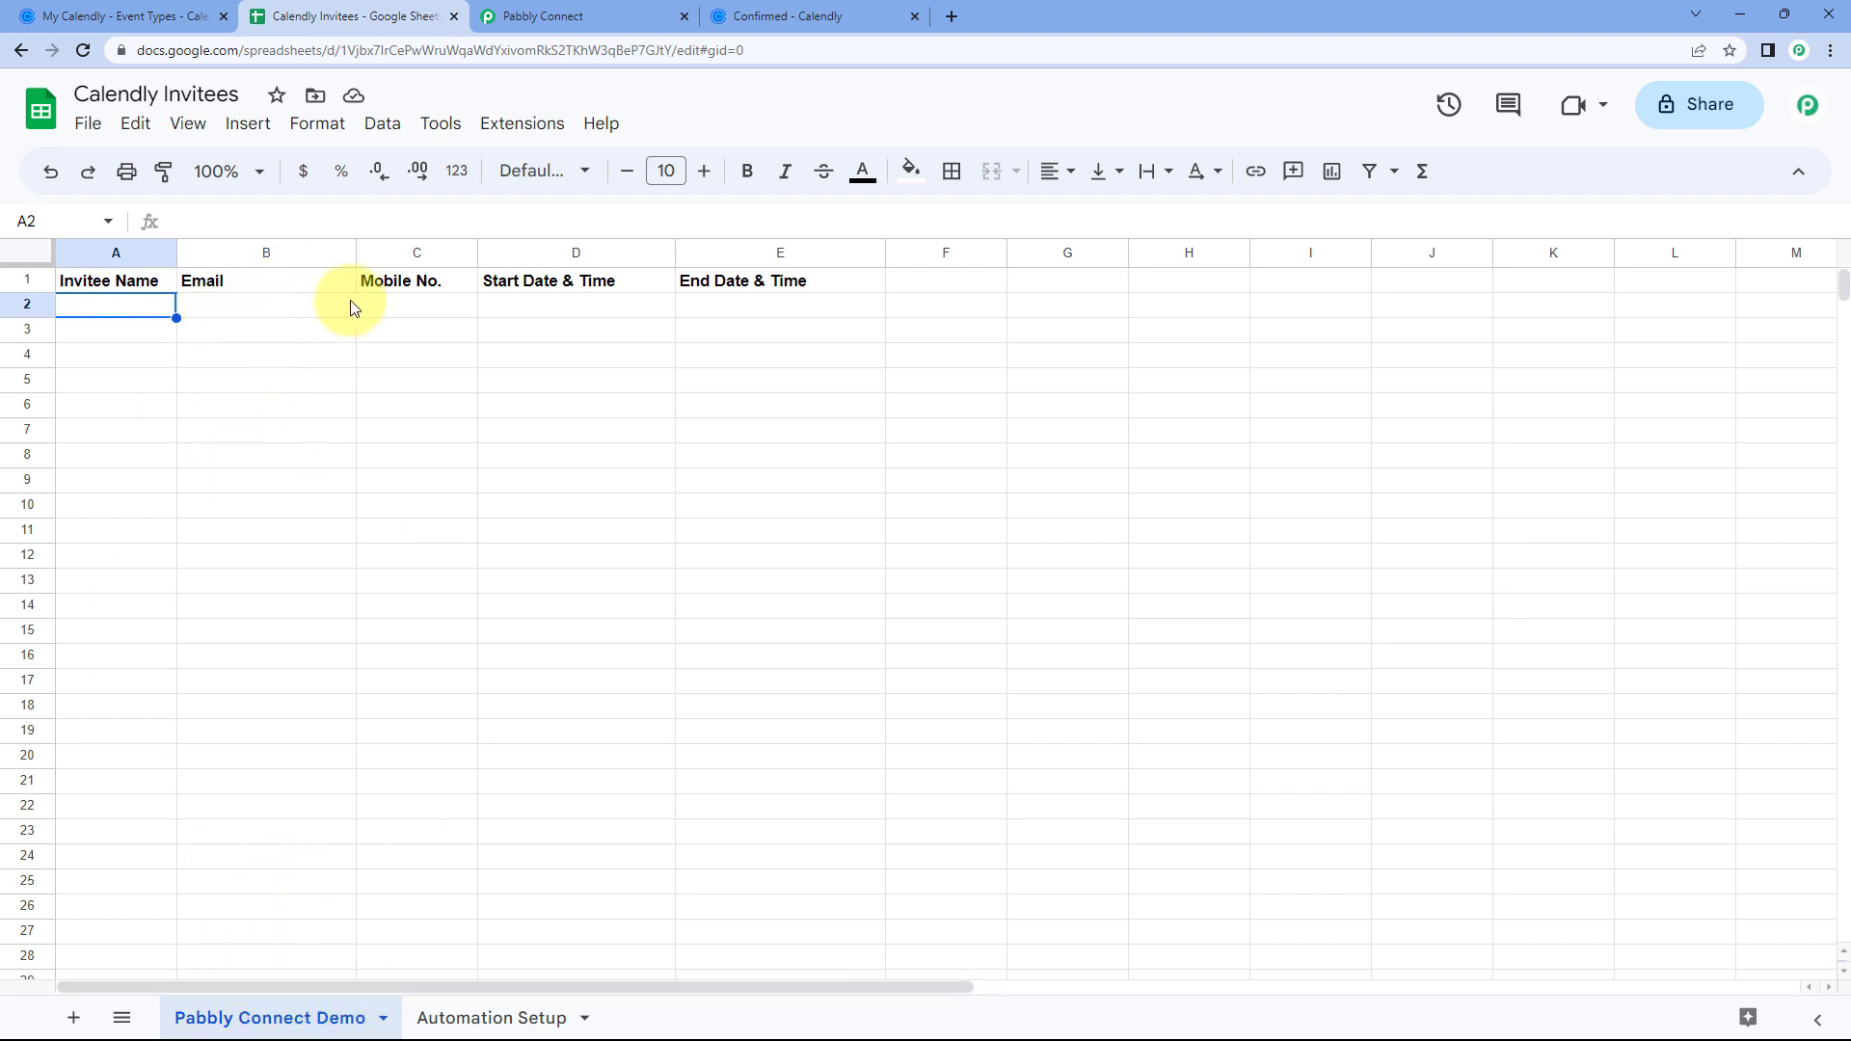
click(492, 1017)
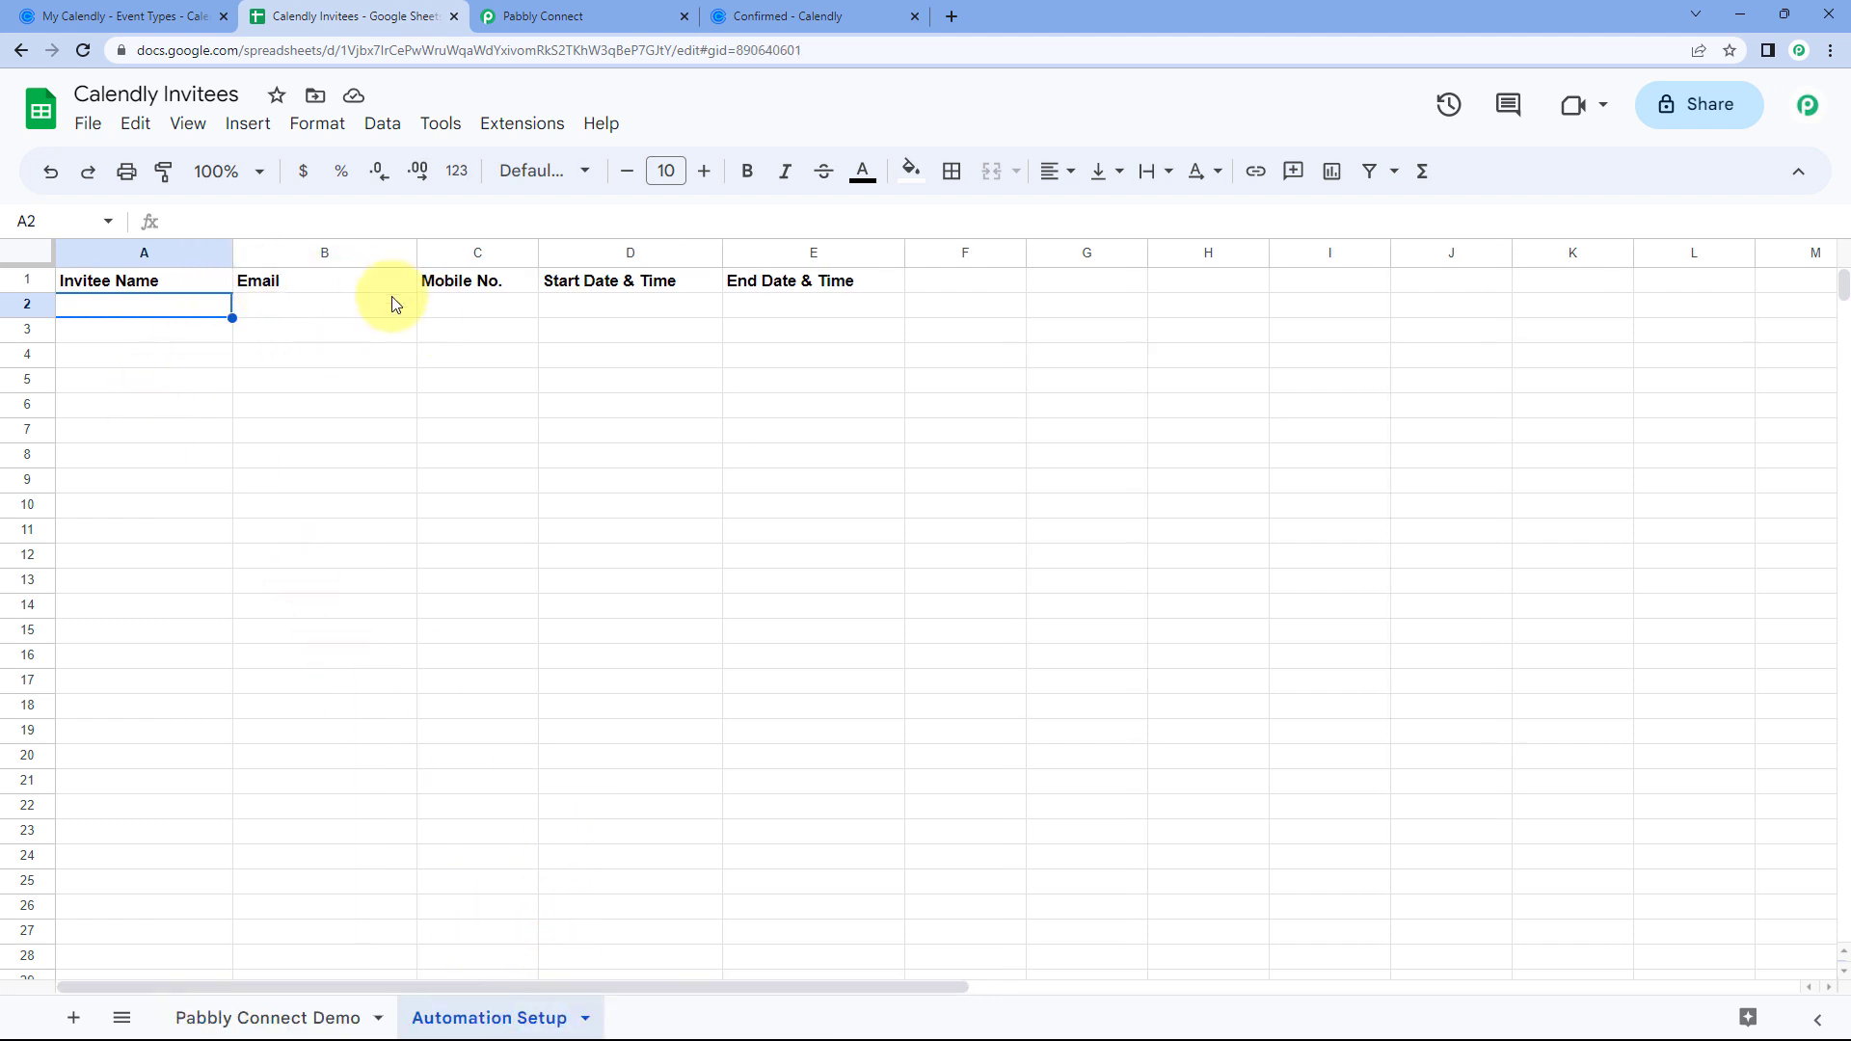
click(328, 1015)
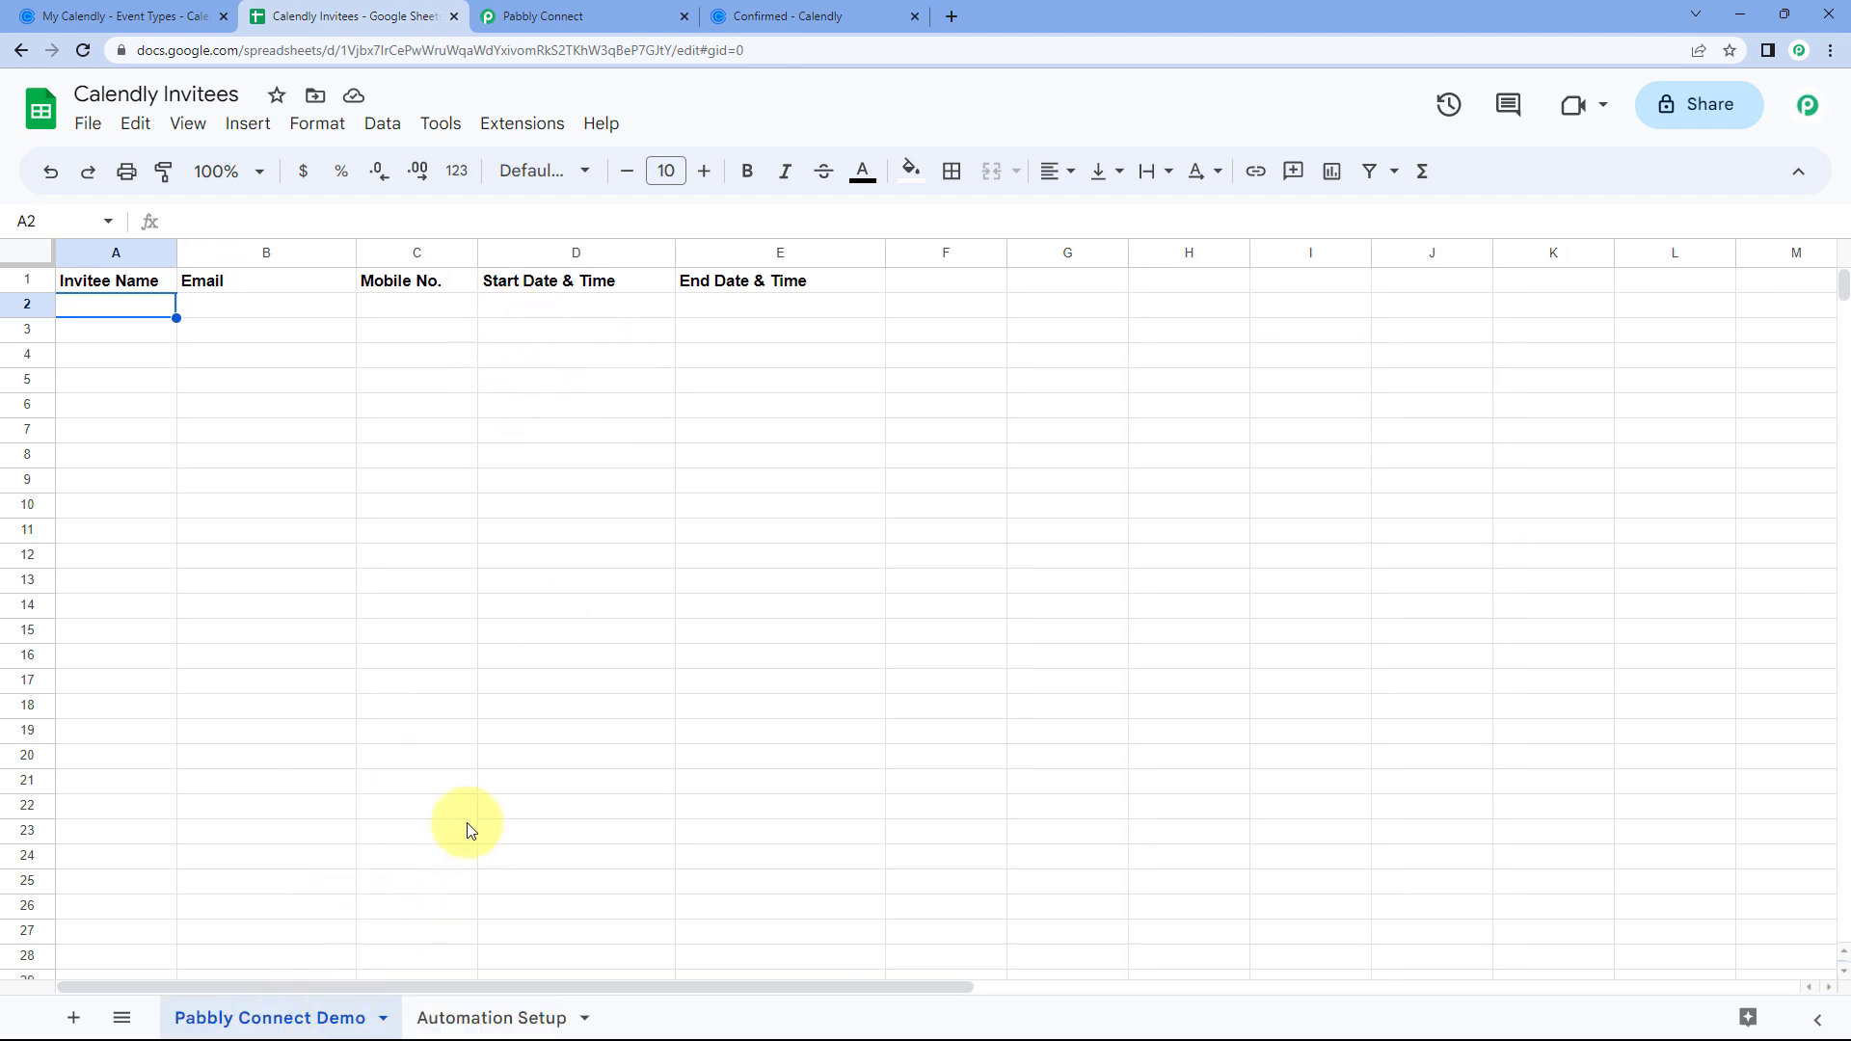
- Check the Add New Row action's empty fields against the Pabbly Connect Demo sheet's columns in Pabbly Connect
click(579, 16)
scroll(602, 135, up, 2)
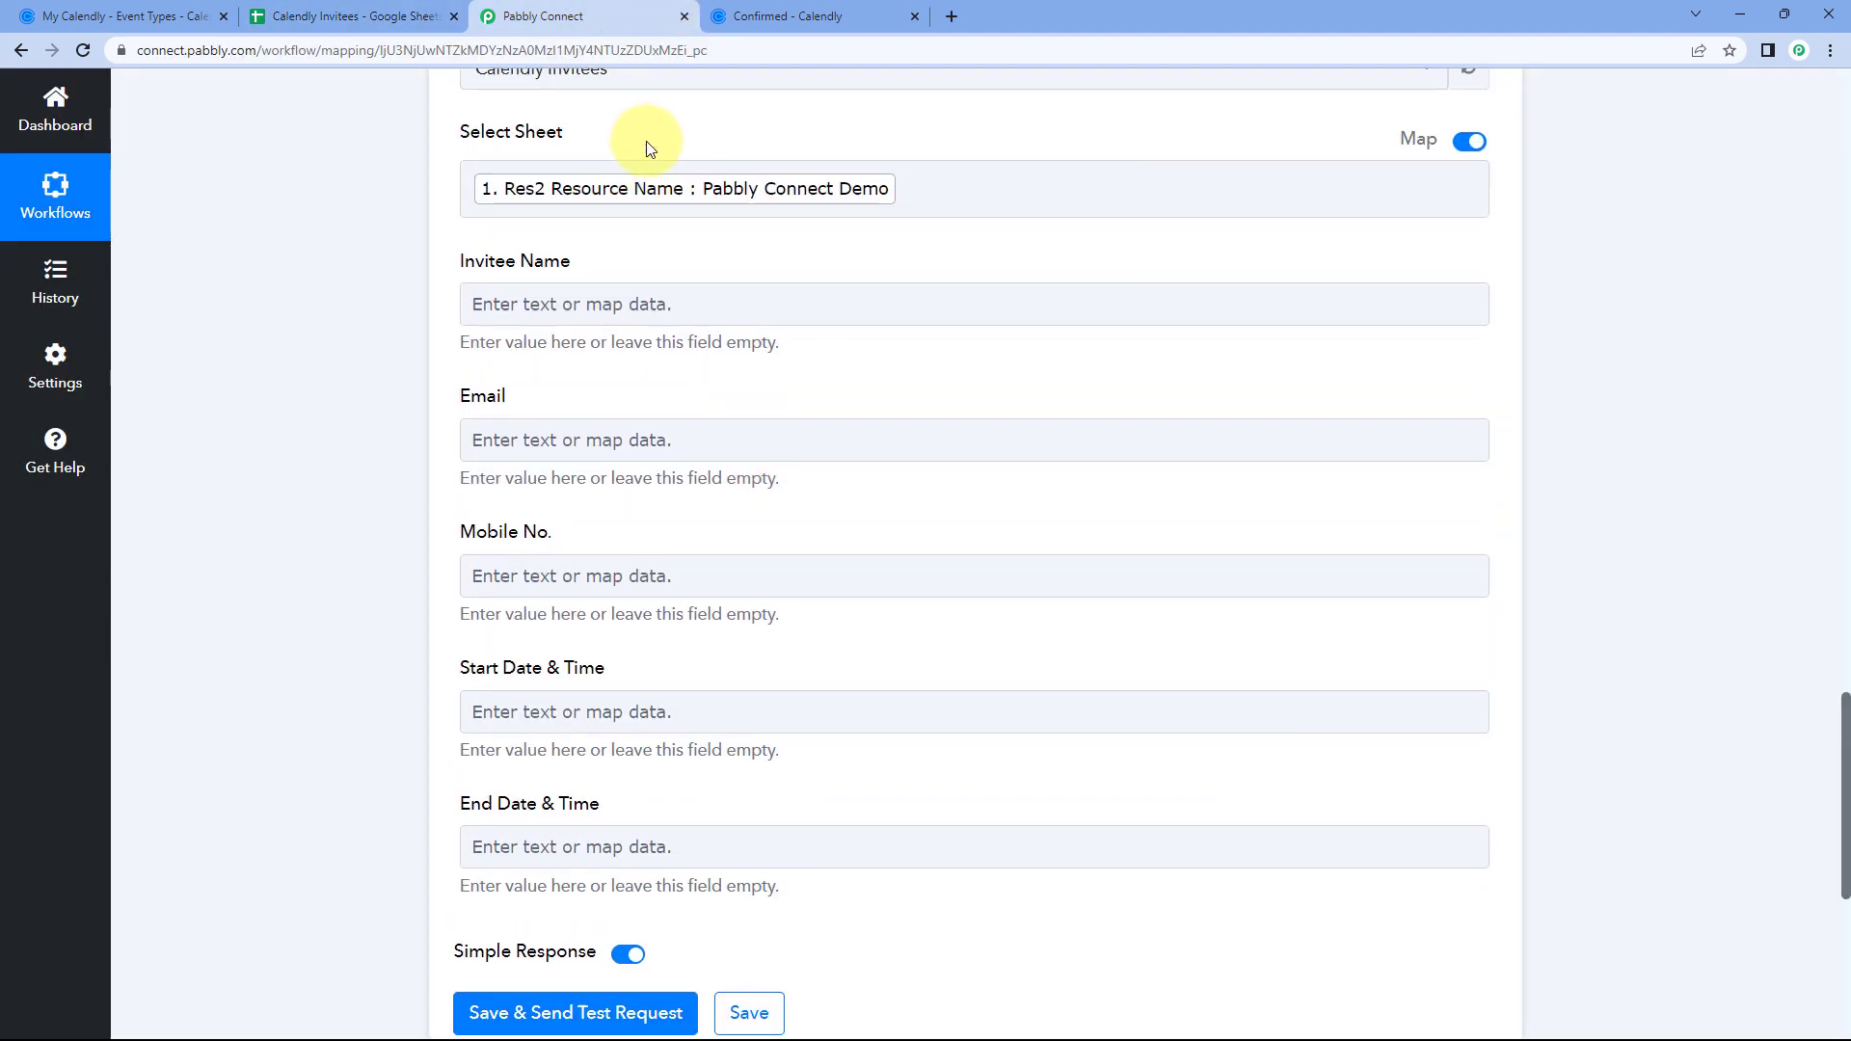
click(363, 7)
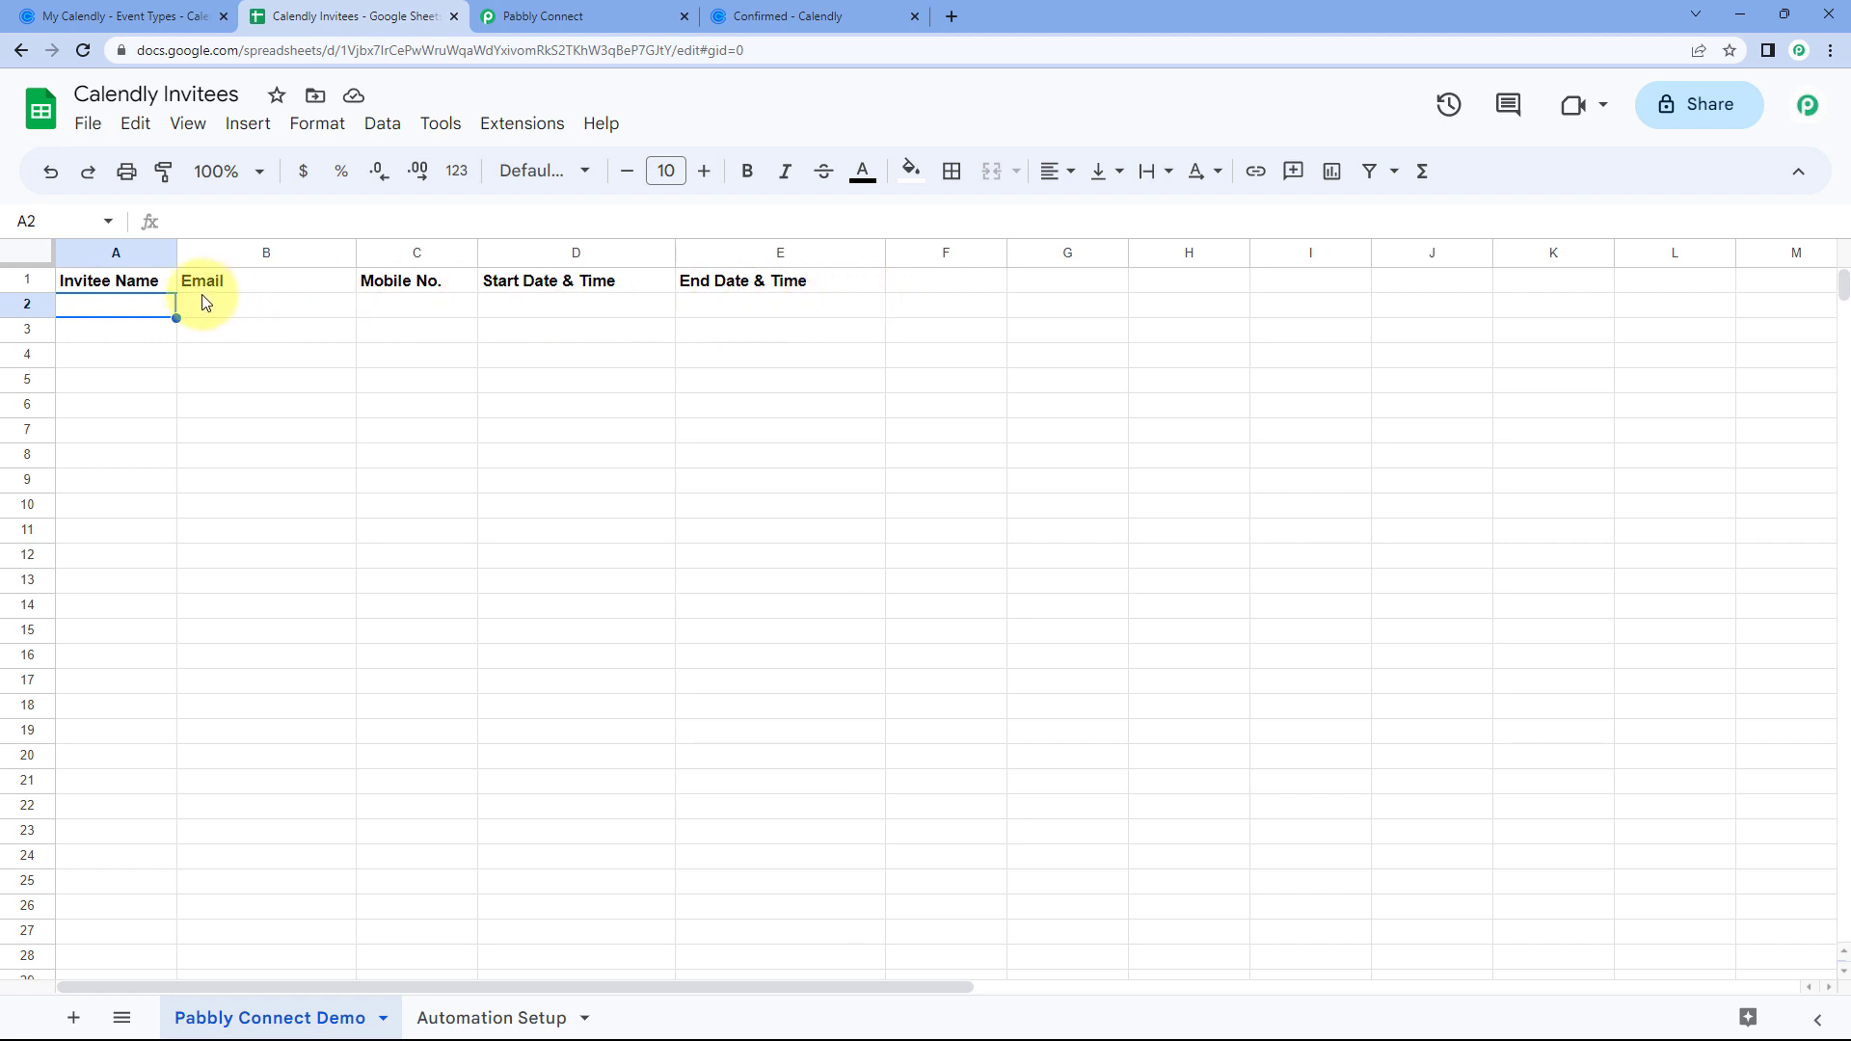
click(540, 15)
scroll(453, 364, down, 1)
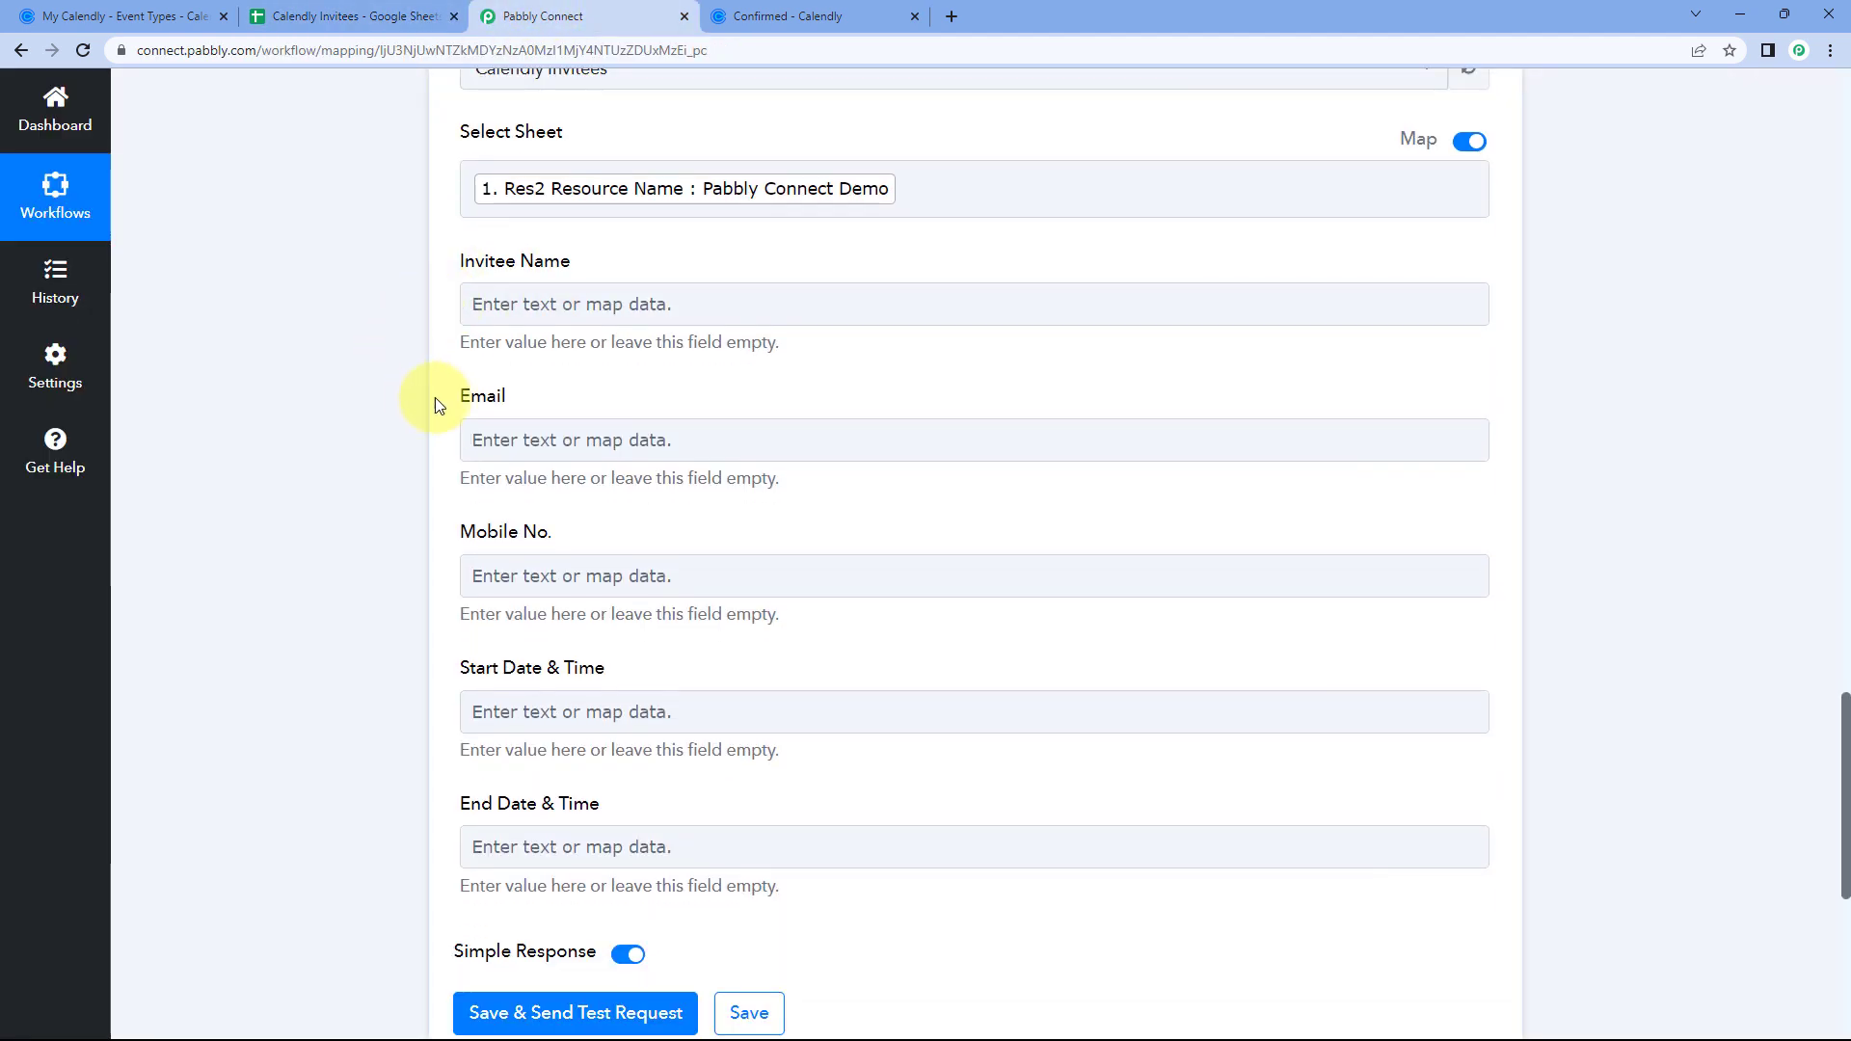
- Map the Invitee Name field to Res3 Resource Name from the Calendly Invitee Created trigger
click(538, 281)
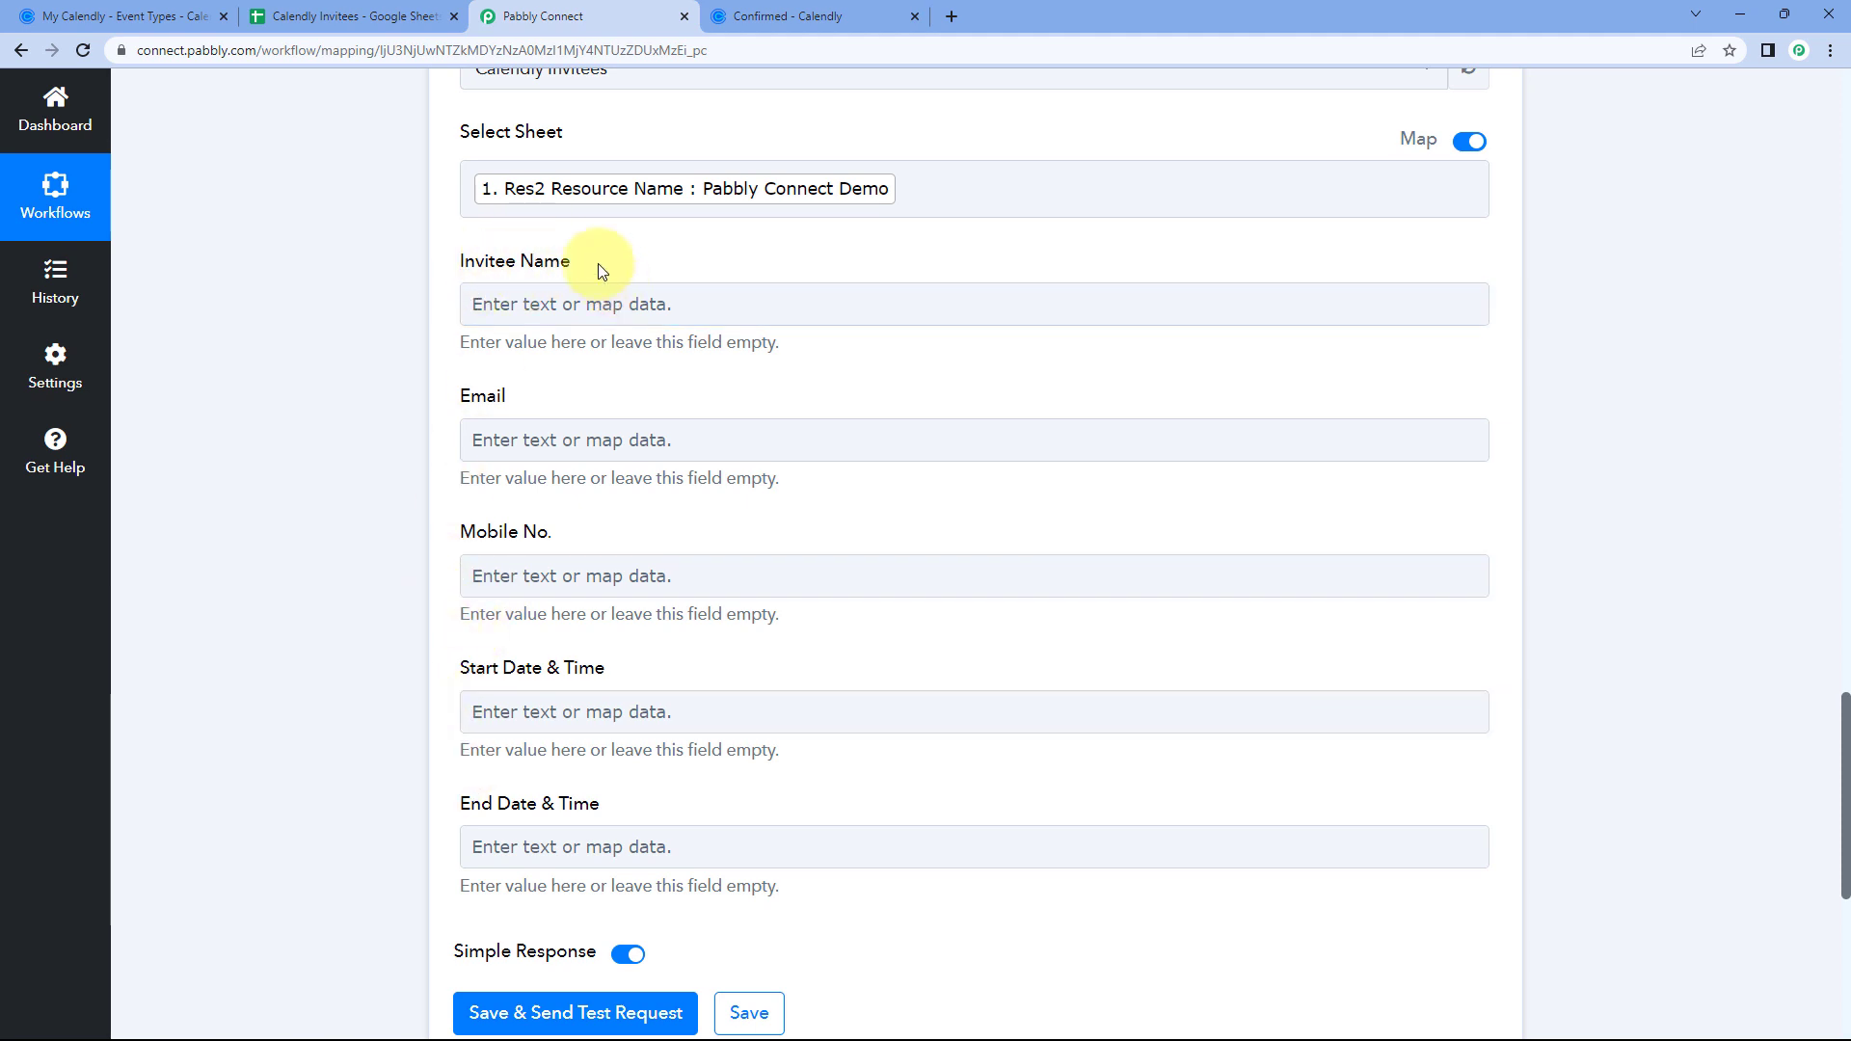
click(567, 304)
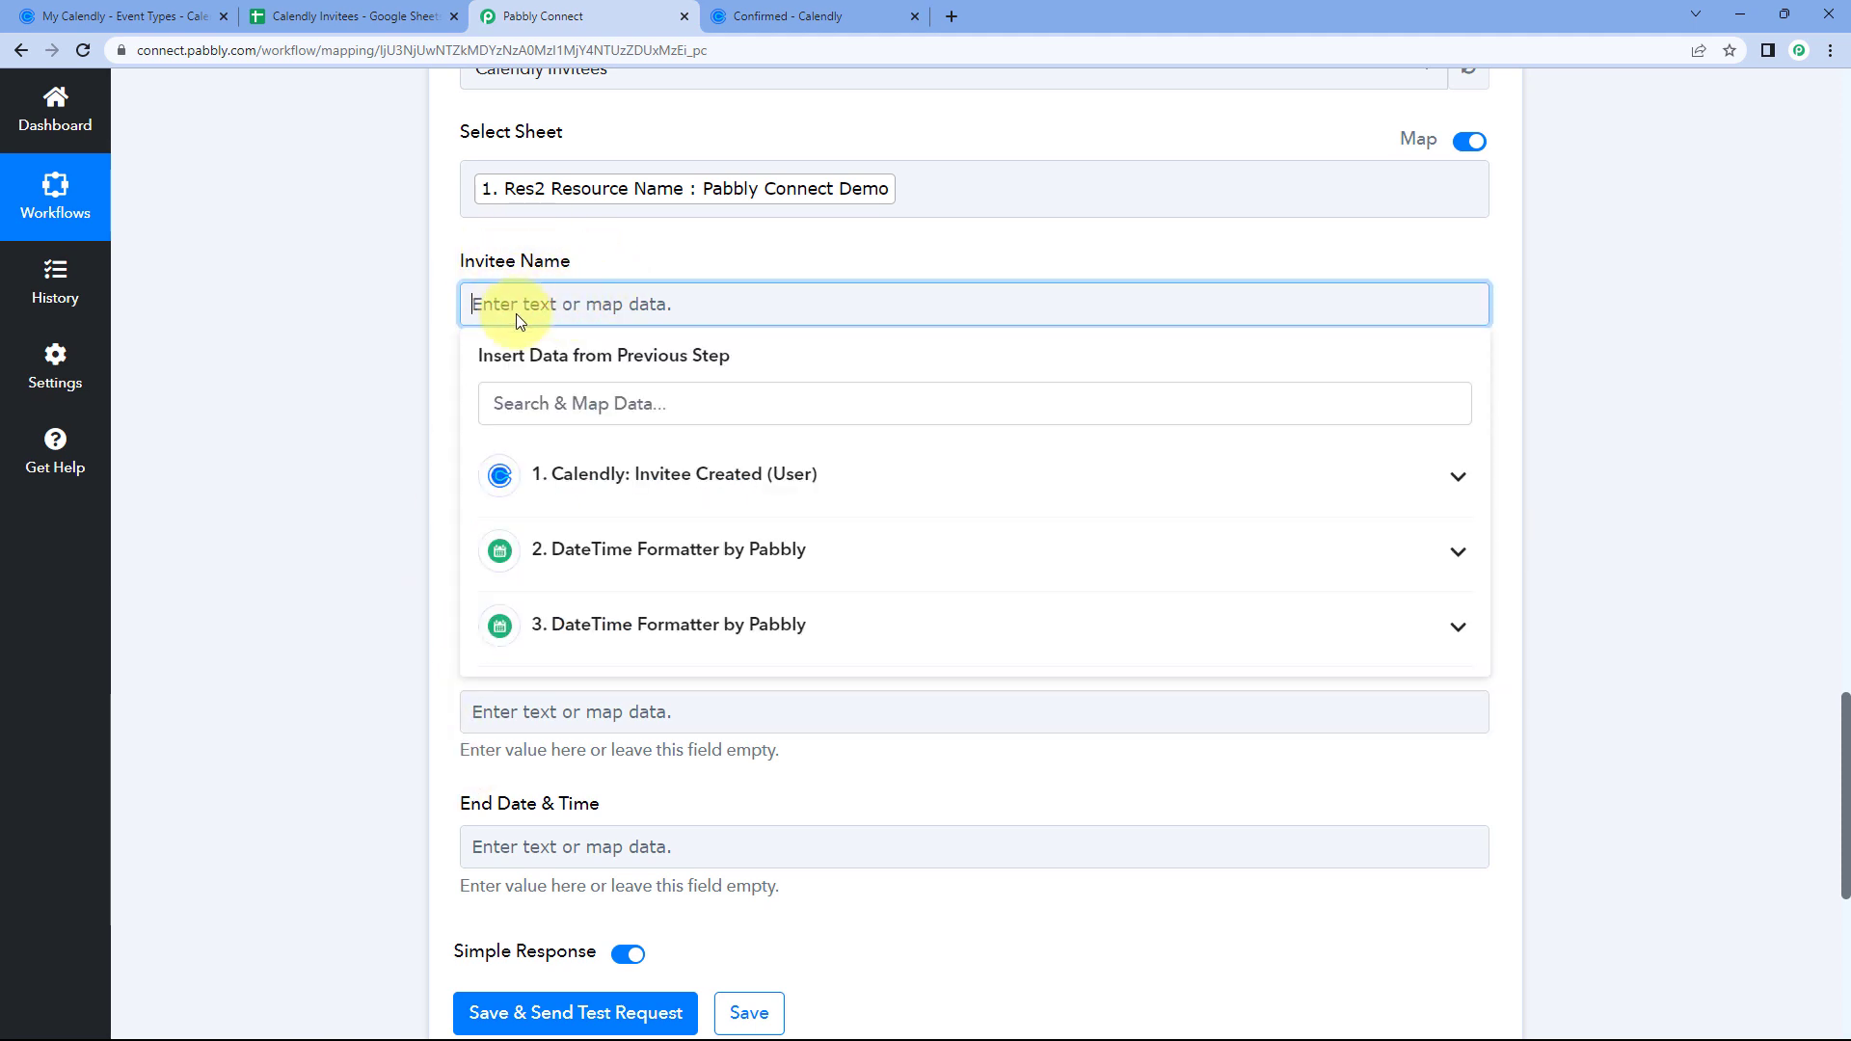
click(670, 474)
scroll(434, 497, down, 2)
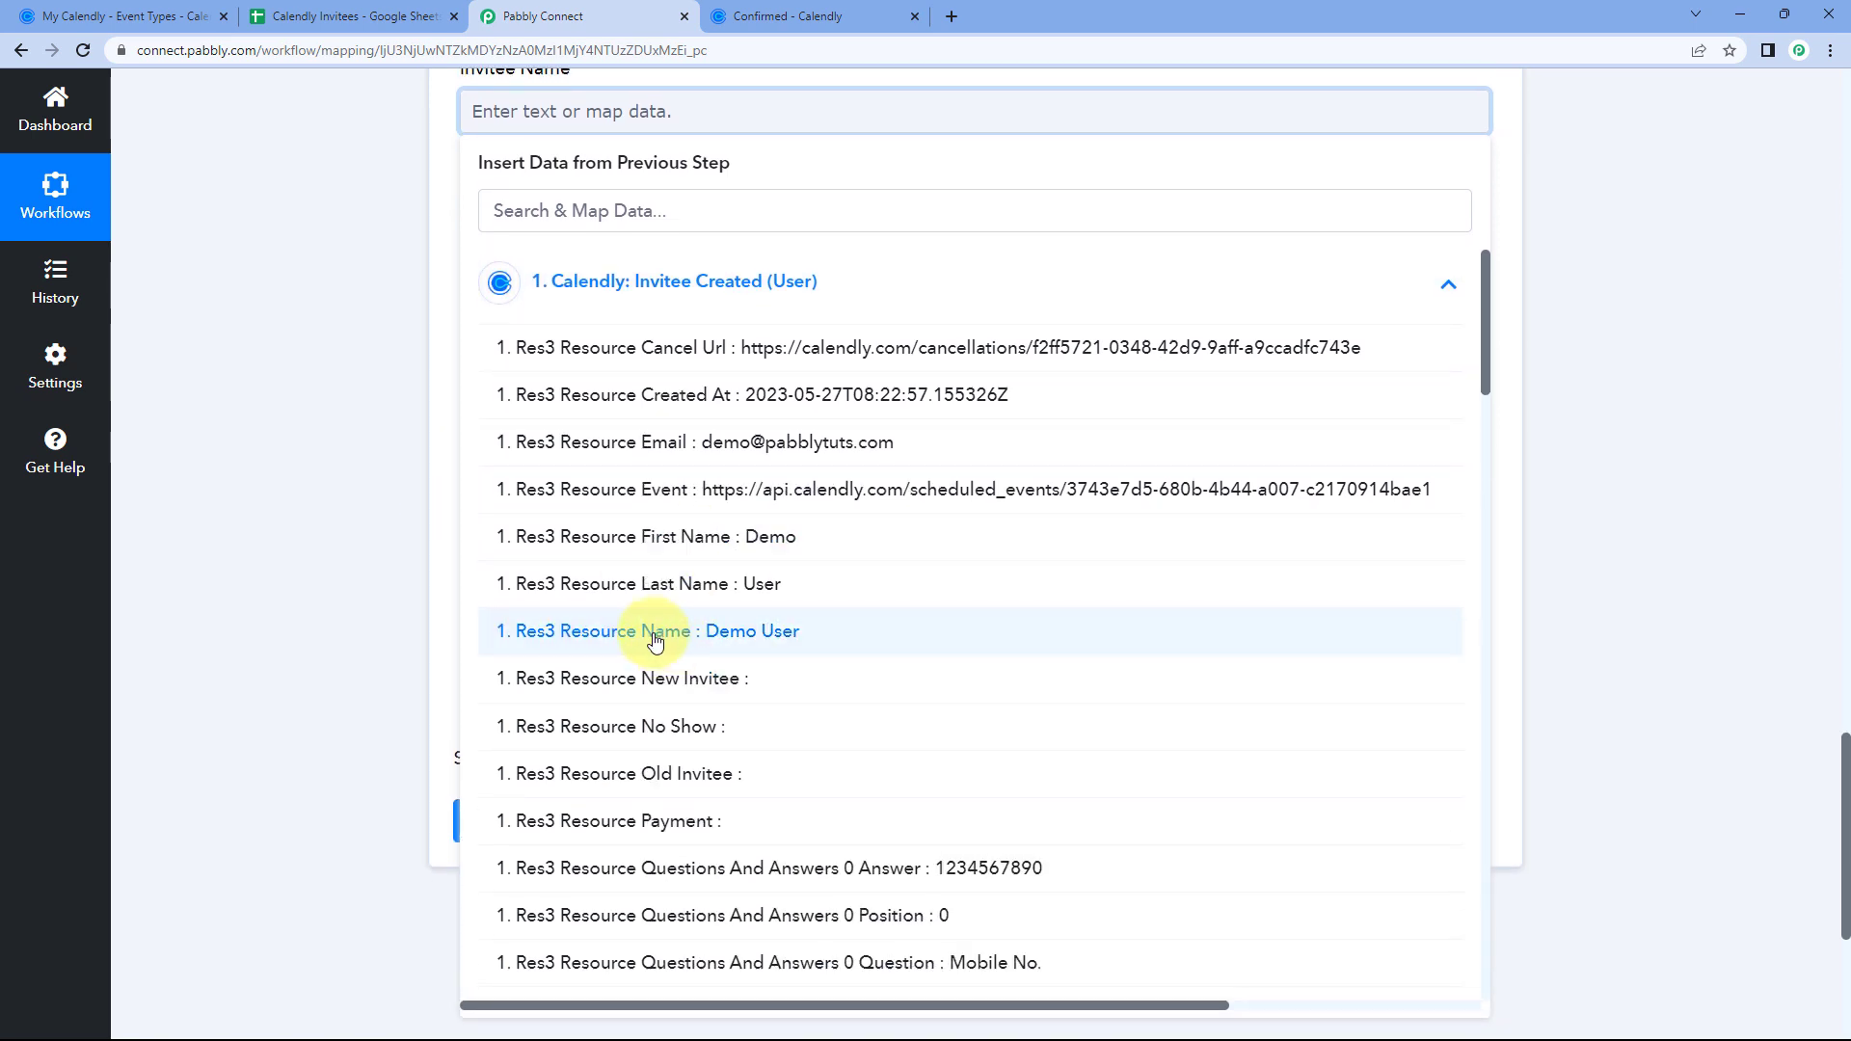
click(655, 641)
click(380, 227)
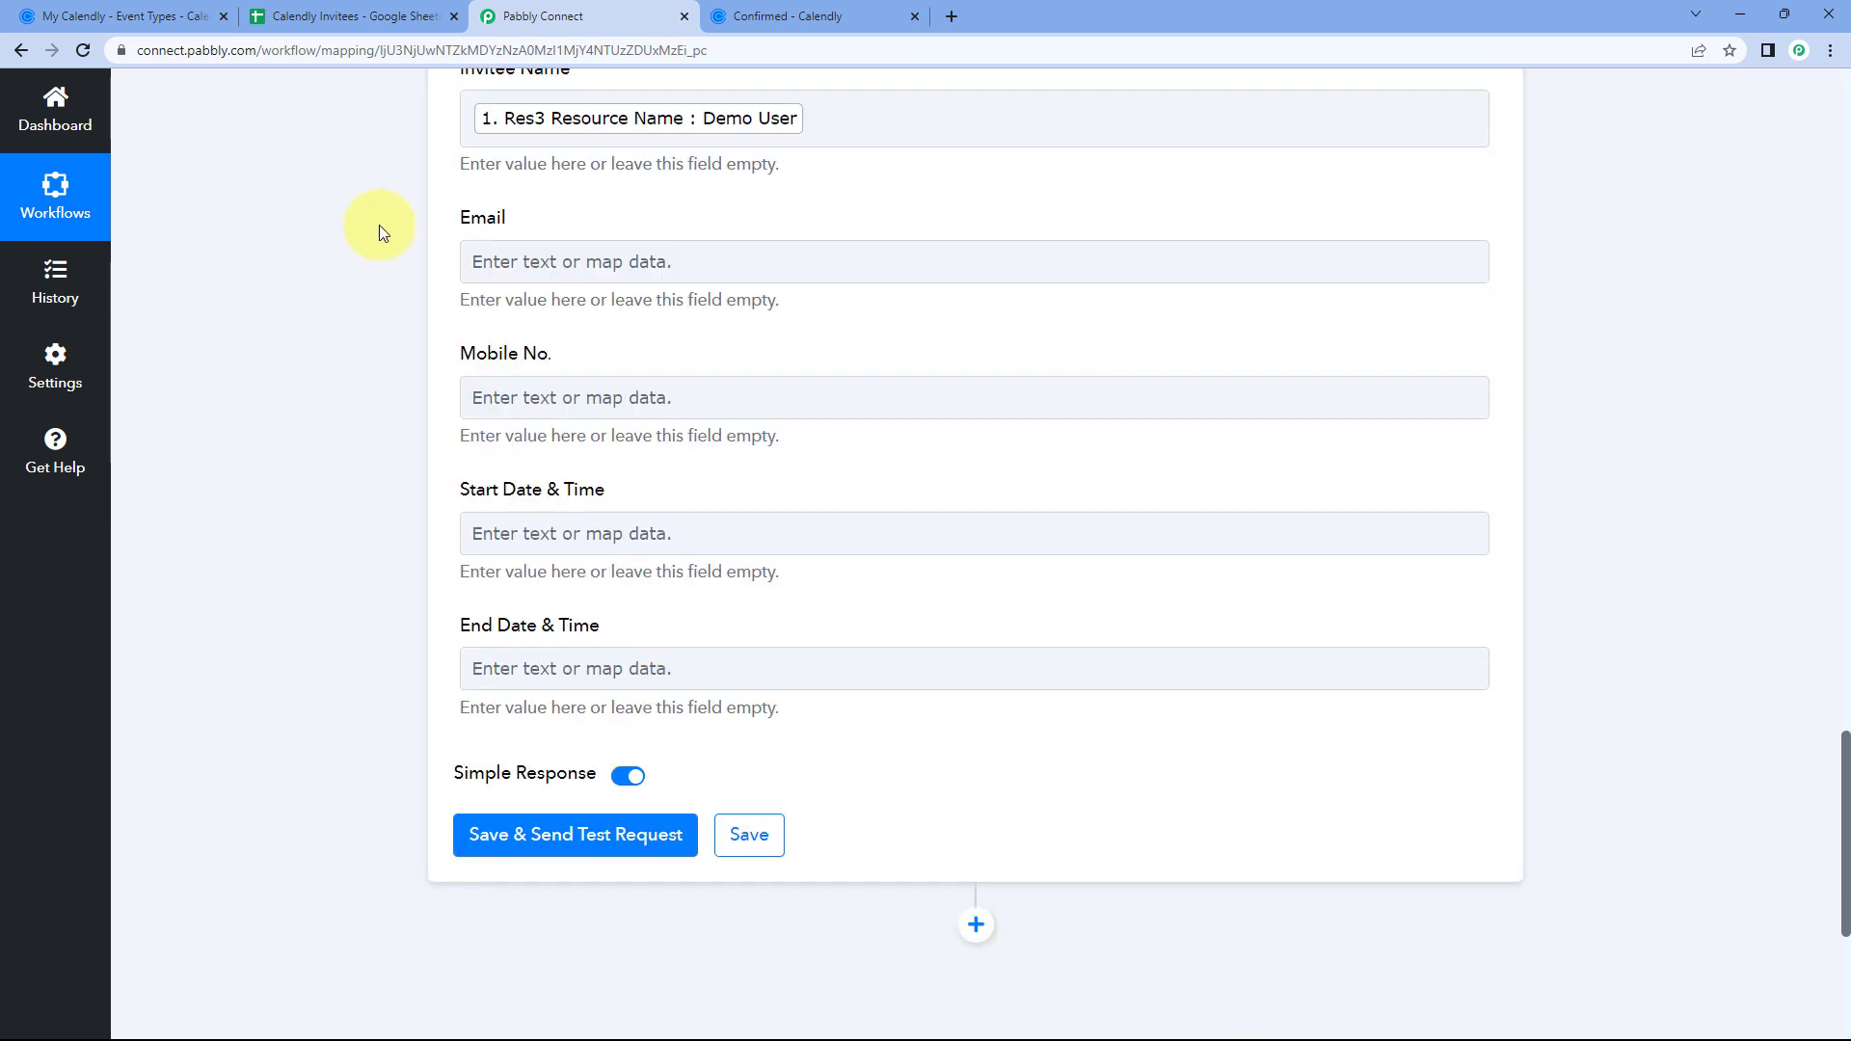
scroll(380, 228, up, 2)
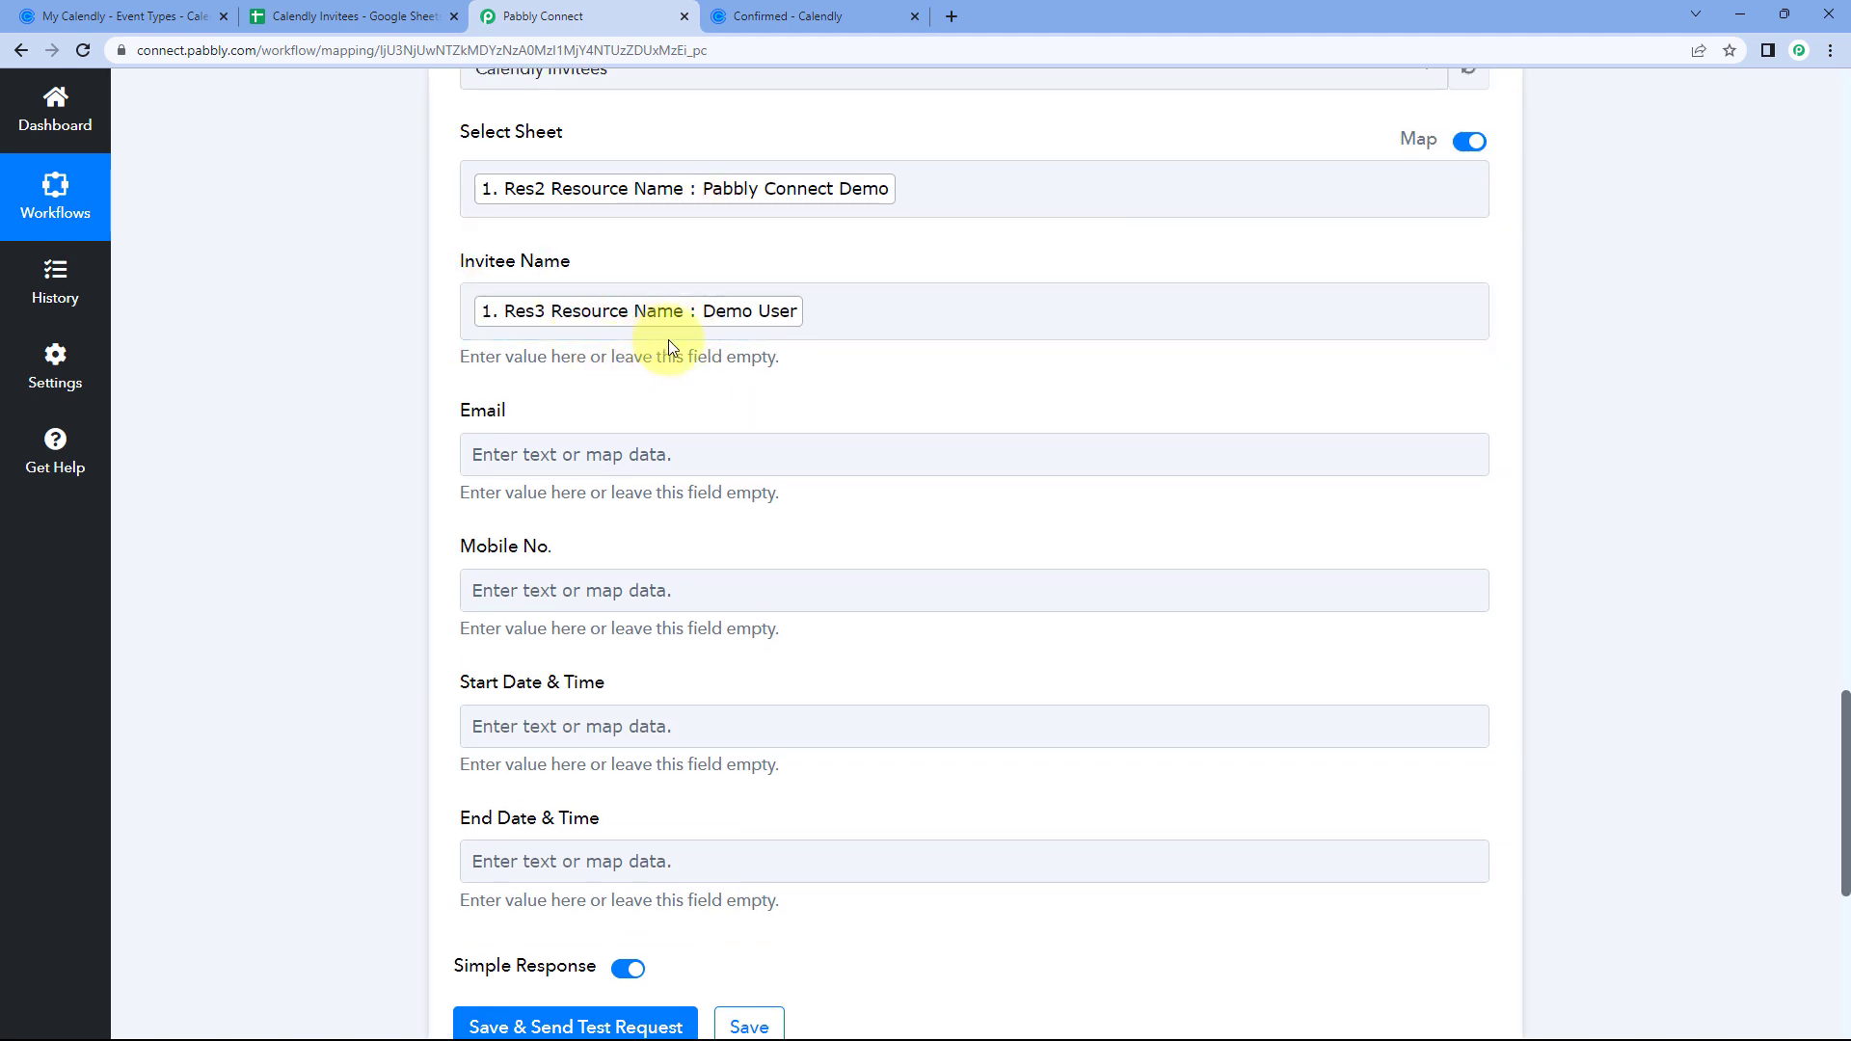
- Map the Email field to Res3 Resource Email from the Calendly Invitee Created trigger
scroll(632, 376, down, 2)
click(574, 268)
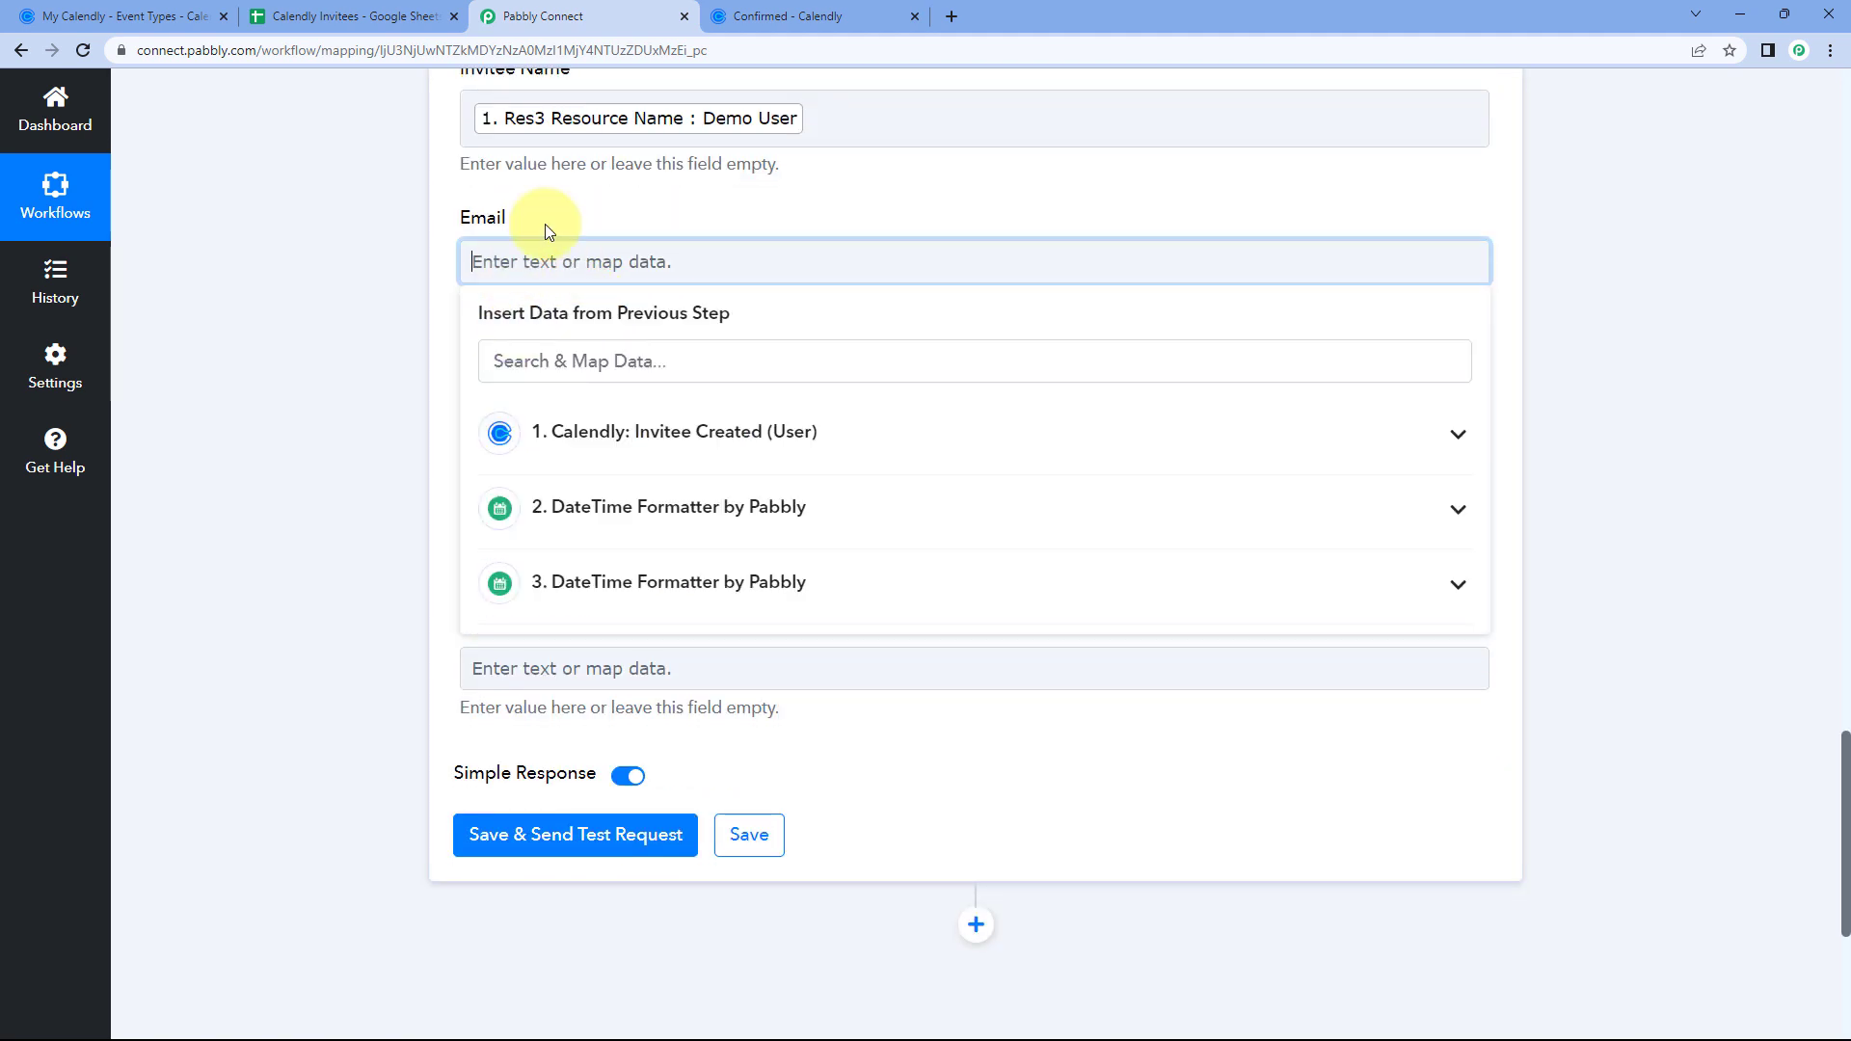
click(337, 12)
click(489, 15)
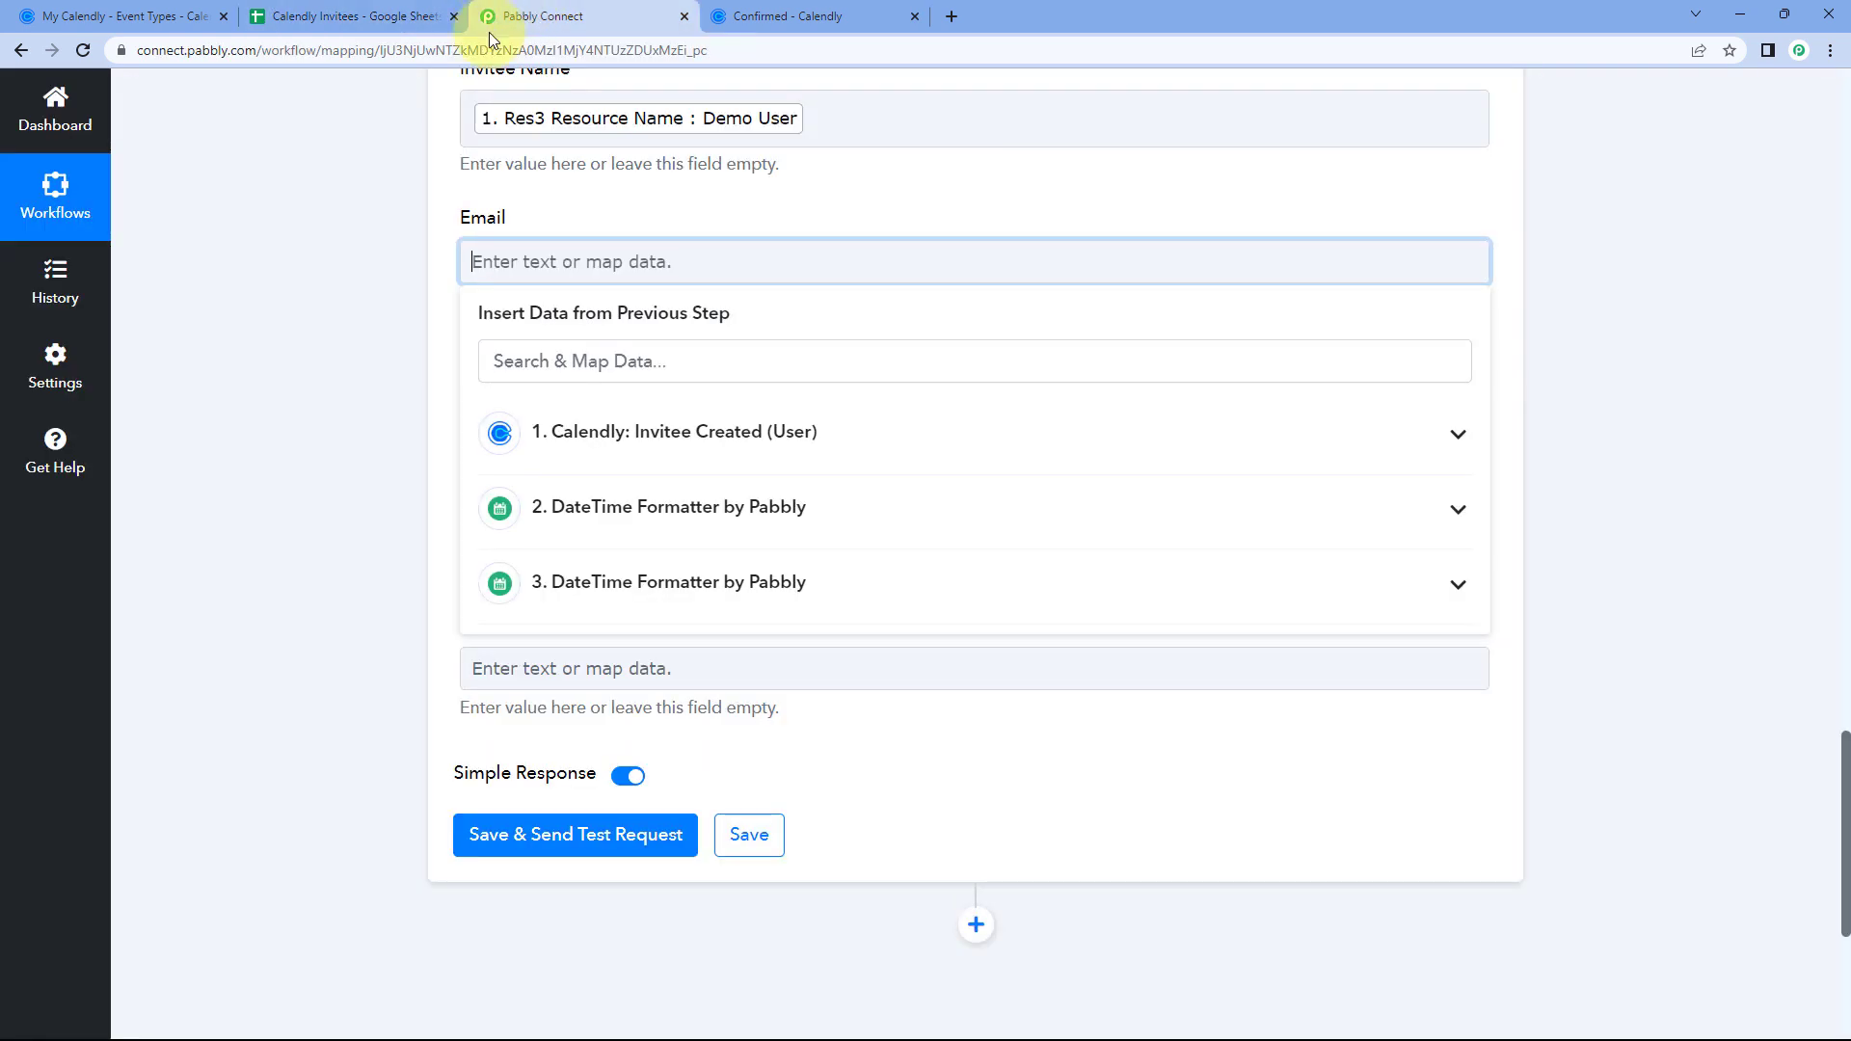
click(519, 436)
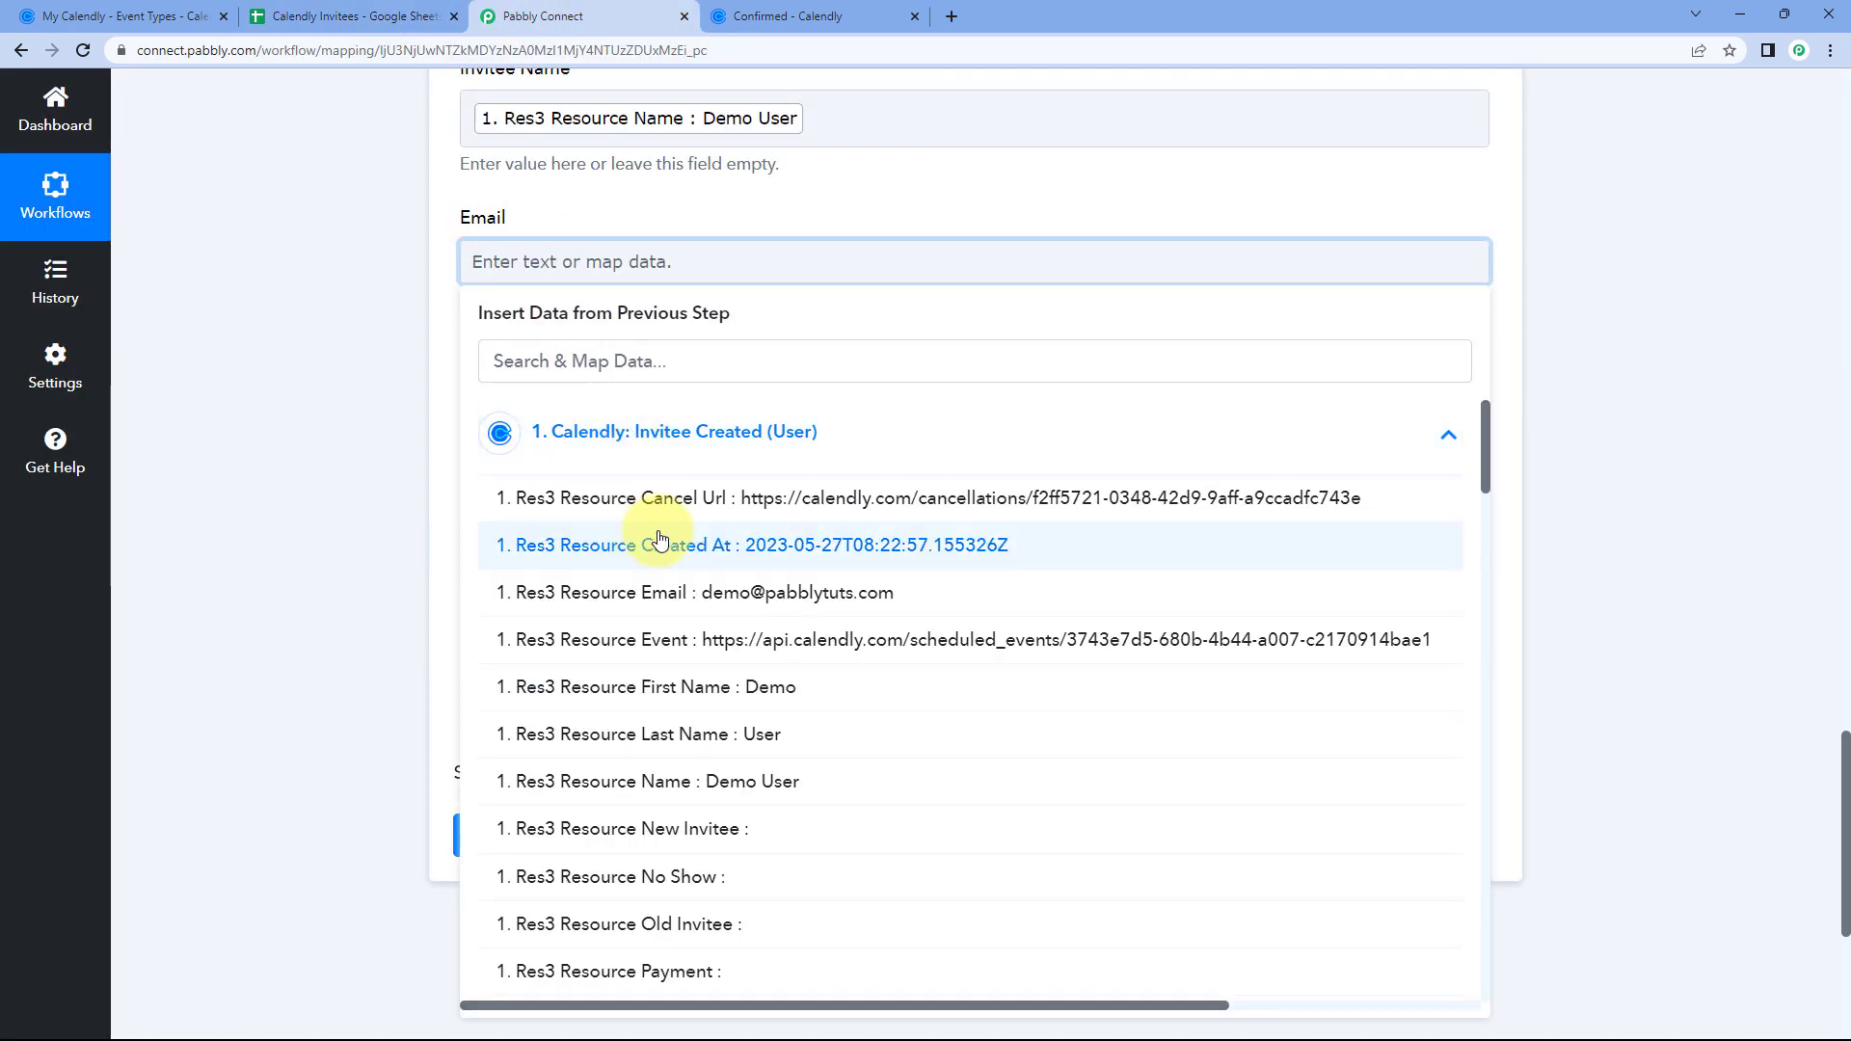
click(659, 595)
click(404, 312)
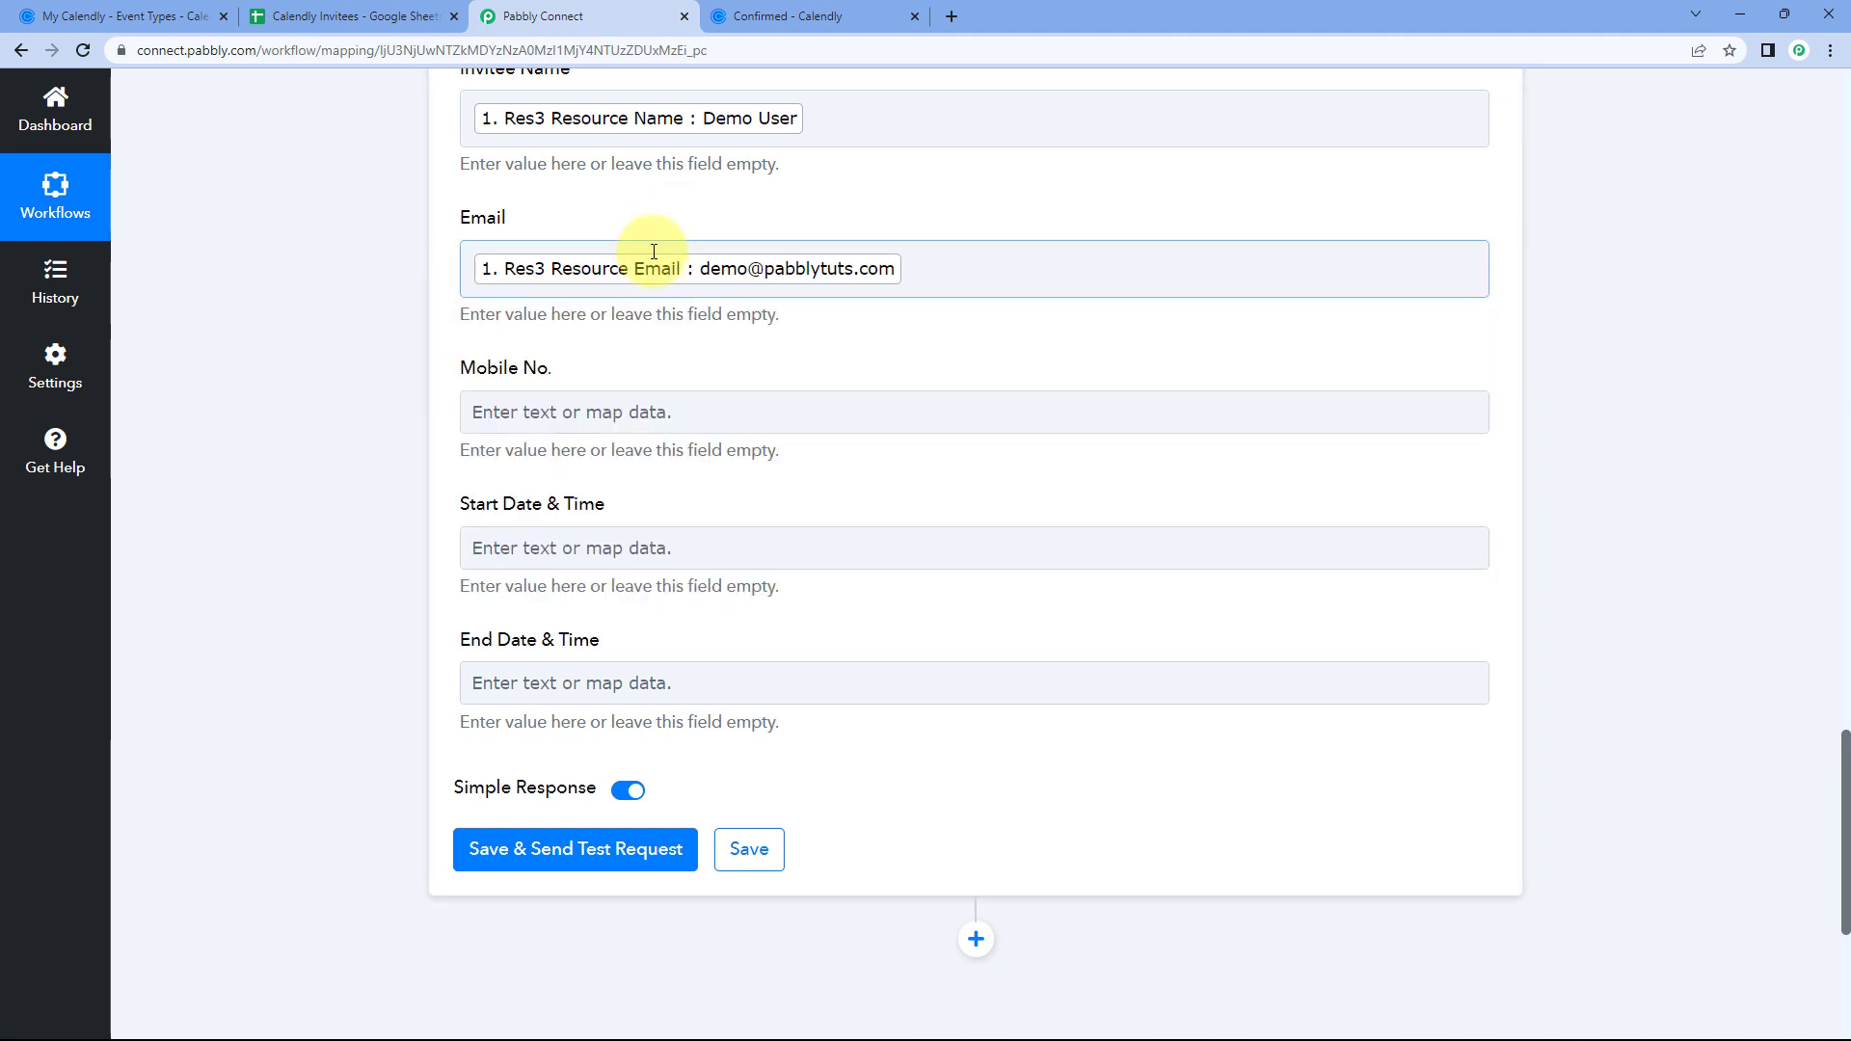
- Map the Mobile No. field to Res3 Resource Questions And Answers 0 Answer from the Calendly trigger
scroll(653, 253, down, 2)
click(528, 229)
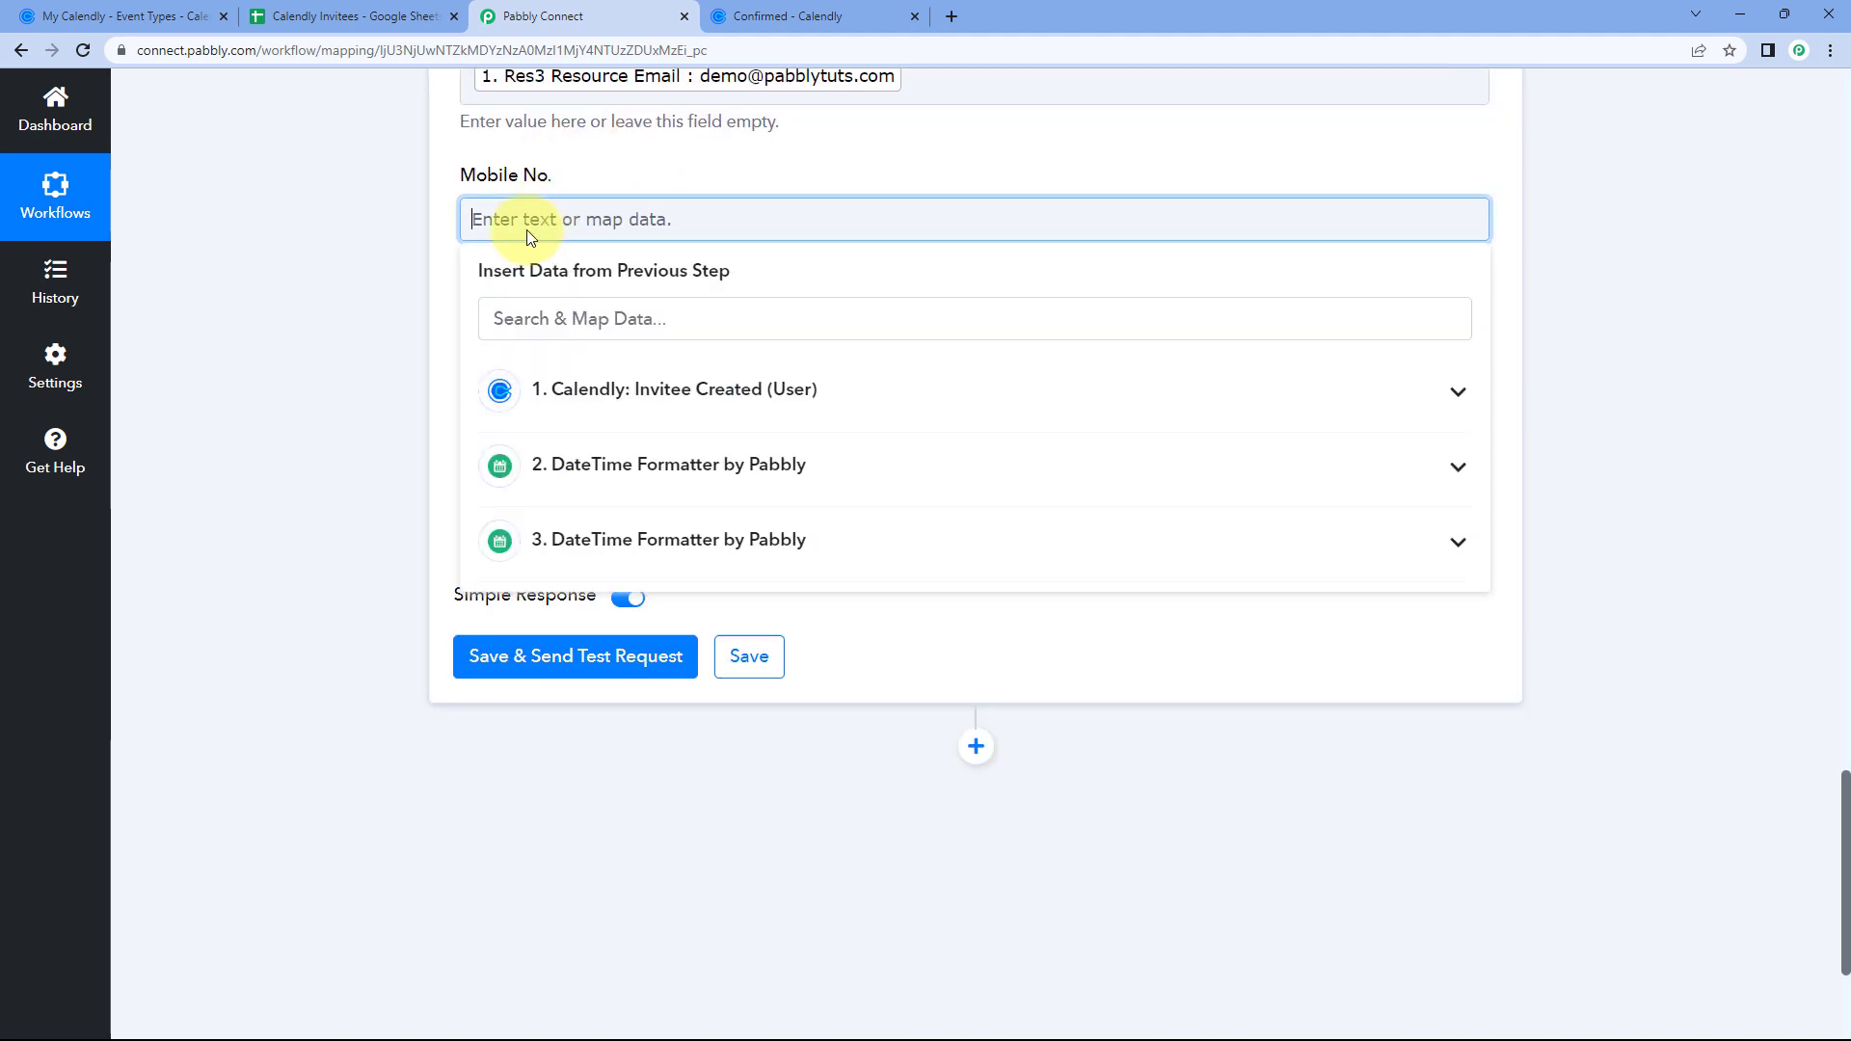
click(608, 396)
scroll(683, 559, down, 3)
click(744, 769)
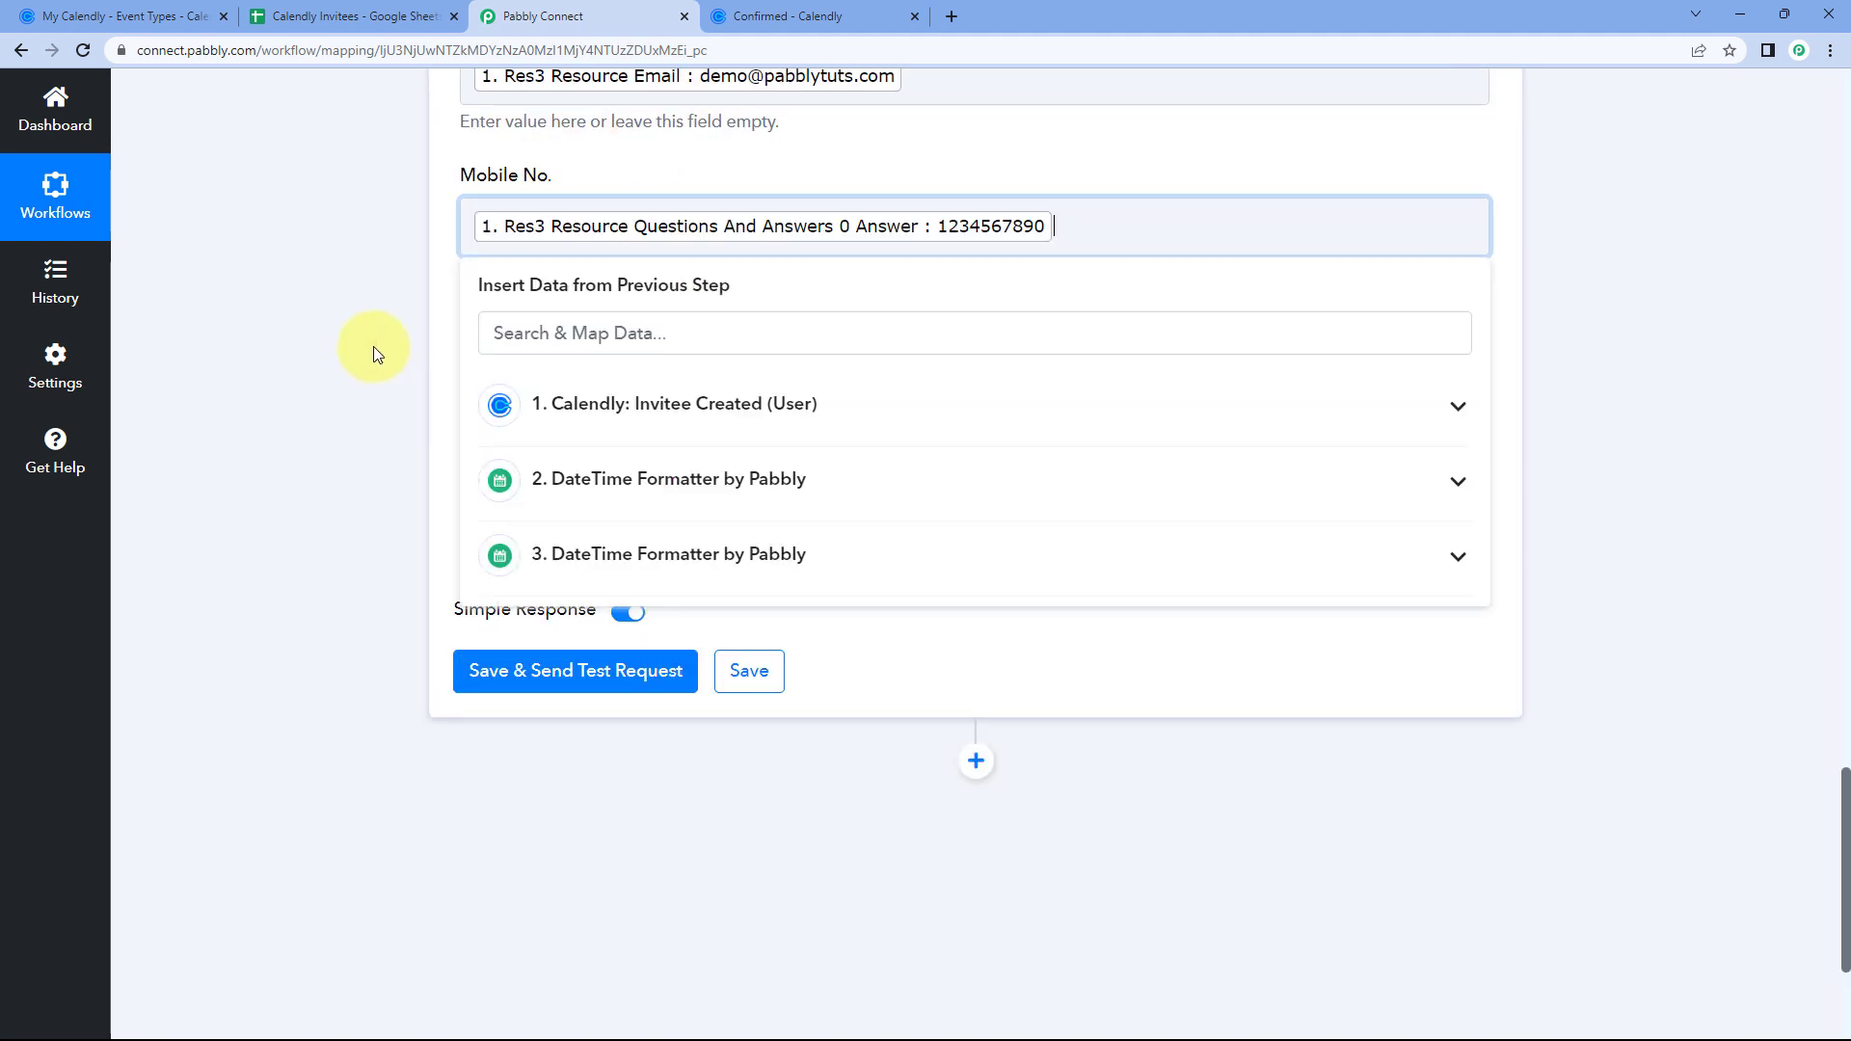
click(379, 347)
- Map the Start Date & Time field to the Result of DateTime Formatter step 2
click(602, 373)
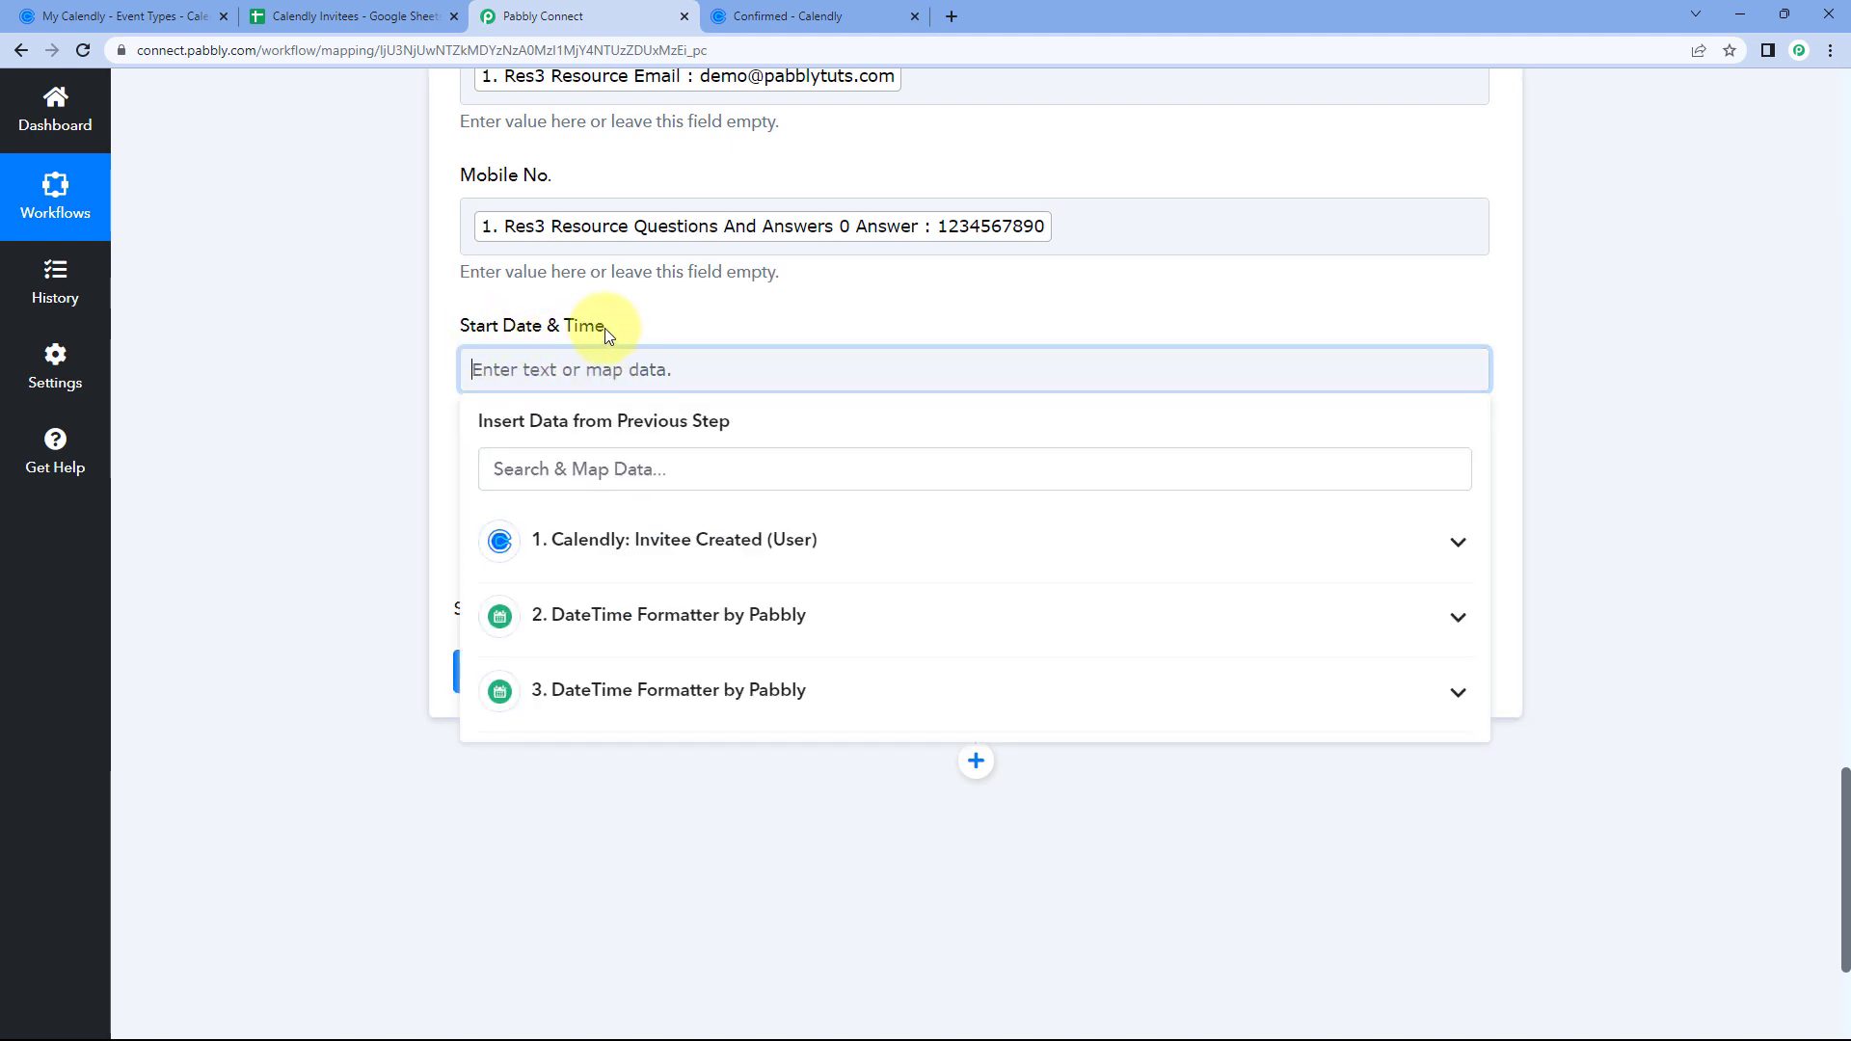
click(703, 615)
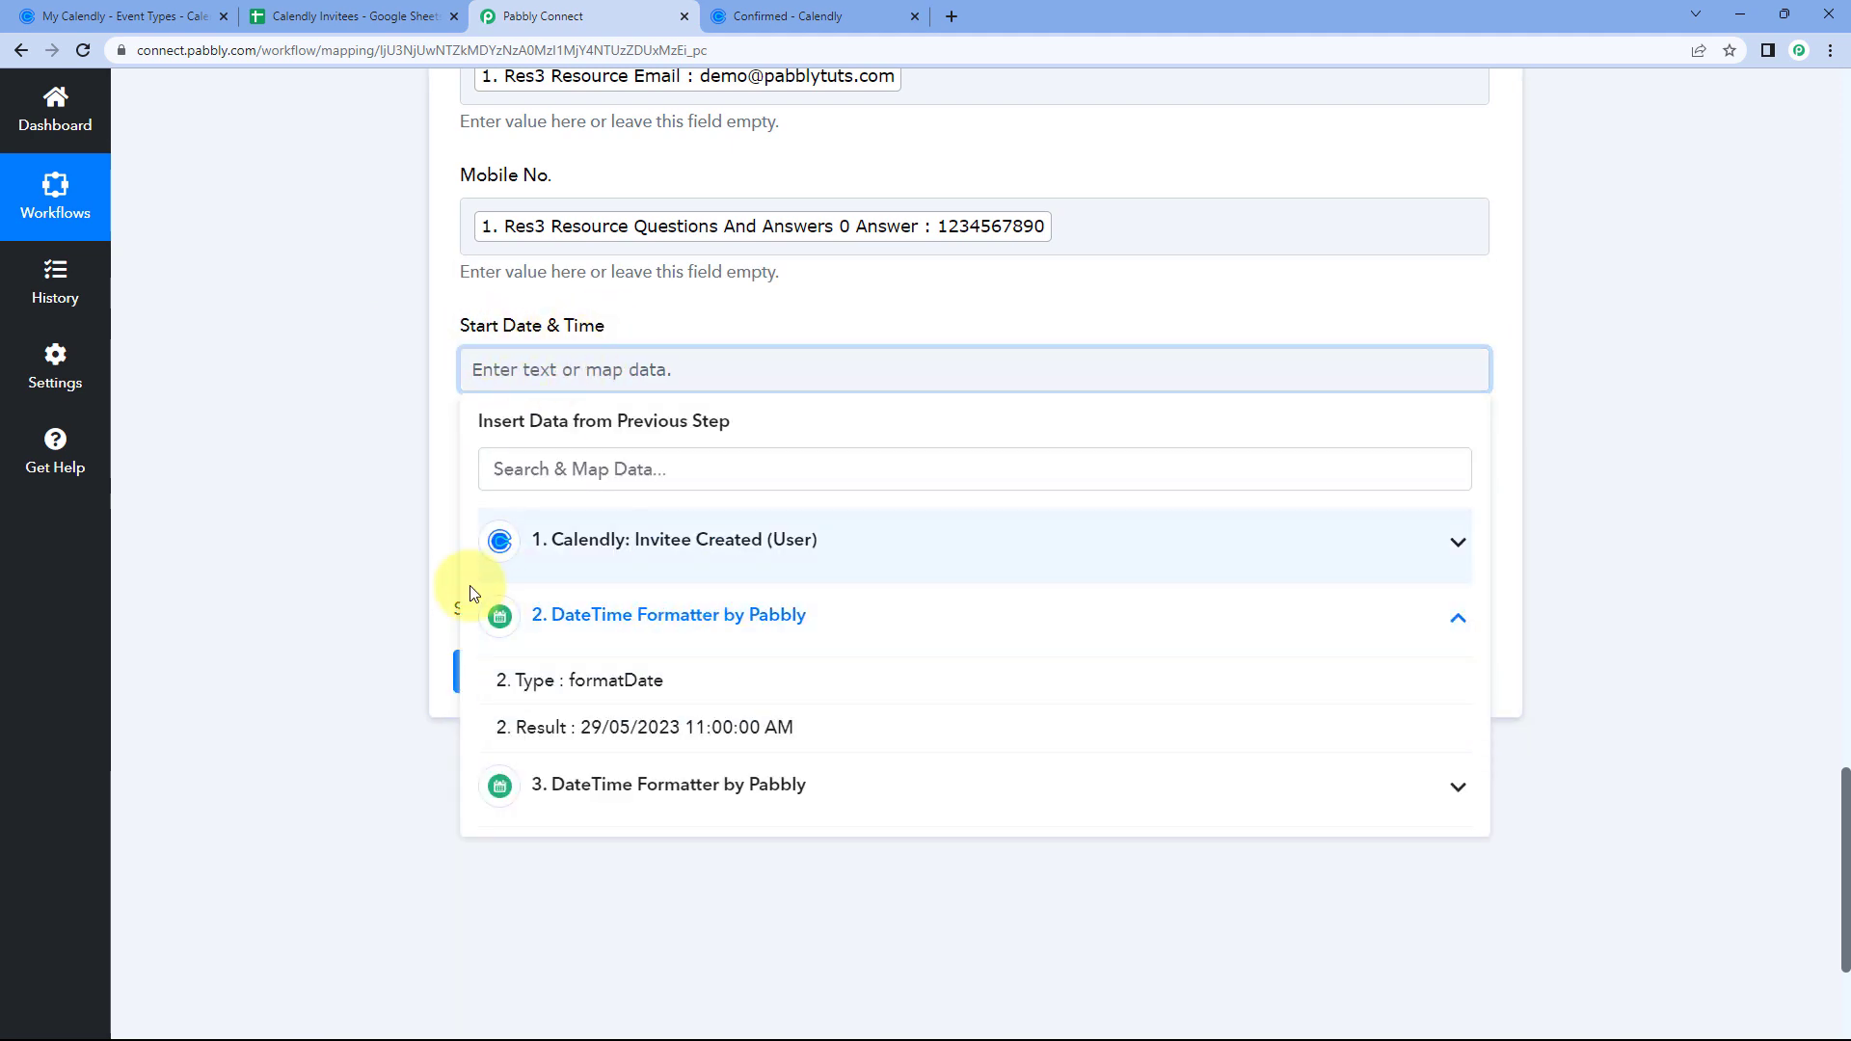
scroll(482, 598, down, 1)
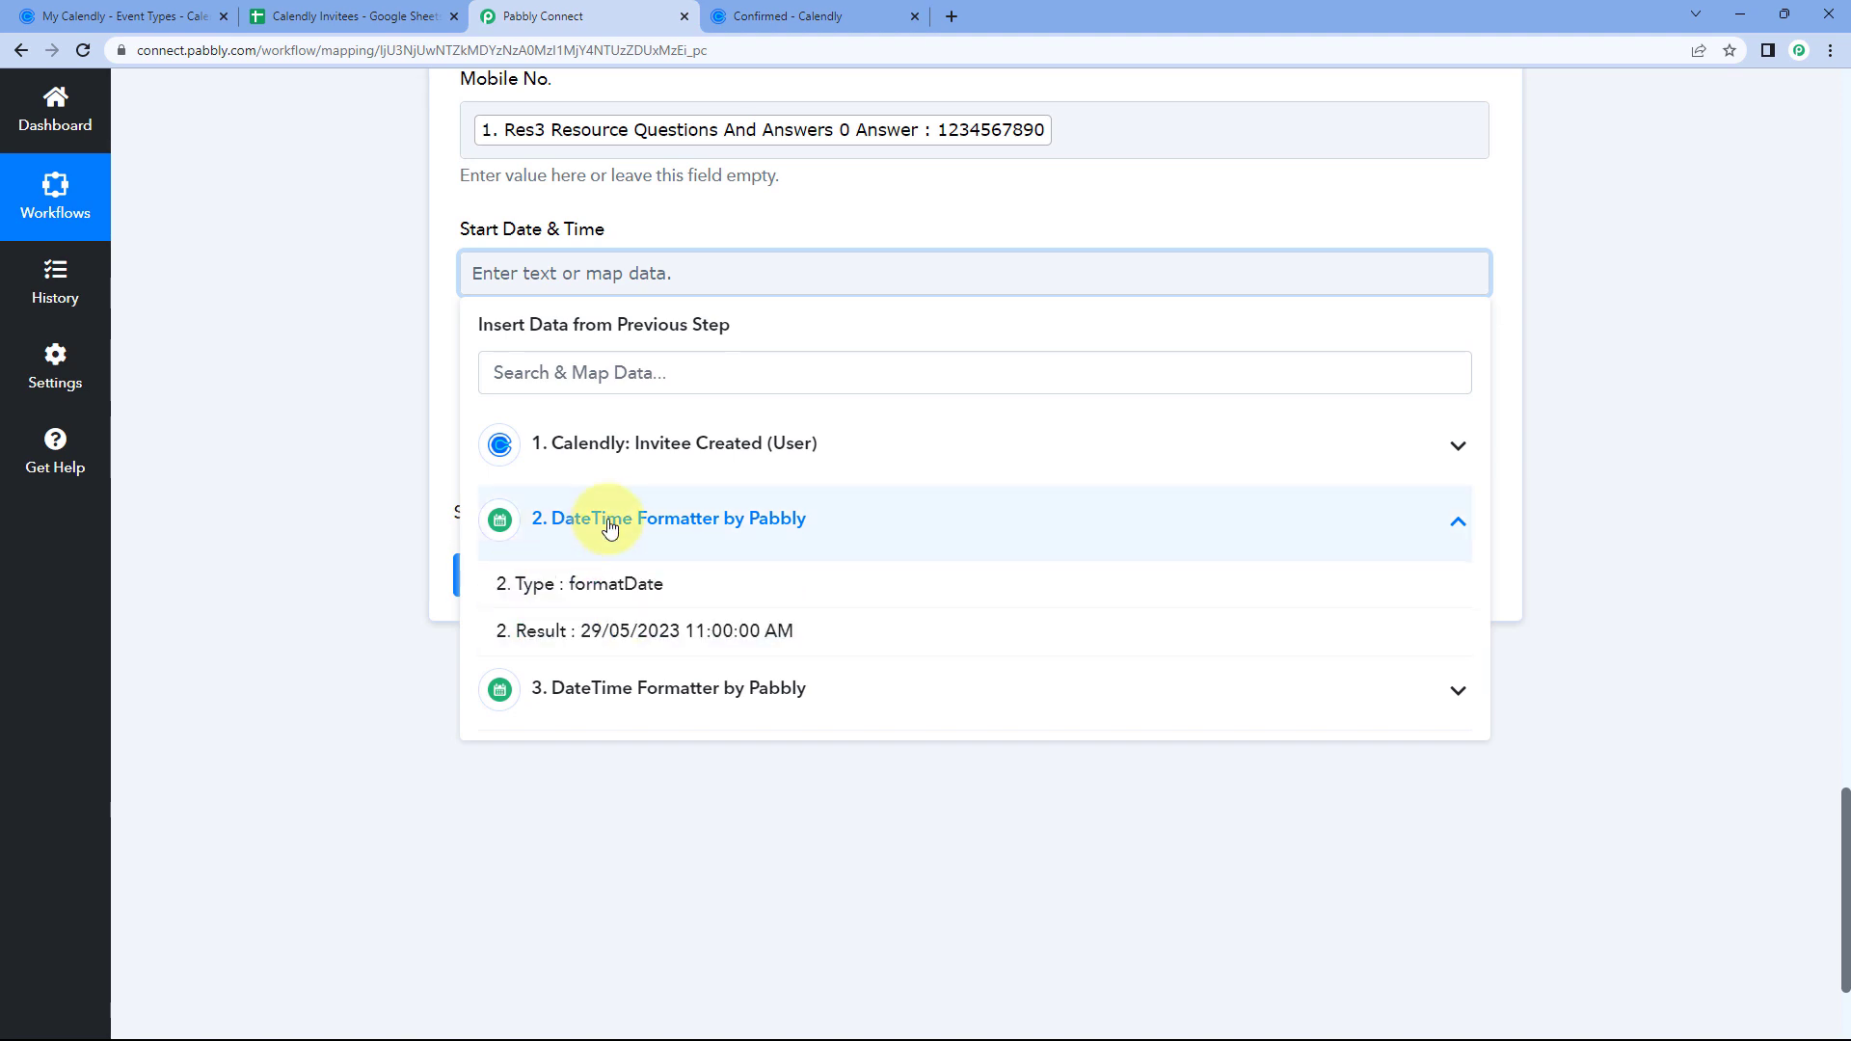
click(640, 632)
click(390, 303)
scroll(427, 332, down, 1)
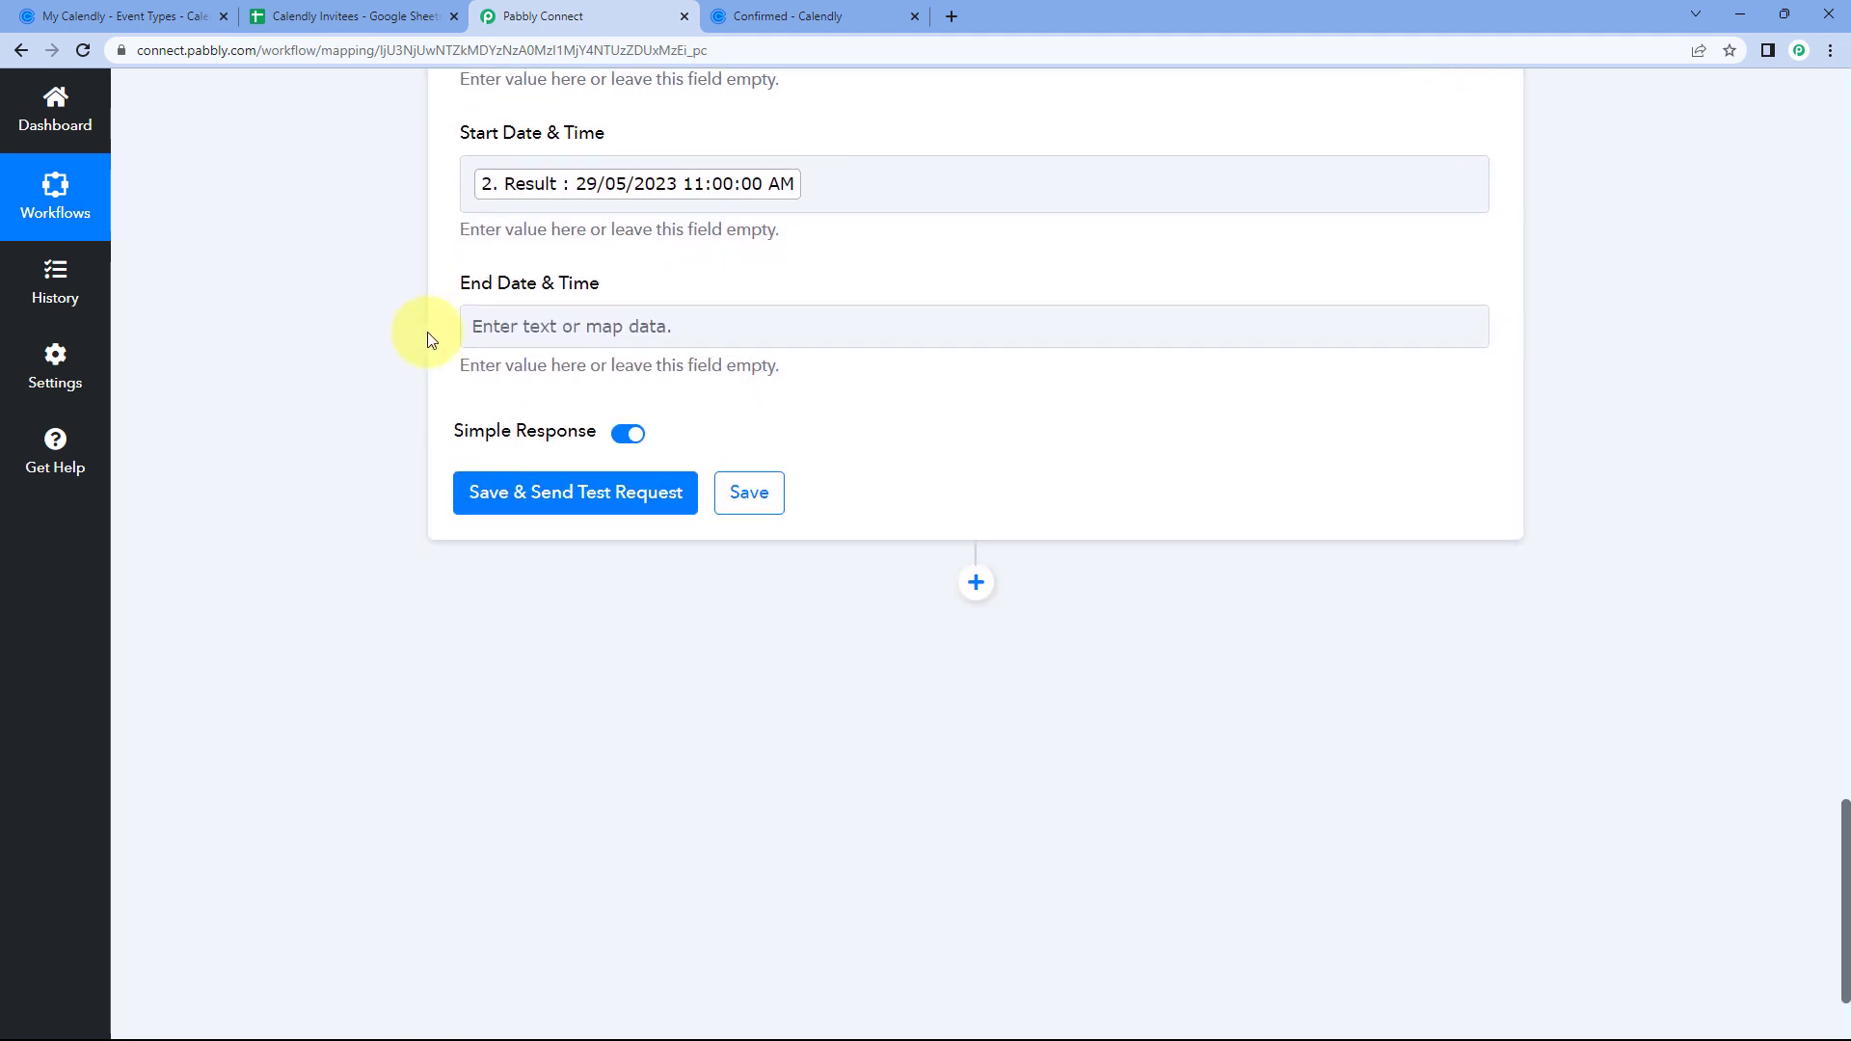
- Map the End Date & Time field to the Result of DateTime Formatter step 3
click(542, 329)
click(540, 328)
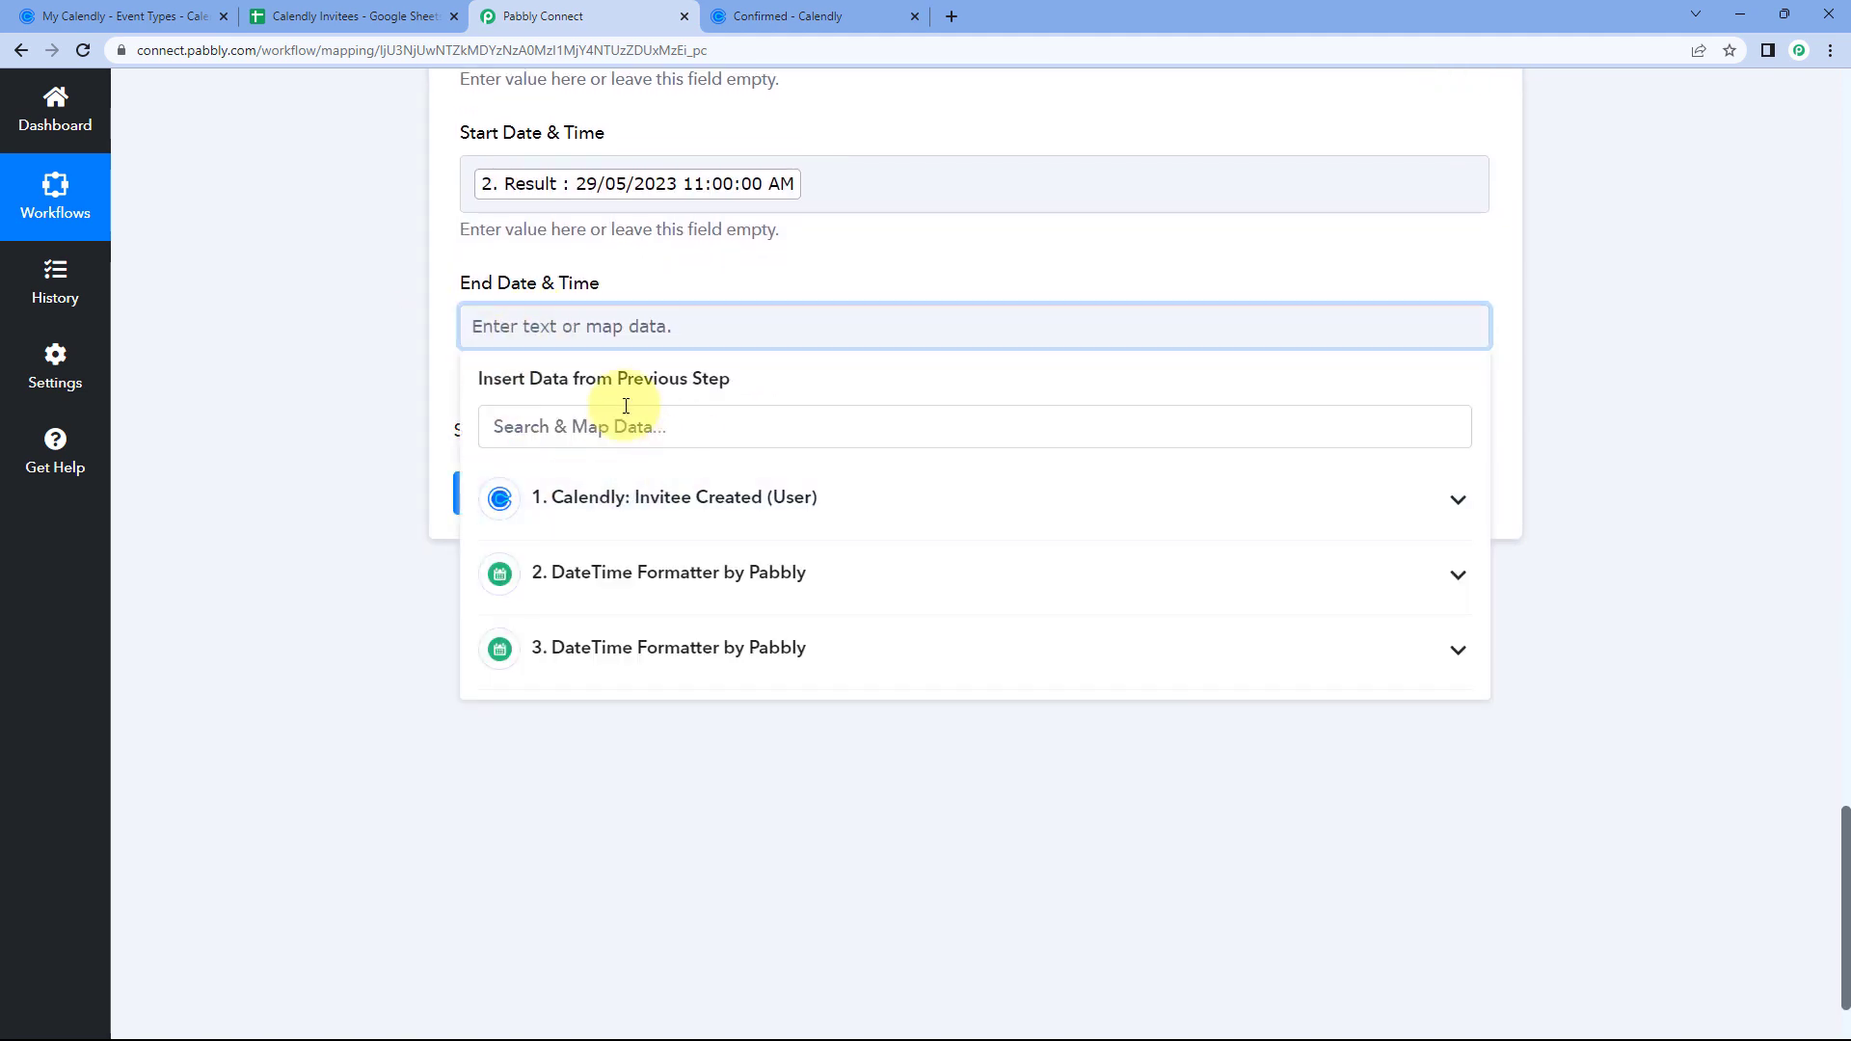
click(681, 647)
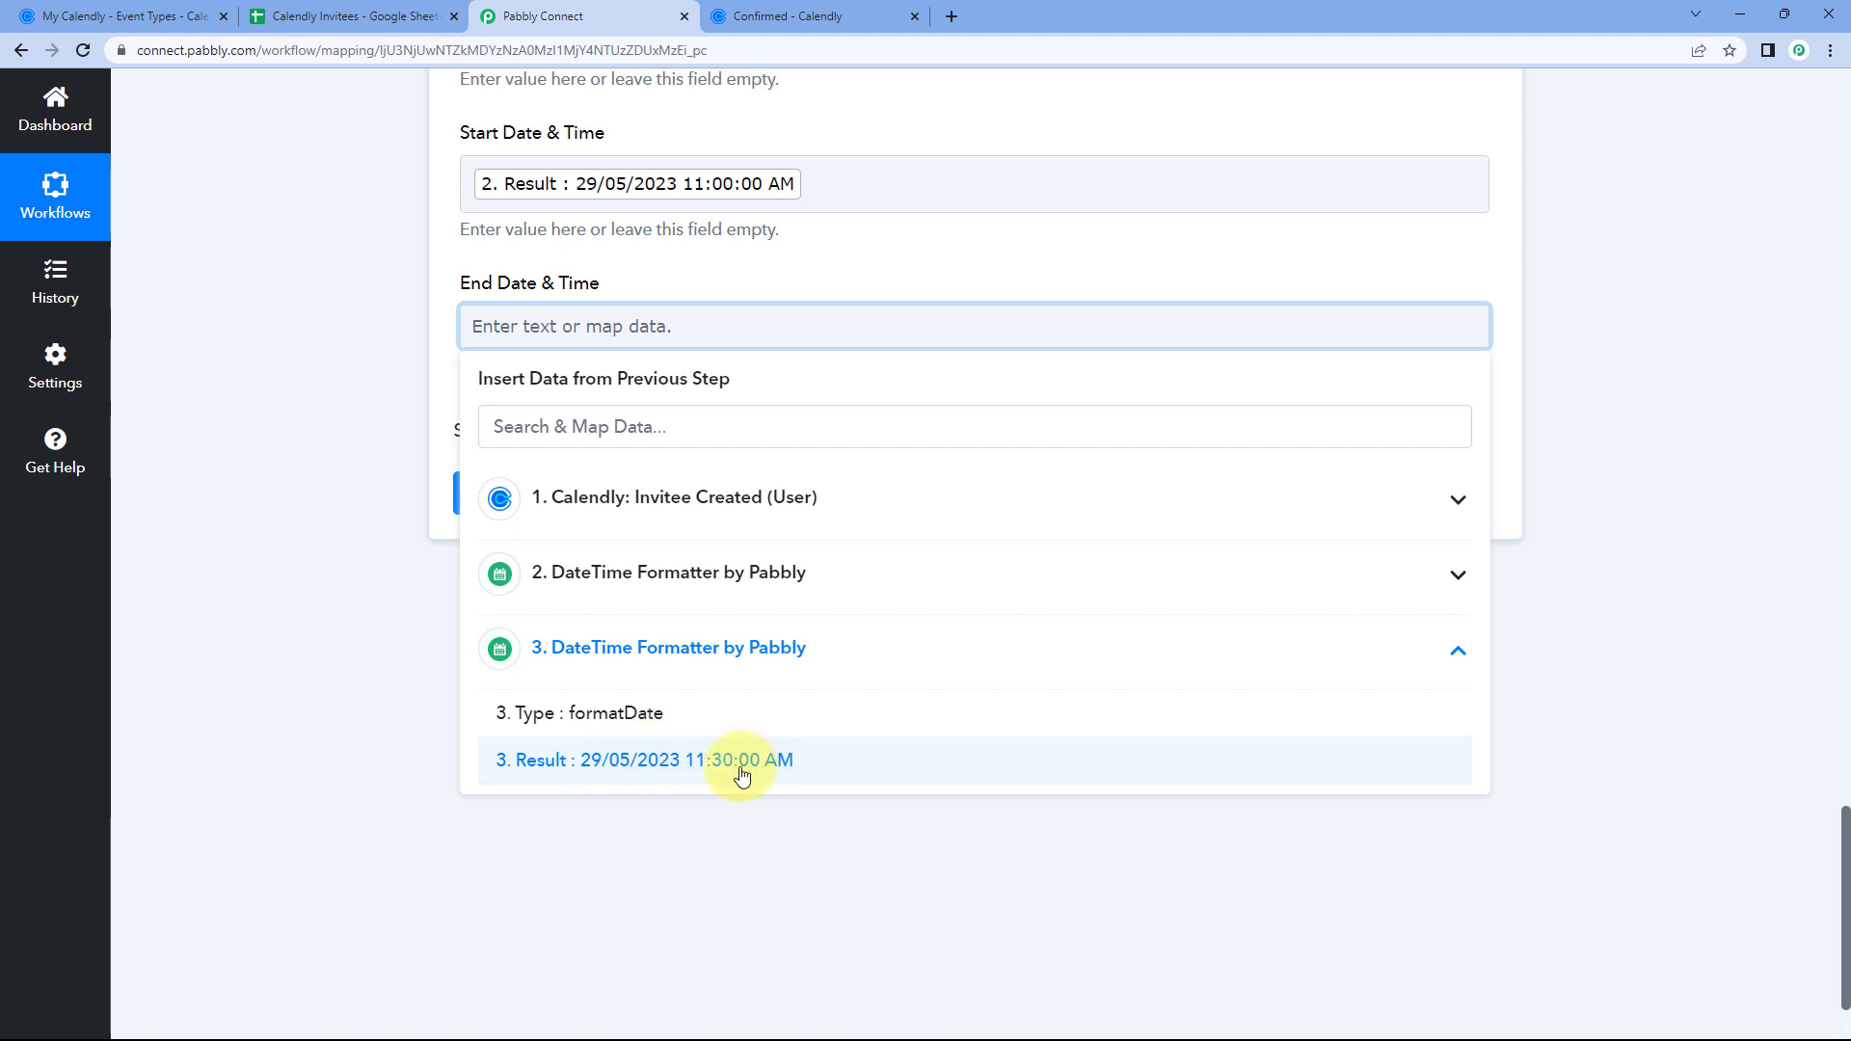
click(694, 761)
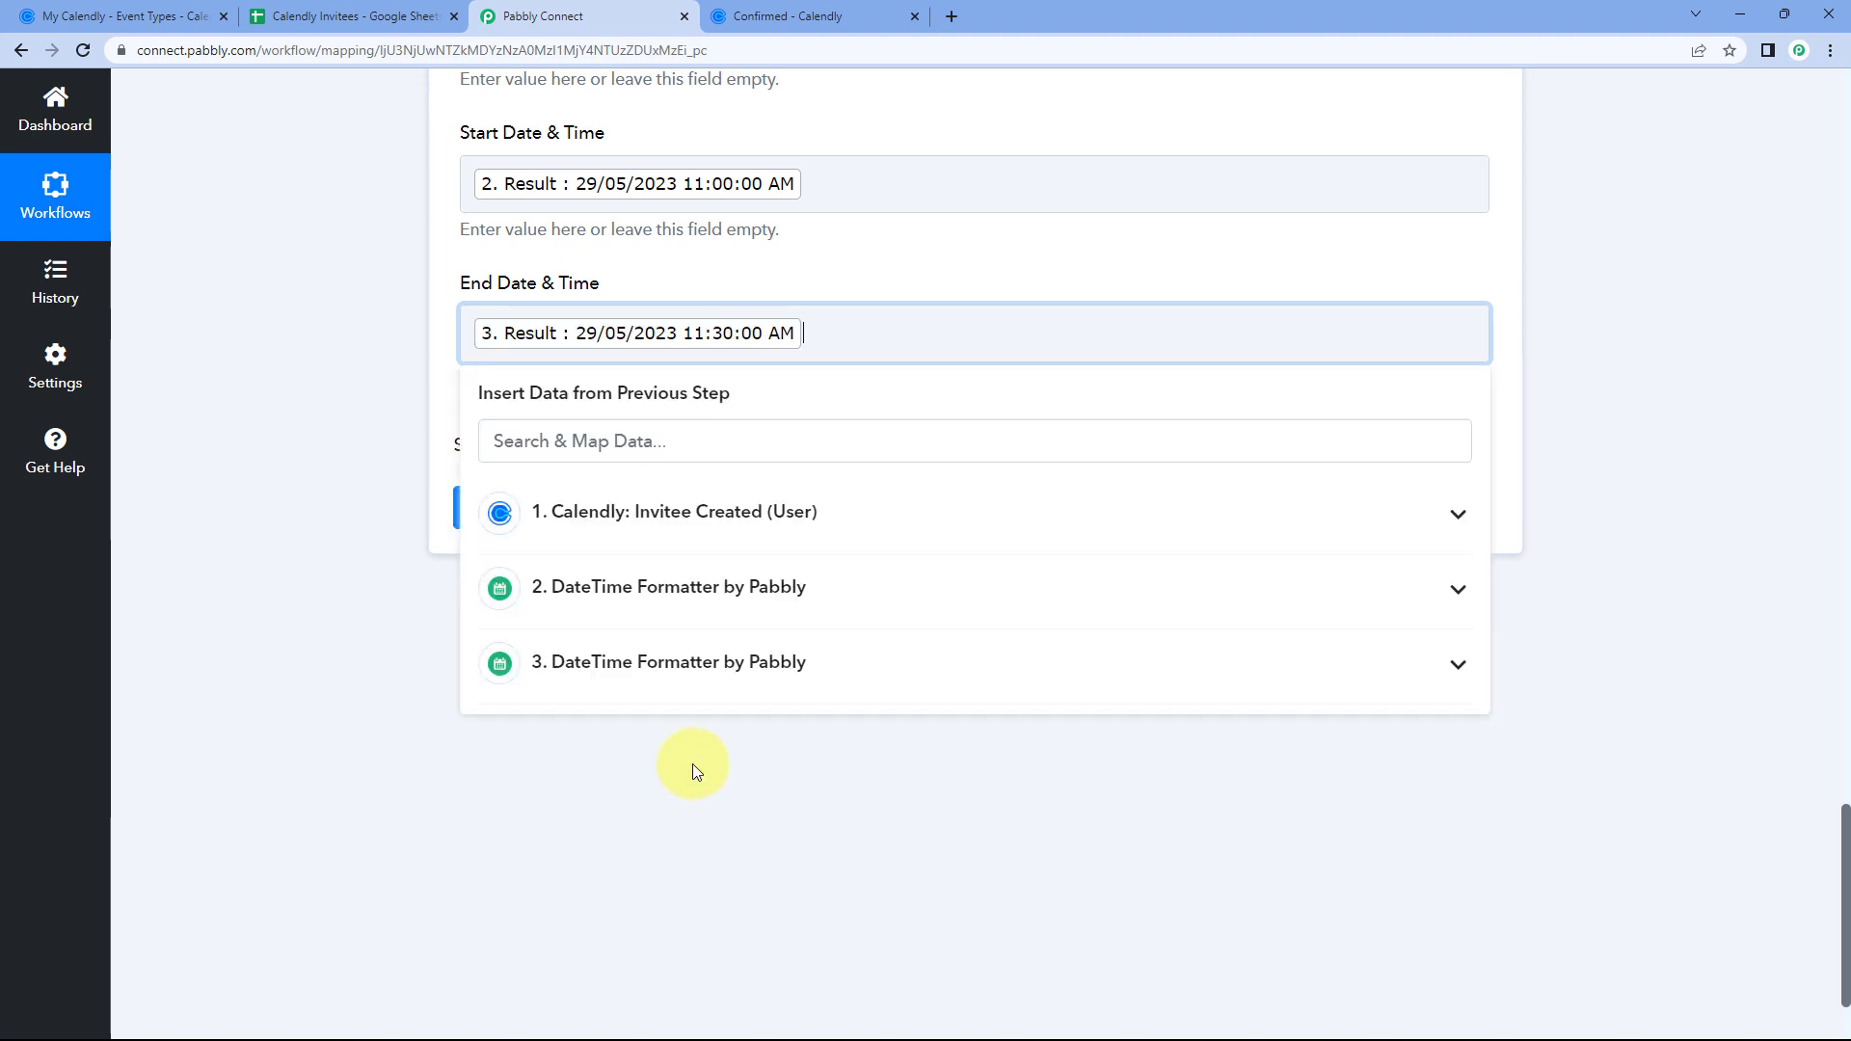
click(361, 359)
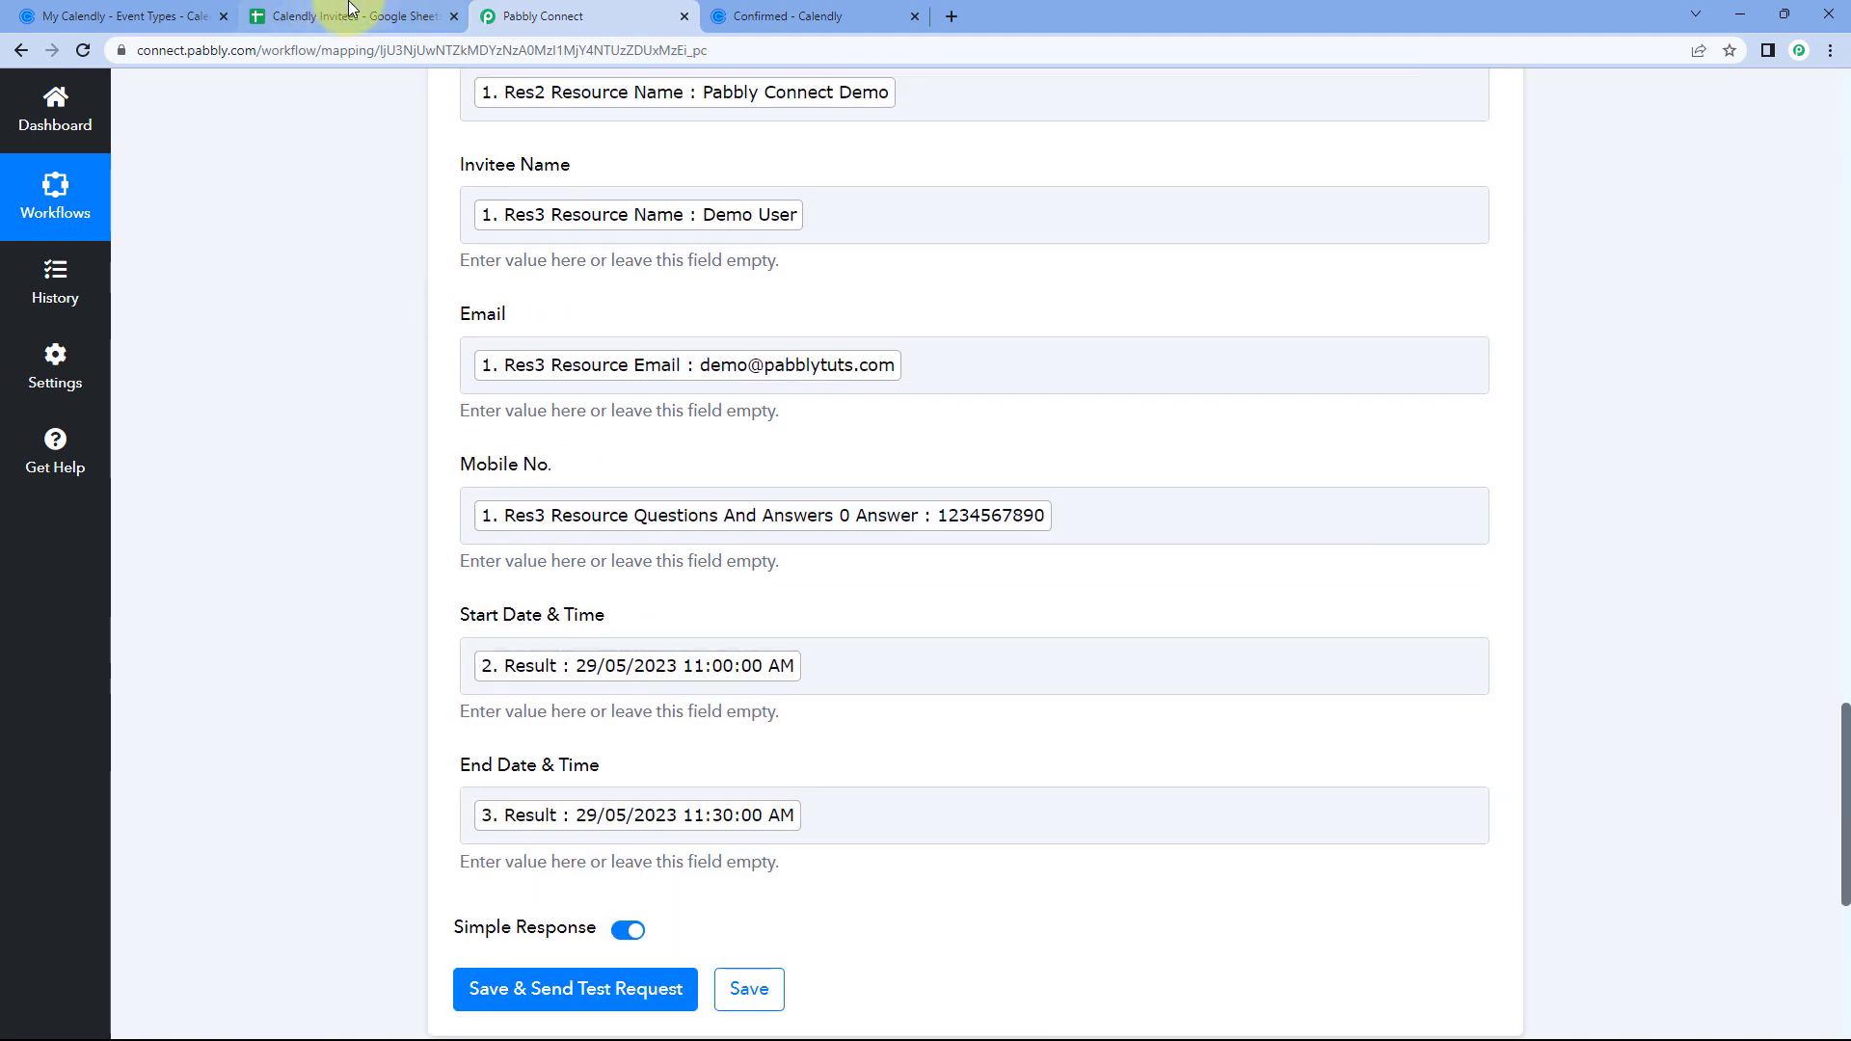
- Check the mapped fields against the empty Pabbly Connect Demo sheet, and save the action with a test request
click(357, 16)
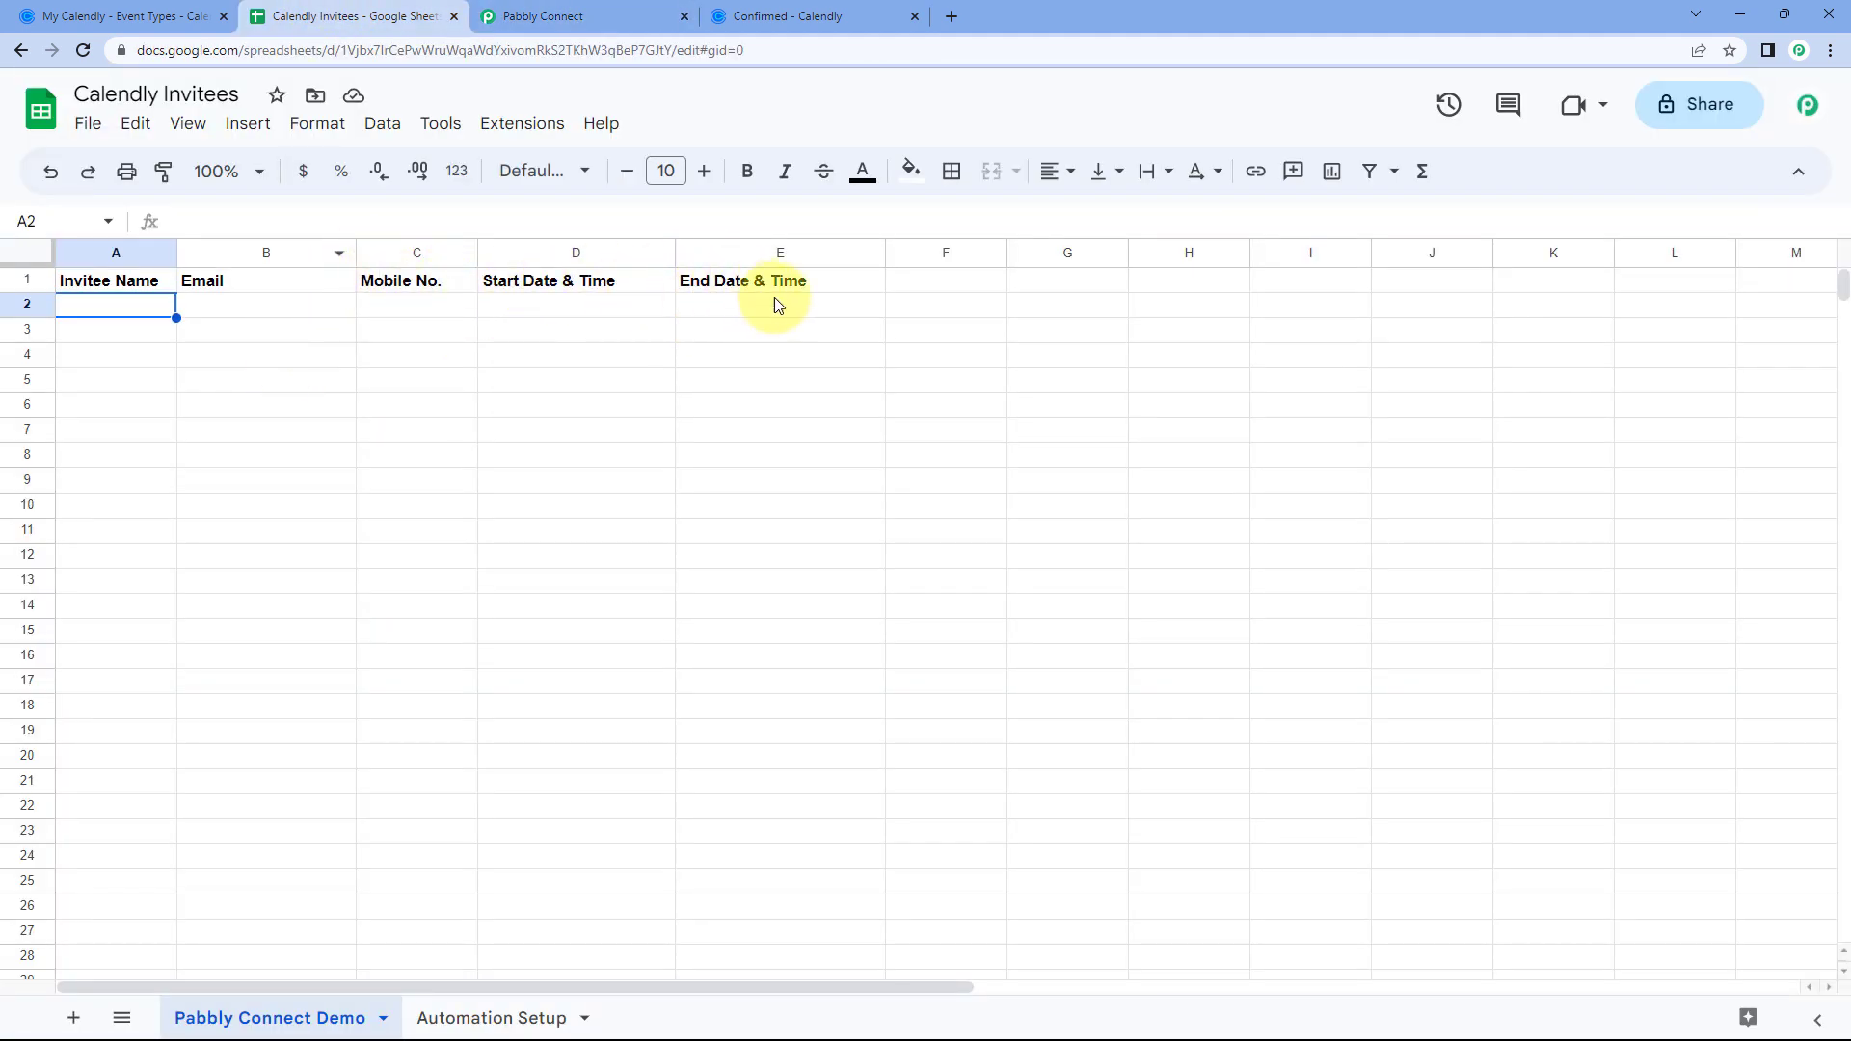
click(656, 17)
scroll(475, 217, up, 1)
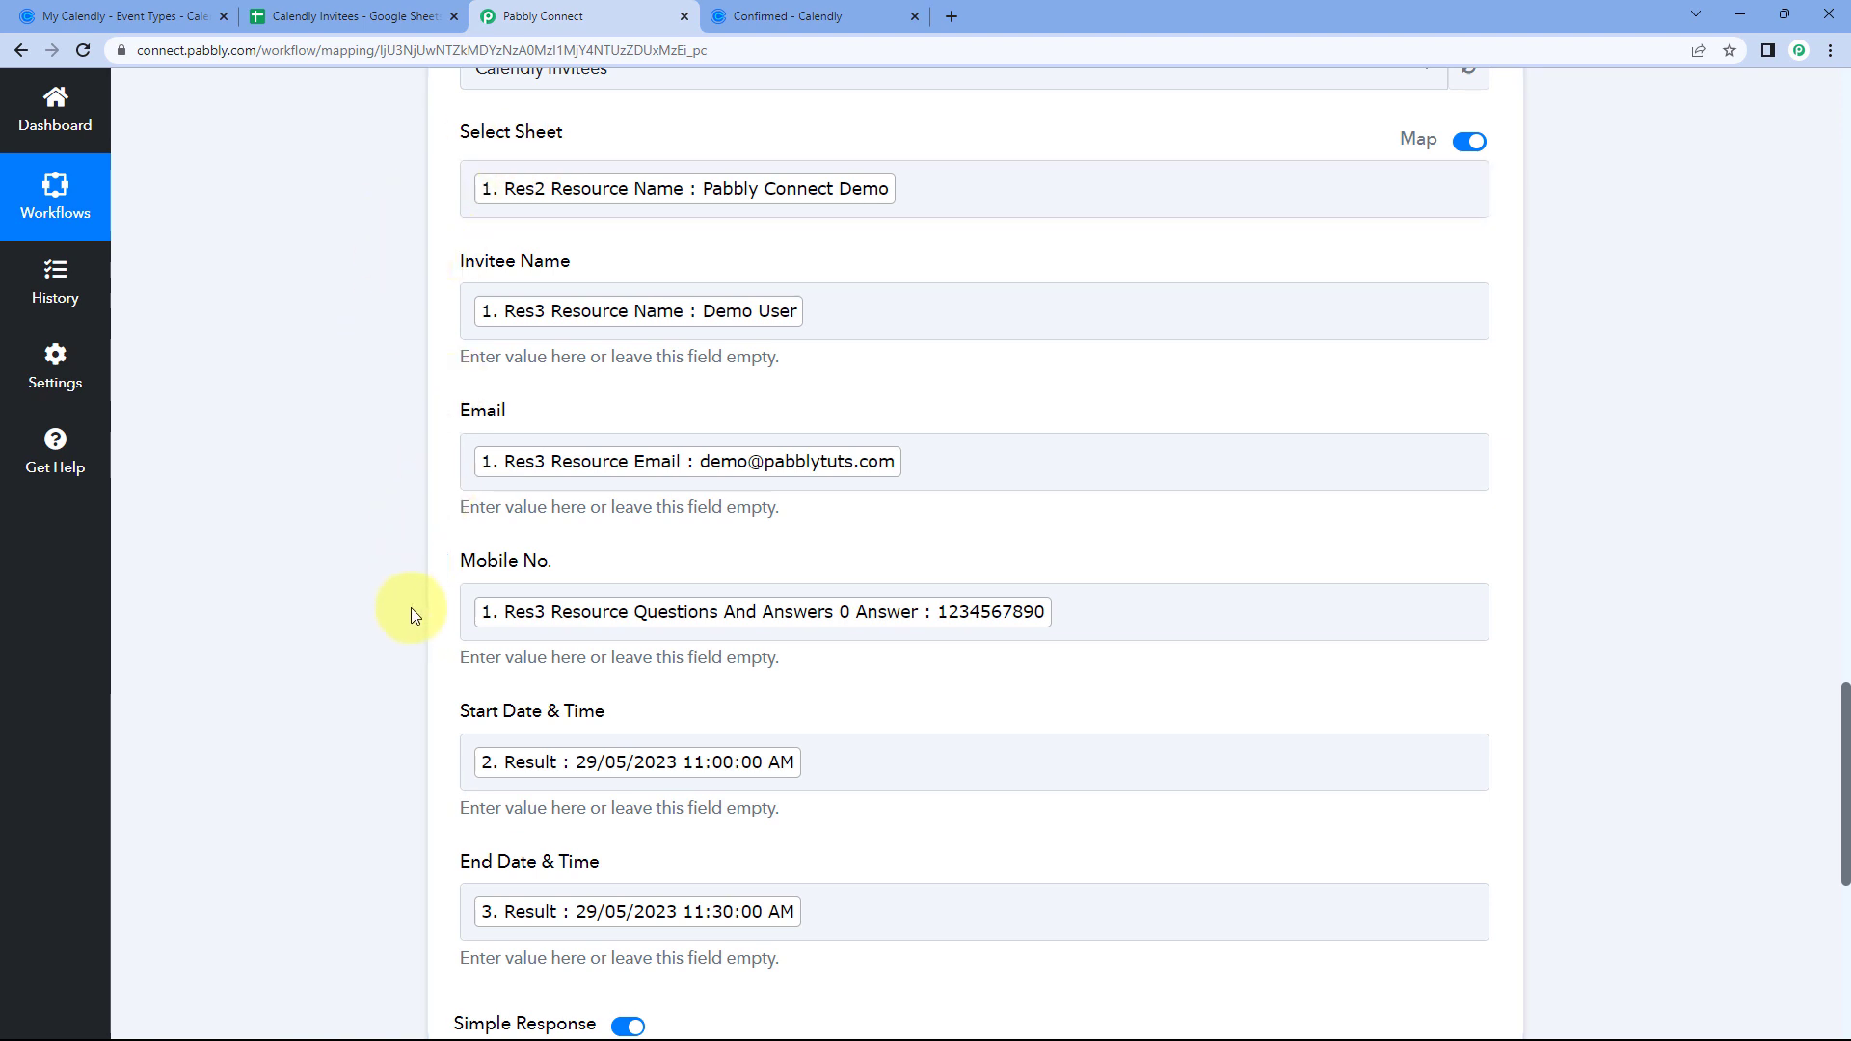
scroll(421, 612, down, 3)
scroll(379, 405, down, 4)
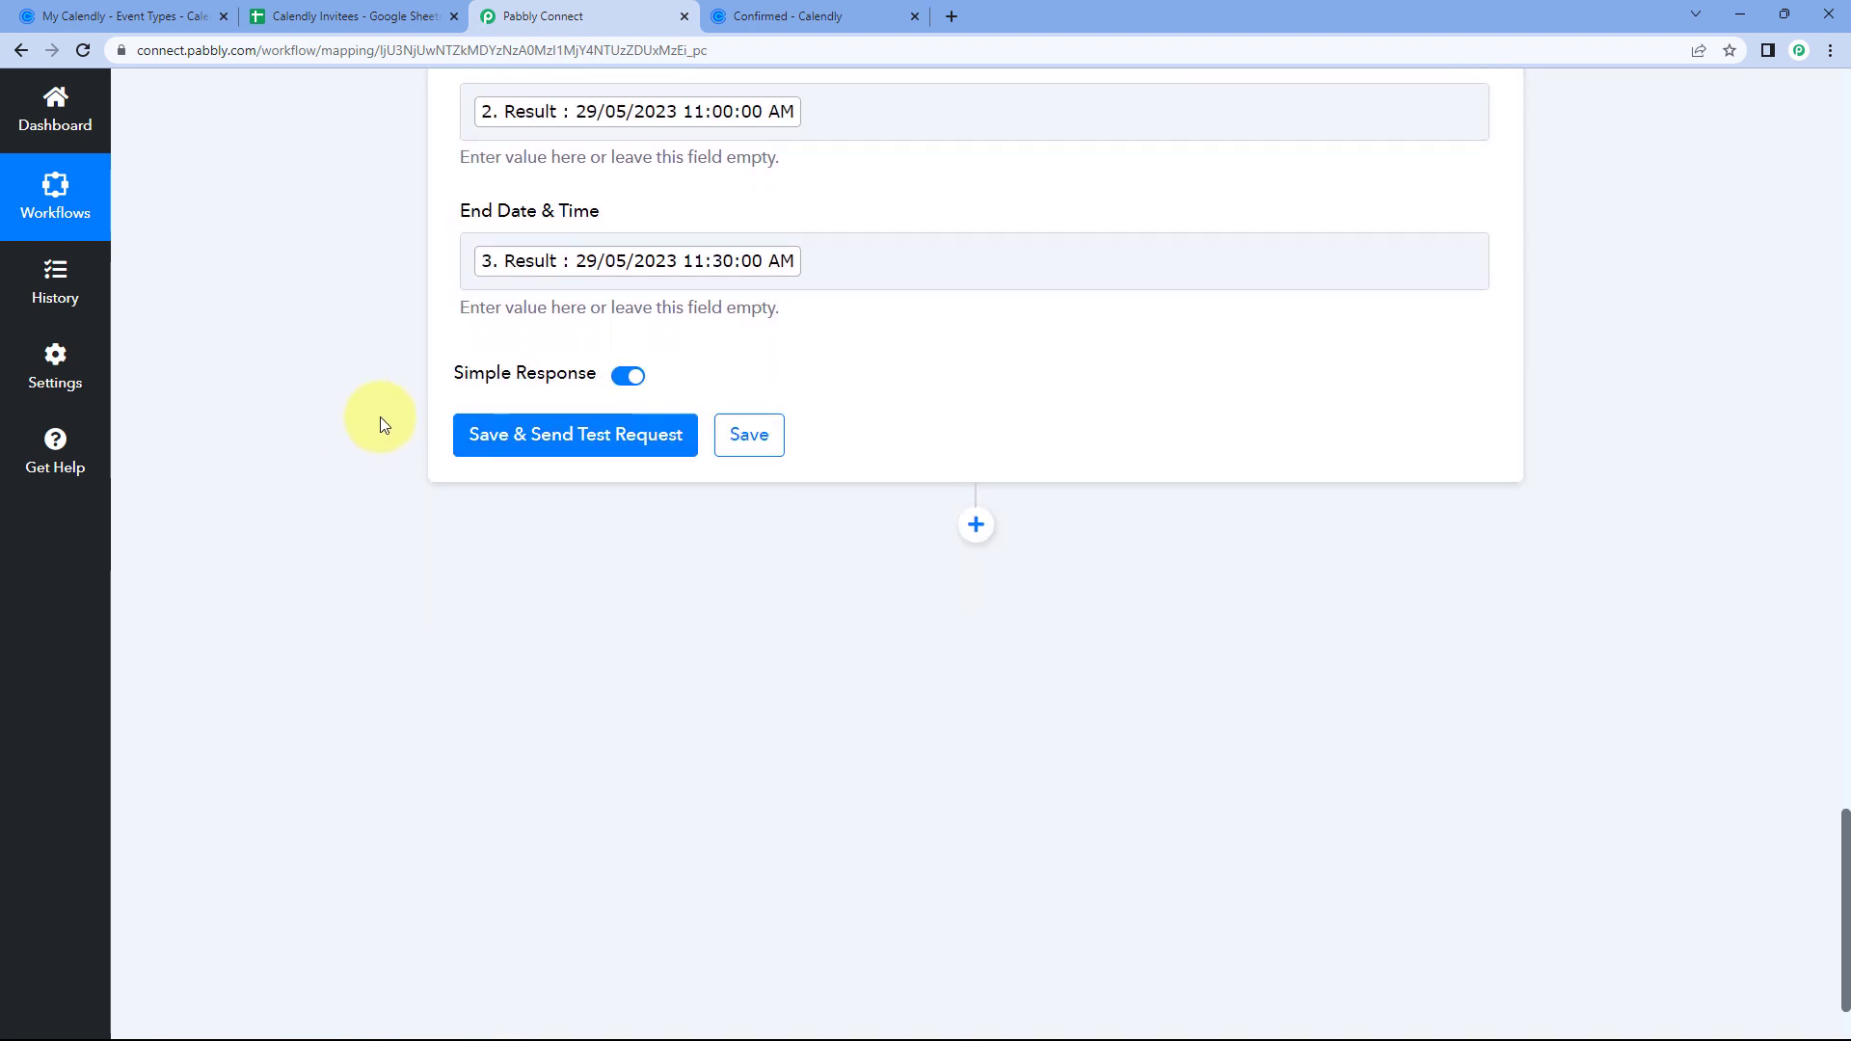
click(564, 431)
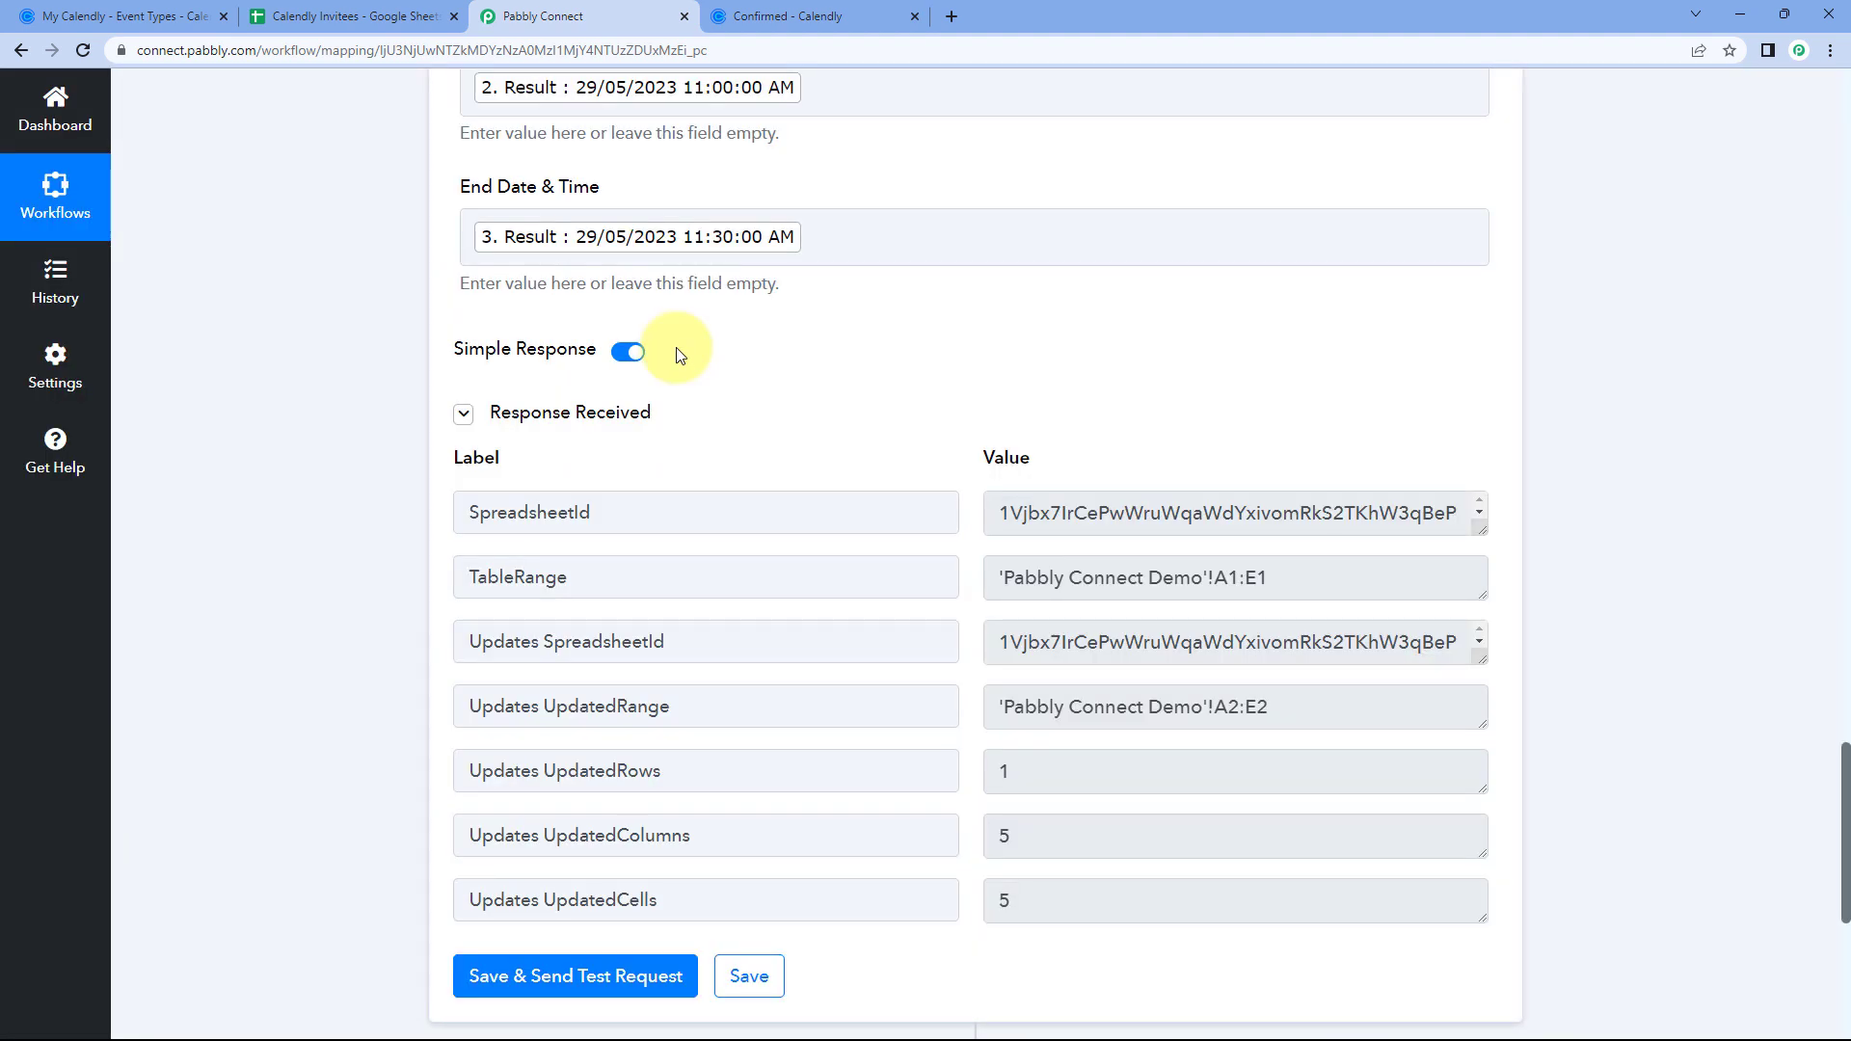
- Review the Add New Row test response together with the action's spreadsheet, sheet and field mappings
scroll(902, 340, down, 1)
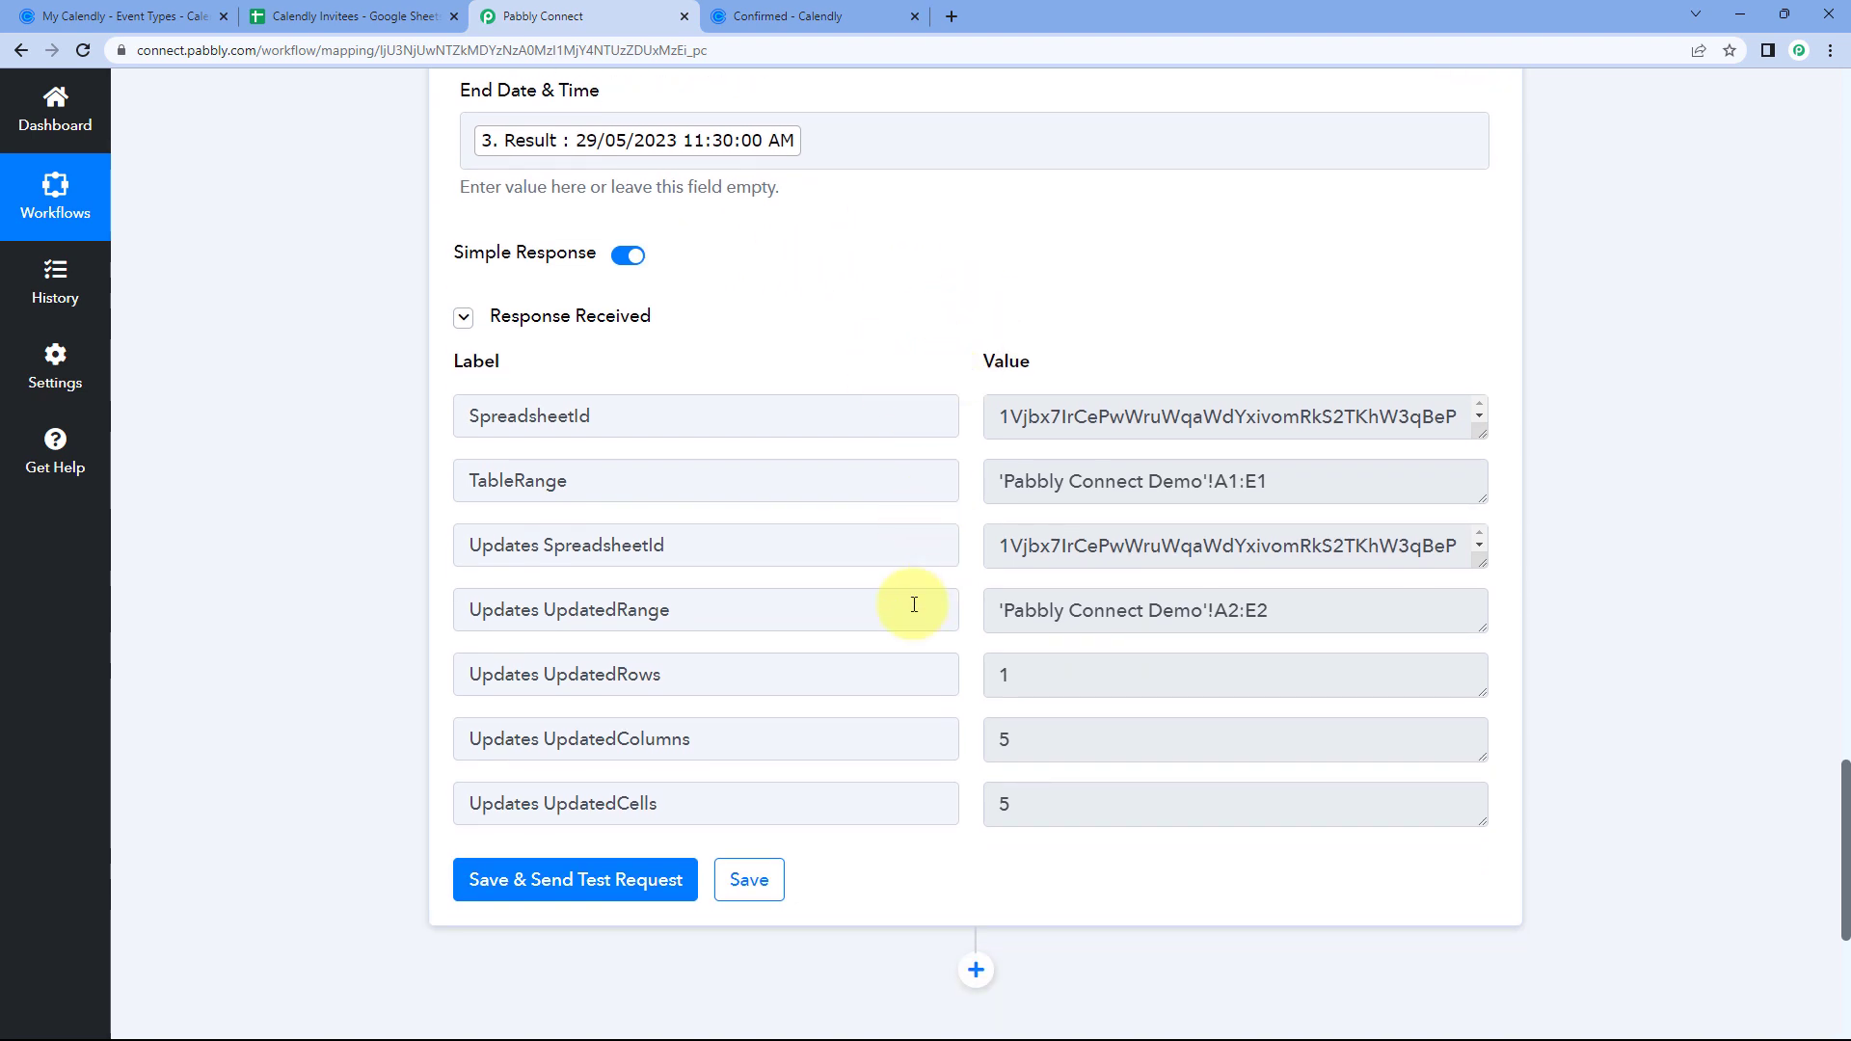
scroll(868, 405, up, 11)
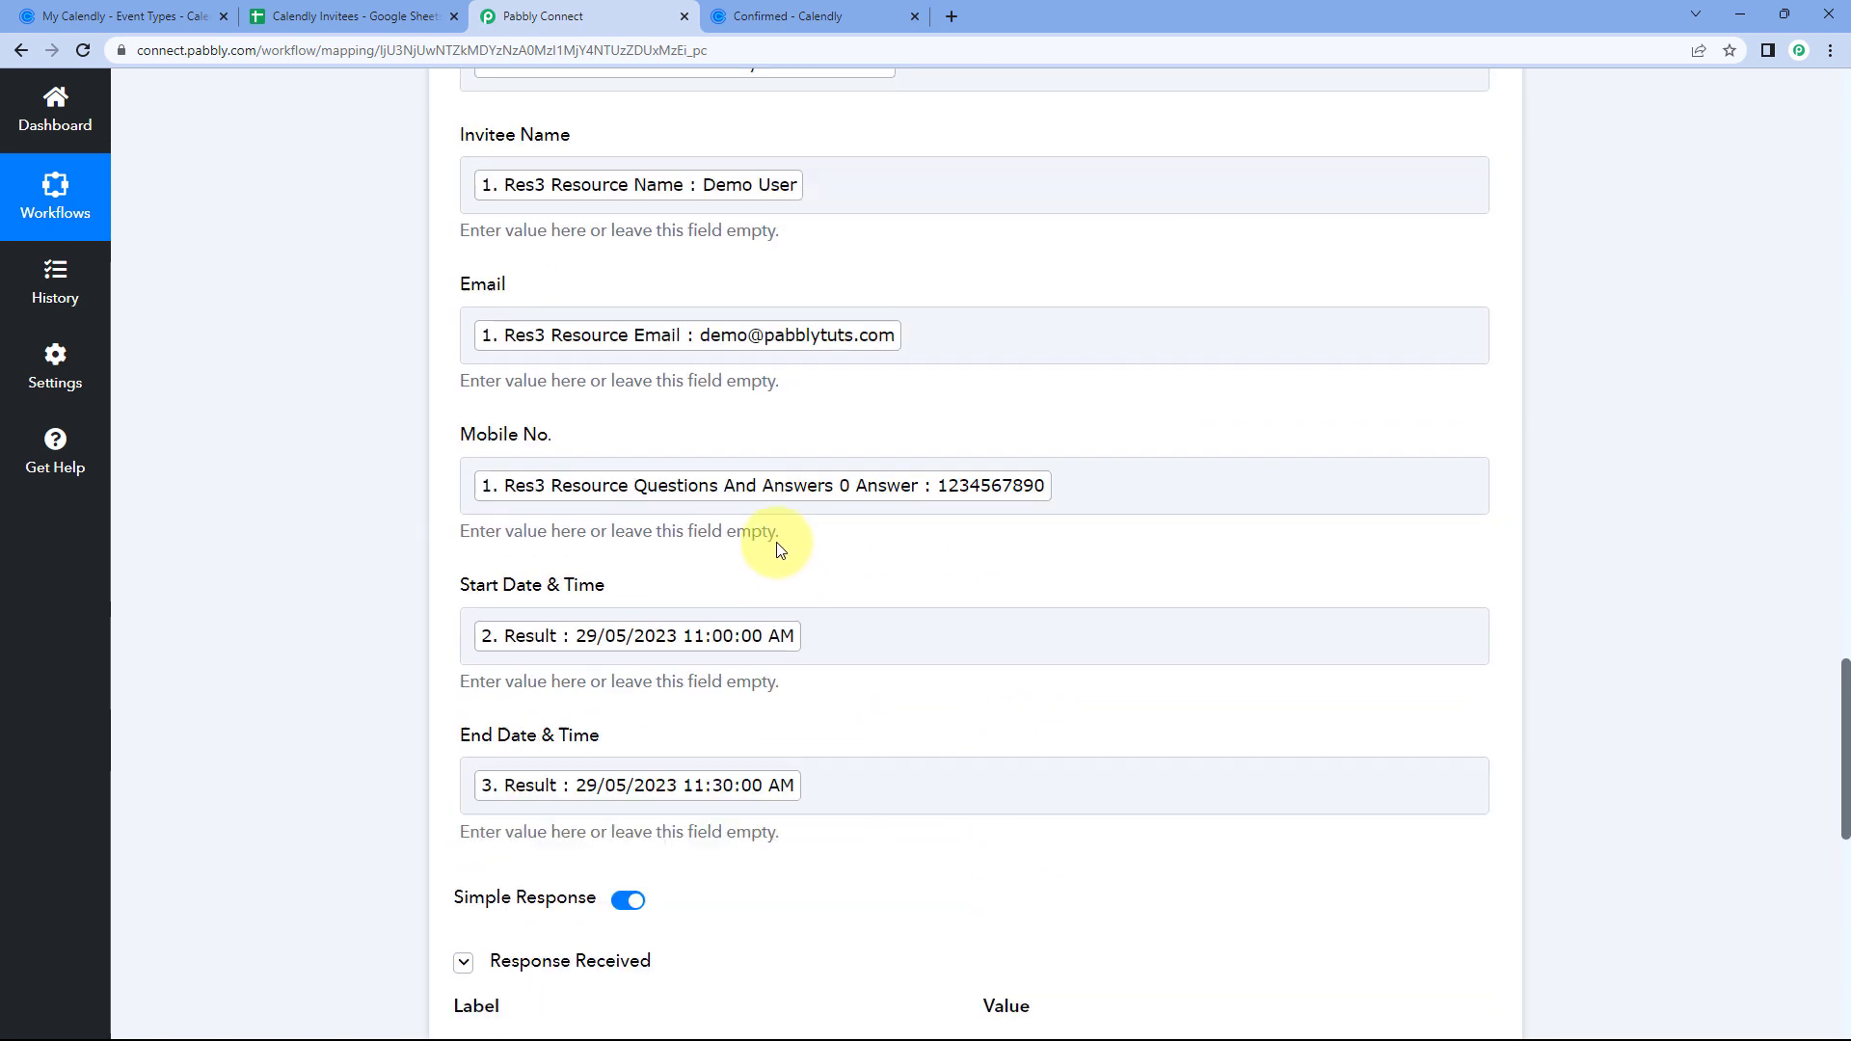
scroll(530, 550, up, 2)
scroll(467, 566, down, 2)
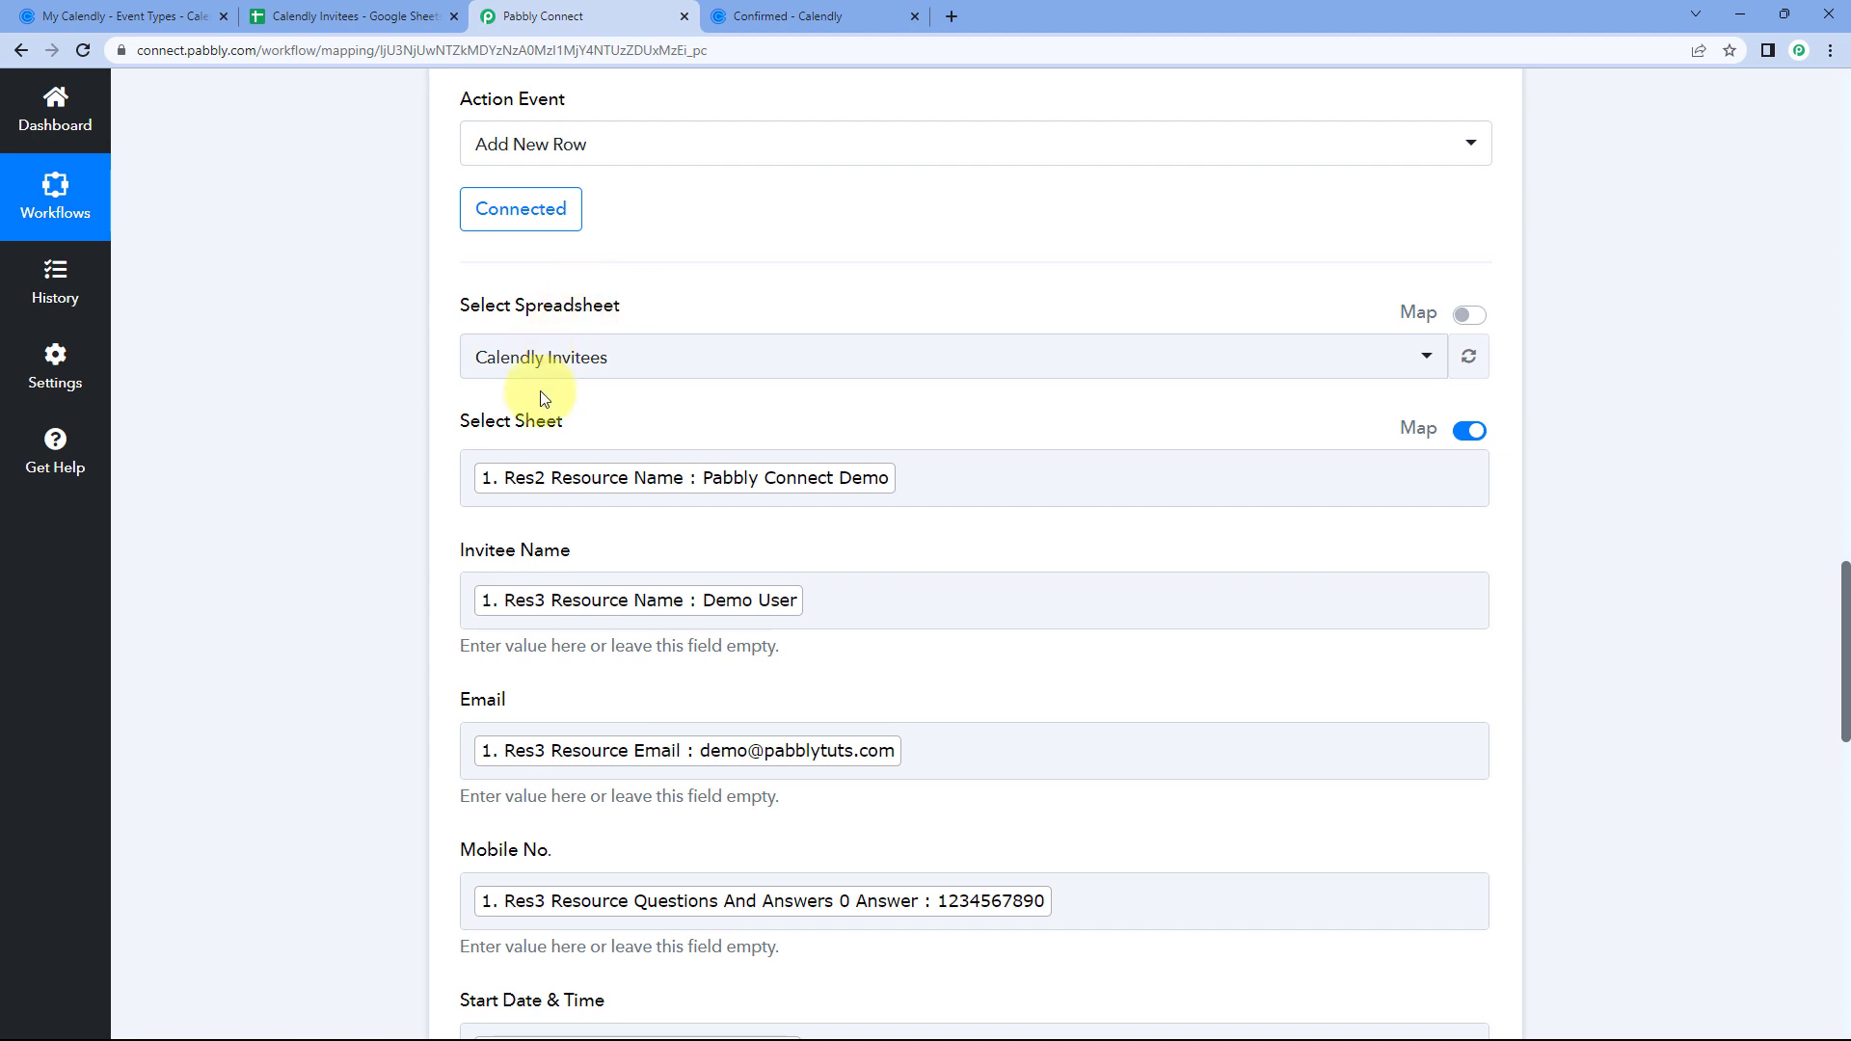
- Switch to the Calendly Invitees spreadsheet and remove the bold formatting from row 2 of the Pabbly Connect Demo sheet
scroll(716, 444, down, 3)
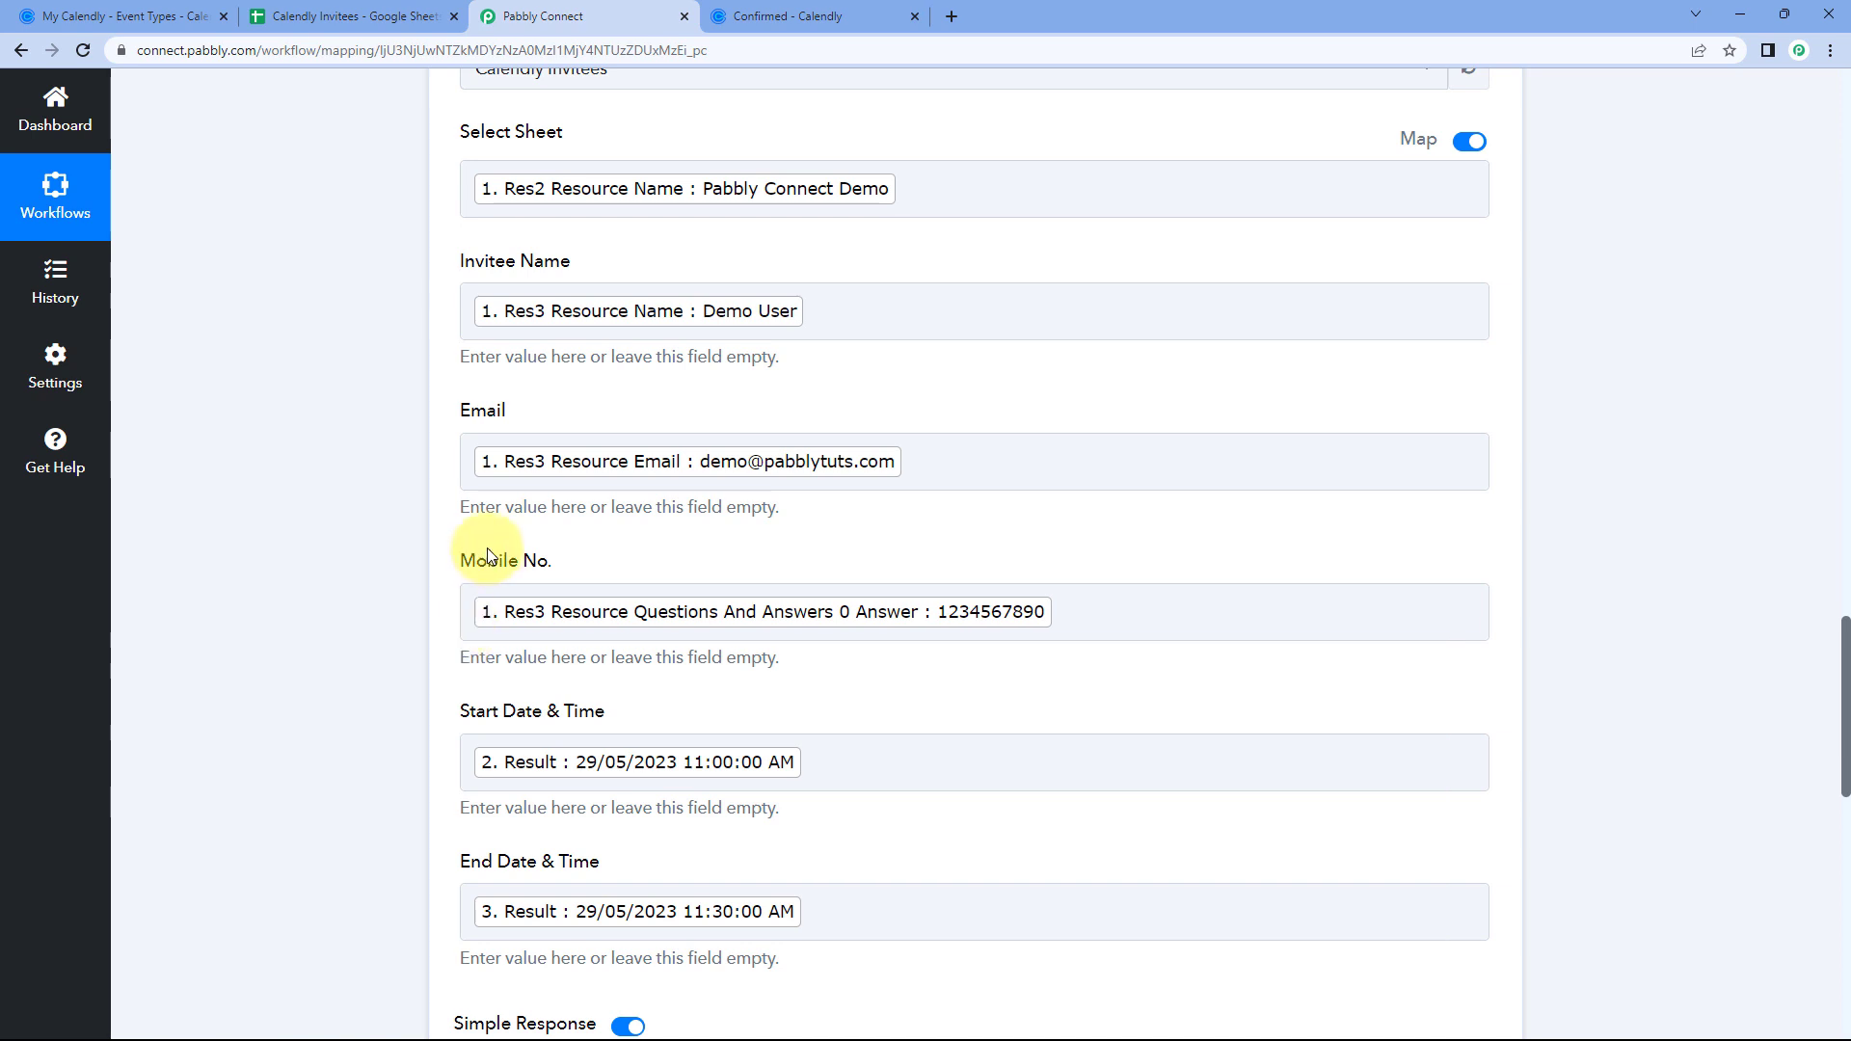
click(330, 14)
click(40, 310)
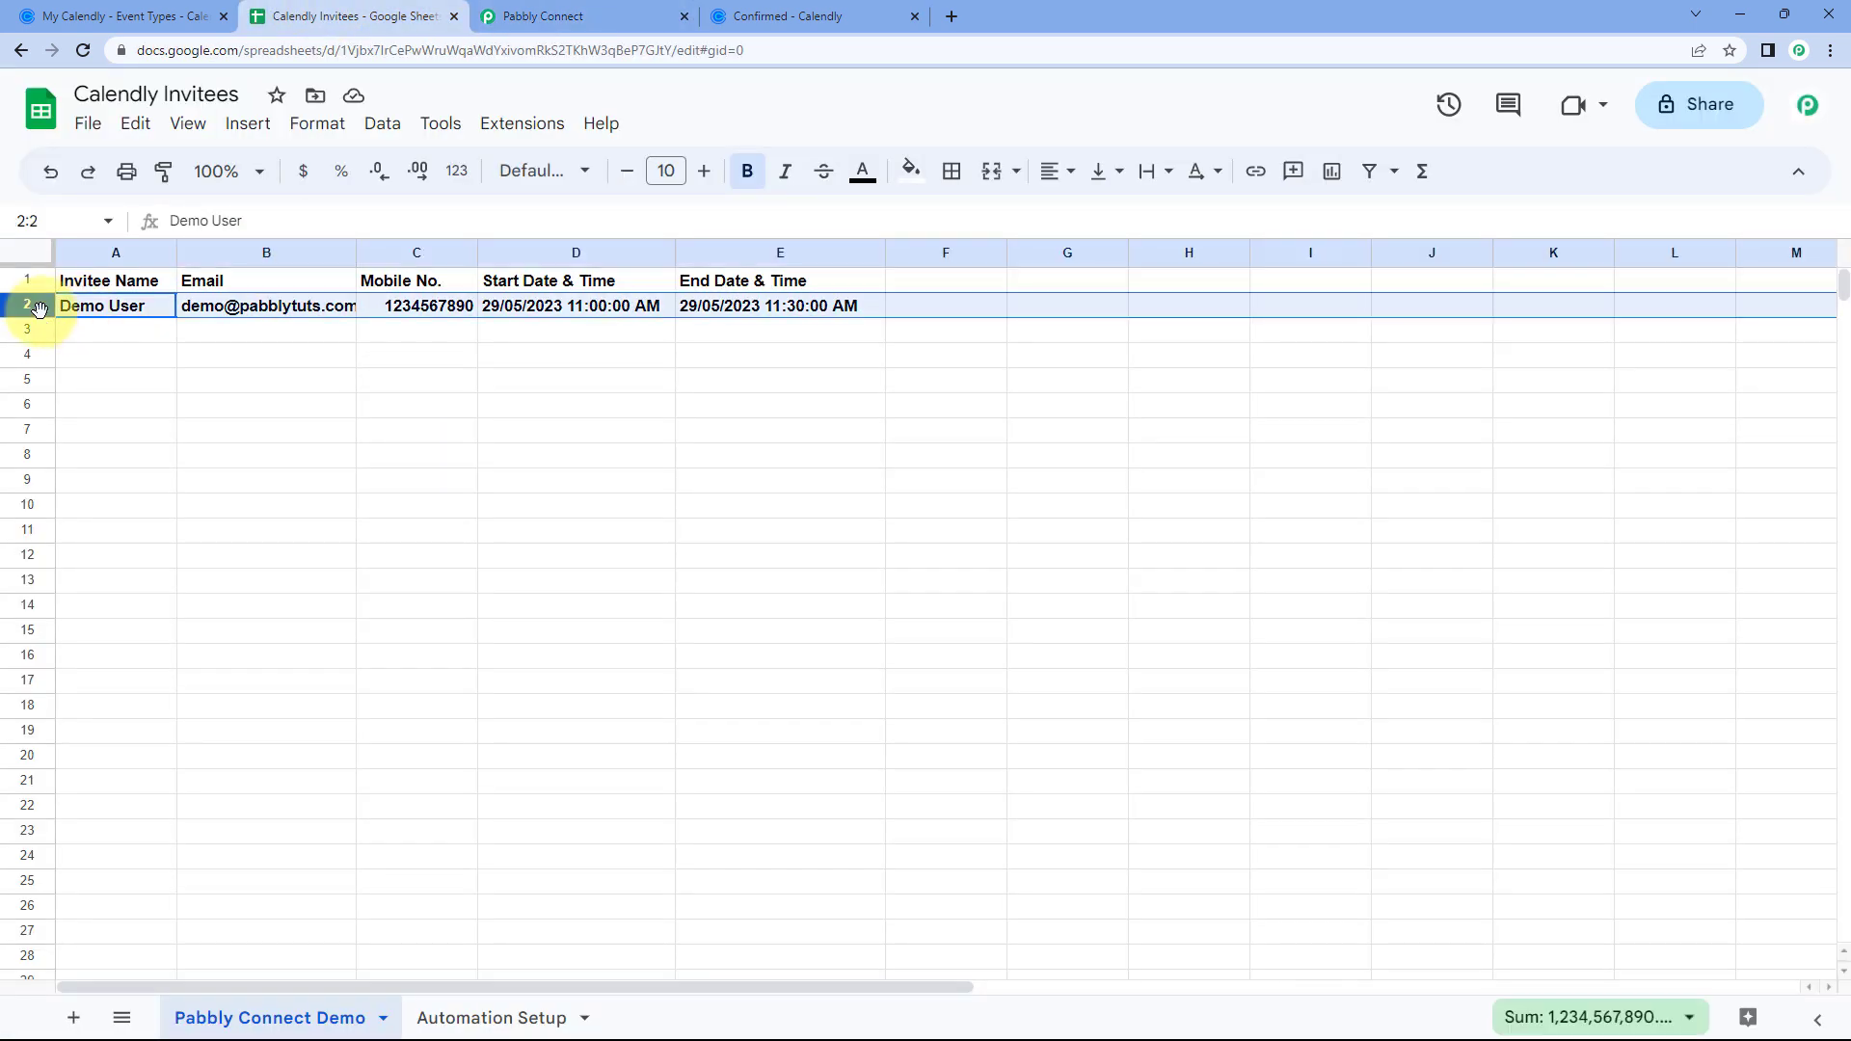
key(ctrl+b)
click(162, 334)
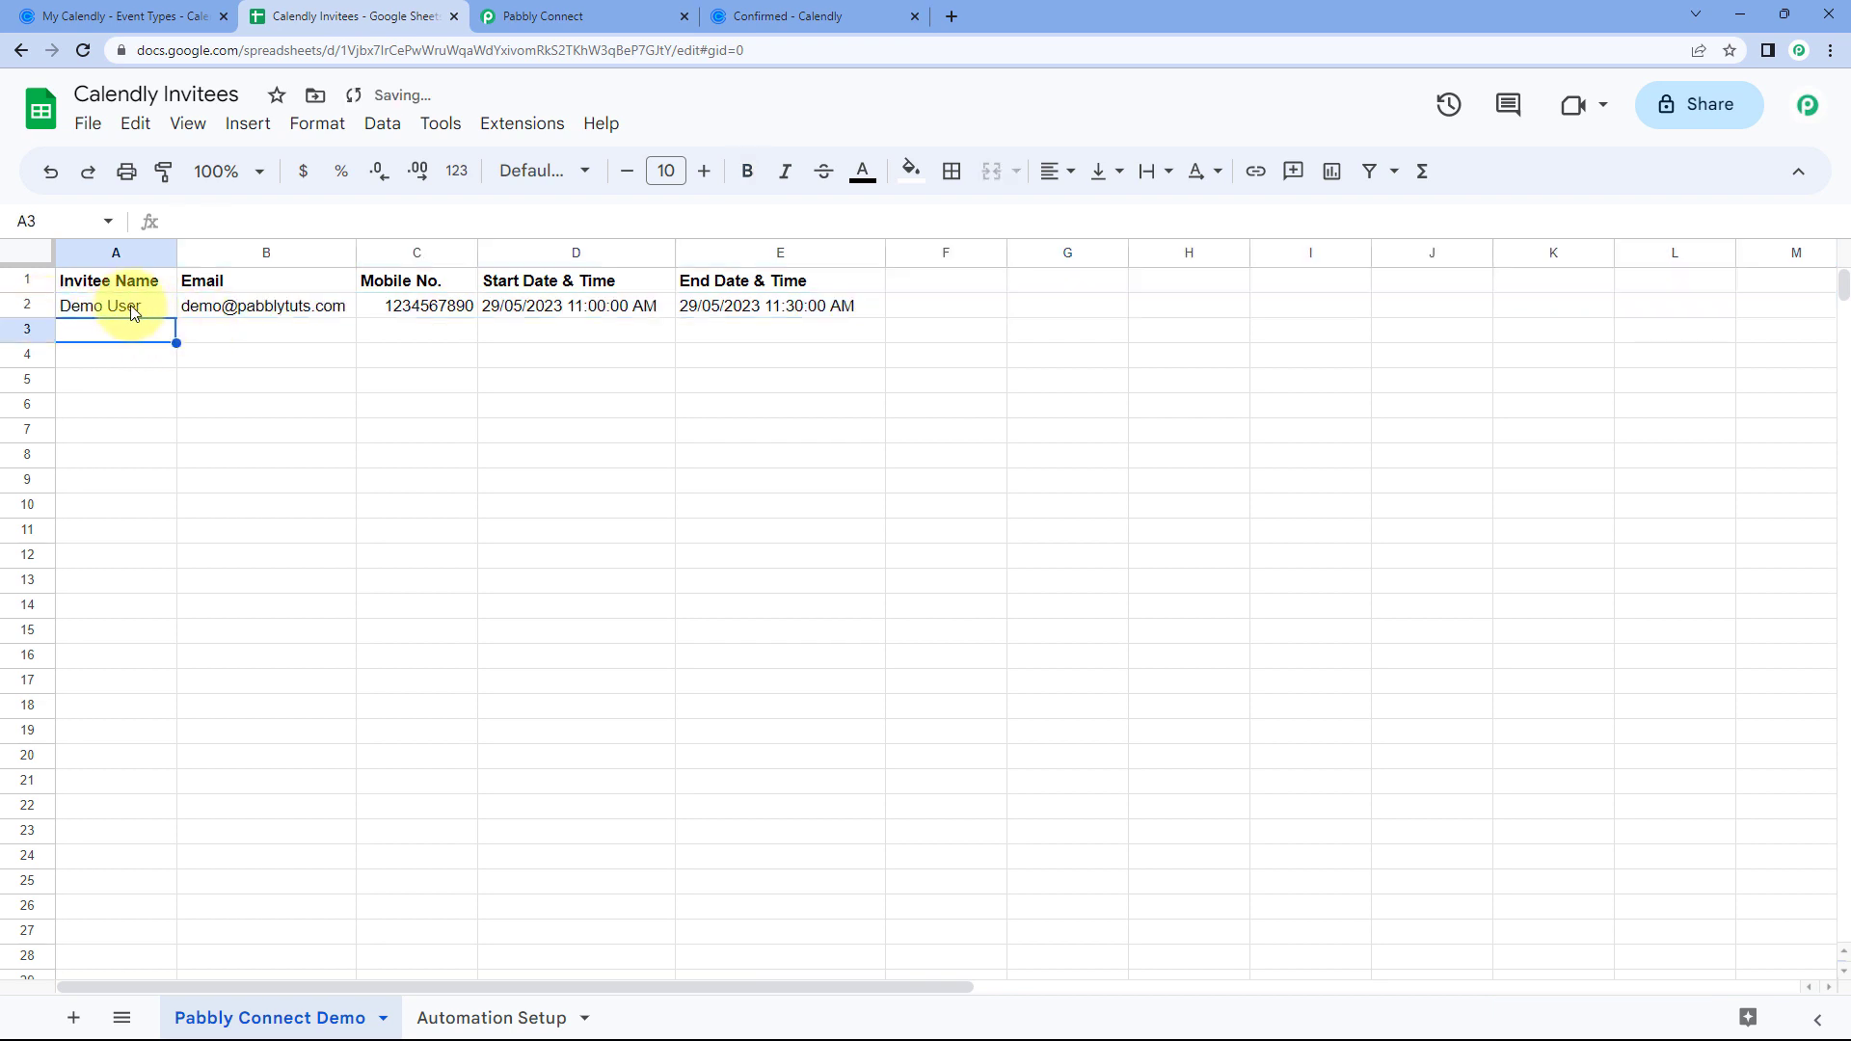
- Compare the Calendly booking confirmation with each cell of the new invitee row in the Pabbly Connect Demo sheet
click(797, 16)
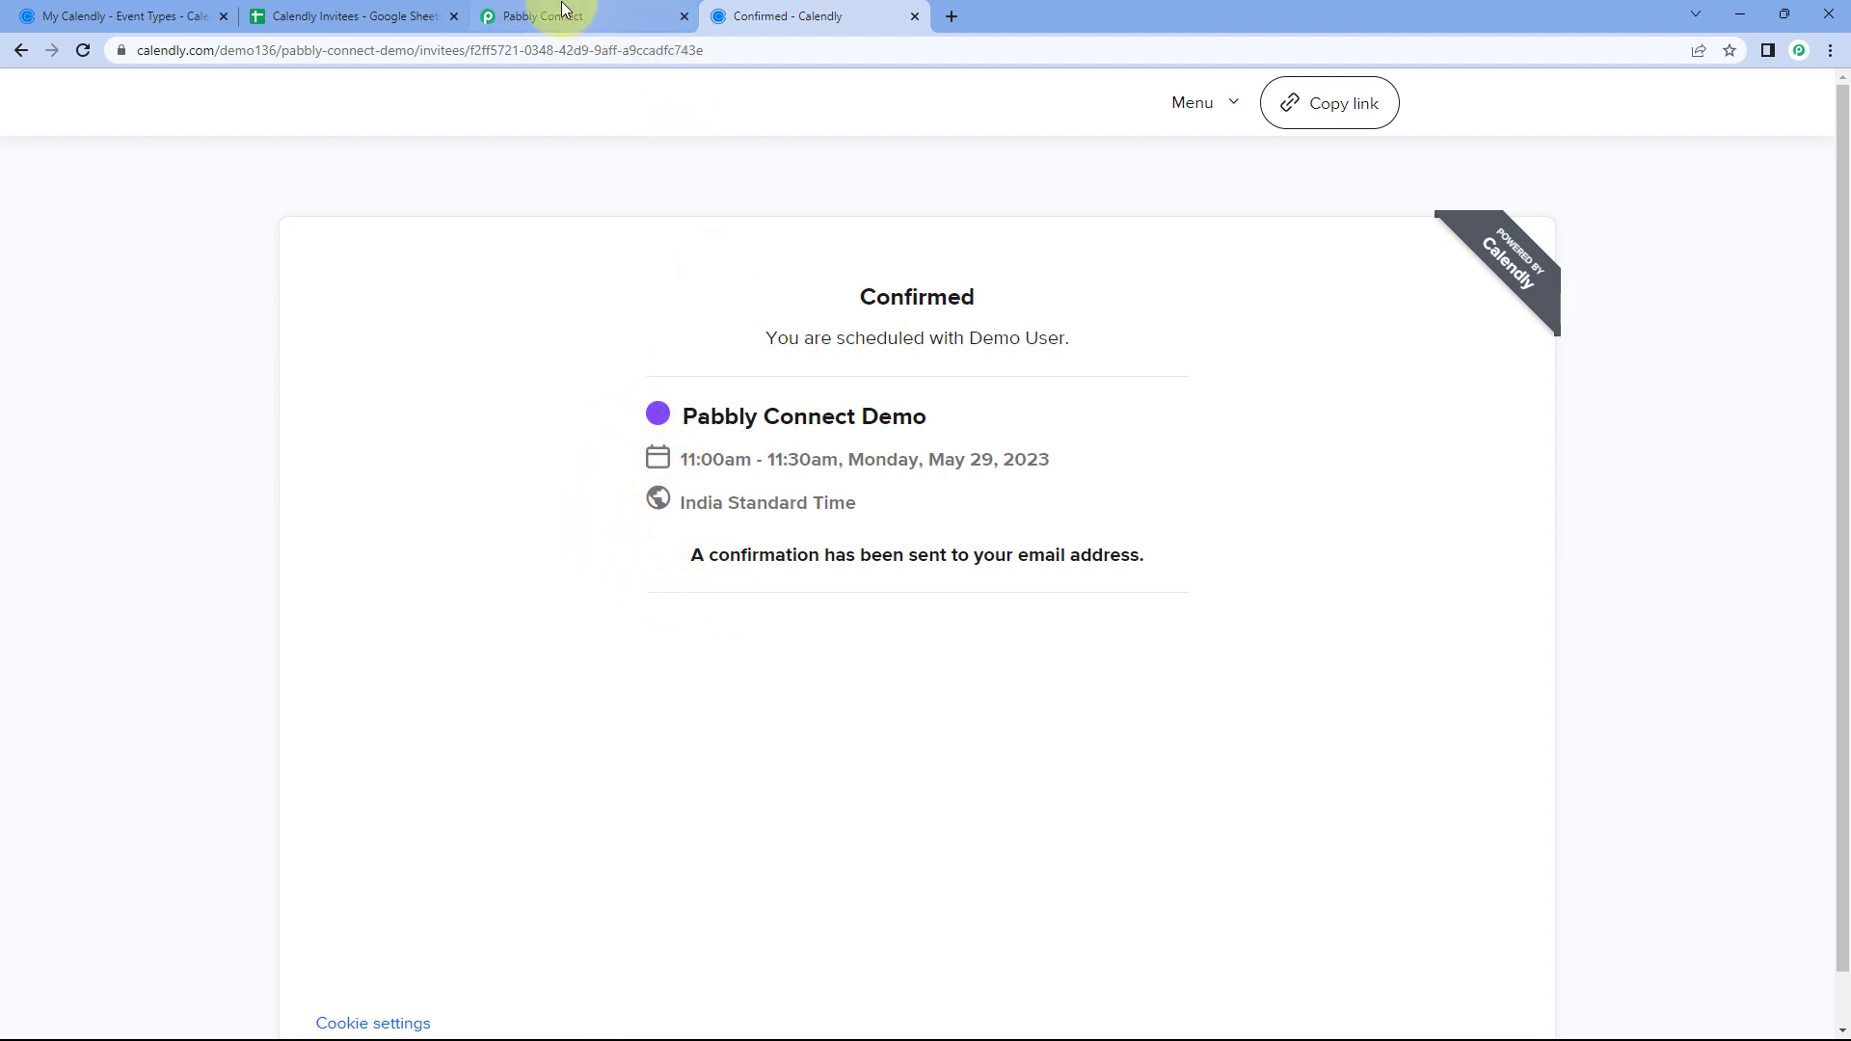
click(405, 17)
click(142, 311)
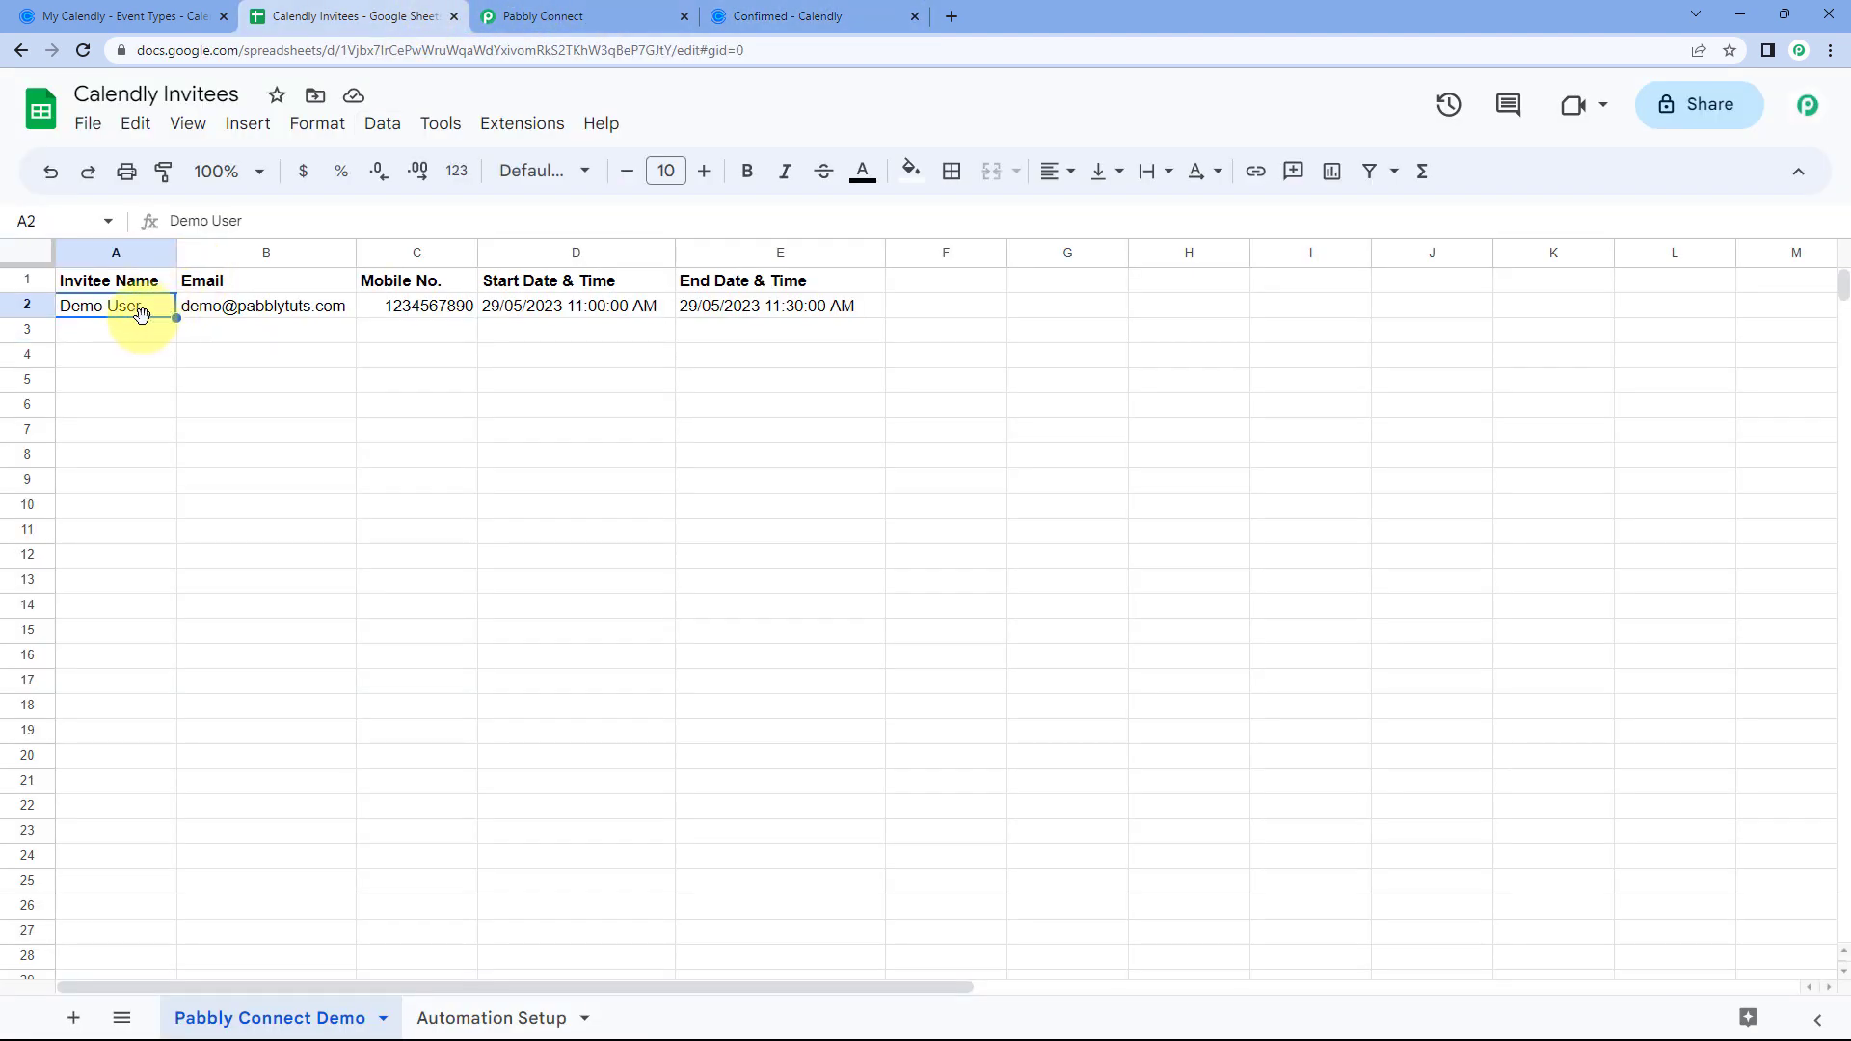
click(306, 322)
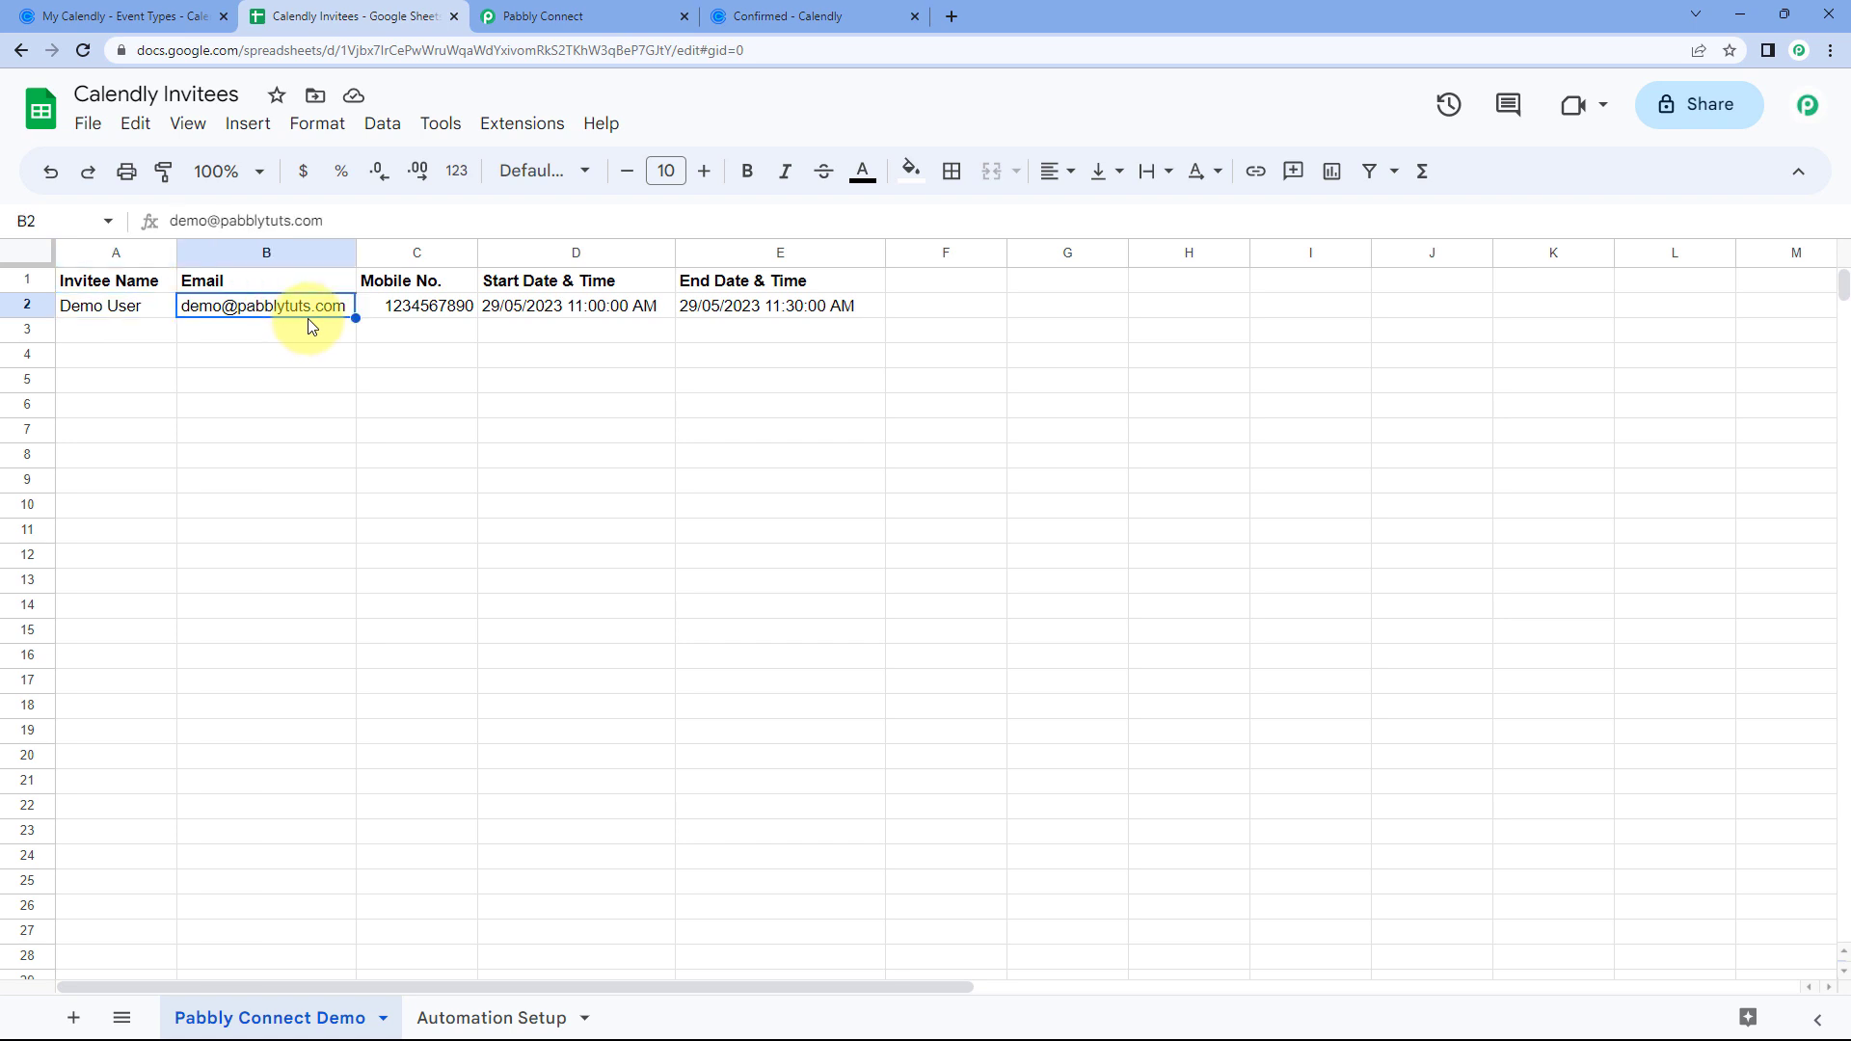
click(405, 324)
click(516, 313)
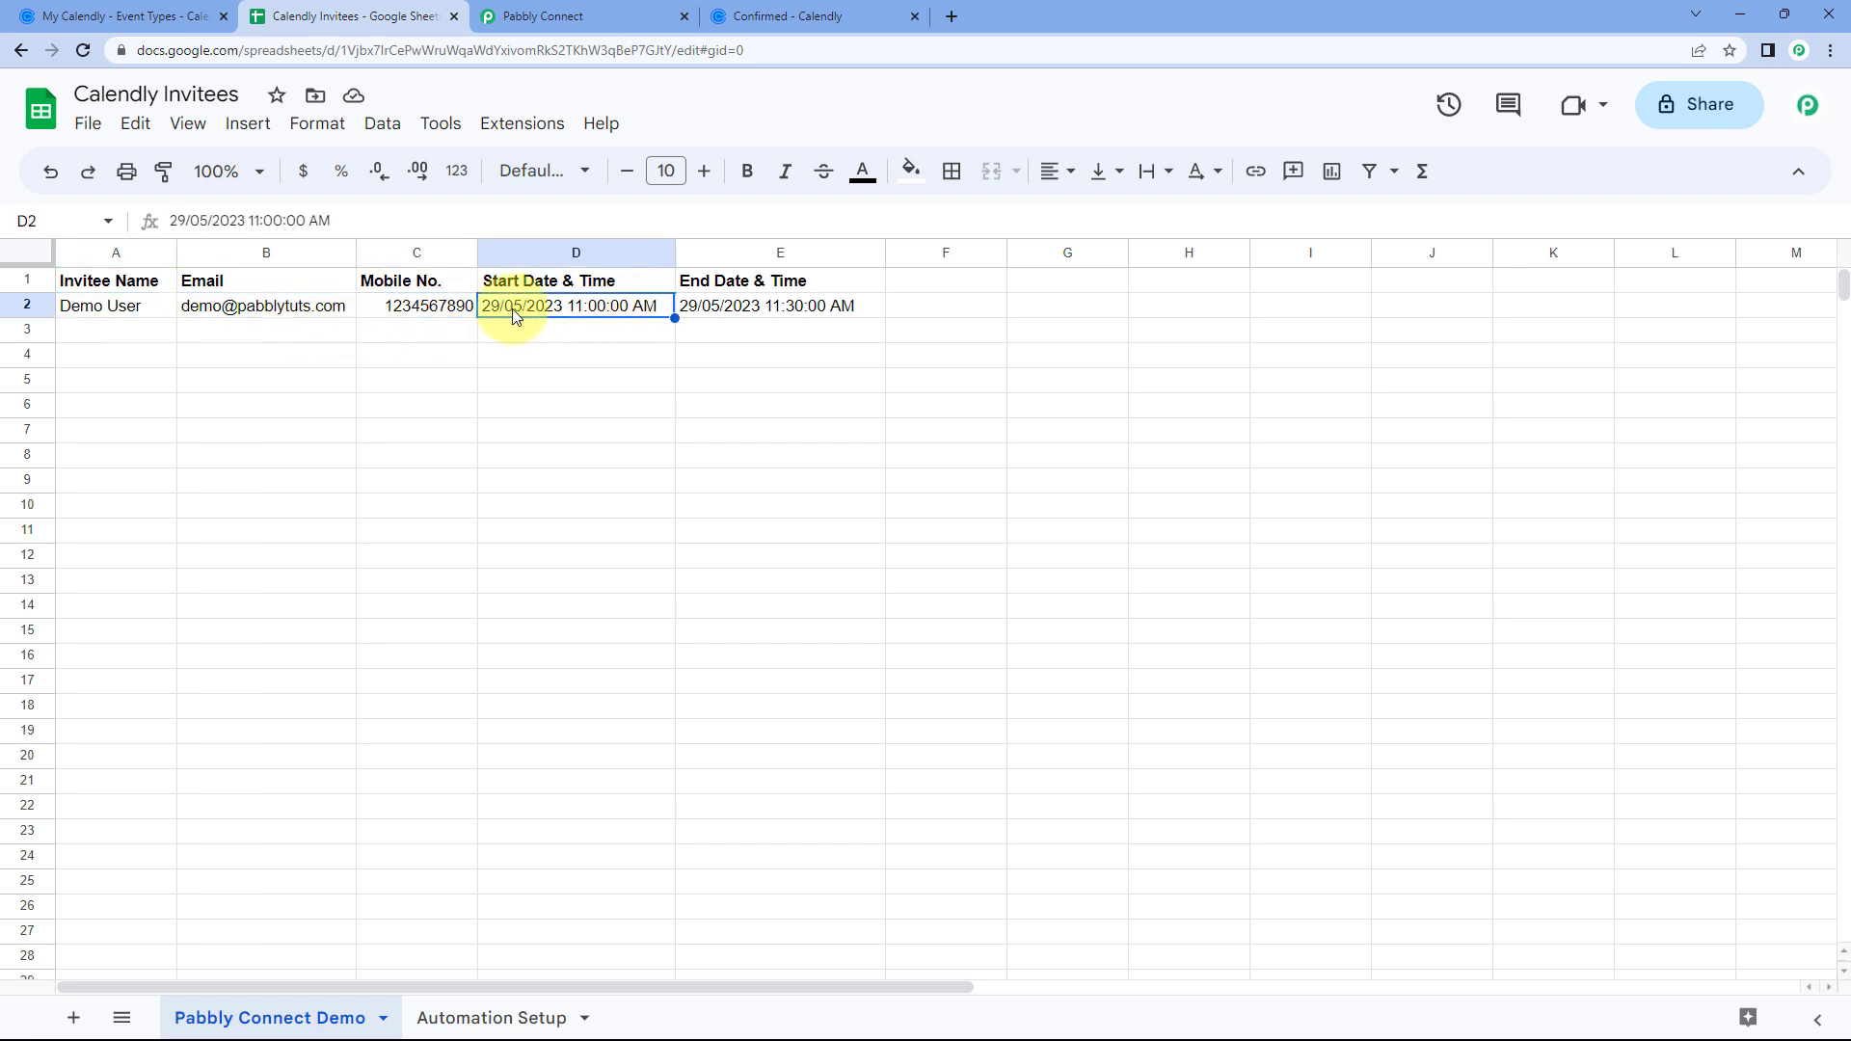
click(771, 307)
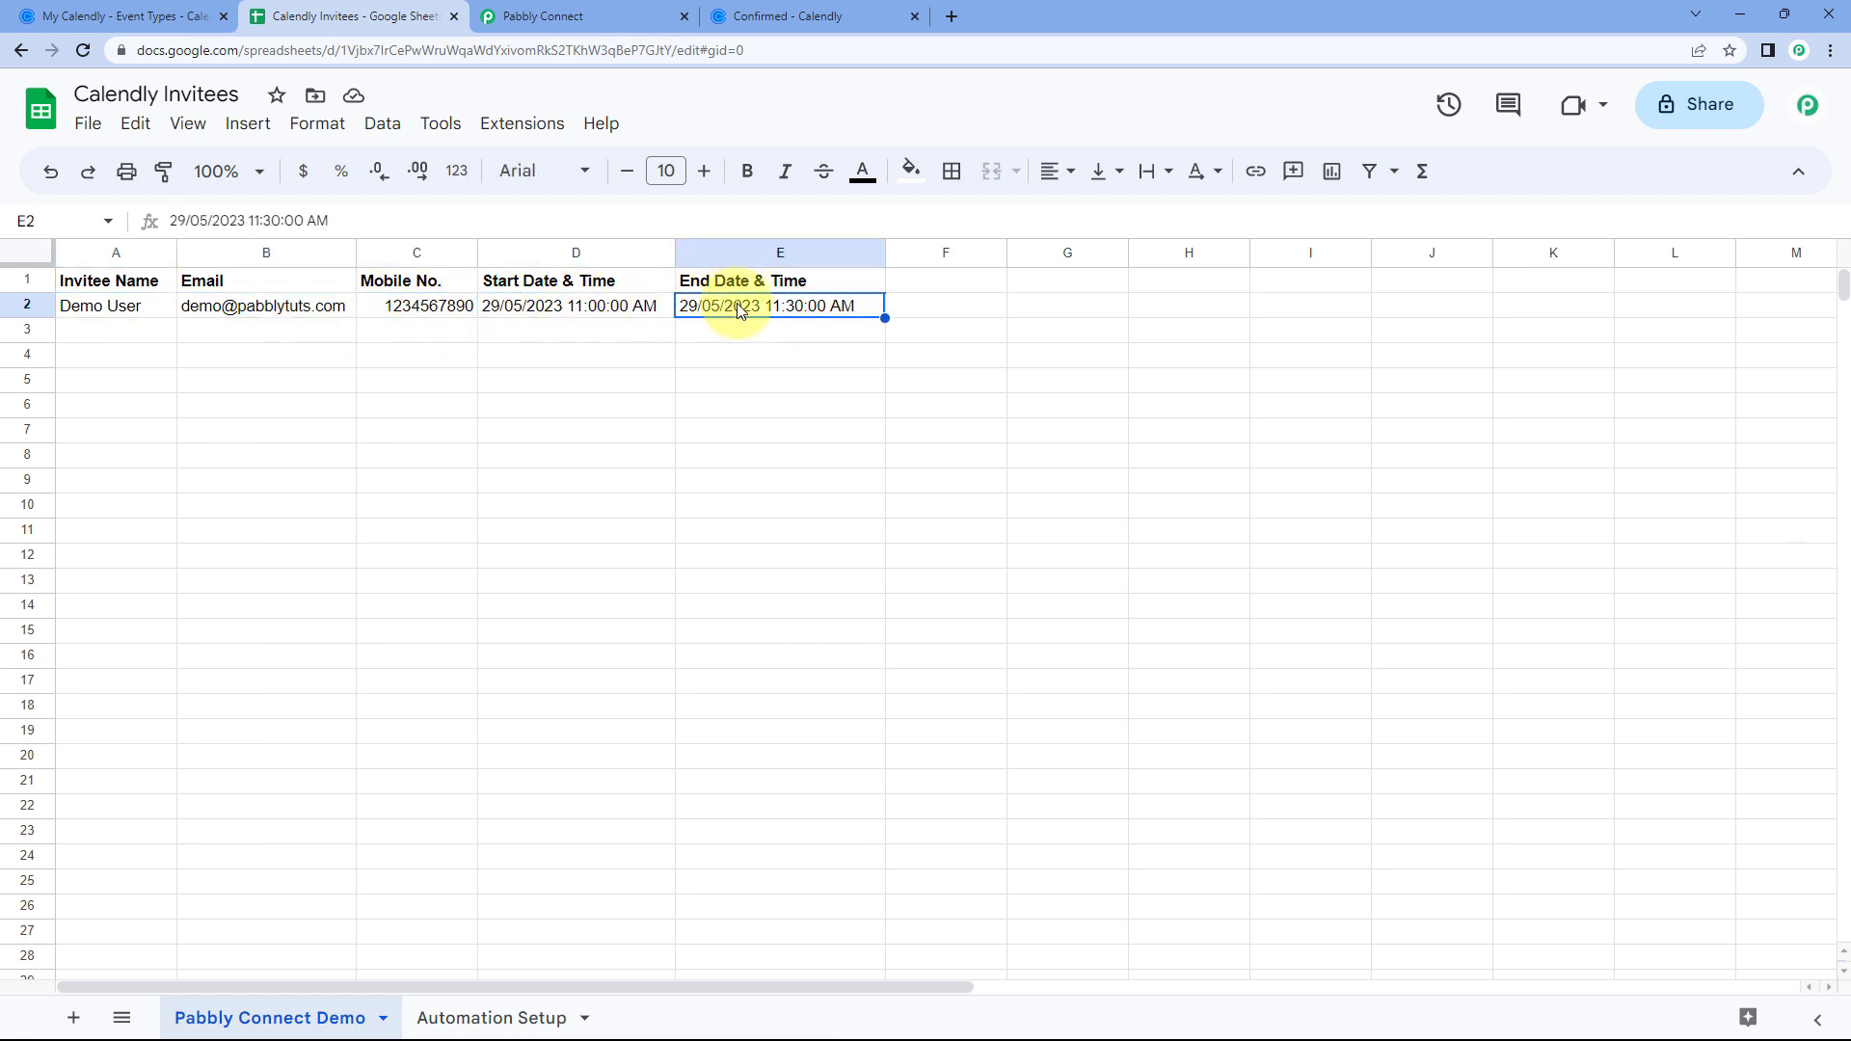
- Switch to Pabbly Connect, collapse the Google Sheets action and Calendly trigger, and look over the whole workflow
click(590, 16)
scroll(1543, 278, up, 6)
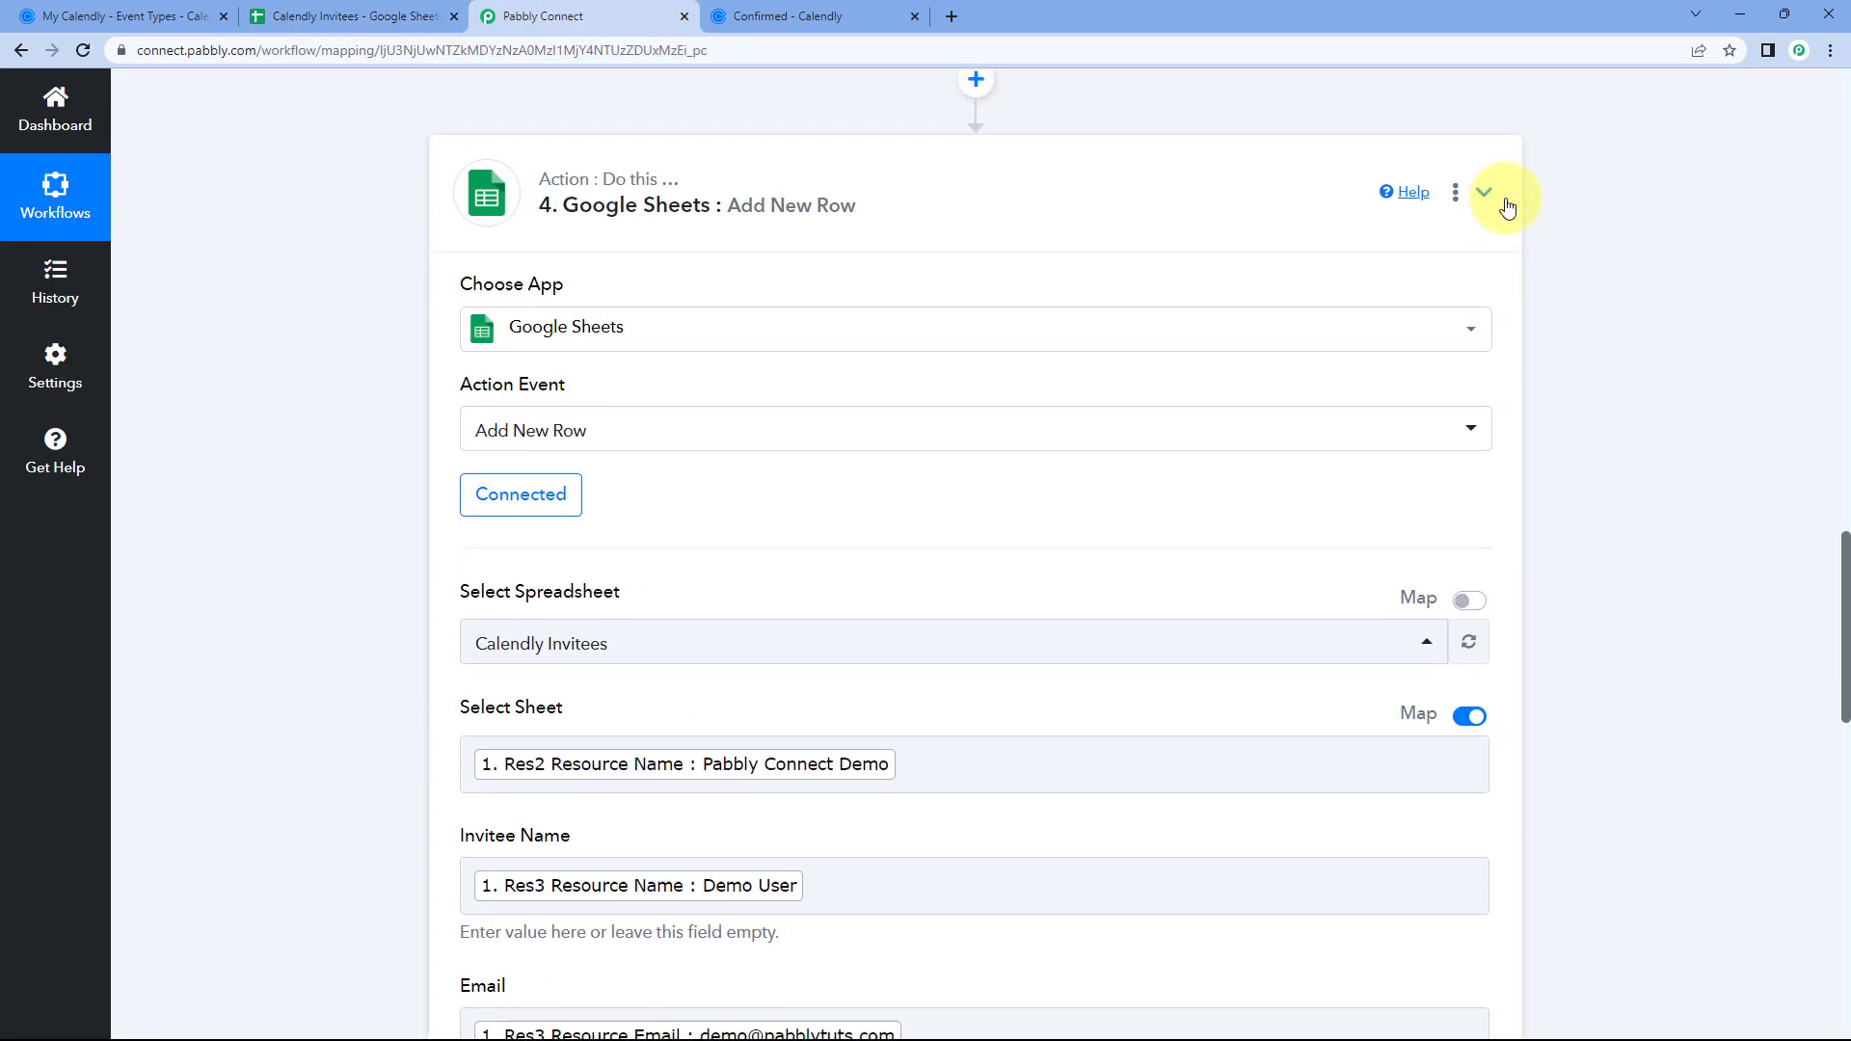
click(1490, 198)
scroll(1513, 289, up, 15)
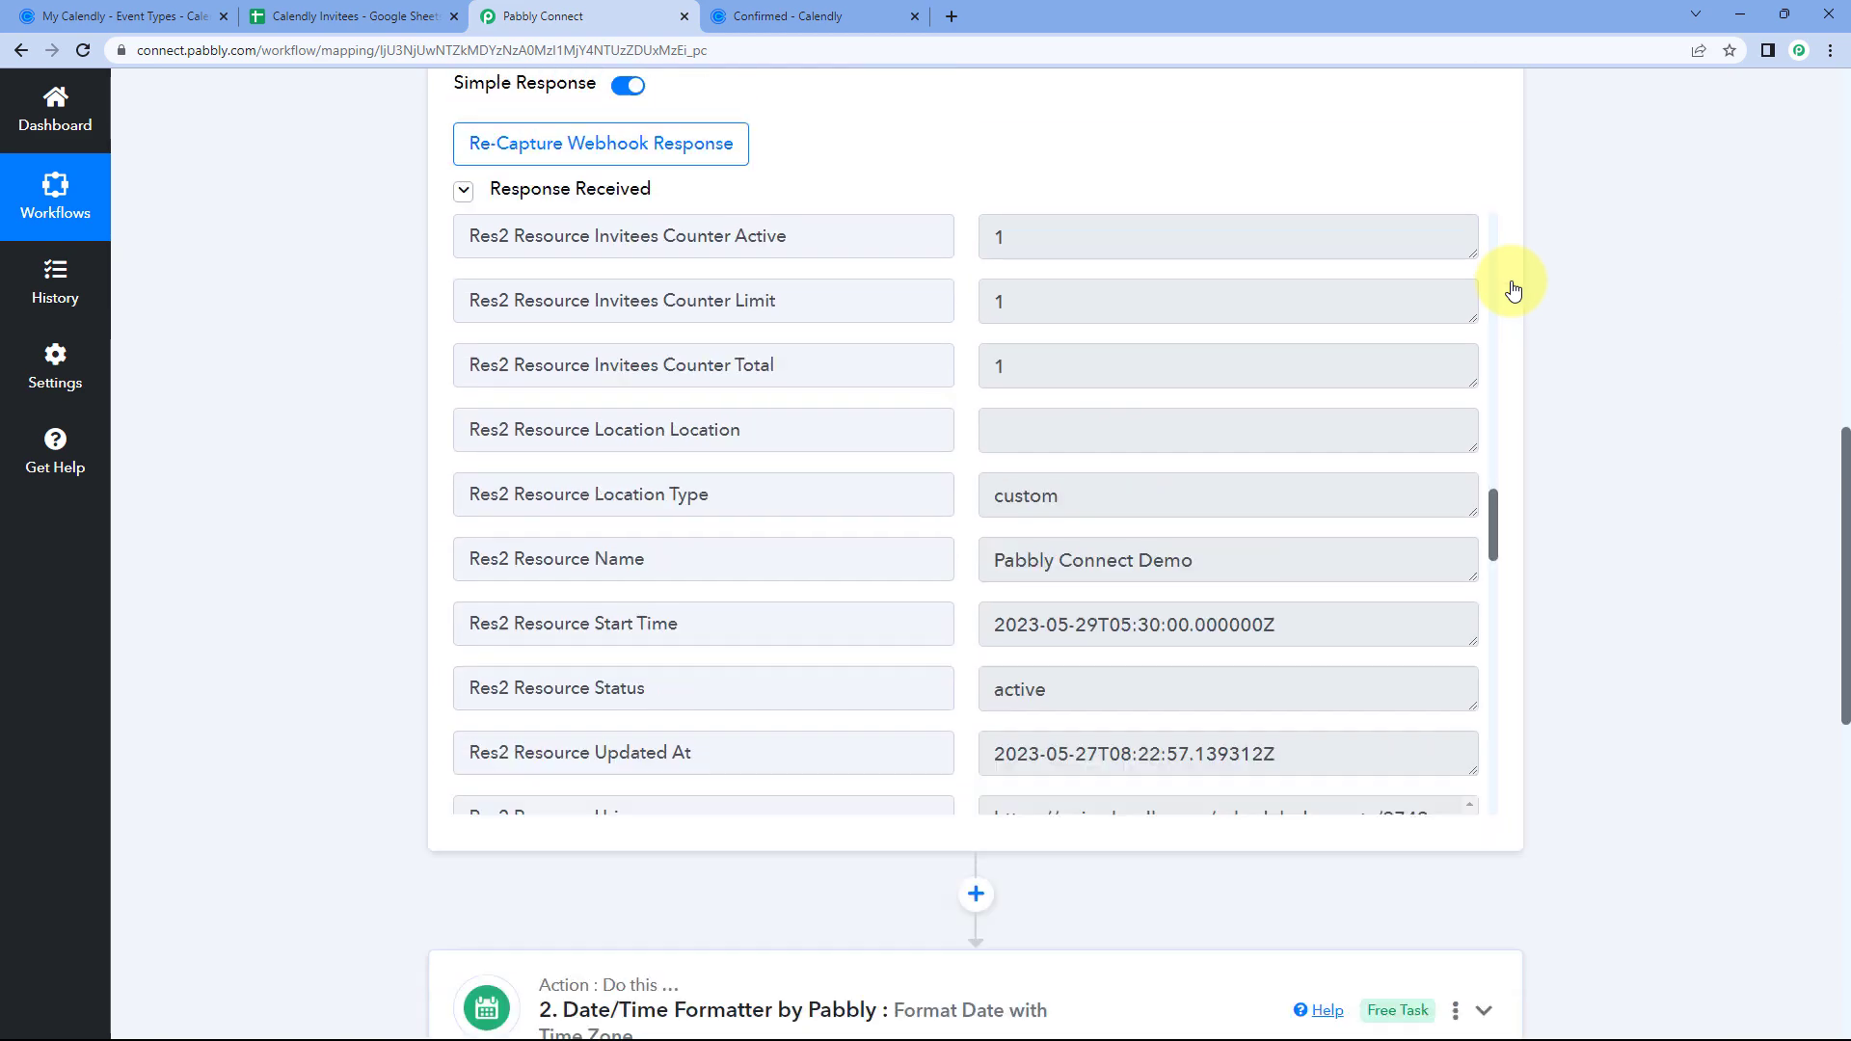
scroll(887, 258, up, 1)
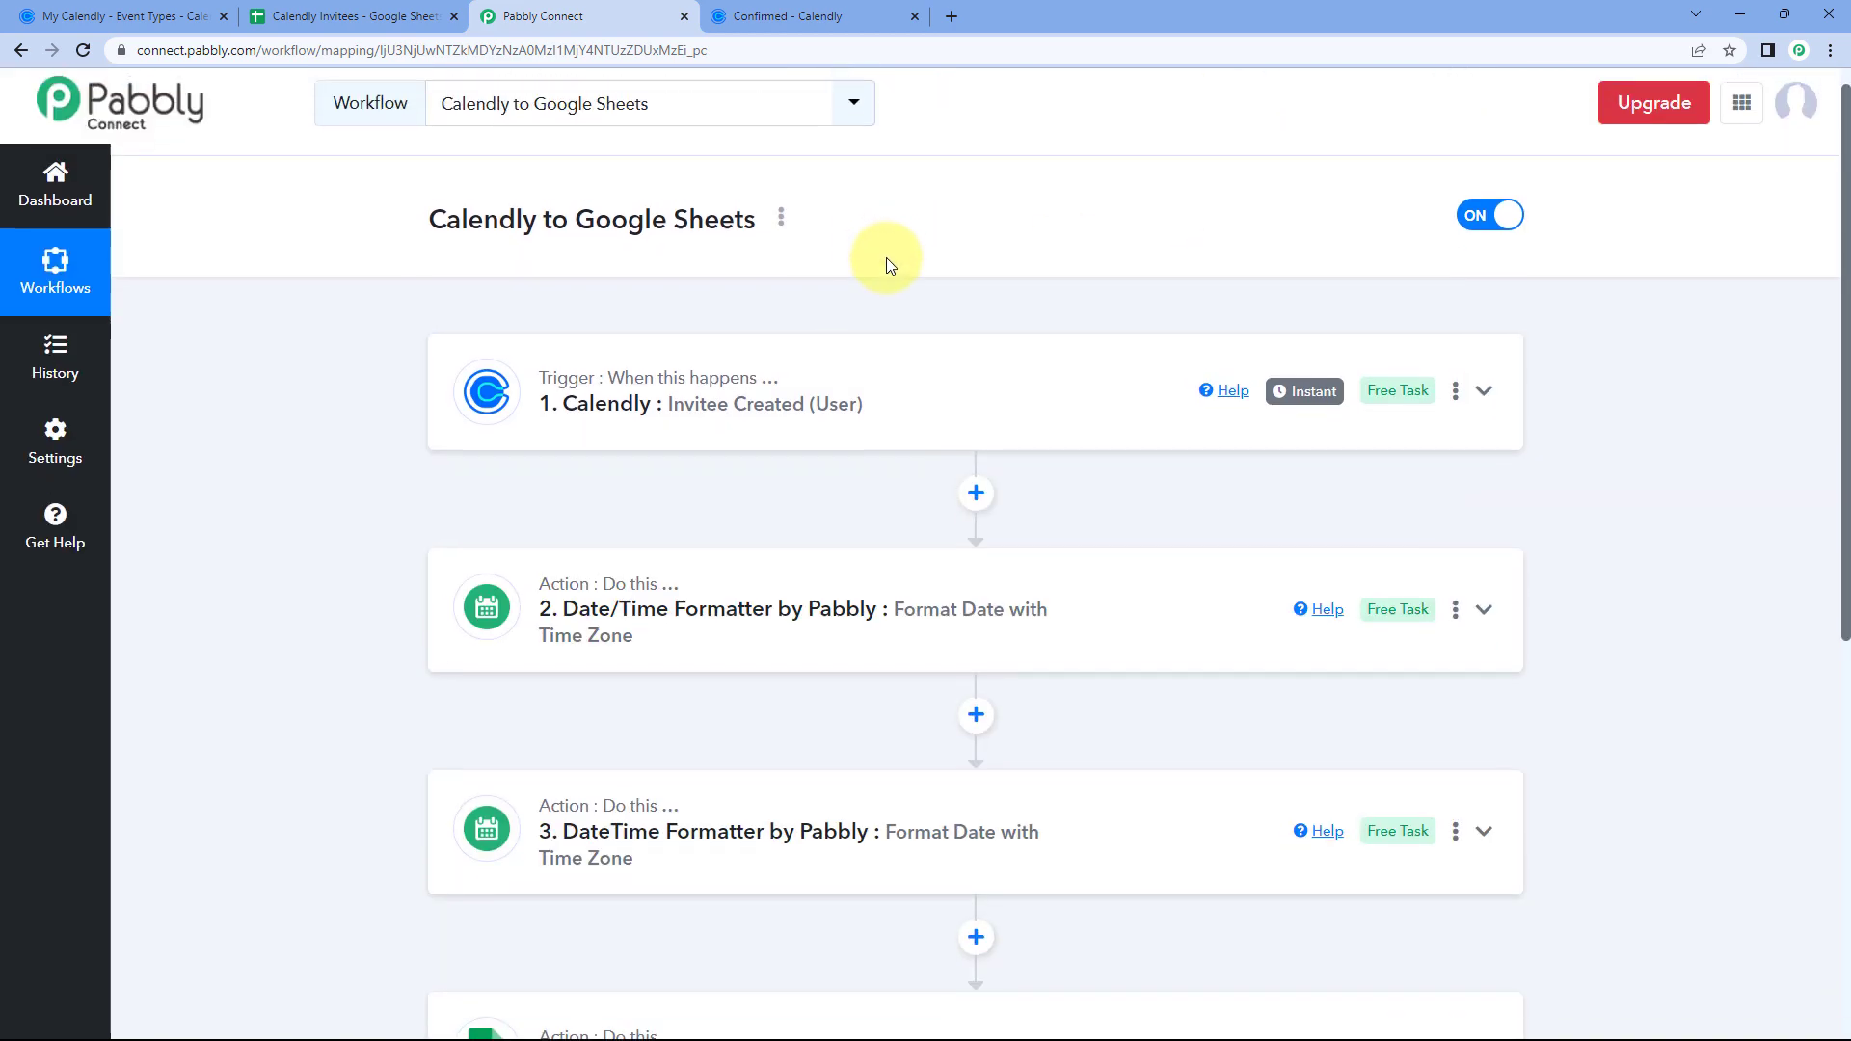
scroll(887, 257, down, 2)
scroll(782, 239, up, 2)
- Check the event type name on the Calendly confirmation against the matching Google Sheet tab and the workflow
click(835, 14)
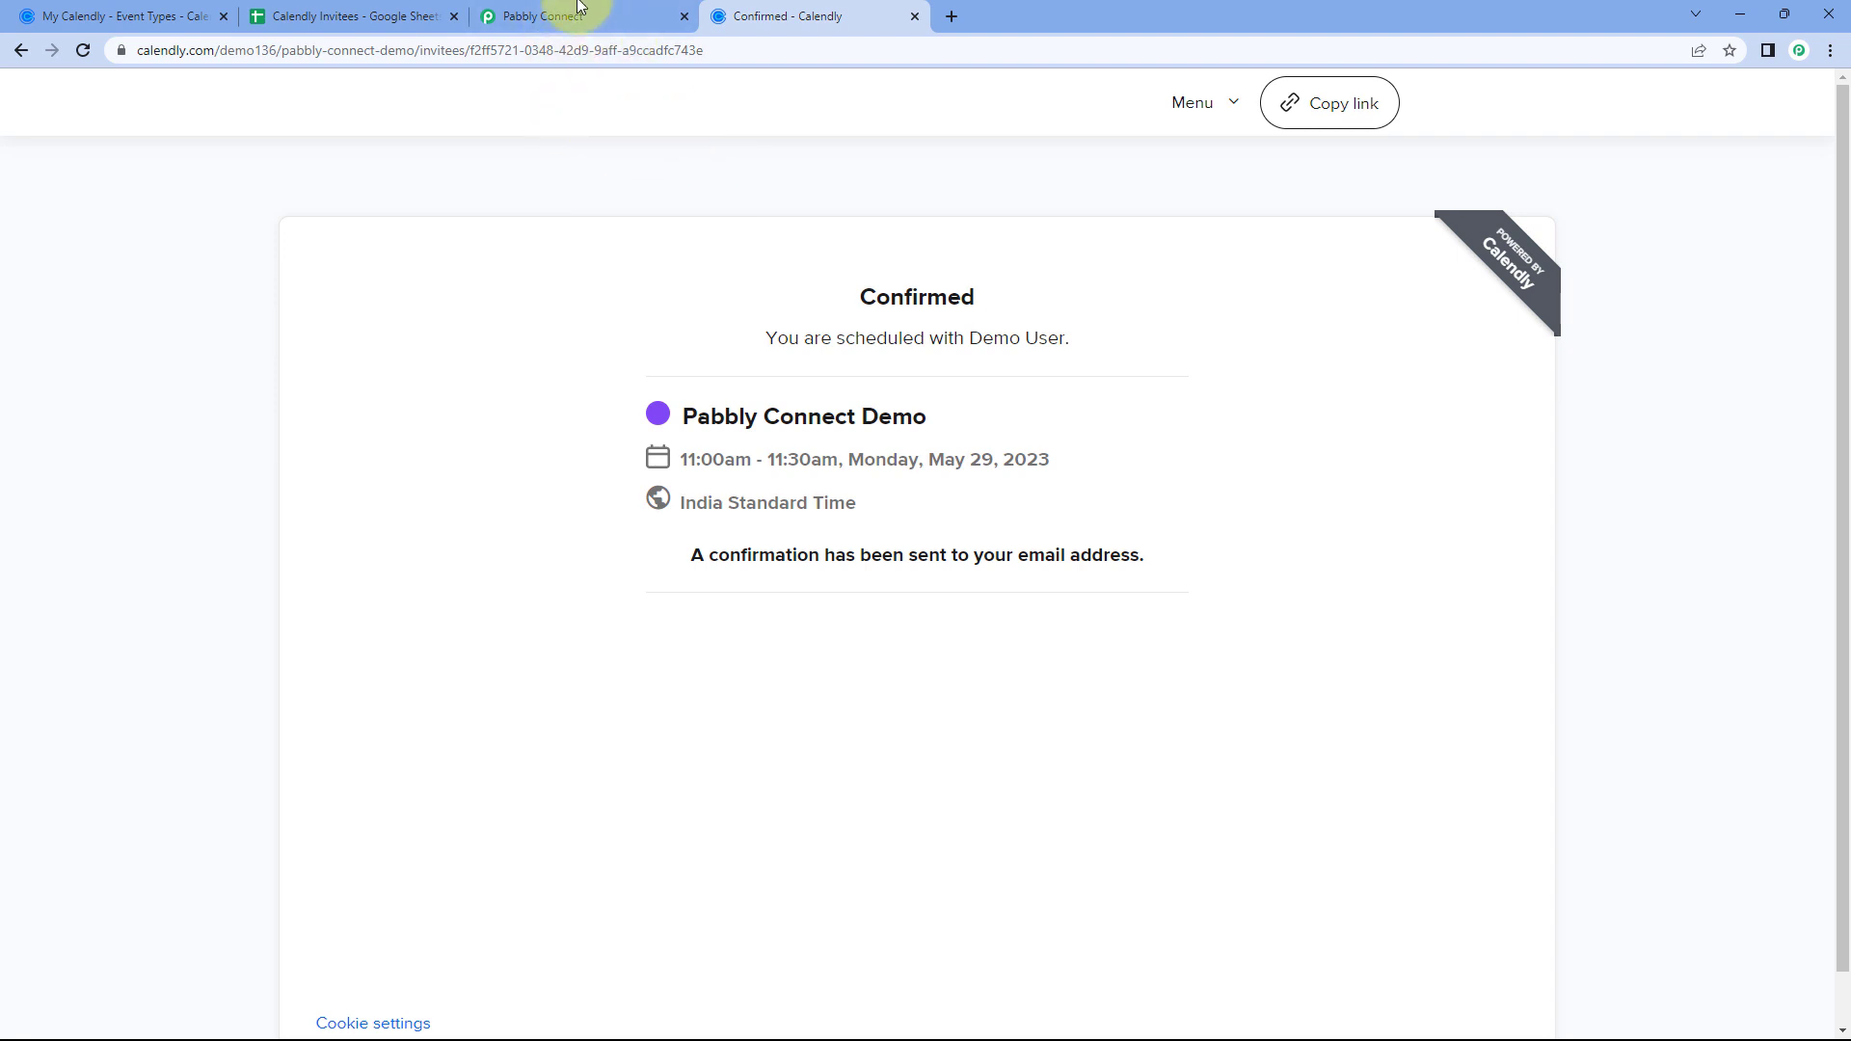
drag(675, 416, 922, 420)
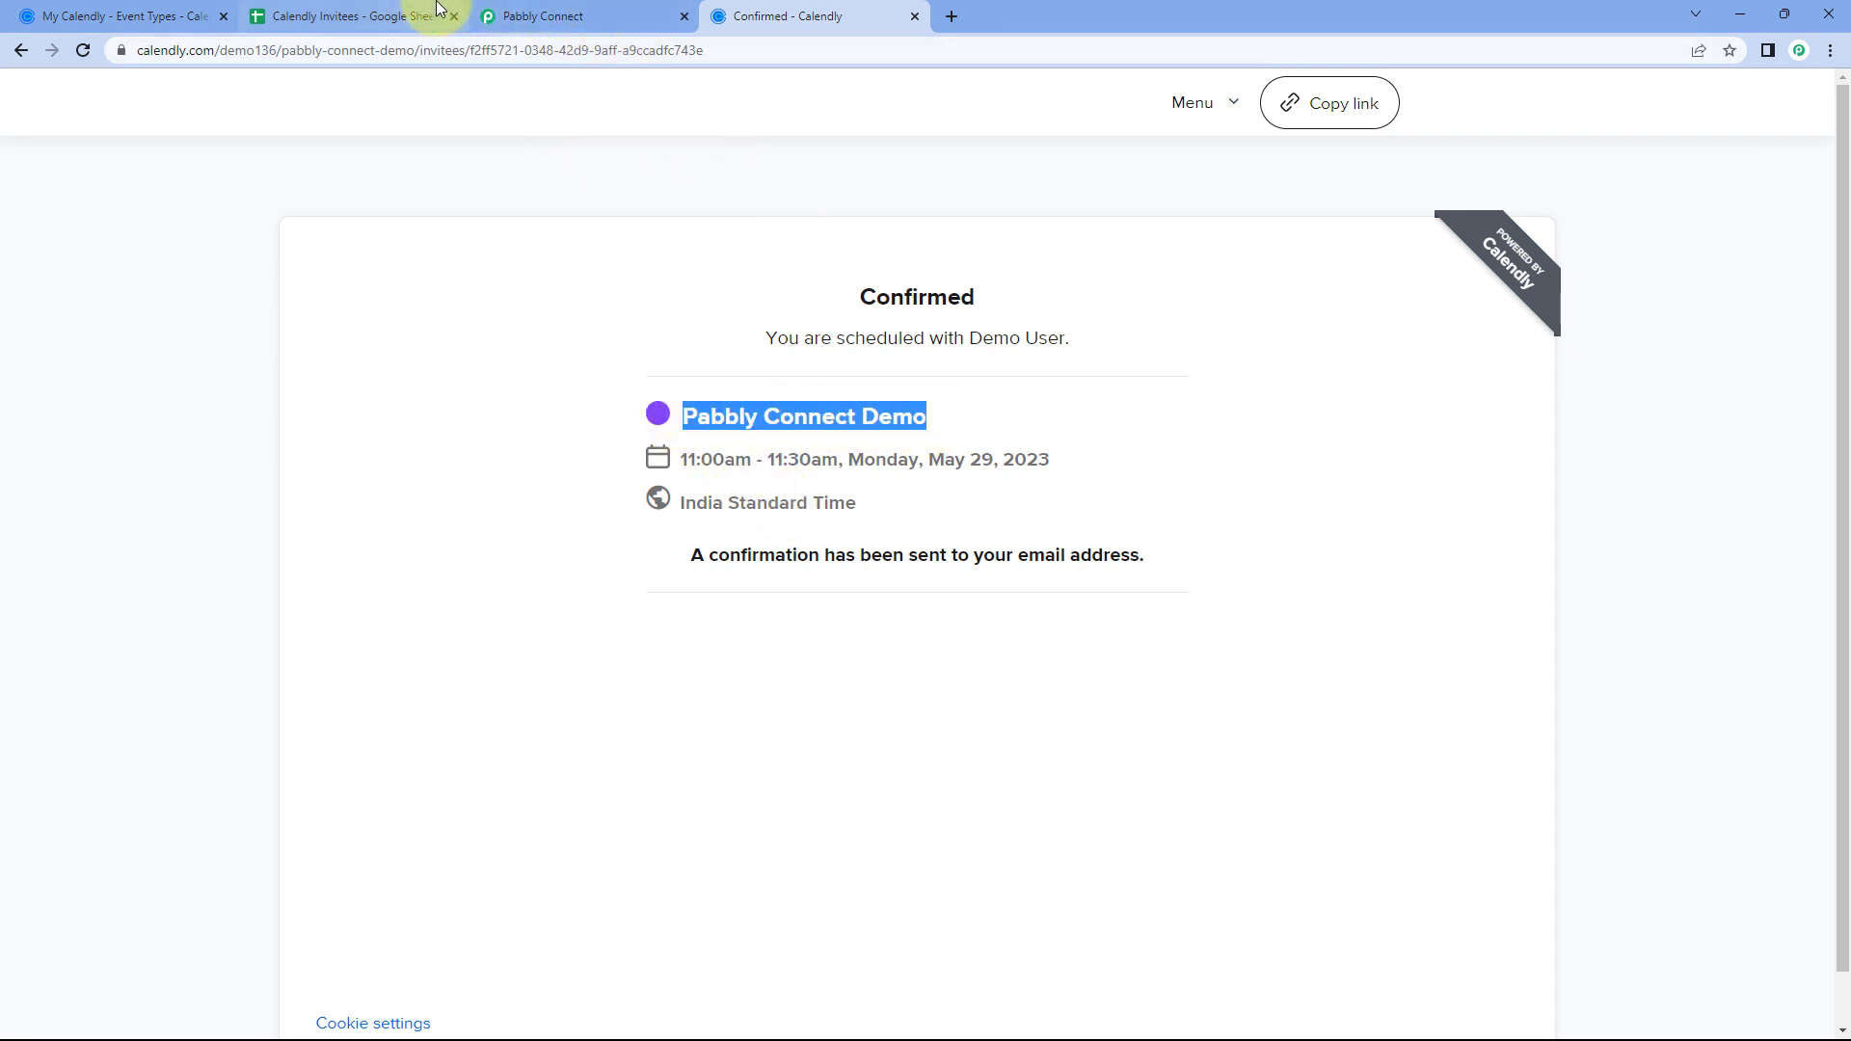
click(410, 16)
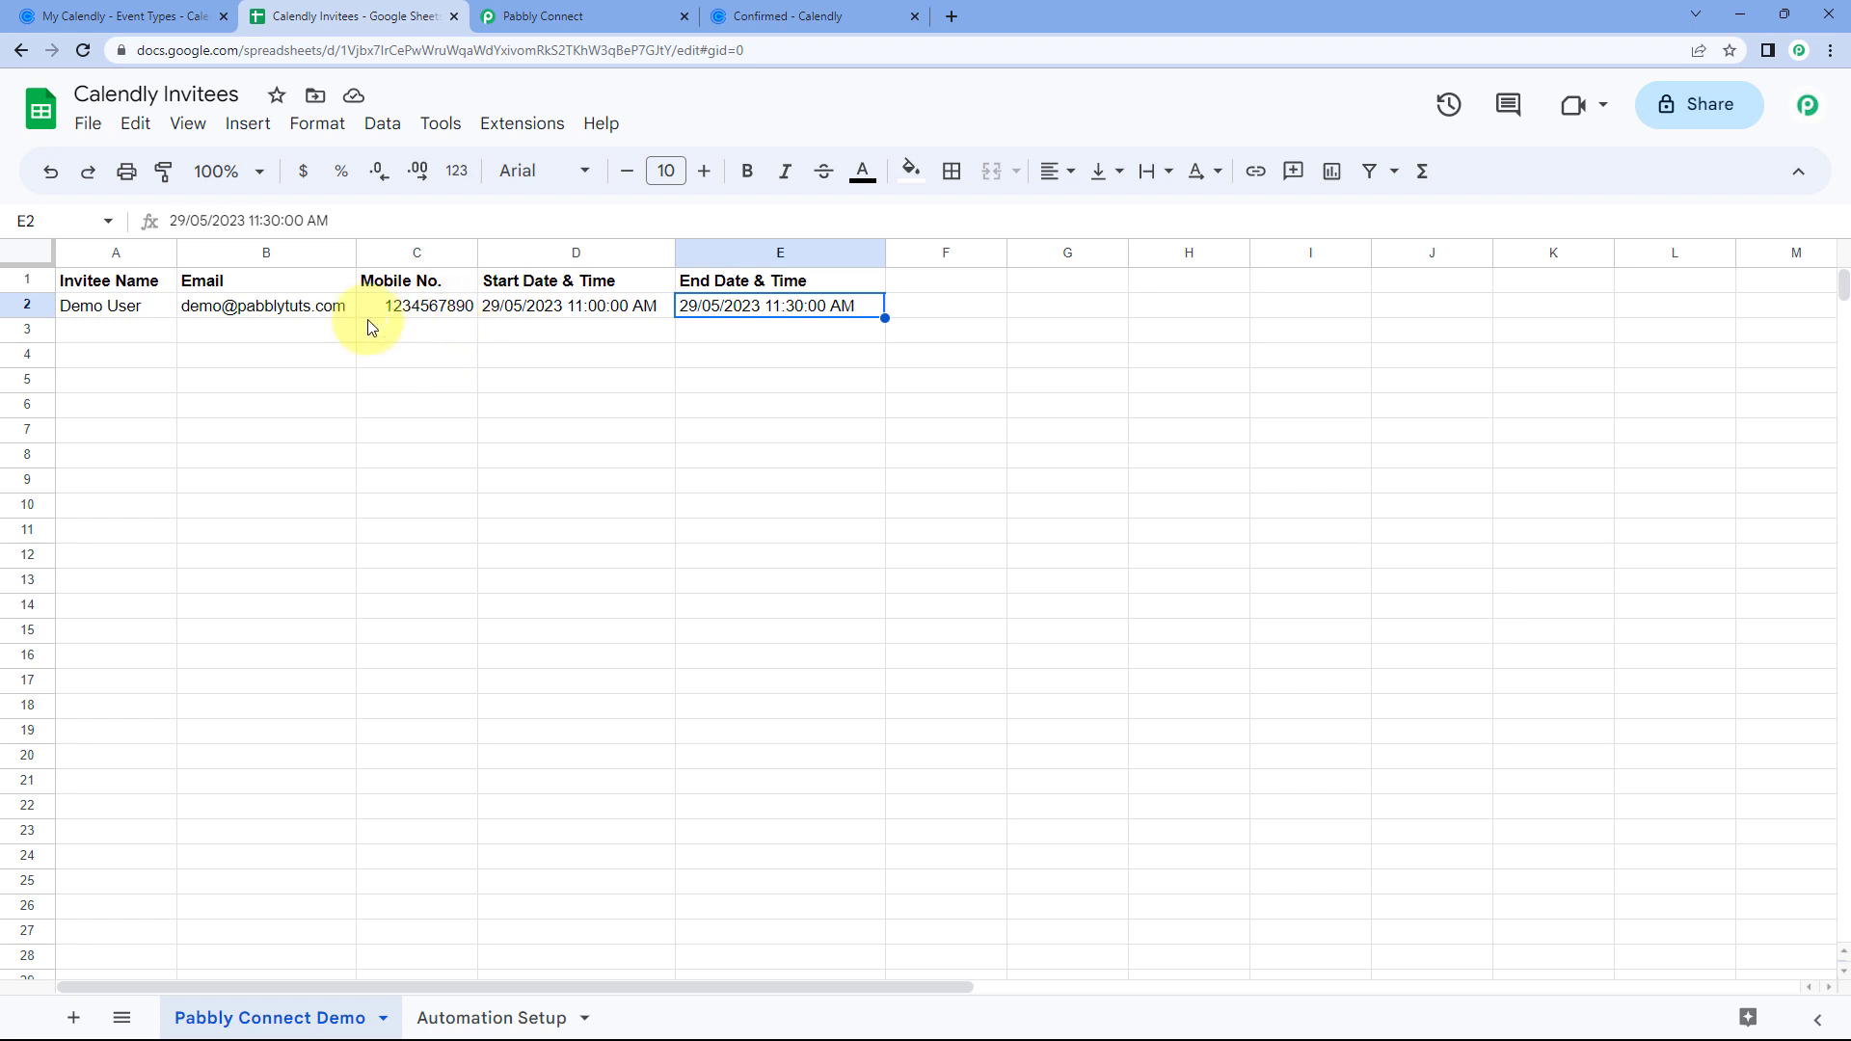
click(605, 10)
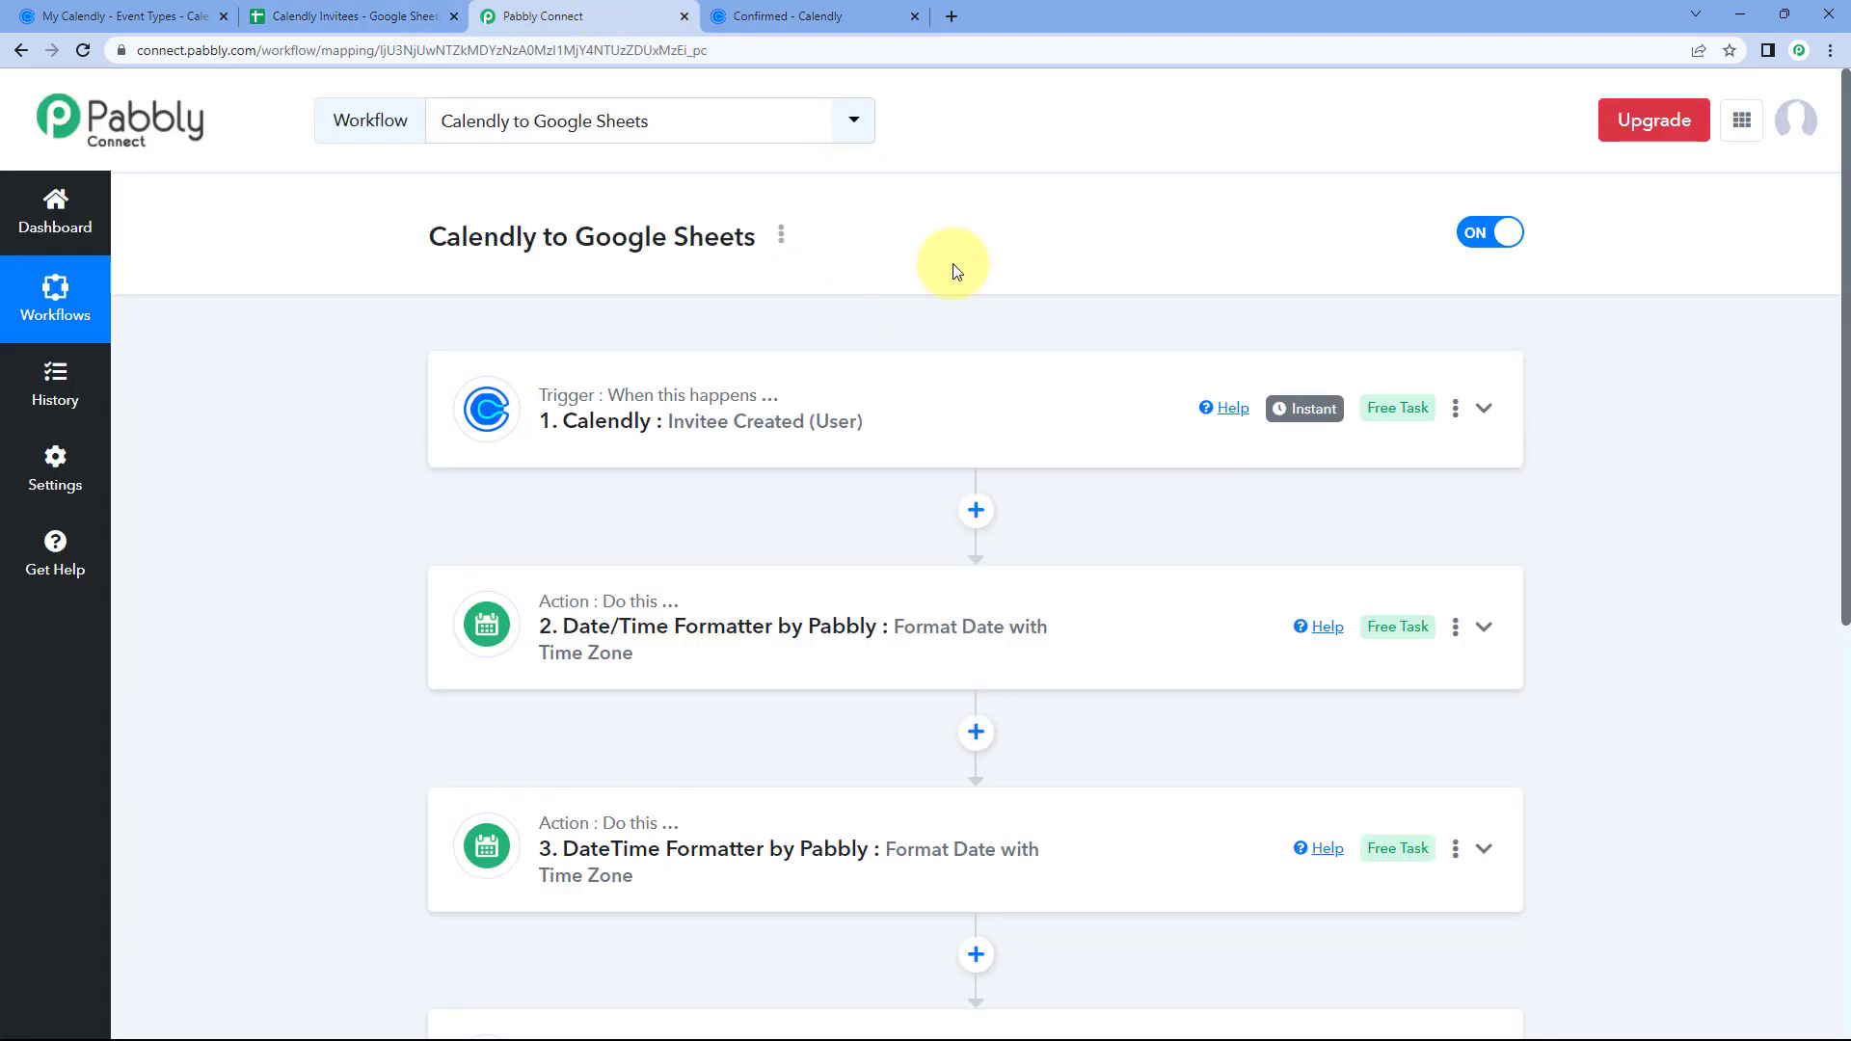
click(800, 16)
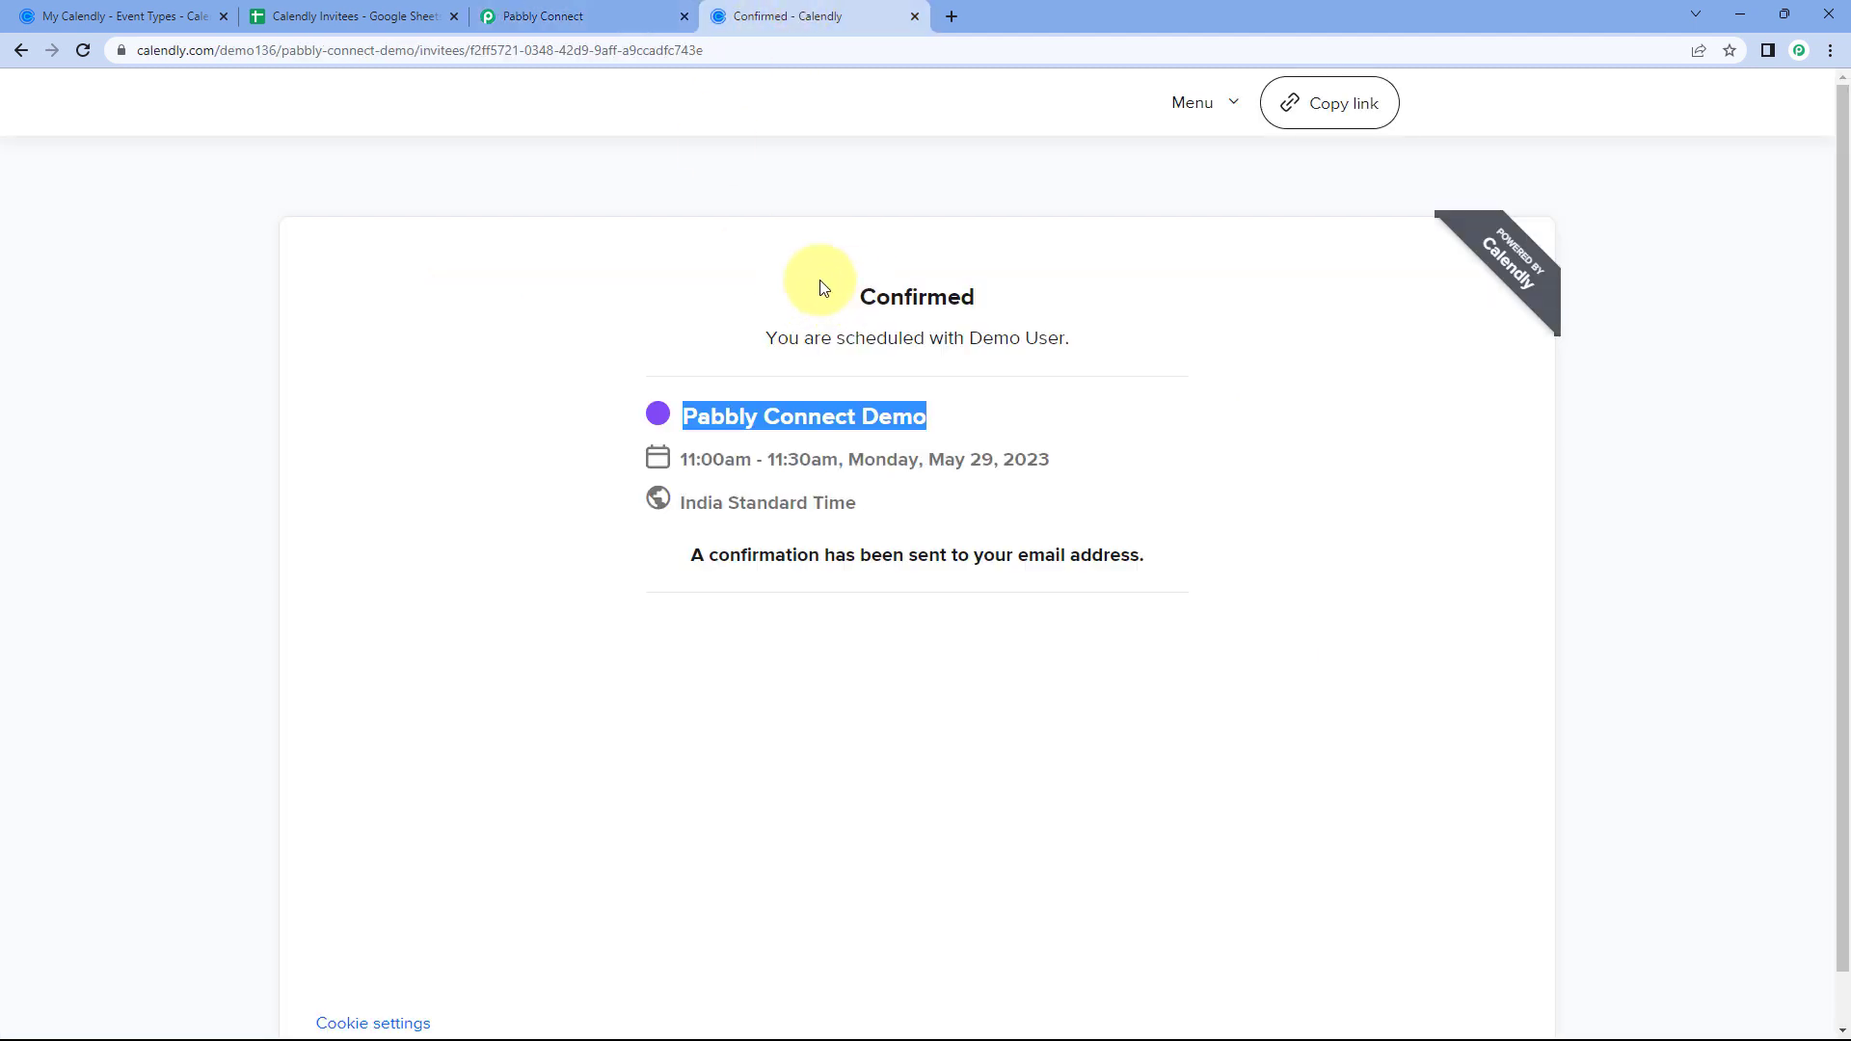
click(695, 416)
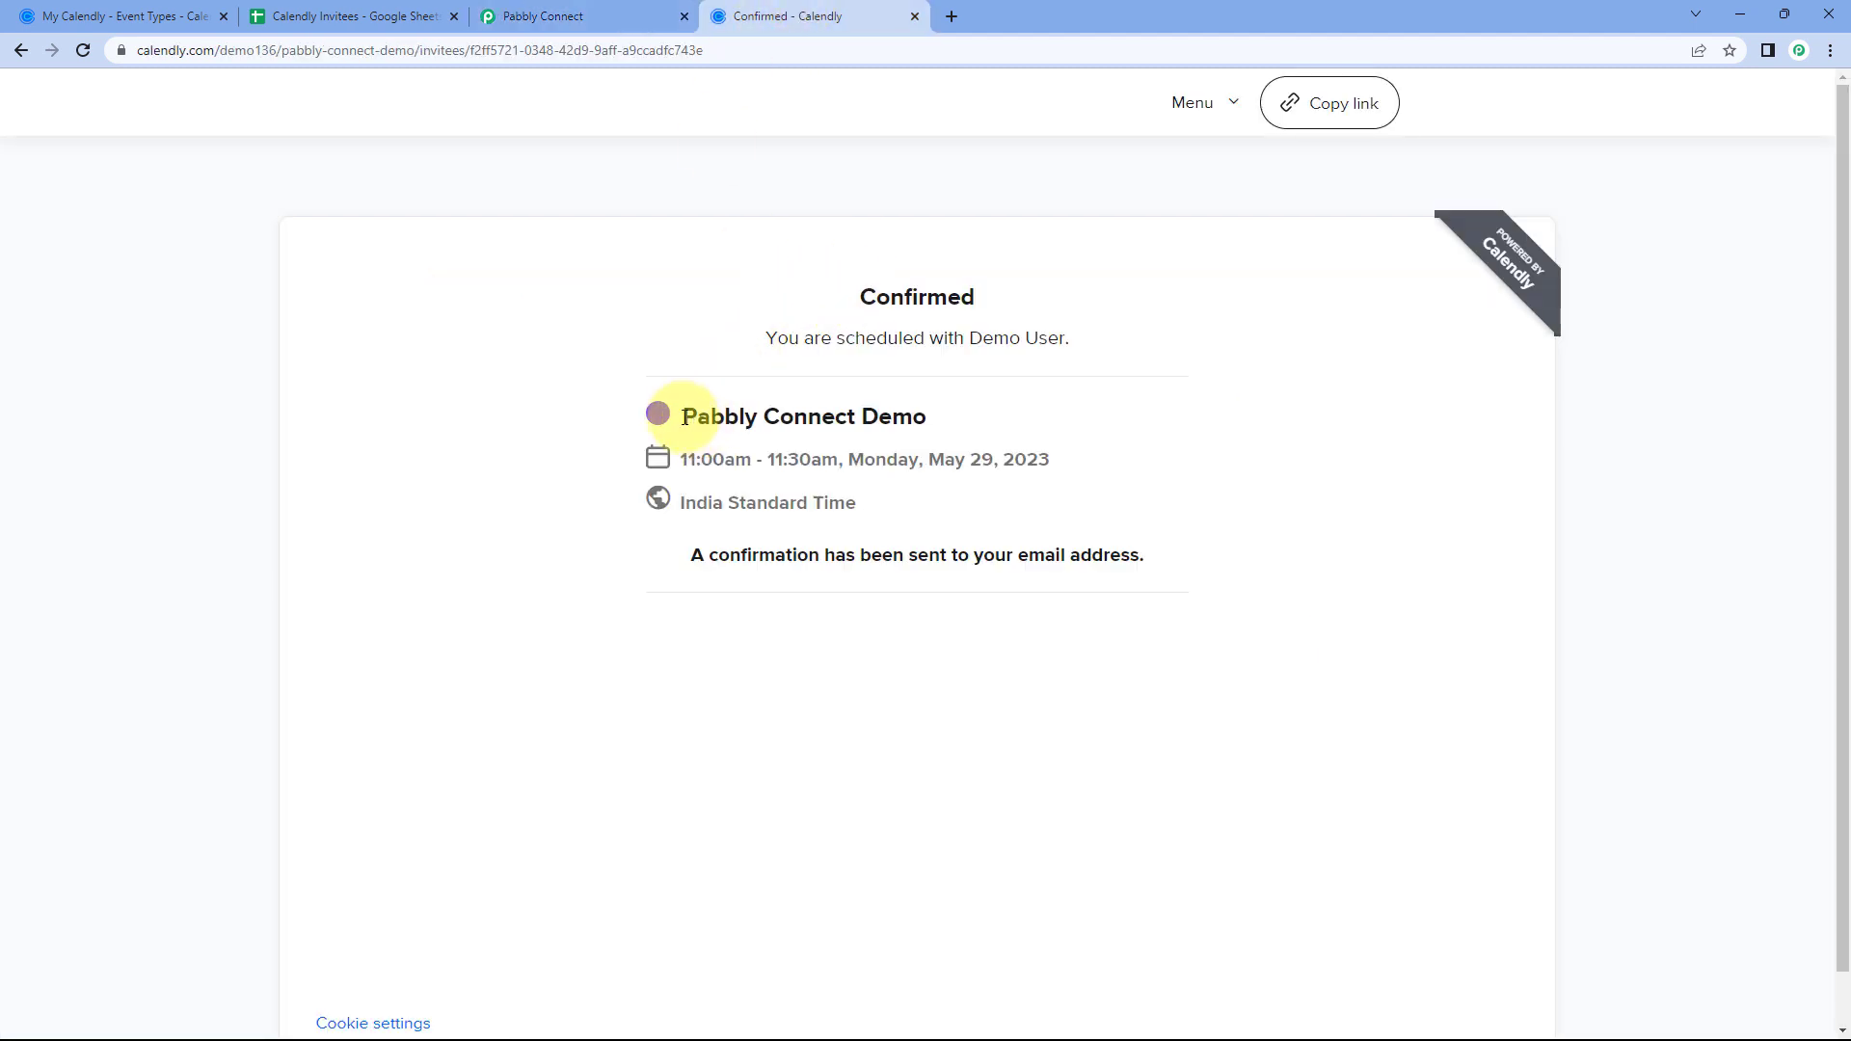
drag(685, 417, 931, 421)
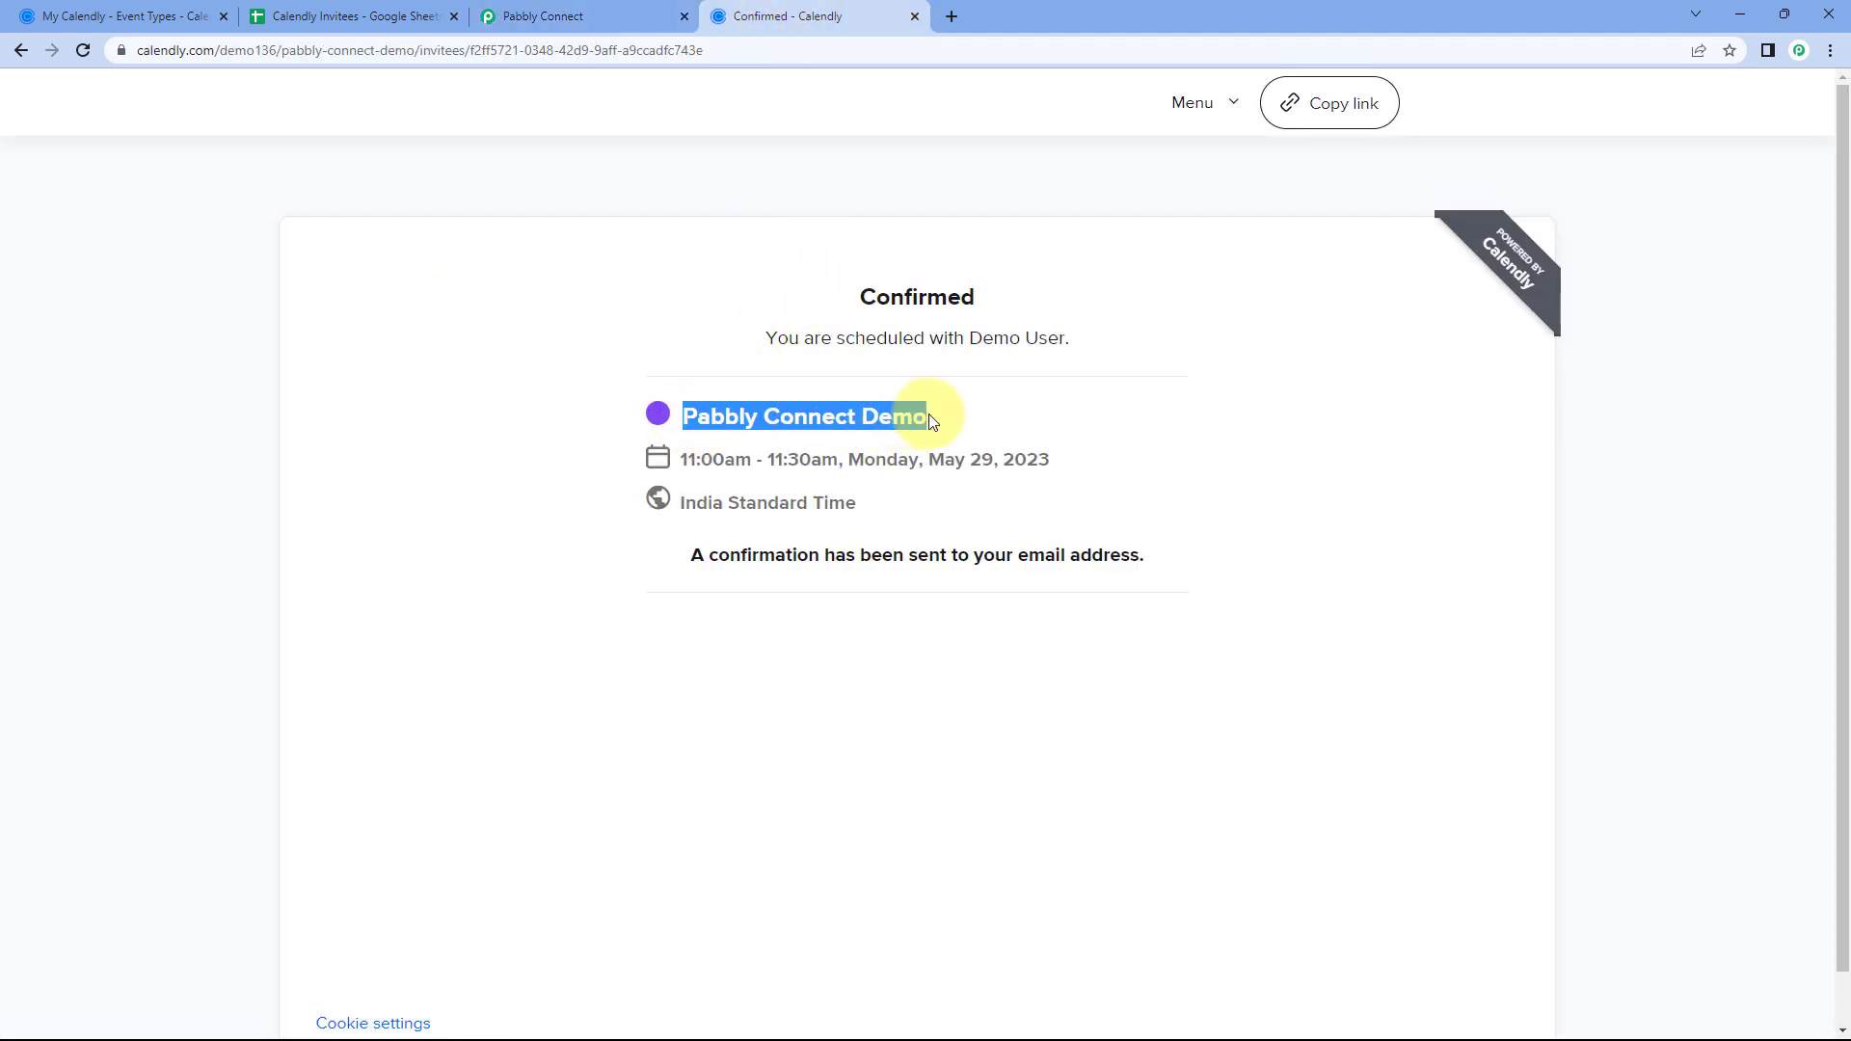
click(660, 369)
- Copy the booking link of the Automation Setup event type in Calendly and open it in a new browser tab
click(87, 17)
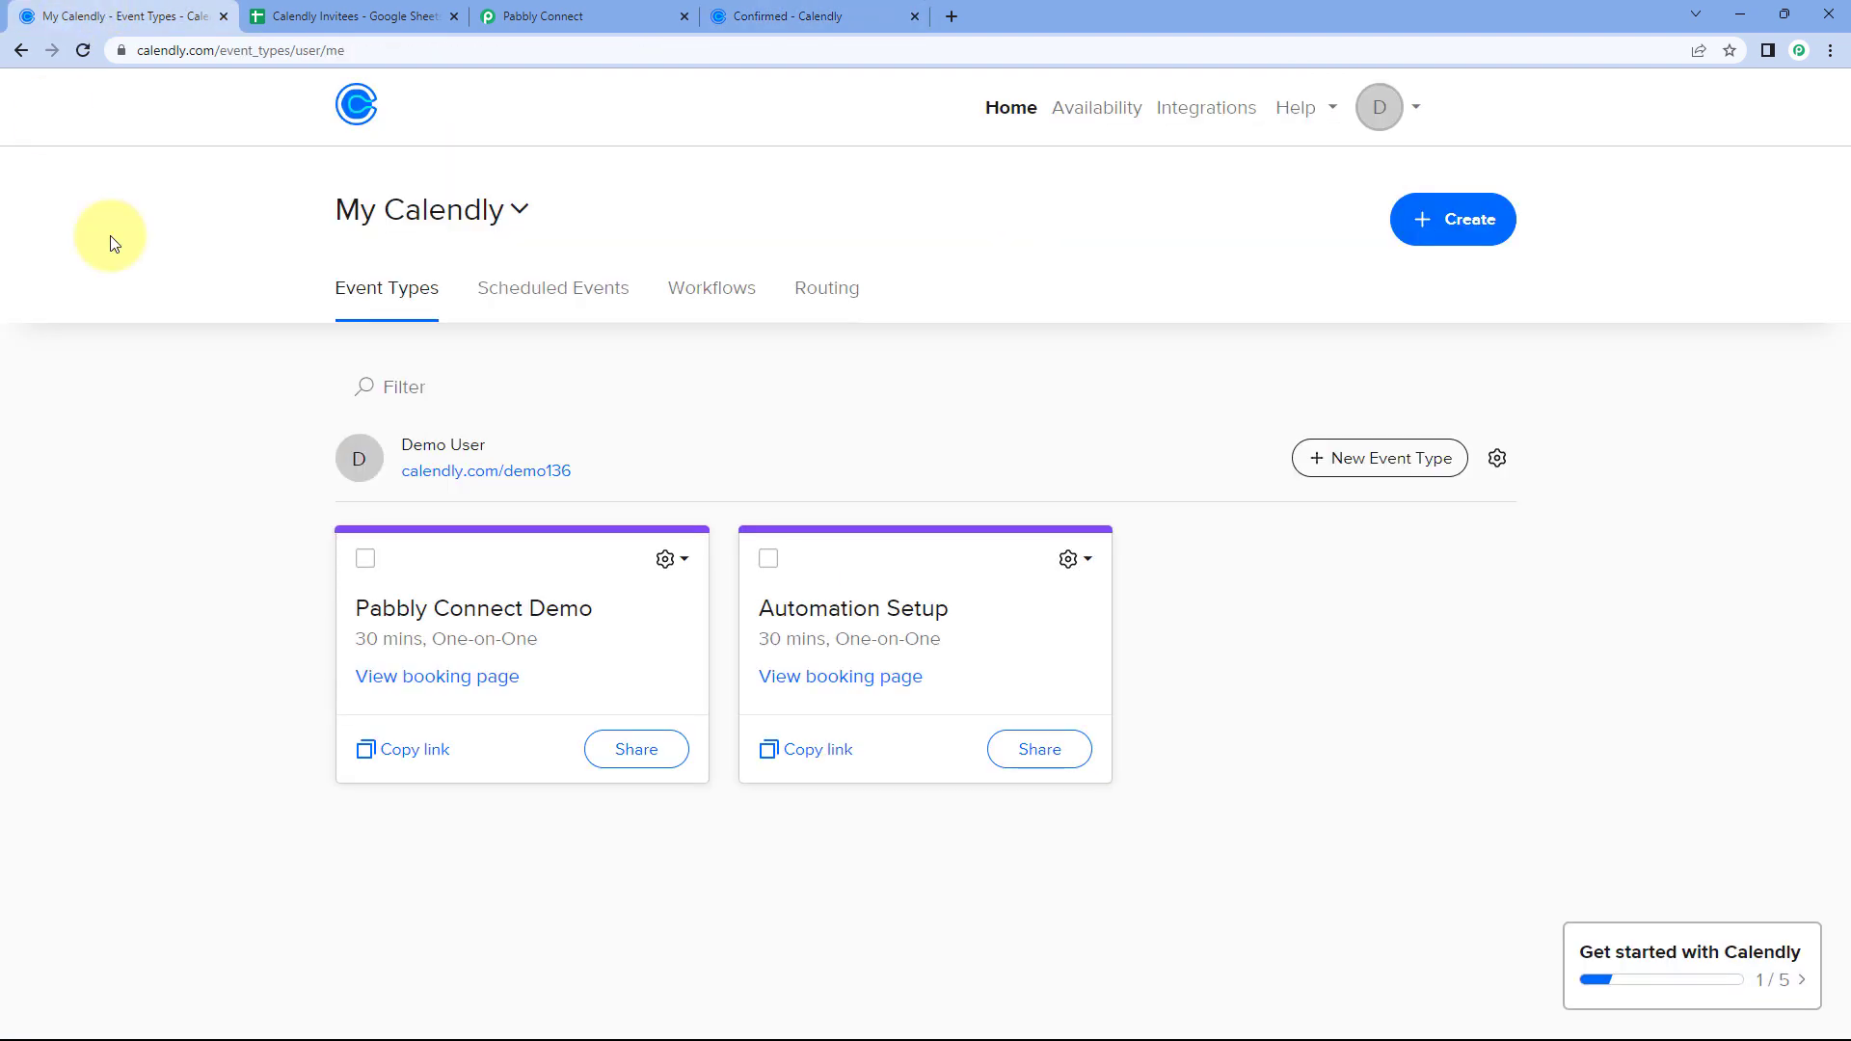
click(800, 749)
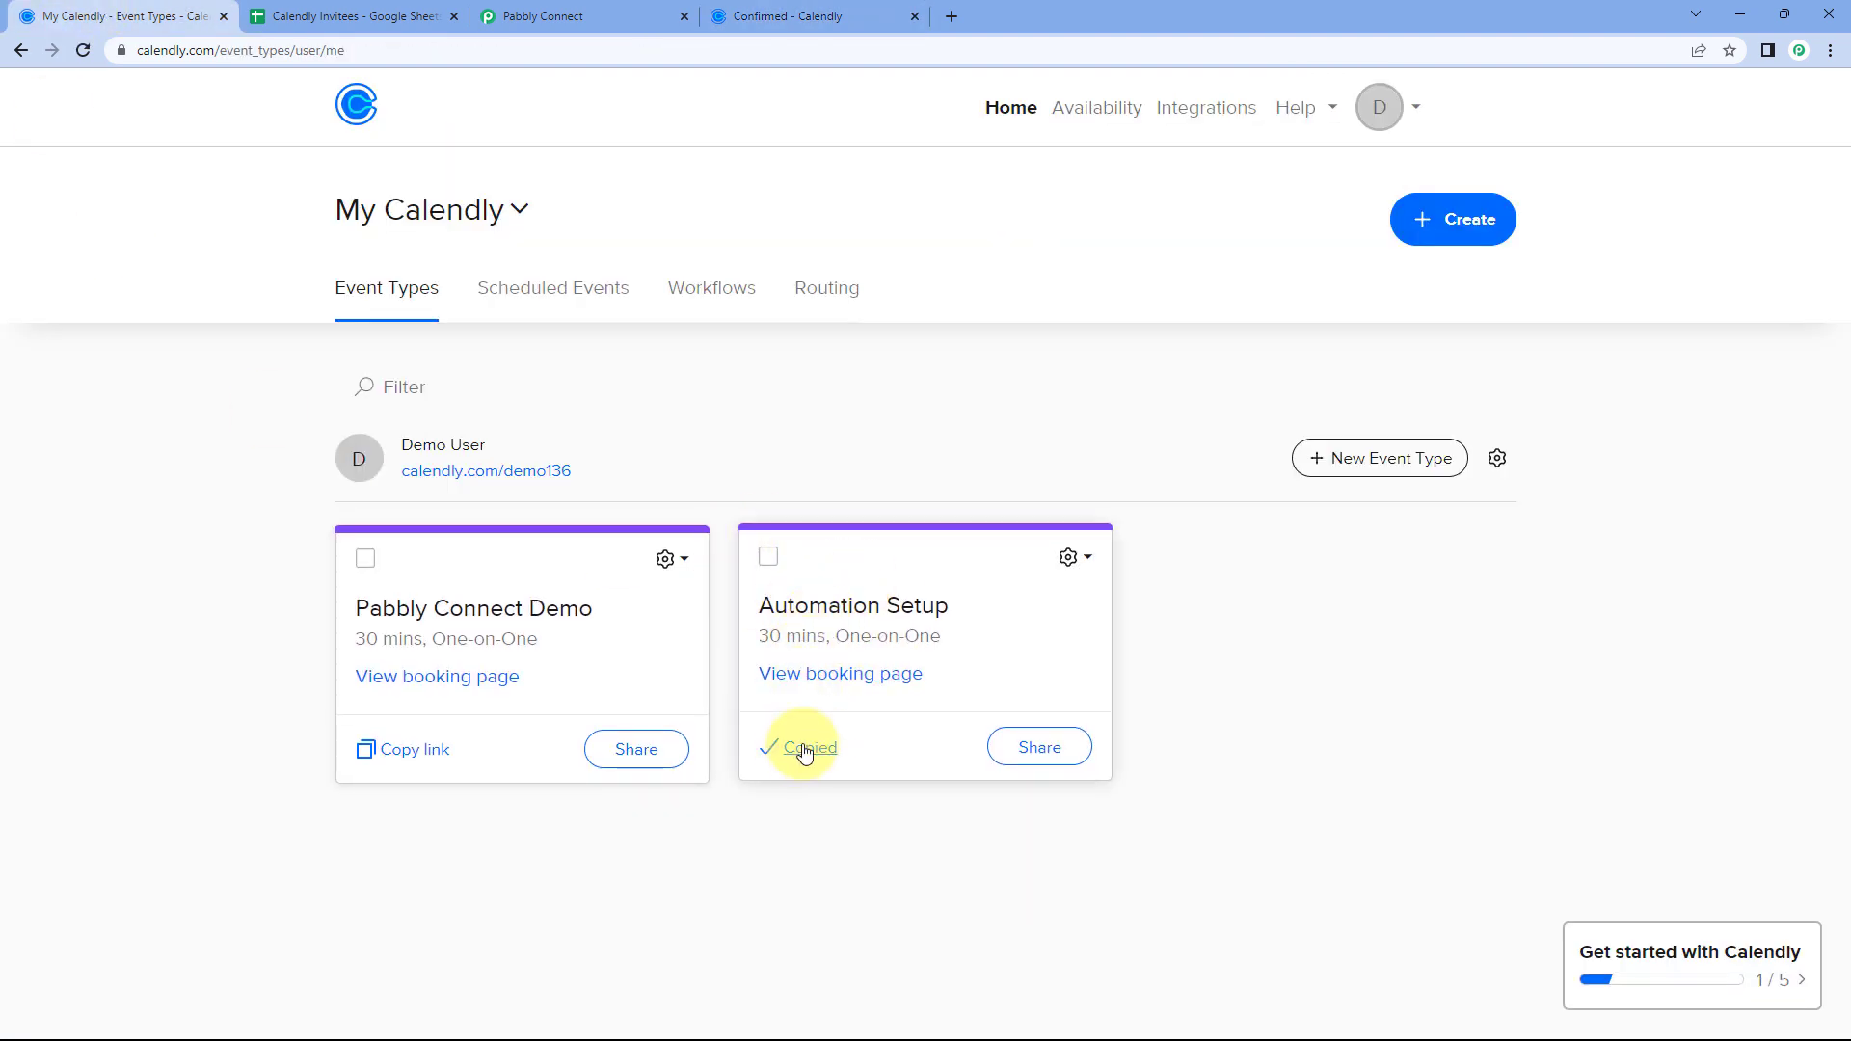
click(949, 16)
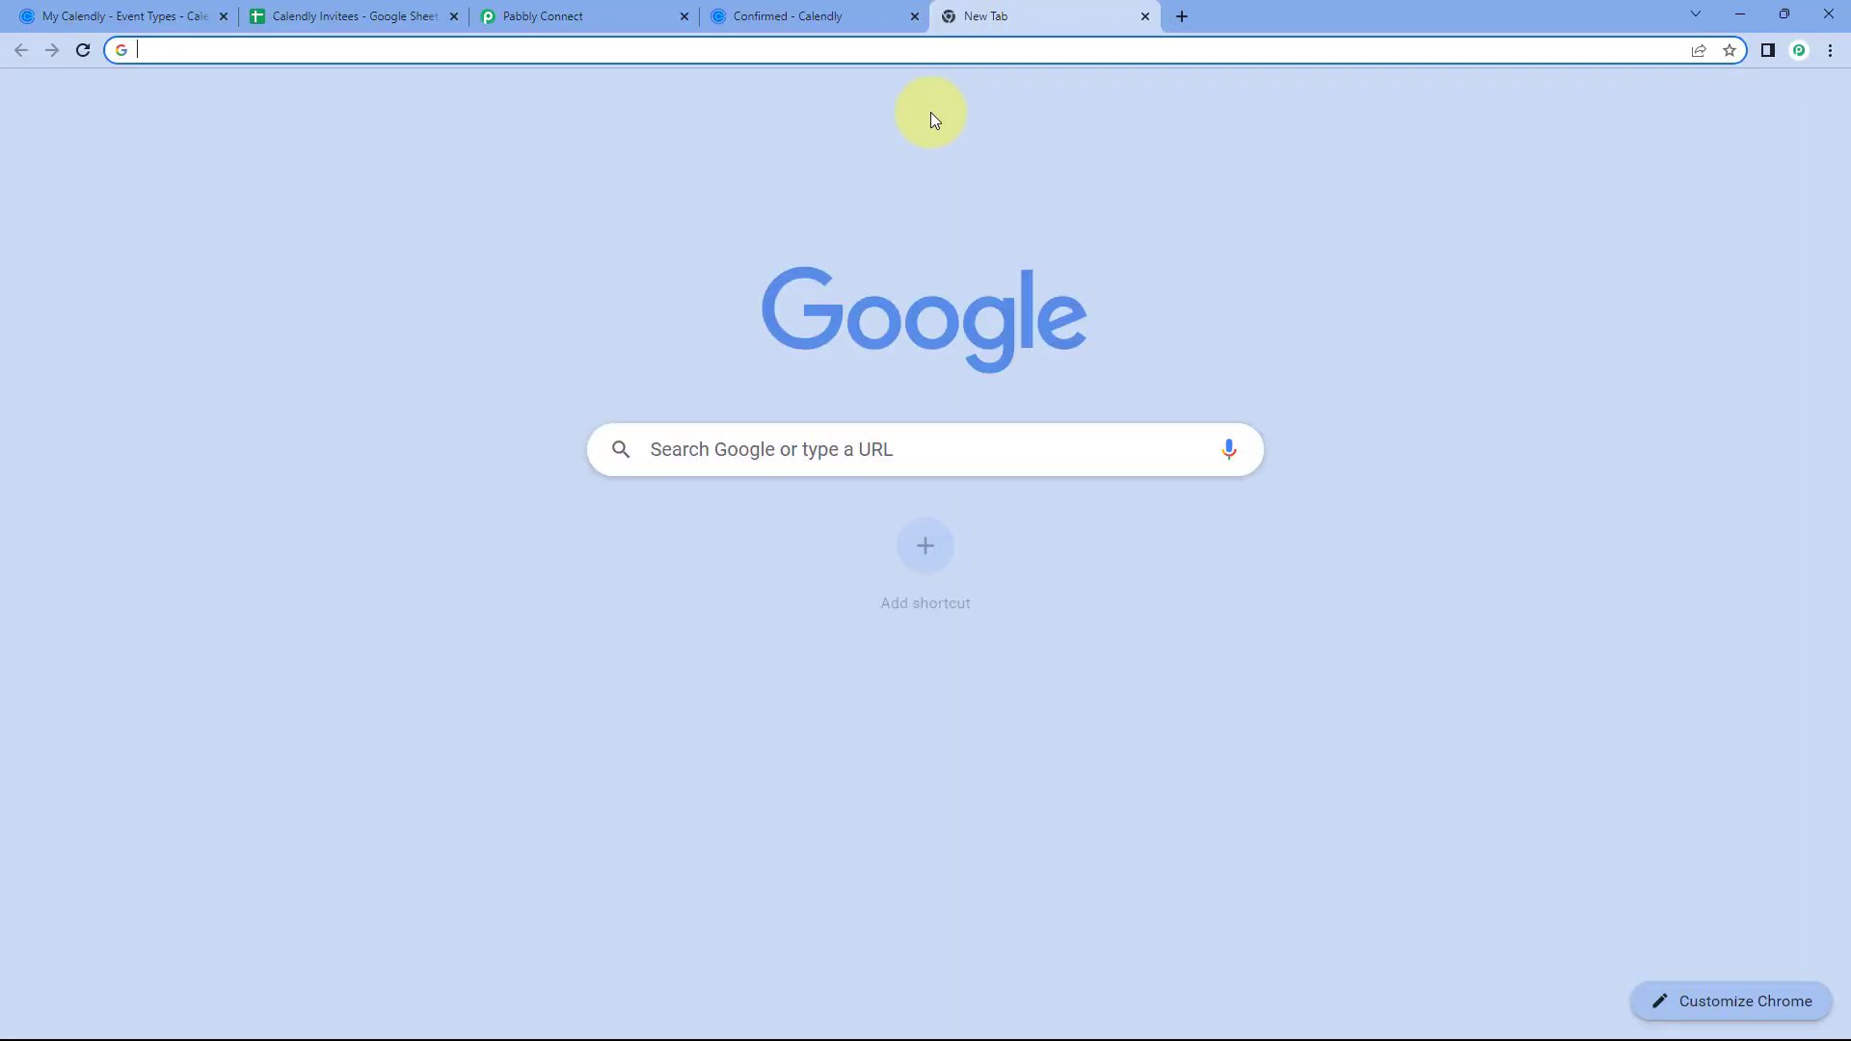
text(https://calendly.com/demo136/30min)
key(Return)
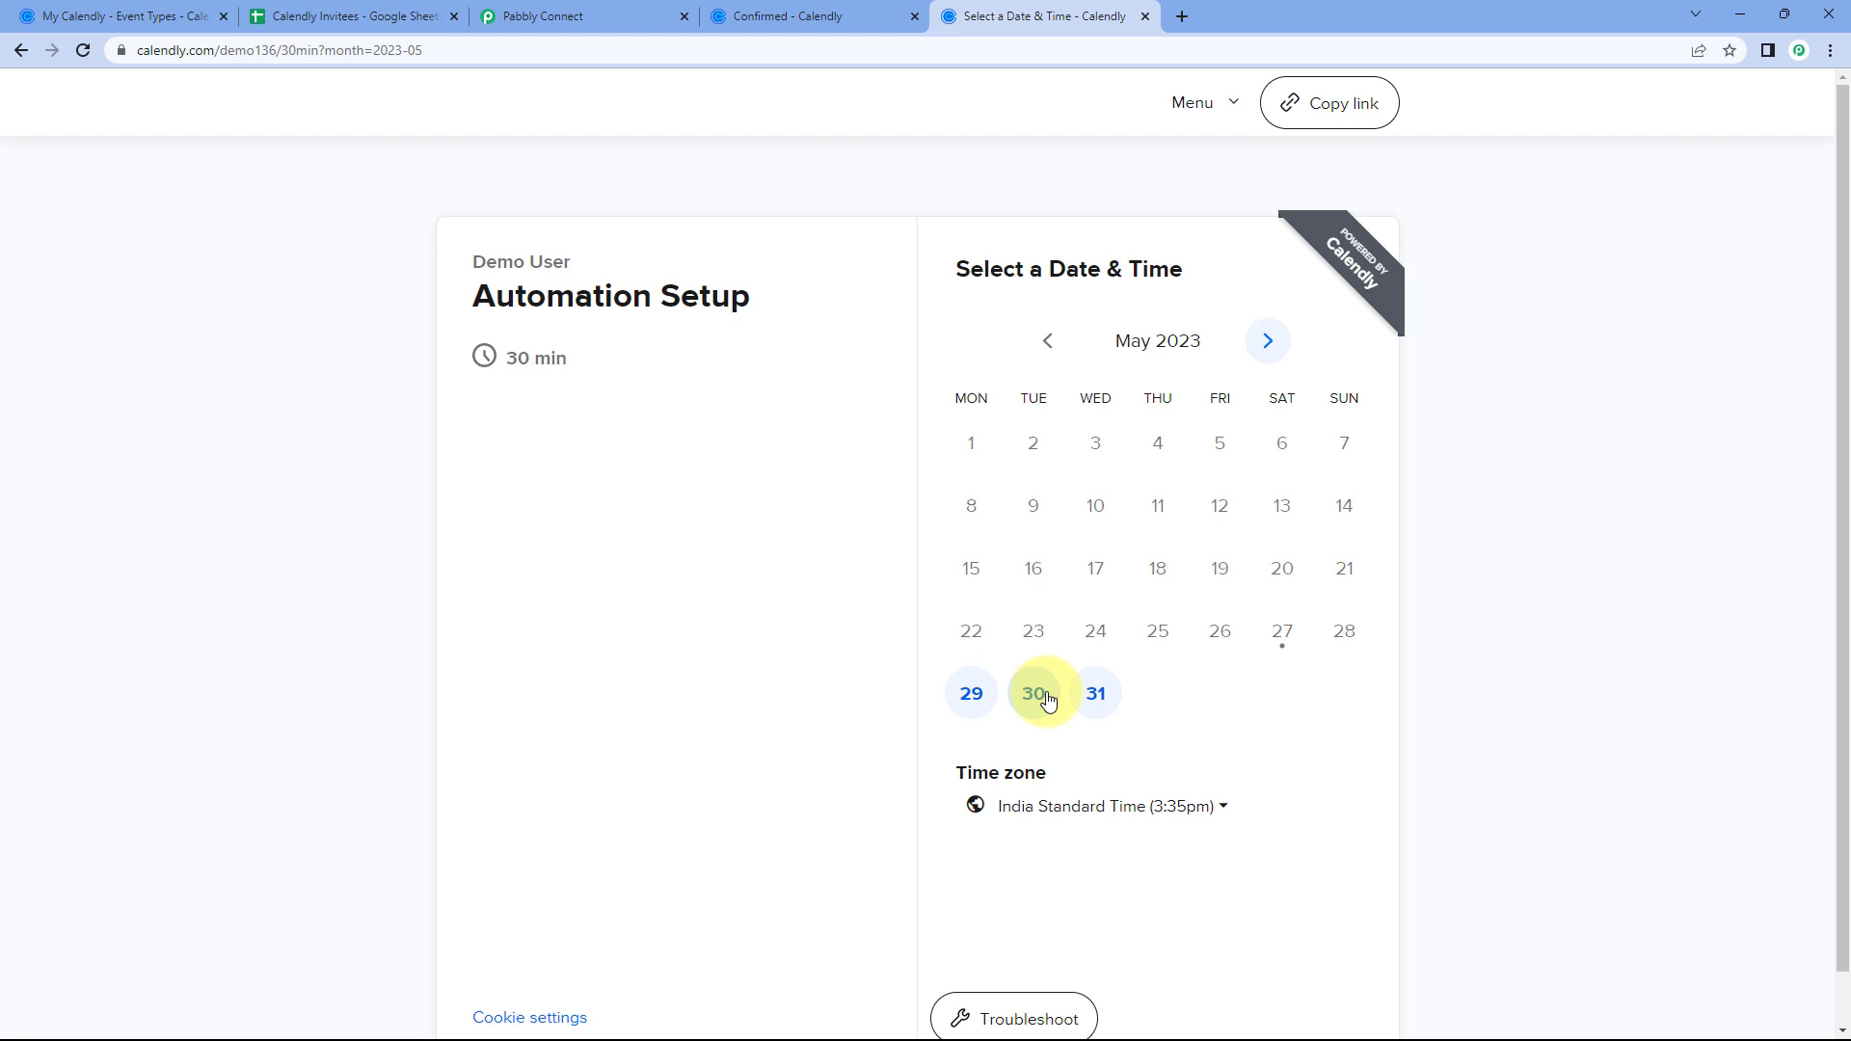
- Choose the 10:00am slot on Tuesday, May 30, 2023 for the Automation Setup booking and continue to the details form
click(1034, 693)
click(1340, 570)
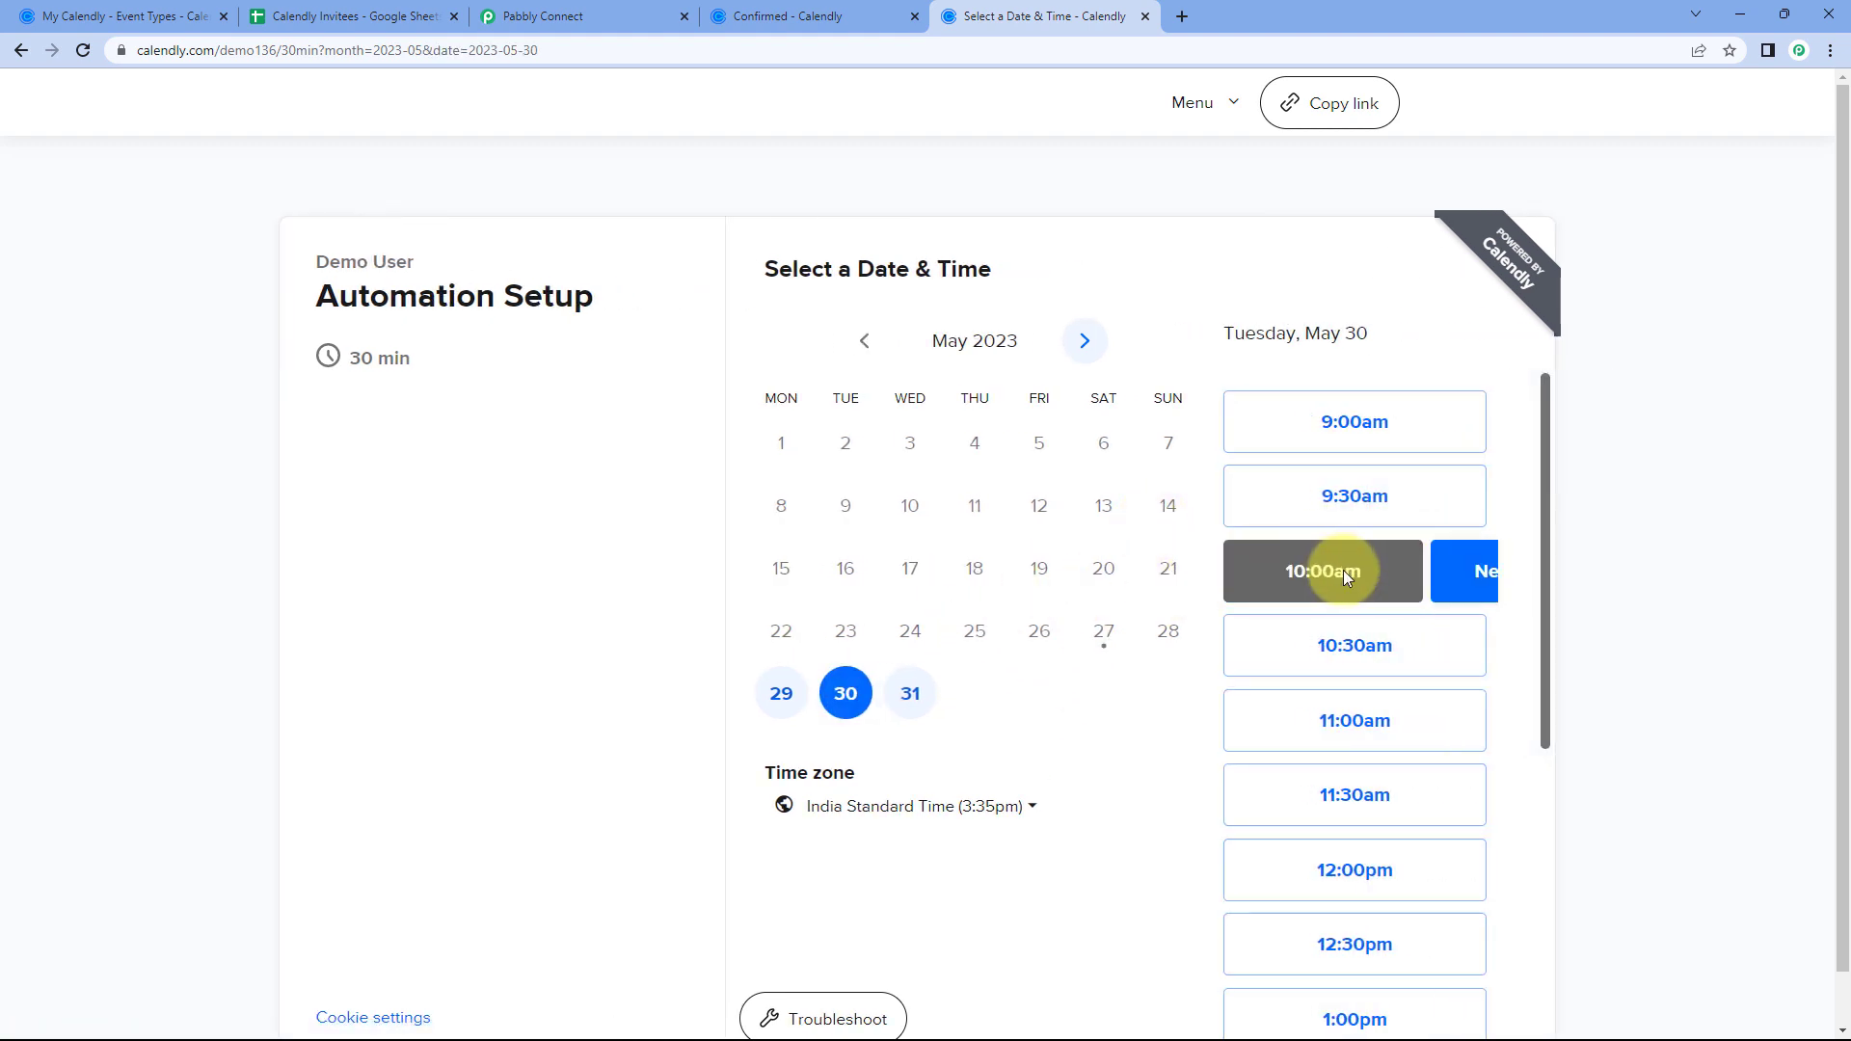
click(1465, 569)
- Fill in the test invitee's first name, last name, email and mobile number, and schedule the event
click(916, 372)
text(Tes)
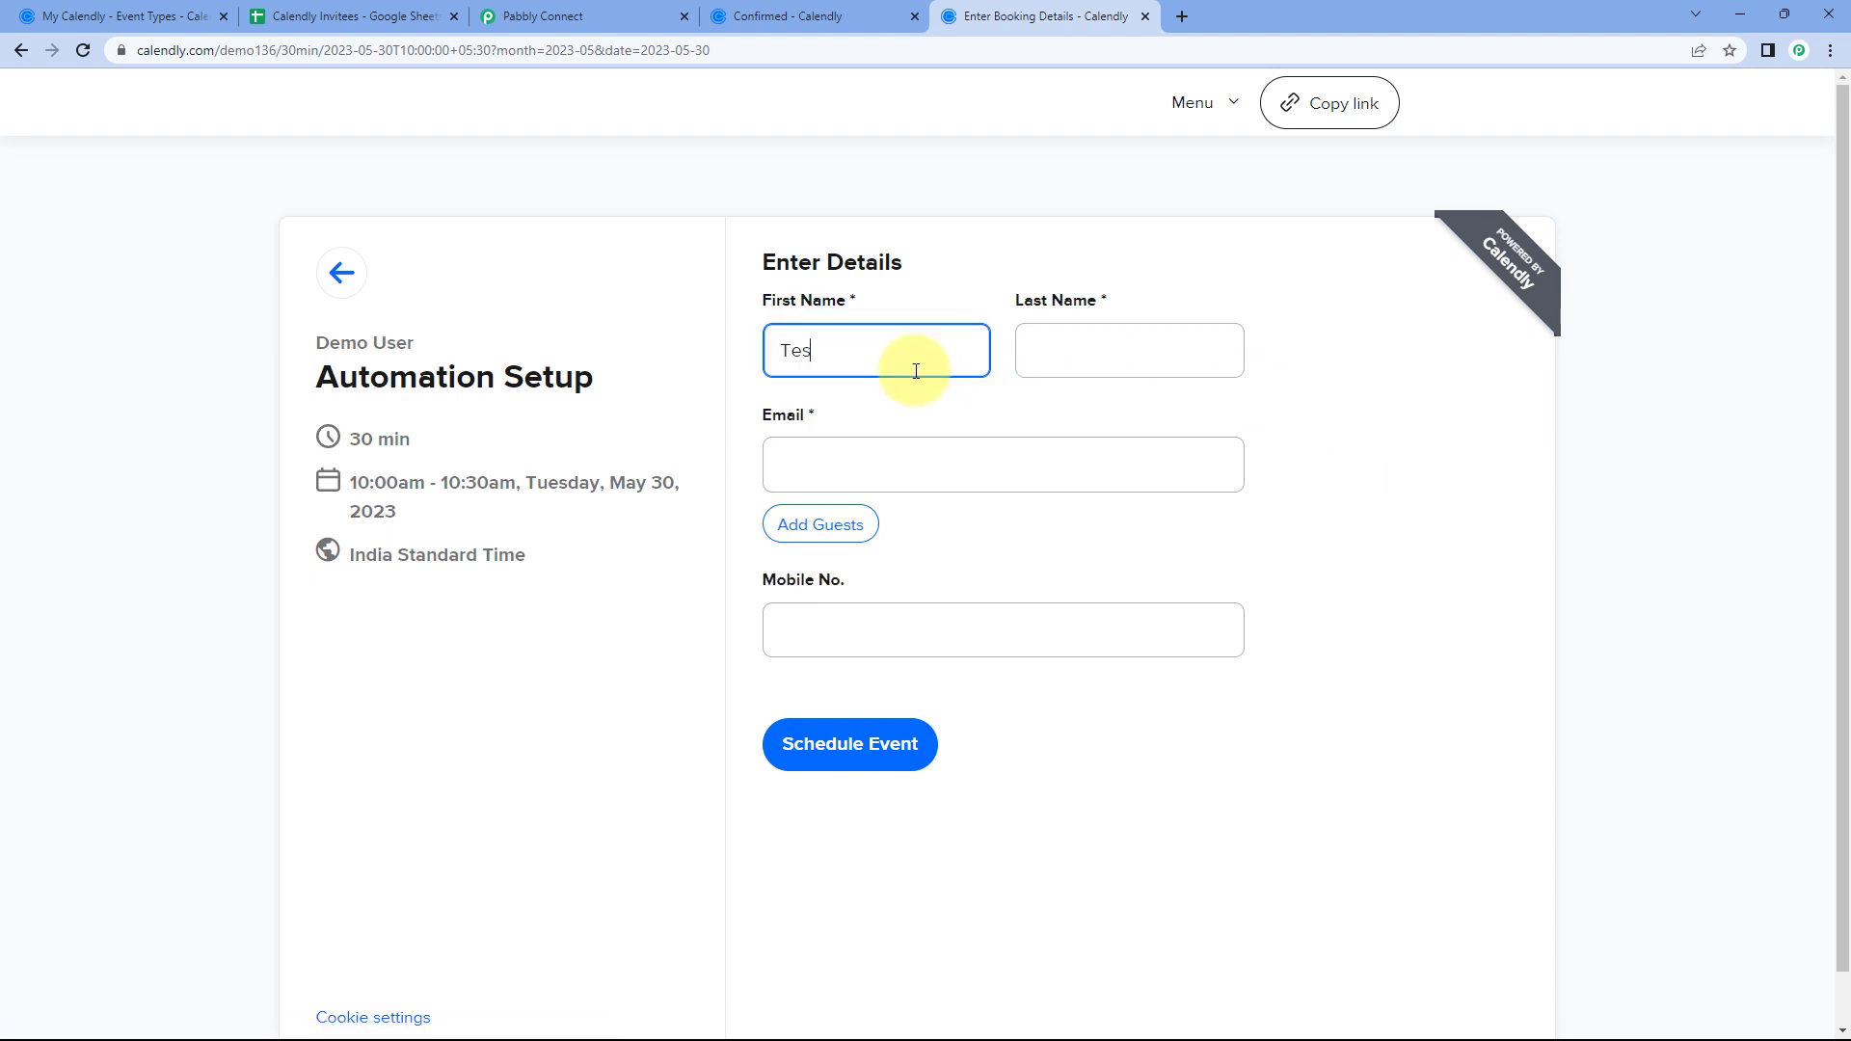
text(t)
key(Tab)
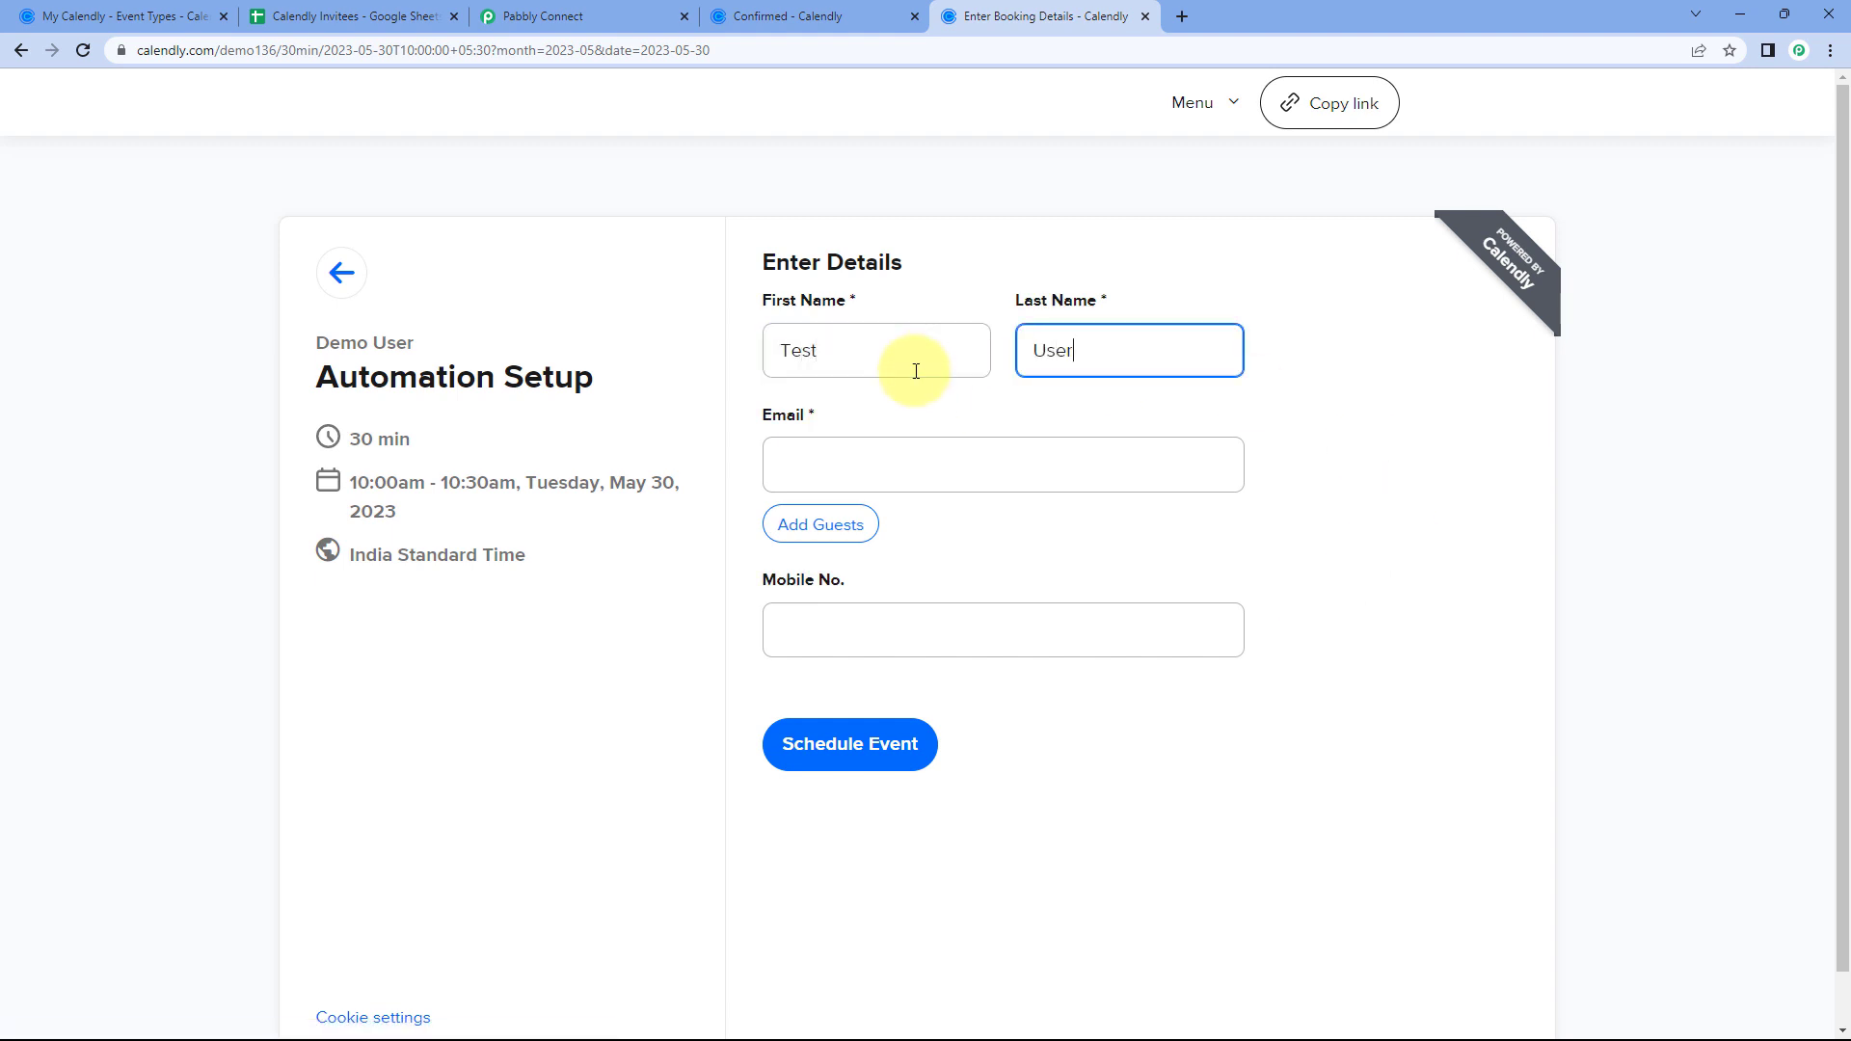
key(Tab)
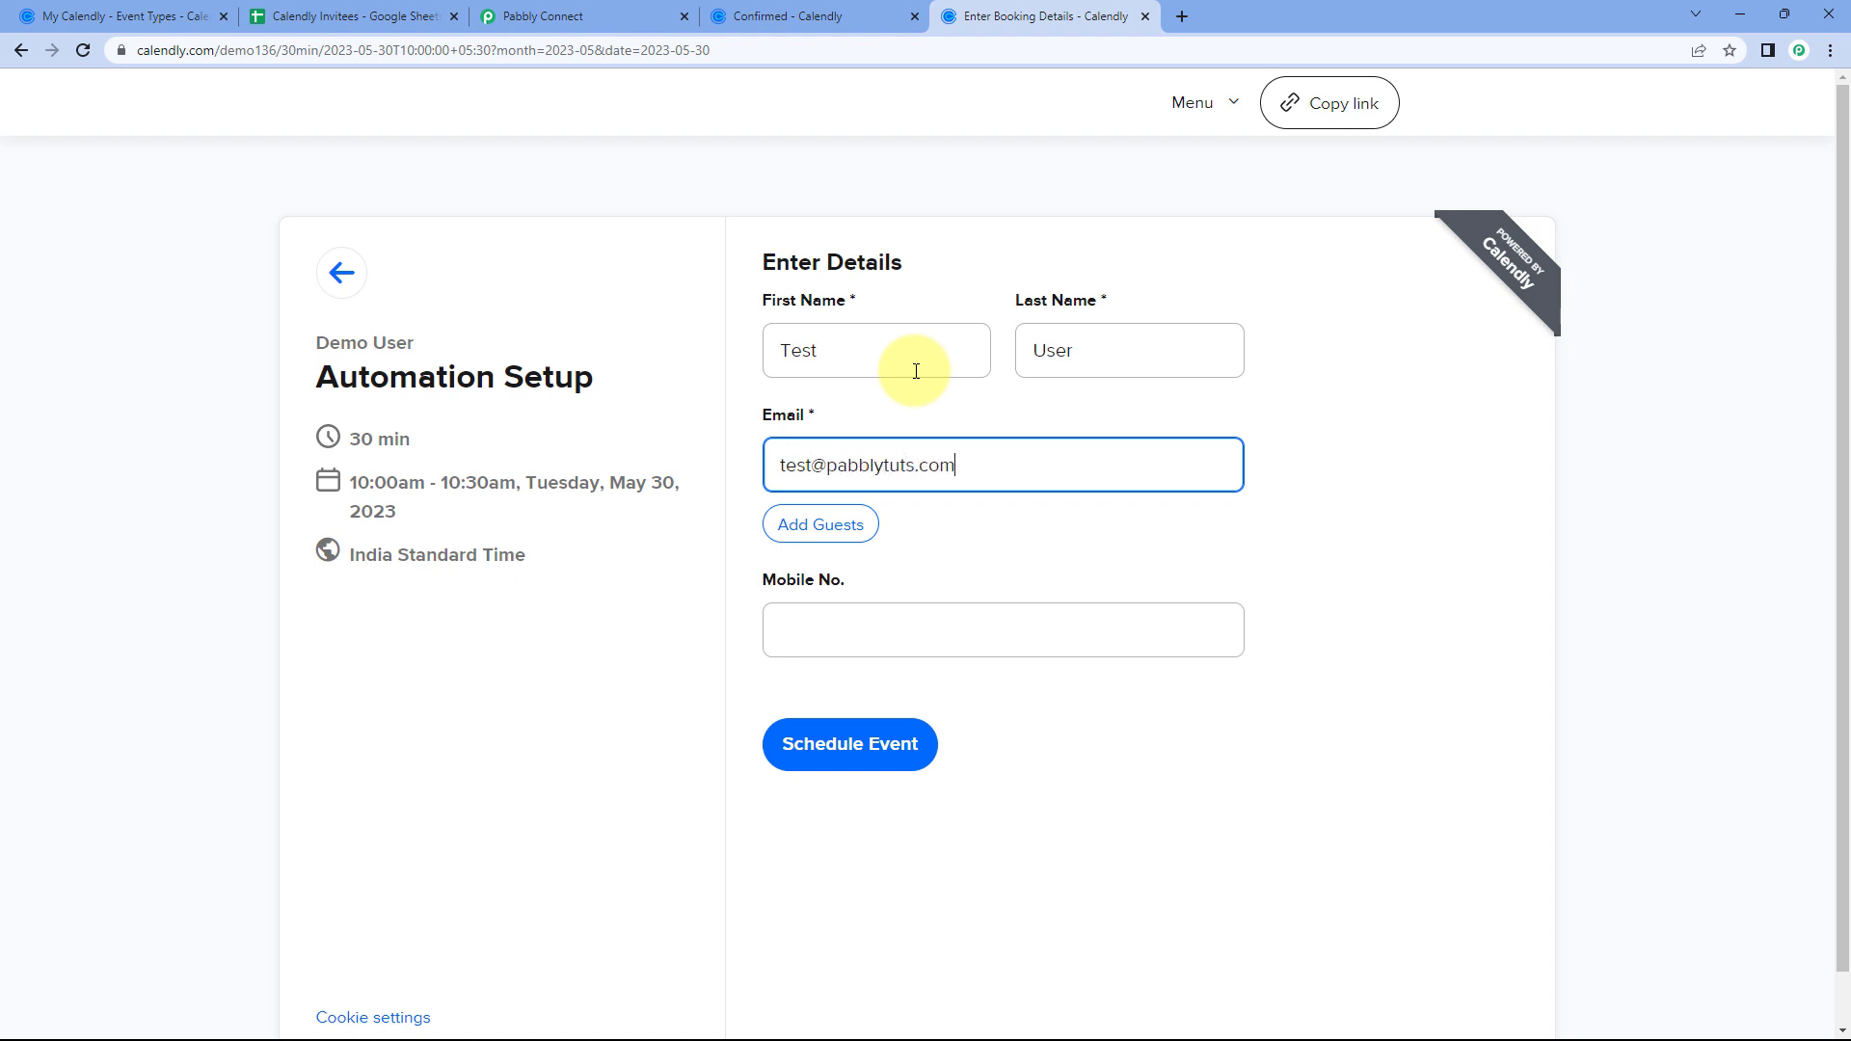
key(Tab)
key(Tab)
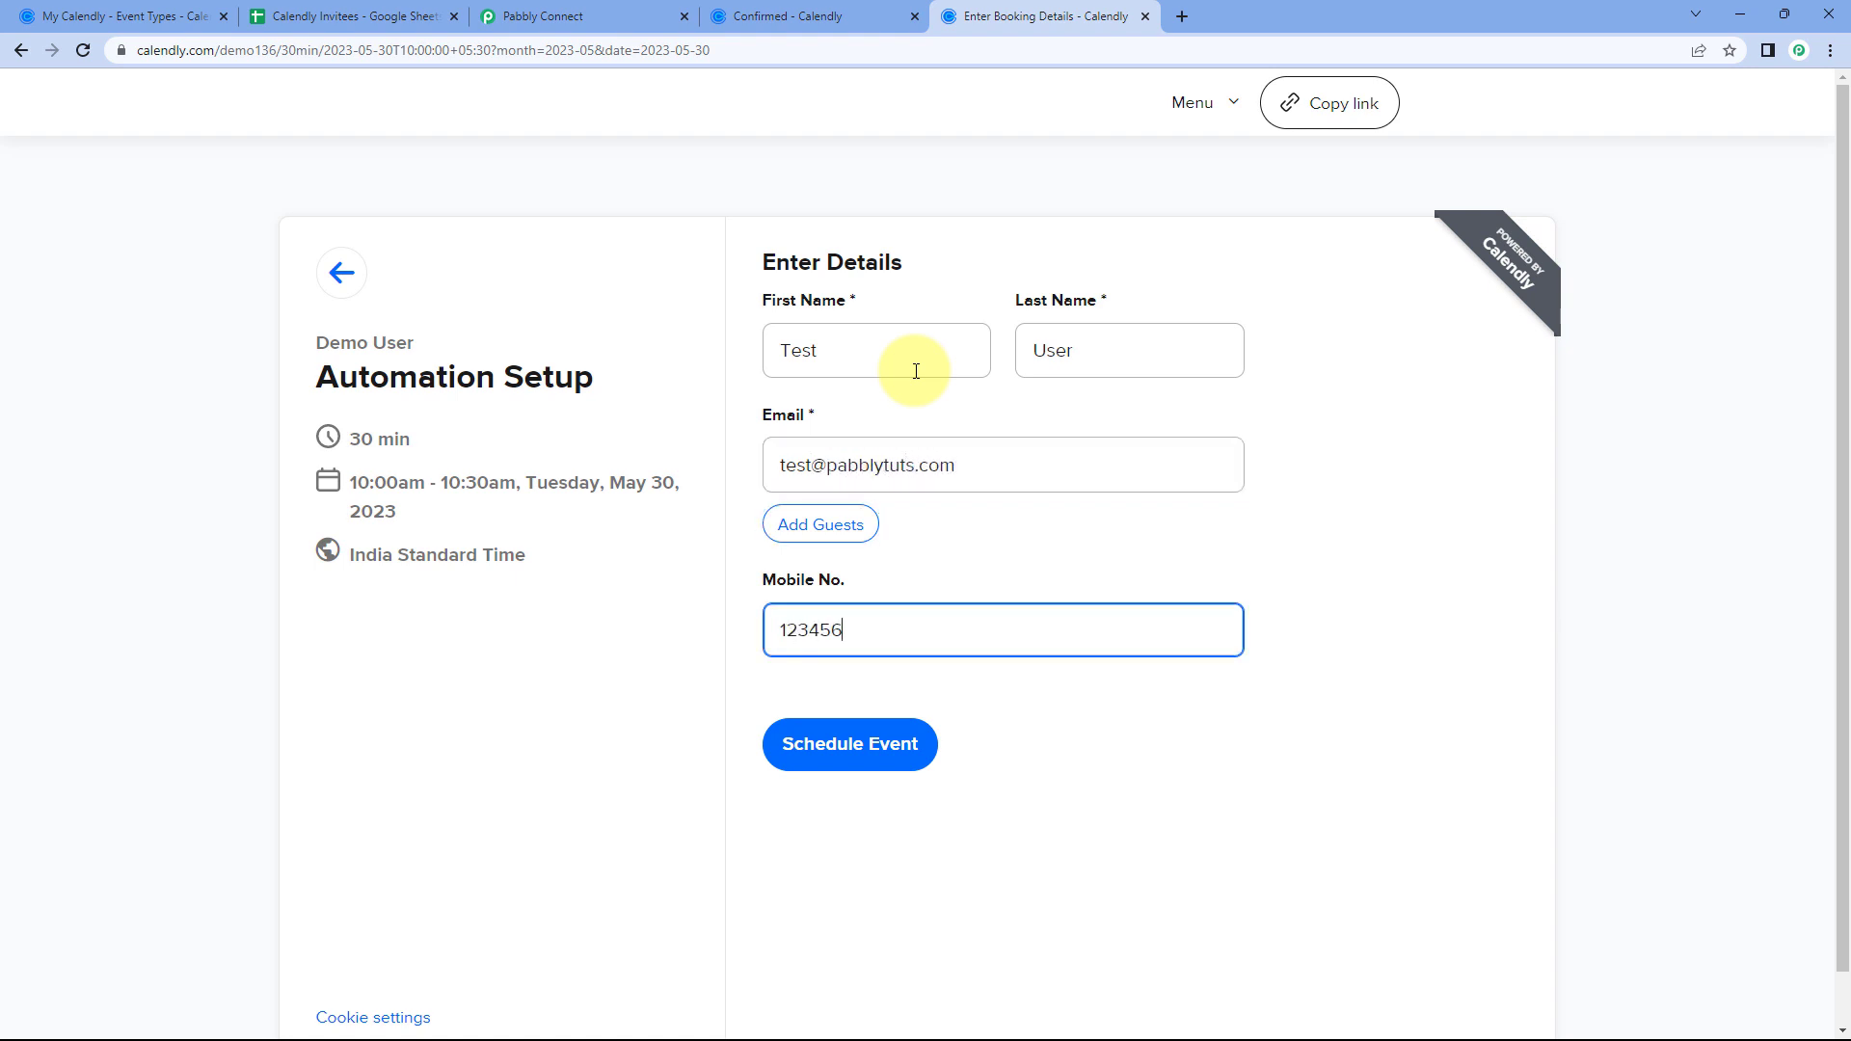
click(879, 749)
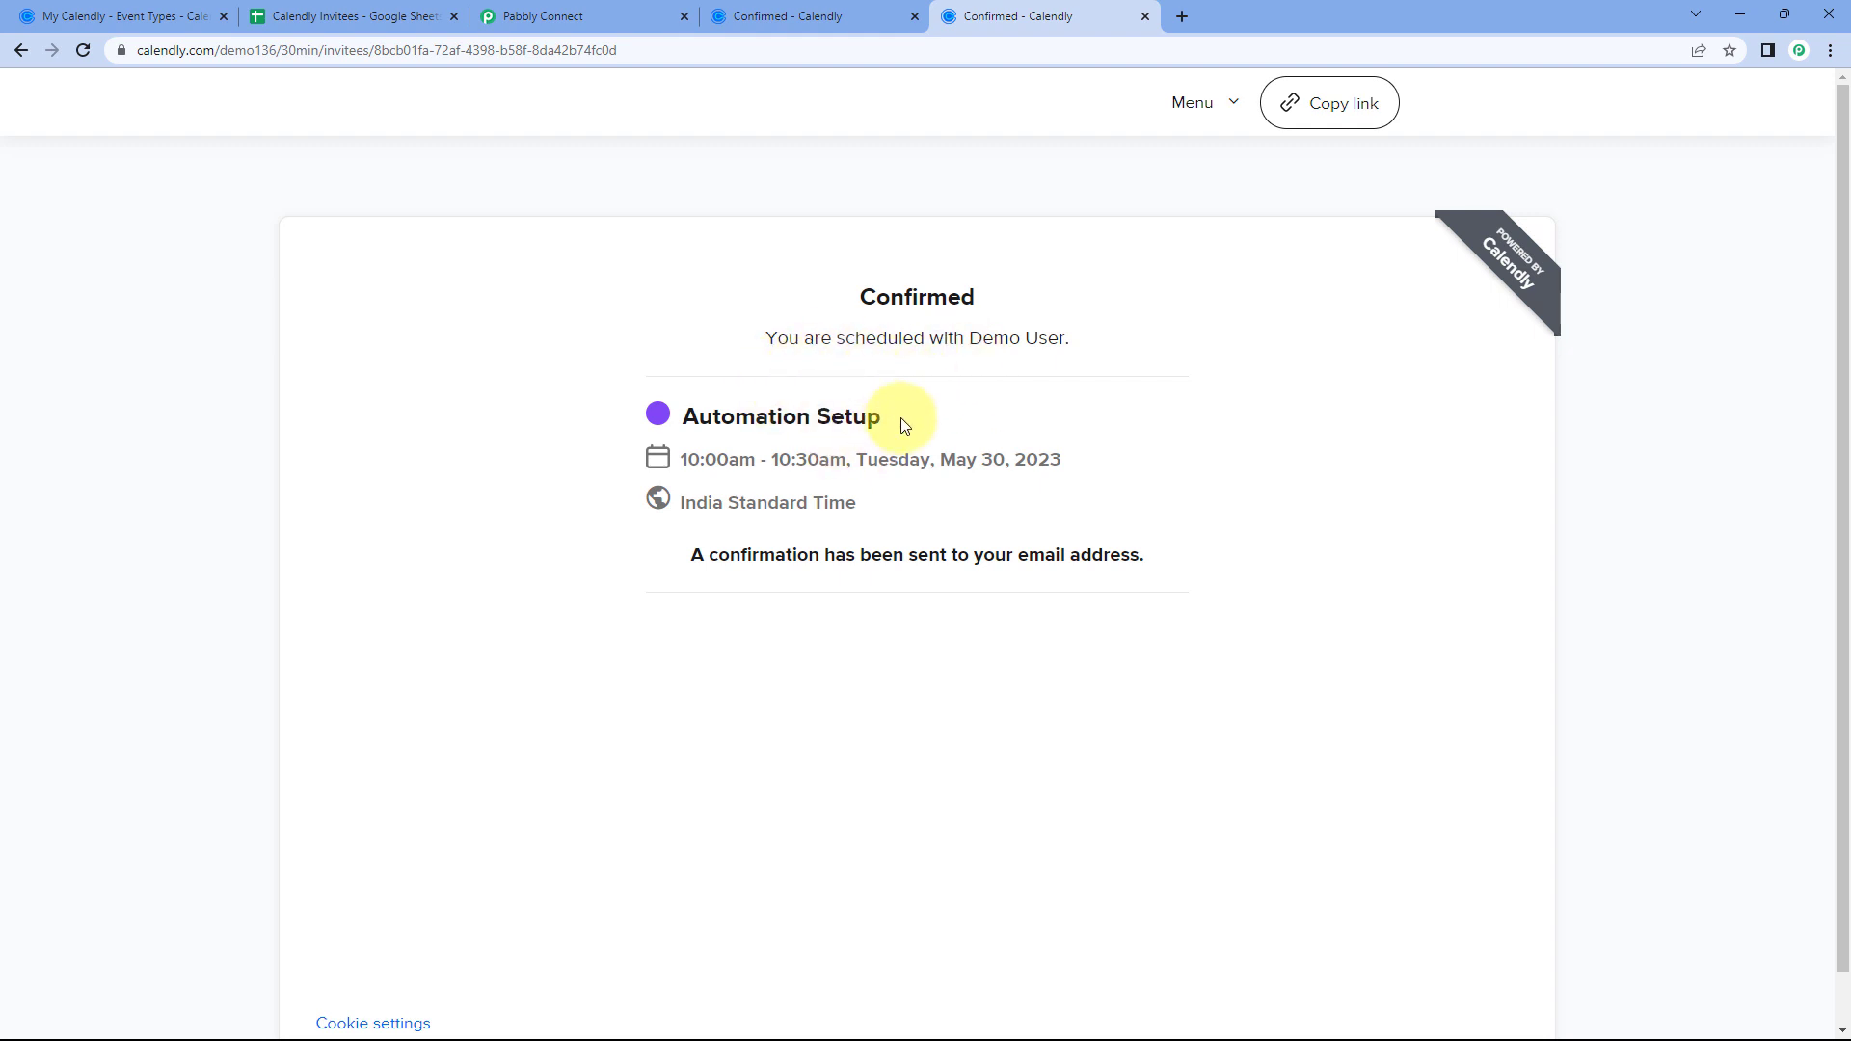
- Check the event name on the booking confirmation, and open the Automation Setup sheet of the Calendly Invitees spreadsheet
drag(901, 421, 686, 424)
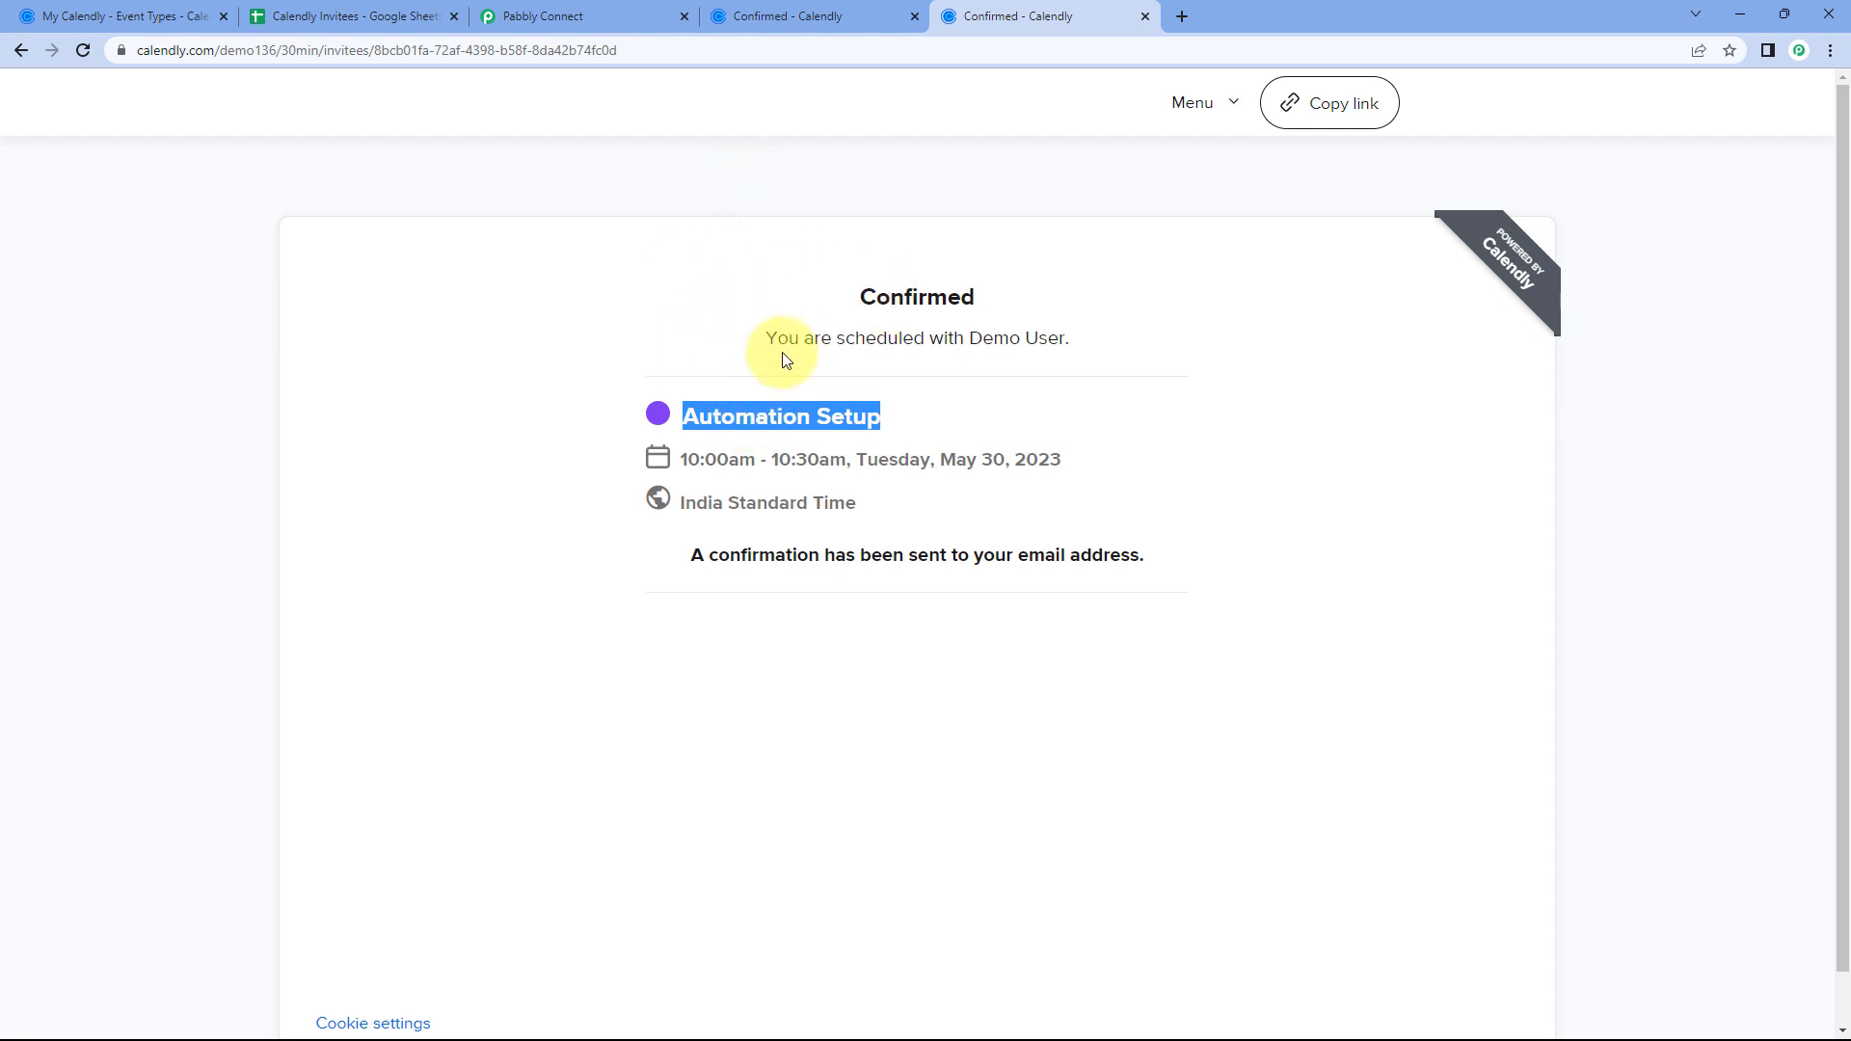
click(687, 349)
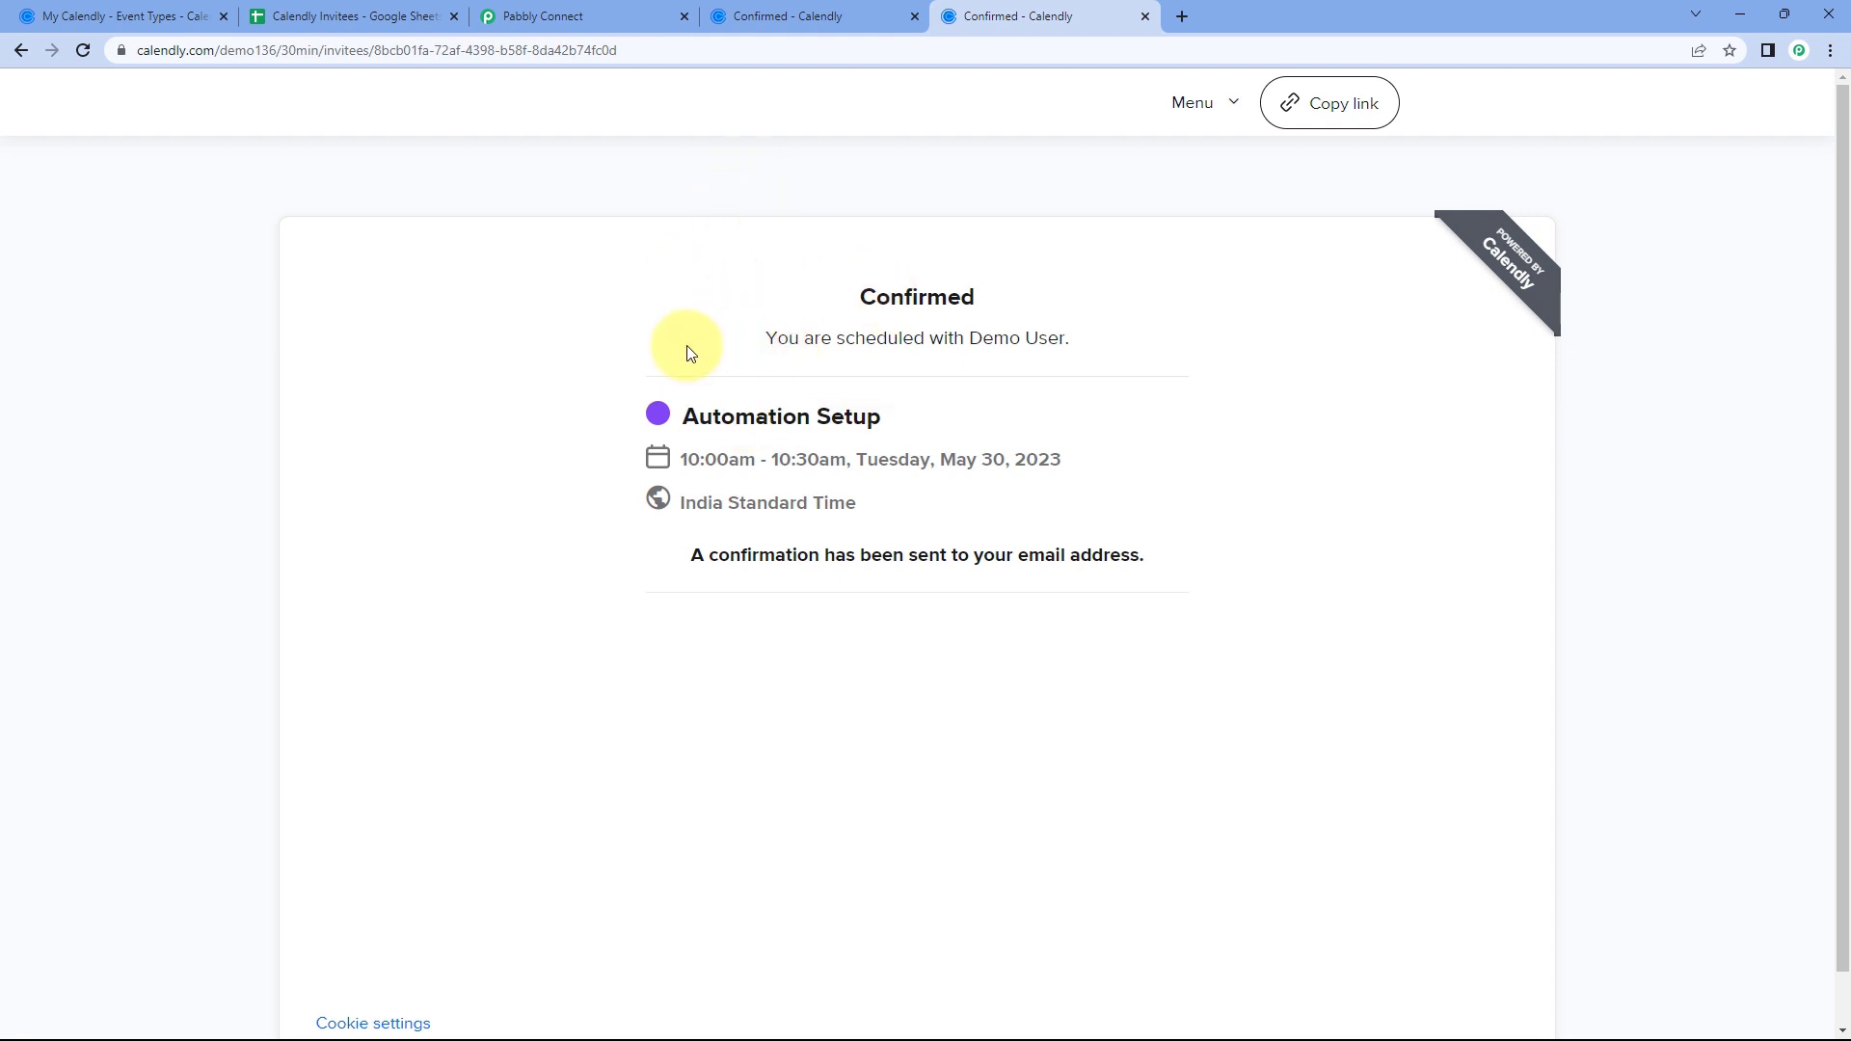
click(383, 9)
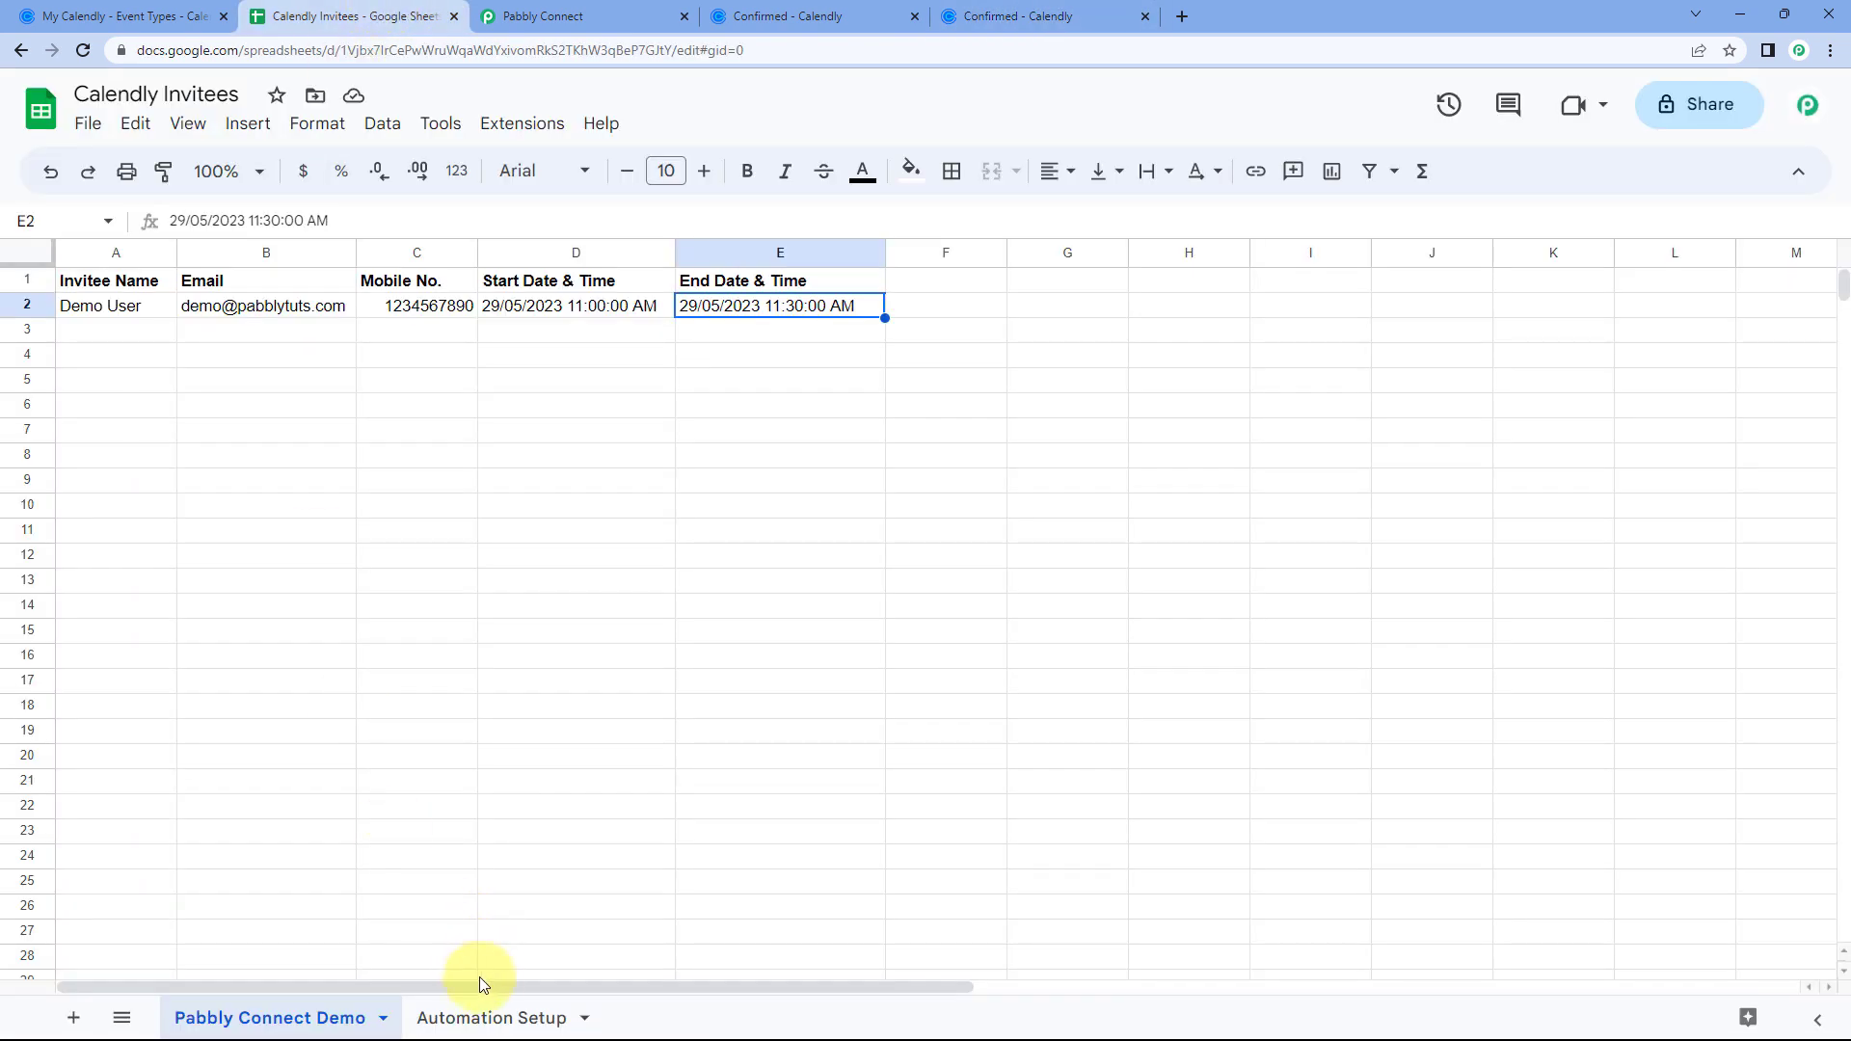
click(508, 1019)
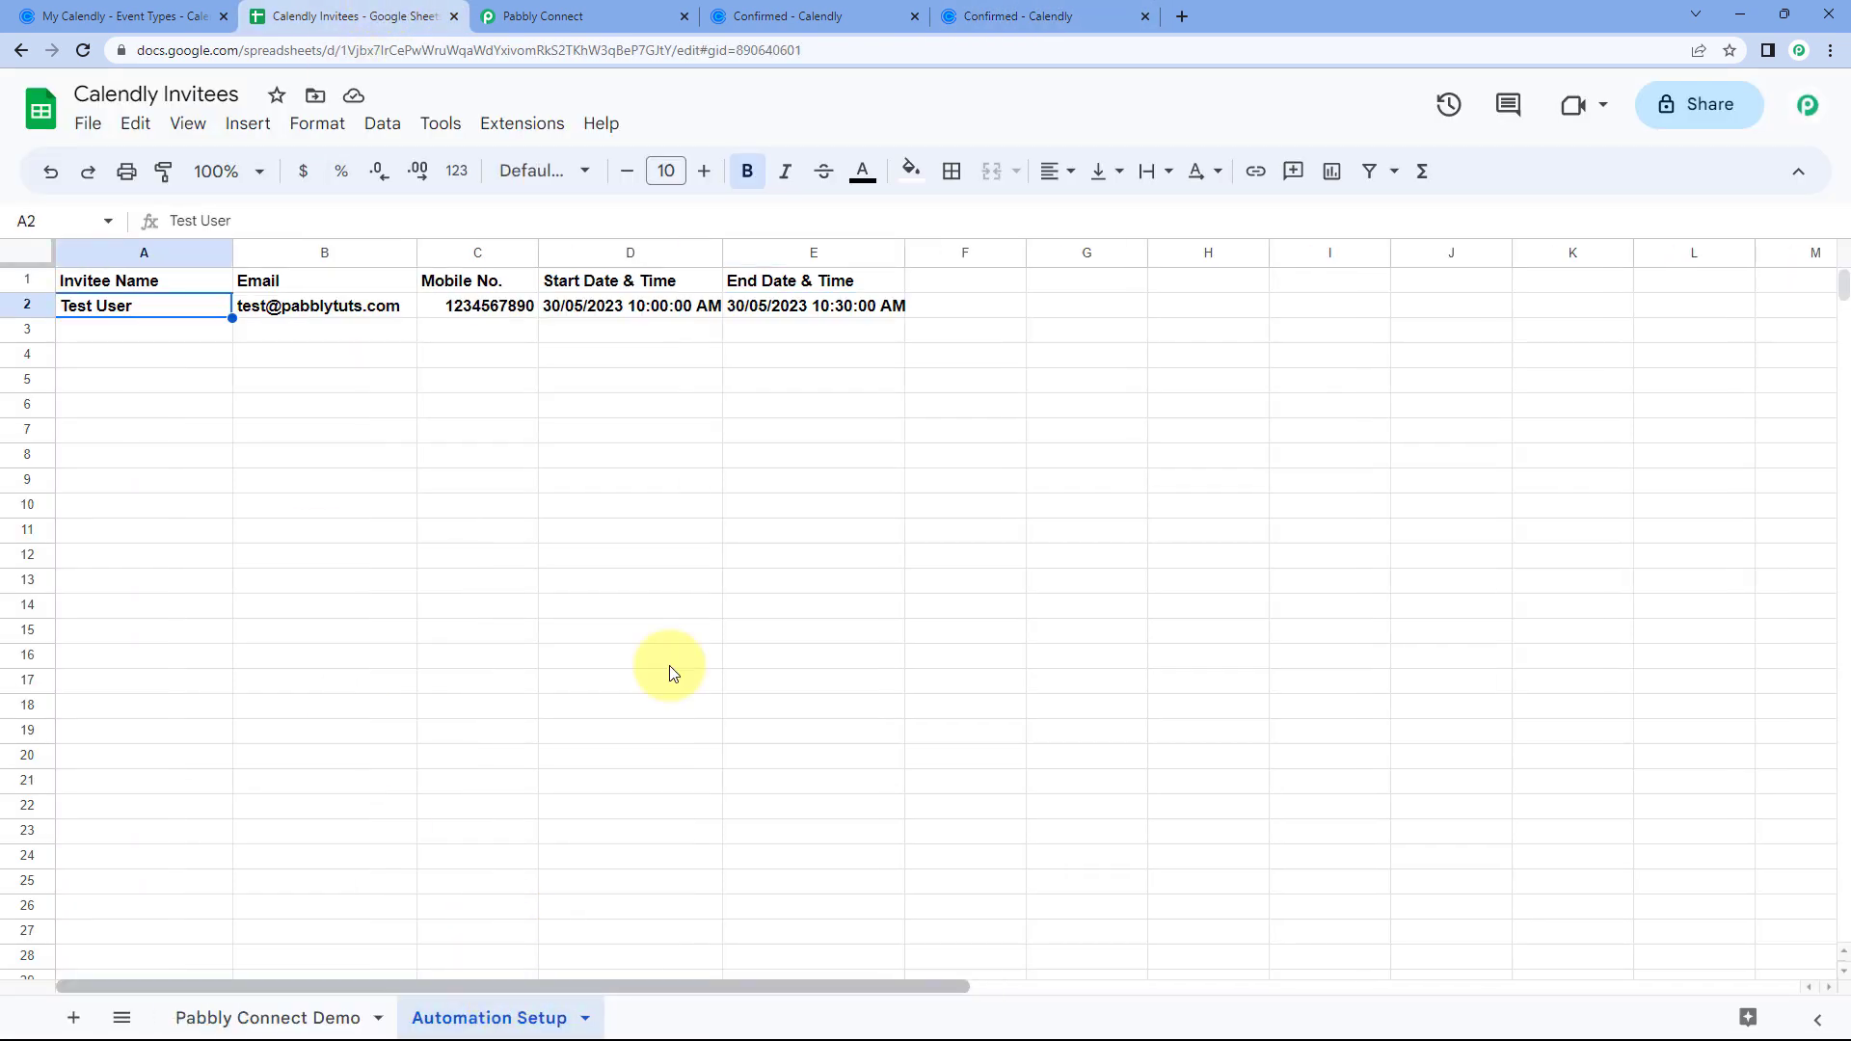
- Remove the bold formatting from row 2 of the Automation Setup sheet and widen the Start Date & Time column
click(12, 309)
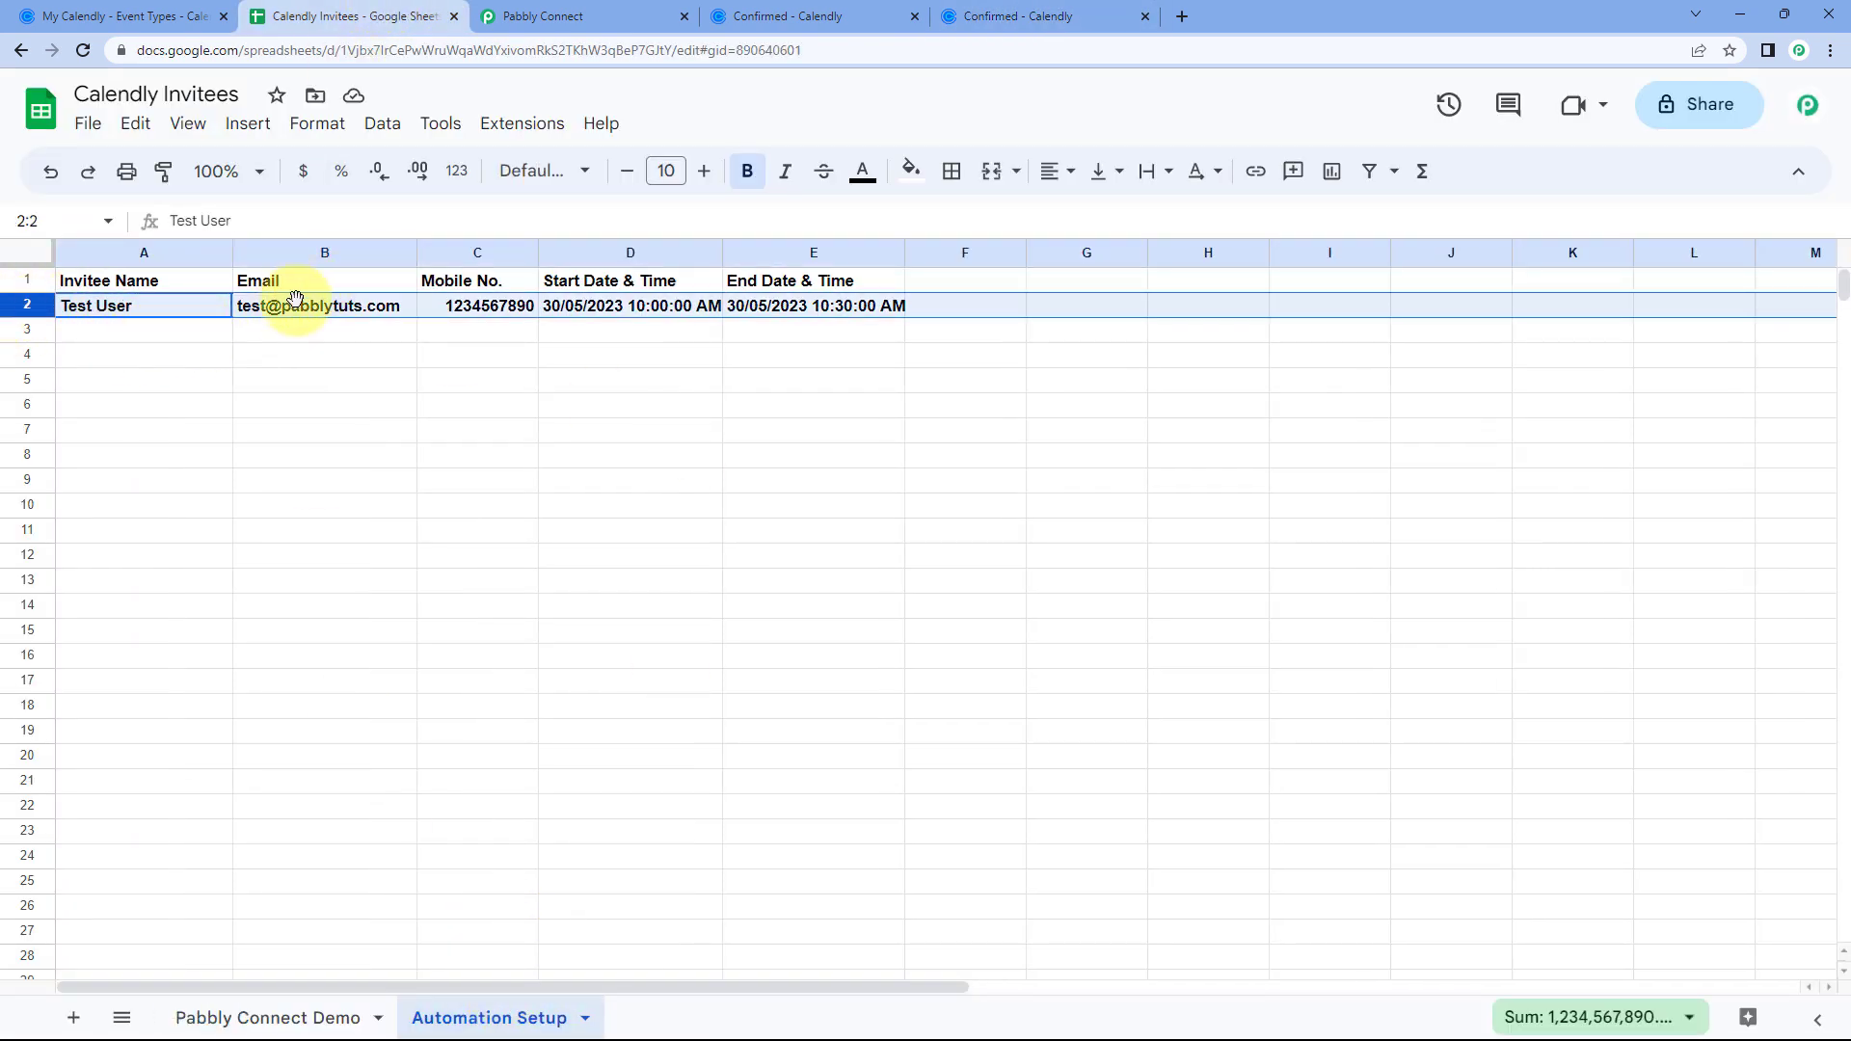
key(ctrl+b)
drag(722, 257, 717, 262)
click(157, 311)
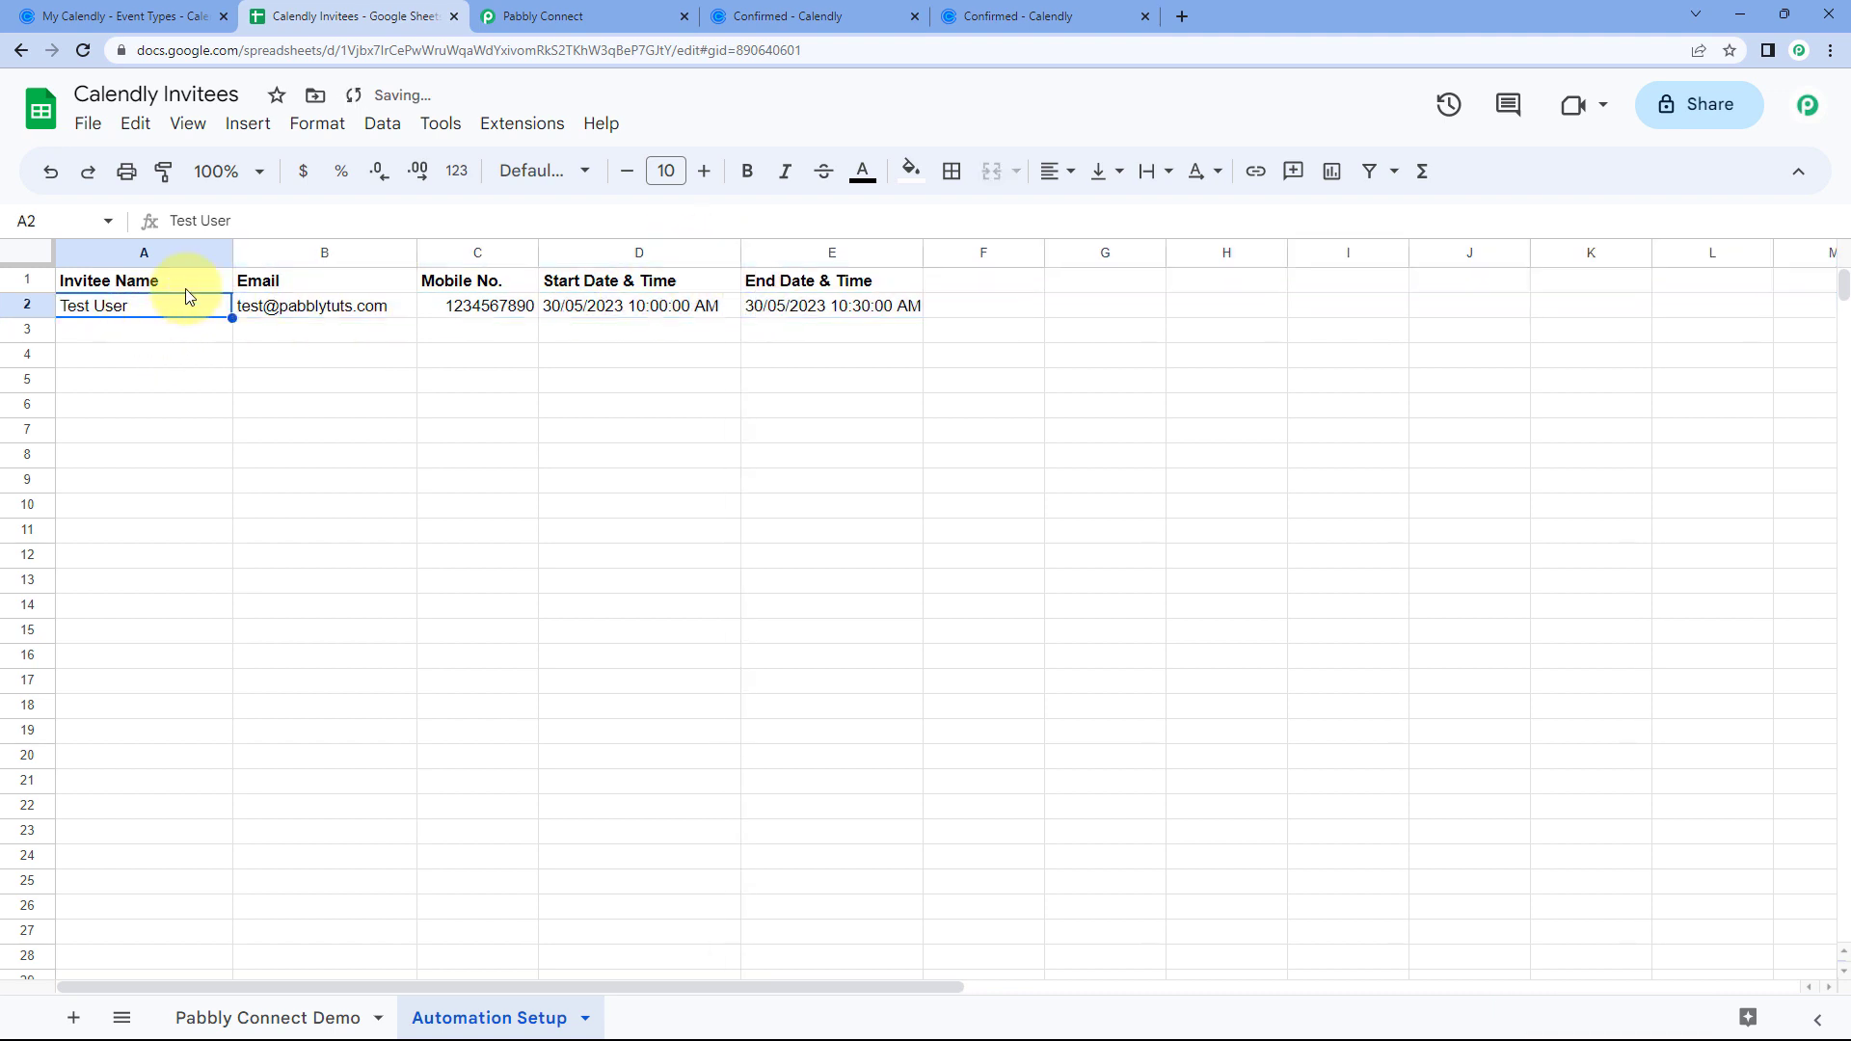
click(299, 307)
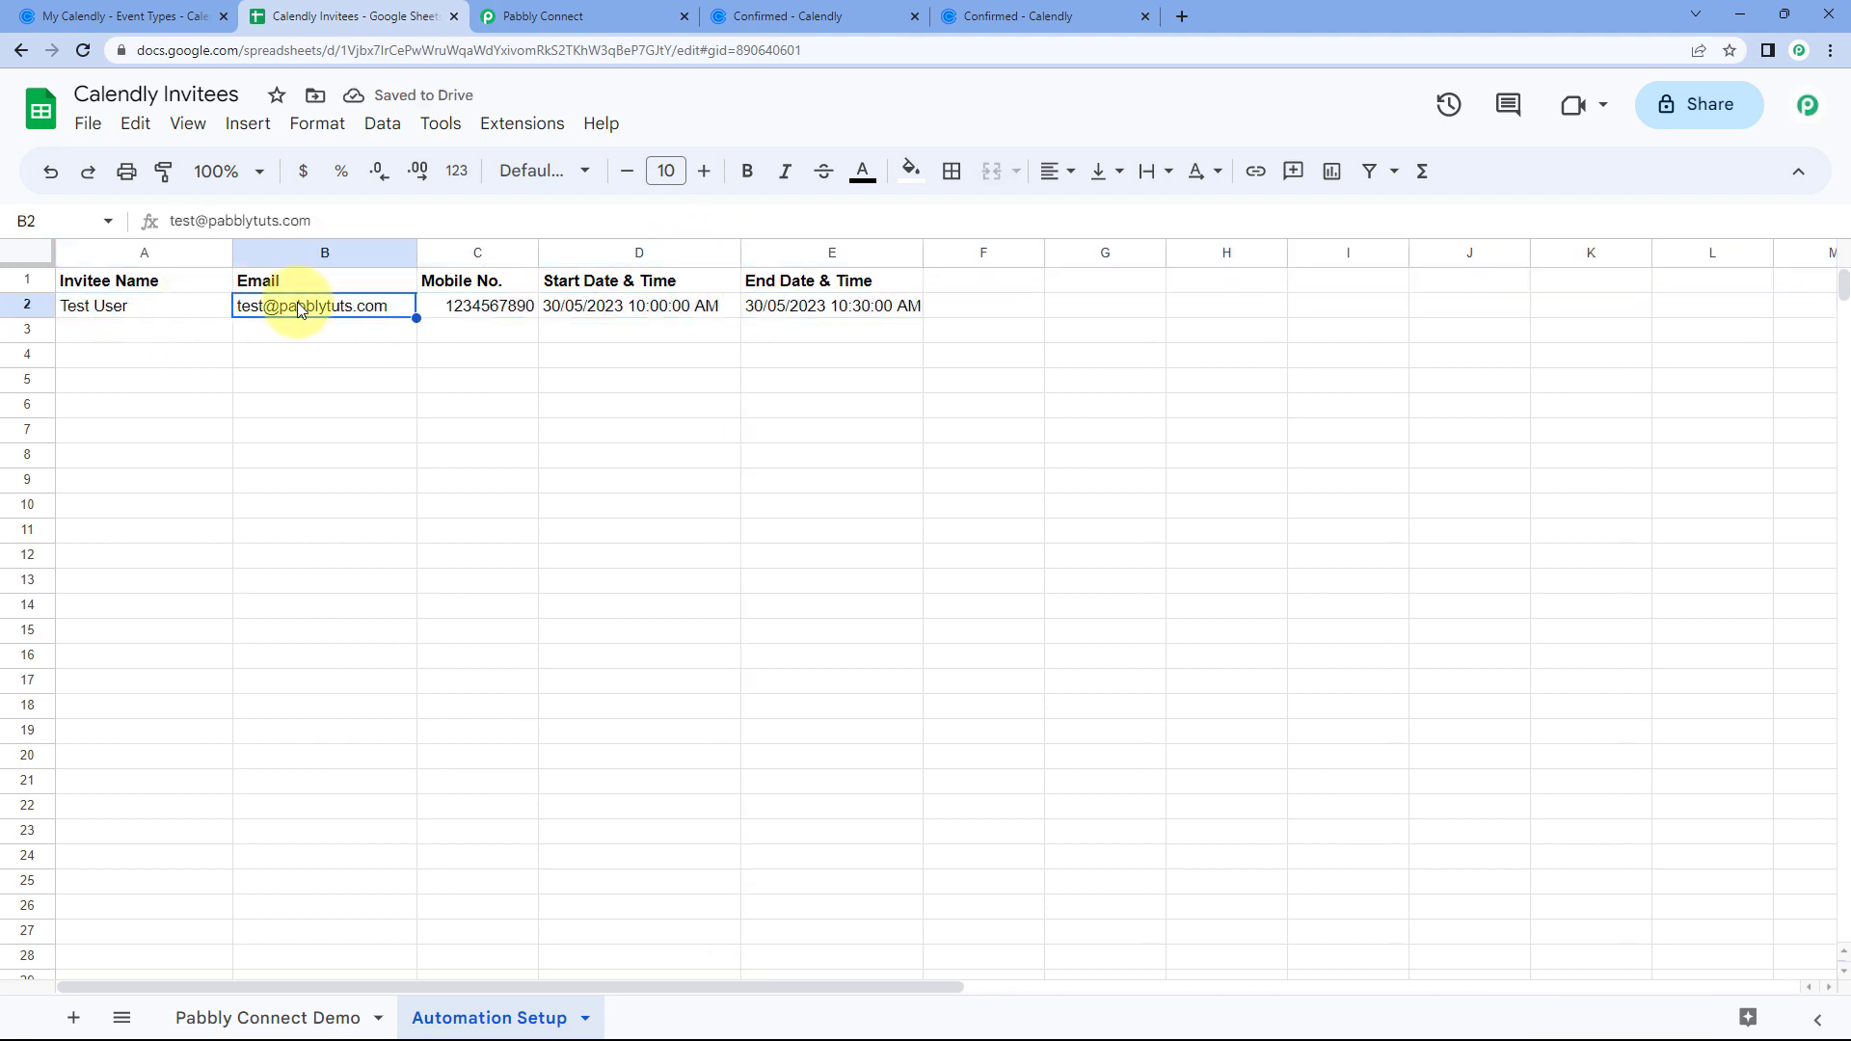
- Check the mobile number and the start and end date and time of the invitee in row 2 of the Automation Setup sheet
click(490, 318)
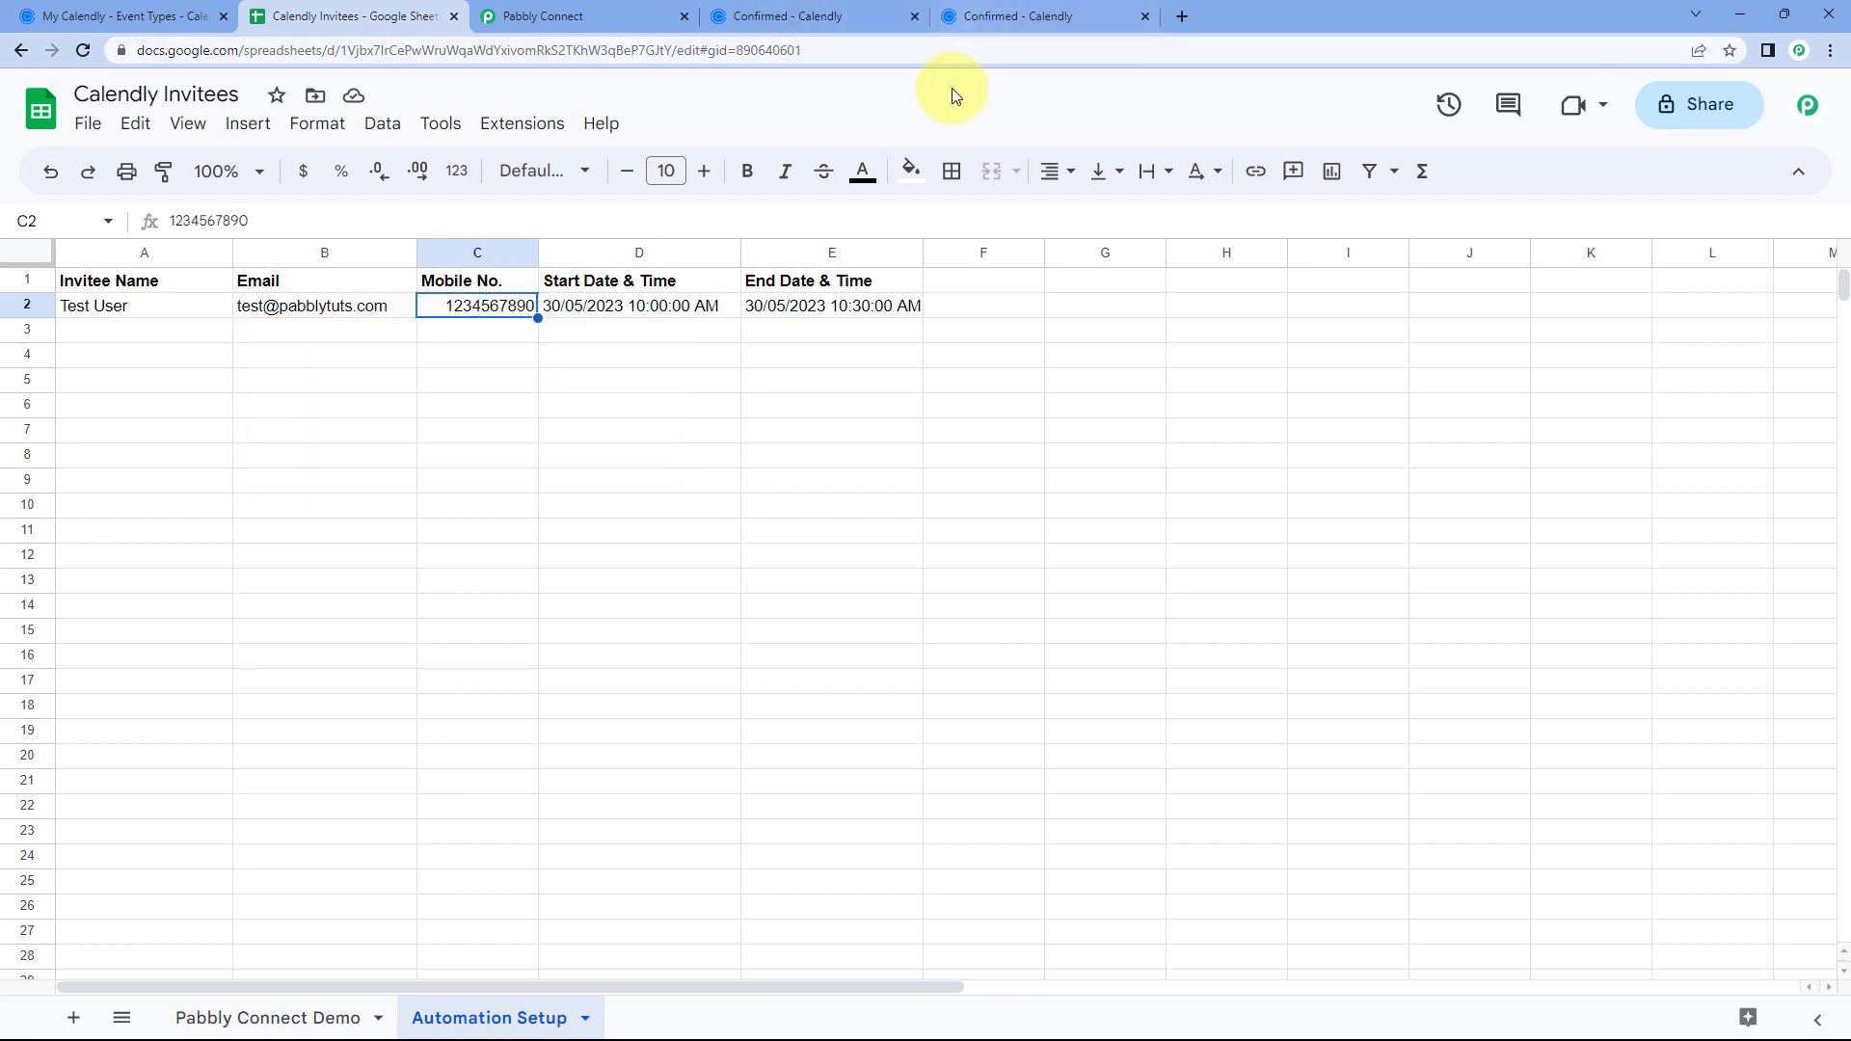
double_click(611, 308)
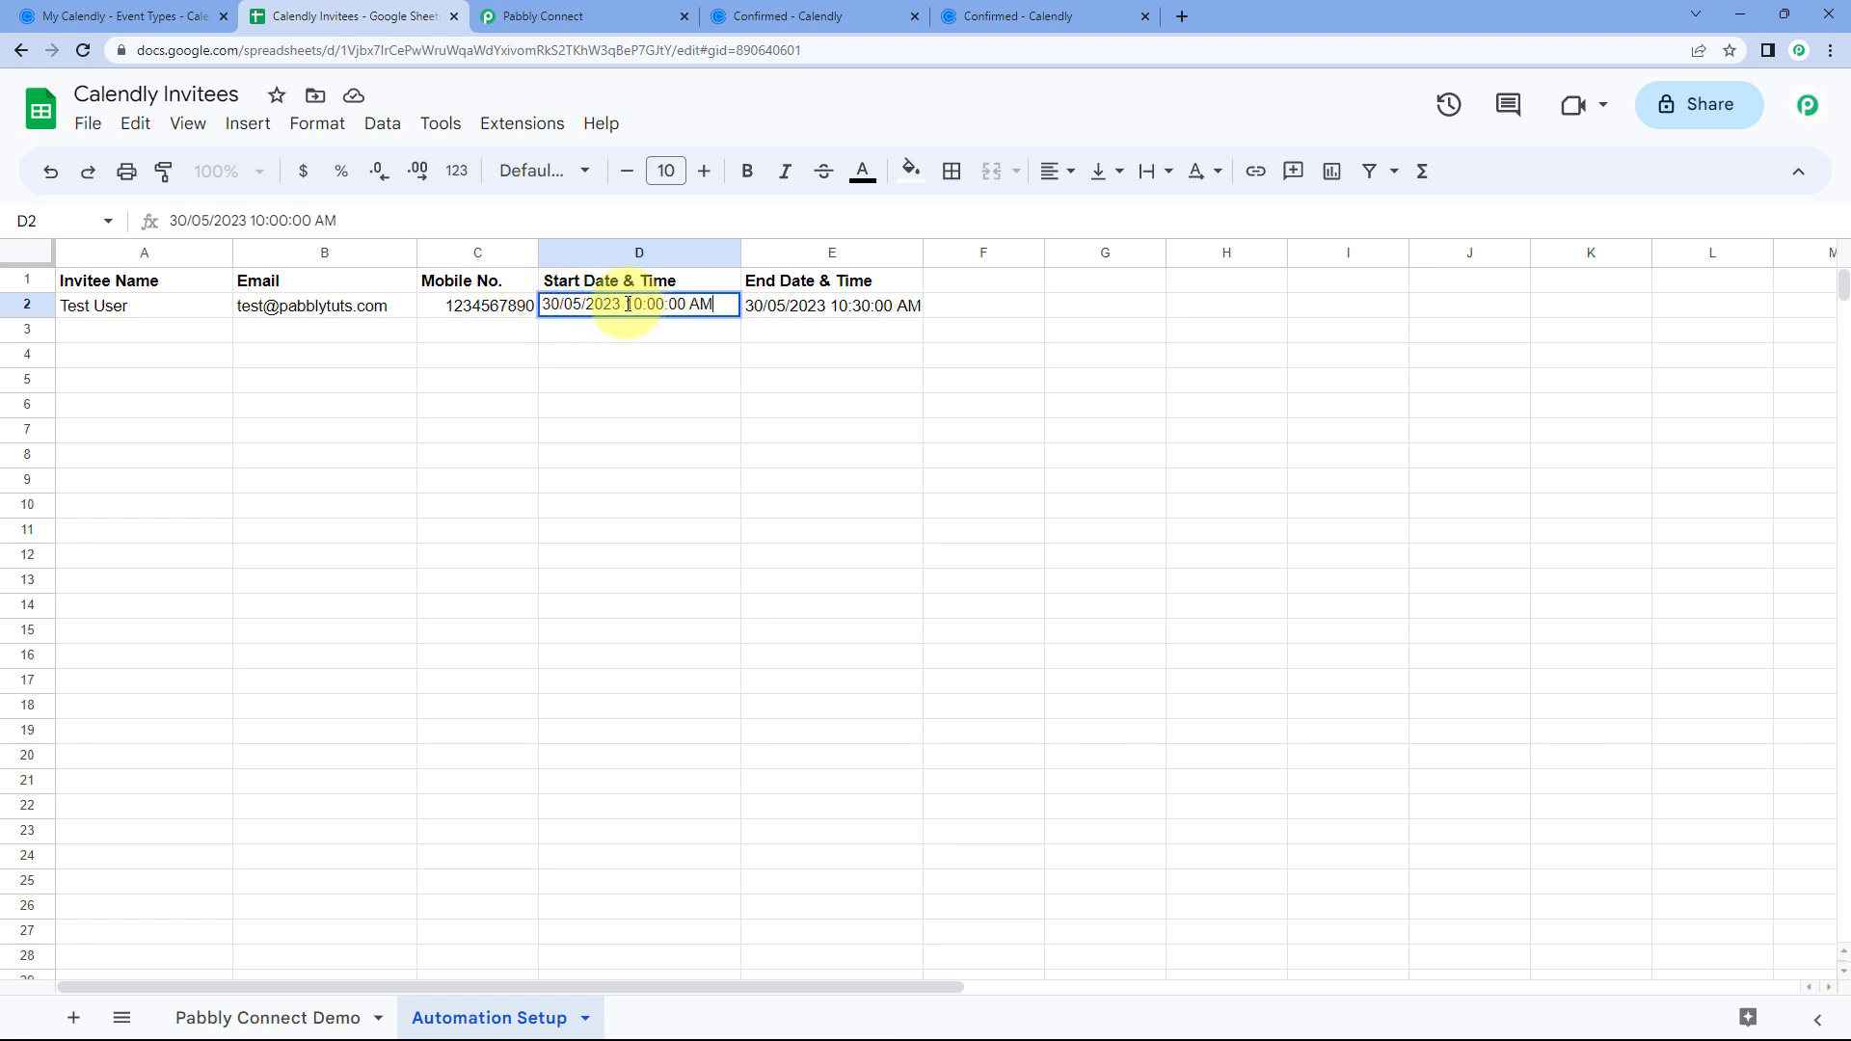
drag(628, 305, 764, 302)
click(799, 308)
double_click(756, 307)
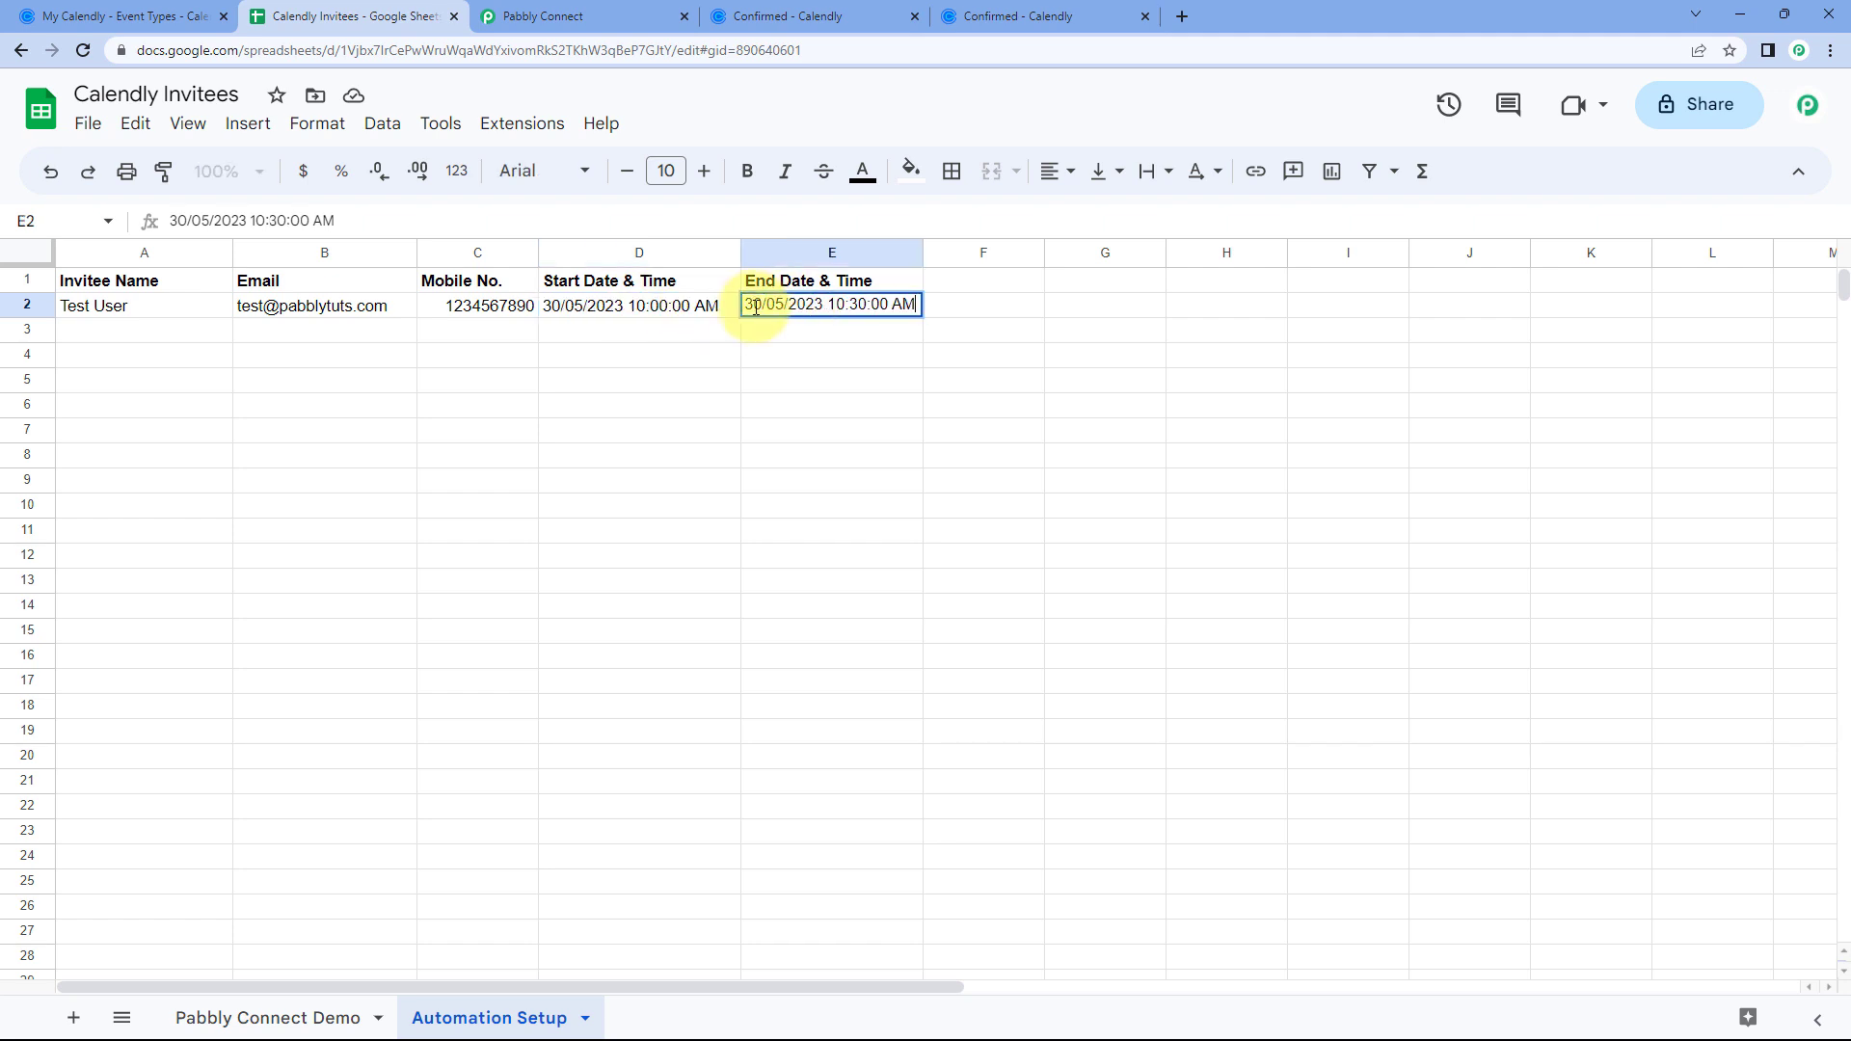
- Compare the time slot on the Automation Setup booking confirmation with the start and end times in row 2 of the sheet
click(1034, 9)
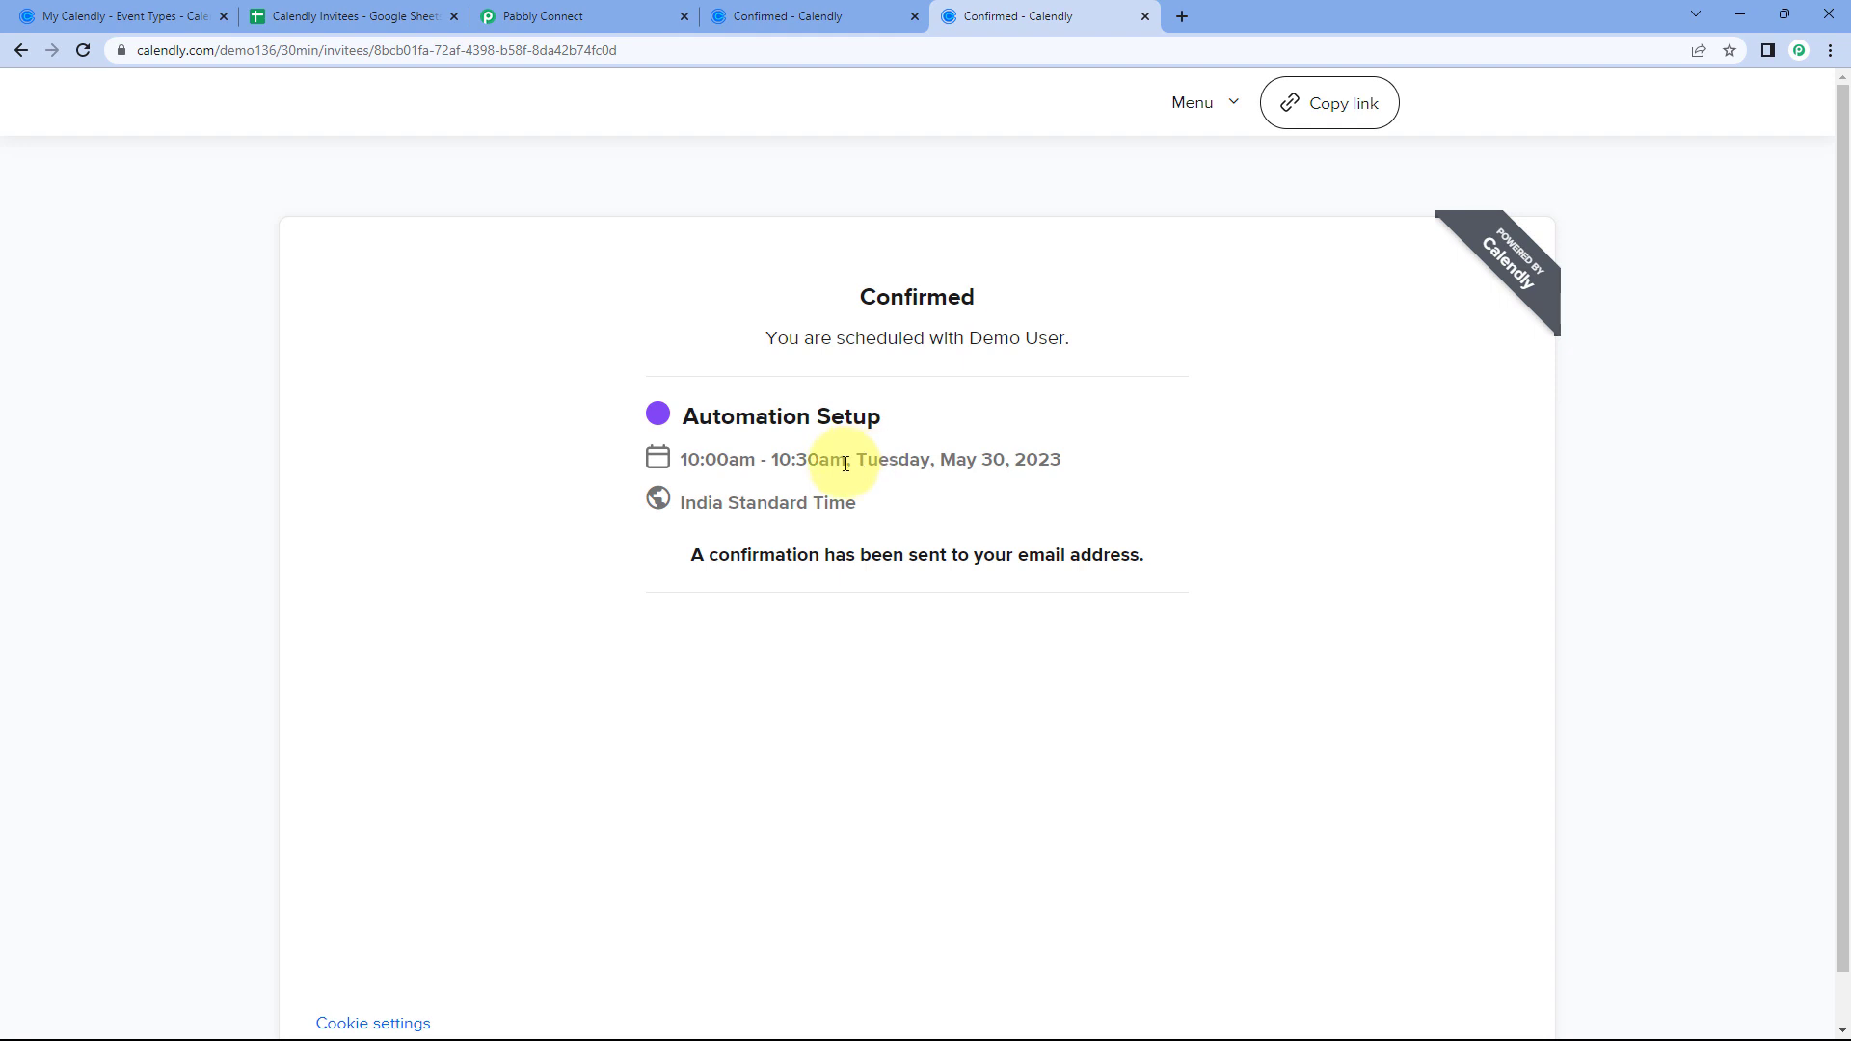
drag(846, 465, 698, 460)
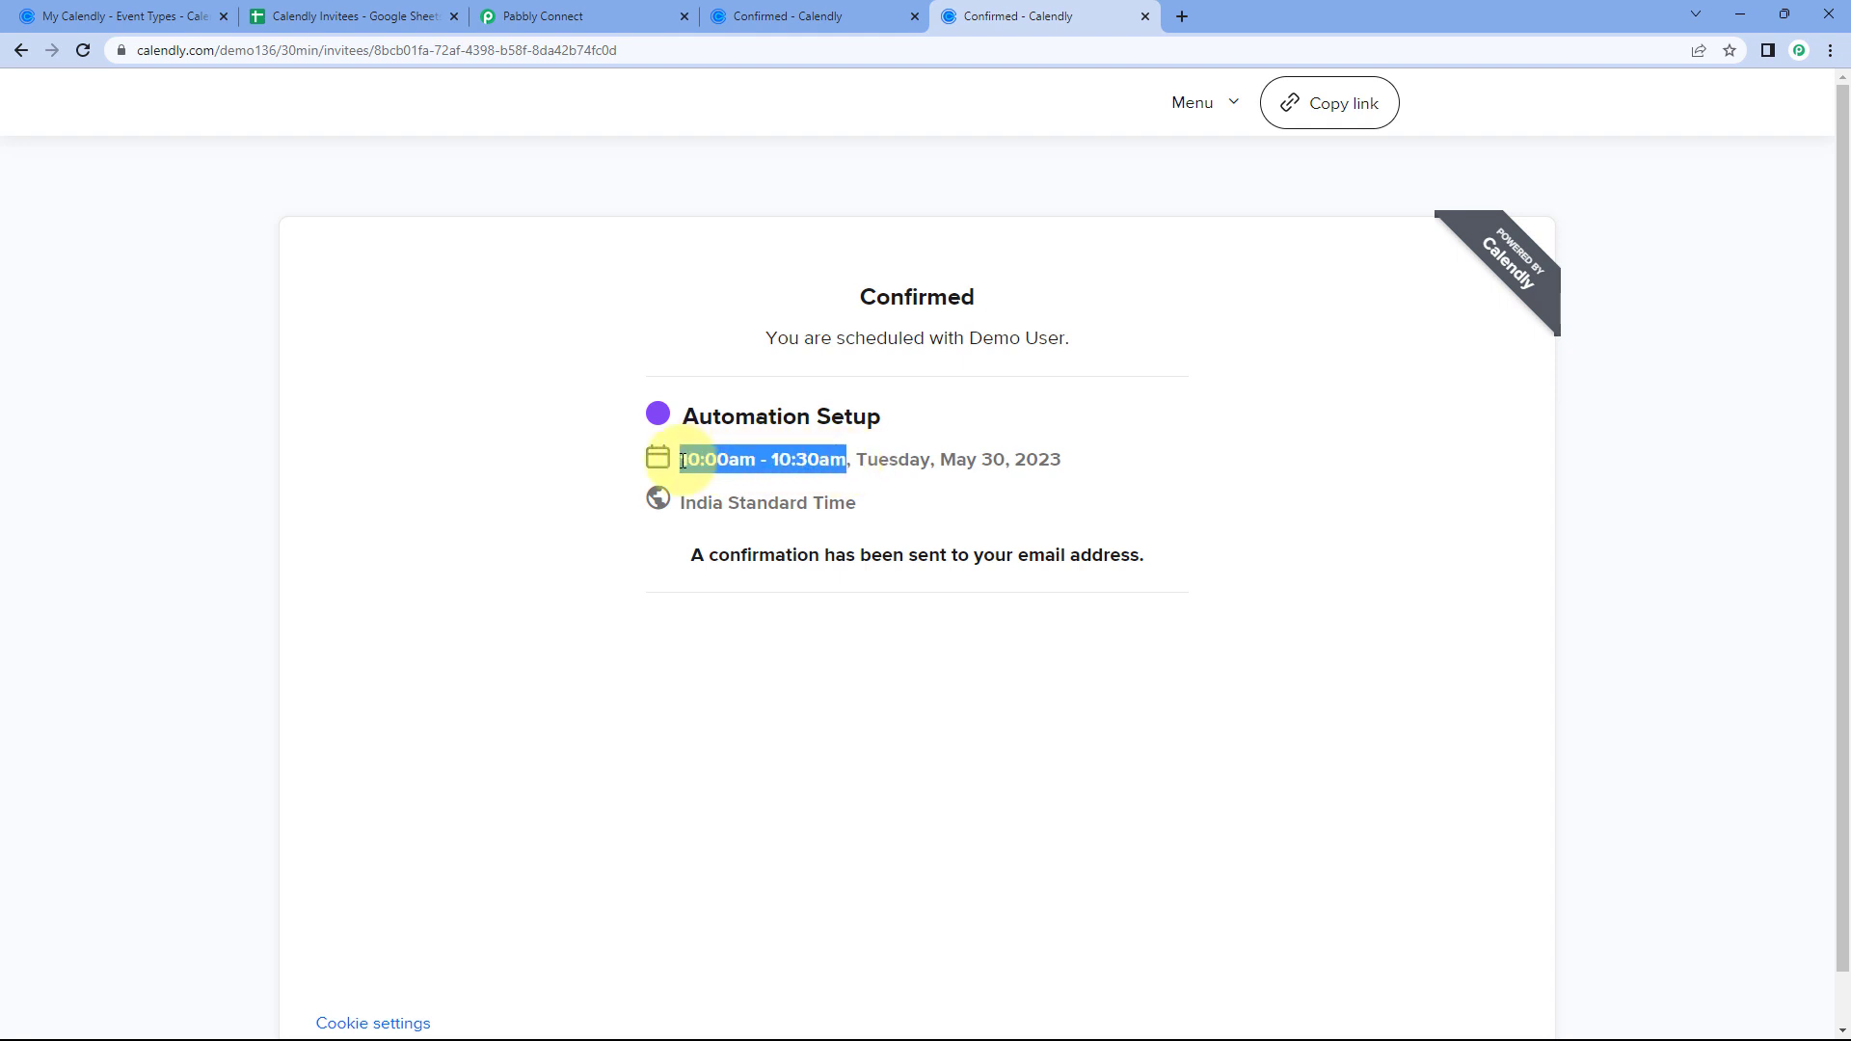
click(332, 17)
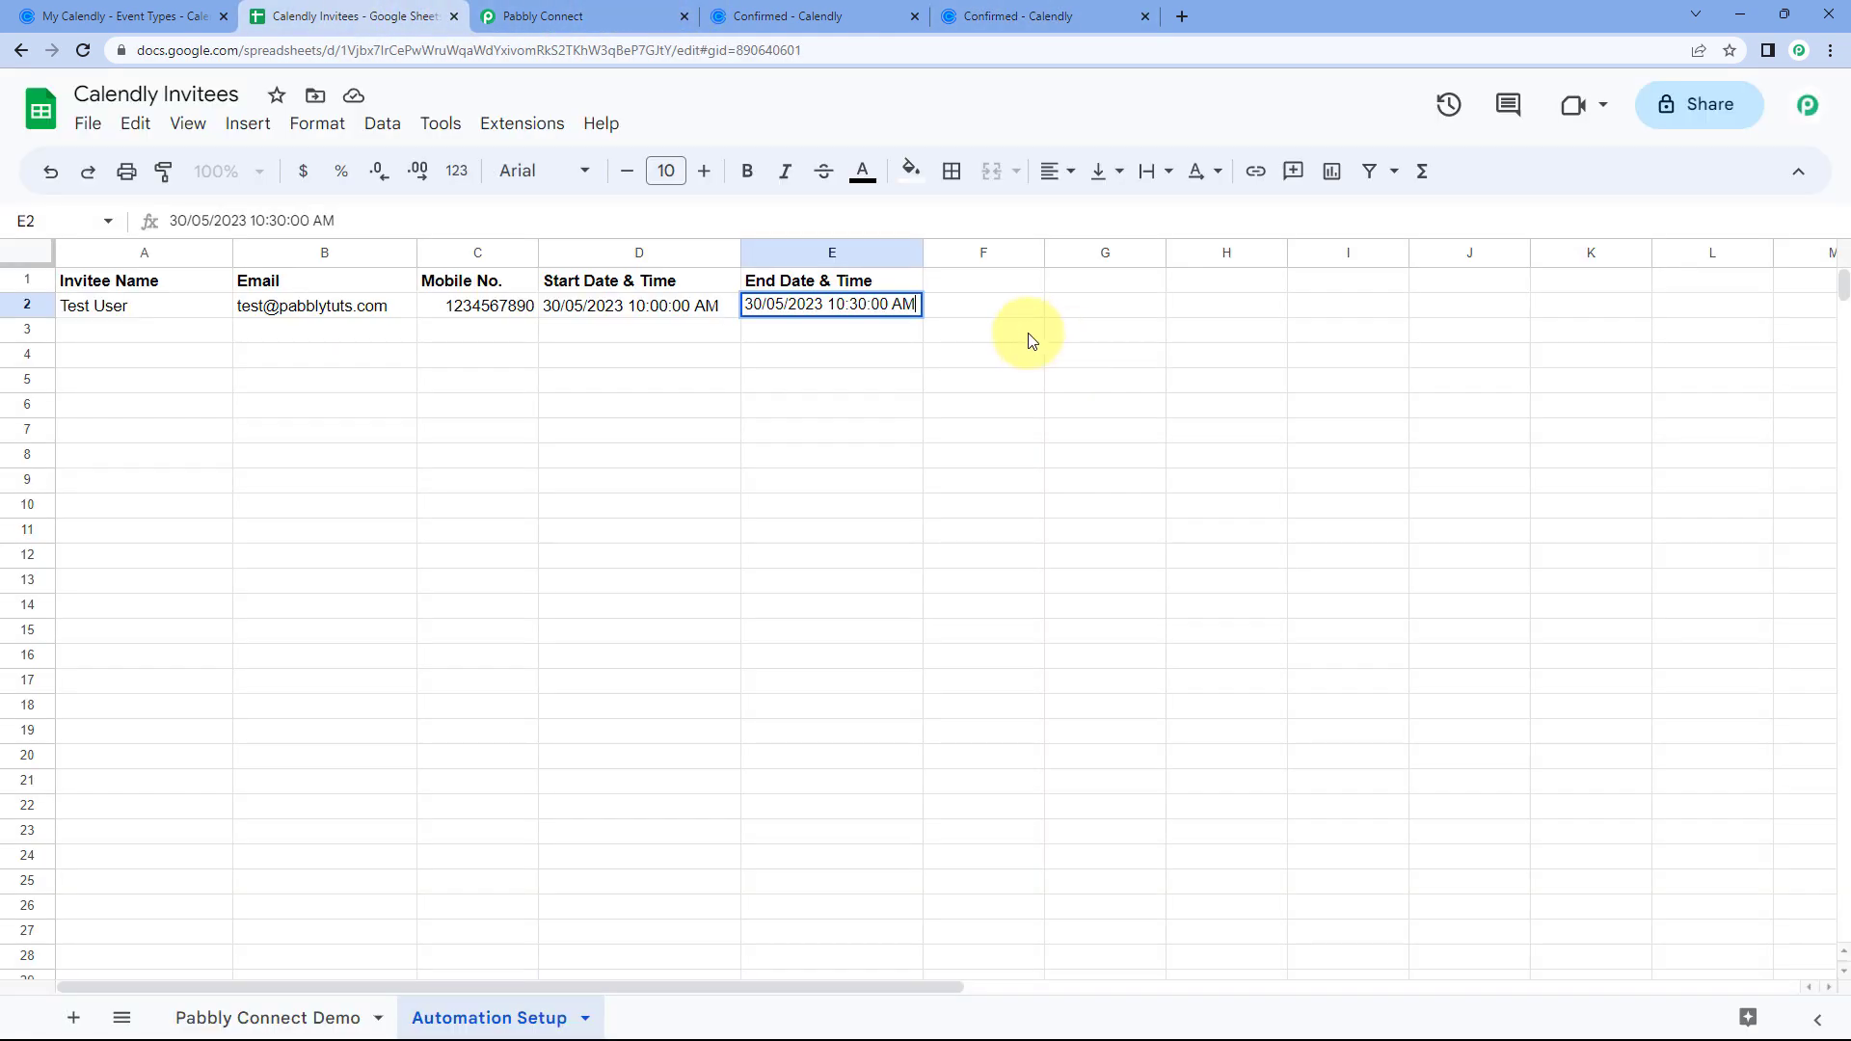
click(646, 305)
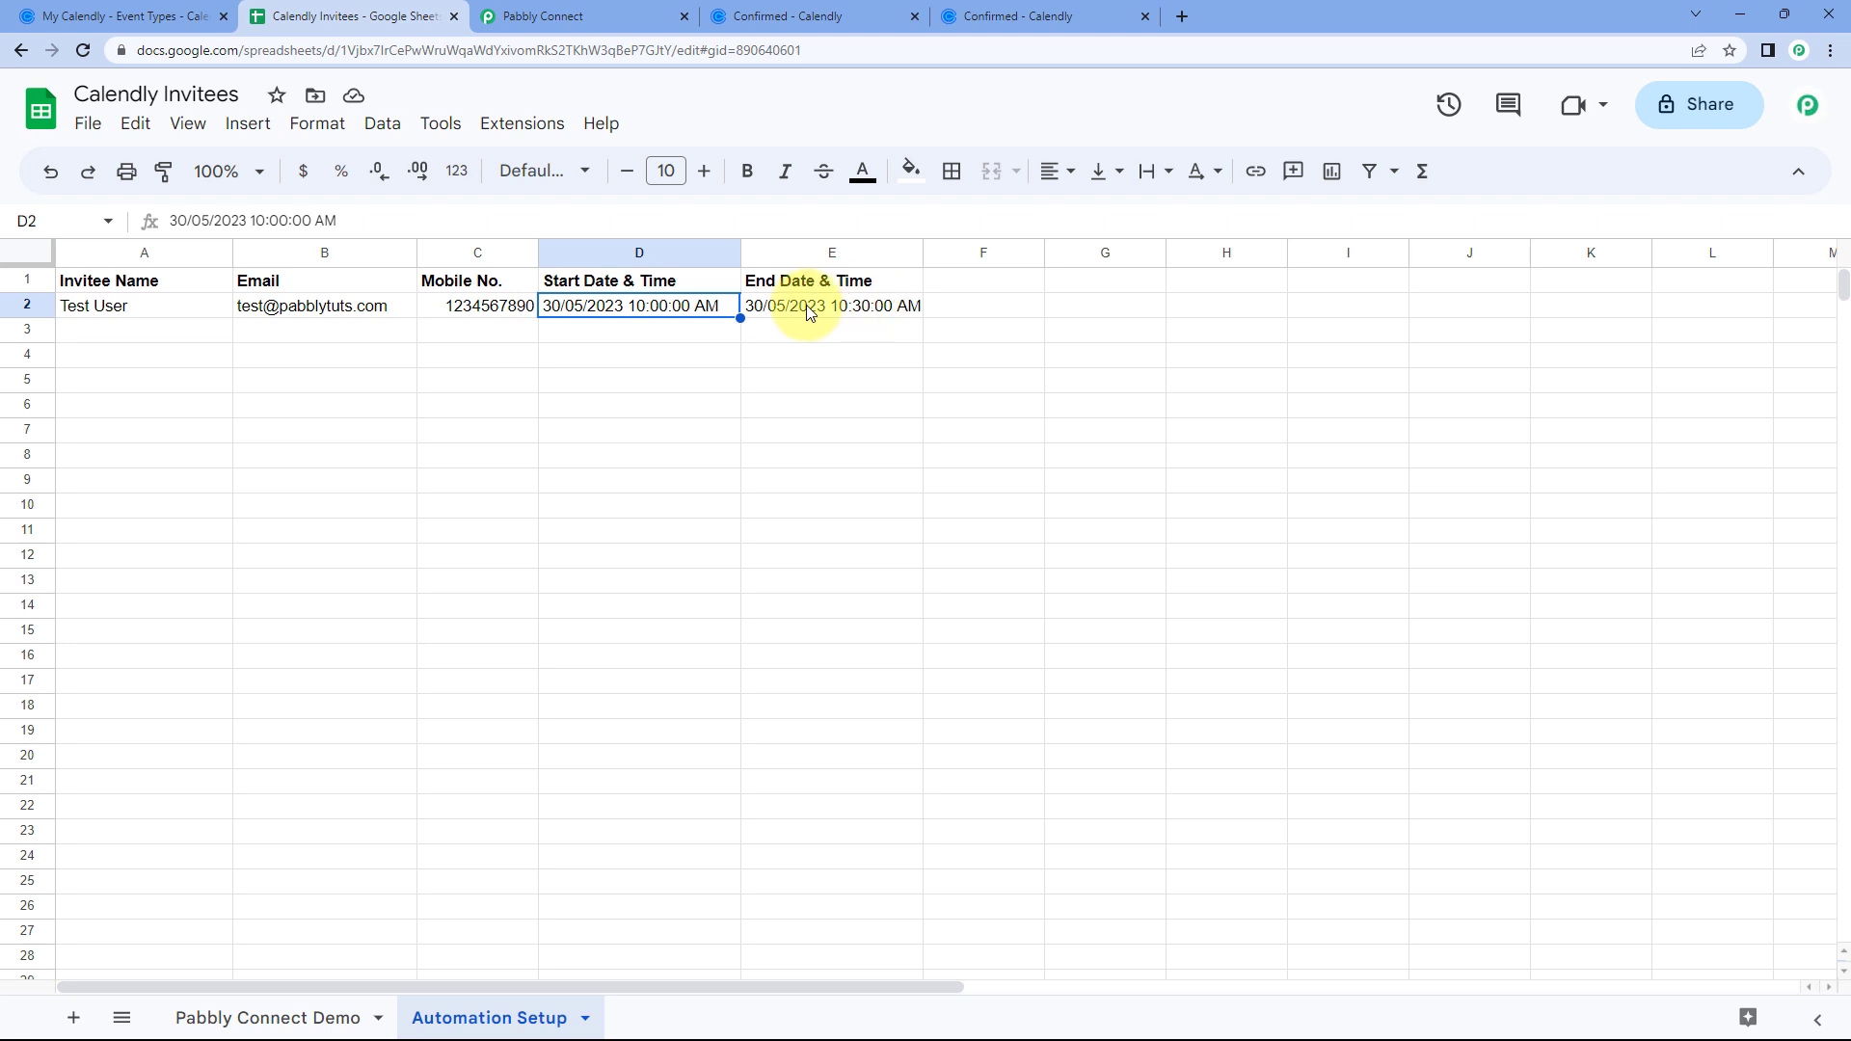
click(150, 333)
- Review the Pabbly Connect Demo sheet of the Calendly Invitees spreadsheet, and return to the Calendly to Google Sheets workflow in Pabbly Connect
click(598, 15)
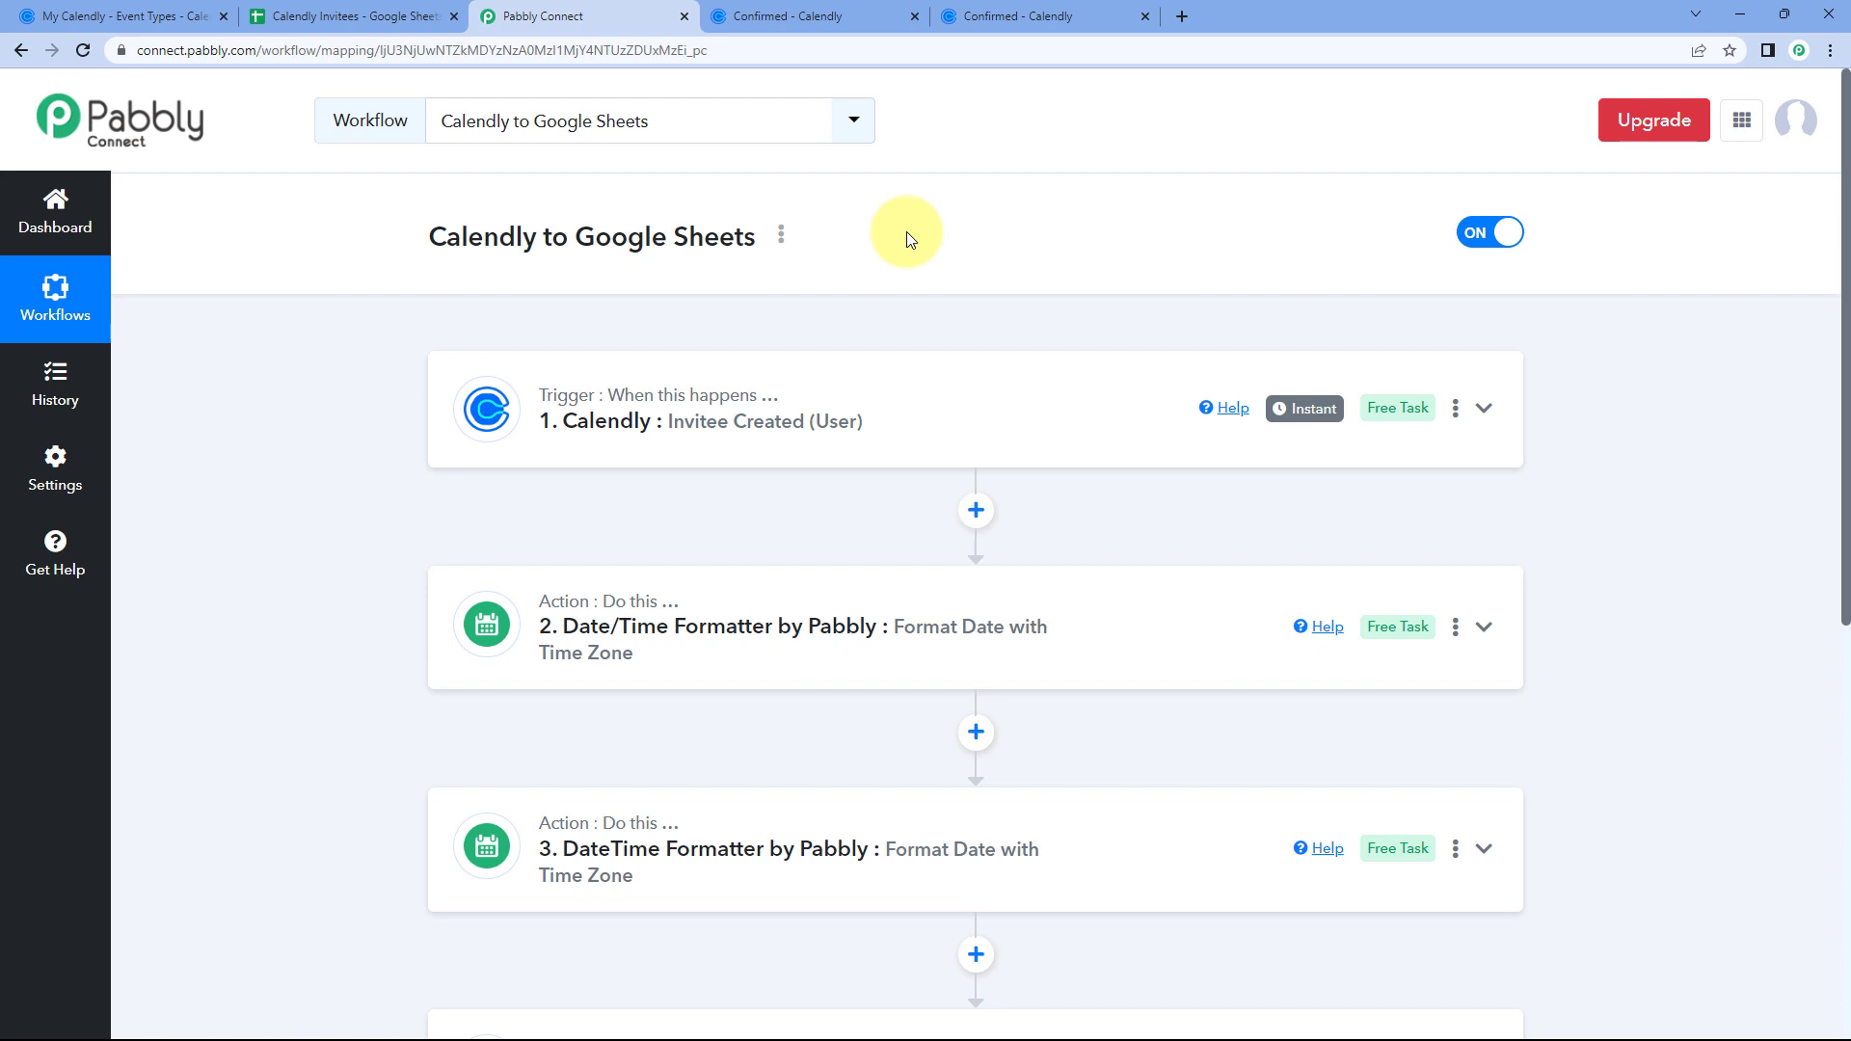
click(386, 16)
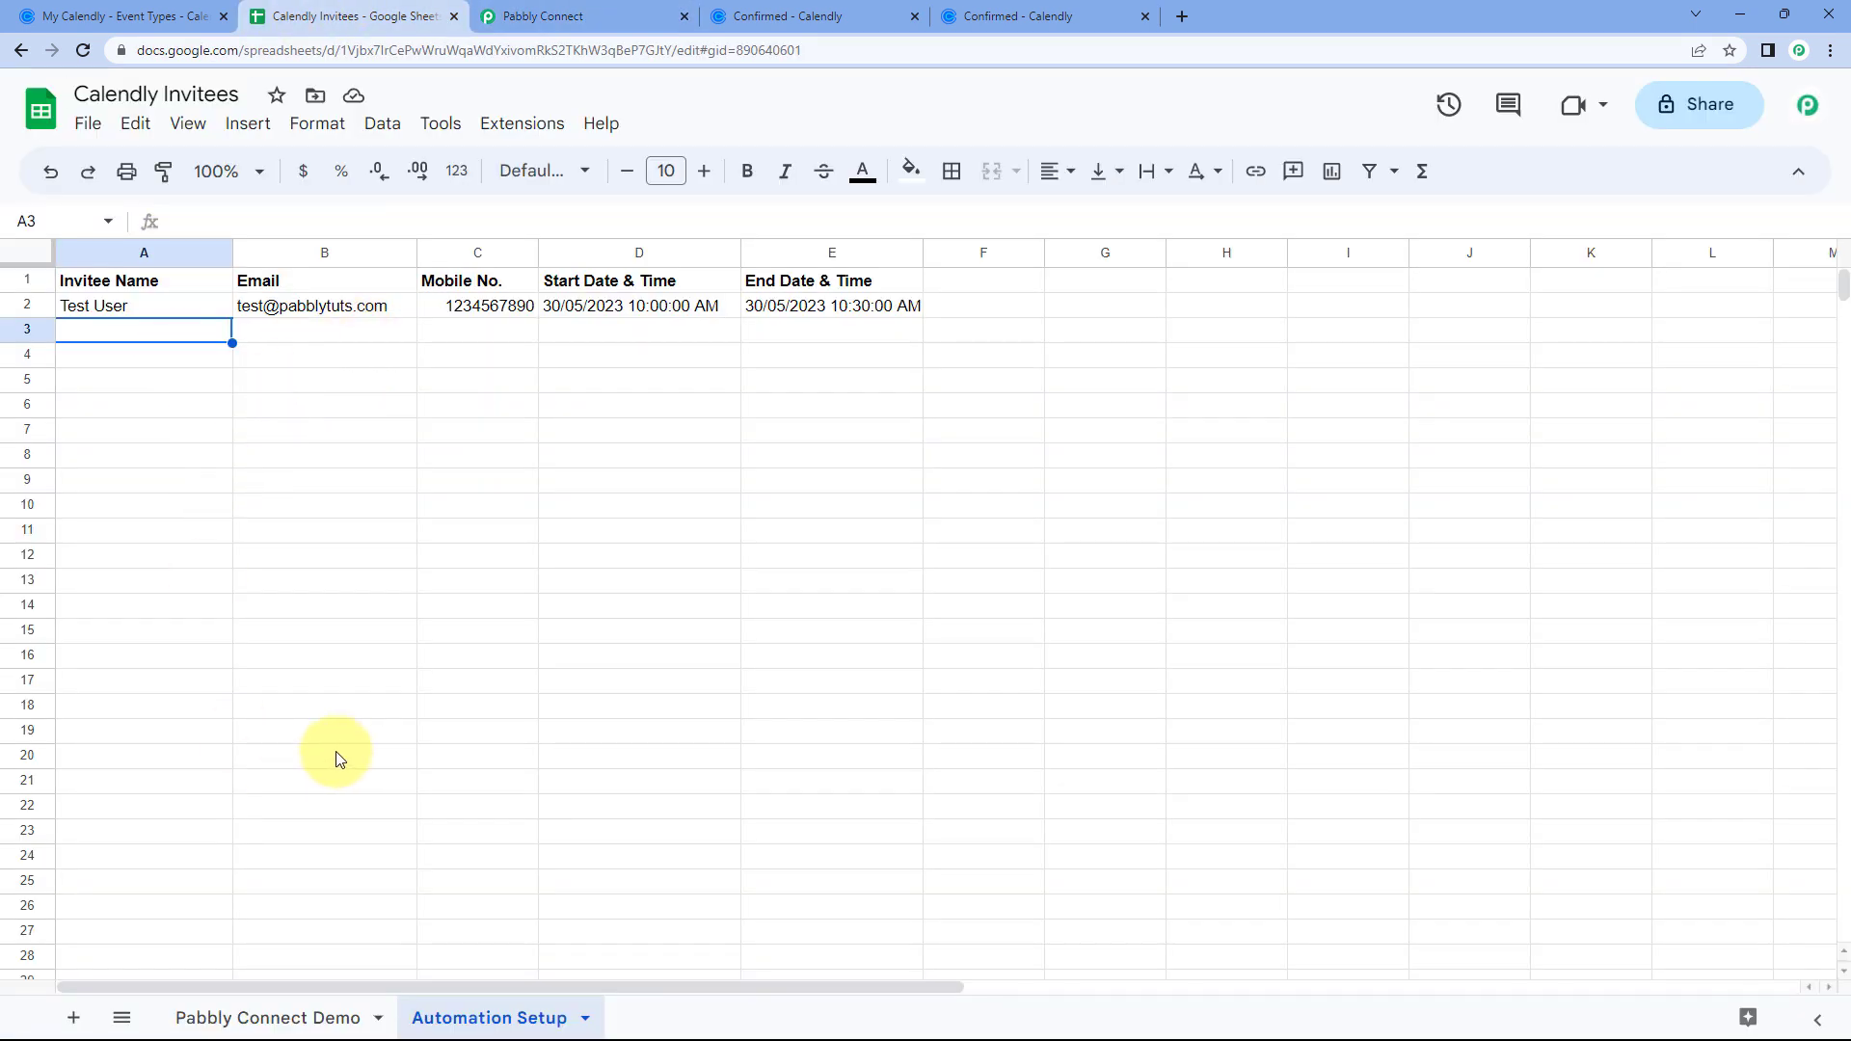
click(302, 1017)
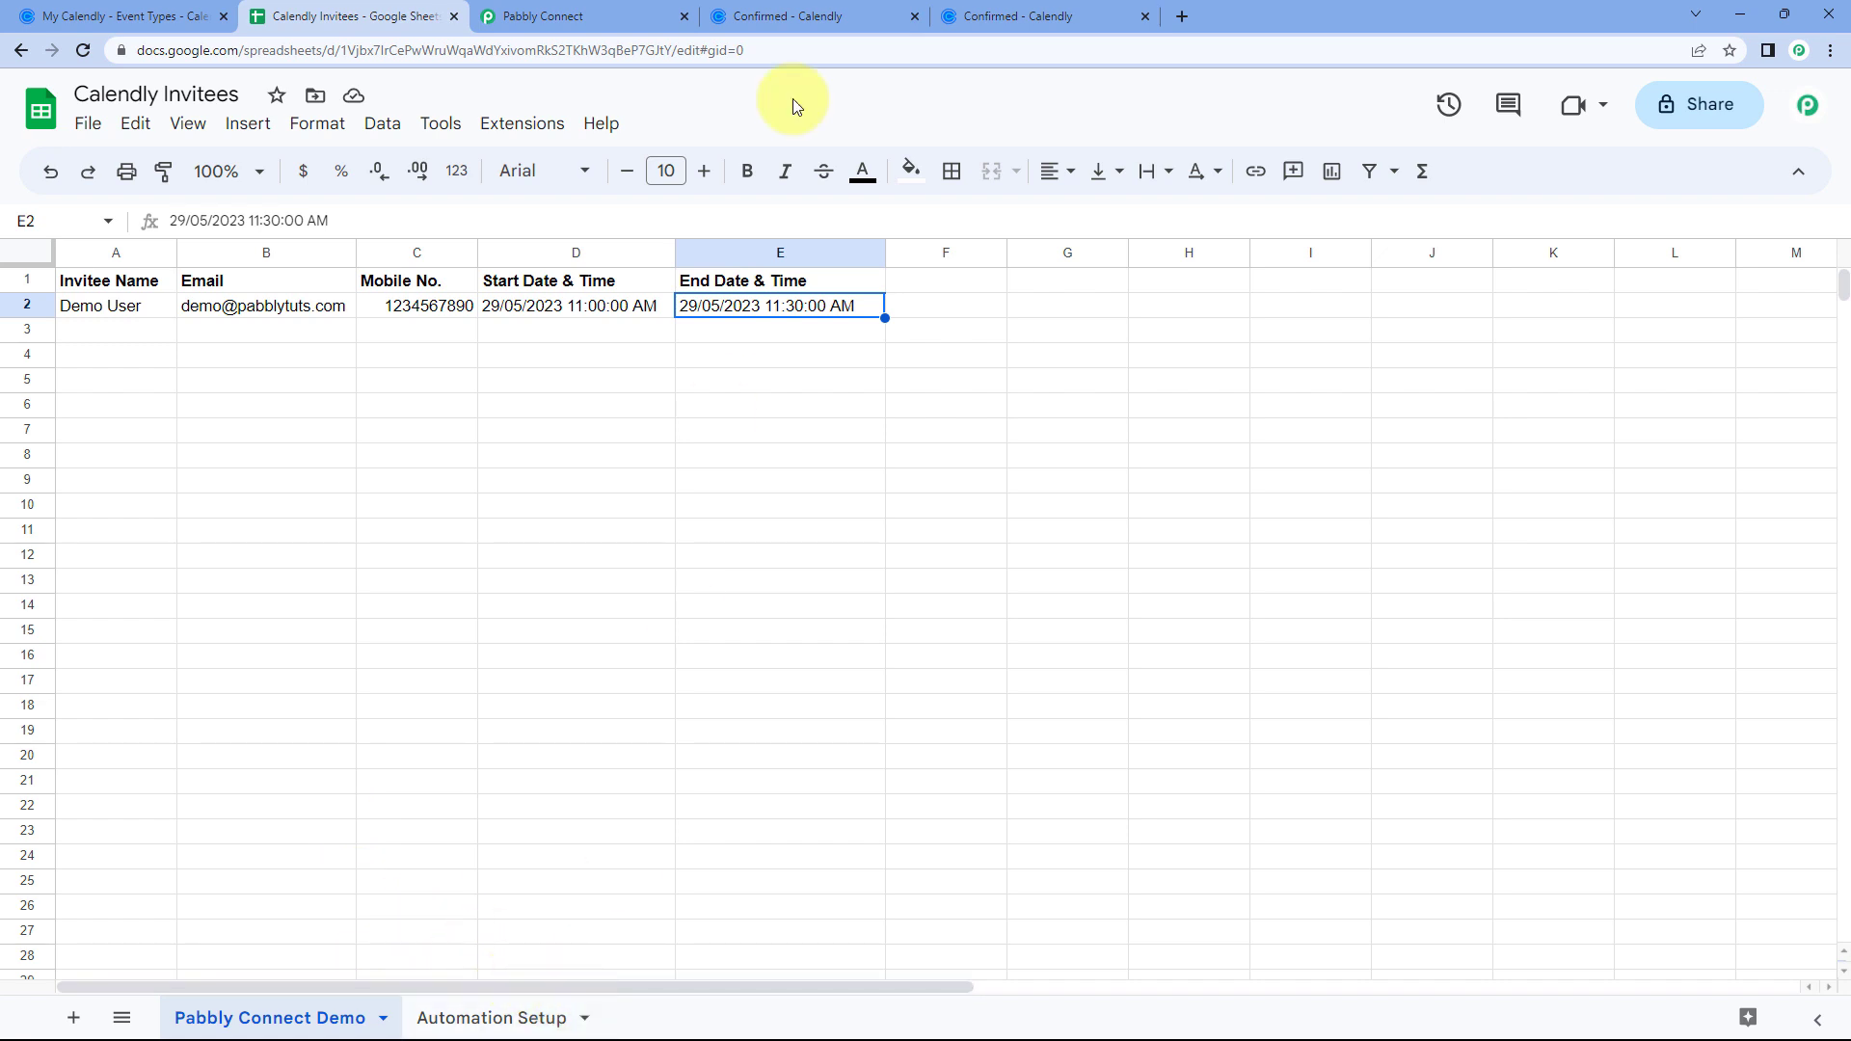
click(636, 14)
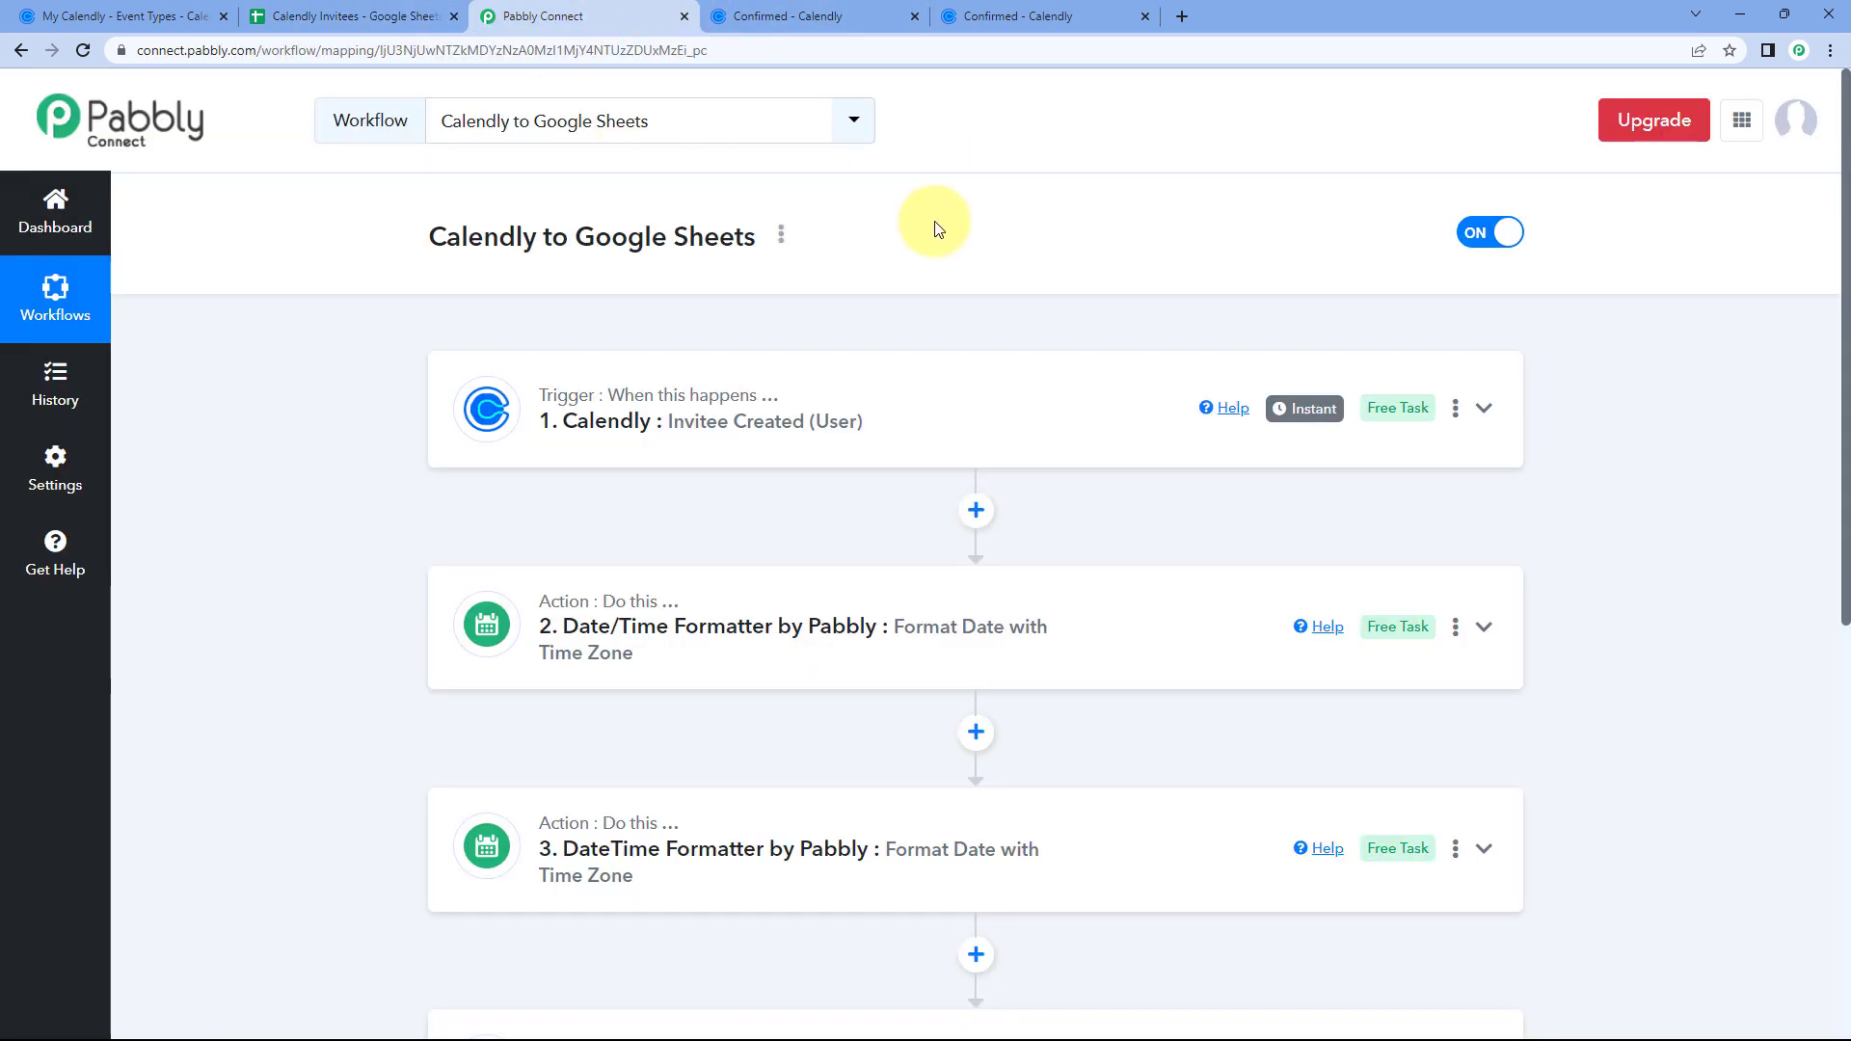